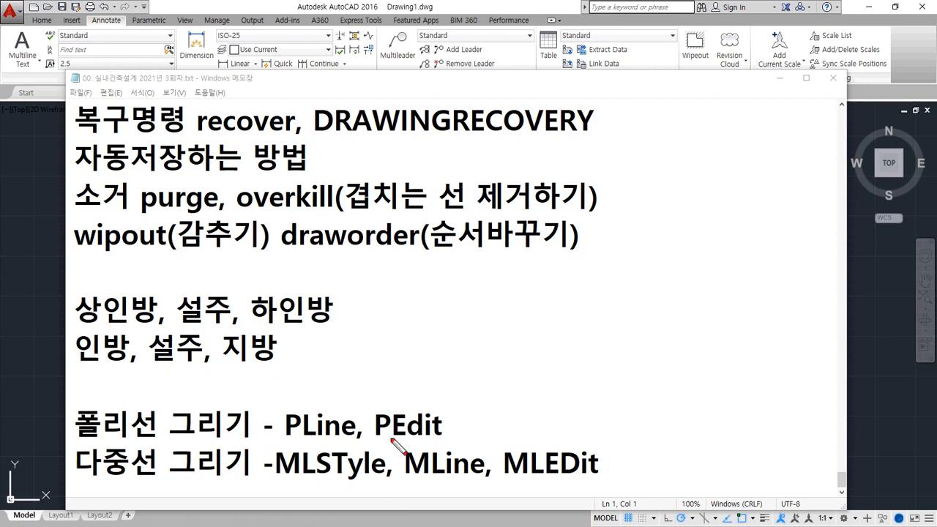
left_click_drag(454, 437, 79, 437)
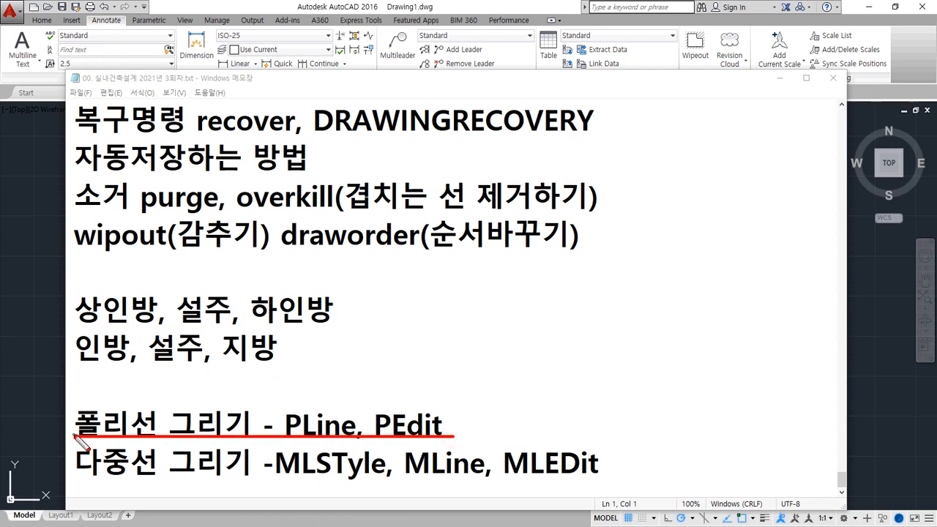
key("Escape")
- Add the line "RECtang, POLygon - Pline의 일종" directly below the PLine, PEdit heading in the notes
left_click(492, 427)
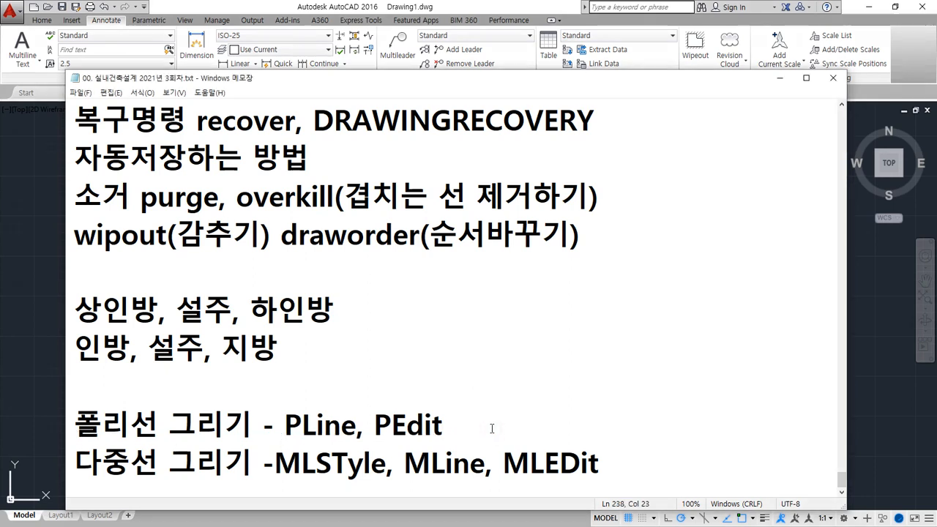
key("Return")
type("ㄲ")
key("BackSpace")
key("Hangul")
type("RECtang")
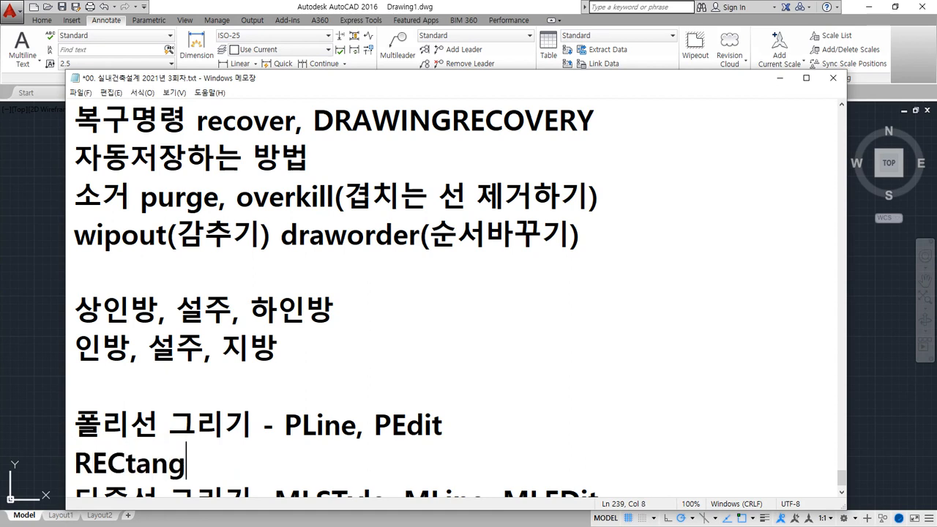
type(", POL")
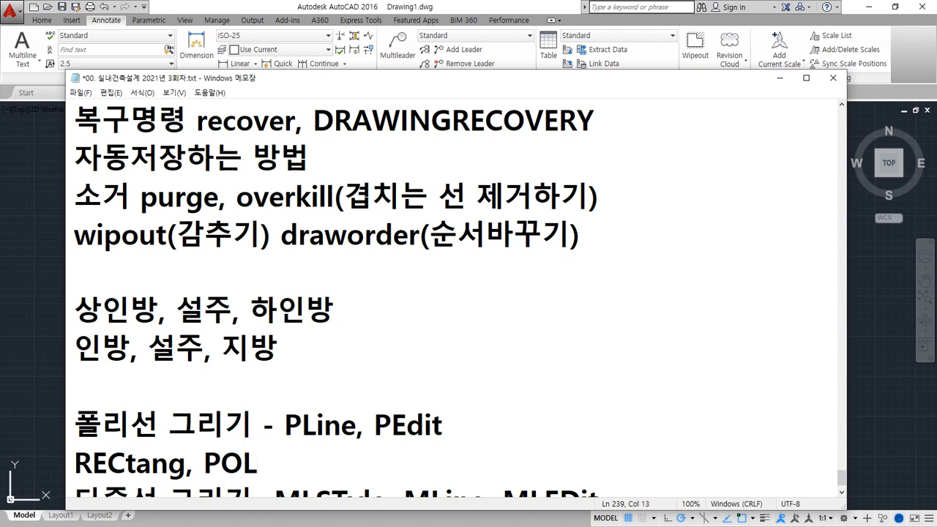
type("ygon")
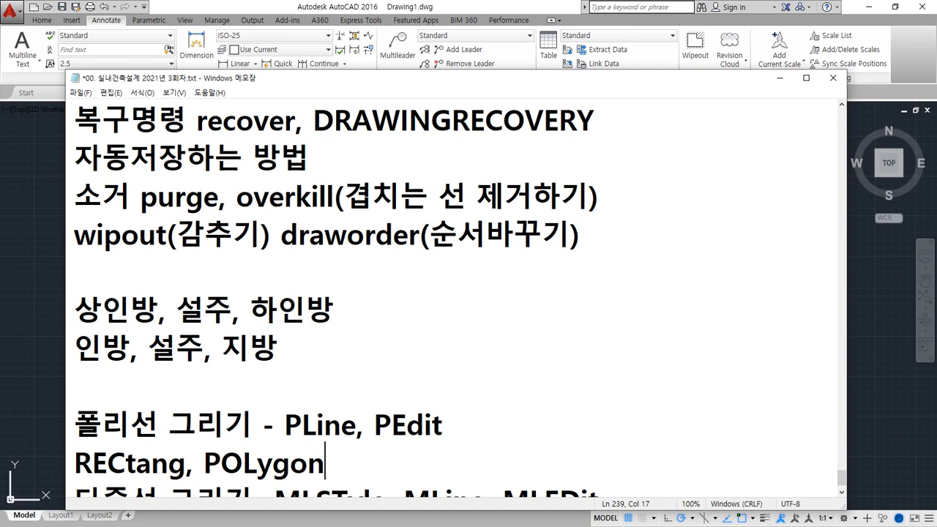
type(" - Pline")
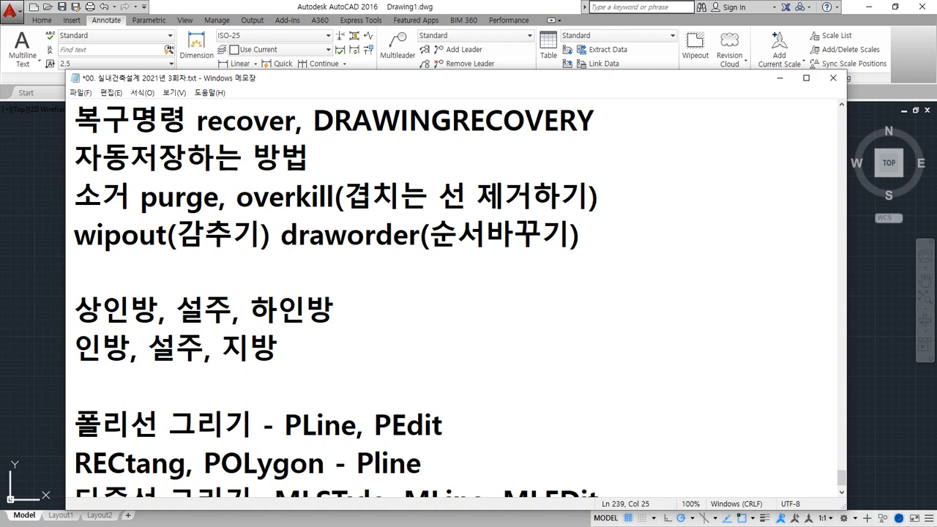
type("의 ")
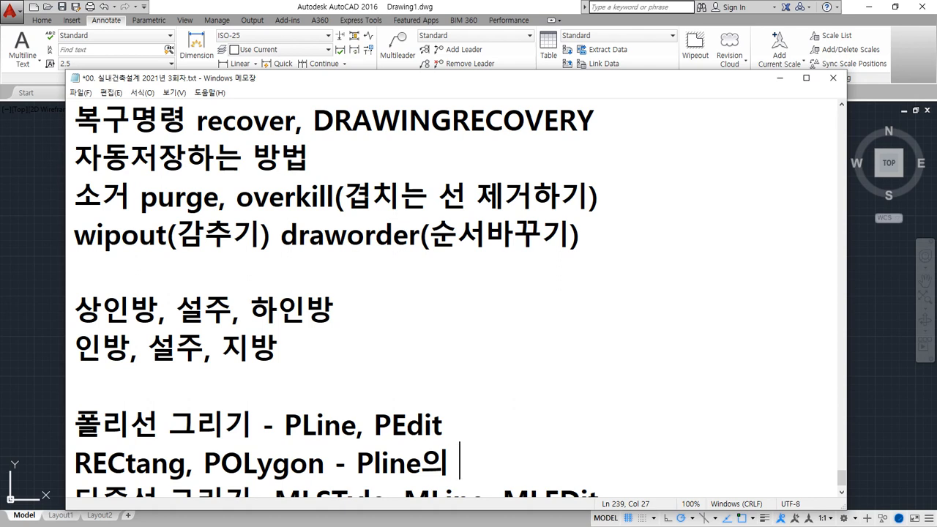
type("이일종")
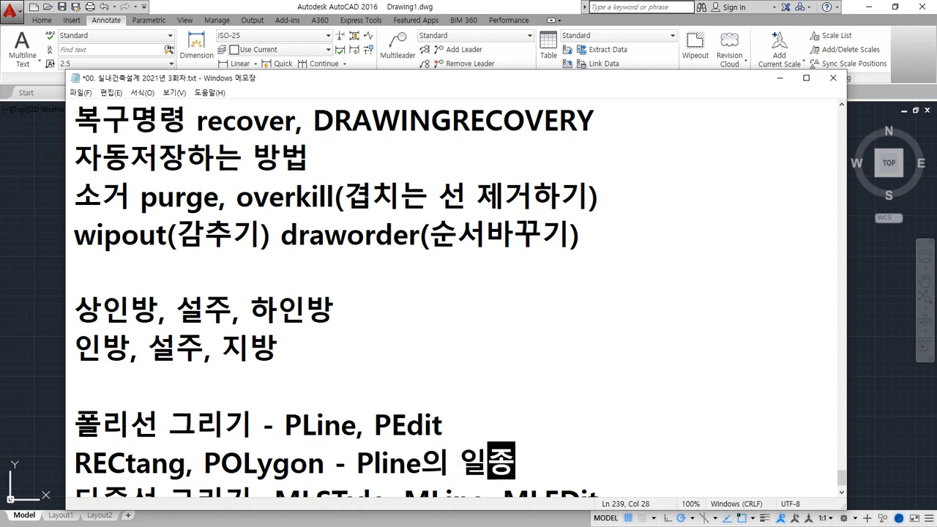
- Add the numbered lines "1. 하나로 연결" and "2. 선에 굵기를 지정", followed by a blank line
key("Return")
type("1. 하")
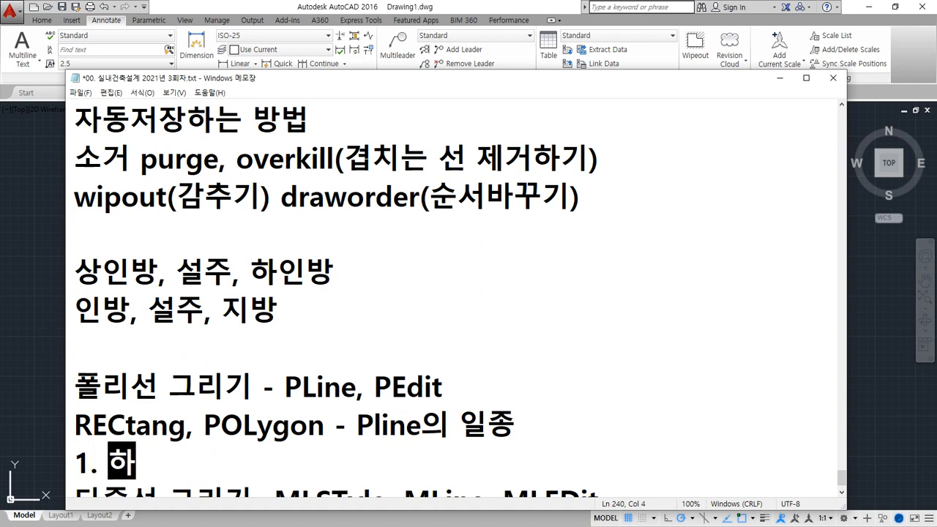
type("나로 연결")
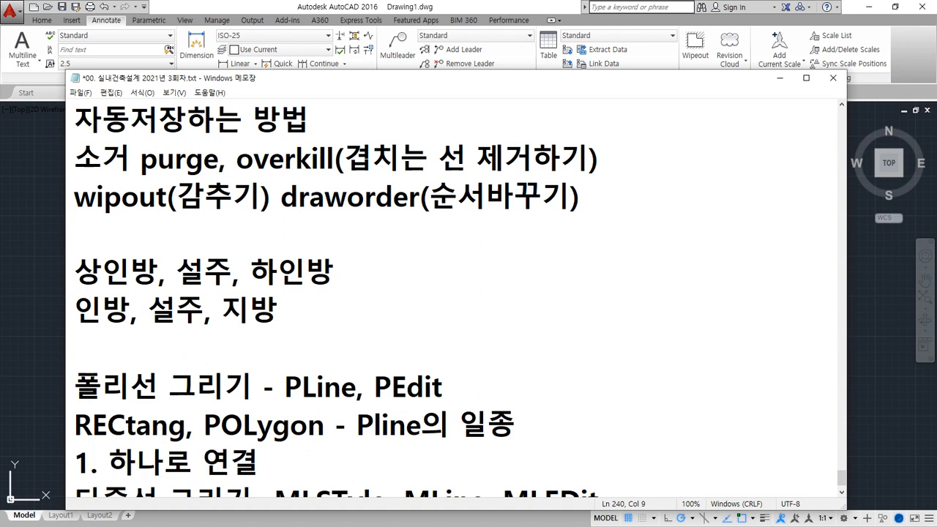
key("Return")
type("2. 선에 ")
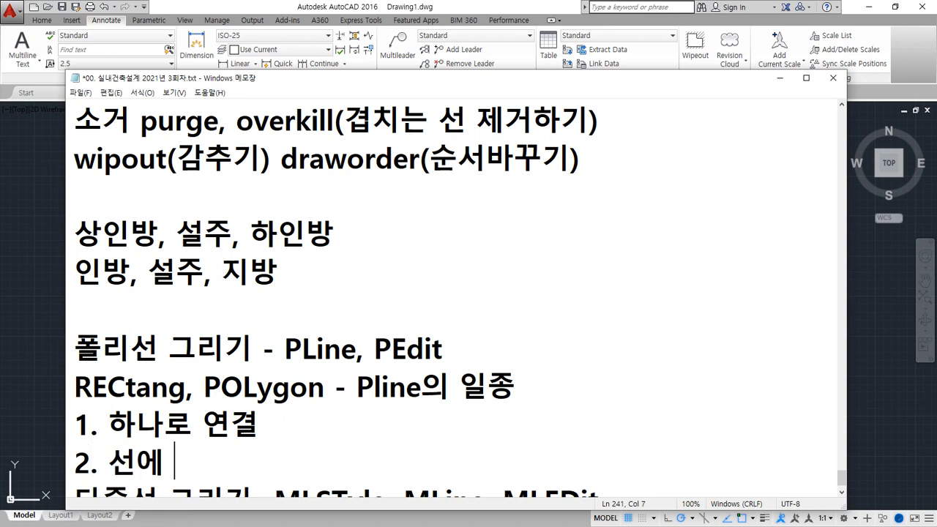
type("굵ㄱ기를 지정")
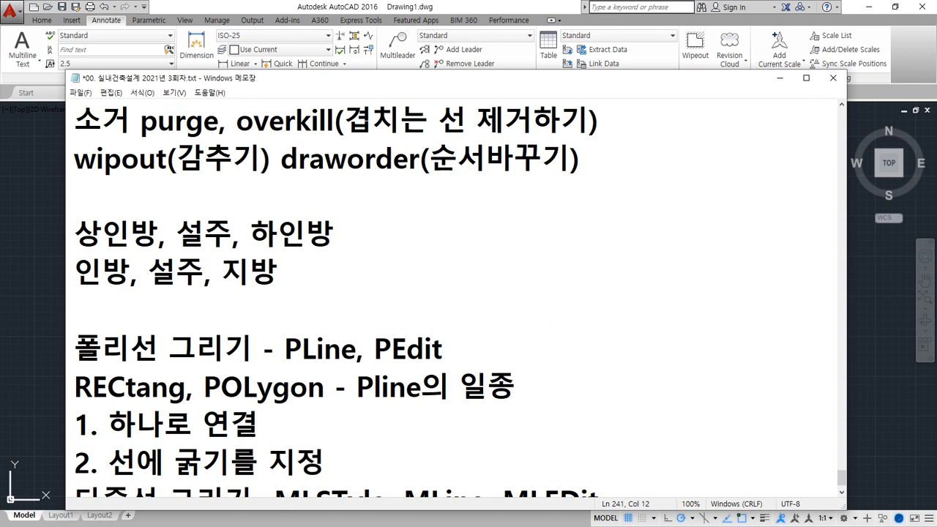
key("Return")
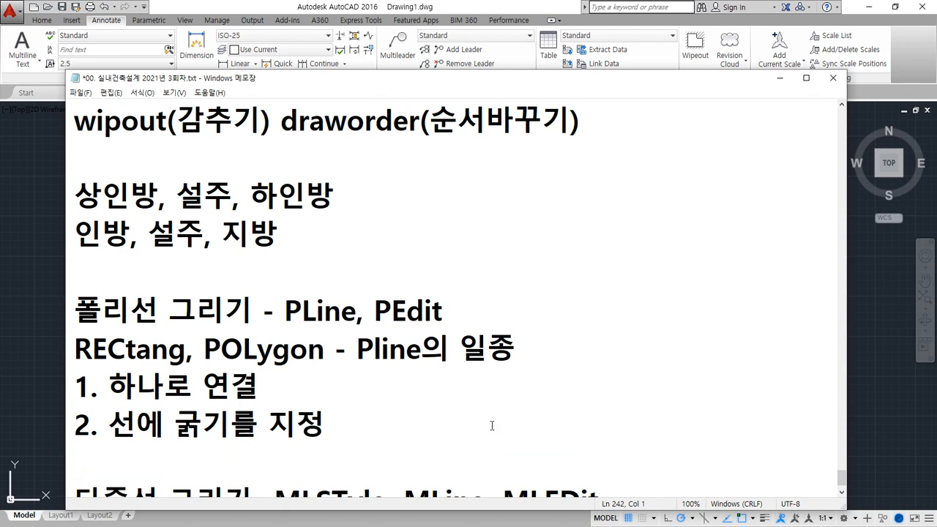
- Review the earlier notes on RECtang and POLygon as polylines and on the polyline's characteristics, returning to the new notes
scroll(499, 308, "up", 20)
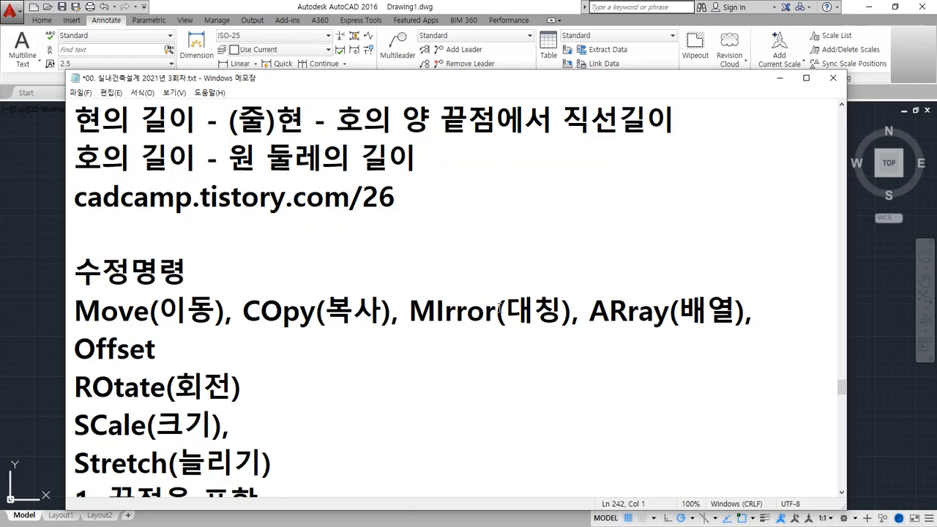
scroll(500, 308, "up", 20)
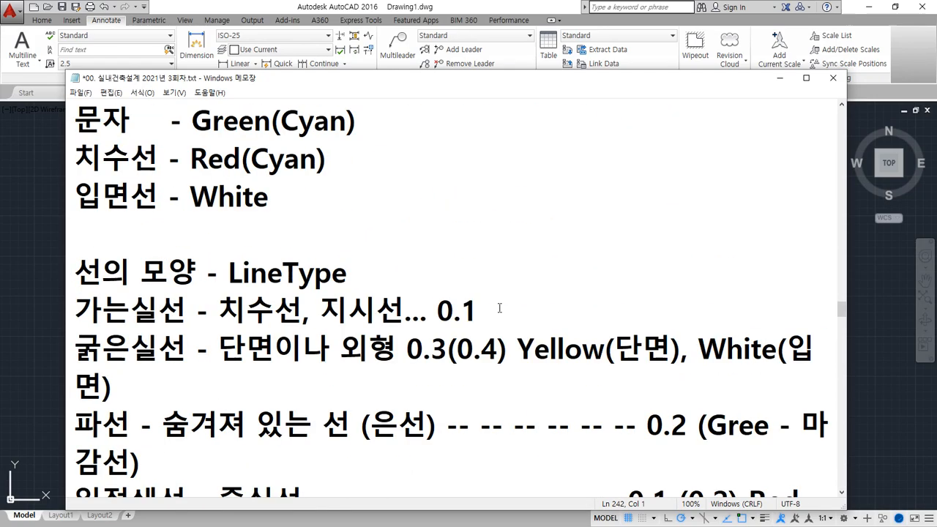
scroll(500, 307, "up", 20)
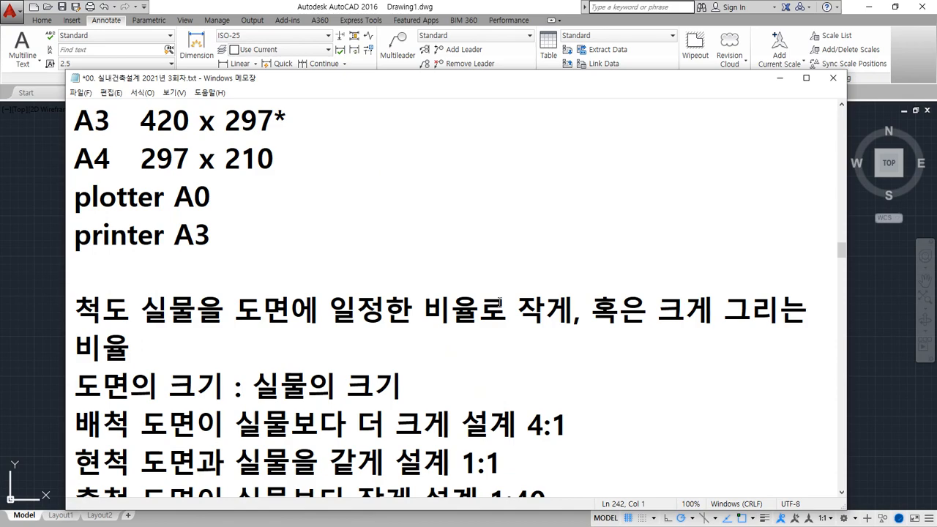
scroll(500, 301, "down", 20)
scroll(501, 293, "down", 20)
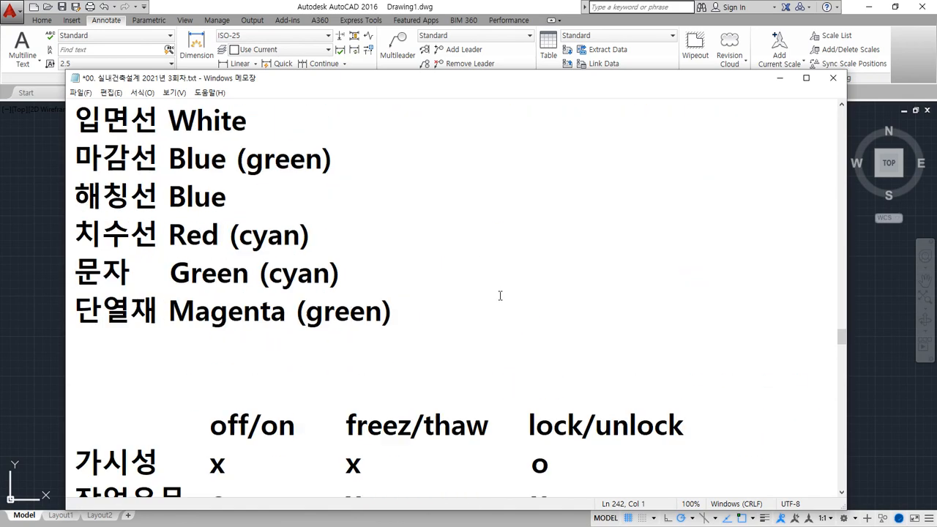
scroll(498, 298, "down", 3)
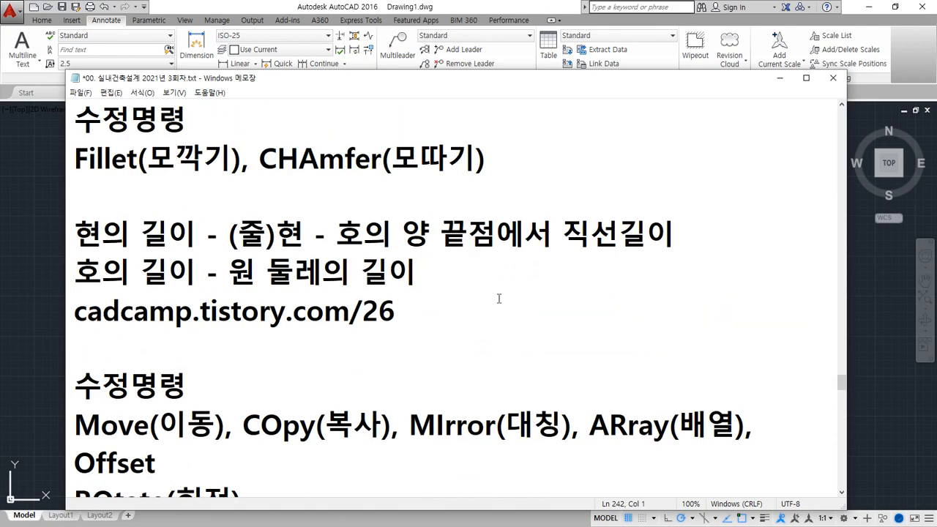
scroll(499, 298, "down", 5)
scroll(499, 298, "up", 5)
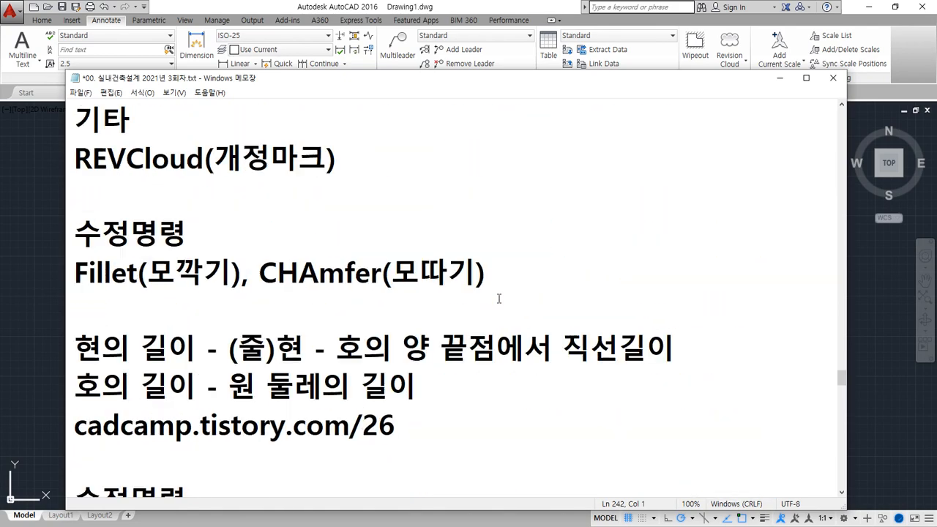
scroll(435, 300, "up", 1)
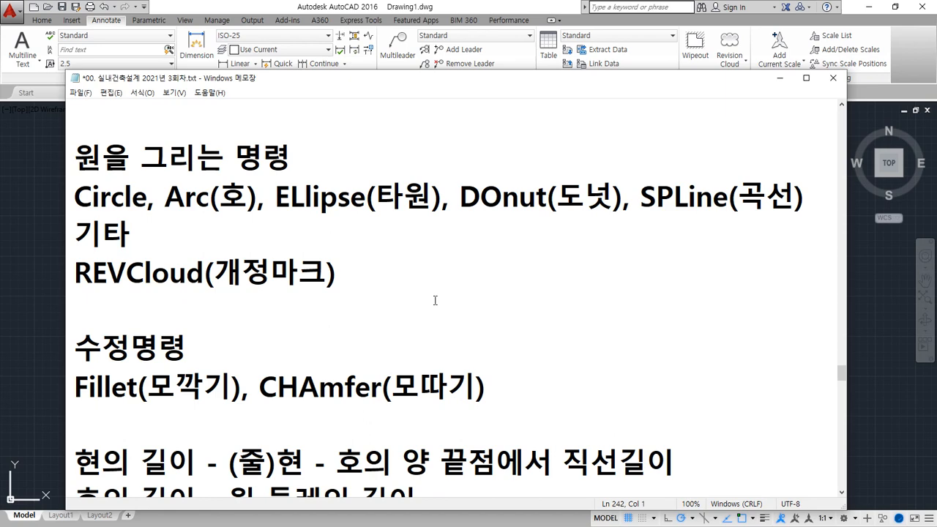
scroll(368, 326, "up", 1)
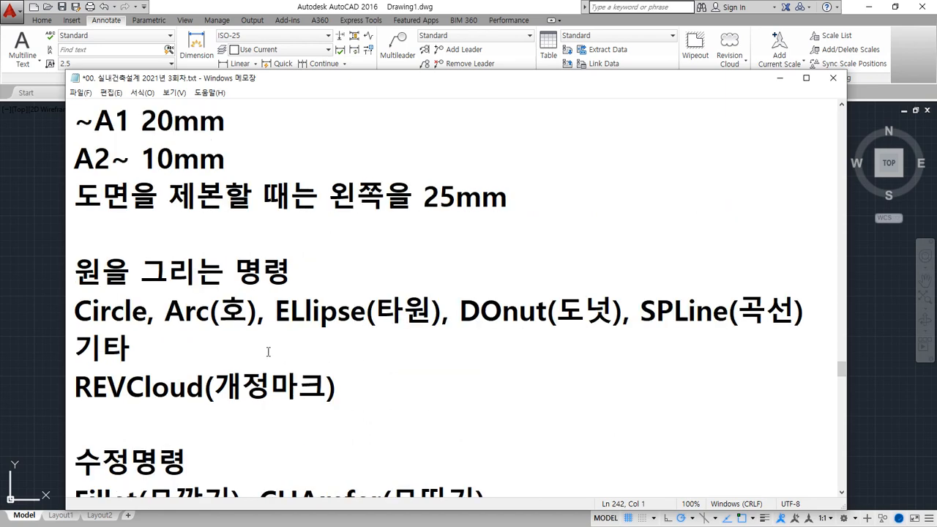
scroll(164, 337, "up", 2)
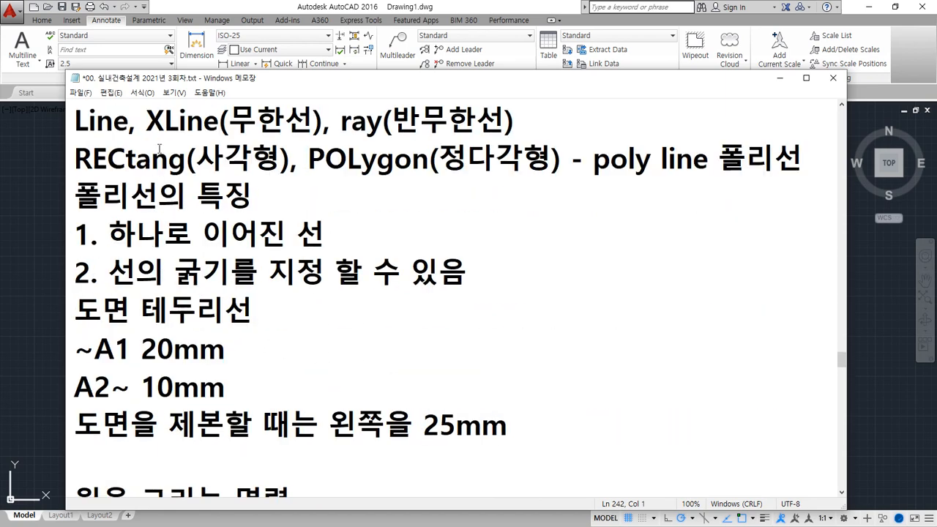
left_click_drag(74, 157, 805, 166)
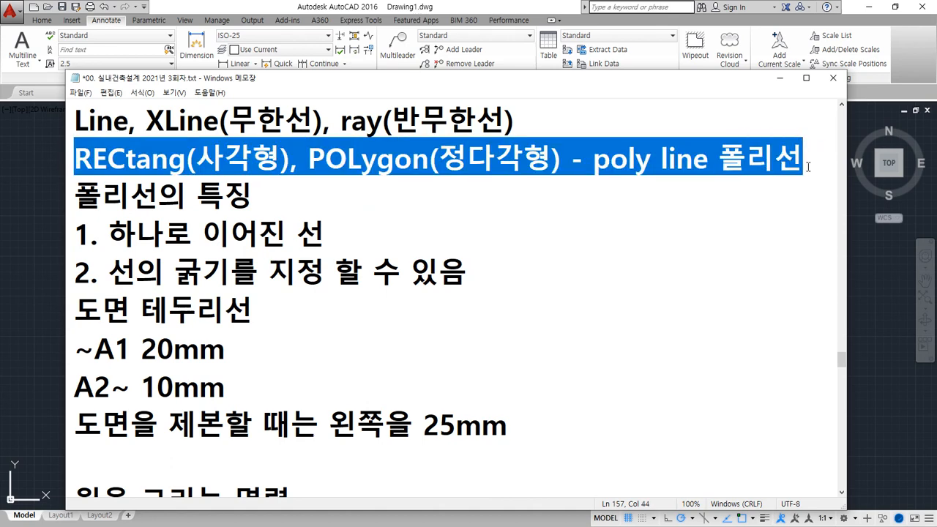
left_click_drag(77, 195, 511, 278)
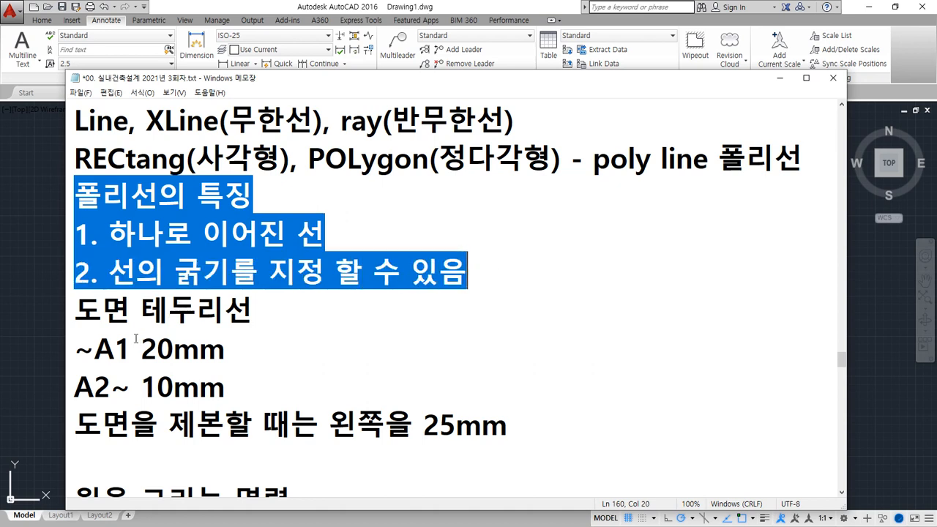
scroll(136, 338, "down", 1)
scroll(271, 296, "down", 1)
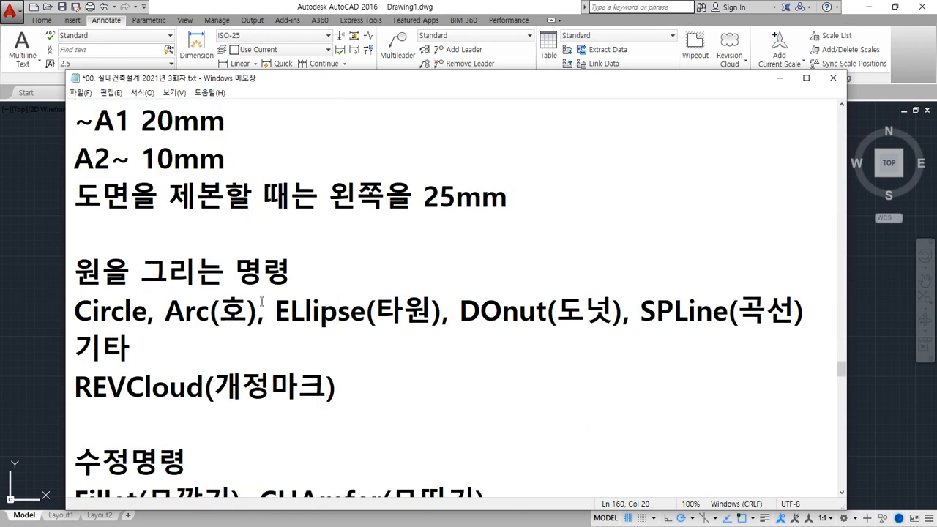
scroll(264, 299, "down", 15)
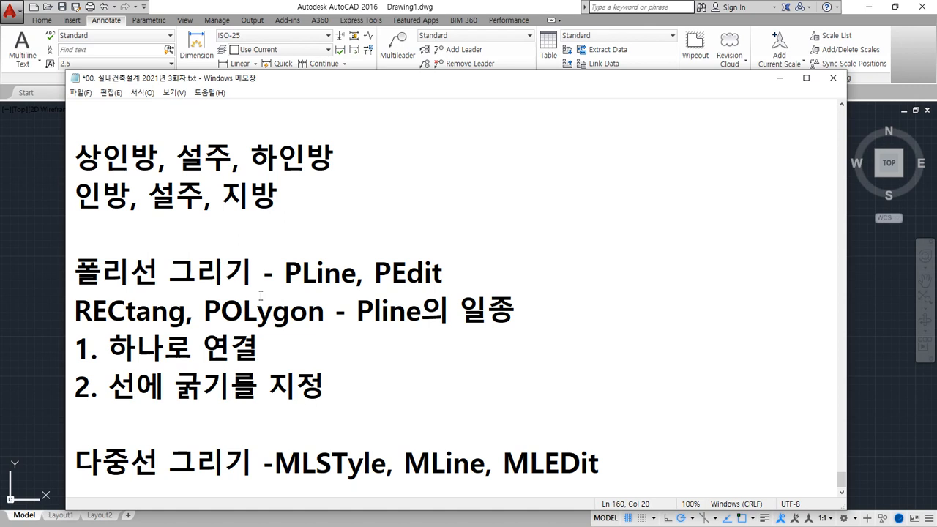
- Switch from the notes to the empty AutoCAD drawing
left_click_drag(448, 289, 196, 290)
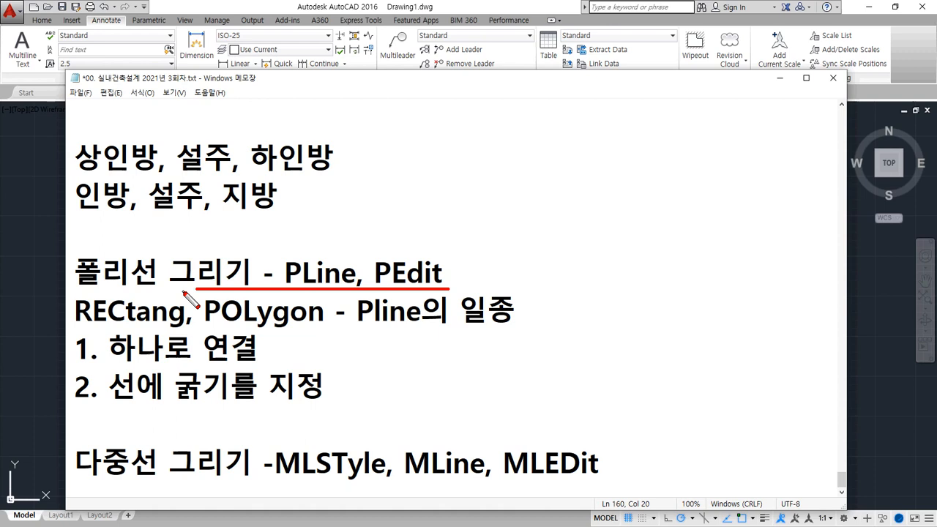
key("Escape")
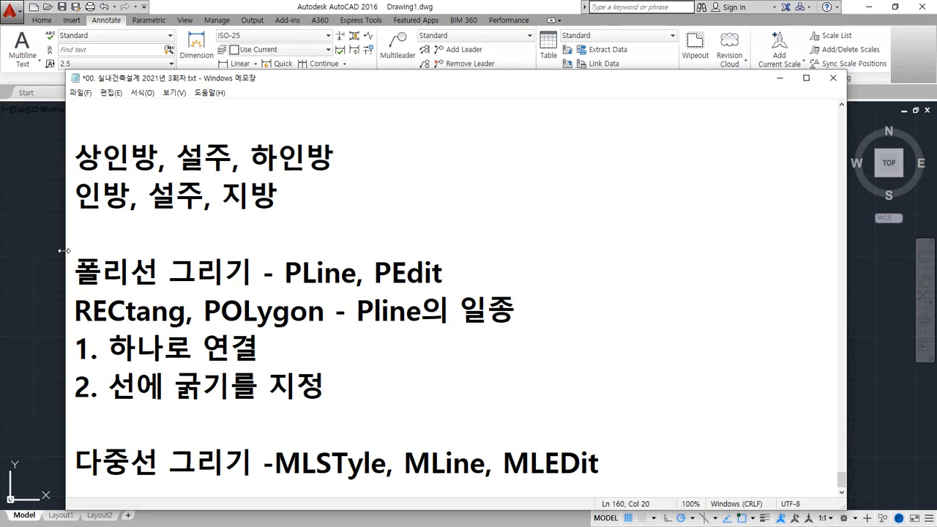
left_click(27, 241)
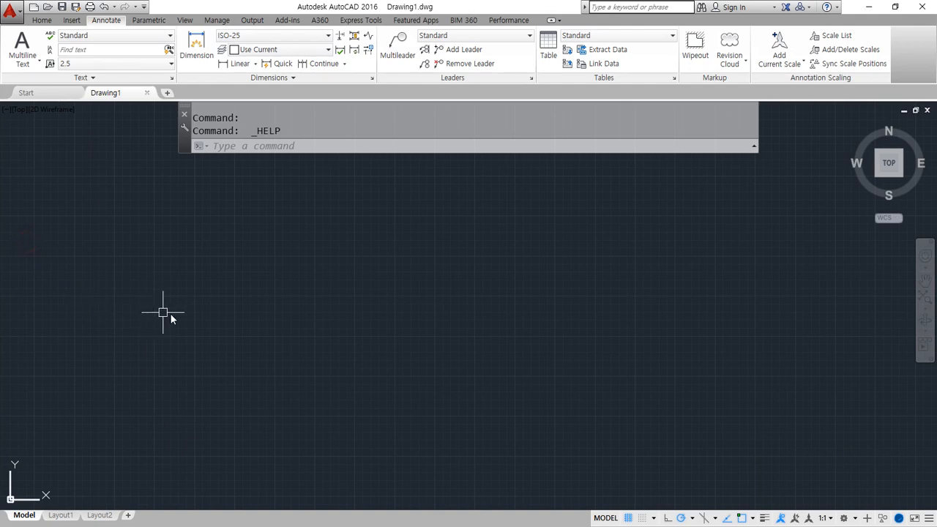
type("l")
key("Return")
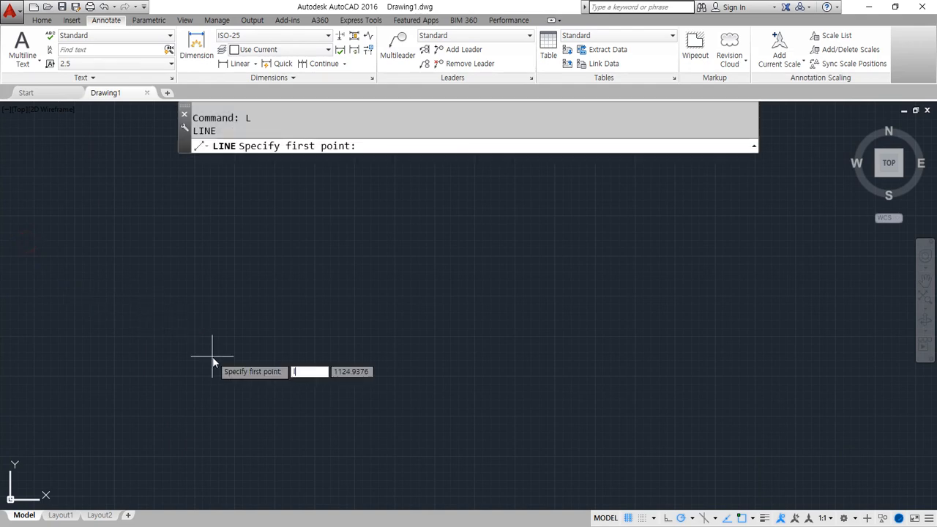
key("Escape")
key("Escape")
- Draw an open stepped polyline of alternating horizontal and vertical segments, with lineweight display turned on
type("pl")
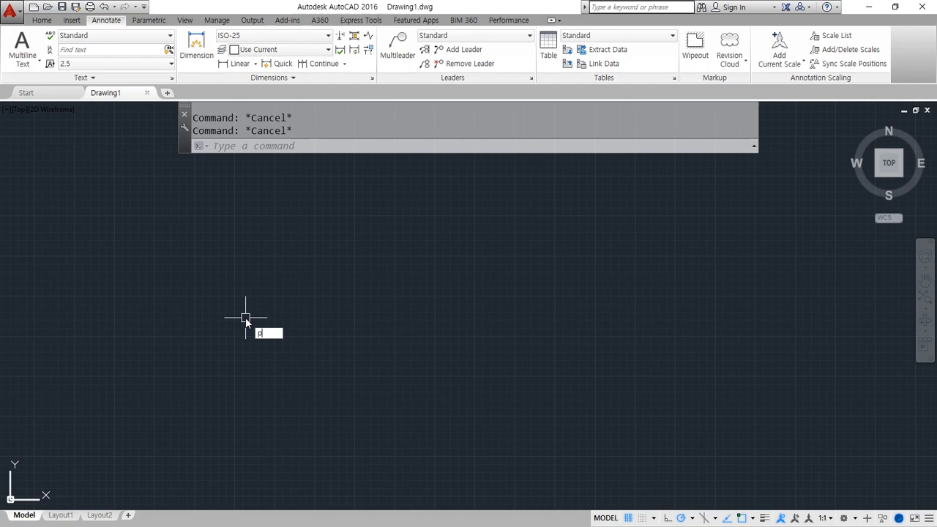
key("Return")
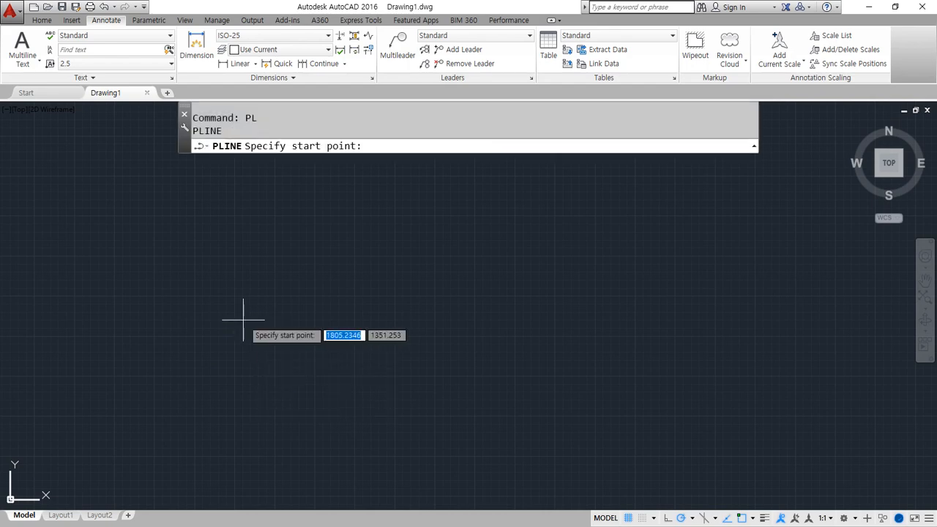
left_click(232, 298)
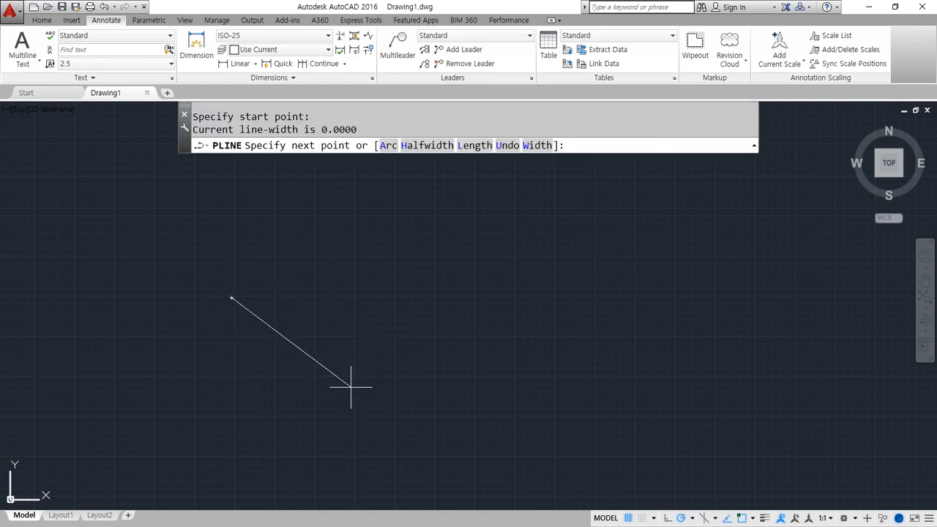
left_click(765, 518)
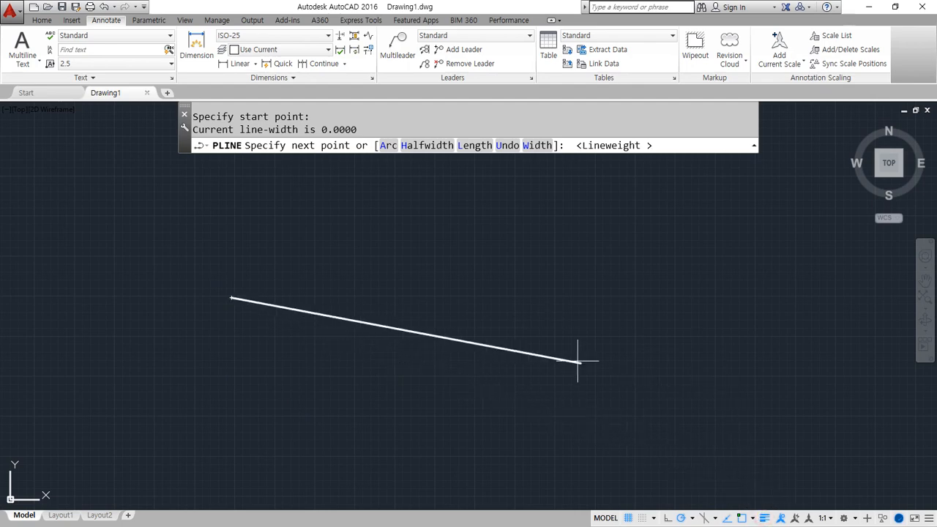
left_click(406, 298)
left_click(406, 335)
left_click(467, 334)
left_click(467, 232)
left_click(513, 232)
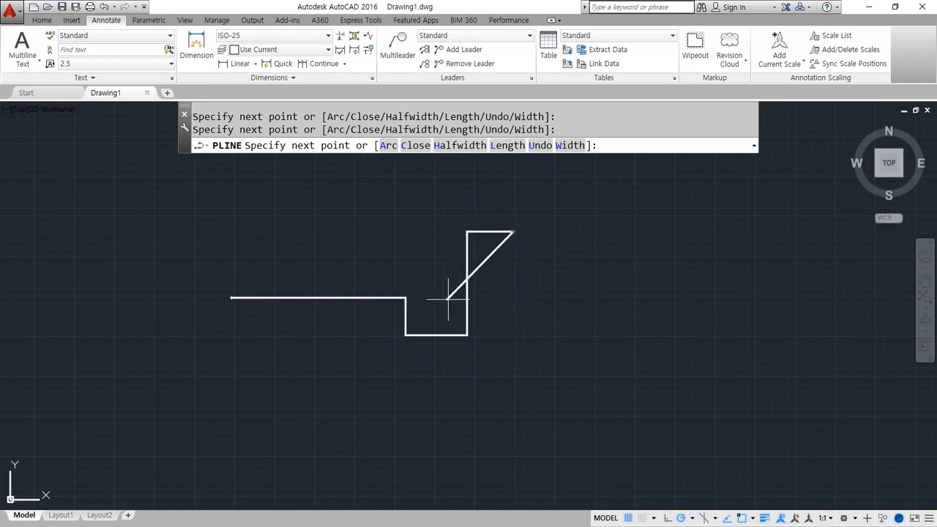
left_click(513, 298)
left_click(667, 298)
key("Return")
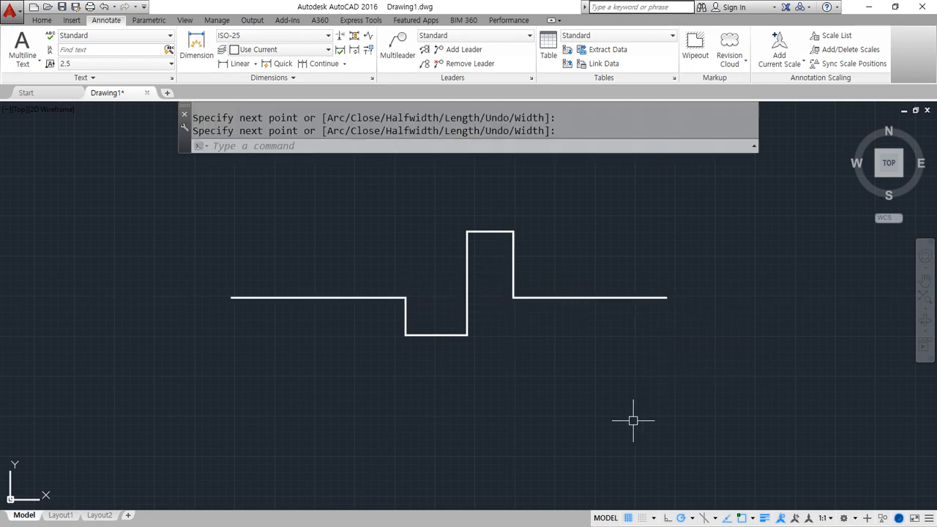
- Select the stepped polyline to check whether its segments form a single object, and clear the selection
left_click(310, 298)
left_click(295, 306)
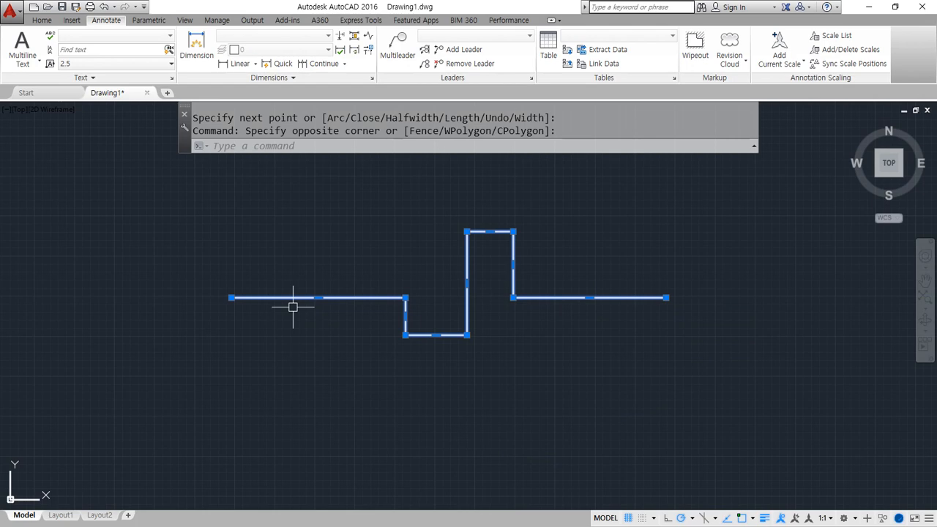
key("Escape")
key("Escape")
- Erase the stepped polyline from the drawing
left_click(557, 306)
left_click(471, 317)
type("e")
key("Return")
- Start a new polyline with a starting and ending width of 10 and draw its first horizontal segment
type("pl")
key("Return")
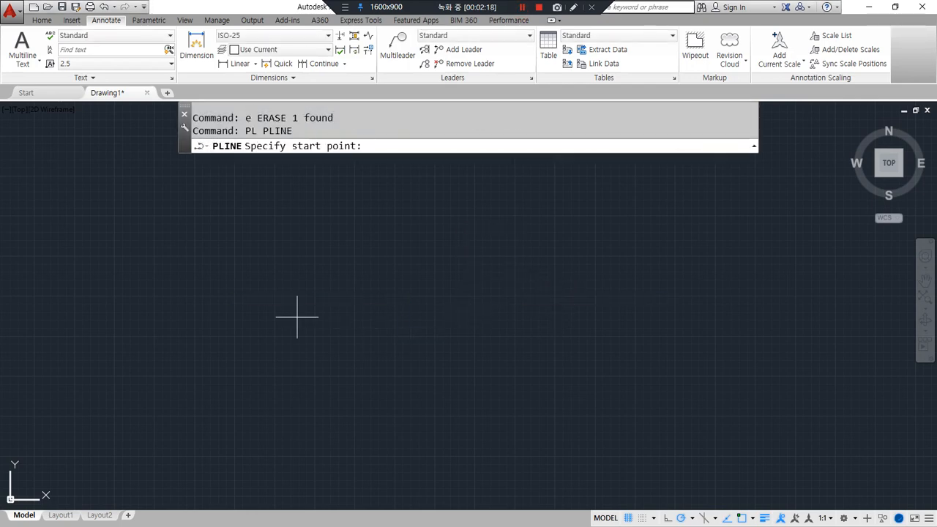
left_click(204, 286)
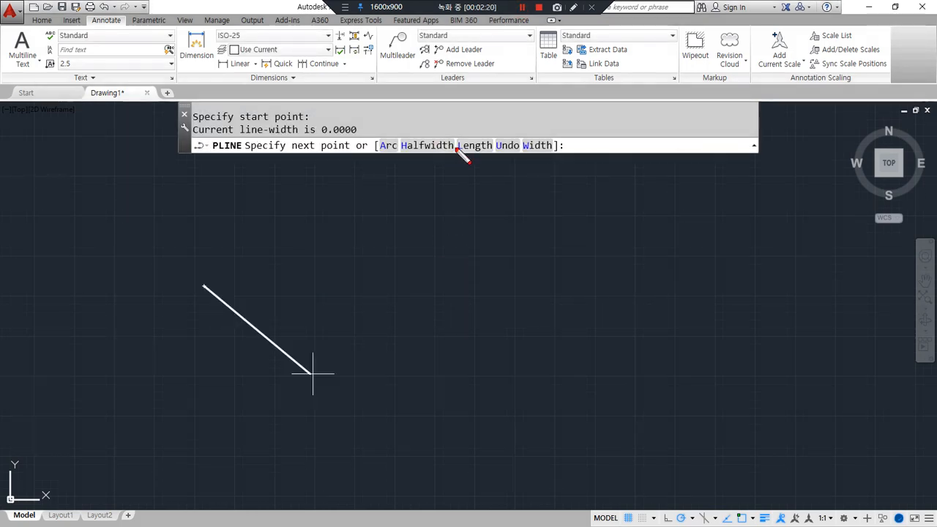
mouse_move(432, 156)
left_mouse_down()
mouse_move(411, 144)
mouse_move(441, 157)
left_mouse_up()
left_click_drag(564, 159, 554, 145)
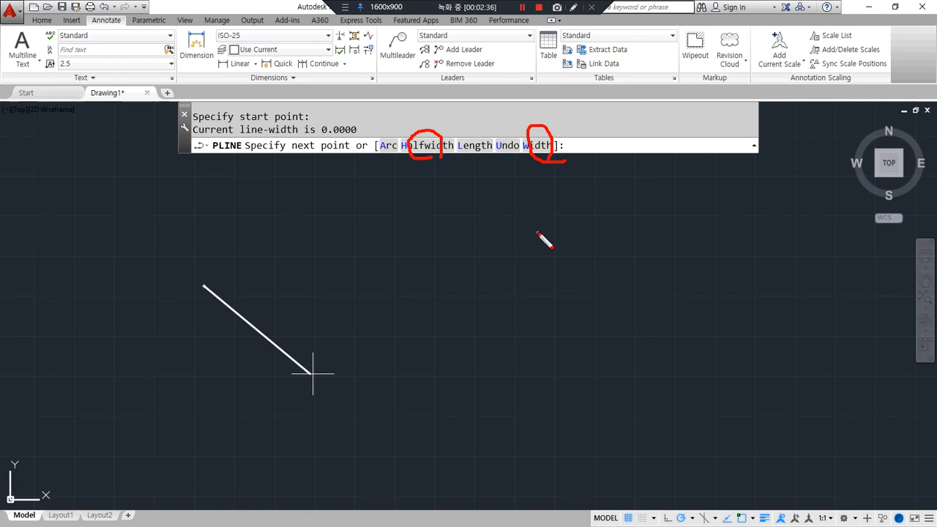
type("w")
key("Return")
type("10")
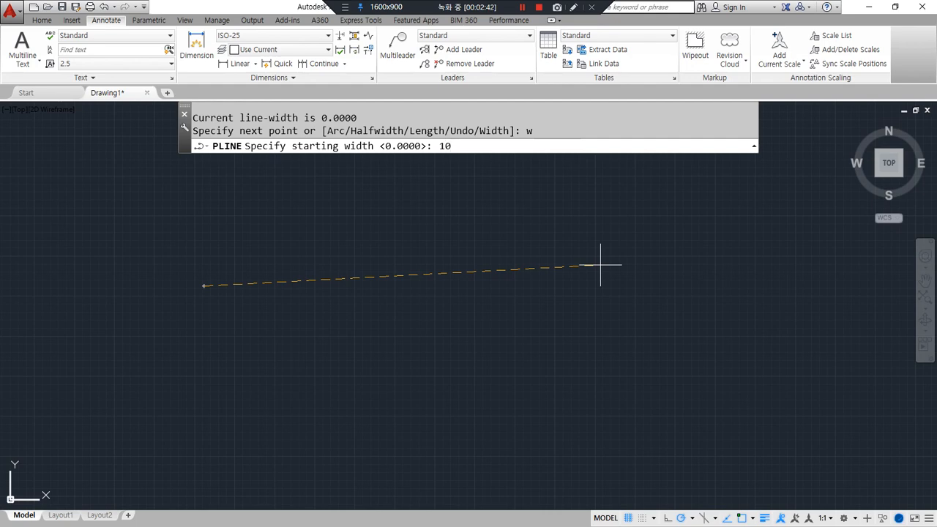
key("Return")
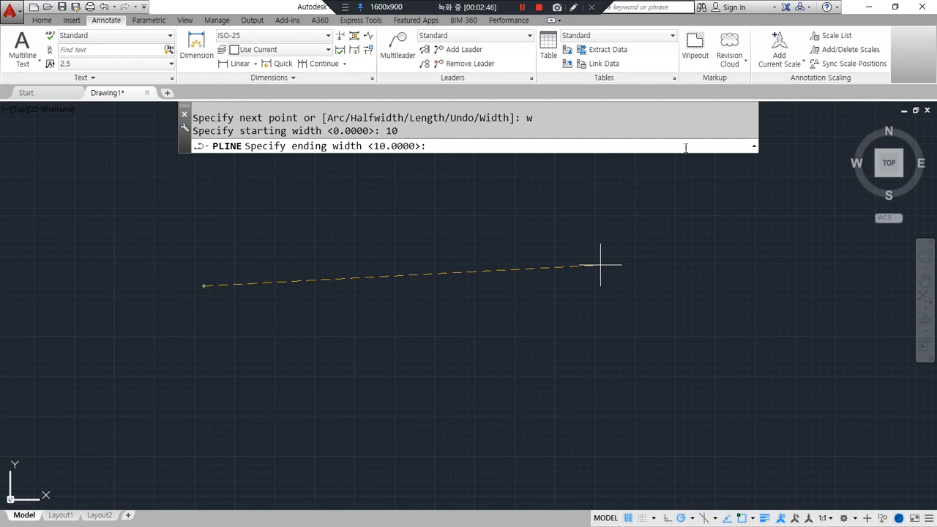
key("Return")
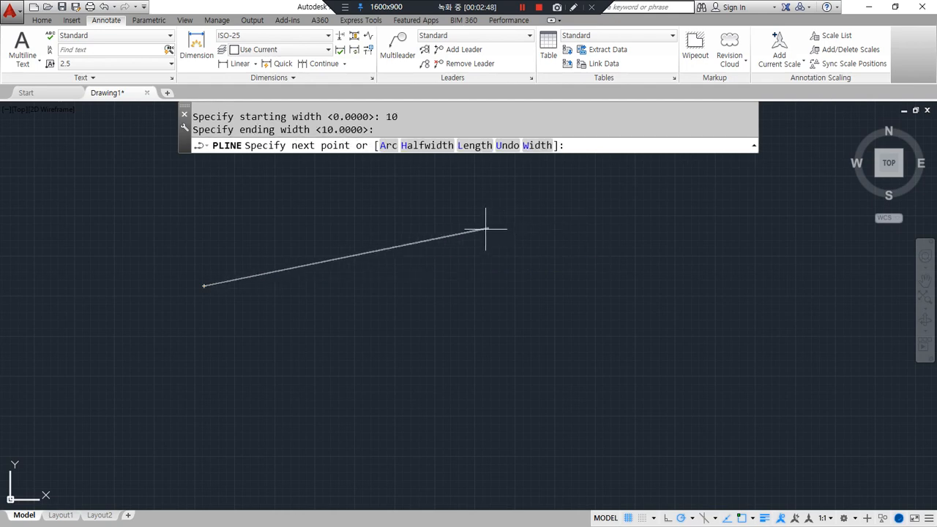
scroll(271, 286, "up", 4)
middle_click_drag(192, 288, 358, 266)
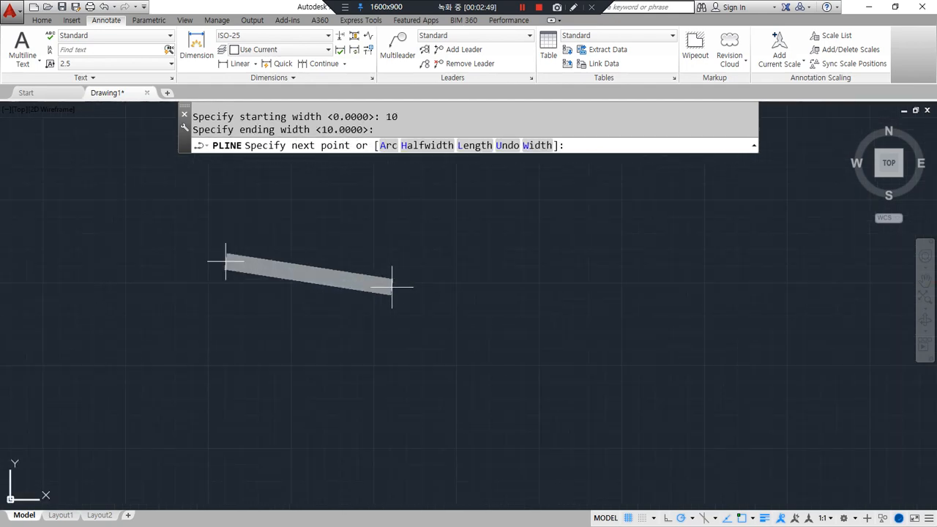
left_click(441, 262)
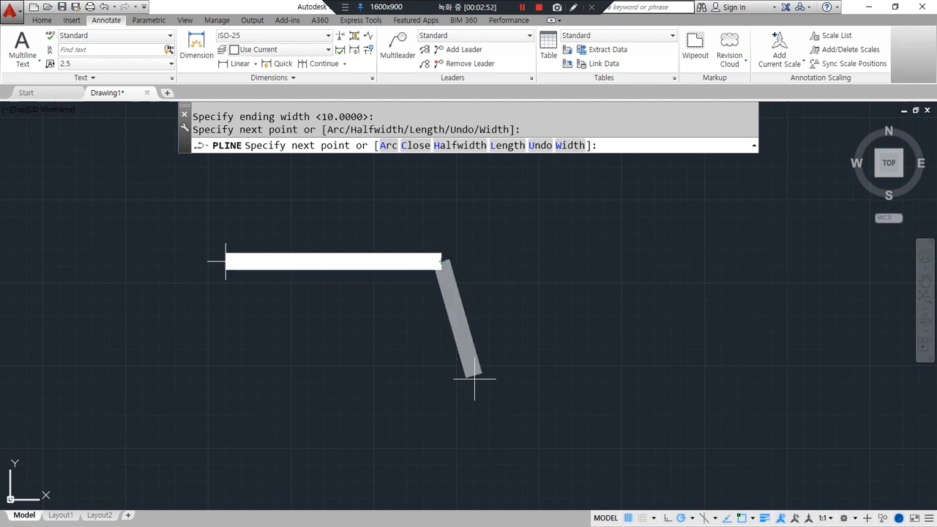
- Set the polyline's starting and ending width to 0 and continue with a thin horizontal segment
key("Return")
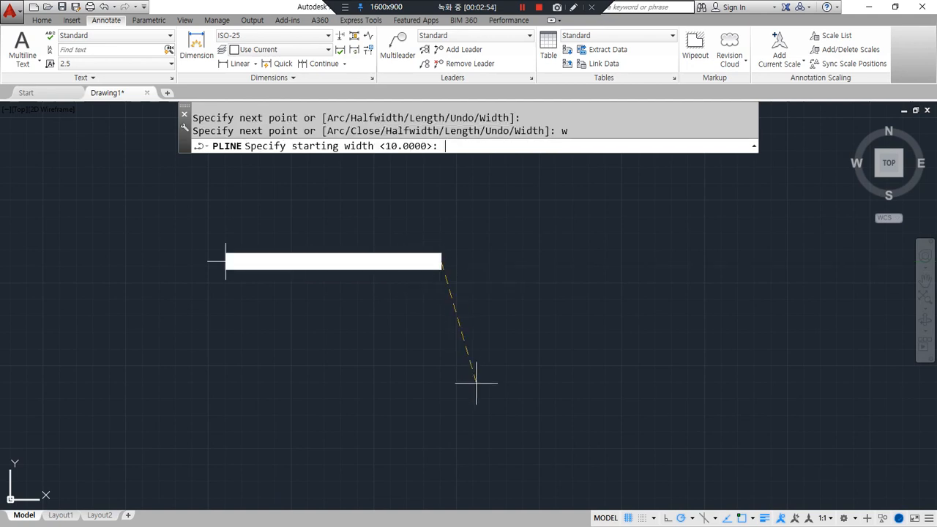
type("0")
key("Return")
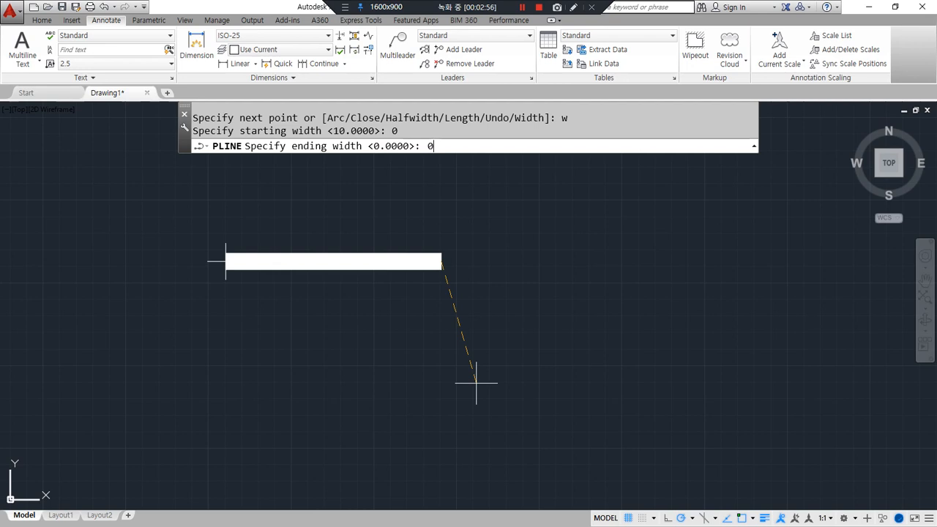
type("0")
key("Return")
left_click(584, 261)
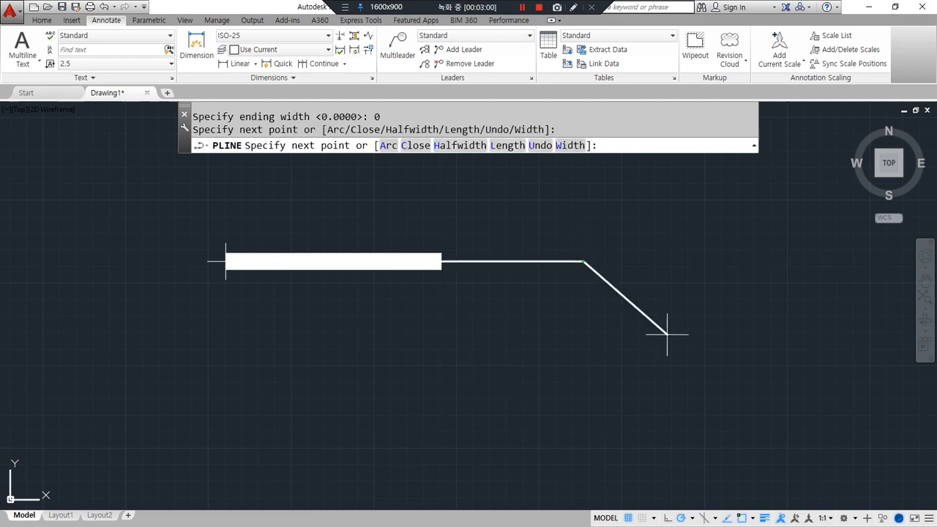
- Add a horizontal segment tapering from width 10 to 0, followed by a thin horizontal segment in the same direction
type("w")
key("Return")
type("10")
key("Return")
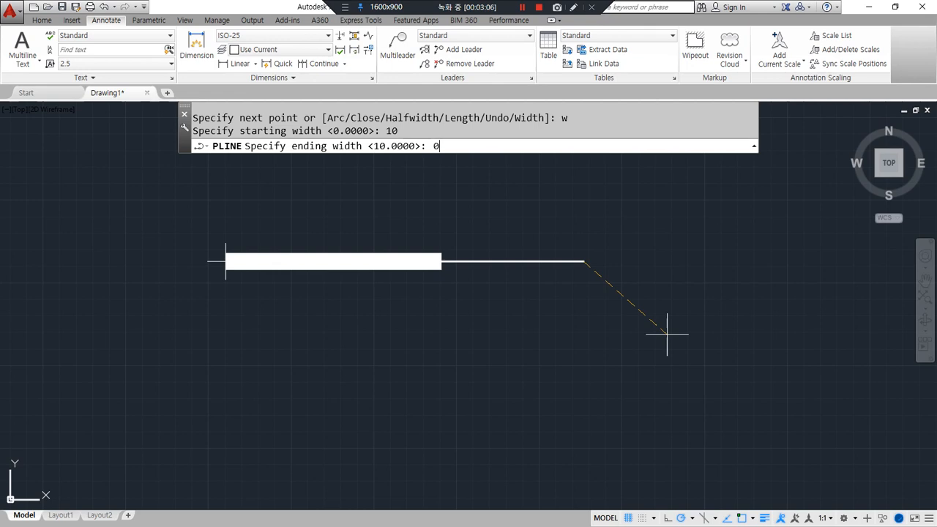
key("Return")
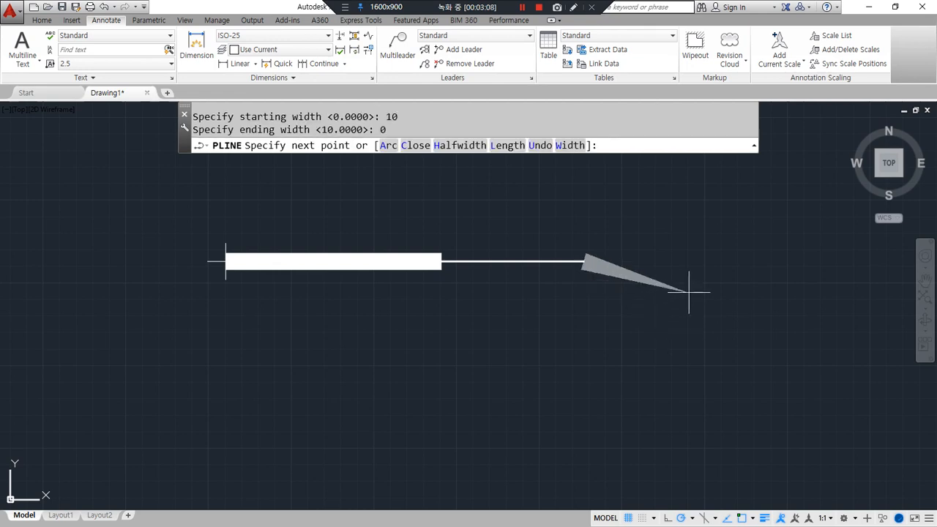
left_click(636, 261)
left_click(726, 261)
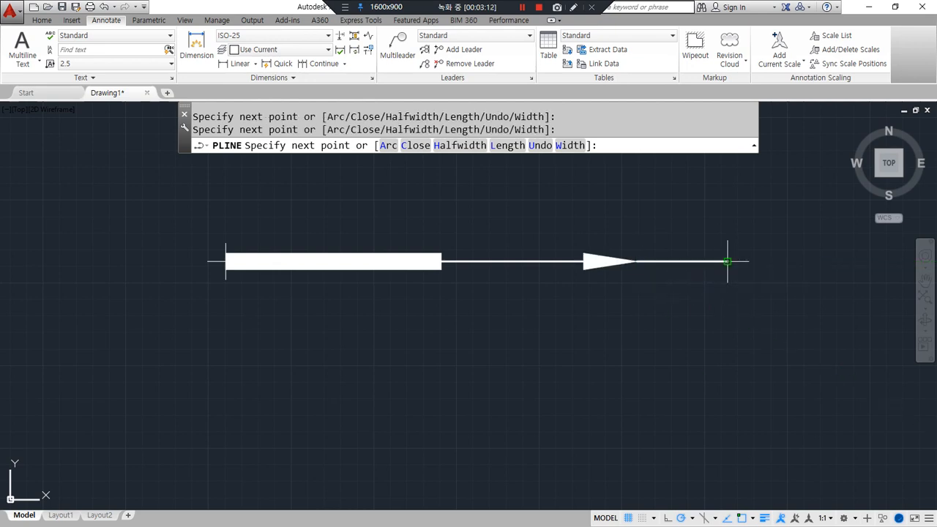
- Add a horizontal segment to the polyline that widens from a starting width of 0 to an ending width of 10
type("w")
key("Return")
type("0")
key("Return")
type("1")
key("Return")
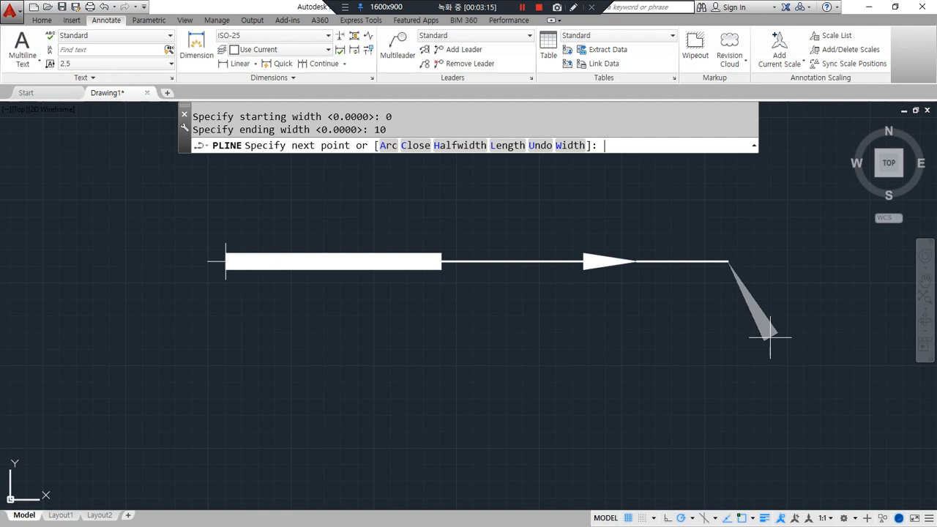
left_click(783, 262)
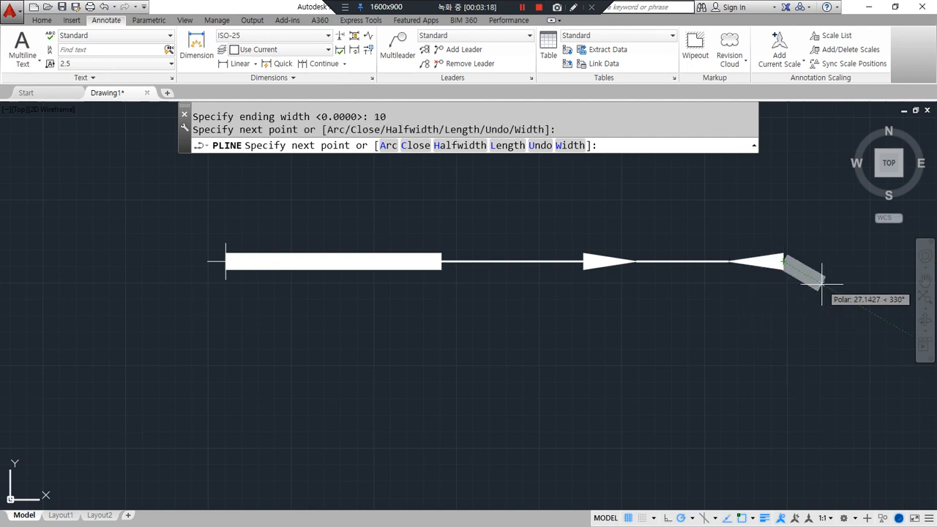
- Set both polyline widths back to 0, add a last thin horizontal segment and end the polyline
type("w")
key("Return")
type("0")
key("Return")
type("0")
key("Return")
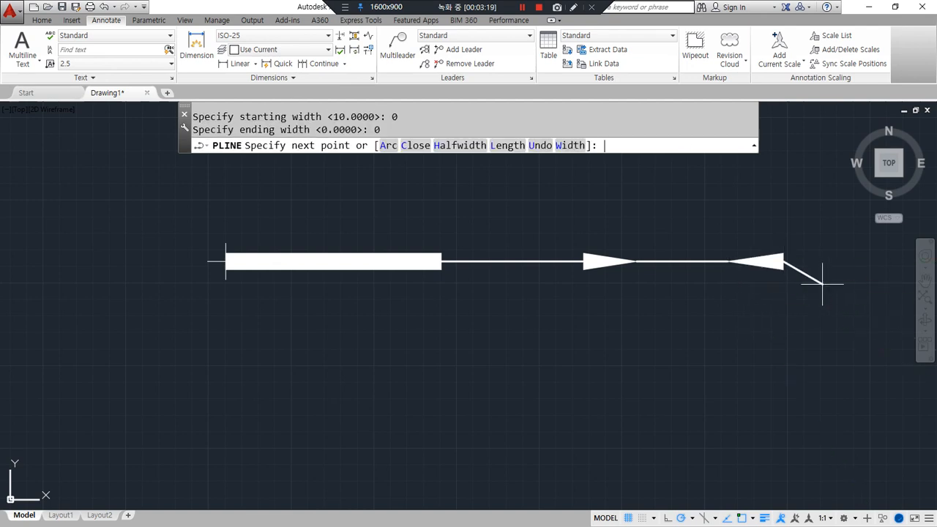
left_click(872, 272)
key("Return")
middle_click_drag(695, 401, 524, 390)
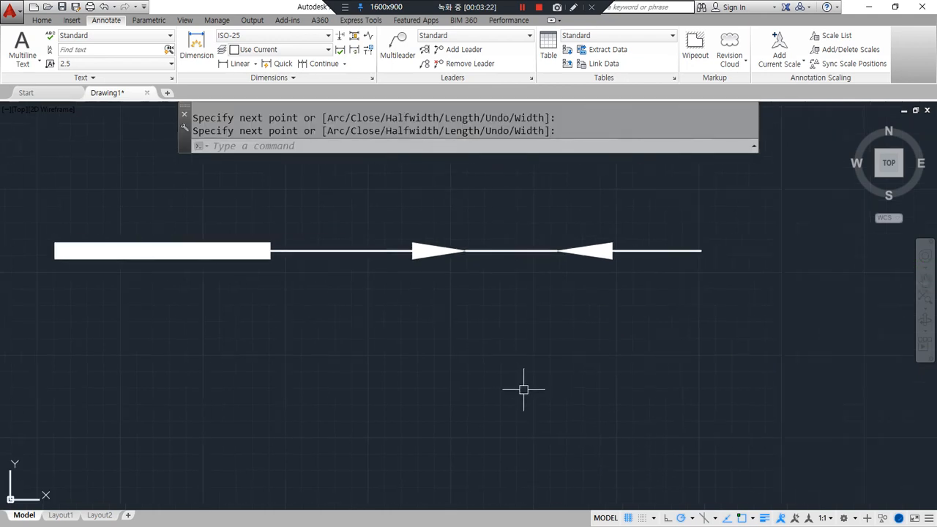
key("ctrl+a")
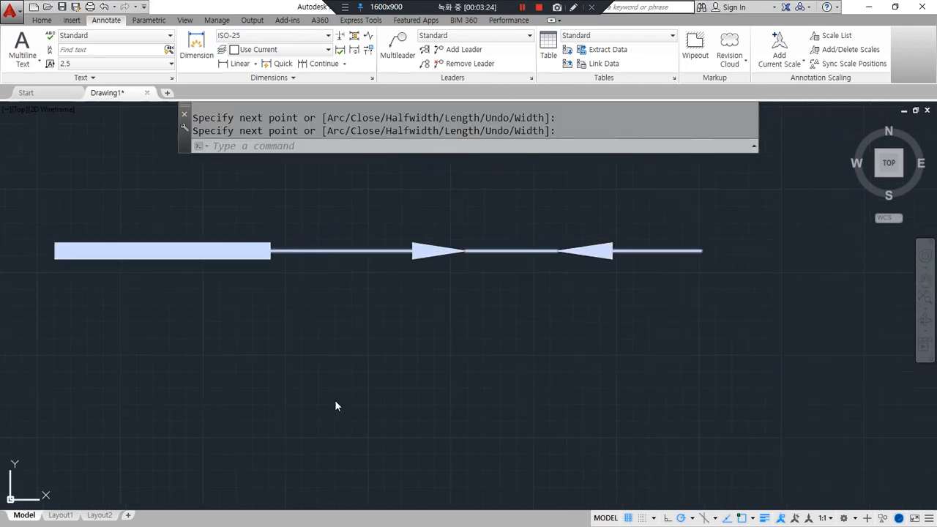
key("Escape")
- Draw a separate polyline with a single horizontal segment below the variable-width polyline
type("pl")
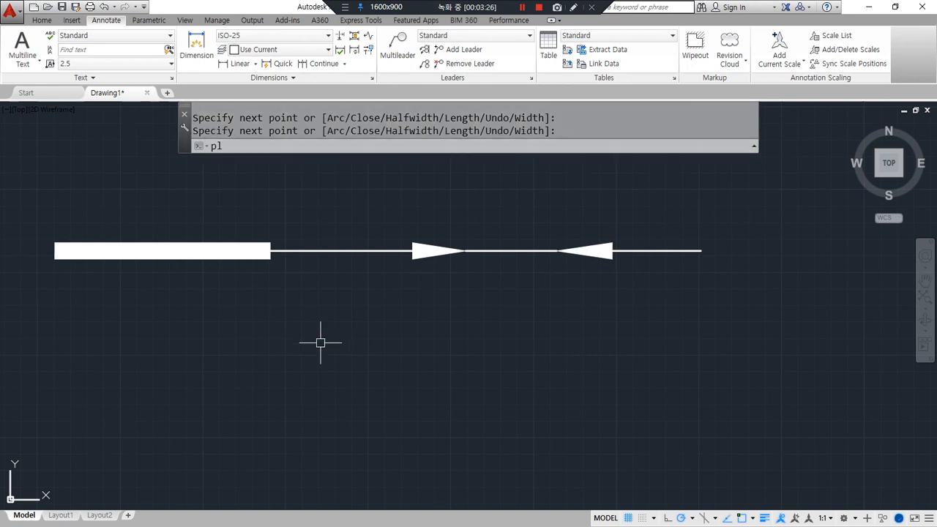
key("Return")
left_click(147, 345)
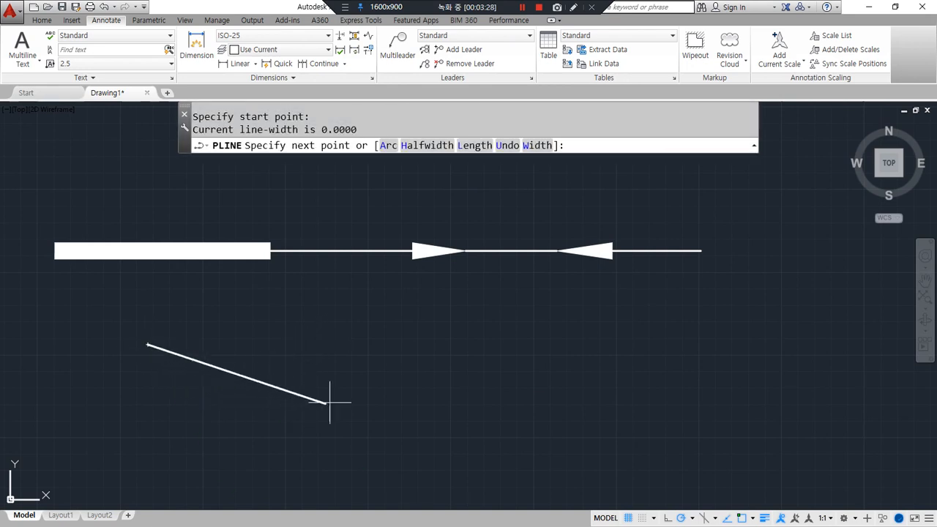
left_click(428, 344)
left_click_drag(396, 155, 394, 130)
key("Escape")
- Begin another polyline beside the single line with a horizontal segment, continuing into a downward semicircular arc at its right end
key("Return")
left_click(442, 314)
left_click_drag(394, 157, 399, 132)
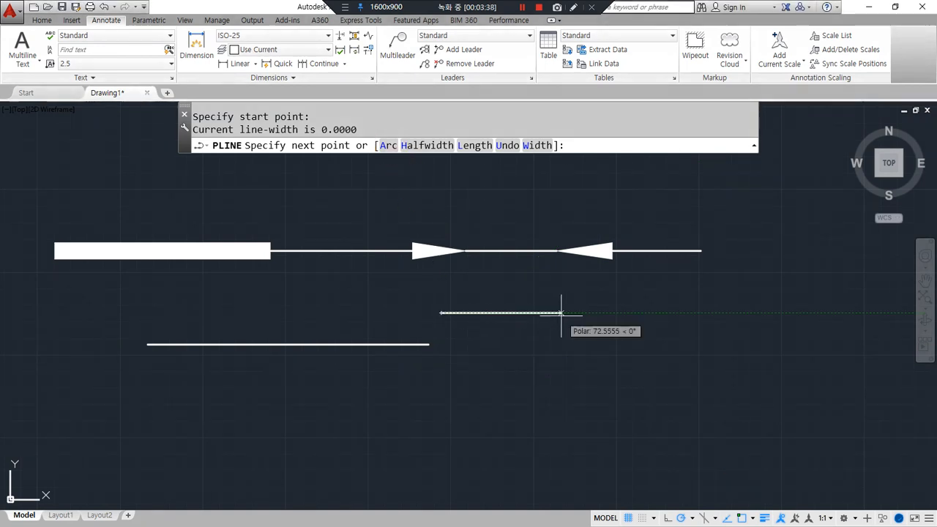
left_click(593, 313)
type("a")
key("Return")
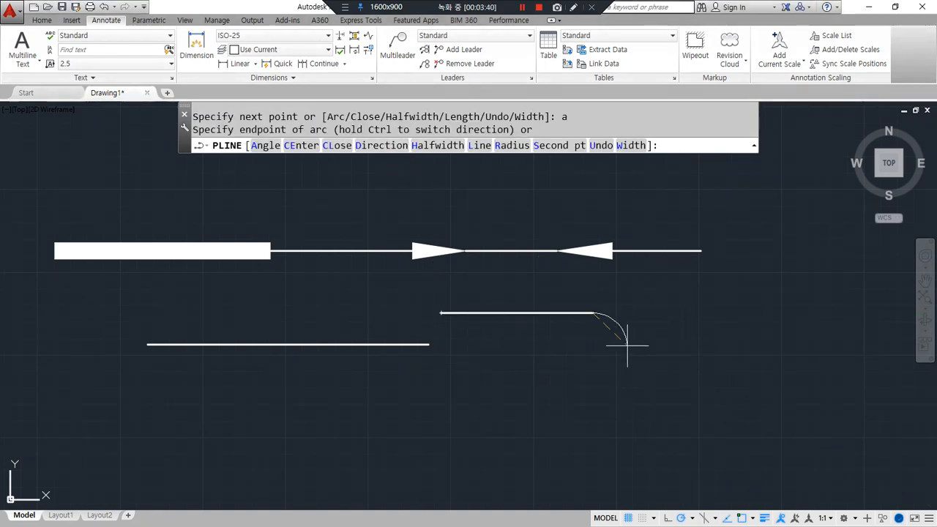
left_click(592, 408)
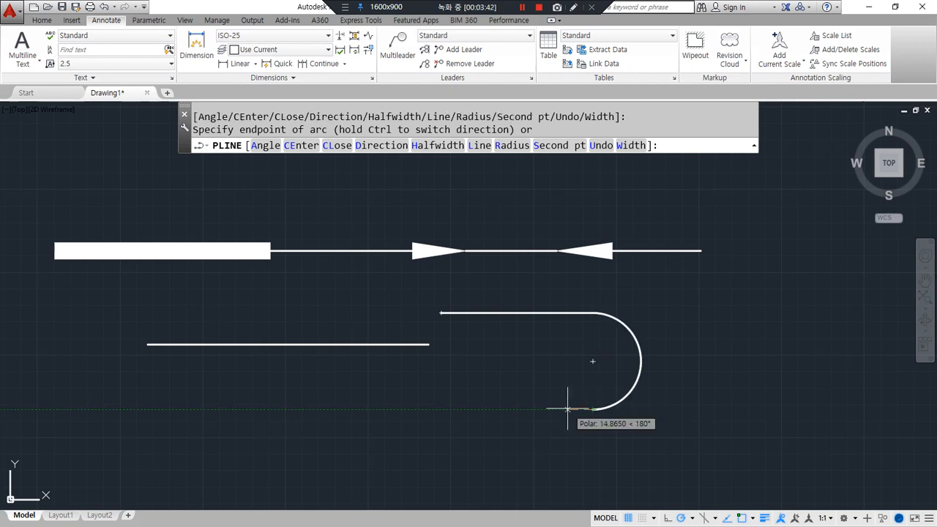
- Complete the slot shape with a lower horizontal segment and a semicircular arc back to the start point, and select the finished polyline
type("l")
key("Return")
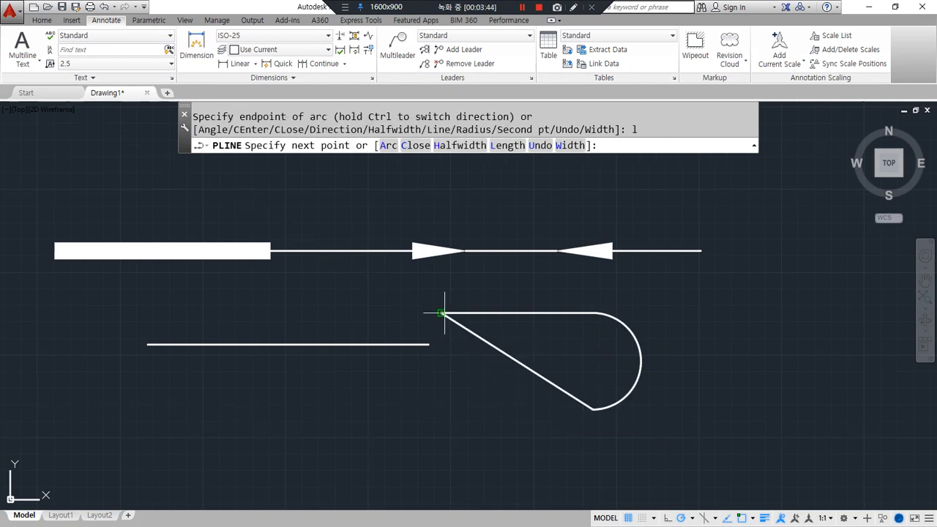
left_click(441, 409)
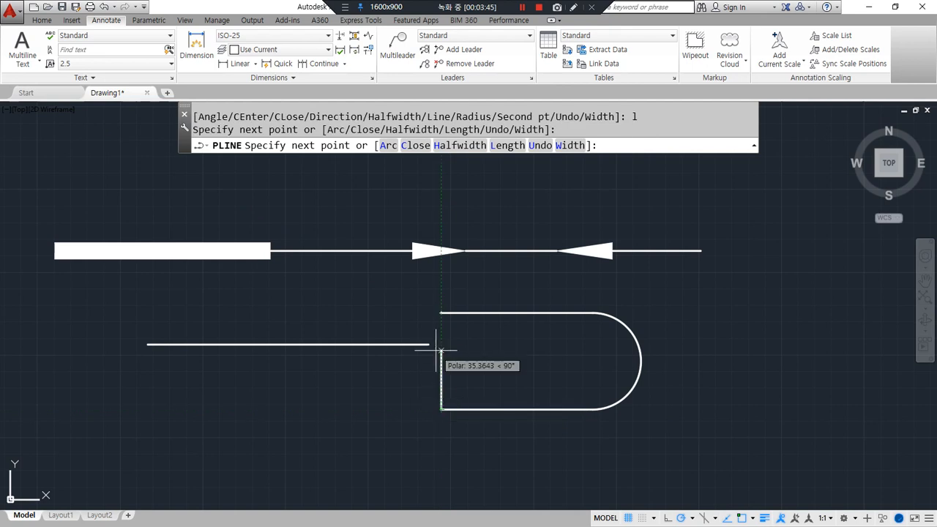
type("a")
key("Return")
left_click(441, 313)
key("Return")
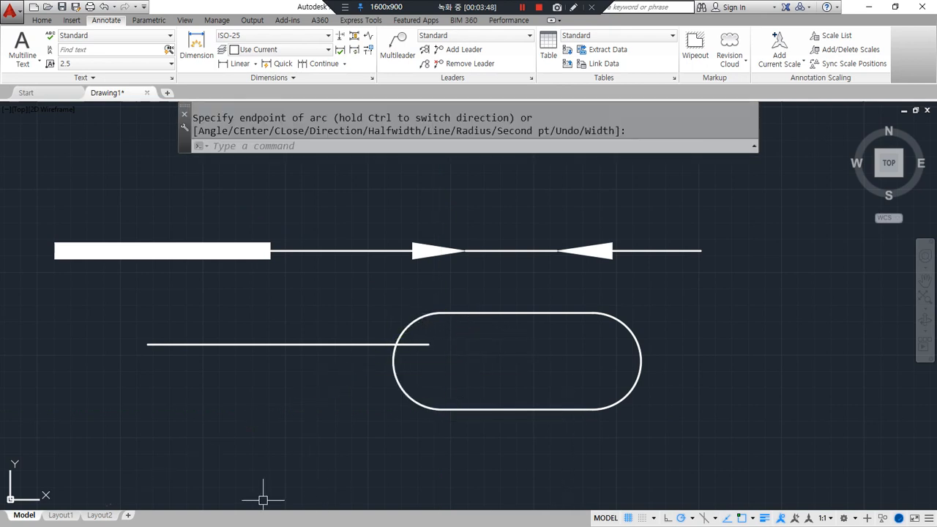
left_click(500, 403)
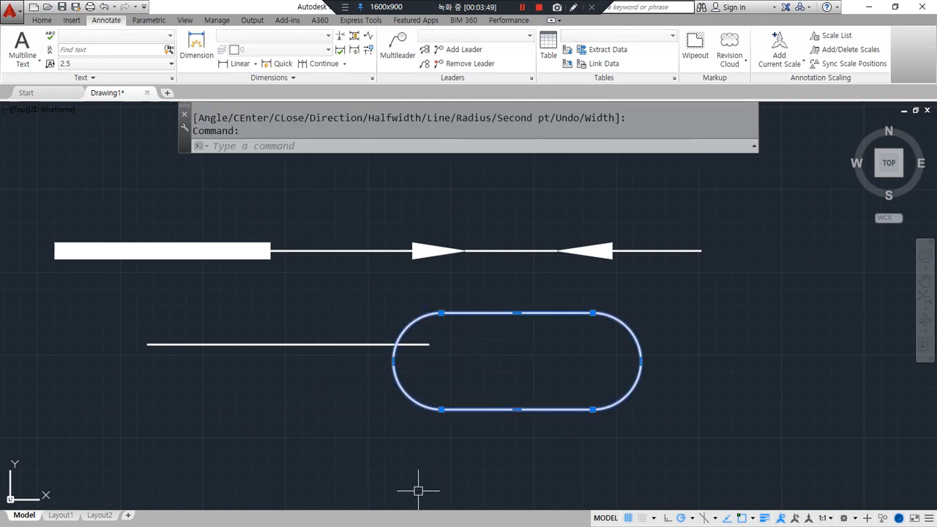
- Erase all the existing polylines from the drawing
left_click(480, 374)
left_click(359, 190)
type("e")
key("Return")
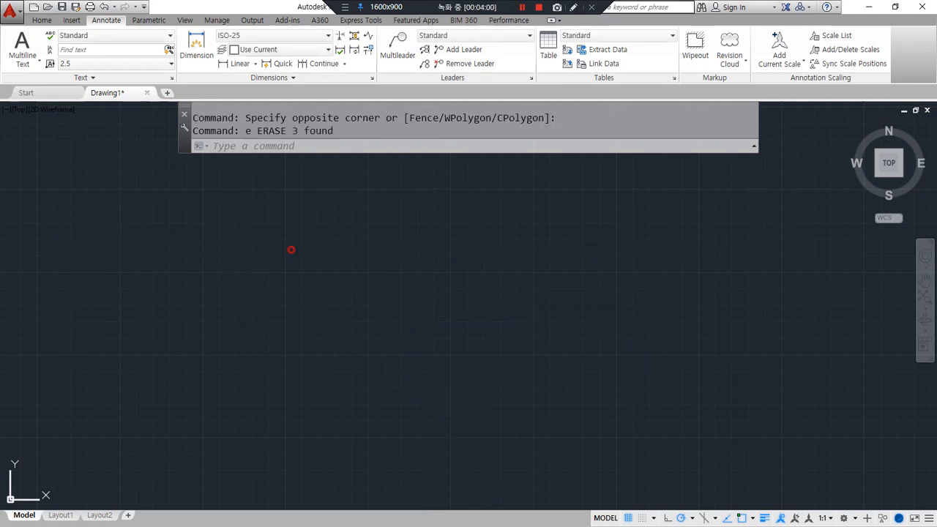
- Draw a polyline of seven horizontal and vertical segments forming a stepped outline, with its final point directly below the start point
type("pl")
key("Return")
left_click(216, 236)
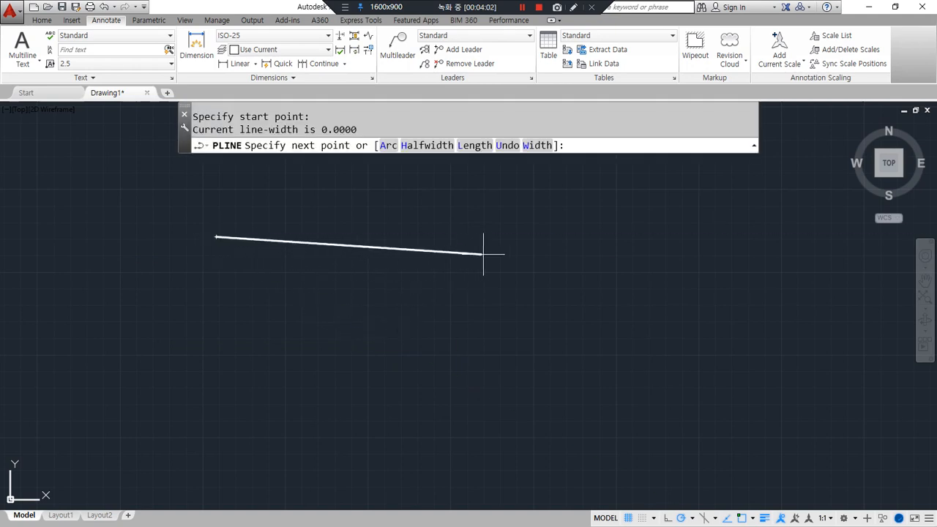
left_click(527, 236)
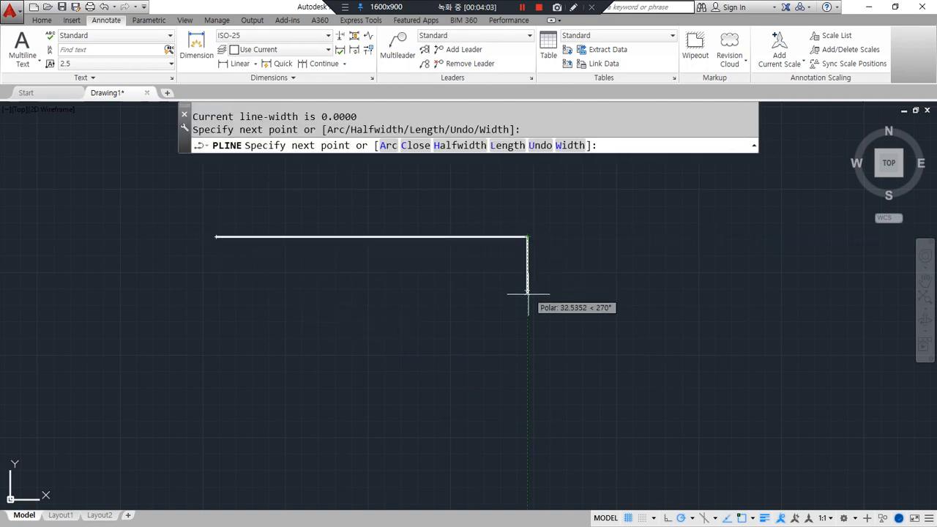
left_click(527, 334)
left_click(408, 335)
left_click(408, 293)
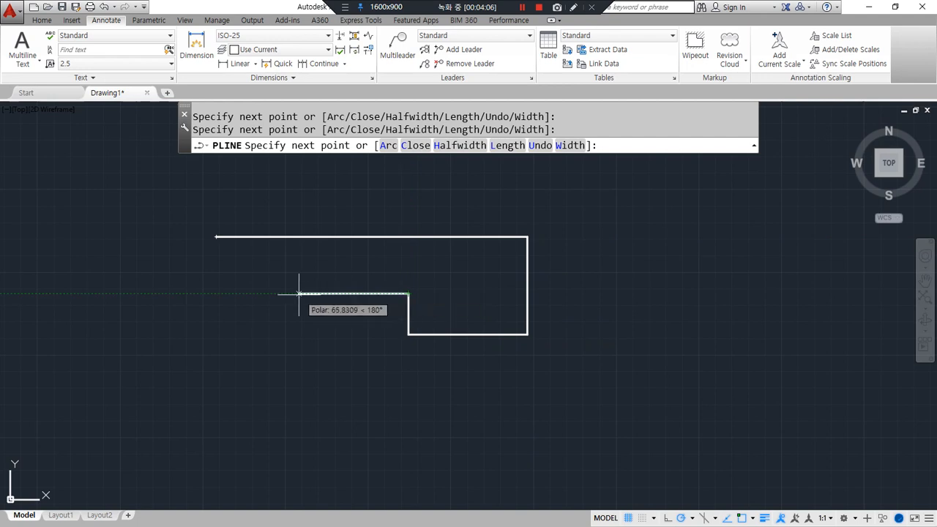
left_click(298, 293)
left_click(299, 383)
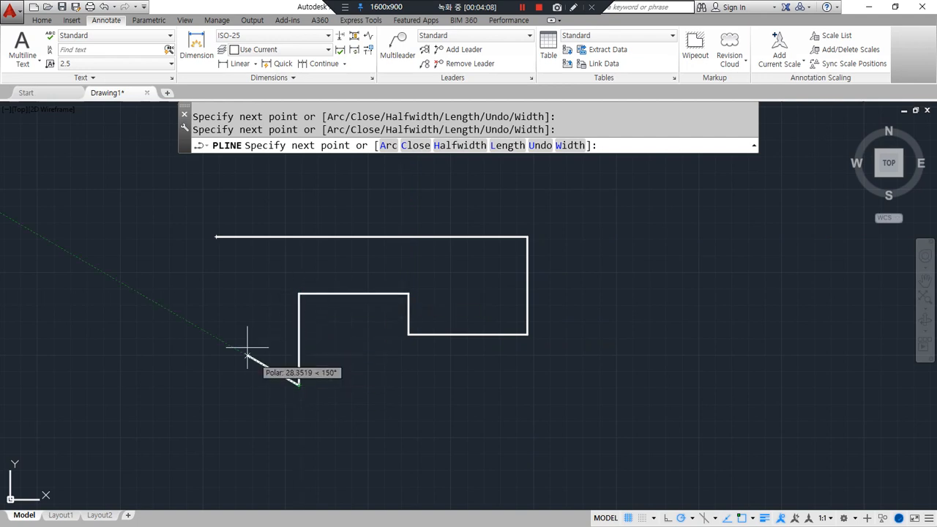
left_click(216, 385)
- Close the stepped polyline back to its start point, select it as a single object and clear the selection
key("ctrl+alt+d")
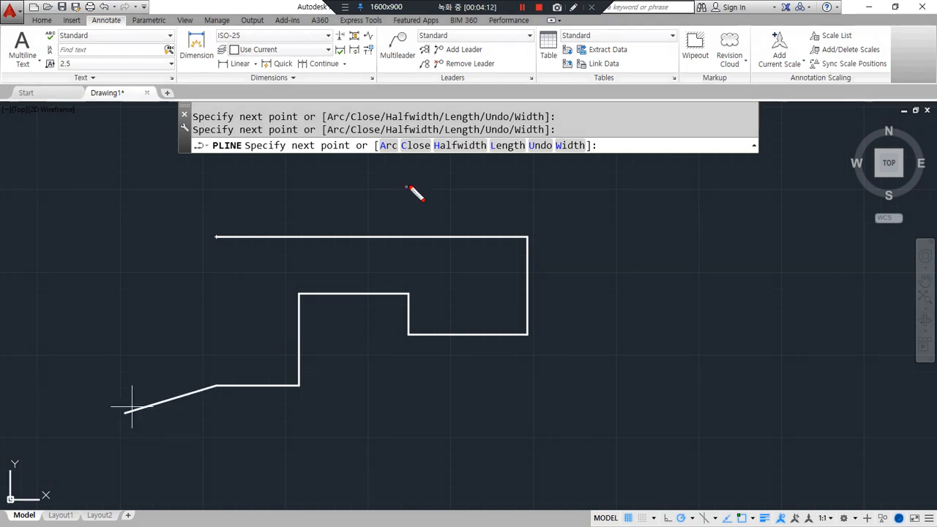
mouse_move(427, 159)
left_mouse_down()
mouse_move(440, 138)
mouse_move(428, 157)
left_mouse_up()
key("ctrl+alt+d")
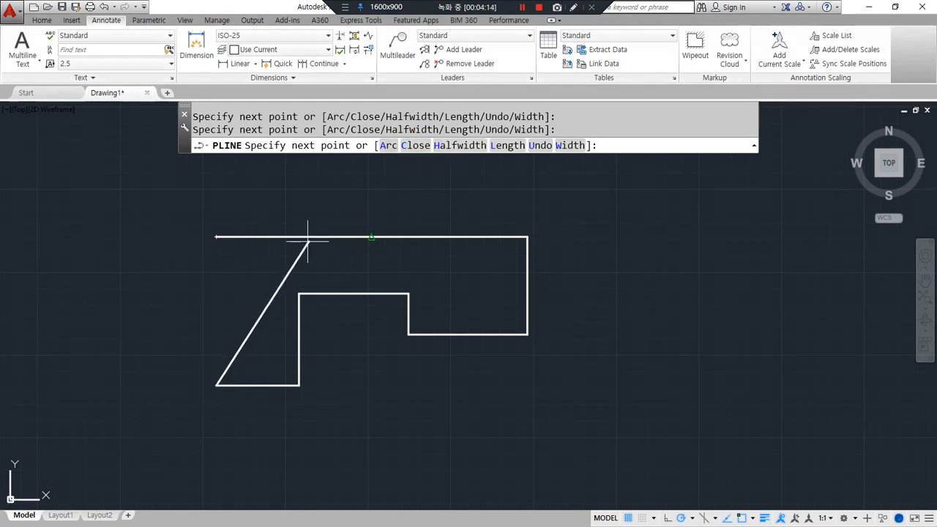
type("c")
key("Return")
left_click(356, 294)
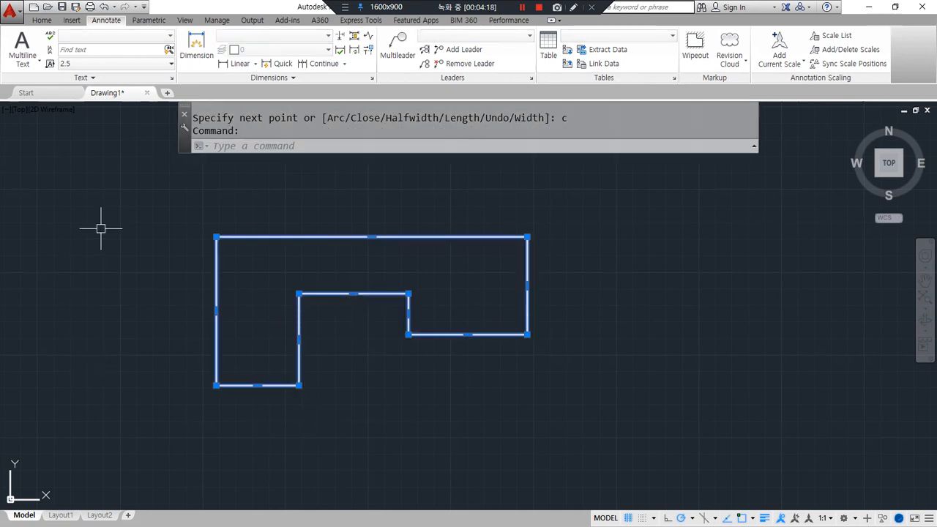
key("Escape")
key("Escape")
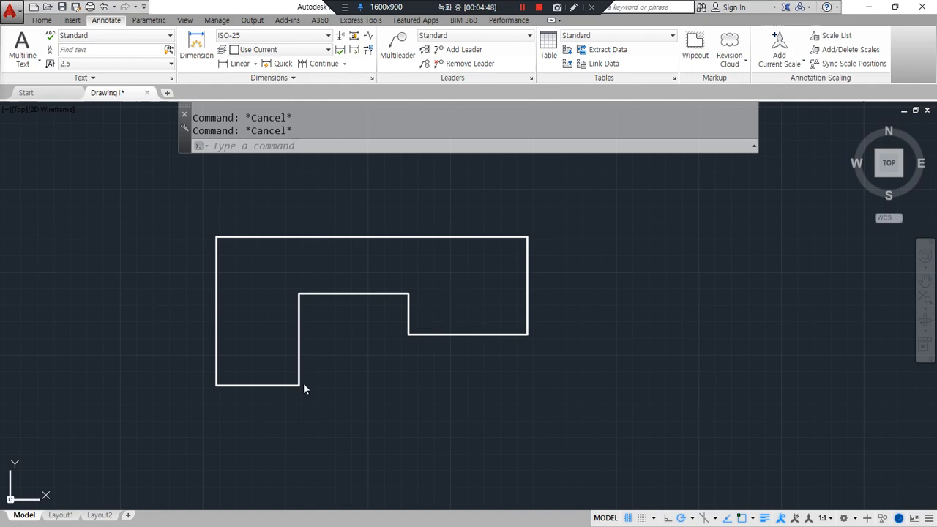
- Switch to the Notepad lesson notes and review the polyline characteristics under the line-drawing commands
key("alt+Tab")
scroll(228, 302, "up", 9)
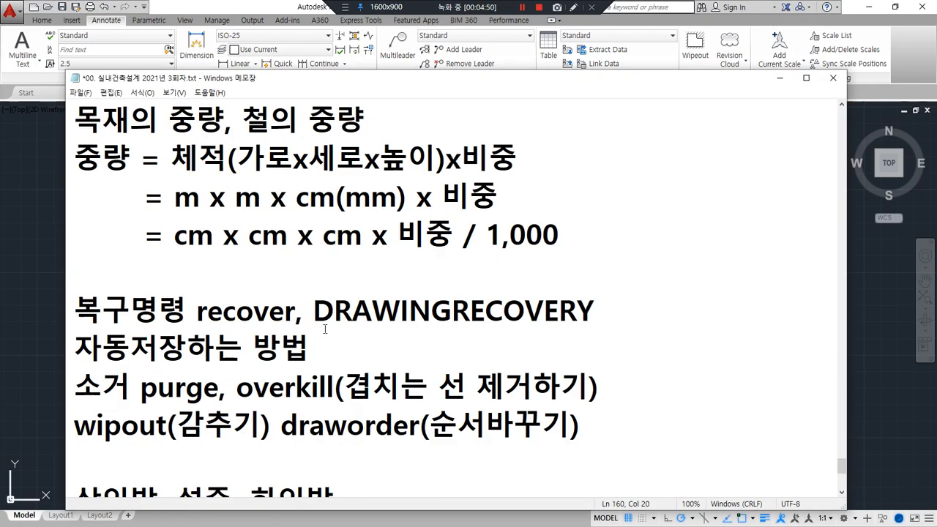
scroll(325, 329, "up", 8)
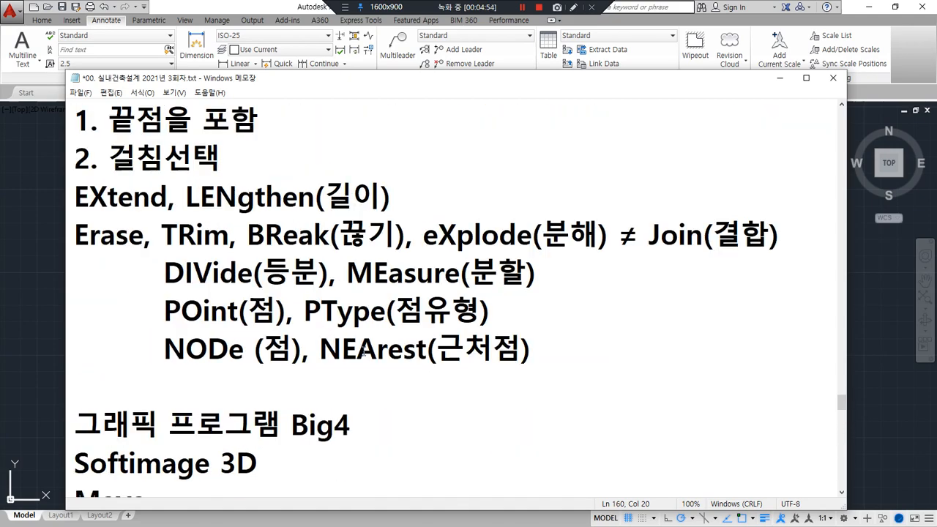
scroll(363, 352, "up", 3)
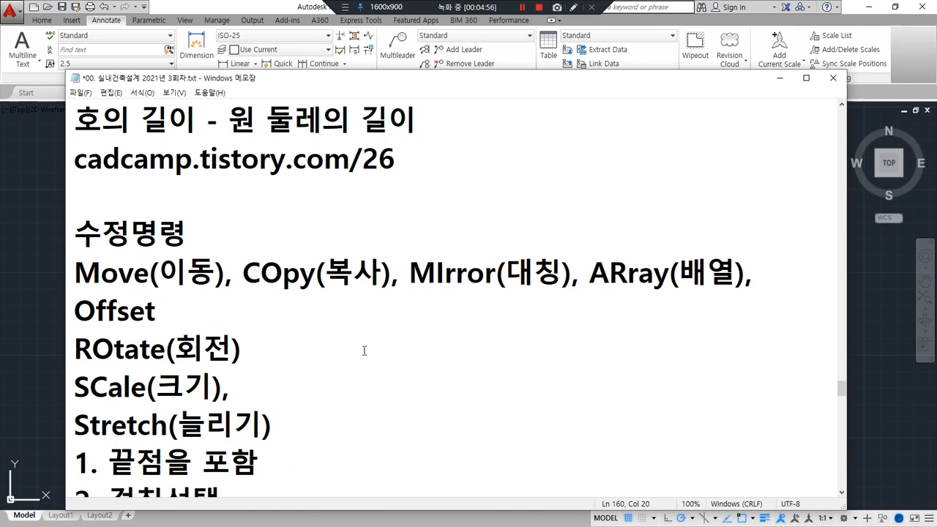
scroll(364, 351, "up", 4)
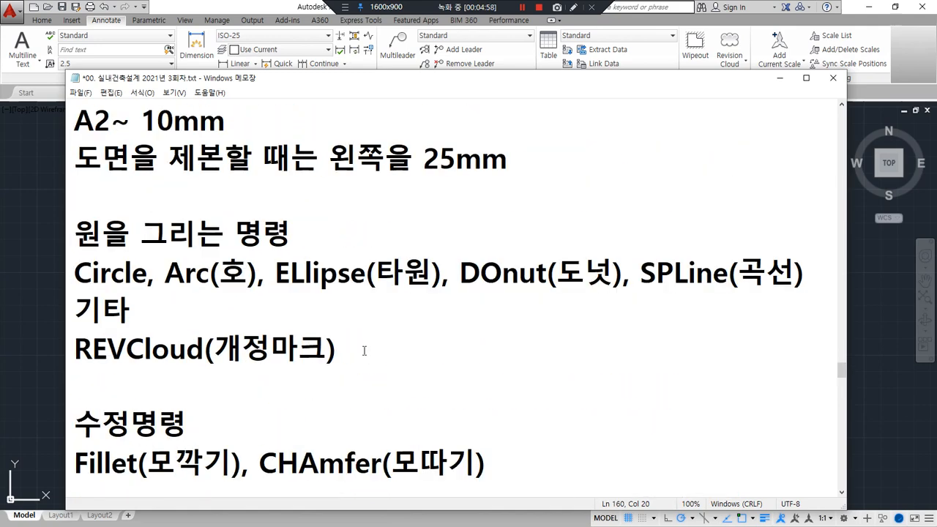
scroll(367, 350, "up", 1)
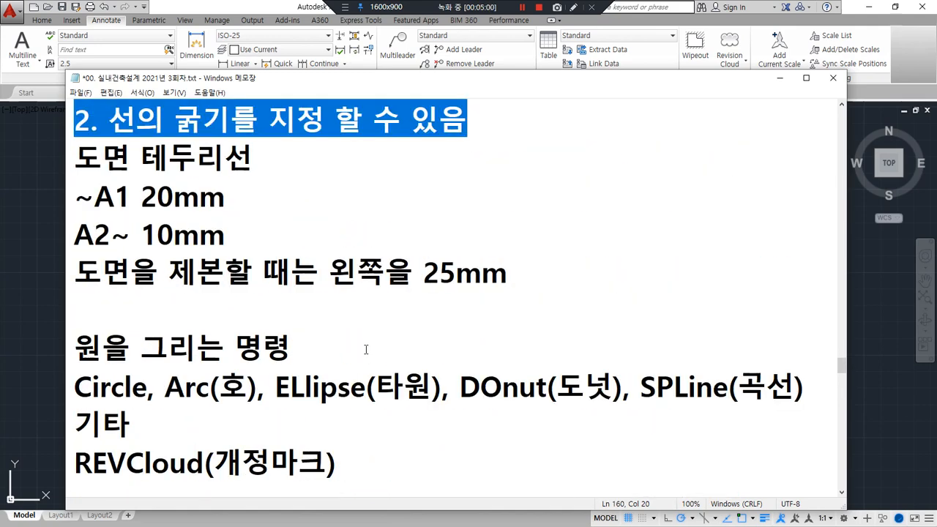
scroll(366, 350, "up", 2)
left_click(424, 295)
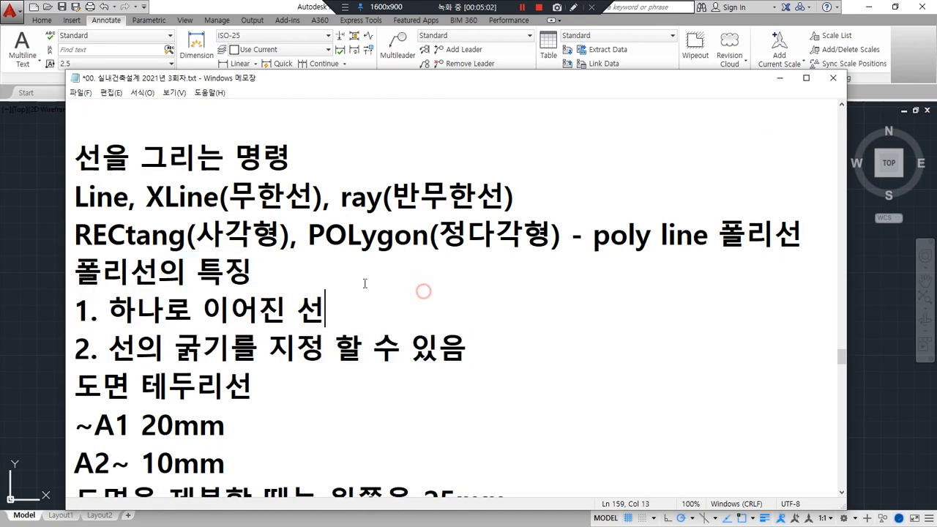
- Find the modify commands in the notes, highlight "Join(결합)" beside eXplode, and return to AutoCAD
scroll(272, 373, "down", 4)
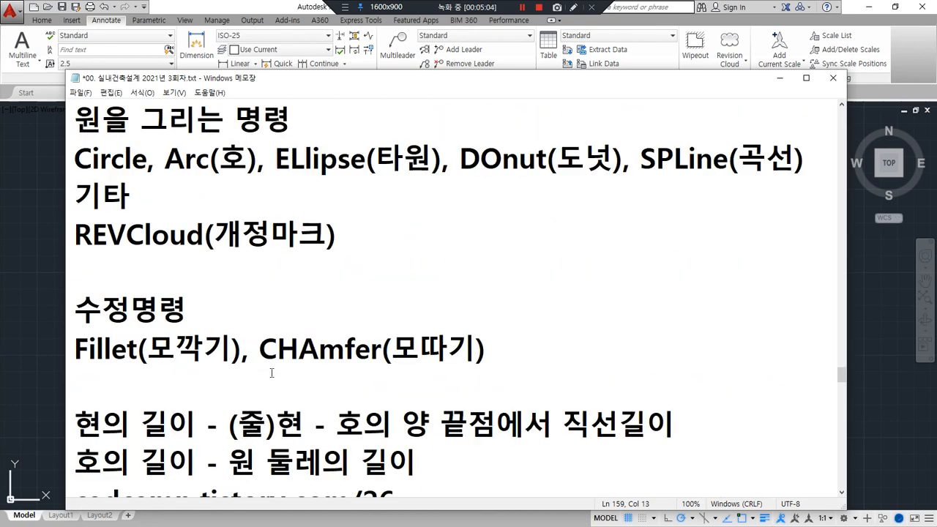
scroll(216, 302, "down", 2)
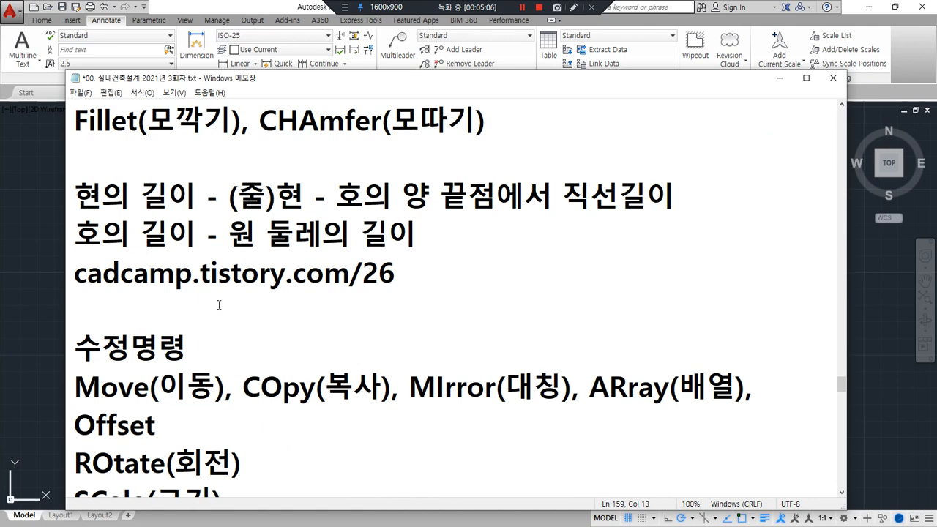
scroll(219, 308, "down", 2)
scroll(128, 354, "down", 4)
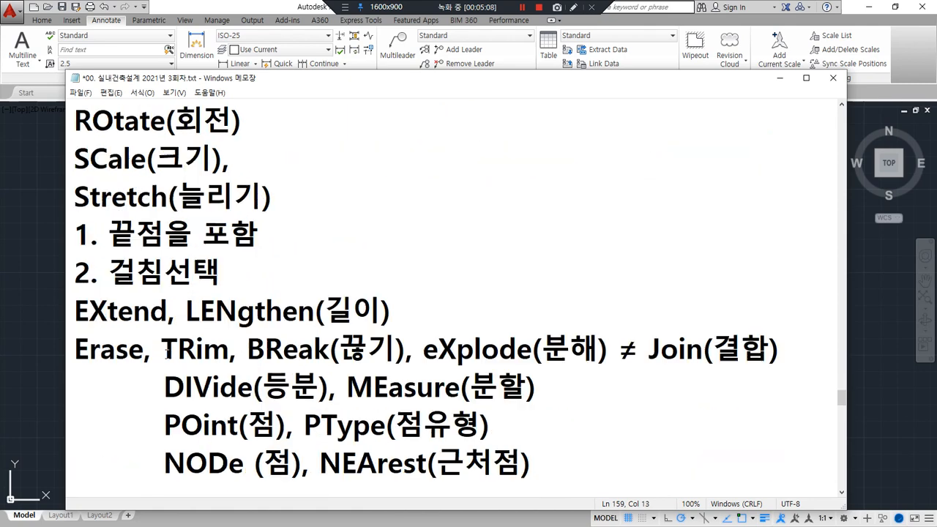
scroll(168, 357, "up", 2)
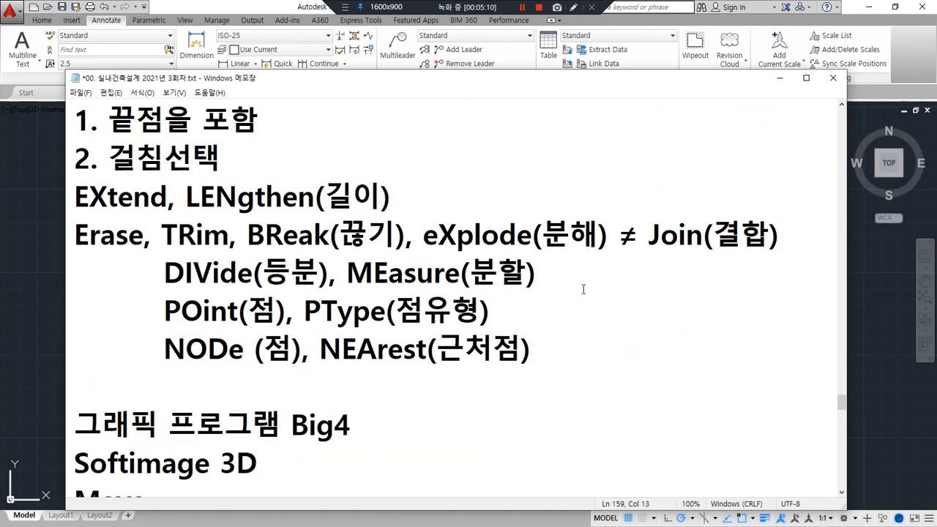
left_click_drag(632, 238, 791, 238)
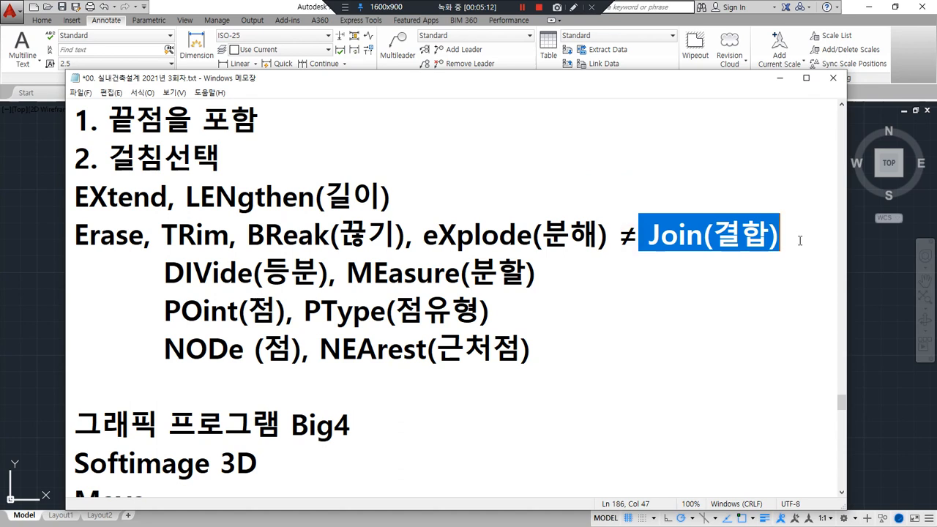
left_click(32, 218)
type("x")
key("Return")
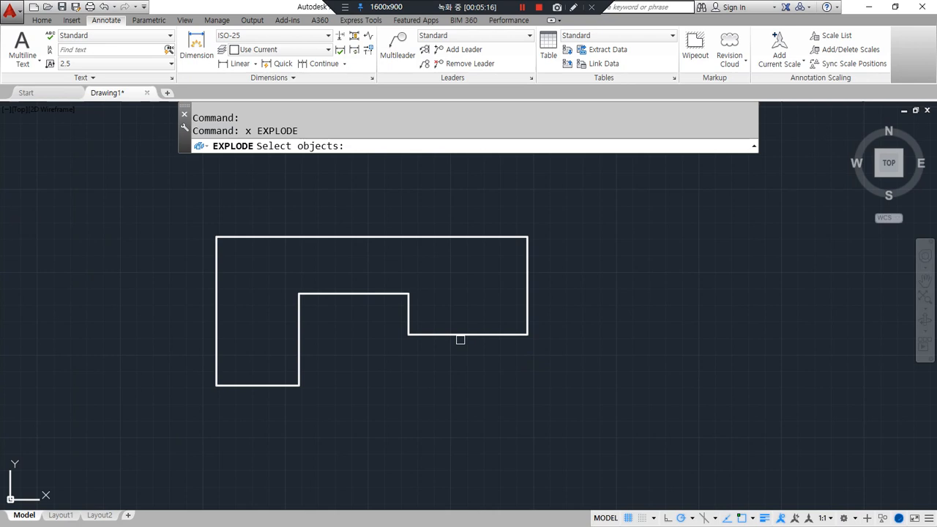
key("Escape")
left_click(98, 215)
left_click(322, 366)
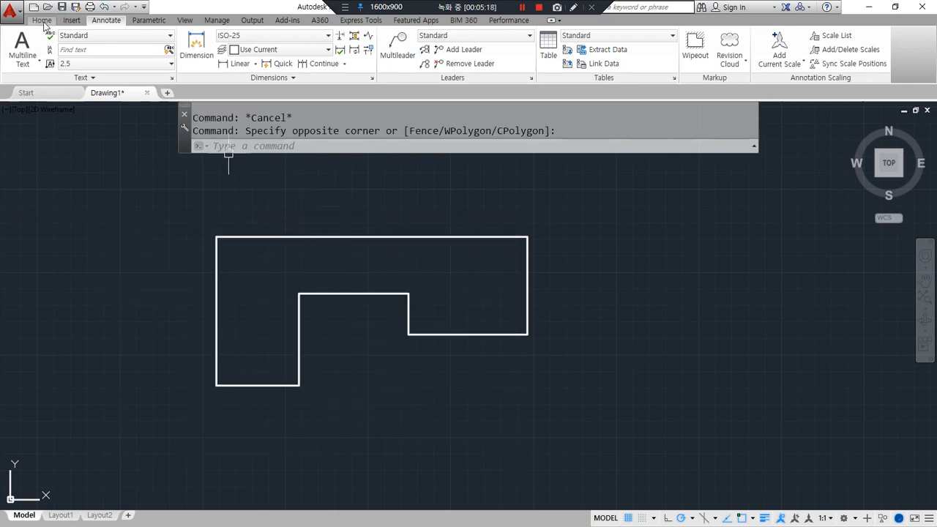
- Explode the closed stepped polyline into separate lines and check by selecting only its upper line
left_click(42, 21)
left_click(393, 237)
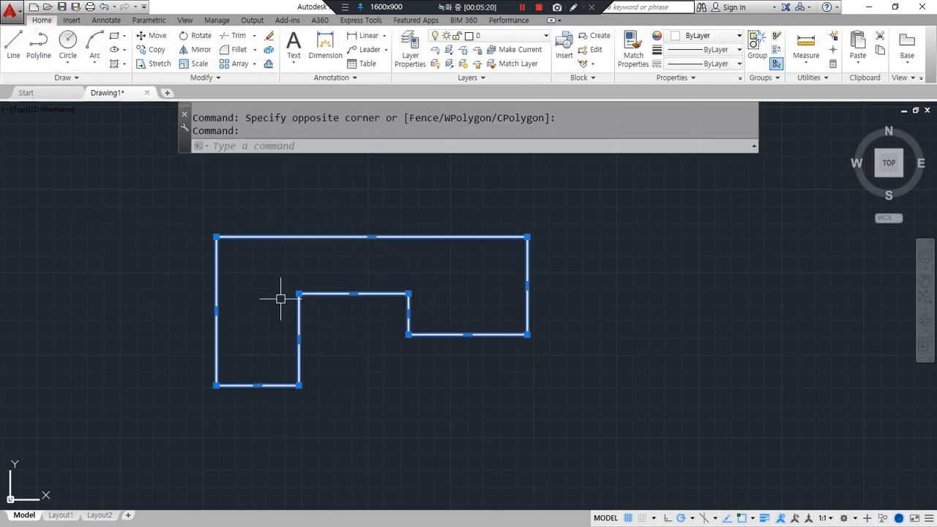
left_click(269, 49)
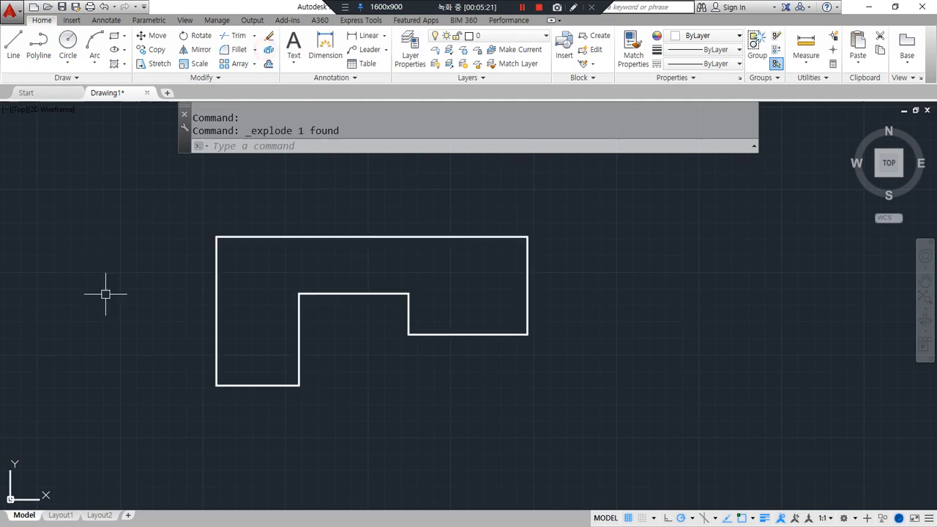
left_click(291, 237)
key("Escape")
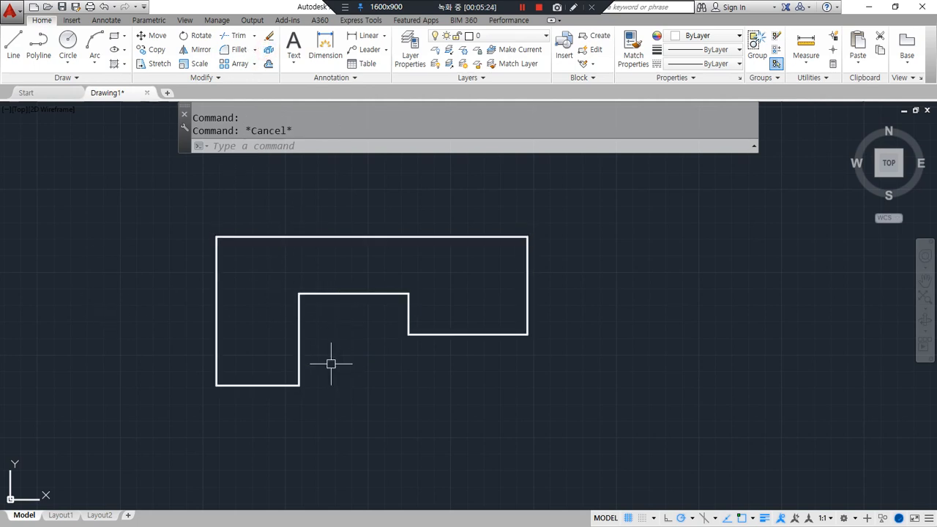
- Join all the lines of the stepped outline into one polyline and select it to check the result
type("j")
key("Return")
left_click(590, 199)
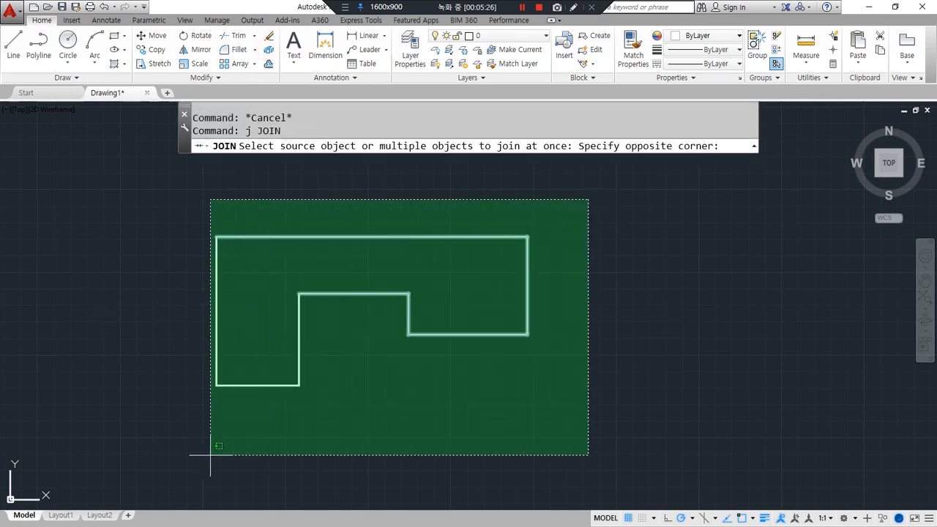
left_click(144, 456)
key("Return")
left_click(292, 236)
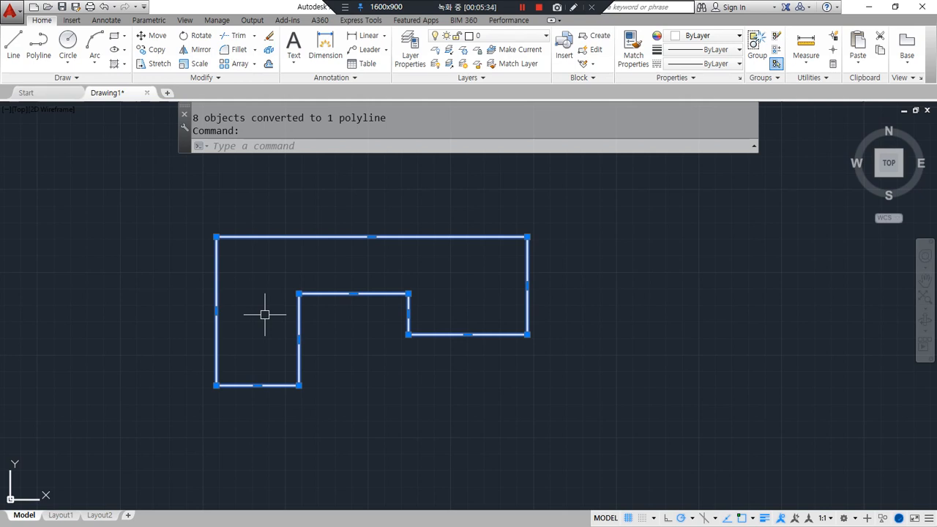
key("Escape")
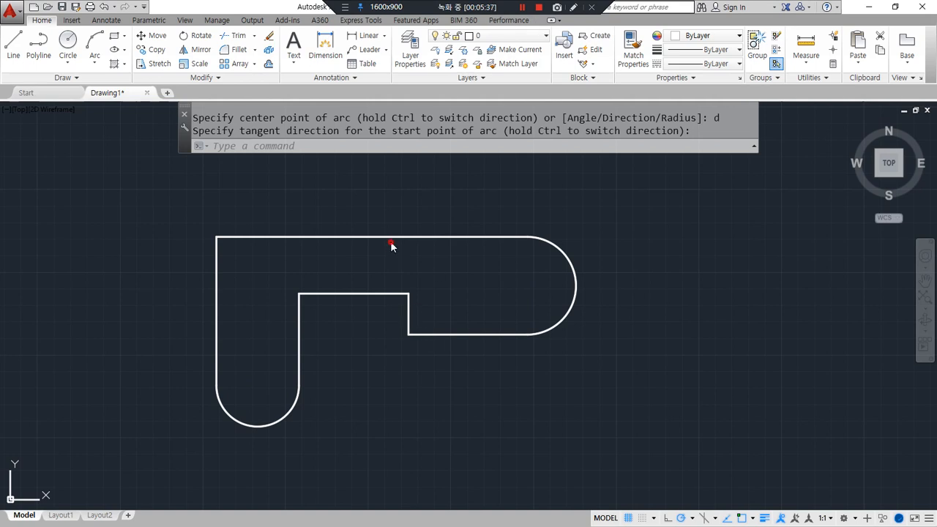
- Select the upper line, the right-end arc and the lower arc in turn to check whether they are separate objects
left_click(383, 238)
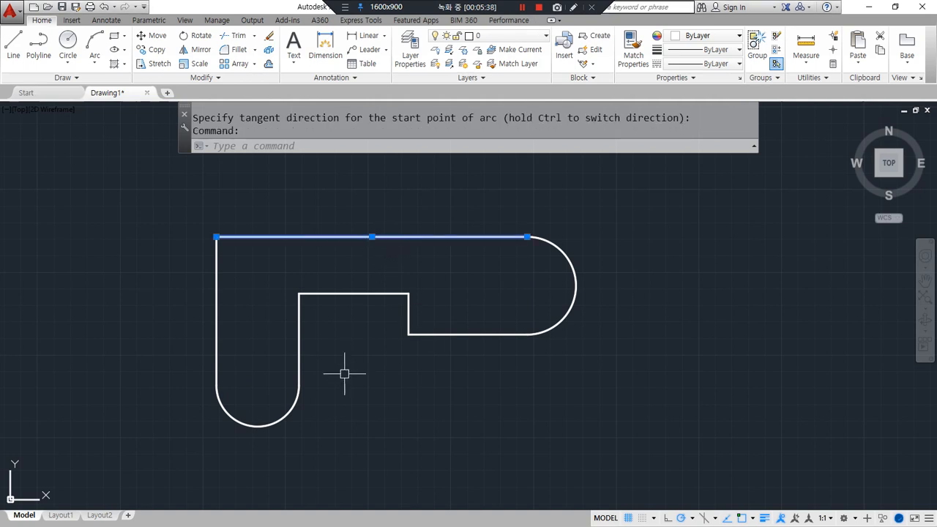
key("Escape")
left_click(572, 278)
key("Escape")
left_click(283, 418)
key("Escape")
- Join all the lines and both arcs of the outline into one polyline
type("j")
key("Return")
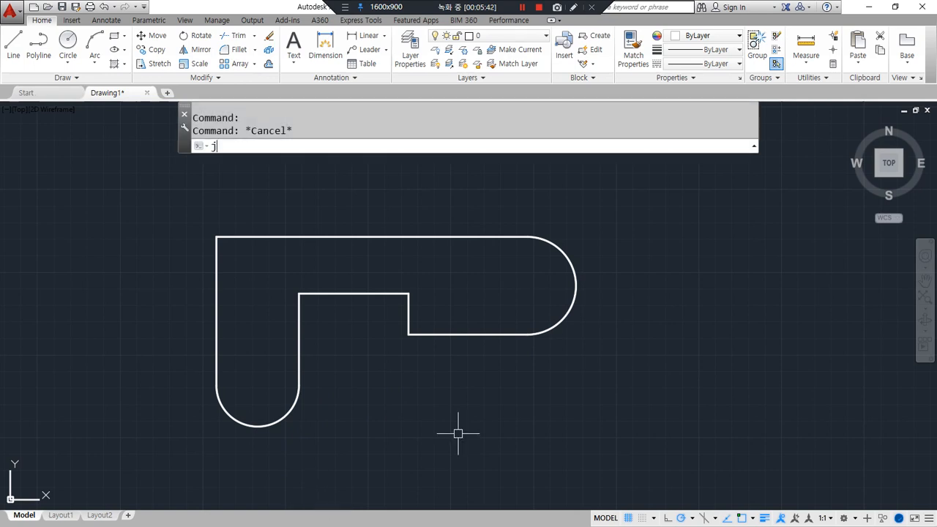
left_click(672, 204)
left_click(274, 405)
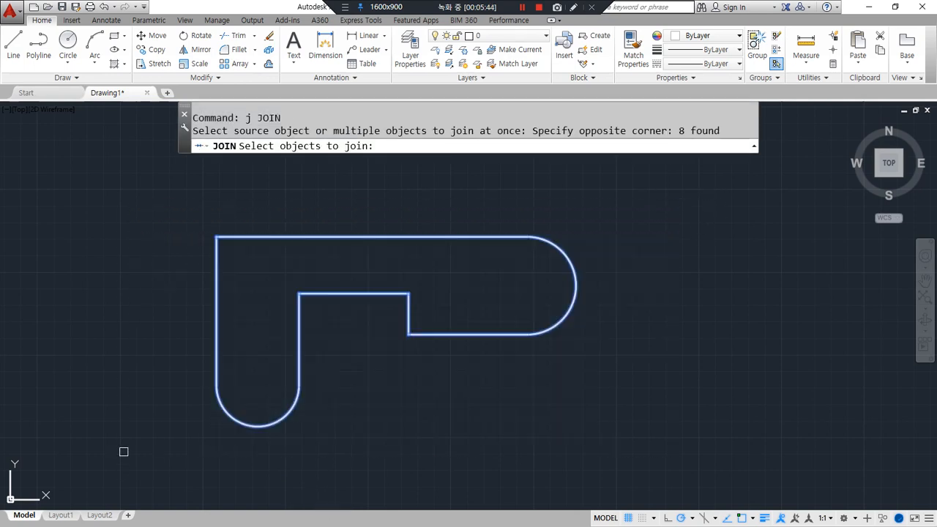
key("Return")
- Explode the joined line-and-arc outline back into separate objects
left_click(214, 336)
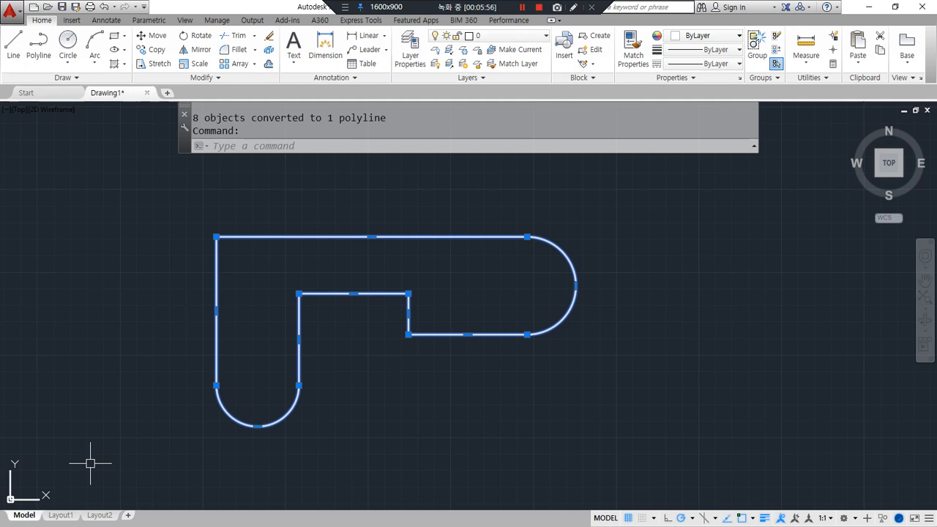
type("x")
key("Return")
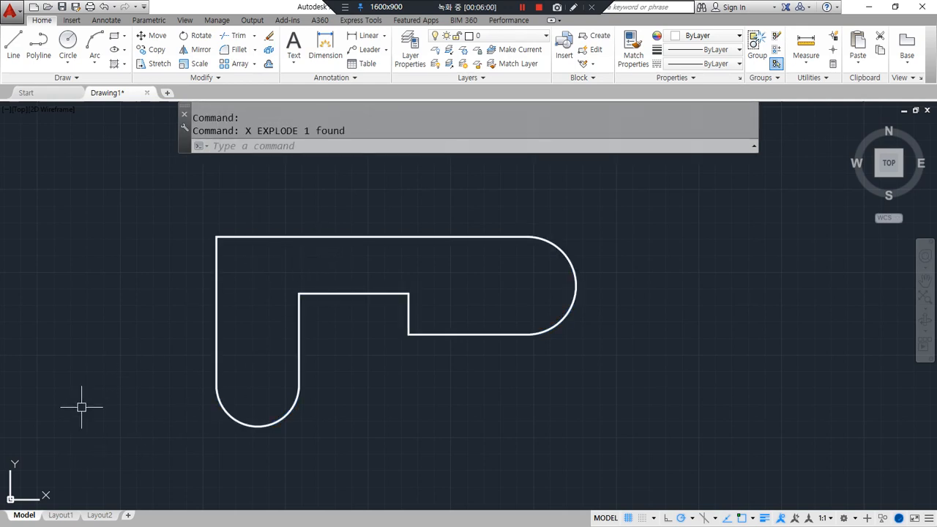
type("p")
key("Return")
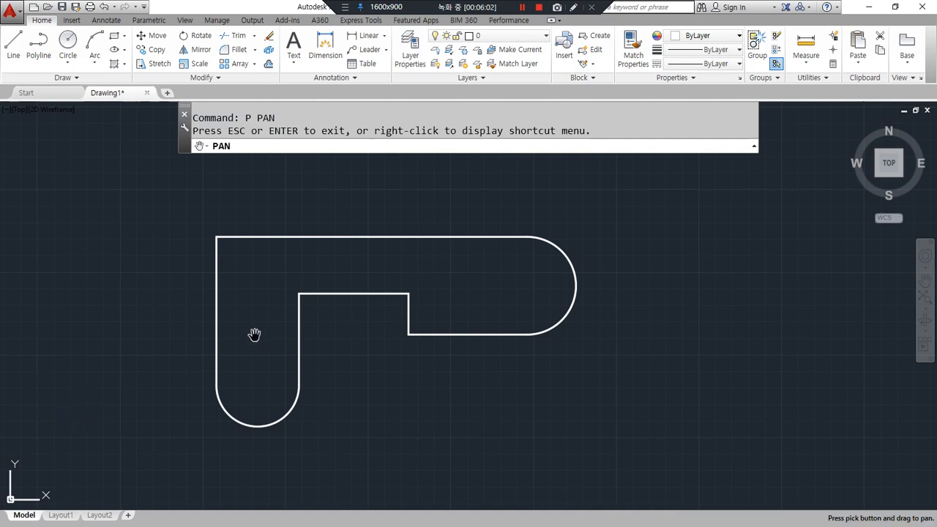
key("Escape")
type("pe")
key("Return")
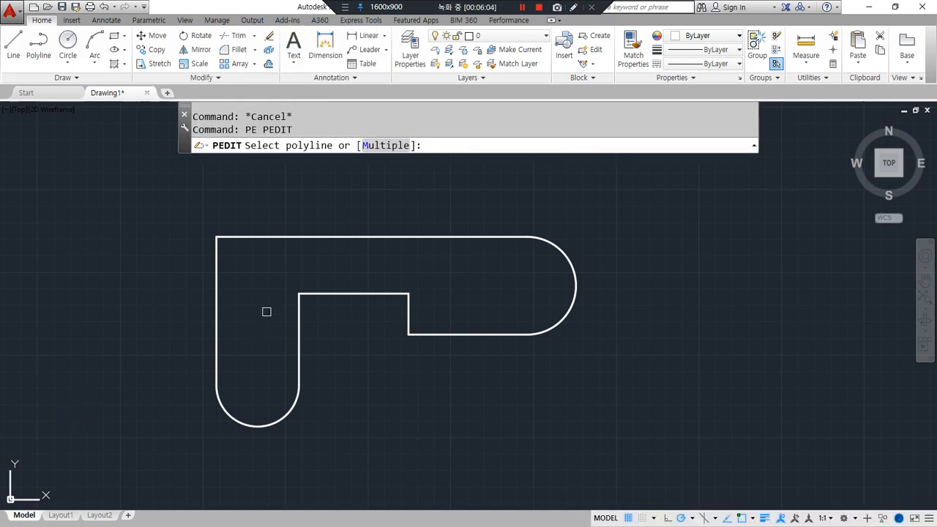
mouse_move(326, 167)
left_mouse_down()
mouse_move(333, 123)
mouse_move(353, 181)
left_mouse_up()
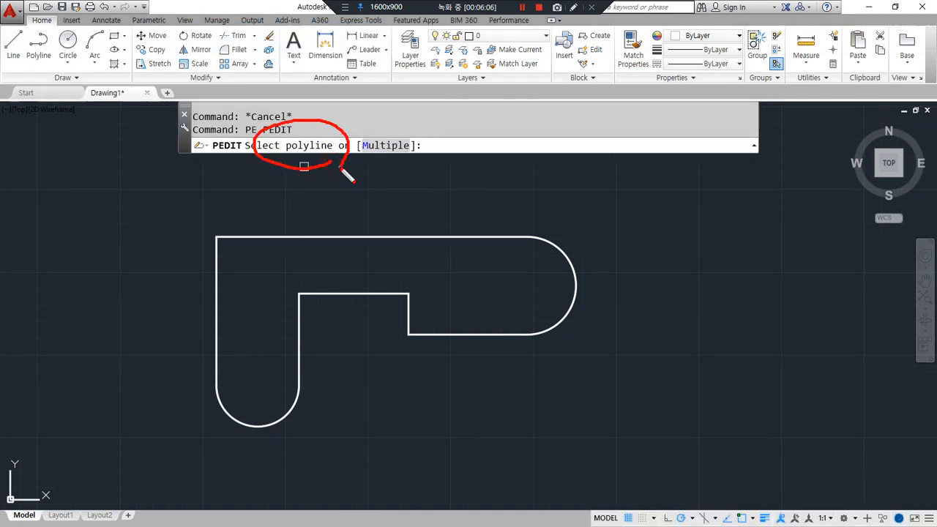
mouse_move(364, 424)
left_mouse_down()
mouse_move(149, 302)
mouse_move(634, 315)
mouse_move(364, 416)
left_mouse_up()
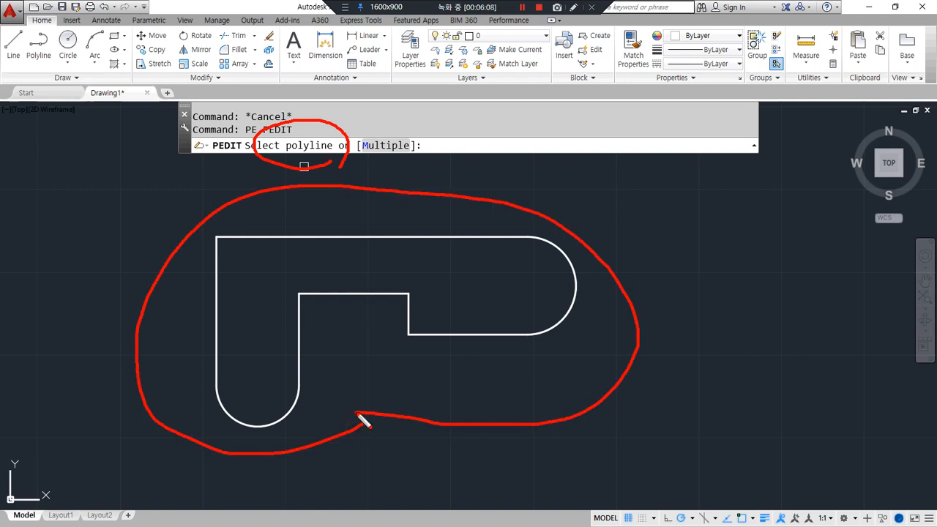
key("Escape")
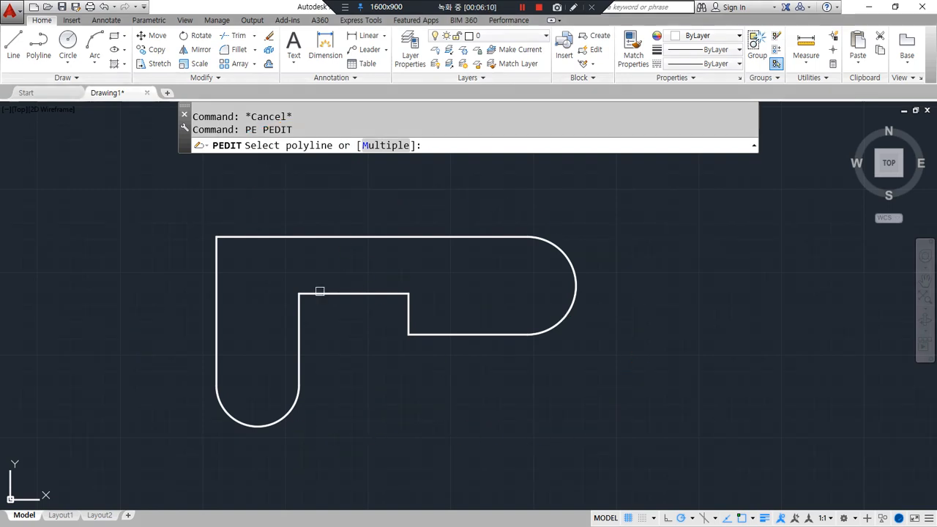
left_click(319, 236)
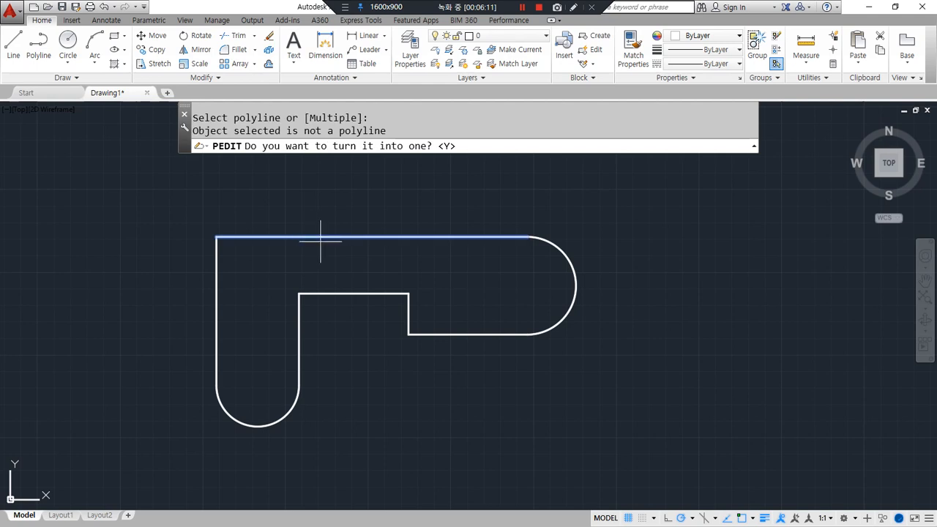
mouse_move(323, 262)
left_mouse_down()
mouse_move(280, 203)
mouse_move(331, 236)
left_mouse_up()
left_click_drag(392, 136, 288, 135)
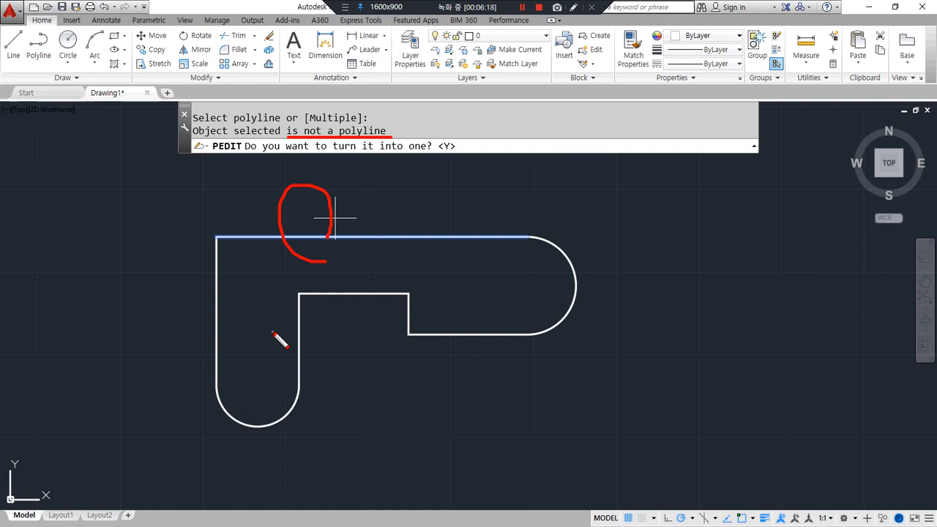
left_click_drag(320, 153, 432, 153)
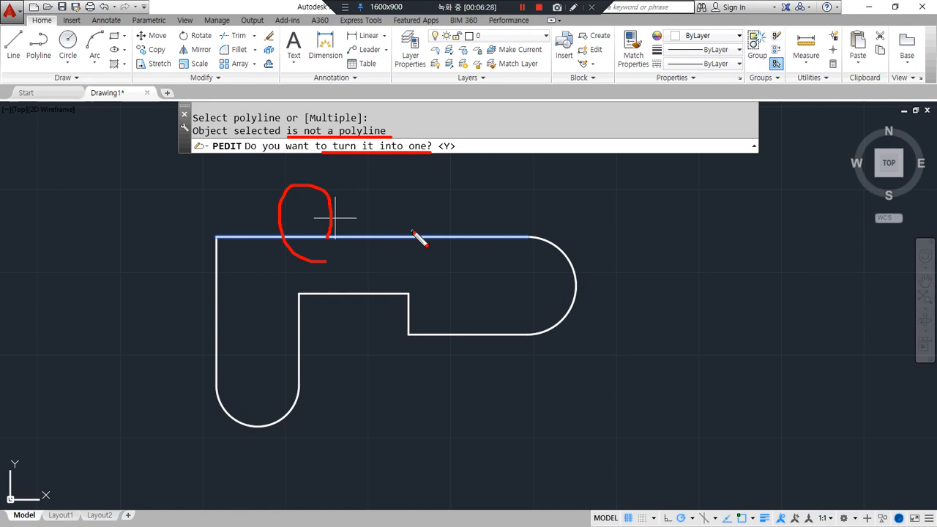
key("Escape")
type("pkl")
key("Escape")
key("Escape")
key("Escape")
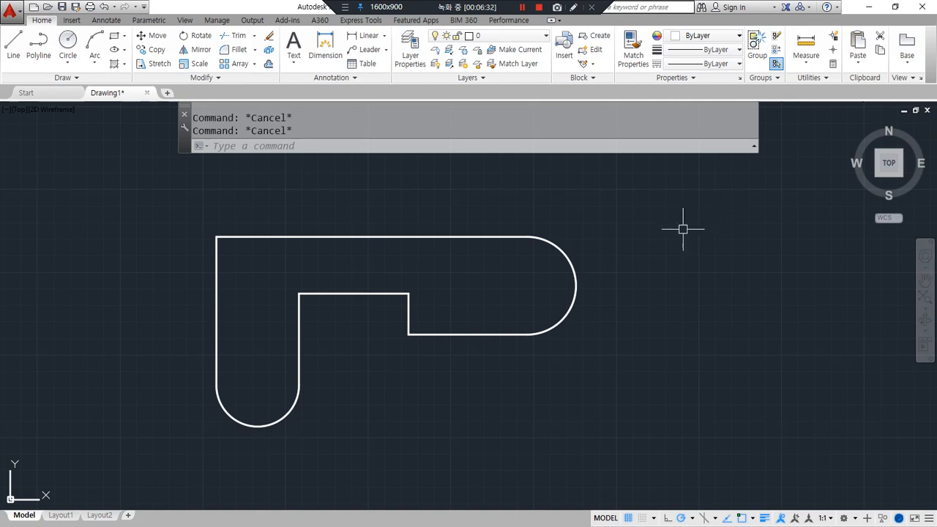
- Draw an L-shaped polyline with a long vertical and a short horizontal segment to the right of the outline
type("pl")
key("Return")
left_click(672, 214)
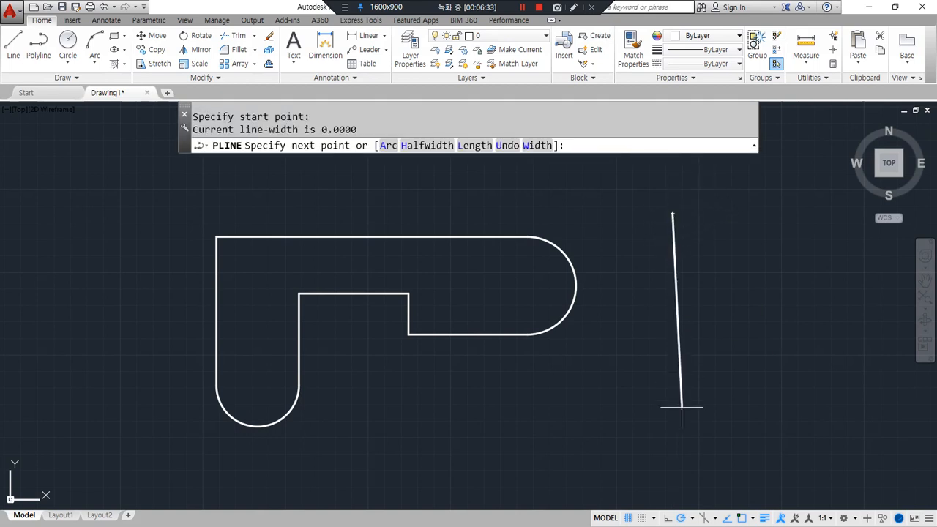
left_click(672, 410)
left_click(752, 410)
key("Return")
- Select the L-shaped polyline in PEDIT to examine the options offered for an existing polyline, and leave the command
type("pe")
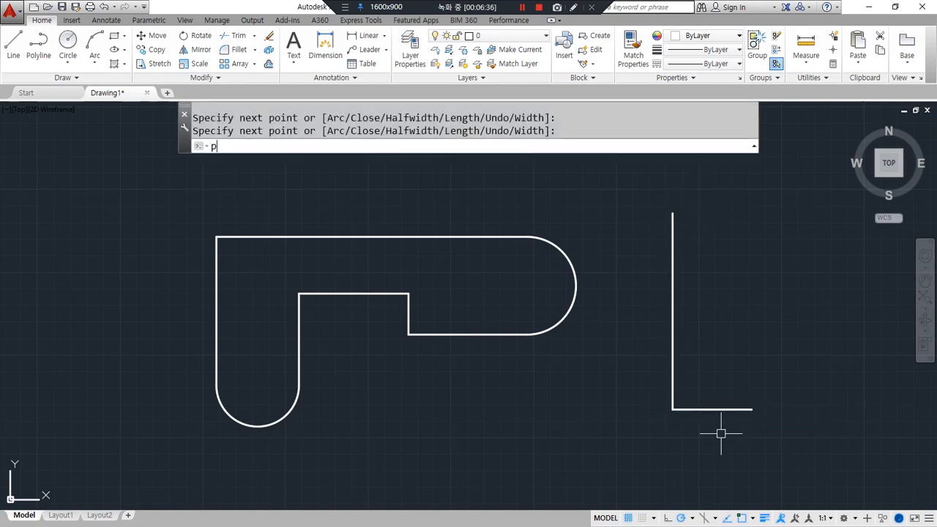
key("Return")
left_click(673, 251)
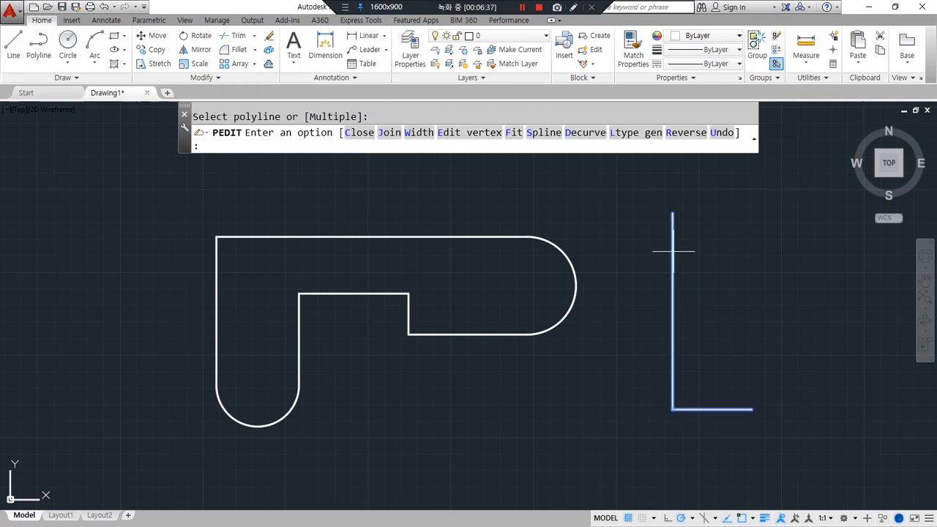
left_click_drag(403, 165, 452, 208)
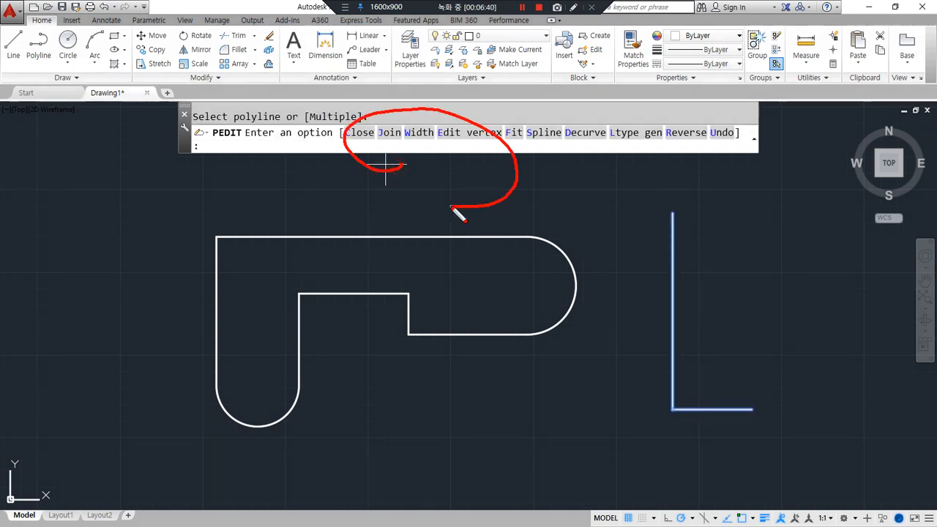
key("Escape")
- Convert the long upper line of the outline into a polyline with PEDIT
key("Return")
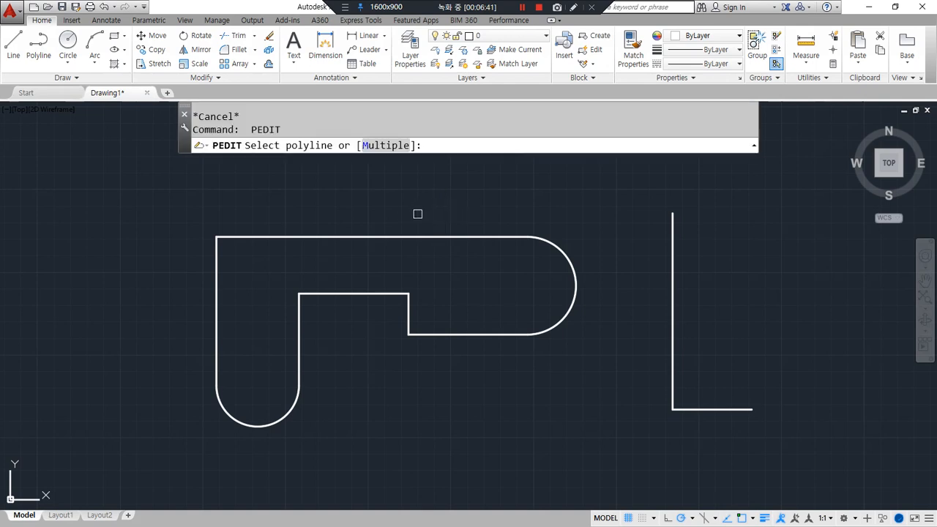
left_click(355, 238)
left_click_drag(256, 159, 473, 159)
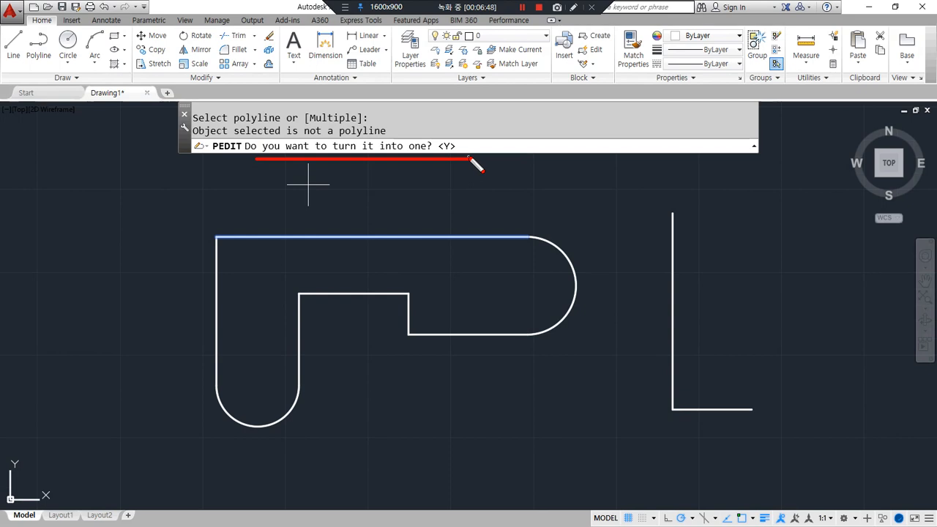
key("Escape")
key("Return")
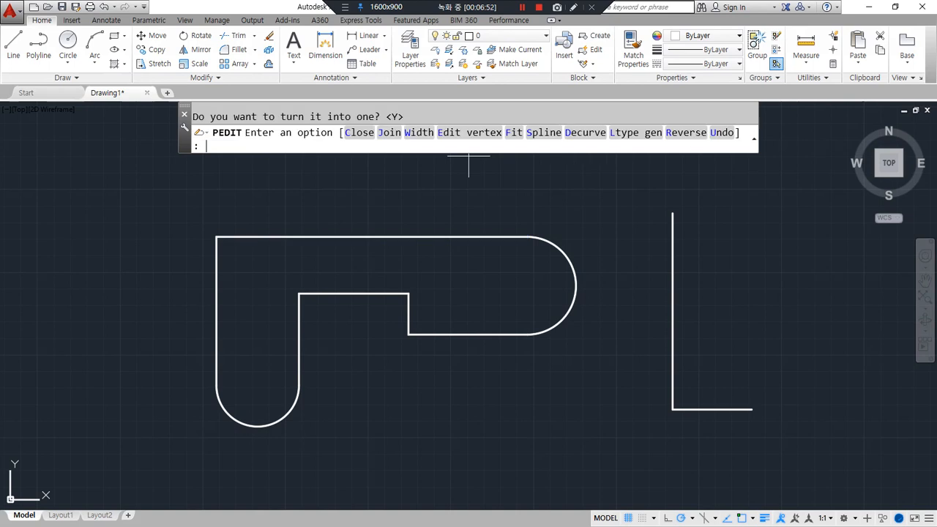
- Join the outline's other lines and arcs to the converted upper line, and select the result to check it
mouse_move(377, 248)
left_mouse_down()
mouse_move(403, 248)
mouse_move(387, 249)
left_mouse_up()
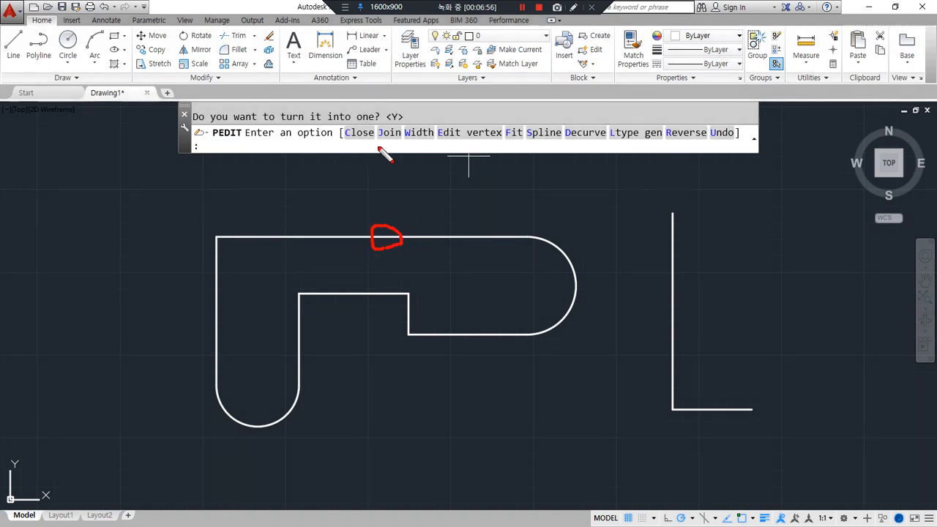
left_click_drag(347, 141, 393, 142)
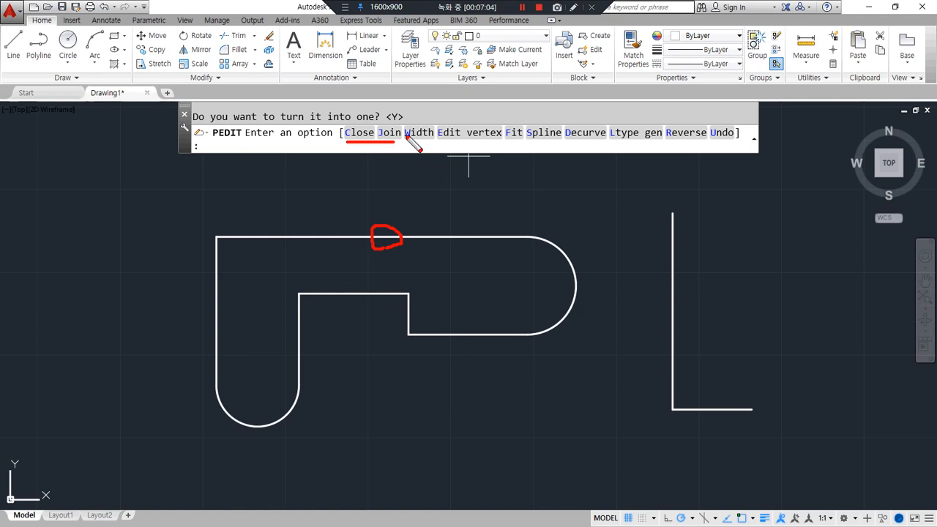
left_click_drag(404, 134, 763, 137)
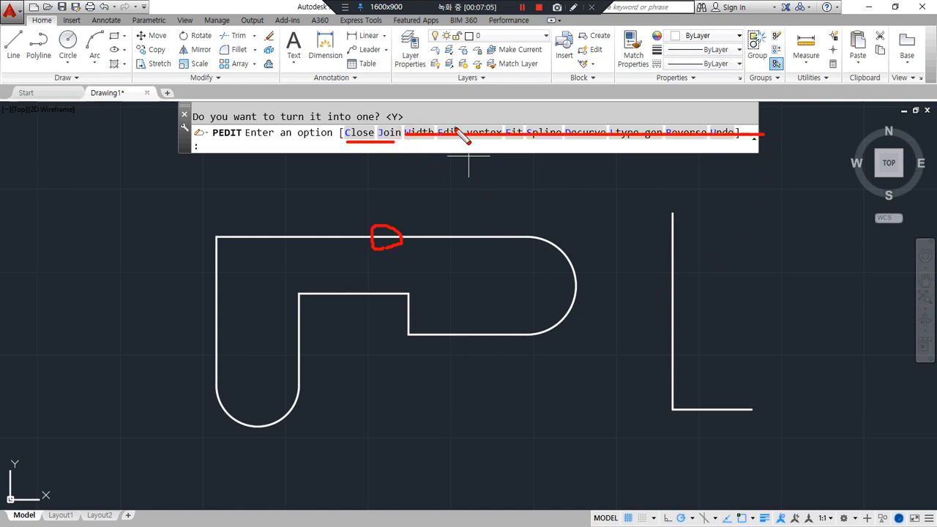
mouse_move(403, 144)
left_mouse_down()
mouse_move(368, 126)
mouse_move(369, 143)
left_mouse_up()
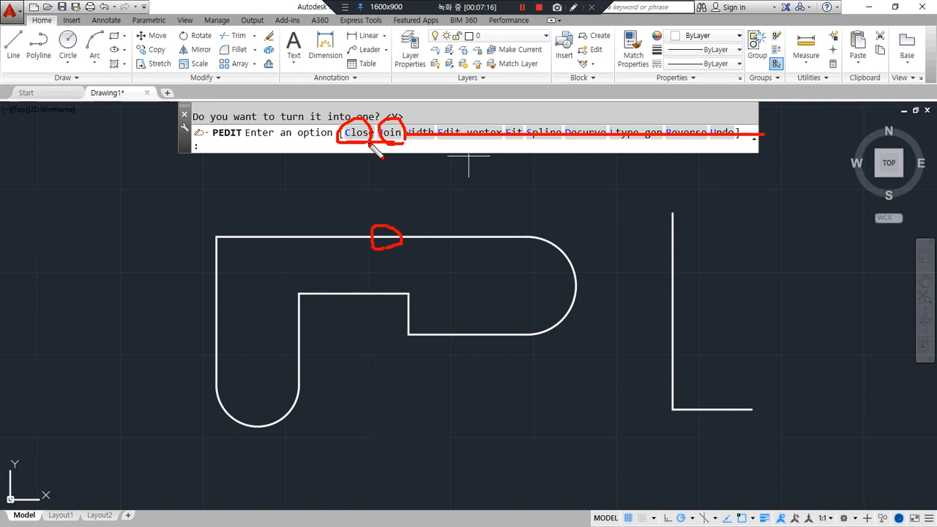
left_click(390, 132)
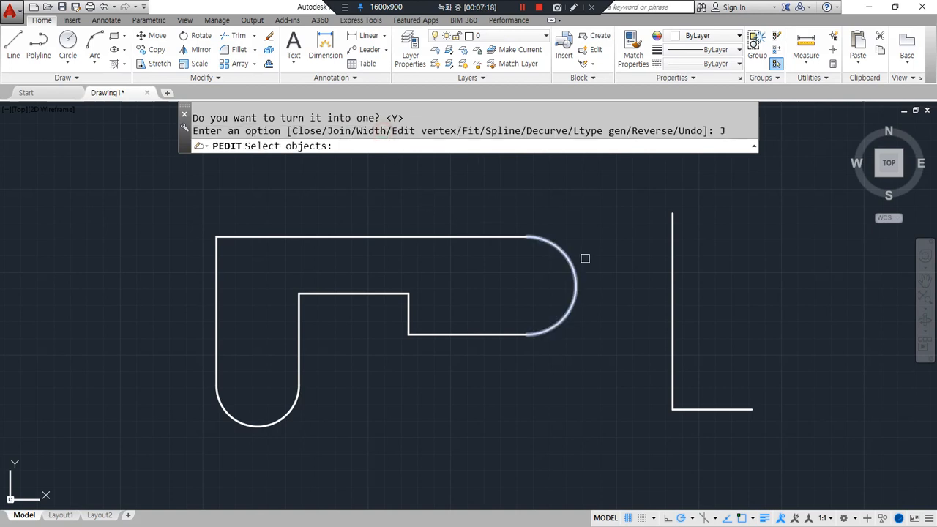
left_click(593, 258)
left_click(181, 474)
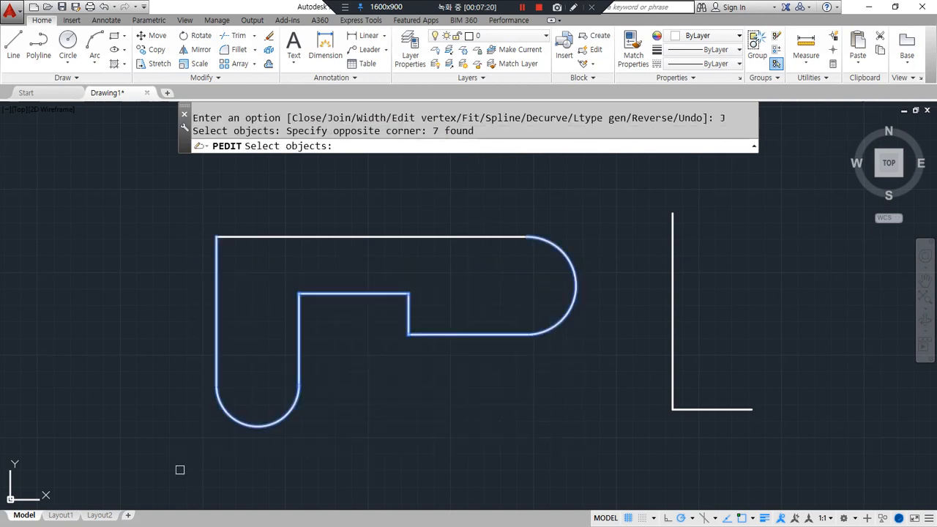
key("Return")
key("Return")
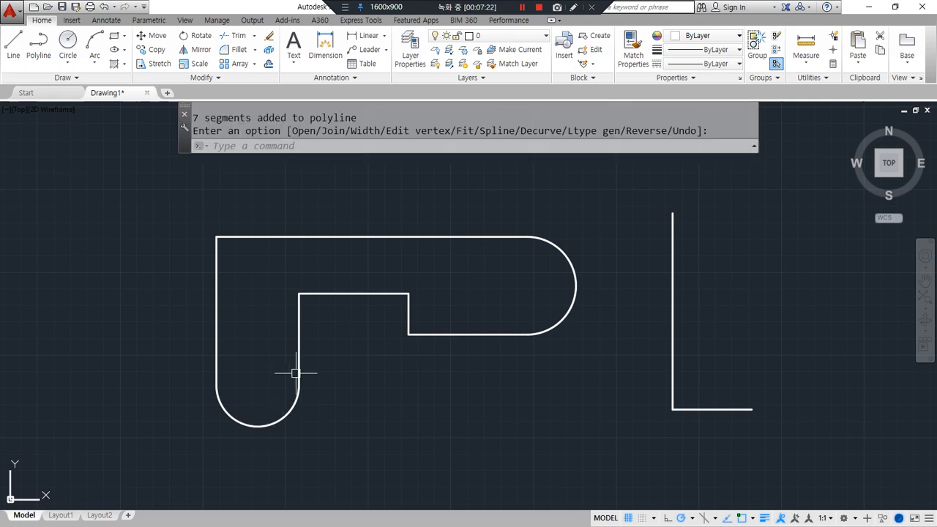
left_click(294, 347)
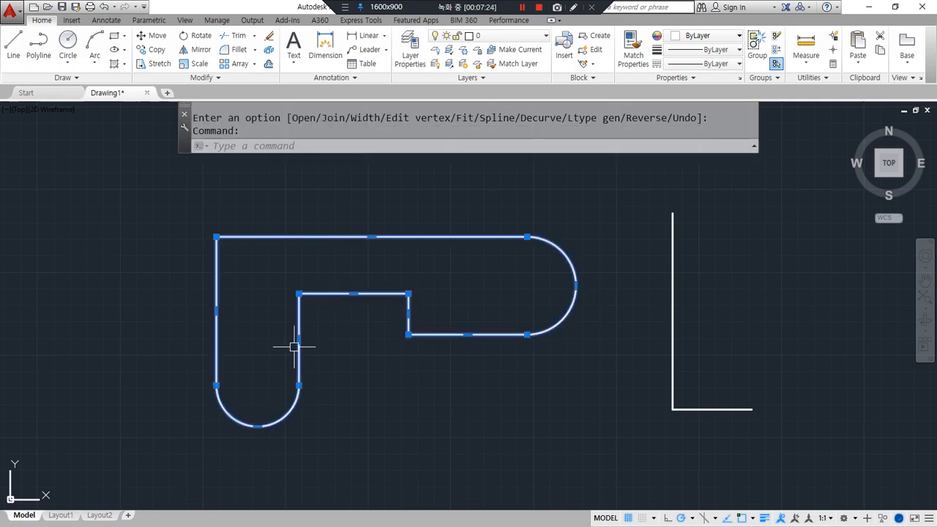
key("Escape")
- Open the joined outline polyline with PEDIT so its closing segment is removed, and close it again
type("p")
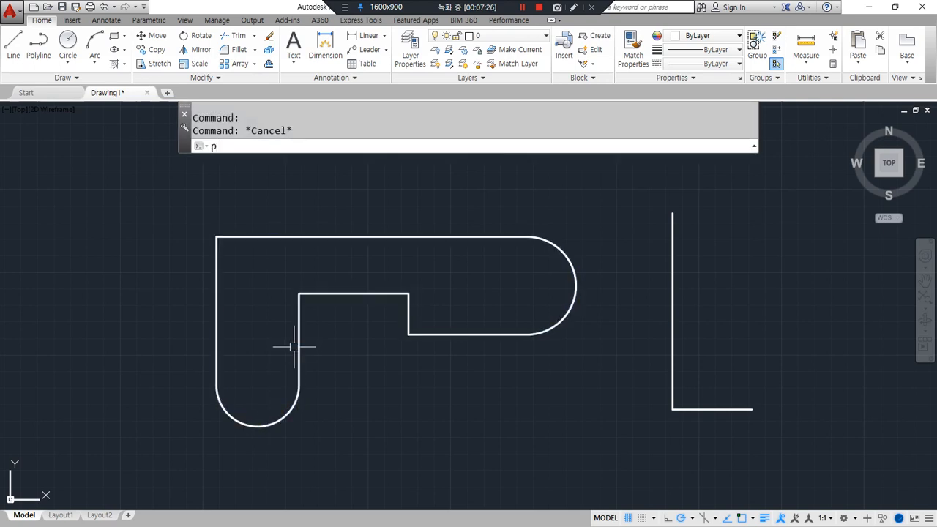
key("Return")
key("Escape")
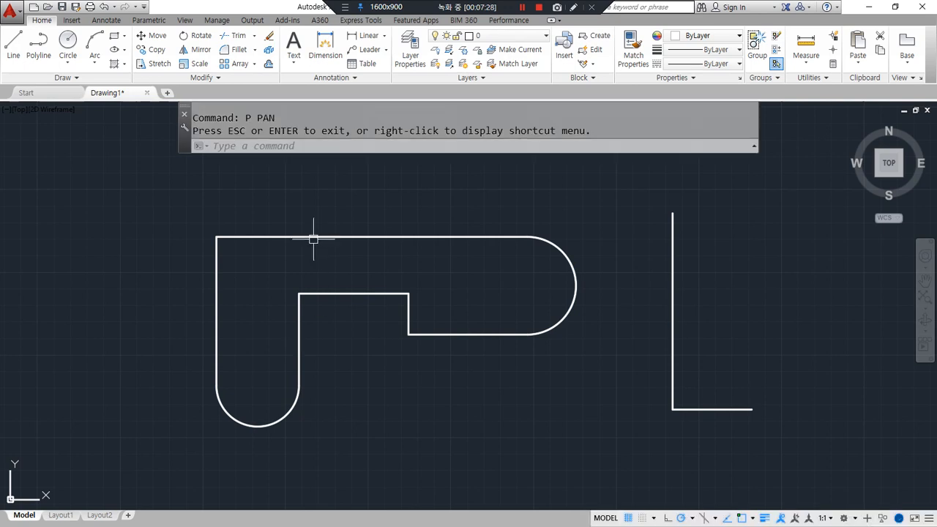
type("pe")
key("Return")
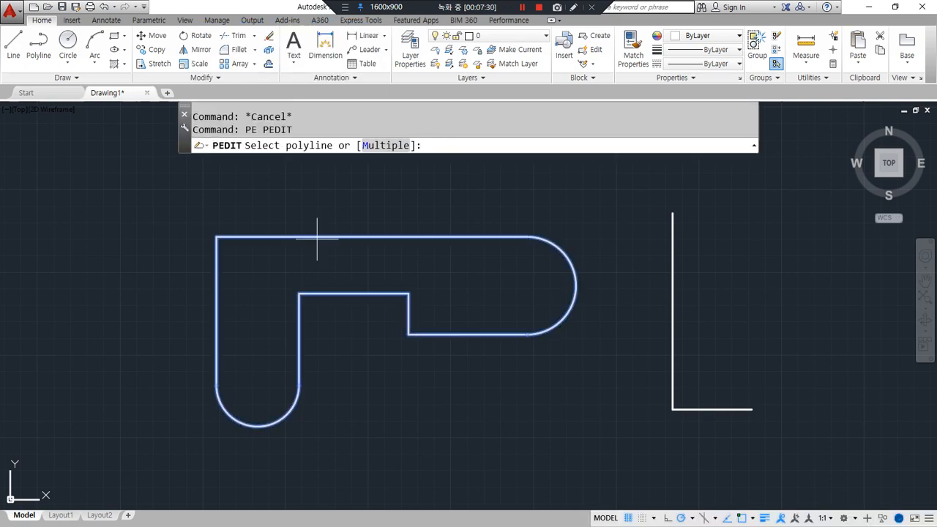
left_click(313, 238)
left_click(358, 145)
mouse_move(236, 392)
left_mouse_down()
mouse_move(245, 246)
mouse_move(171, 413)
left_mouse_up()
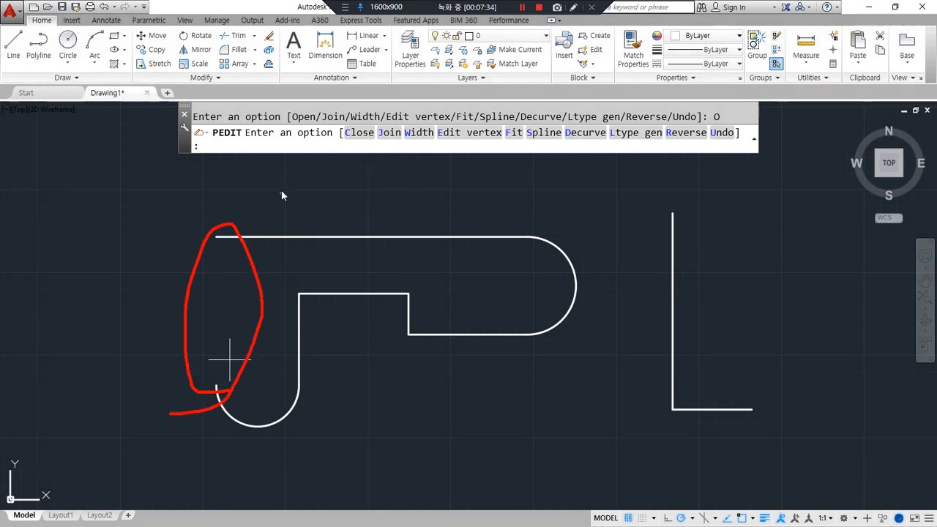
mouse_move(199, 220)
left_mouse_down()
mouse_move(246, 324)
mouse_move(209, 223)
left_mouse_up()
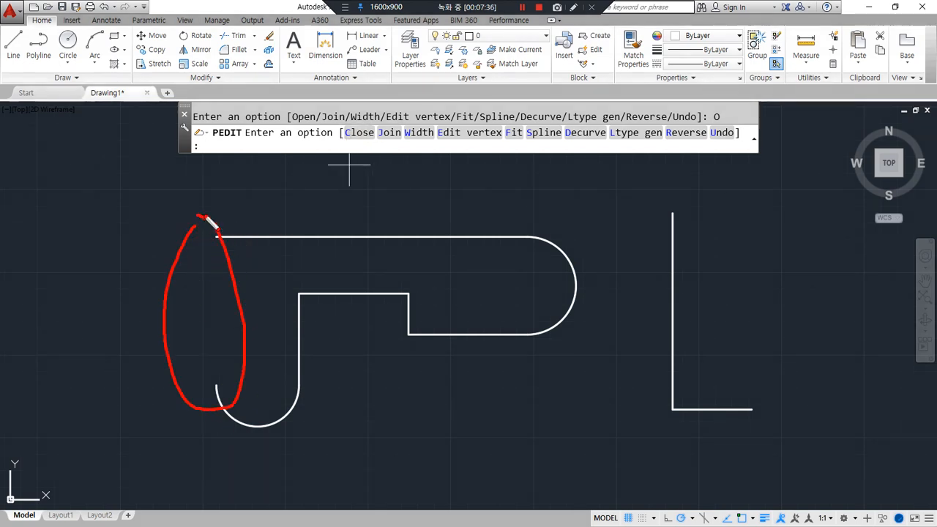
mouse_move(364, 150)
left_mouse_down()
mouse_move(345, 146)
mouse_move(370, 145)
mouse_move(354, 143)
left_mouse_up()
key("Escape")
left_click(355, 133)
- Toggle the outline polyline between open and closed twice more, leaving it closed
mouse_move(212, 223)
left_mouse_down()
mouse_move(187, 239)
mouse_move(670, 261)
mouse_move(209, 234)
left_mouse_up()
key("Escape")
left_click_drag(357, 156, 379, 161)
key("Escape")
left_click(356, 145)
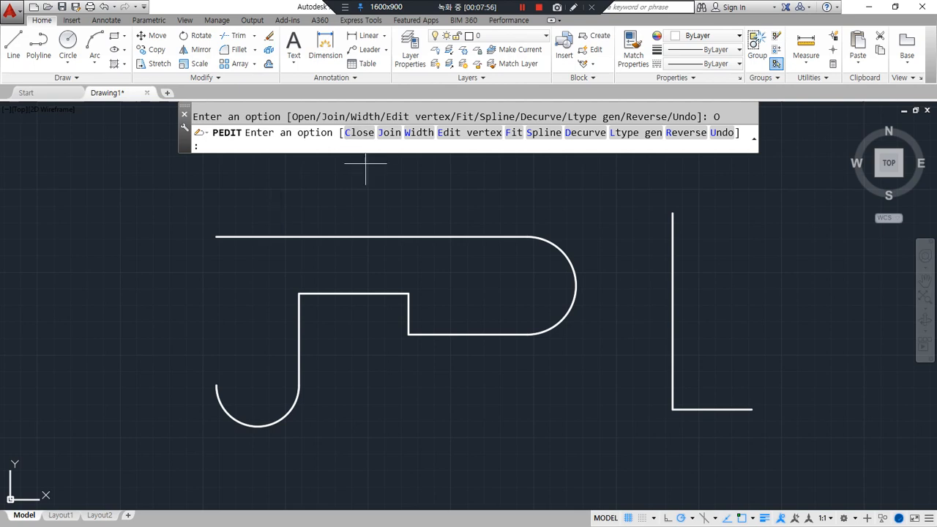
left_click_drag(406, 144, 342, 142)
left_click(359, 133)
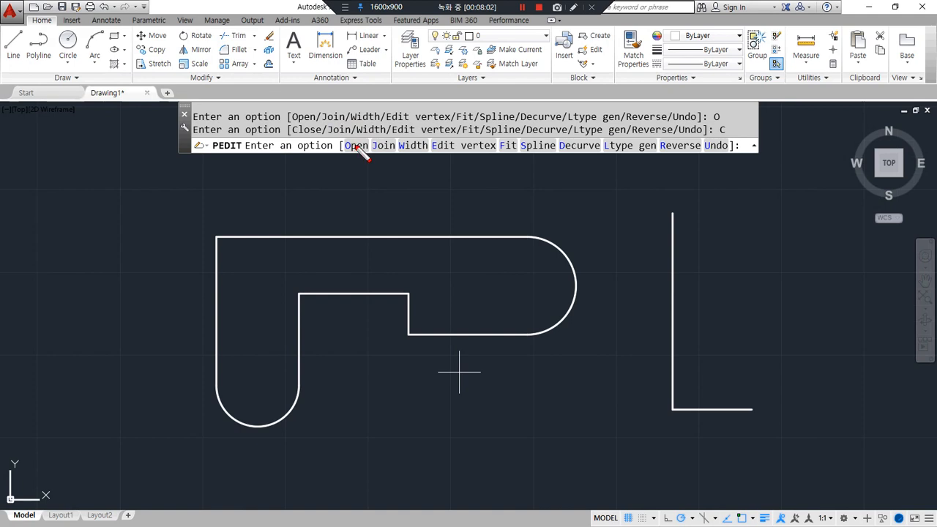
left_click_drag(359, 170, 367, 166)
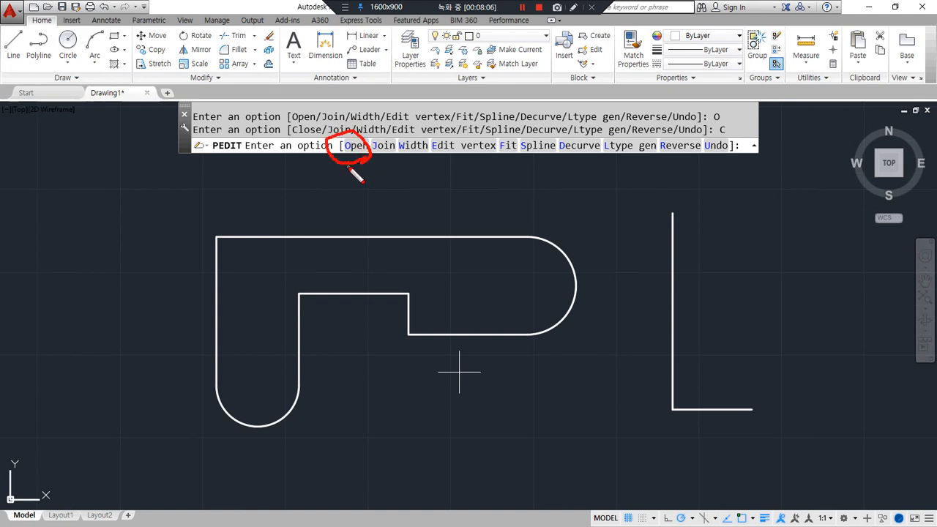
left_click(356, 145)
left_click_drag(357, 151, 367, 161)
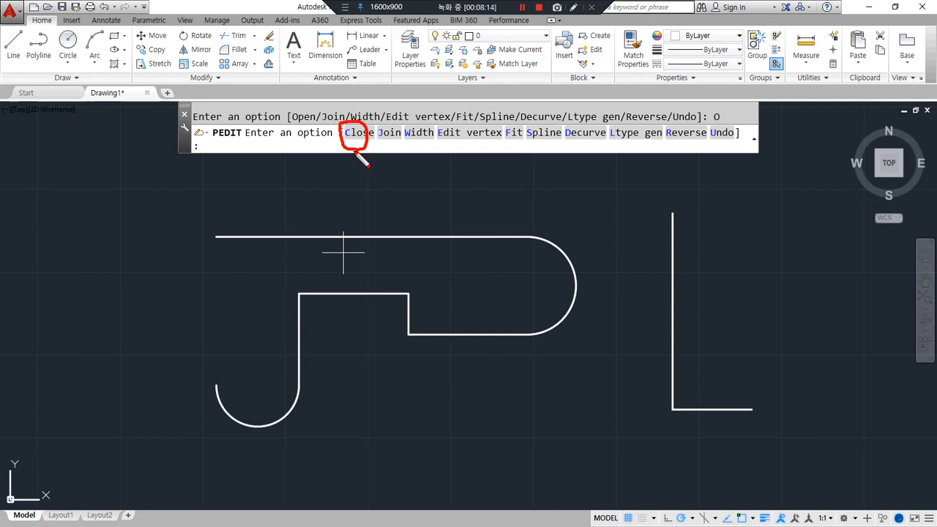
mouse_move(399, 151)
left_mouse_down()
mouse_move(341, 153)
mouse_move(395, 118)
mouse_move(397, 140)
left_mouse_up()
key("Escape")
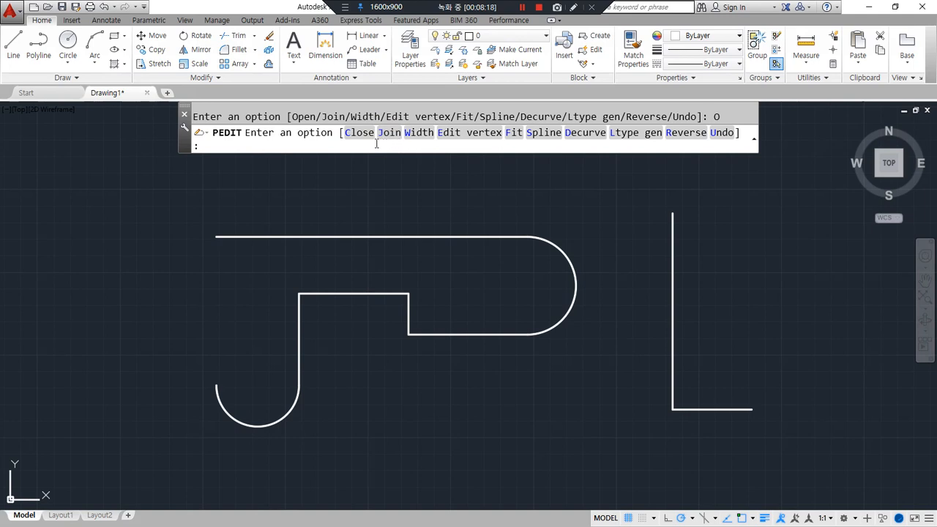
type("c")
key("Return")
- Set the width of all segments of the closed outline polyline to 10
mouse_move(426, 161)
left_mouse_down()
mouse_move(415, 165)
mouse_move(427, 149)
mouse_move(418, 158)
left_mouse_up()
key("Escape")
left_click(414, 147)
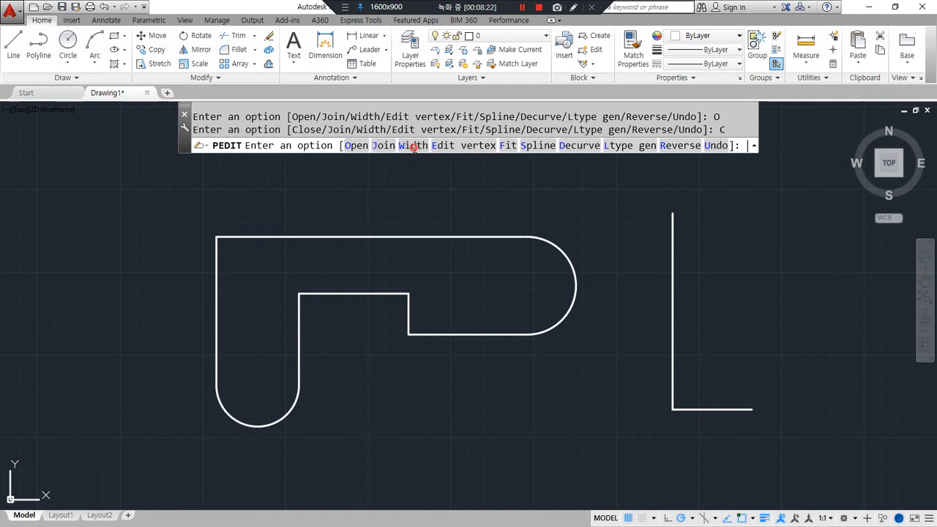
type("10")
key("Return")
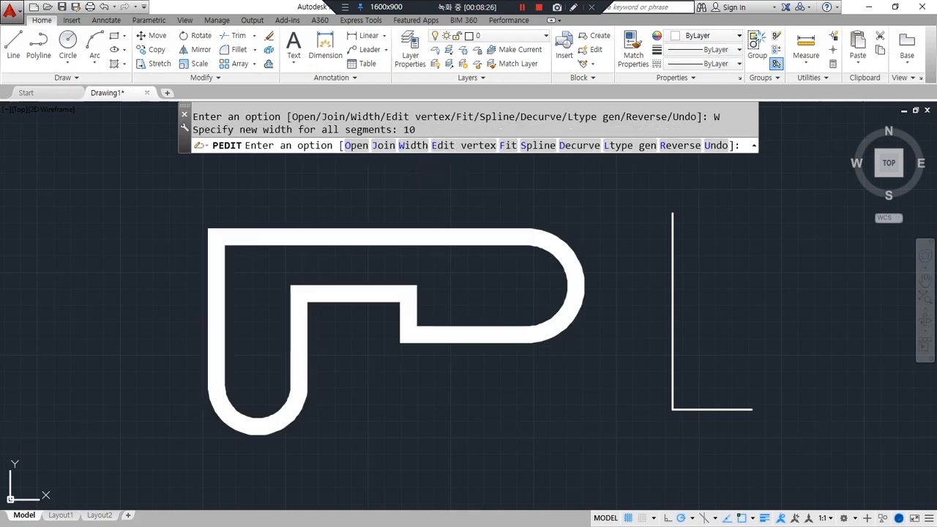
- End the width edit and erase the thick outline together with the L-shaped lines beside it
key("Escape")
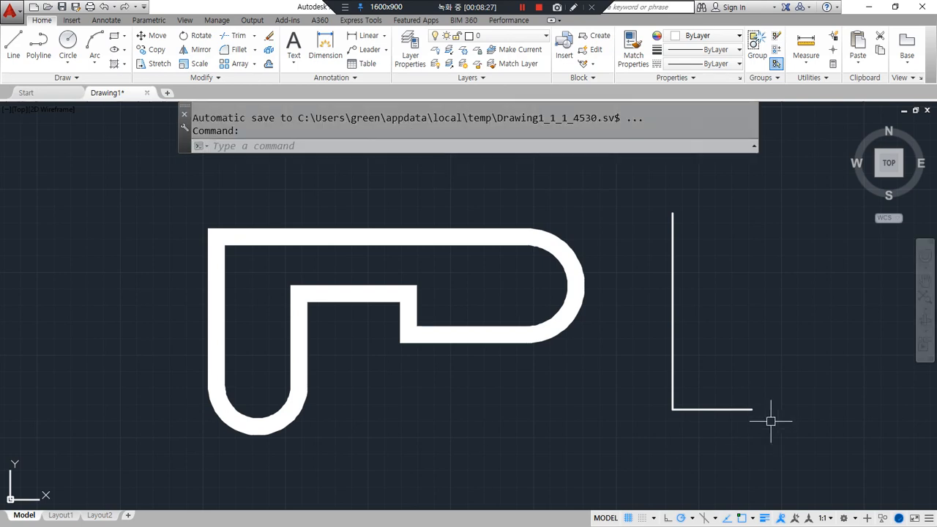
left_click(768, 391)
left_click(550, 290)
type("e")
key("Return")
type("z")
key("Return")
type("a")
key("Return")
type("rec")
key("Return")
left_click(287, 370)
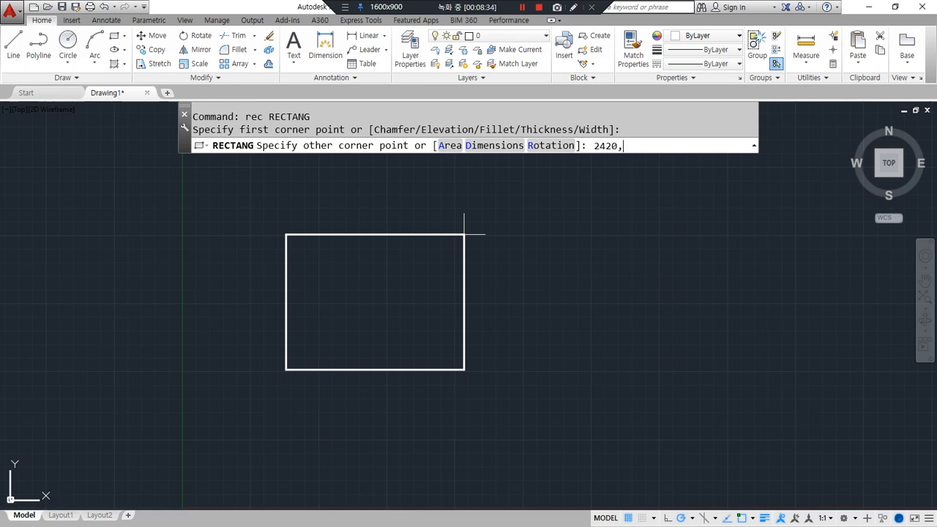
key("Return")
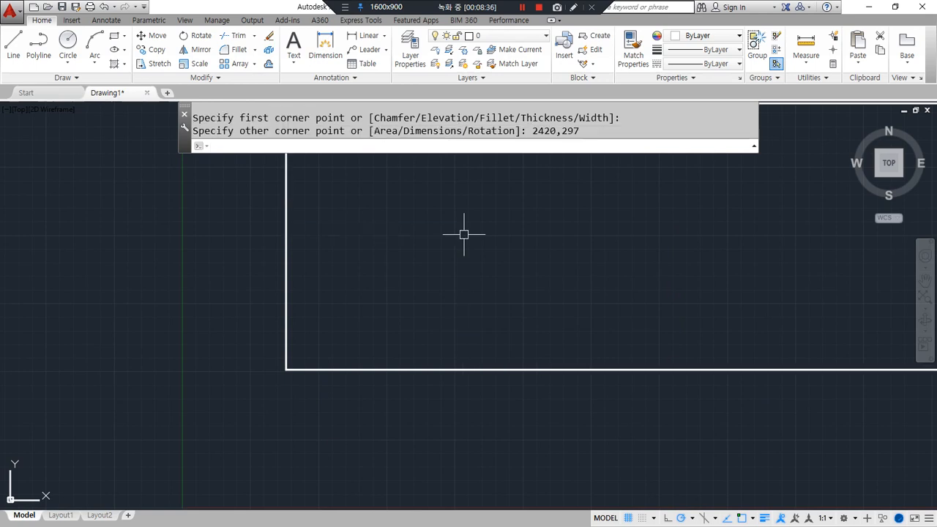
type("e")
key("Return")
left_click(454, 290)
type("e")
key("Return")
left_click(216, 337)
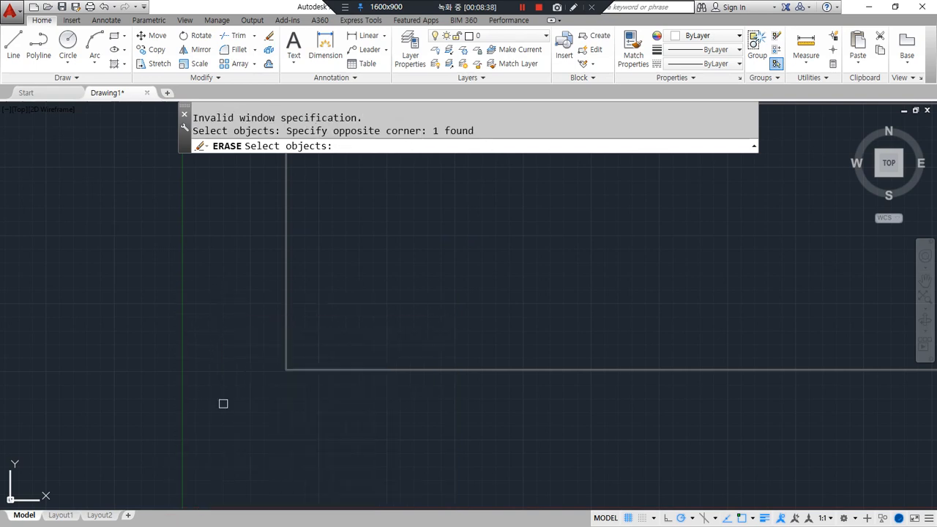
key("Return")
- Draw a rectangle 420 wide by 297 high in the empty drawing area
type("rec")
key("Return")
left_click(285, 357)
type("@420")
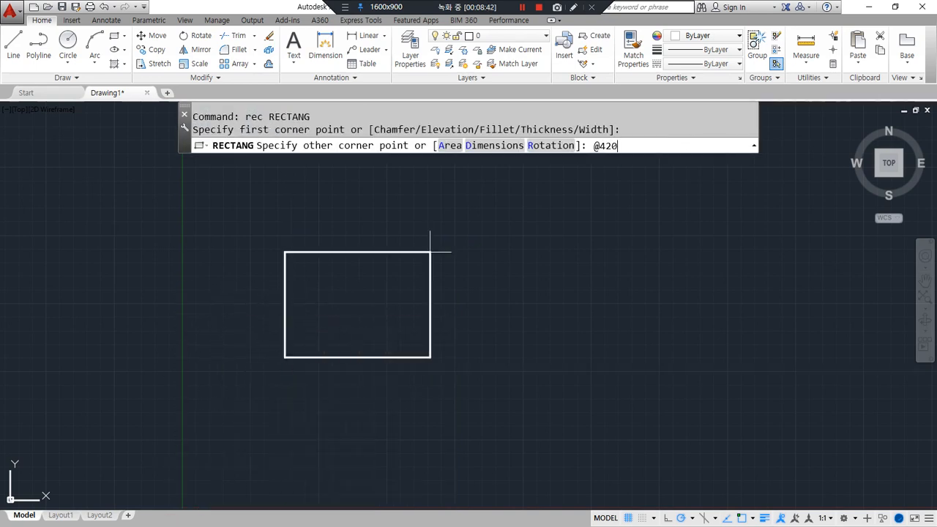
type(",297")
key("Return")
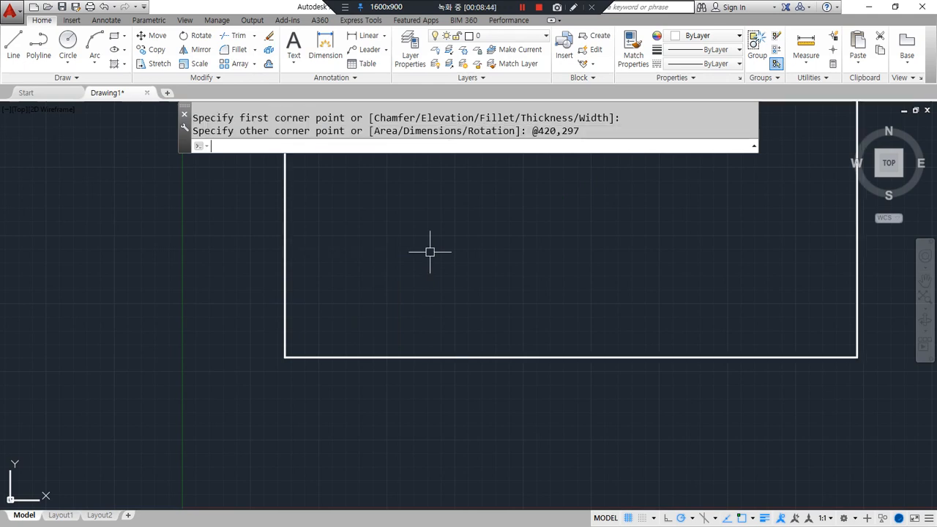
- Offset the 420 by 297 rectangle inward by 10 to form an inner border
scroll(258, 364, "down", 4)
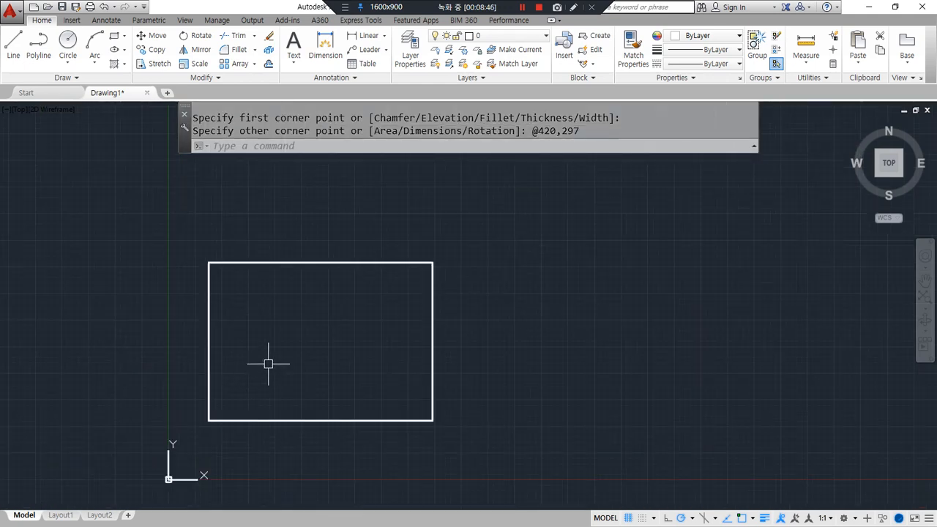
type("o")
key("Return")
type("10")
key("Return")
left_click(271, 263)
left_click(278, 301)
key("Return")
- Set the width of all segments of the inner rectangle to 2 with PEDIT
scroll(222, 277, "up", 2)
middle_click_drag(262, 304, 299, 264)
scroll(266, 256, "up", 1)
scroll(296, 275, "down", 1)
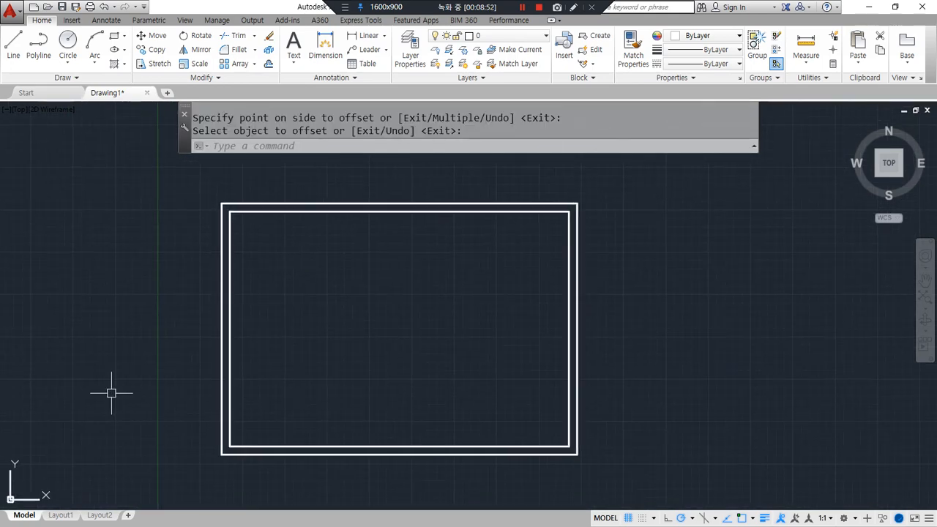
type("pe")
key("Return")
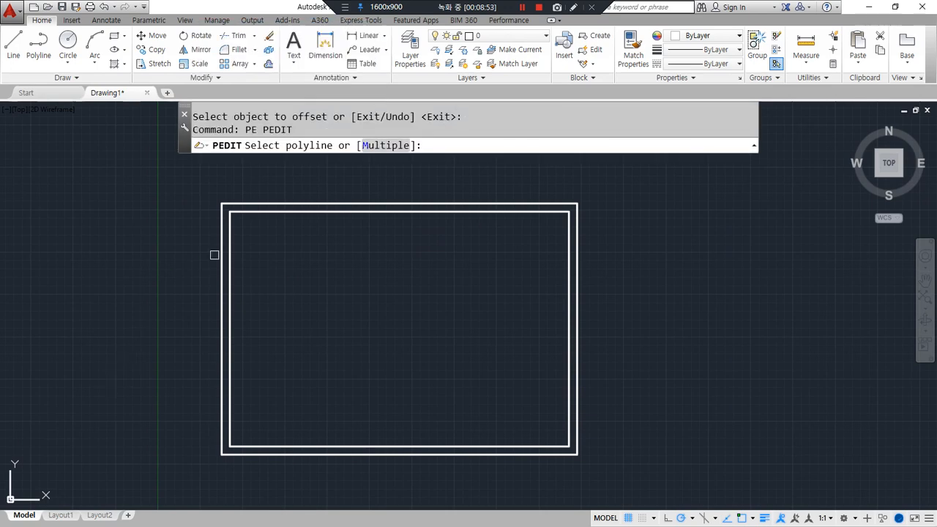
left_click(260, 212)
type("w")
key("Return")
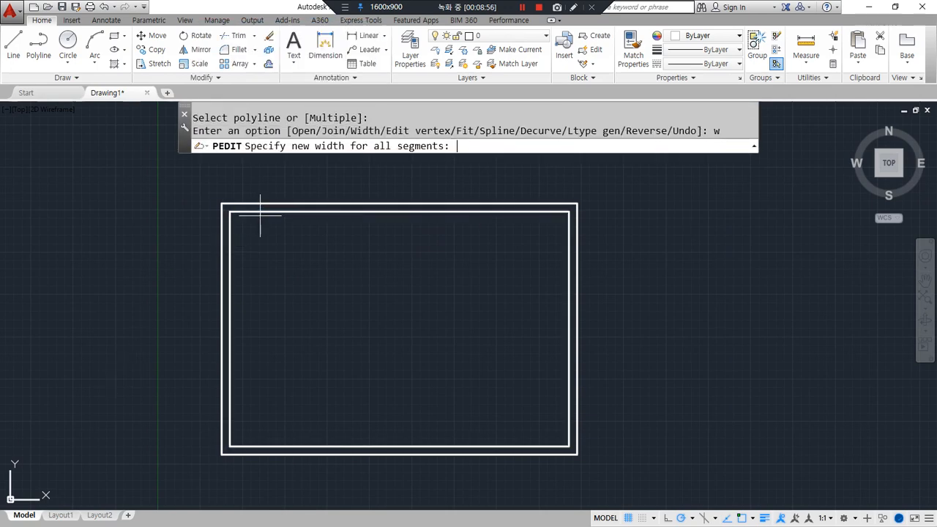
type("2")
key("Return")
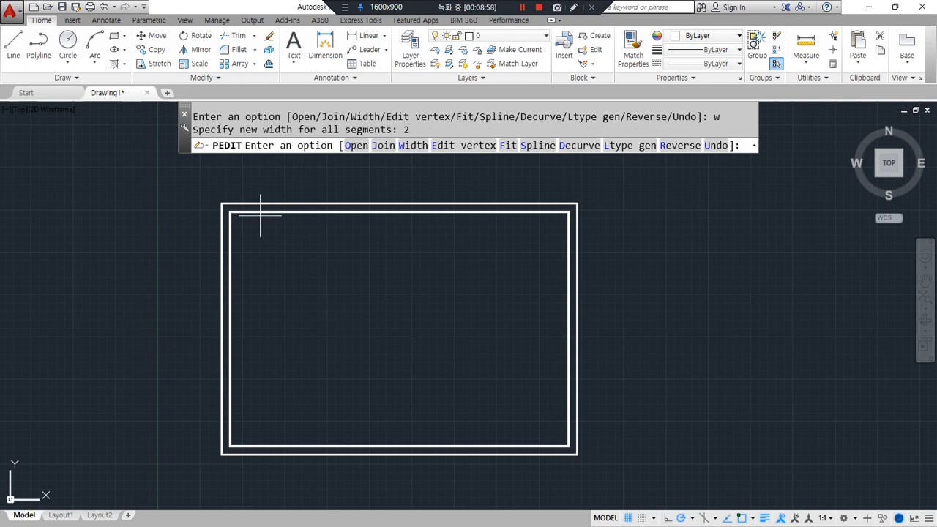
scroll(260, 215, "up", 5)
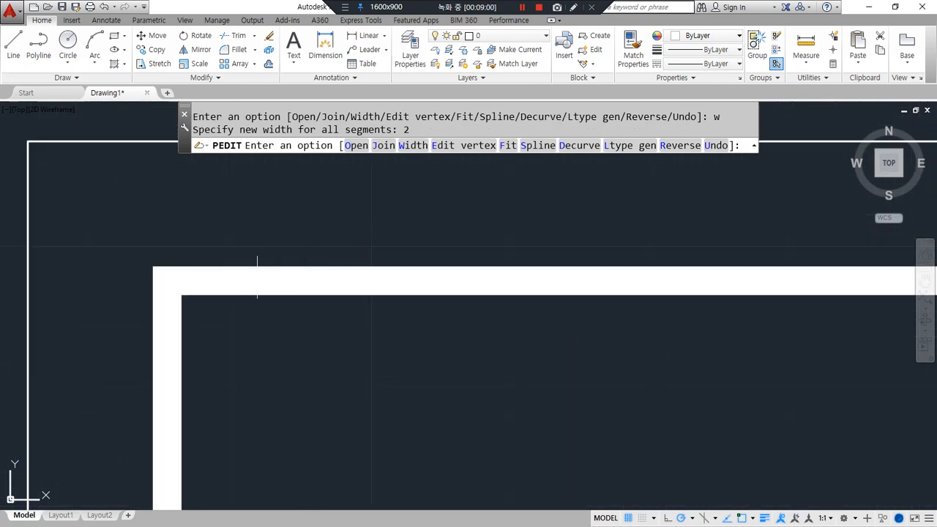
middle_click_drag(257, 277, 317, 298)
key("ctrl+alt+d")
mouse_move(298, 342)
left_mouse_down()
mouse_move(180, 314)
mouse_move(280, 393)
left_mouse_up()
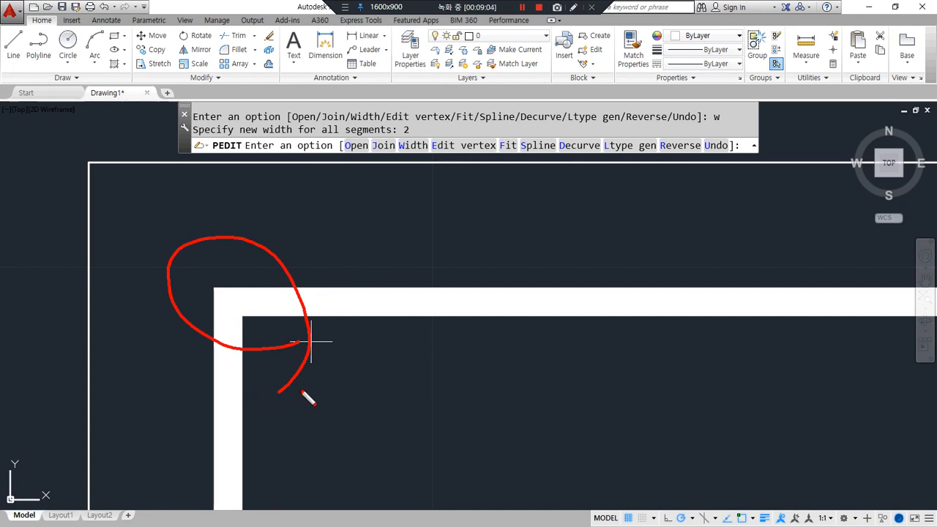
mouse_move(225, 394)
left_mouse_down()
mouse_move(303, 303)
mouse_move(242, 350)
mouse_move(299, 299)
mouse_move(307, 252)
mouse_move(354, 238)
mouse_move(402, 246)
mouse_move(485, 237)
left_mouse_up()
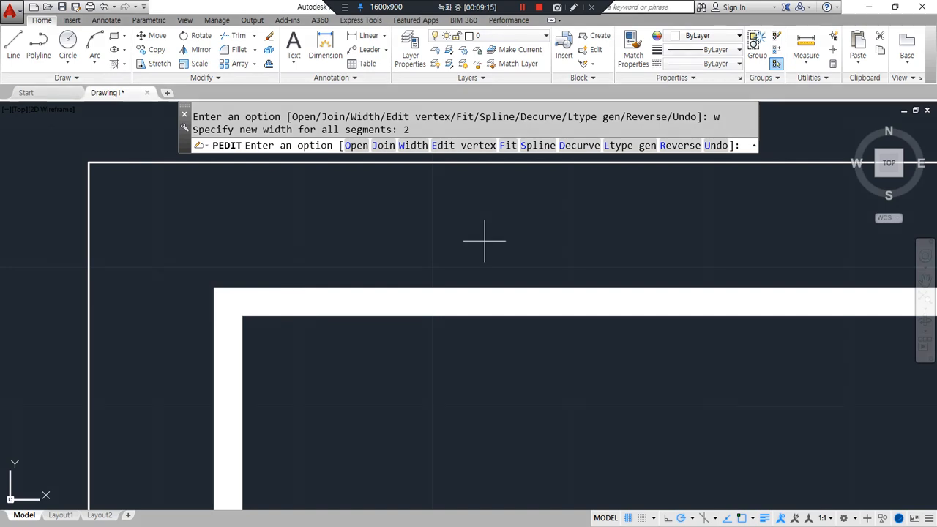
- Undo the PEDIT width change on the inner rectangle and leave the command
key("ctrl+z")
key("ctrl+z")
scroll(234, 196, "up", 8)
scroll(202, 324, "up", 4)
left_click(351, 364)
key("Escape")
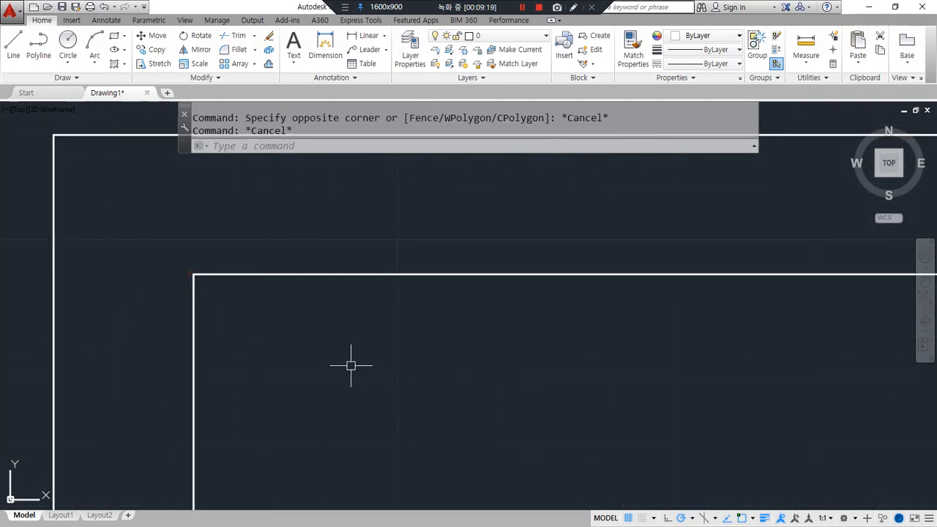
- Set the inner rectangle's global width to 2 through its object properties, and clear the selection
key("ctrl+1")
middle_click_drag(460, 265, 700, 304)
left_click(578, 379)
left_click(462, 284)
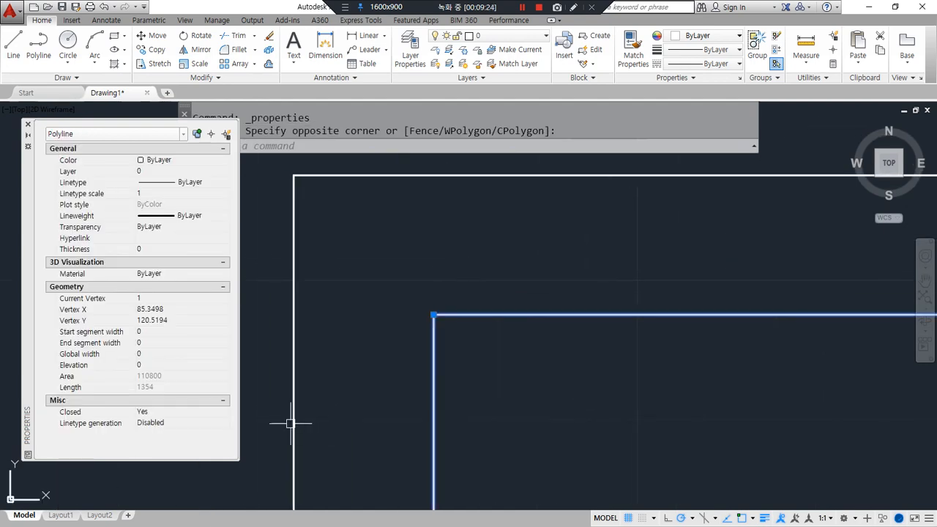
left_click_drag(60, 362, 145, 364)
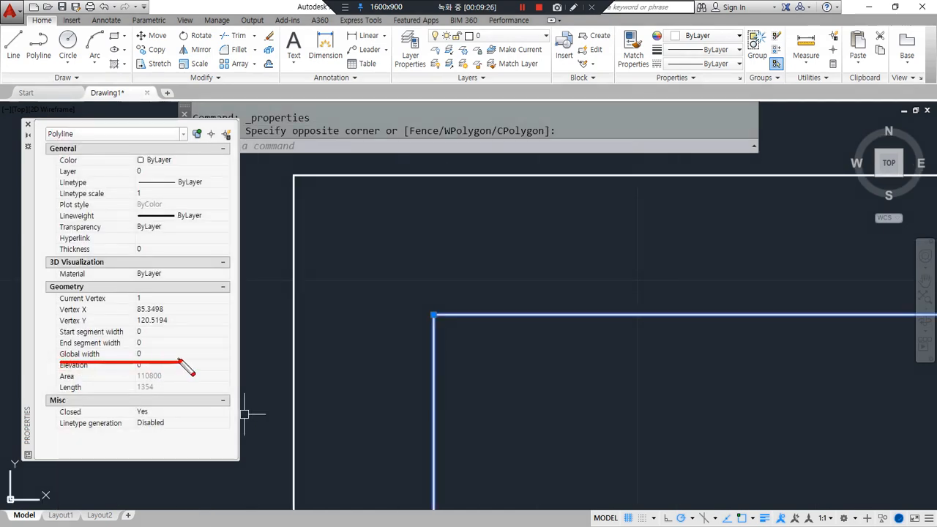
left_click(151, 356)
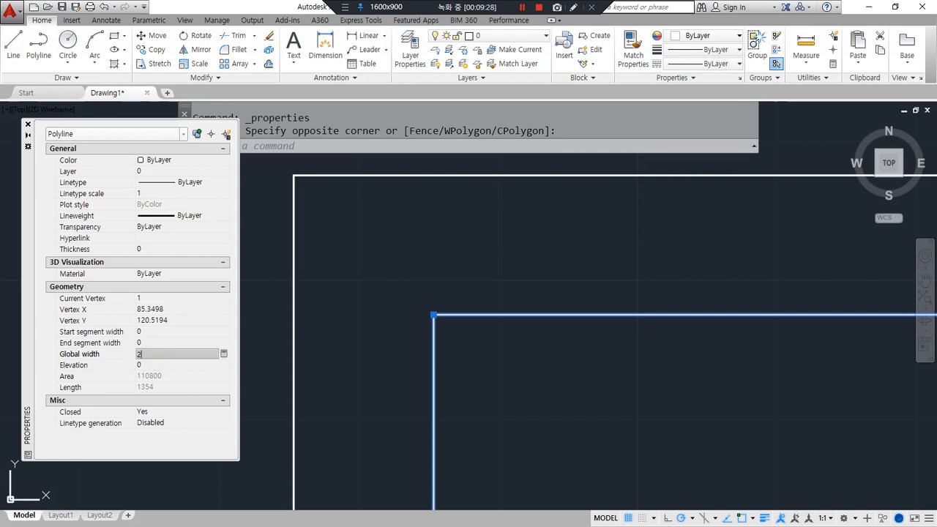
key("Return")
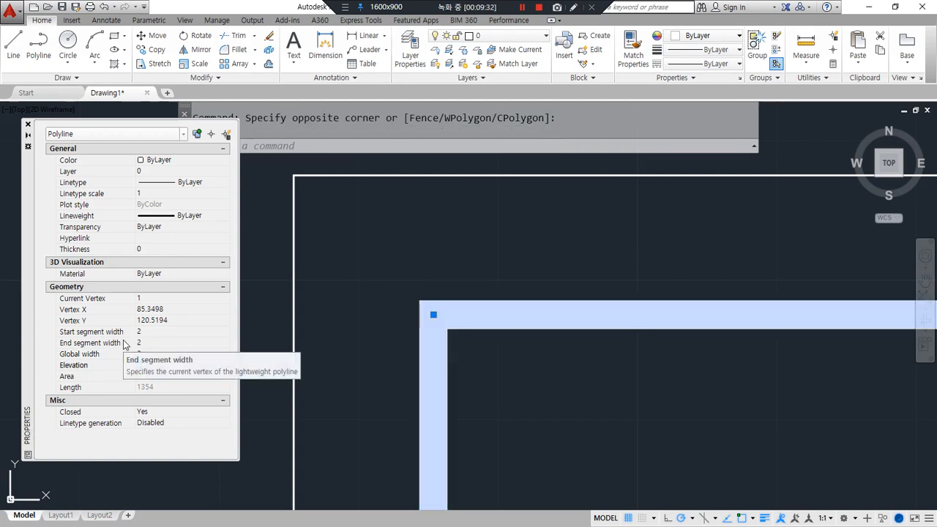
mouse_move(165, 282)
left_mouse_down()
mouse_move(182, 321)
mouse_move(178, 392)
left_mouse_up()
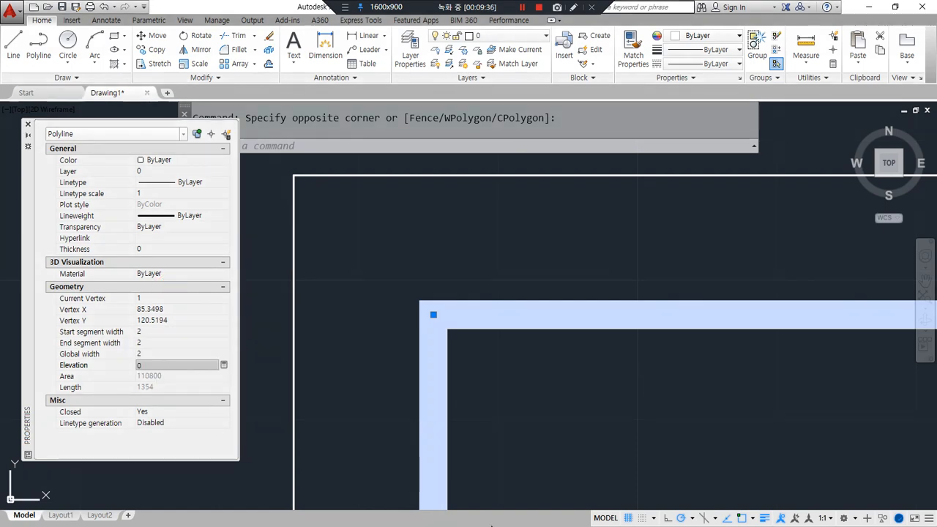
key("Escape")
- Draw an open five-segment polyline about 38 units long above the rectangles, with a square U-shaped dip in the middle
middle_click_drag(418, 178, 441, 402)
type("pl")
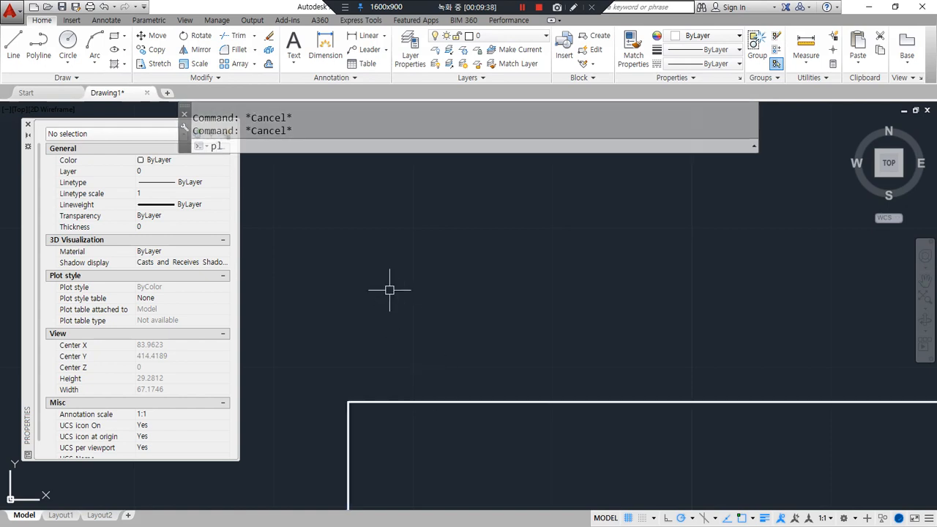
key("Return")
left_click(349, 222)
left_click(456, 214)
left_click(455, 299)
left_click(561, 298)
left_click(561, 203)
left_click(694, 193)
key("Return")
- Select the open polyline and examine its global width, area and length properties
left_click(425, 216)
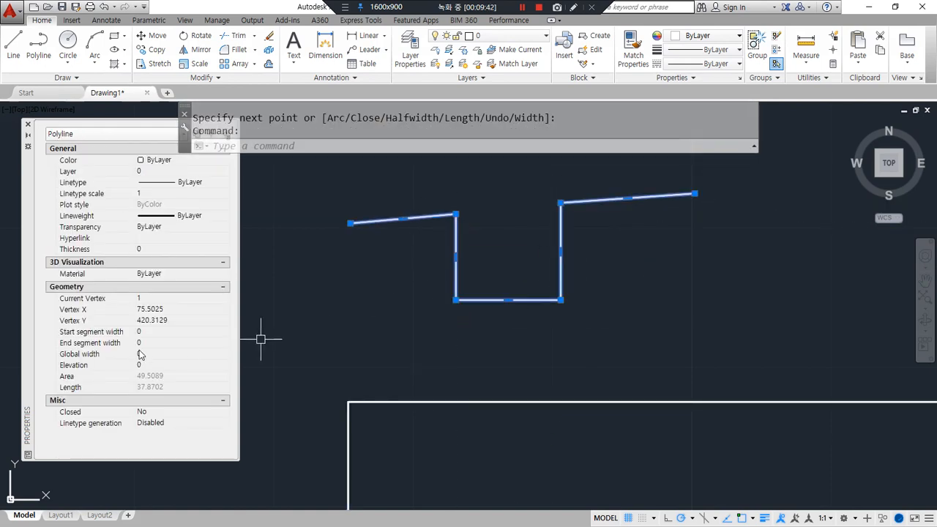
mouse_move(100, 398)
left_mouse_down()
mouse_move(79, 289)
mouse_move(172, 292)
mouse_move(98, 408)
mouse_move(89, 400)
left_mouse_up()
left_click_drag(53, 356, 53, 364)
mouse_move(156, 364)
left_mouse_down()
mouse_move(51, 361)
mouse_move(167, 375)
left_mouse_up()
left_click_drag(64, 385, 169, 391)
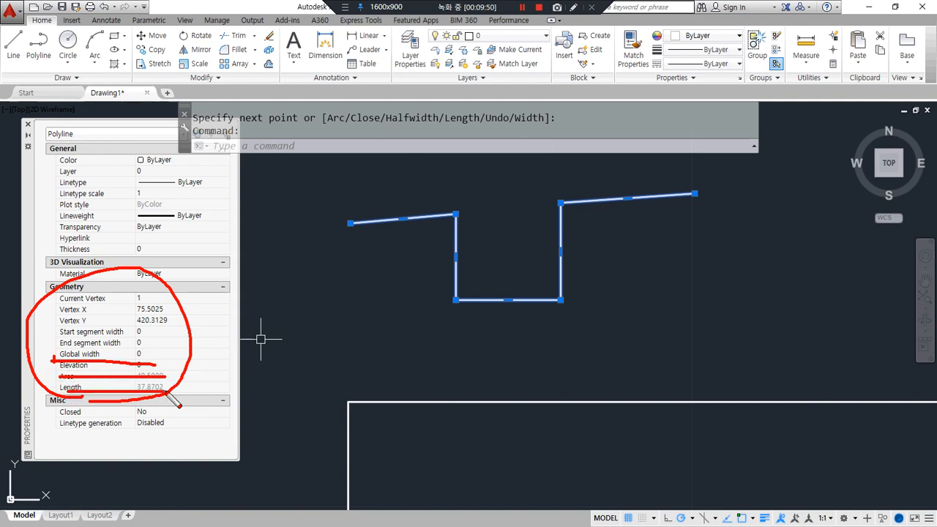
- Set the start width of the open polyline's first segment to 10, reset it to 0, and clear the selection
left_click(150, 356)
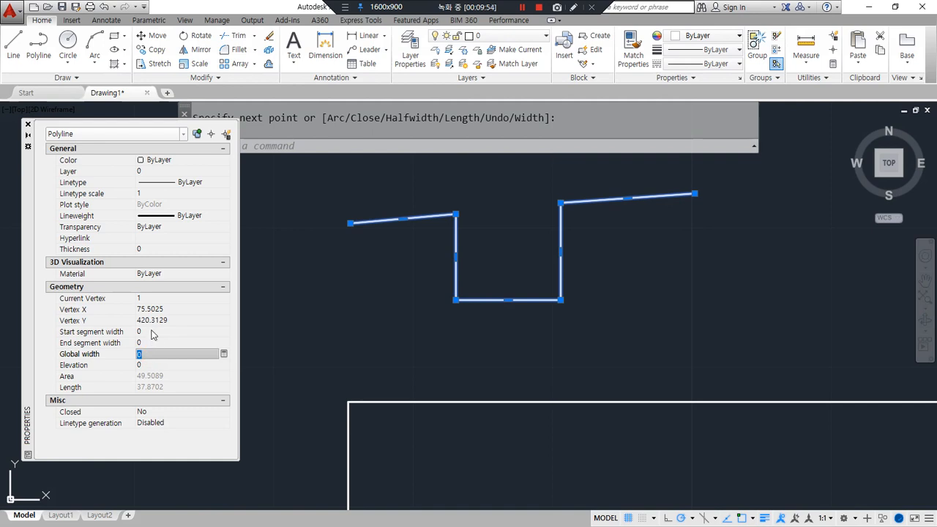
left_click(153, 333)
type("10")
left_click(150, 344)
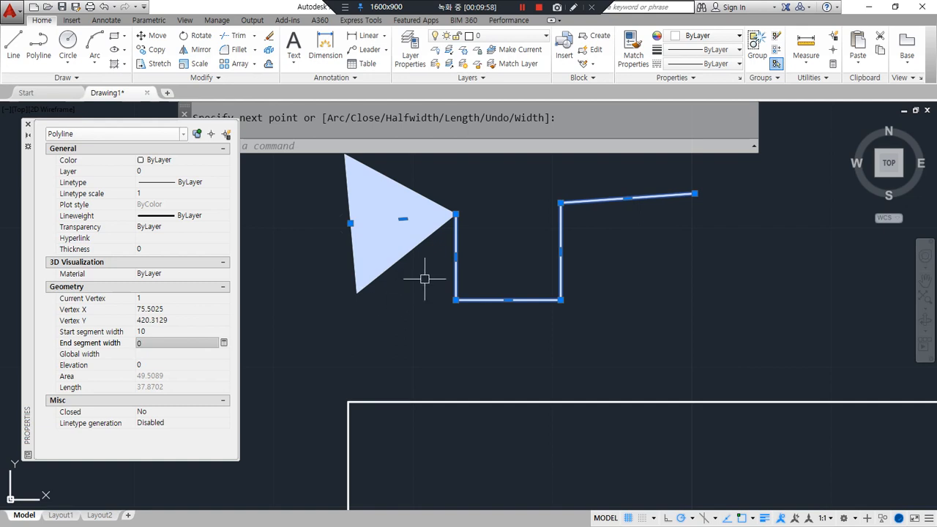
left_click(151, 333)
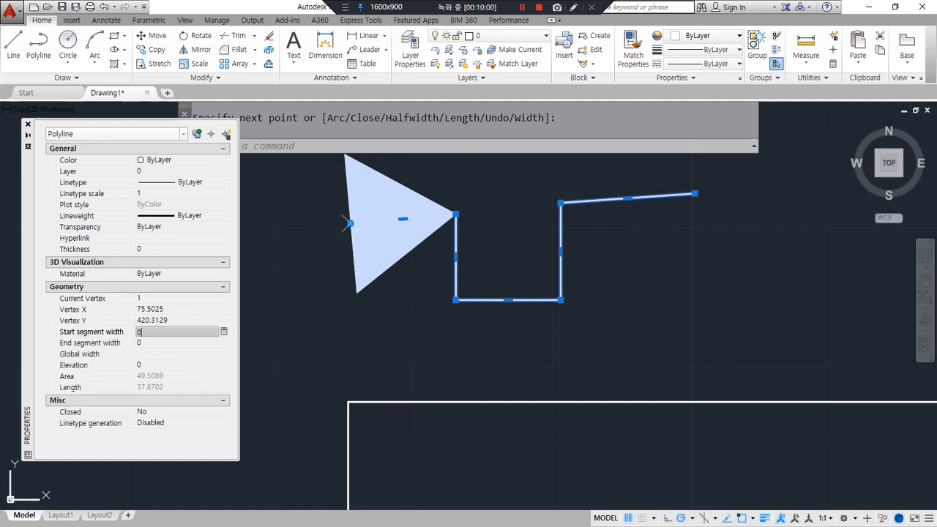
type("0")
key("Tab")
key("Escape")
- Start PEDIT on the open polyline to review its Edit vertex, Fit, Spline and Decurve options, and exit without changes
type("pe")
key("Return")
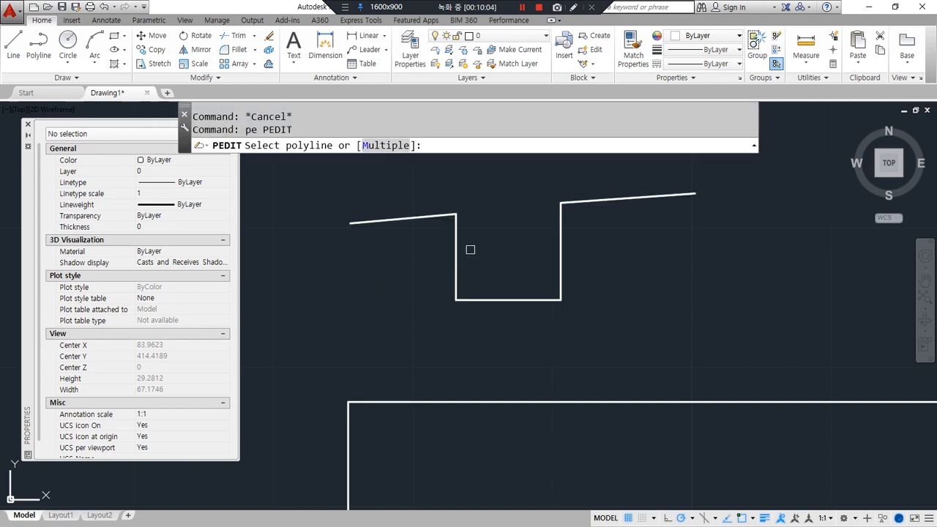
left_click(455, 256)
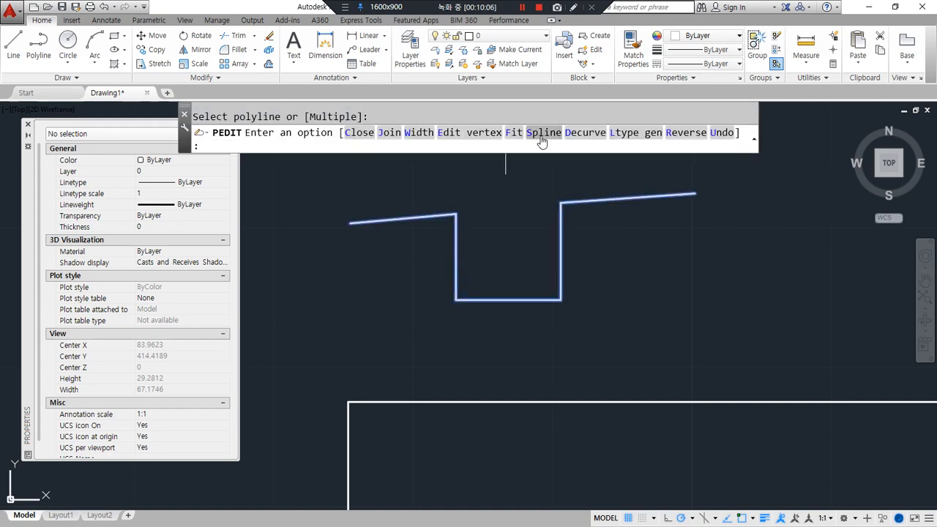
mouse_move(489, 139)
left_mouse_down()
mouse_move(483, 147)
mouse_move(416, 69)
left_mouse_up()
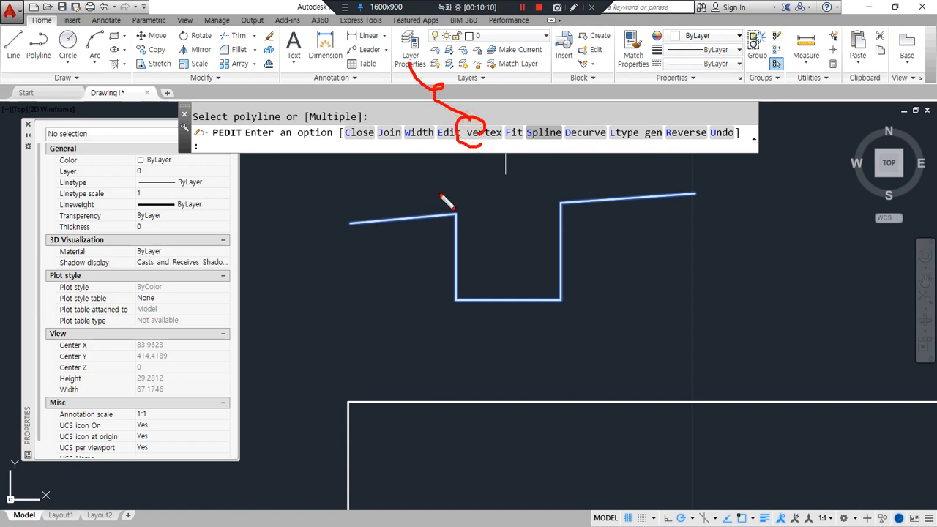
key("ctrl+z")
left_click_drag(506, 141, 607, 145)
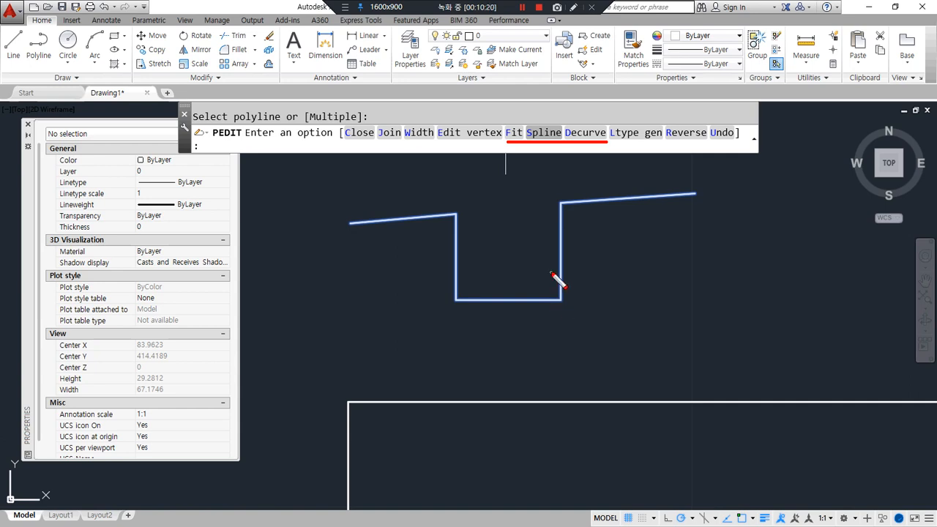
key("Escape")
key("Escape")
- Close the Properties palette and erase both rectangles and the open polyline
scroll(561, 313, "down", 8)
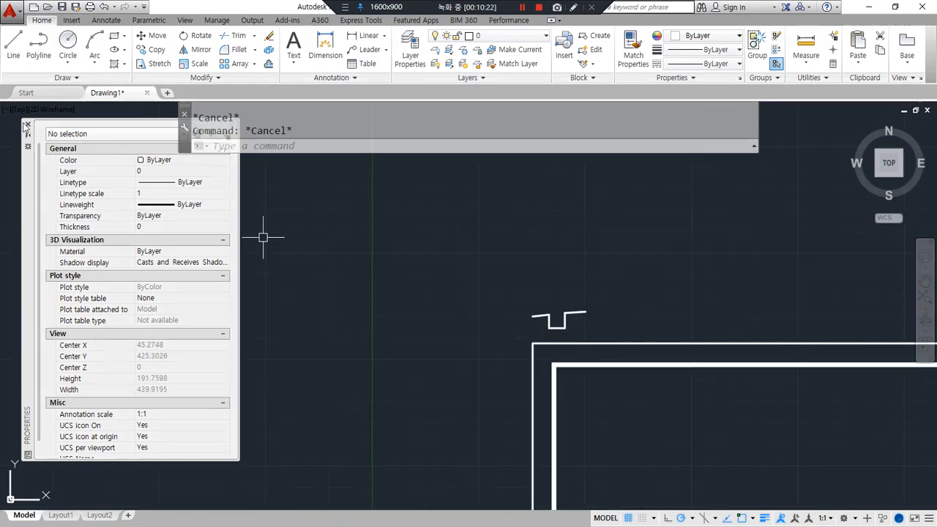
left_click(26, 126)
left_click(605, 385)
left_click(429, 253)
key("Delete")
type("z")
key("Return")
type("a")
key("Return")
key("Escape")
- Draw a square-wave shape from four connected 50-unit lines running up, right, down and right
type("l")
key("Return")
left_click(342, 376)
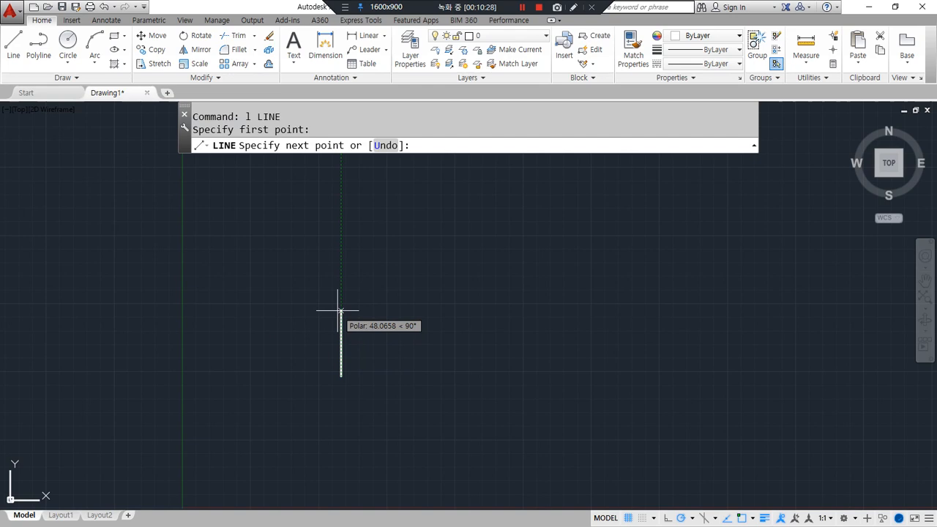
type("50")
key("Return")
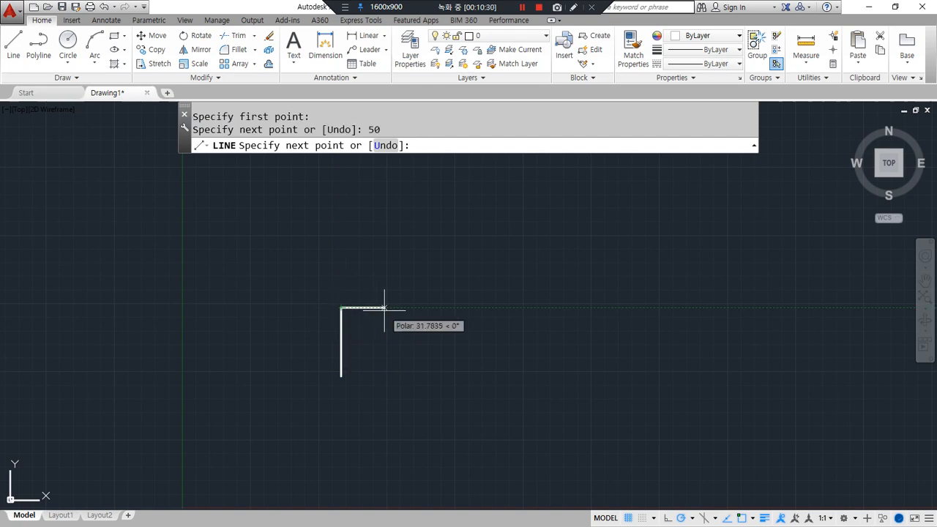
type("50")
key("Return")
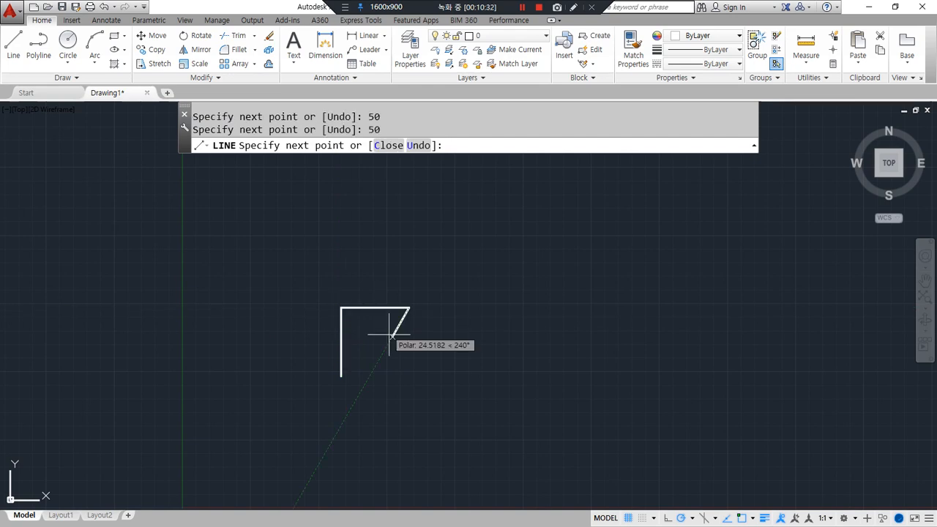
type("50")
key("Return")
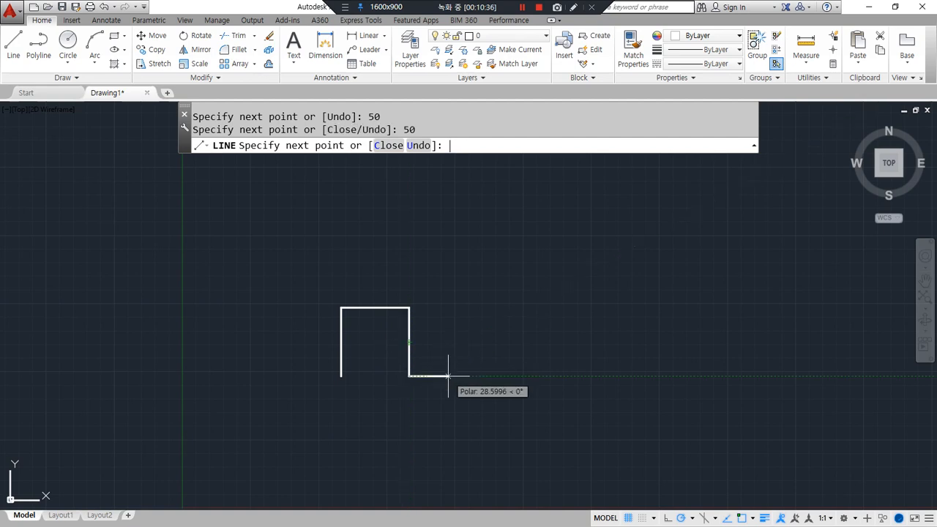
type("50")
key("Return")
key("Return")
- Copy the four lines twice end to end from their start point, extending the square wave to three periods
type("c")
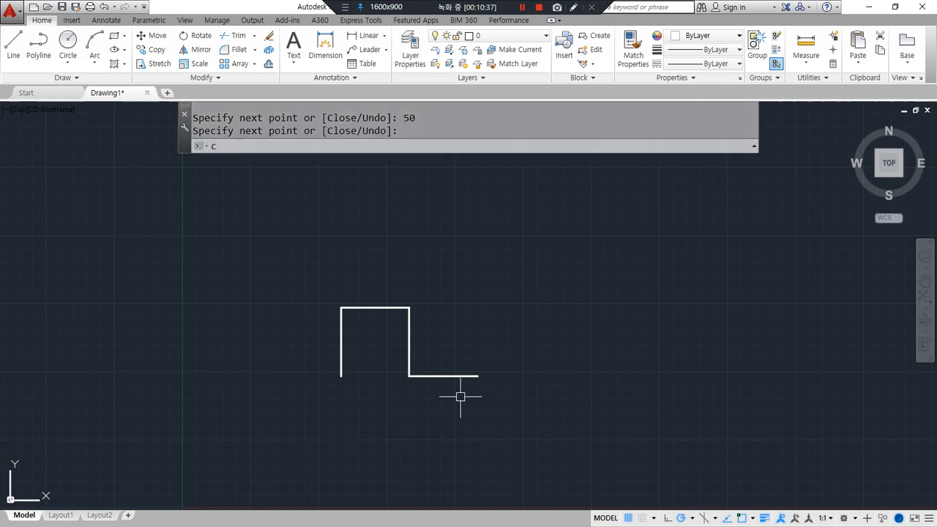
type("p")
key("Return")
left_click(461, 396)
left_click(308, 273)
key("Return")
left_click(340, 375)
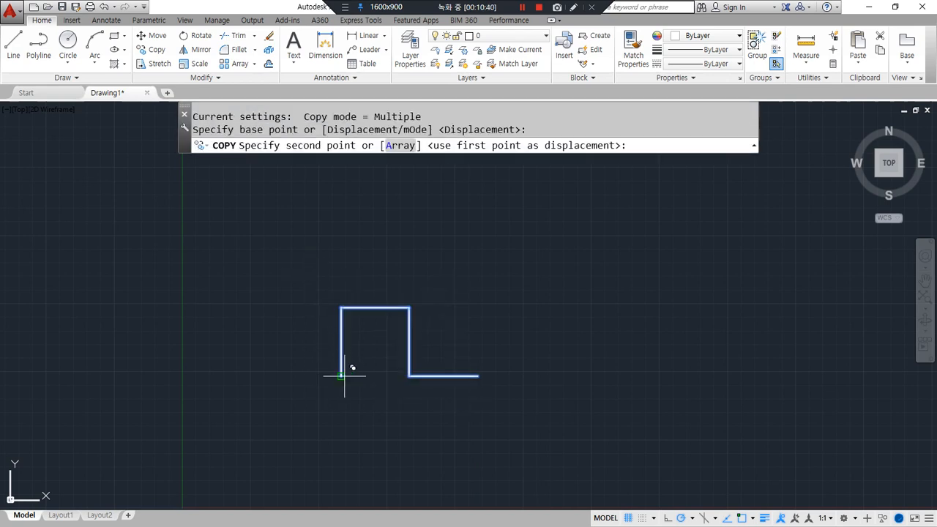
left_click(478, 376)
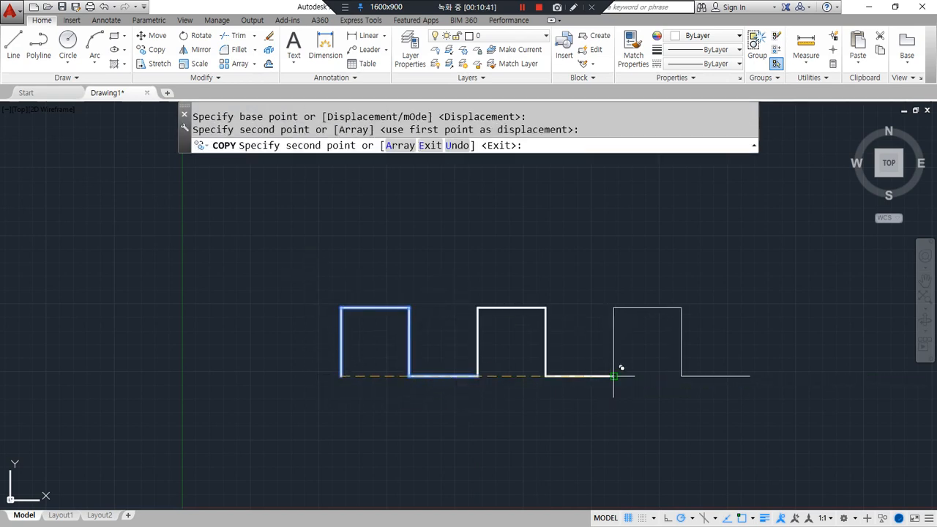
left_click(614, 375)
key("Return")
- Join all the square-wave lines into a single polyline
middle_click_drag(509, 404, 481, 356)
type("j")
key("Return")
left_click(760, 376)
left_click(258, 230)
key("Return")
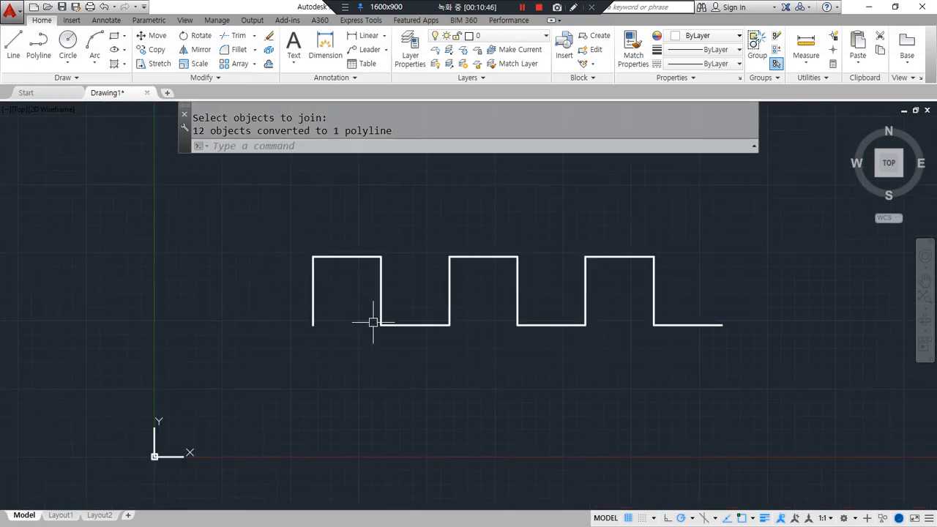
- Copy the joined square-wave polyline vertically, once below and once above the original
key("Escape")
type("c")
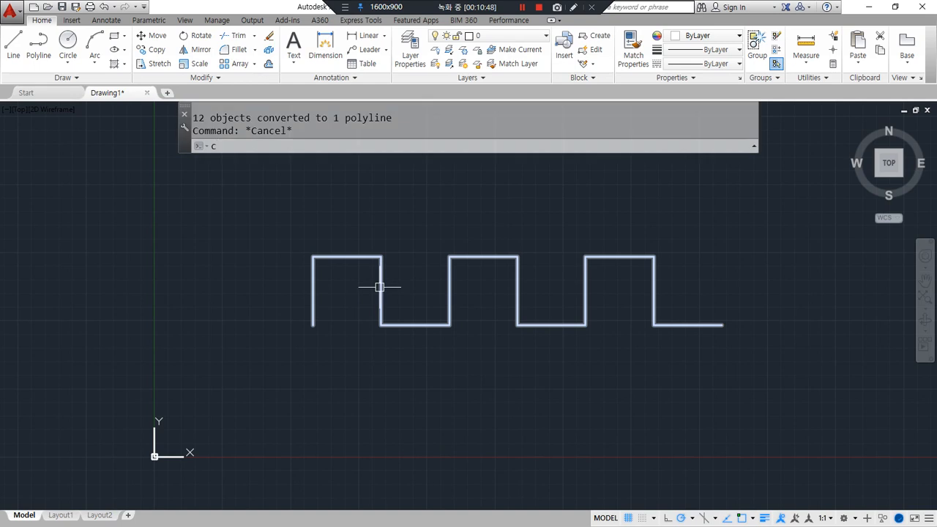
type("p")
key("Return")
left_click(312, 304)
key("Return")
left_click(313, 325)
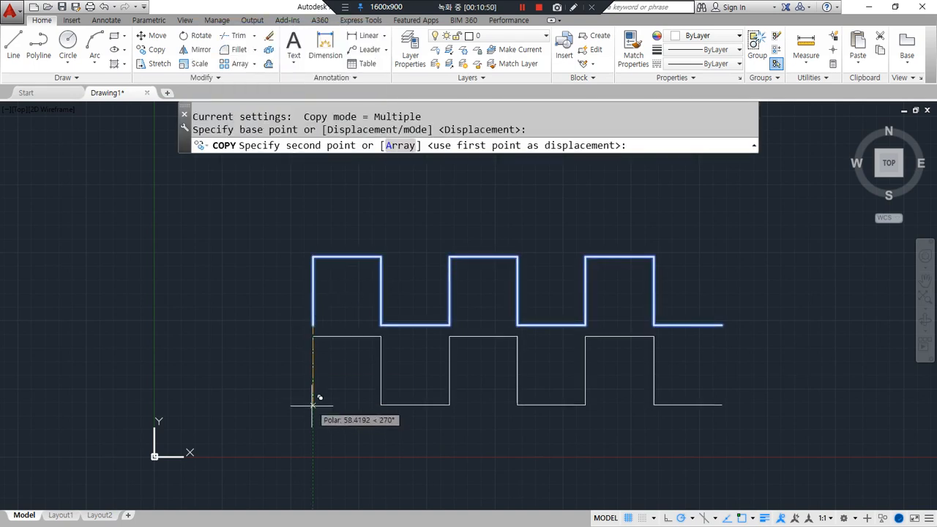
left_click(313, 425)
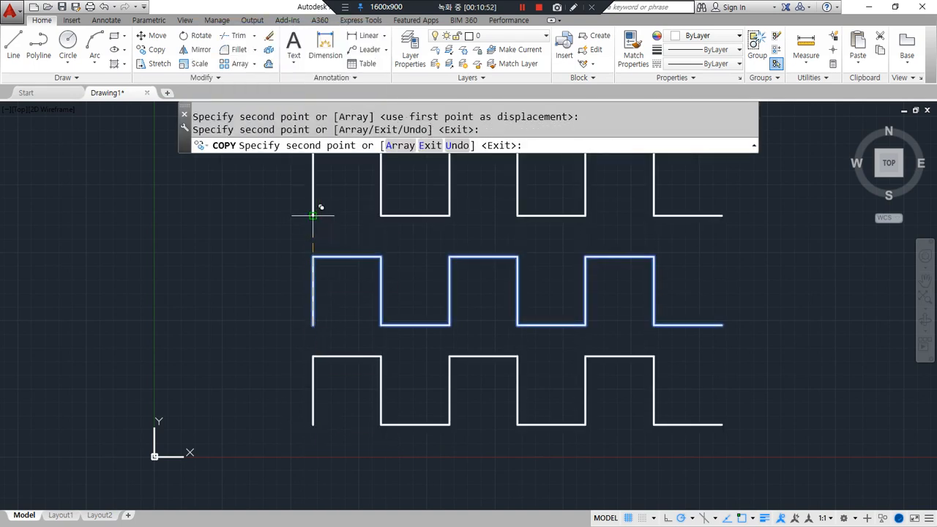
left_click(313, 216)
key("Return")
middle_click_drag(301, 261, 193, 286)
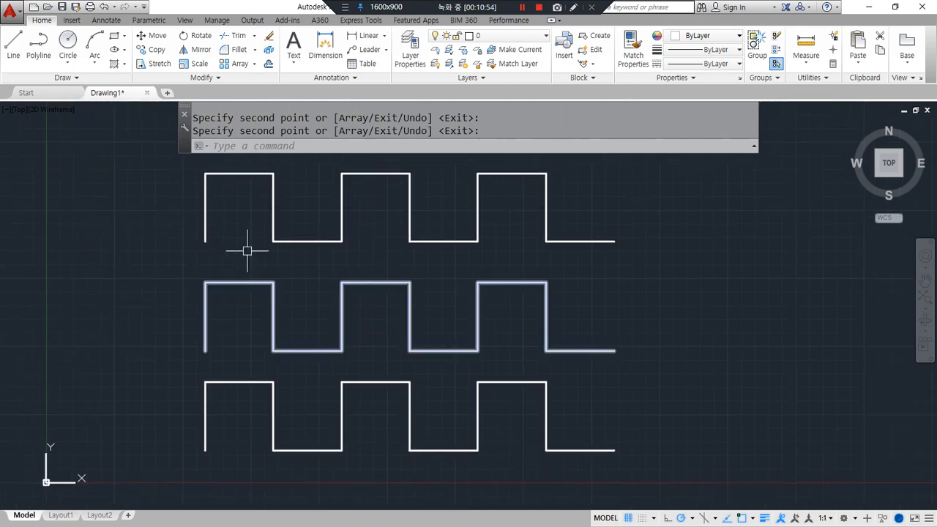
mouse_move(150, 191)
left_mouse_down()
mouse_move(197, 192)
mouse_move(180, 205)
left_mouse_up()
mouse_move(147, 303)
left_mouse_down()
mouse_move(187, 315)
mouse_move(168, 322)
left_mouse_up()
mouse_move(152, 415)
left_mouse_down()
mouse_move(178, 410)
mouse_move(200, 442)
left_mouse_up()
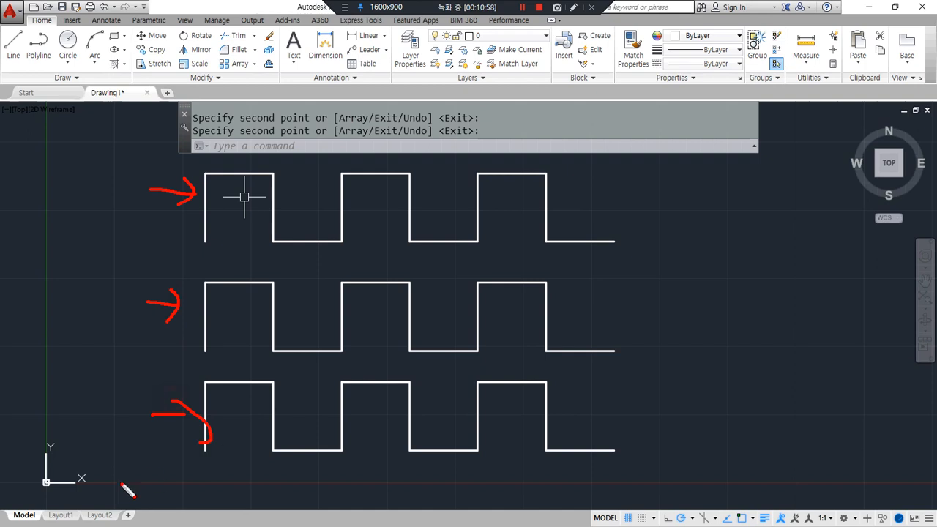
key("Escape")
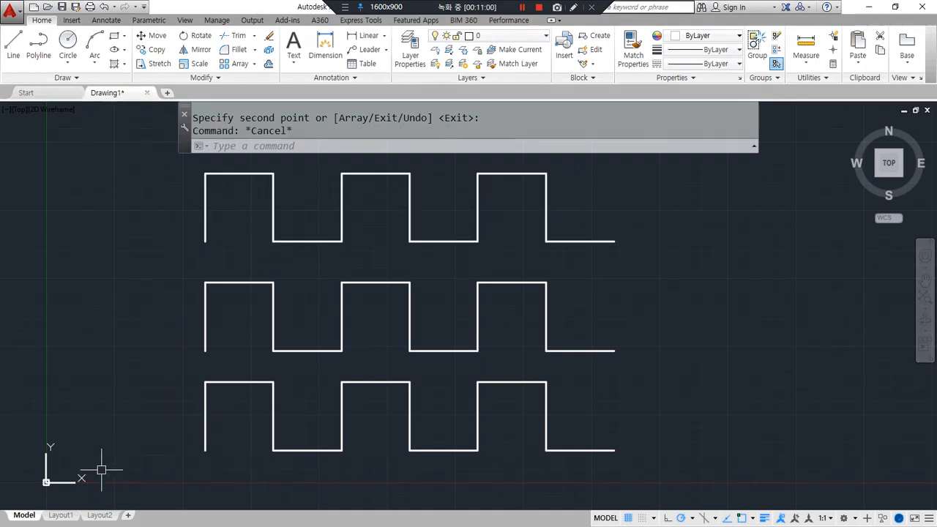
- Apply the PEDIT Fit option to the middle square-wave polyline
type("pe")
key("Return")
left_click(210, 309)
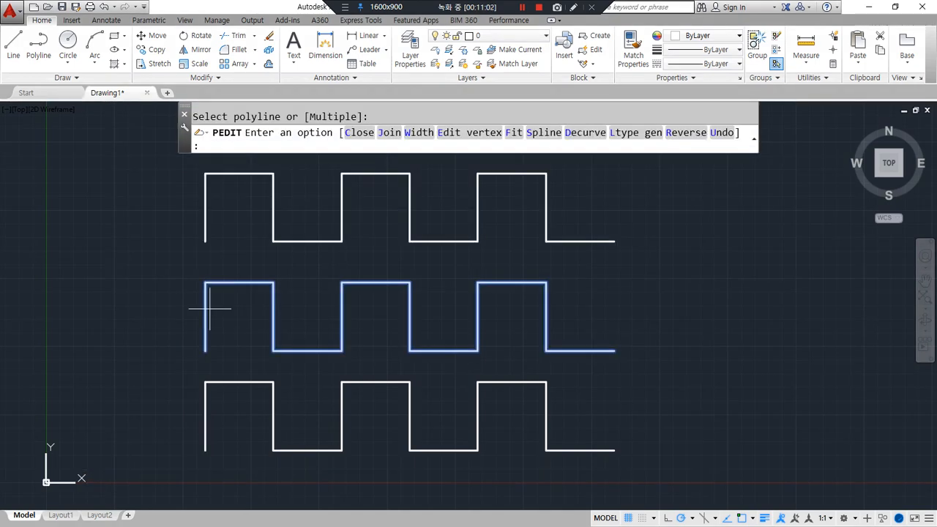
type("f")
key("Return")
key("Return")
- Apply the PEDIT Spline option to the lowest square-wave polyline and end the command
key("Return")
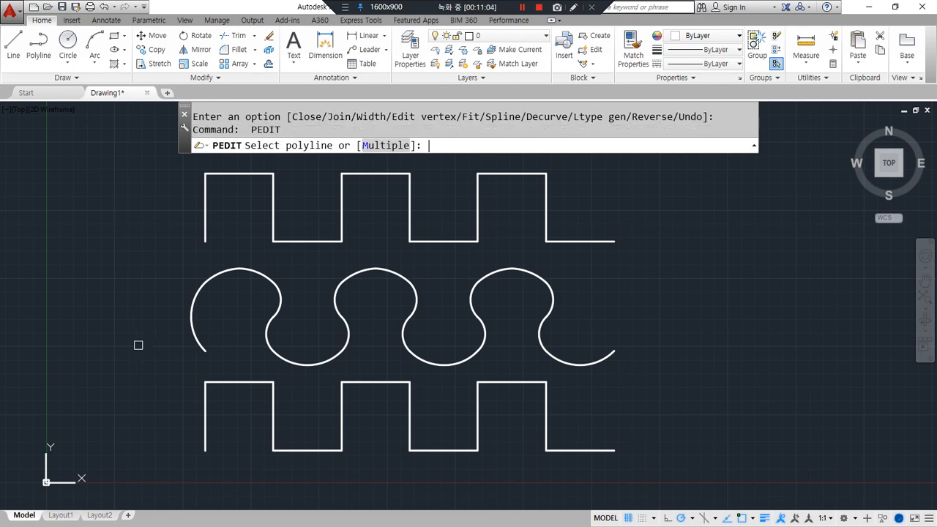
left_click(199, 395)
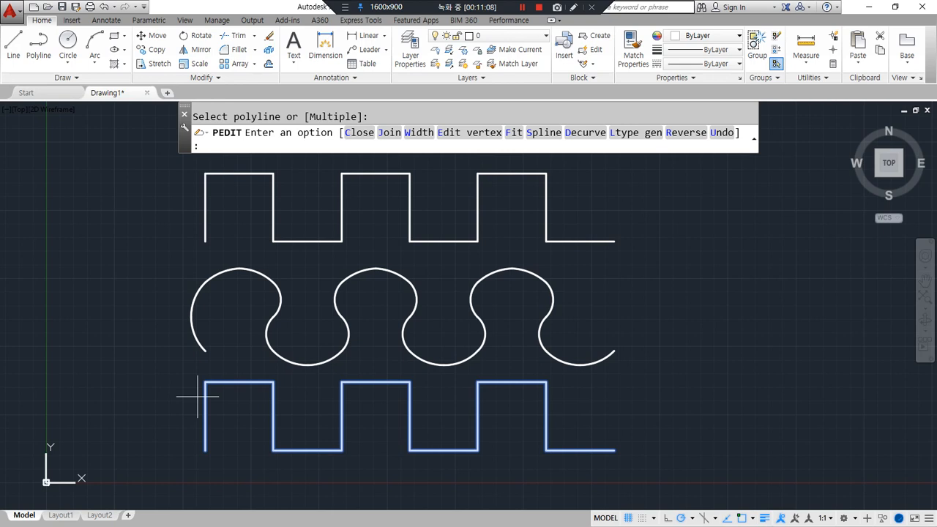
type("s")
key("Return")
key("Escape")
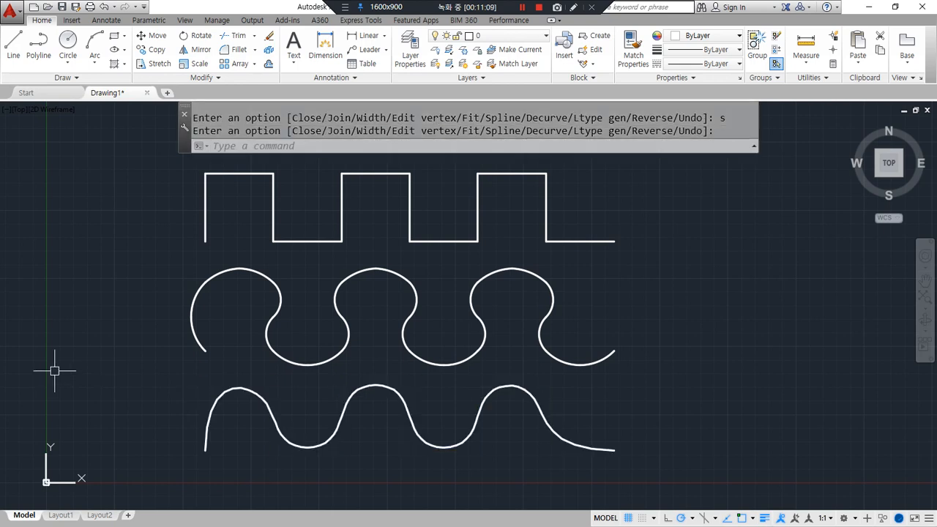
key("Escape")
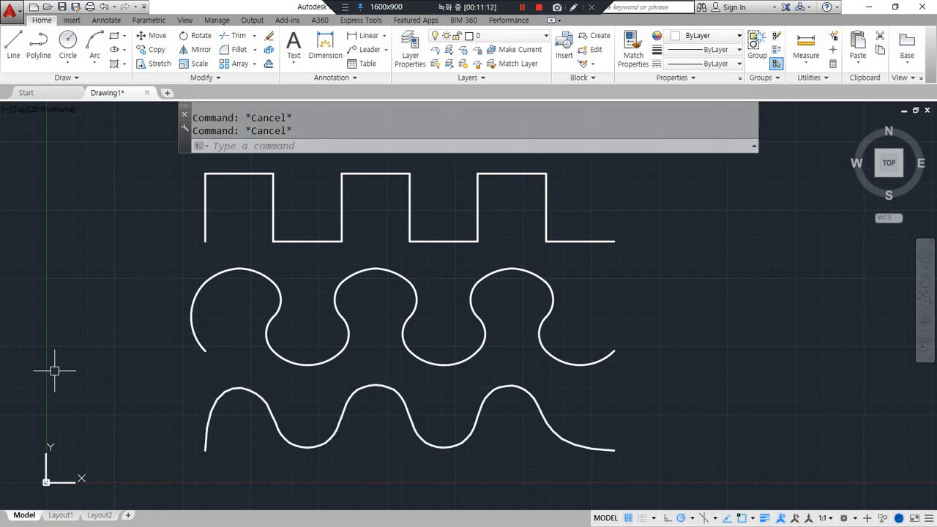
type("cp")
key("Return")
left_click(204, 238)
key("Escape")
key("Escape")
- Copy the uppermost square-wave polyline onto the start points of both the fit curve and the spline curve
type("cp")
key("Return")
left_click(204, 239)
key("Return")
left_click(205, 241)
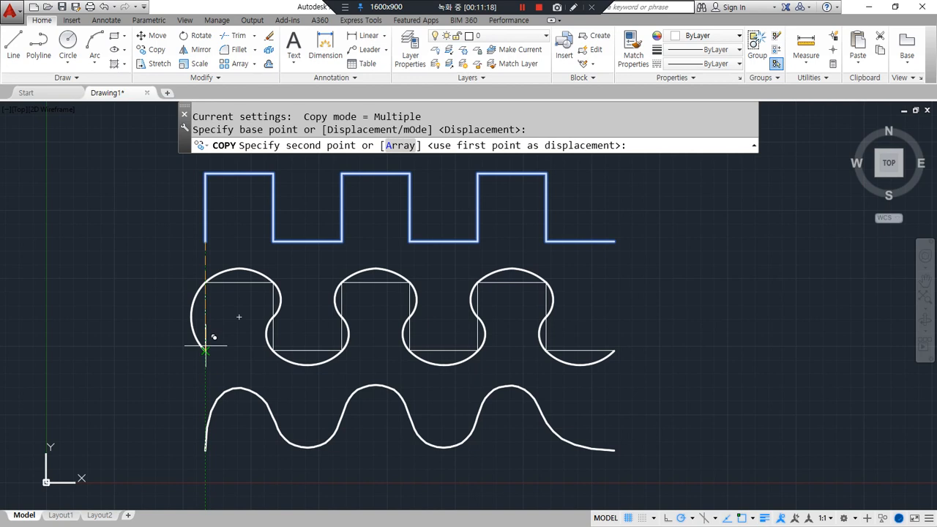
left_click(205, 449)
key("Return")
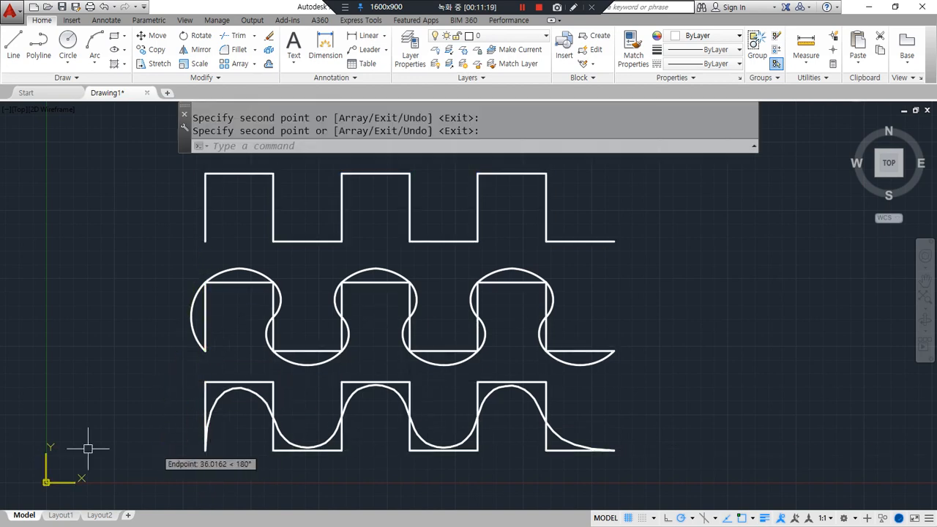
- Compare how the fit and spline curves follow the vertices of the overlaid square-wave polylines
scroll(134, 373, "up", 5)
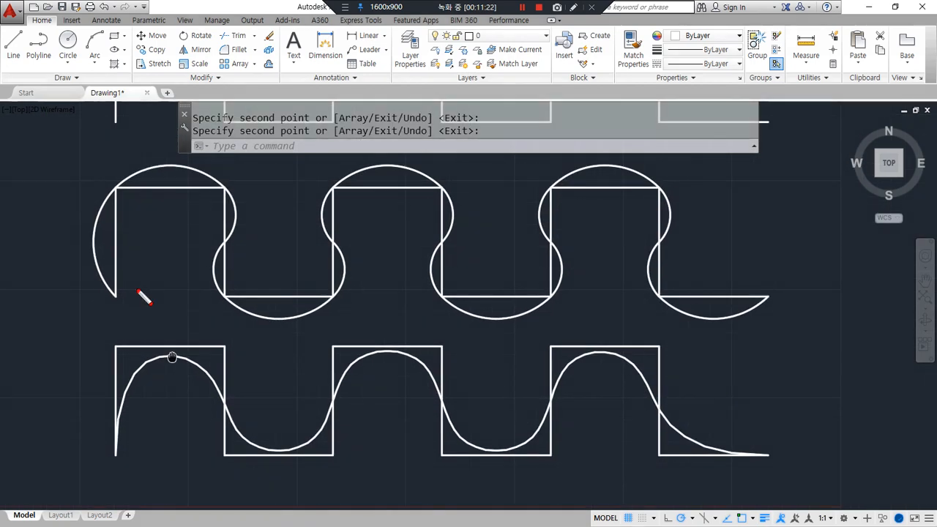
left_click_drag(118, 312, 119, 299)
mouse_move(116, 194)
left_mouse_down()
mouse_move(110, 184)
mouse_move(122, 192)
left_mouse_up()
left_click_drag(220, 196, 227, 192)
mouse_move(92, 281)
left_mouse_down()
mouse_move(95, 212)
mouse_move(236, 209)
mouse_move(208, 269)
left_mouse_up()
key("Escape")
key("ctrl+alt+d")
mouse_move(112, 458)
left_mouse_down()
mouse_move(112, 348)
mouse_move(207, 348)
left_mouse_up()
mouse_move(114, 454)
left_mouse_down()
mouse_move(162, 363)
mouse_move(177, 357)
left_mouse_up()
key("Delete")
mouse_move(43, 204)
left_mouse_down()
mouse_move(81, 210)
mouse_move(72, 213)
left_mouse_up()
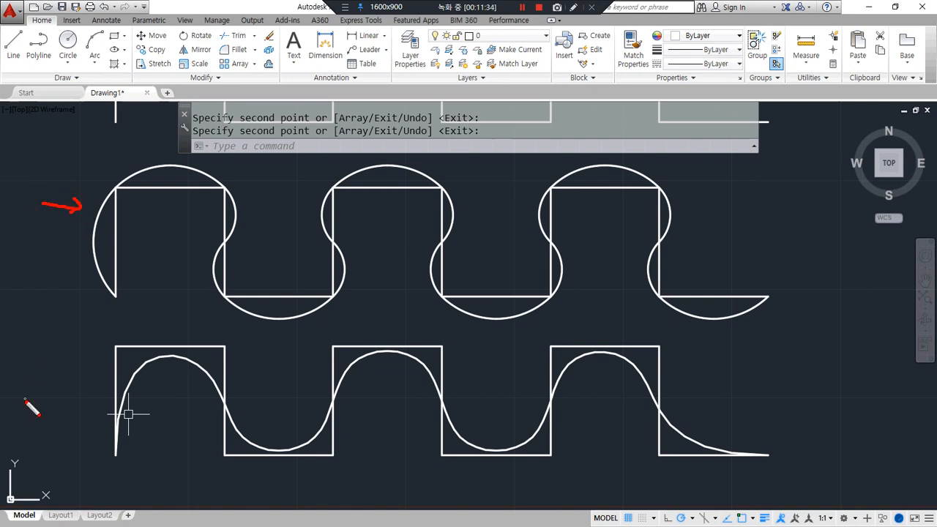
left_click_drag(61, 378, 123, 383)
mouse_move(105, 375)
left_mouse_down()
mouse_move(119, 379)
mouse_move(94, 407)
left_mouse_up()
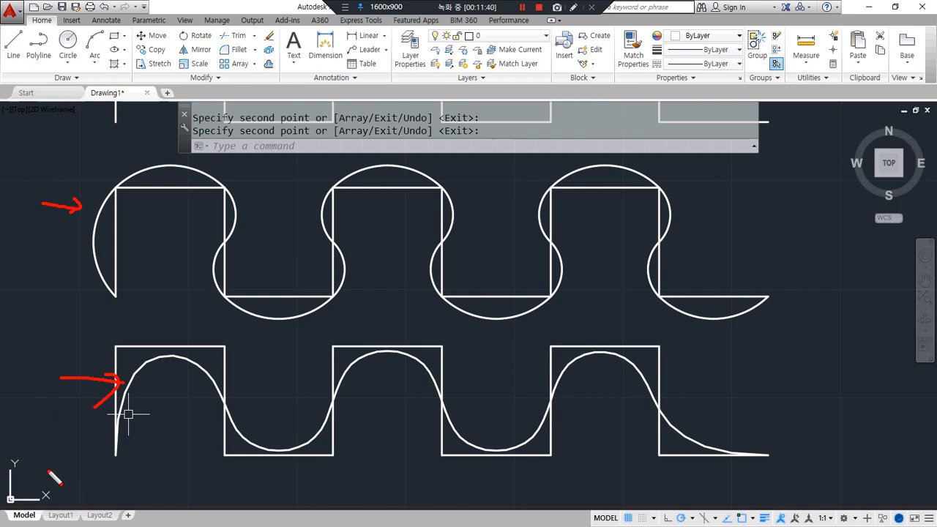
key("Escape")
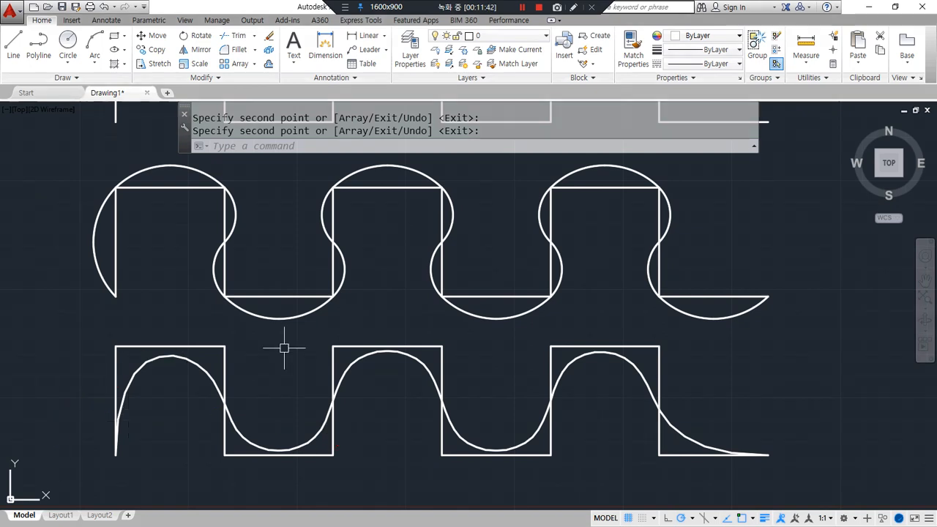
- Erase the two square-wave copies overlaid on the fit and spline curves
scroll(285, 348, "down", 1)
middle_click_drag(293, 346, 329, 385)
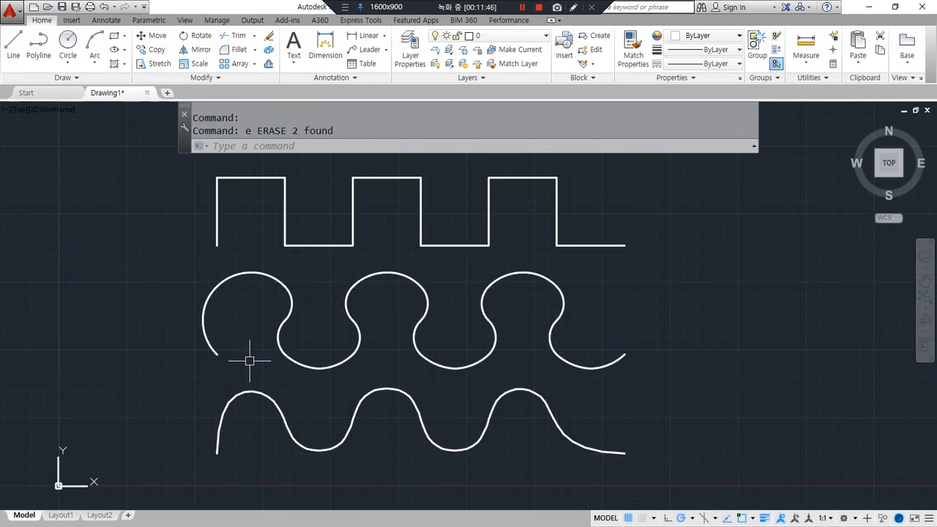
- Straighten the fit-curved middle polyline with the PEDIT Decurve option
type("PE")
key("Return")
left_click(238, 272)
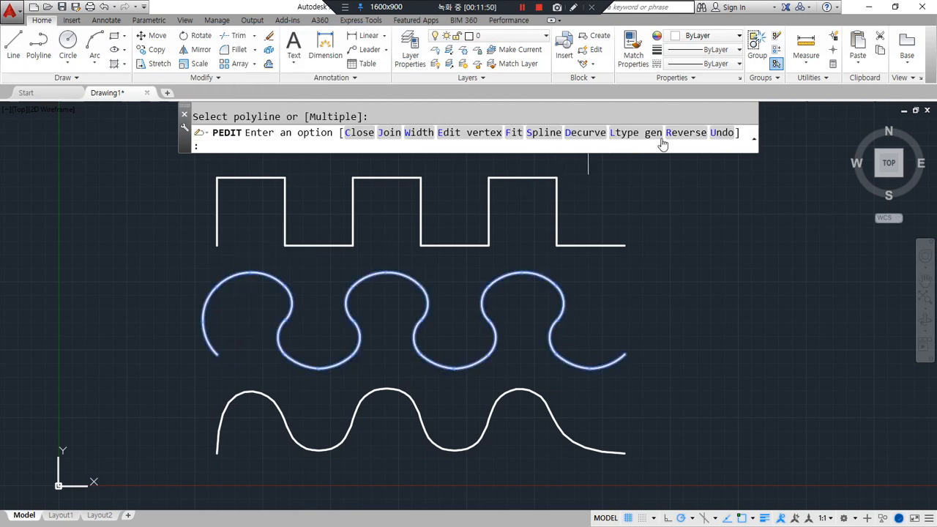
left_click(574, 133)
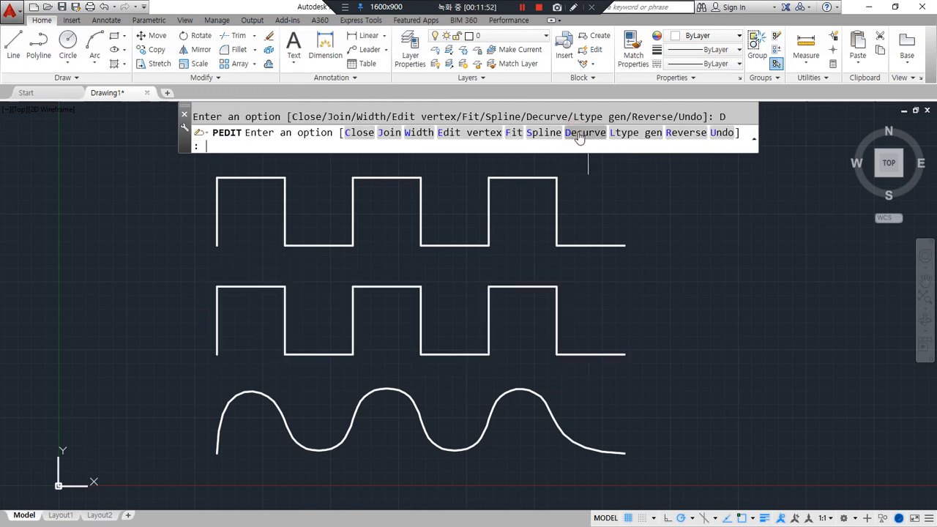
key("Return")
- Straighten the splined lowest polyline with the PEDIT Decurve option and exit the command
key("Return")
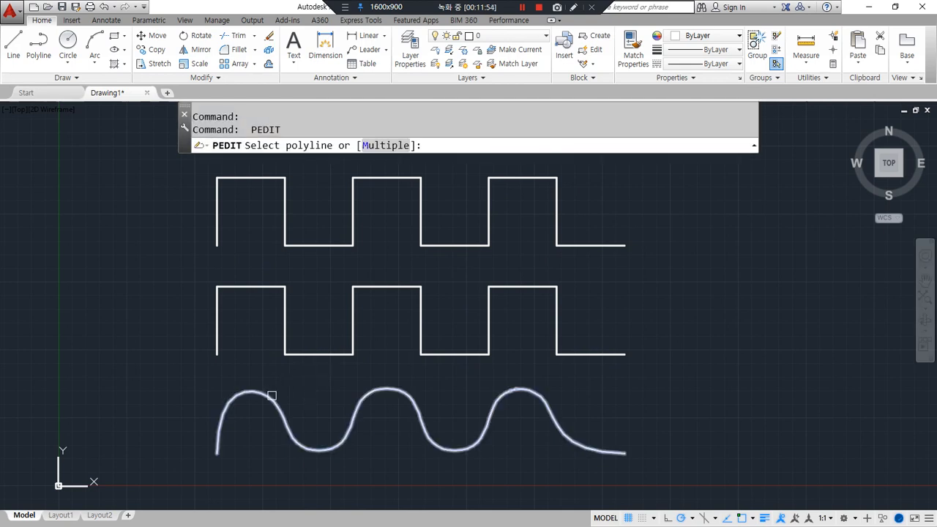
left_click(273, 394)
left_click(592, 134)
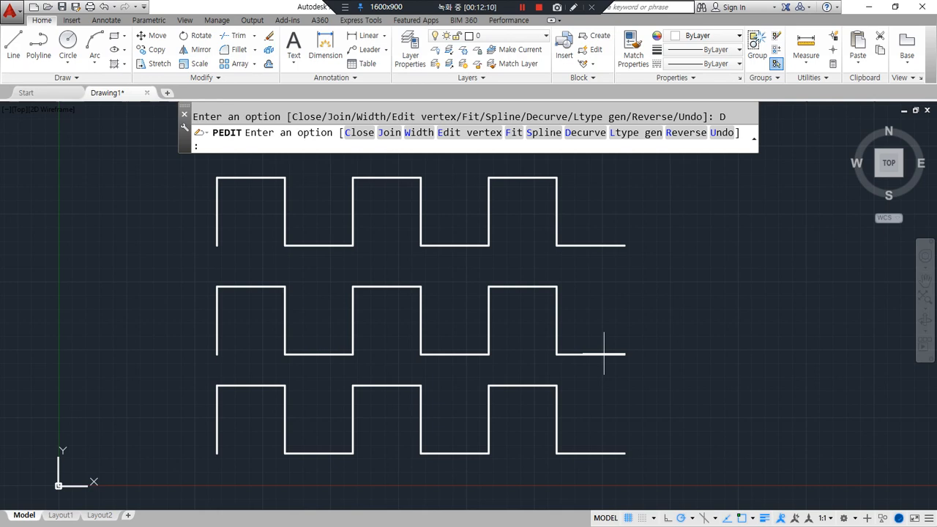
key("Escape")
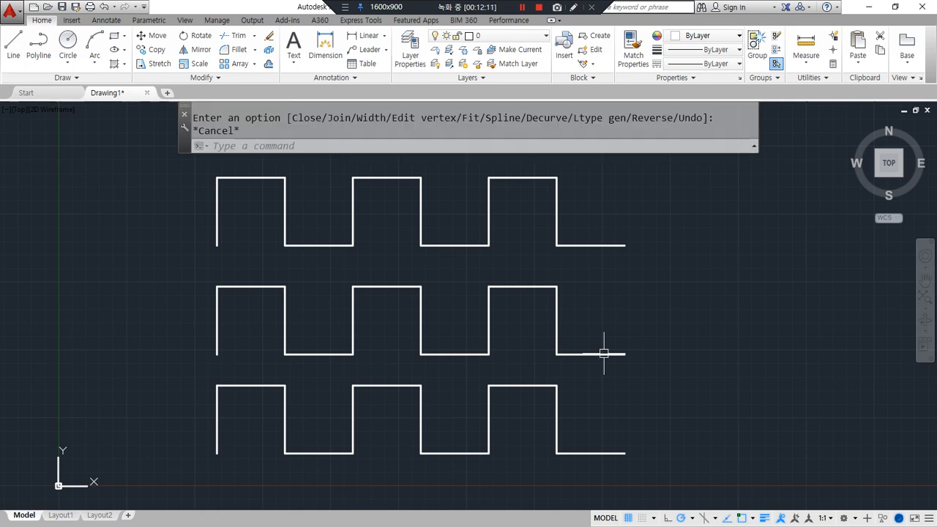
- Switch to the browser and examine the wall sections, brick dimensions and bricklaying information in the article 벽의 크기와 단면
key("alt+Tab")
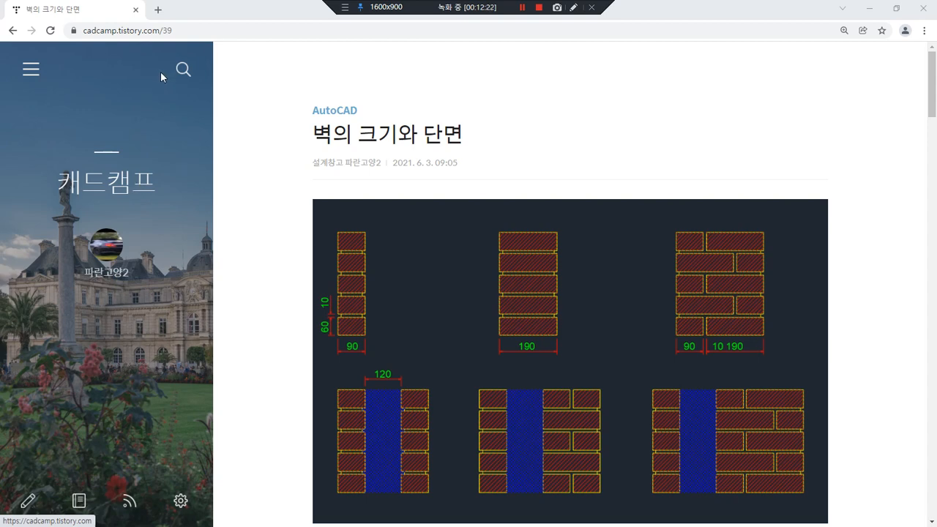
key("ctrl+alt+d")
left_click_drag(149, 34, 178, 41)
key("Escape")
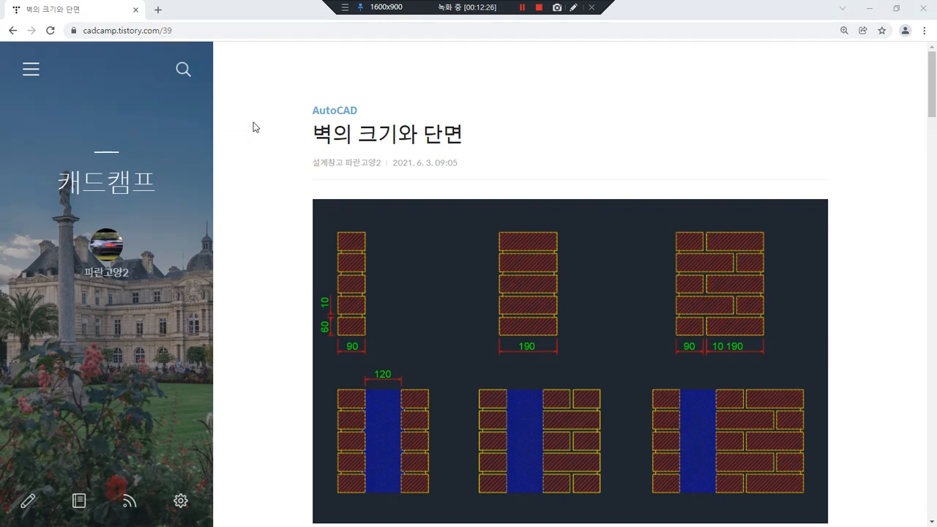
scroll(252, 126, "down", 4)
scroll(253, 124, "up", 4)
key("ctrl+alt+d")
mouse_move(308, 165)
left_mouse_down()
mouse_move(541, 158)
mouse_move(762, 393)
mouse_move(481, 449)
mouse_move(473, 180)
left_mouse_up()
key("Escape")
scroll(414, 242, "down", 3)
scroll(410, 241, "down", 3)
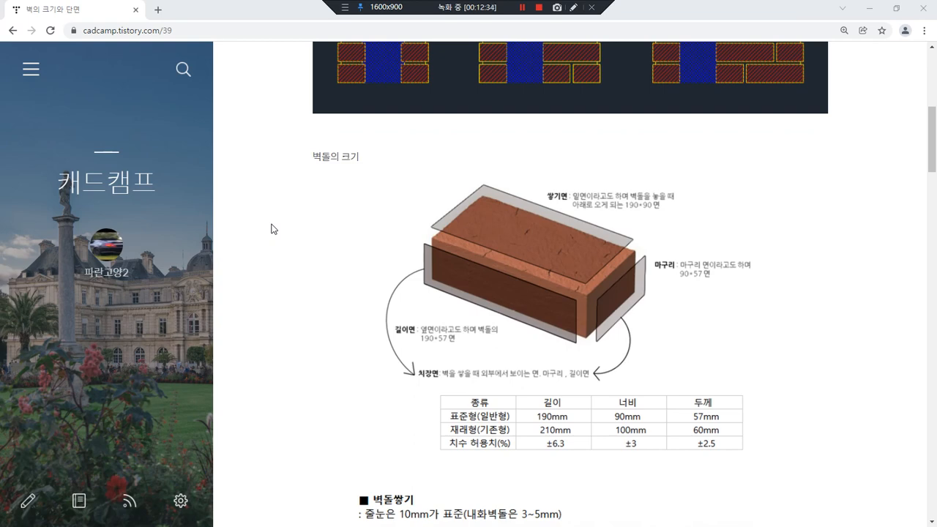
scroll(332, 228, "down", 1)
scroll(332, 229, "up", 1)
scroll(355, 243, "down", 1)
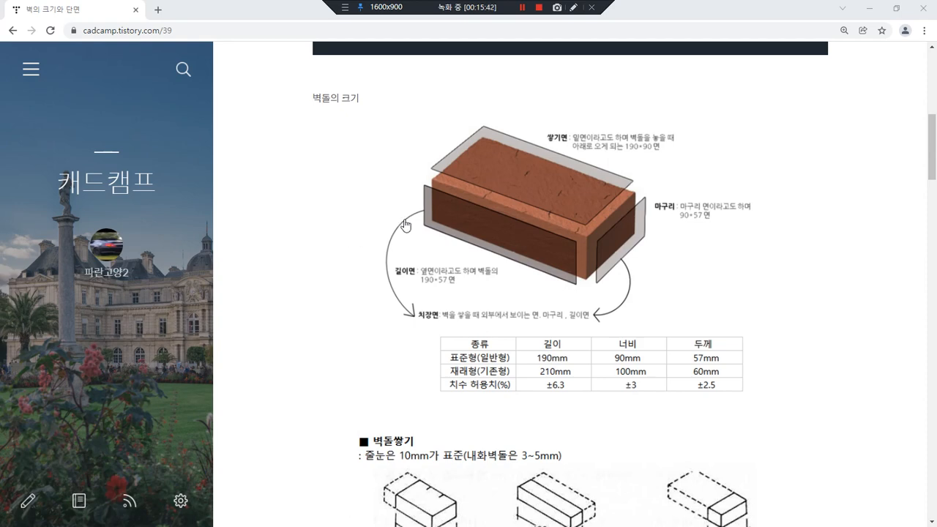
- Examine the cut brick types, the 길이쌓기 and 마구리쌓기 layouts, and the bond types from 영식쌓기 to 미식쌓기 in the article
scroll(285, 381, "down", 3)
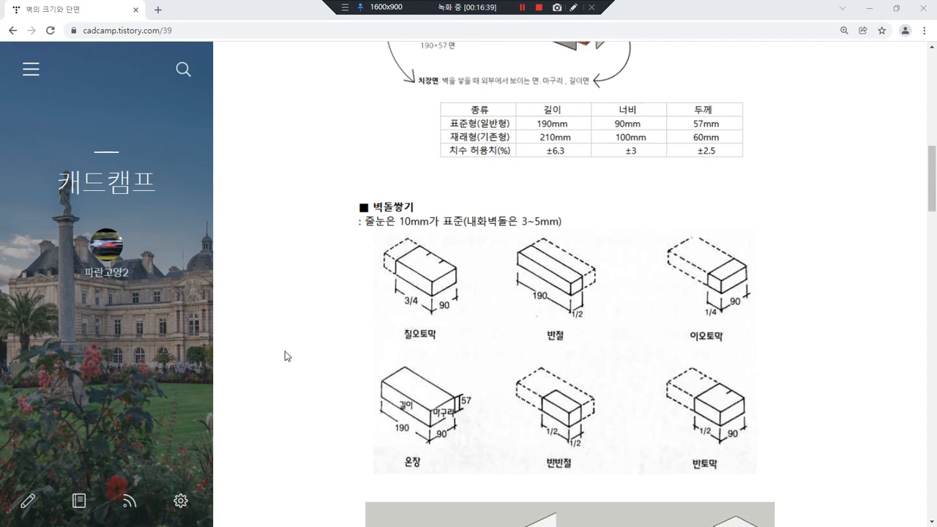
scroll(300, 315, "down", 5)
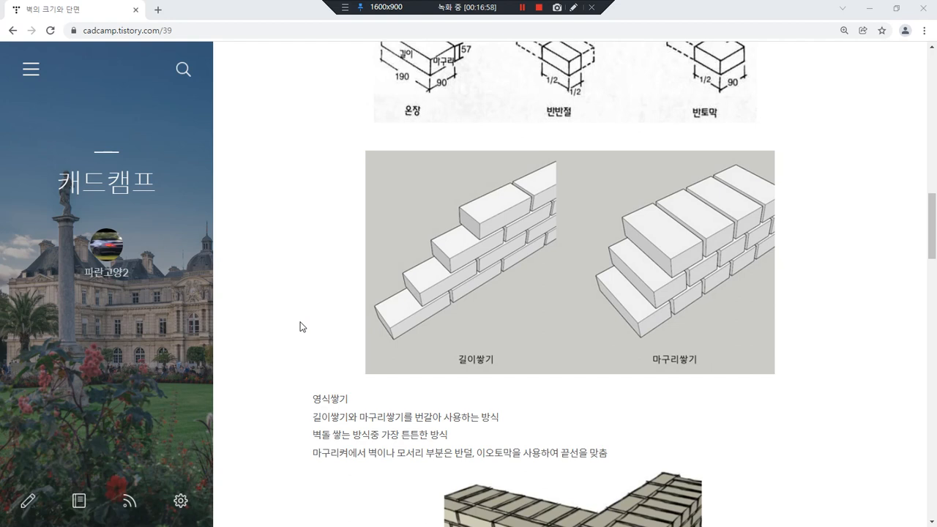
scroll(300, 327, "down", 4)
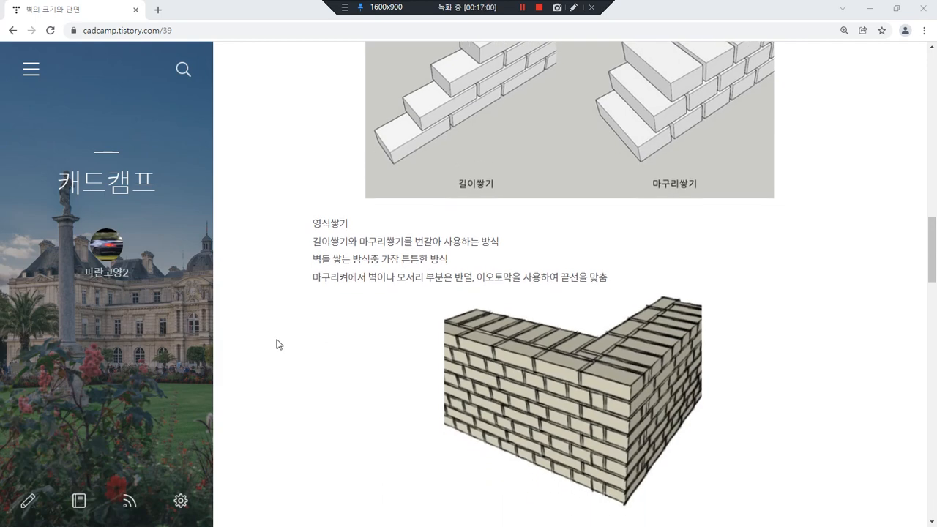
scroll(279, 338, "down", 6)
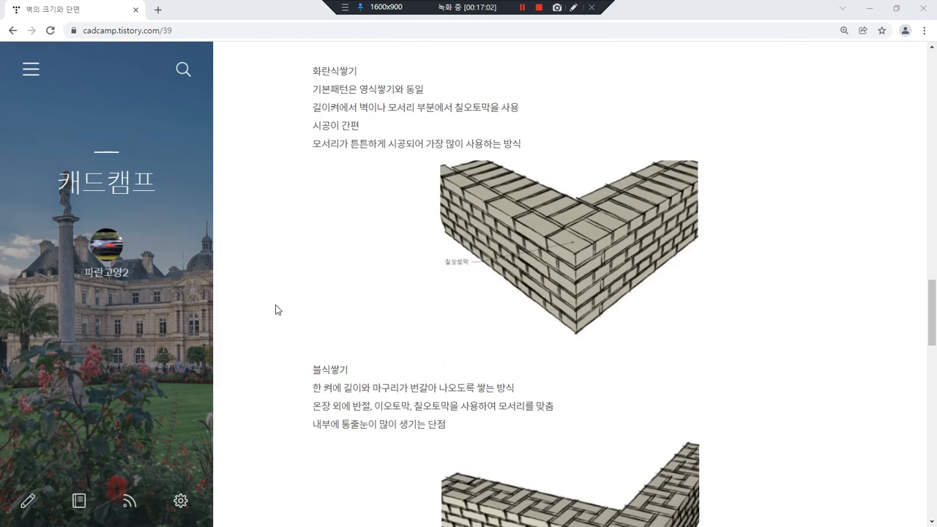
scroll(275, 304, "down", 3)
scroll(275, 305, "down", 3)
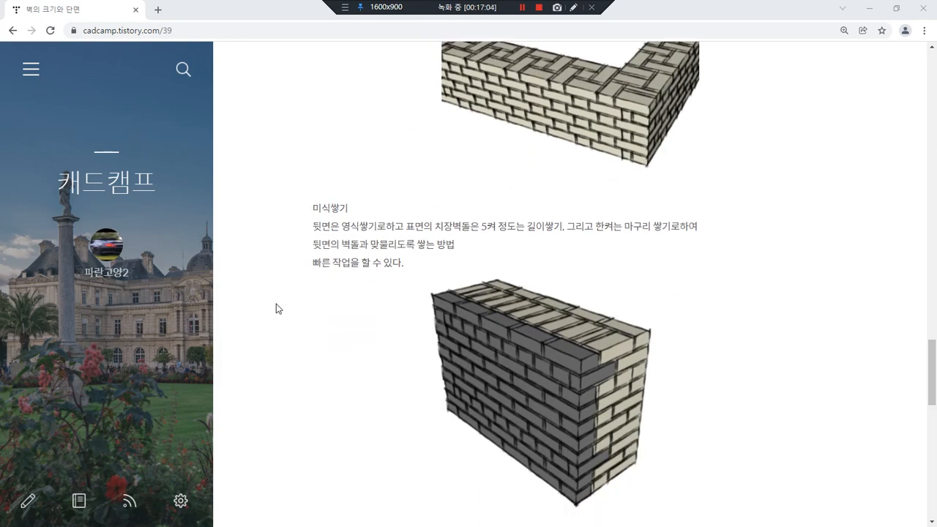
scroll(275, 307, "down", 1)
scroll(276, 308, "up", 8)
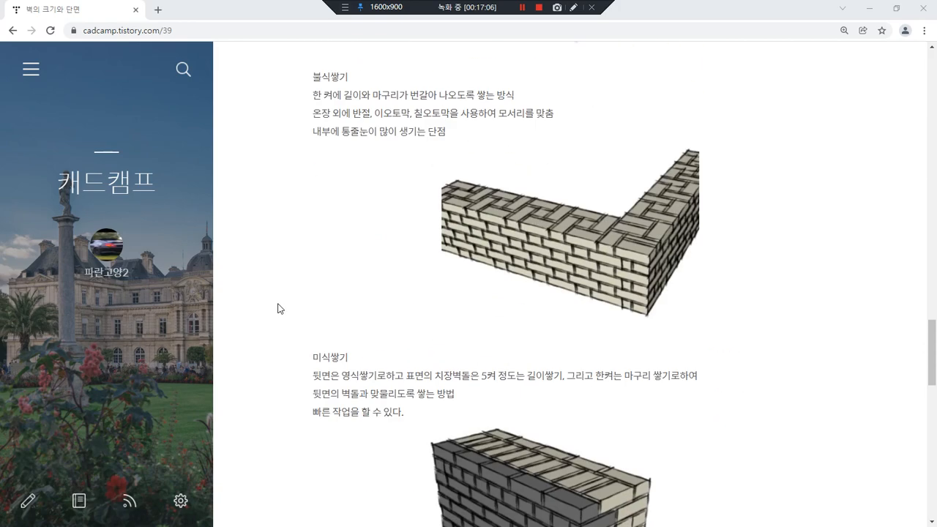
scroll(272, 278, "up", 5)
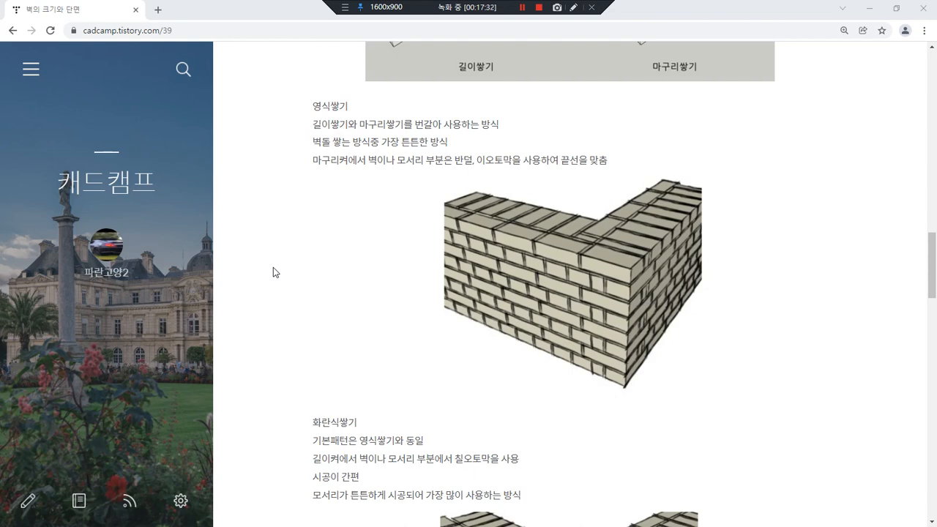
- Under 영식쌓기, underline the sentence 벽돌 쌓는 방식중 가장 튼튼한 방식 and mark alternating courses on the wall picture
left_click(320, 144)
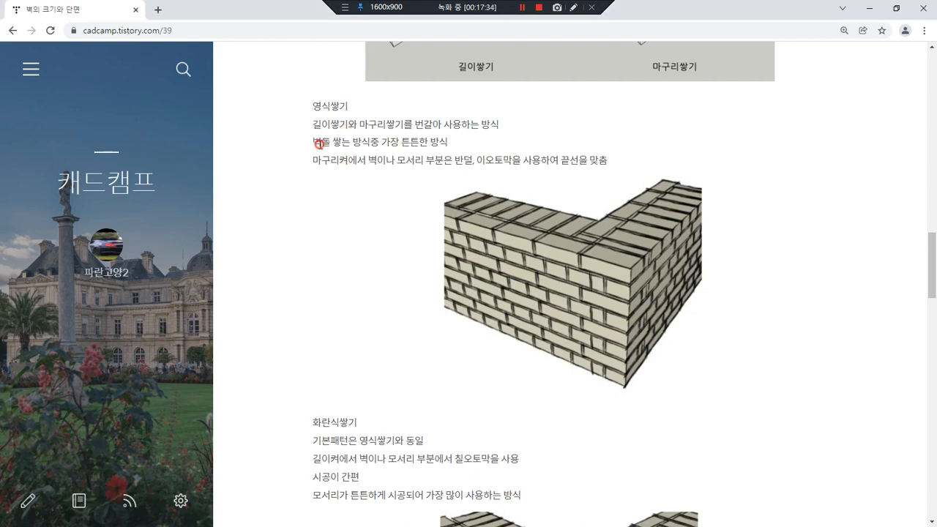
left_click_drag(319, 145, 420, 143)
left_click(437, 142)
mouse_move(605, 369)
left_mouse_down()
mouse_move(535, 352)
mouse_move(505, 315)
left_mouse_up()
left_click(560, 342)
left_click(556, 312)
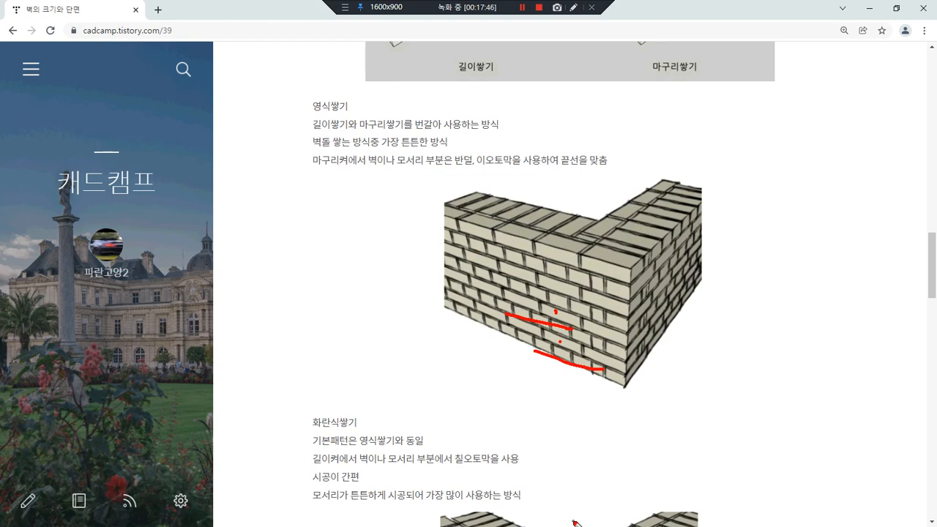
- Compare the bond type illustrations and mark the corner bricks on the 화란식쌓기 wall picture
scroll(400, 429, "down", 5)
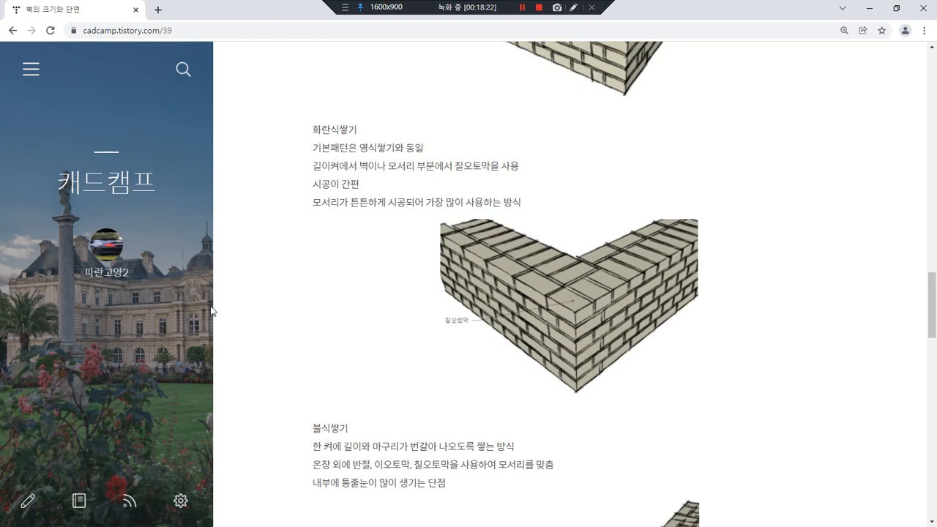
scroll(236, 320, "down", 7)
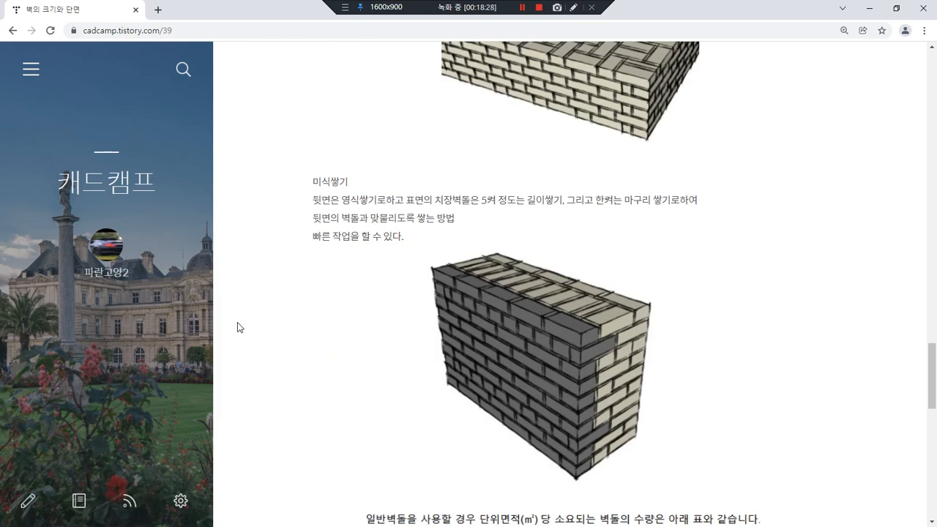
scroll(237, 322, "up", 8)
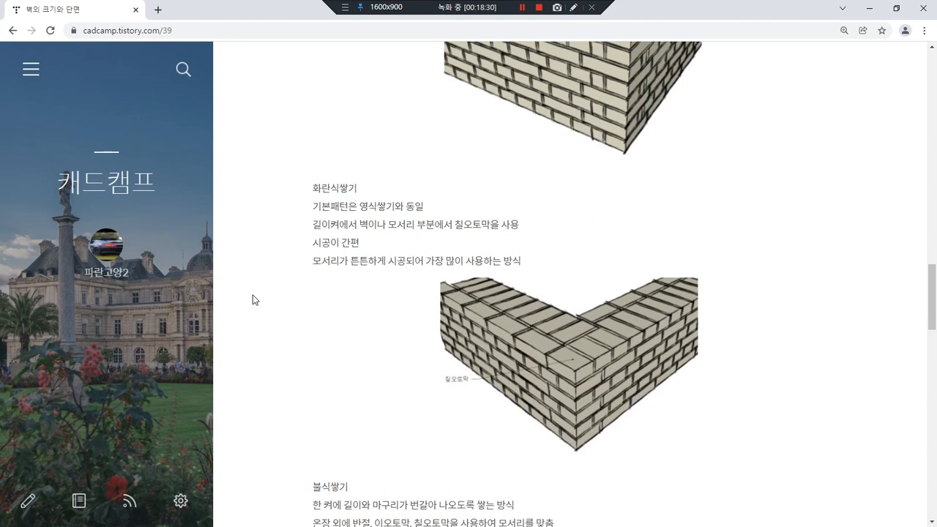
scroll(253, 300, "up", 5)
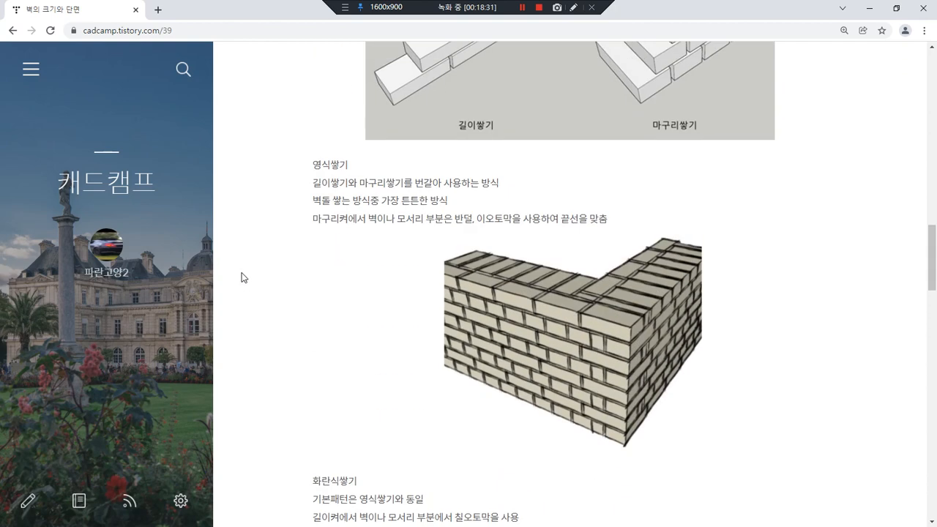
scroll(260, 227, "down", 1)
scroll(260, 227, "down", 3)
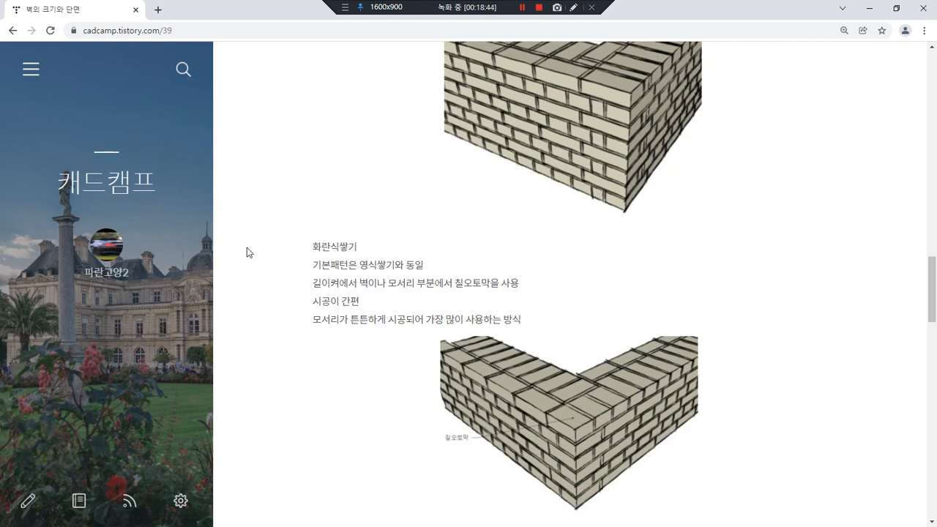
scroll(279, 248, "down", 1)
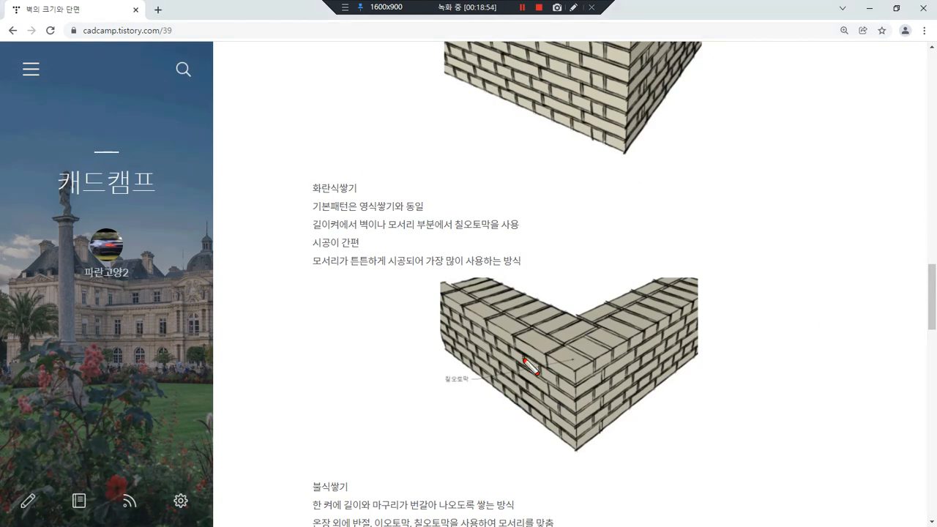
mouse_move(585, 380)
left_mouse_down()
mouse_move(597, 374)
mouse_move(582, 380)
mouse_move(557, 359)
mouse_move(594, 375)
mouse_move(561, 378)
mouse_move(595, 355)
left_mouse_up()
mouse_move(602, 402)
left_mouse_down()
mouse_move(575, 317)
mouse_move(608, 374)
left_mouse_up()
- Trace two lines along the upper face of the short wing in the 영식쌓기 wall picture
scroll(589, 330, "up", 3)
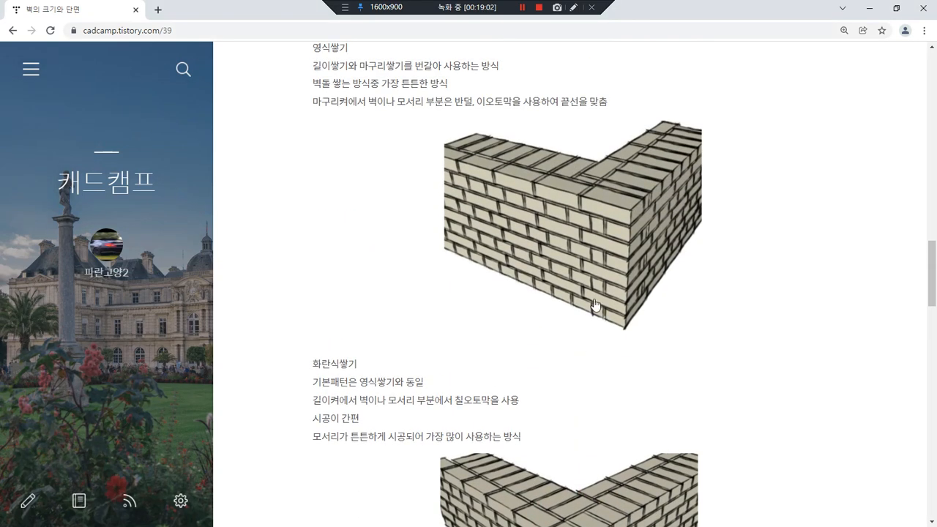
mouse_move(647, 139)
left_mouse_down()
mouse_move(612, 177)
mouse_move(575, 198)
left_mouse_up()
left_click_drag(685, 158, 618, 216)
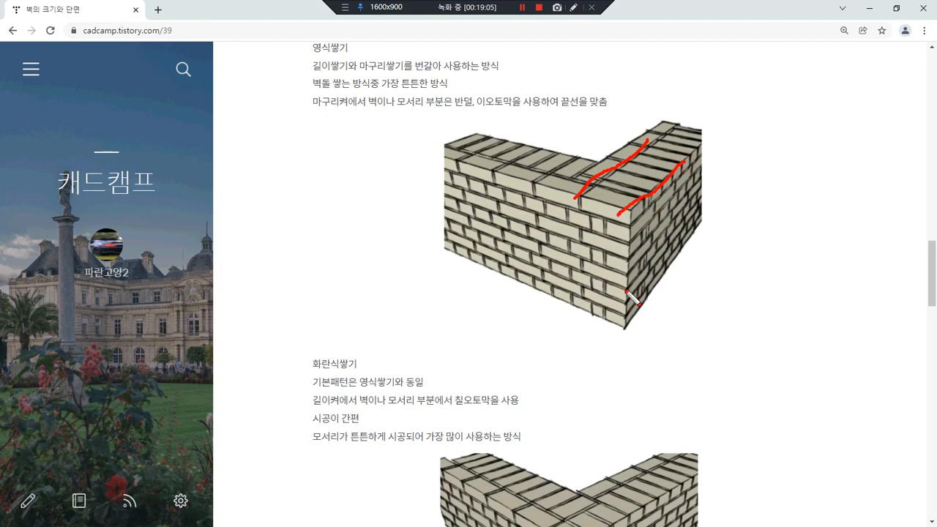
- Circle the 칠오토막 corner brick in the 화란식쌓기 picture, underline the sentence about sturdy corners, and clear the marks
scroll(617, 292, "down", 1)
scroll(610, 285, "down", 2)
mouse_move(628, 307)
left_mouse_down()
mouse_move(555, 350)
mouse_move(590, 371)
mouse_move(617, 339)
mouse_move(599, 326)
left_mouse_up()
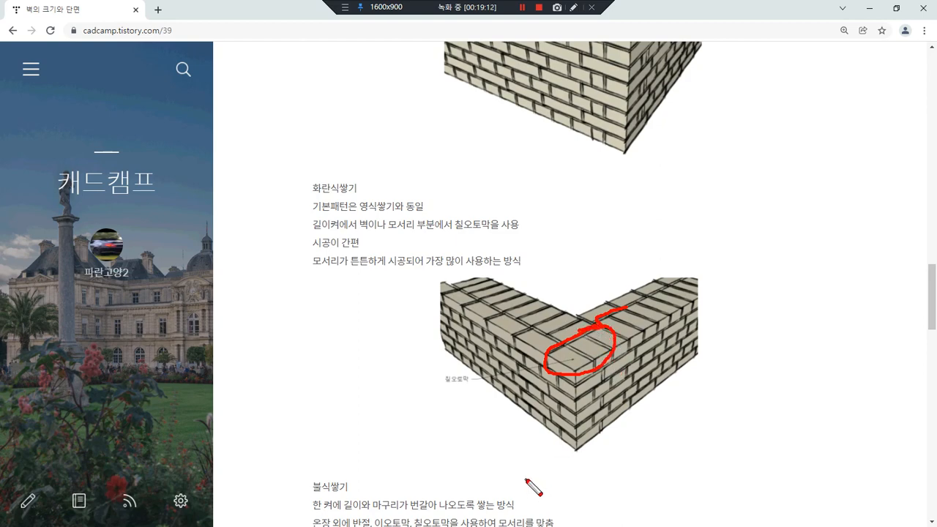
key("Escape")
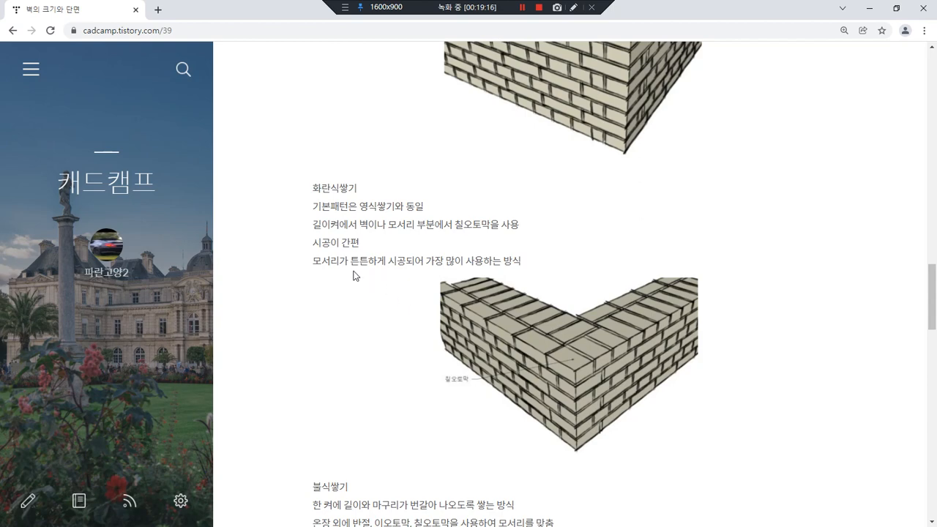
left_click_drag(315, 264, 420, 265)
key("Escape")
- Circle three brick groups along the upper face of the 불식쌓기 wall picture and undo the circles
scroll(394, 355, "down", 1)
scroll(394, 355, "down", 5)
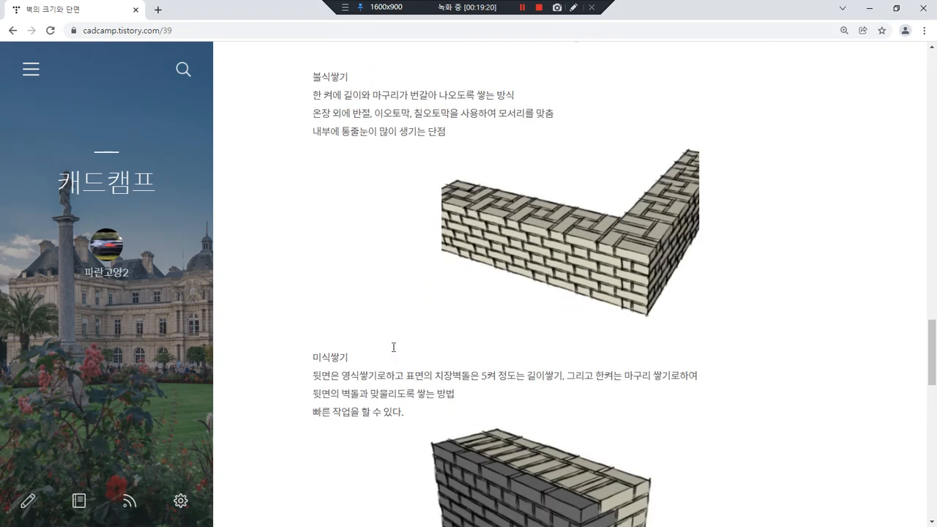
scroll(393, 350, "up", 1)
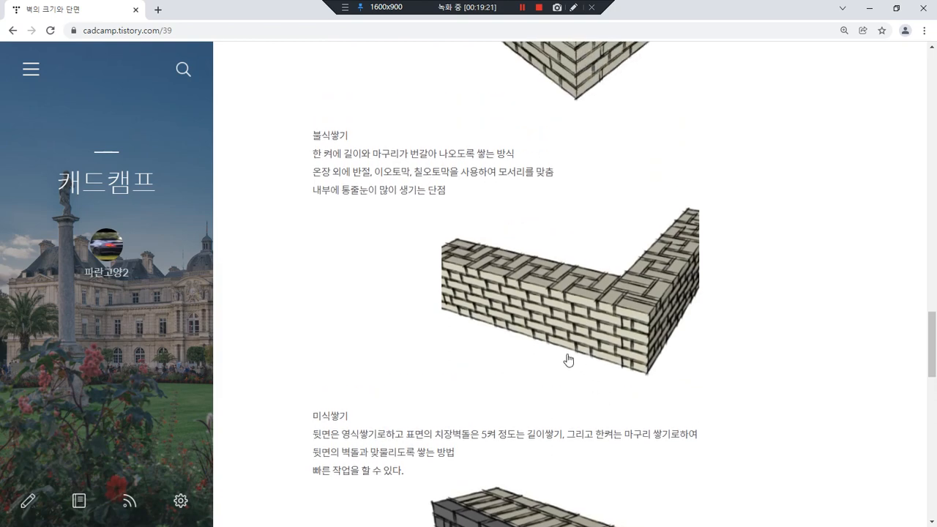
mouse_move(568, 290)
left_mouse_down()
mouse_move(585, 296)
mouse_move(596, 277)
mouse_move(573, 292)
mouse_move(543, 255)
mouse_move(525, 281)
mouse_move(489, 254)
left_mouse_up()
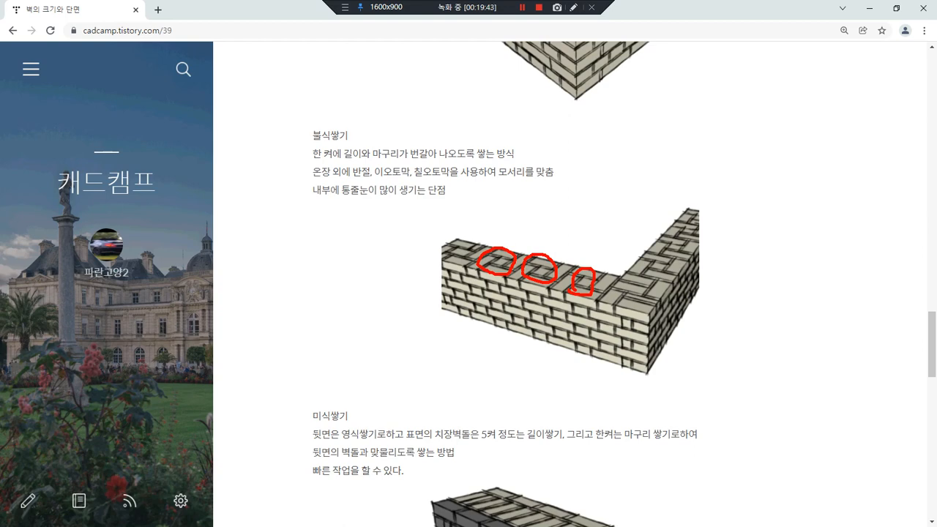
key("ctrl+z")
key("ctrl+z")
key("ctrl+z")
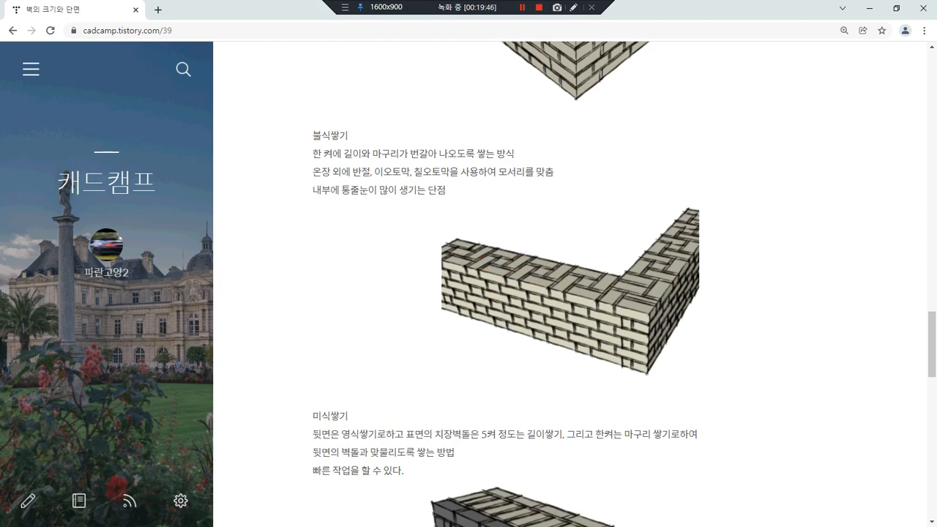
- Underline 통줄눈이 많이 생기는 under 불식쌓기, trace four joints across the wall's upper face, and clear the marks
left_click_drag(424, 197, 335, 198)
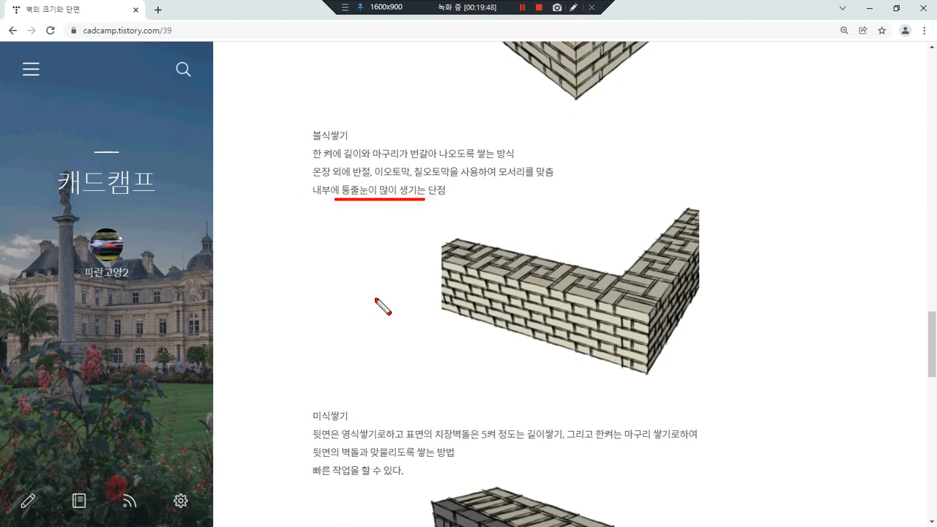
left_click_drag(578, 265, 551, 293)
left_click_drag(615, 273, 597, 301)
left_click_drag(533, 255, 507, 276)
left_click_drag(495, 245, 462, 267)
key("Escape")
- Draw an arrow pointing at the rear brickwork in the 미식쌓기 wall picture and clear the marks
scroll(348, 293, "down", 3)
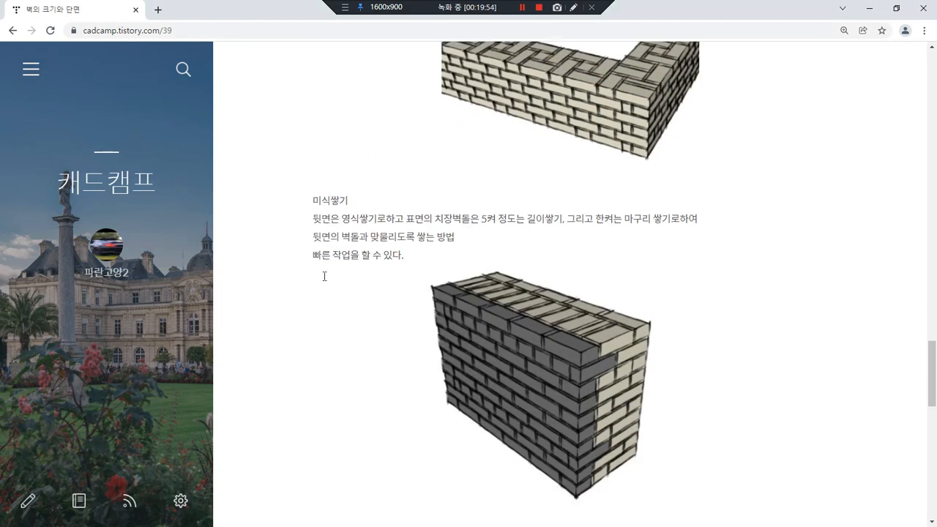
scroll(324, 276, "down", 1)
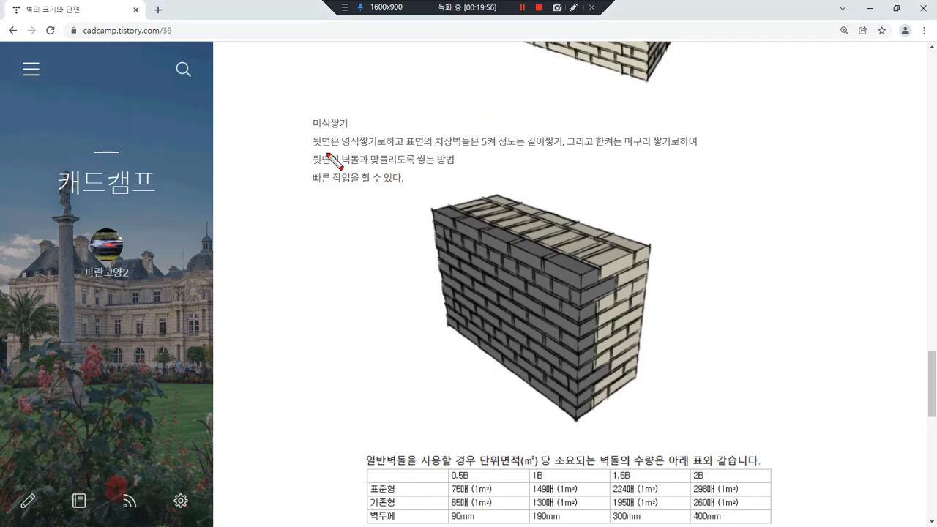
mouse_move(690, 199)
left_mouse_down()
mouse_move(641, 225)
mouse_move(629, 214)
left_mouse_up()
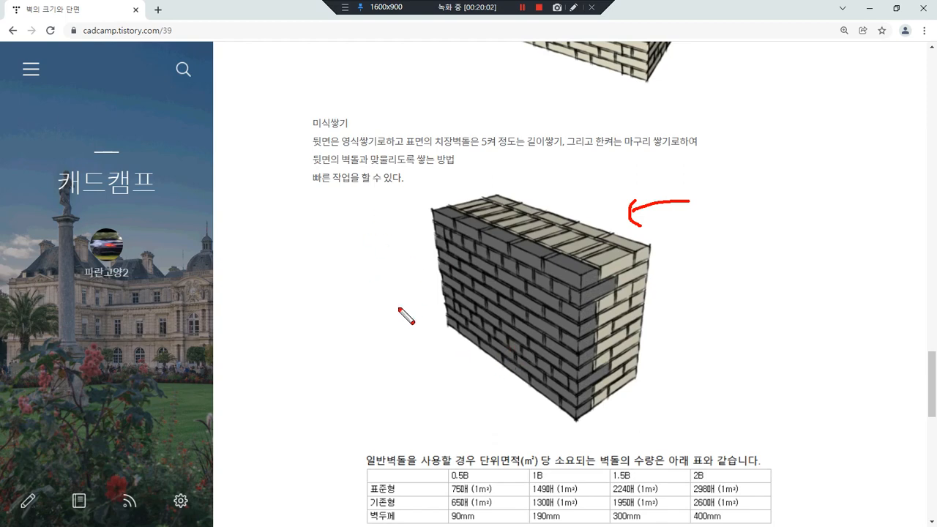
mouse_move(353, 196)
left_mouse_down()
mouse_move(372, 194)
mouse_move(358, 210)
left_mouse_up()
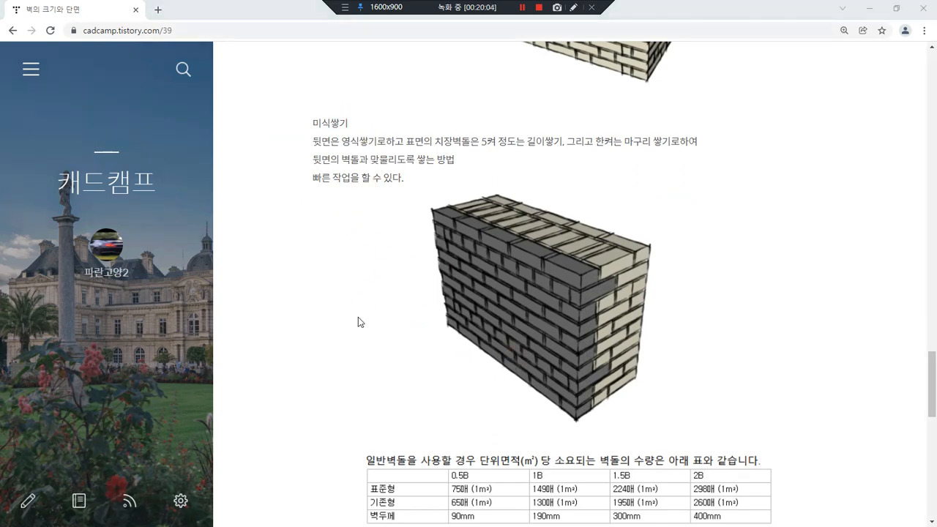
- Return to the wall section drawing, circle the dimensions of the 90, 190 and 90-10-190 sections, and clear the marks
scroll(367, 358, "up", 5)
scroll(390, 369, "up", 15)
scroll(389, 366, "up", 8)
scroll(389, 366, "up", 3)
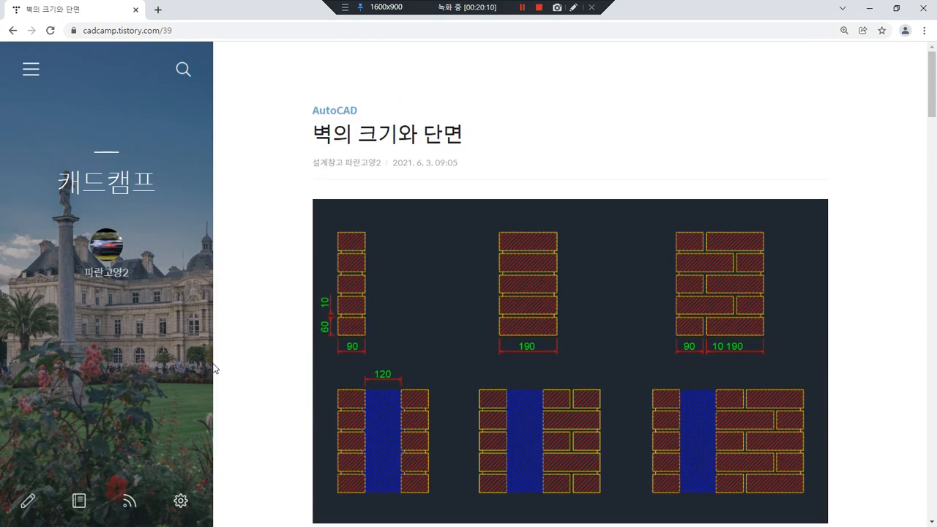
mouse_move(365, 361)
left_mouse_down()
mouse_move(327, 326)
mouse_move(375, 317)
left_mouse_up()
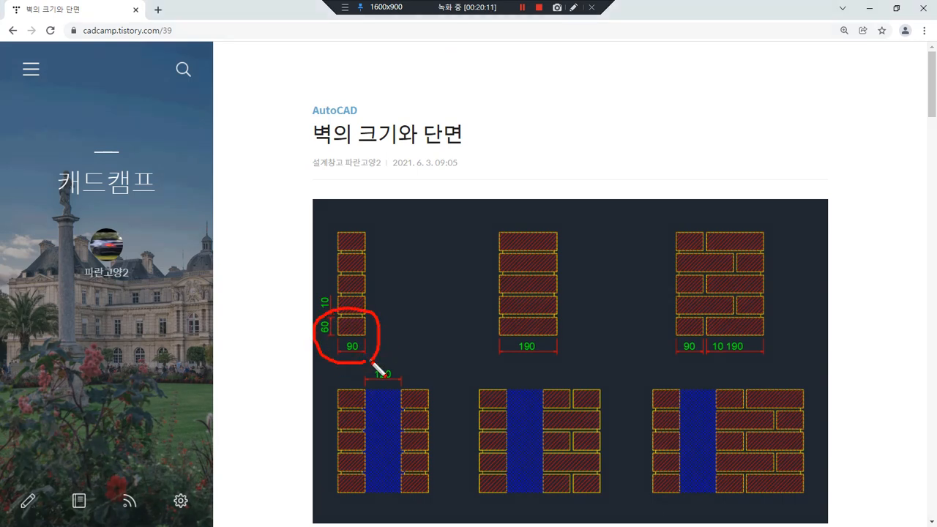
mouse_move(555, 363)
left_mouse_down()
mouse_move(574, 329)
mouse_move(574, 350)
left_mouse_up()
mouse_move(725, 368)
left_mouse_down()
mouse_move(673, 339)
mouse_move(731, 322)
left_mouse_up()
key("Escape")
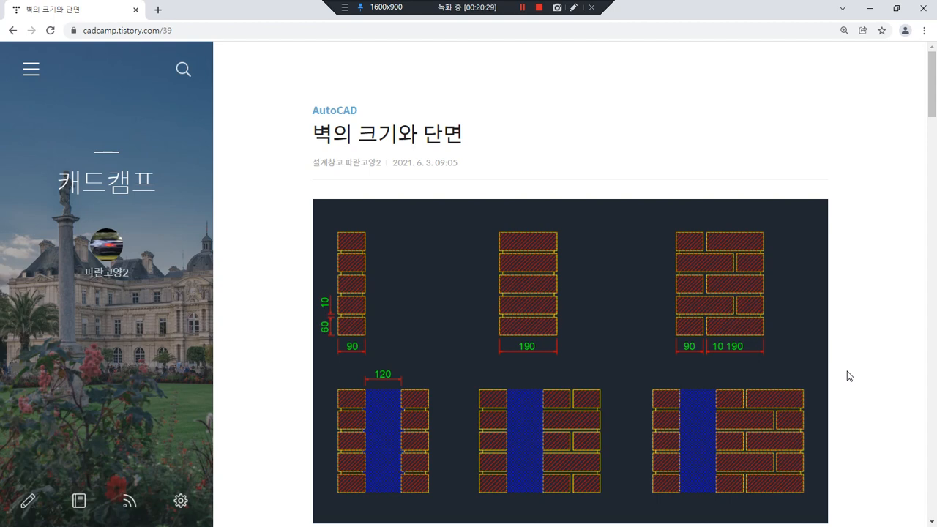
- Draw an arrow pointing at the 190 wall section and a loop around the 90-10-190 wall section
key("ctrl+alt+d")
left_click_drag(521, 168, 529, 202)
mouse_move(508, 188)
left_mouse_down()
mouse_move(520, 202)
mouse_move(545, 183)
left_mouse_up()
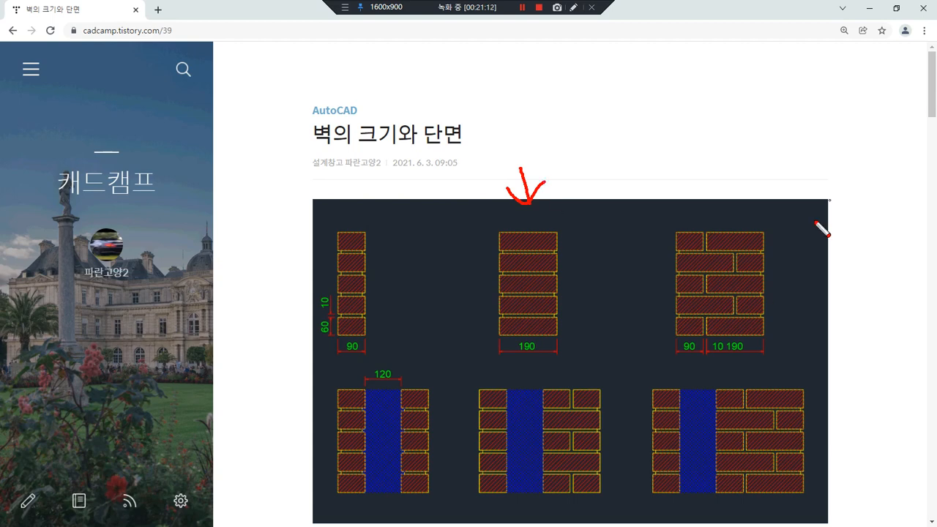
mouse_move(747, 381)
left_mouse_down()
mouse_move(722, 233)
mouse_move(780, 374)
left_mouse_up()
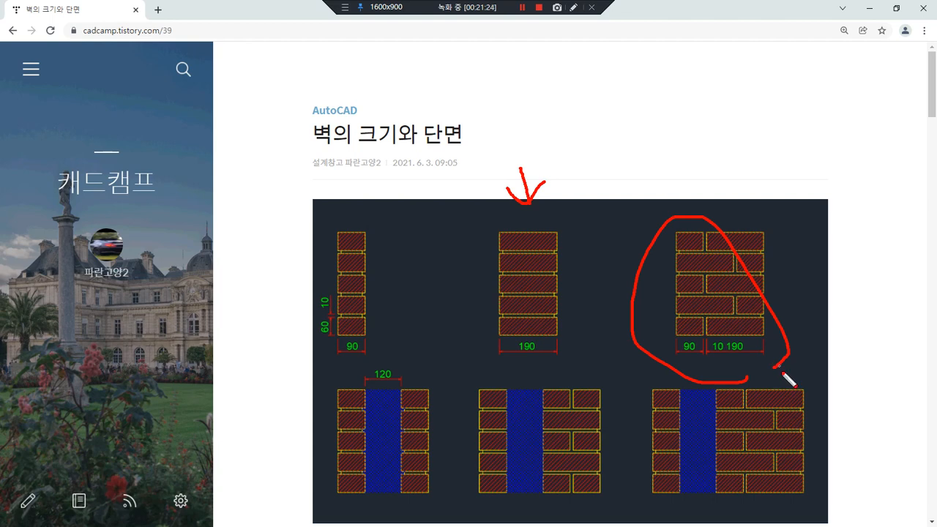
- Clear the marks and mark the blue 120 layer between the two 90 brick walls
scroll(741, 415, "down", 2)
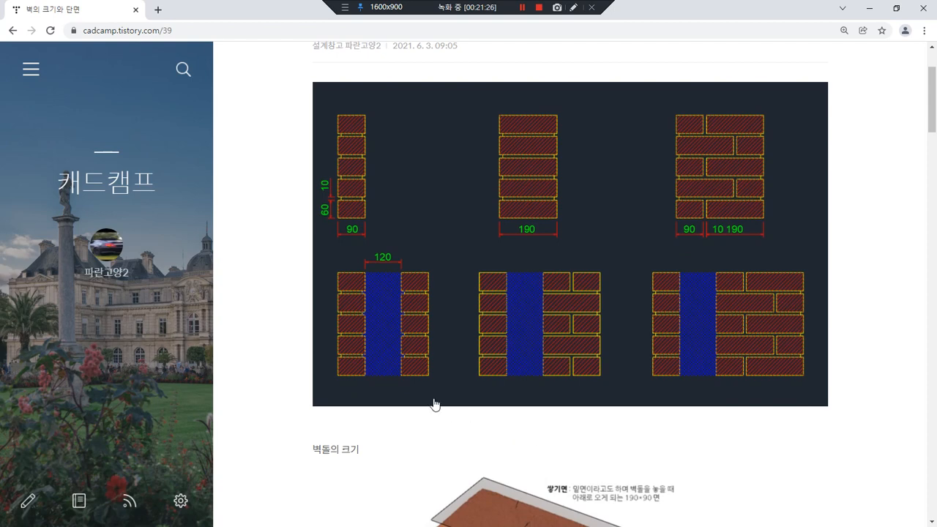
left_click_drag(379, 246, 379, 288)
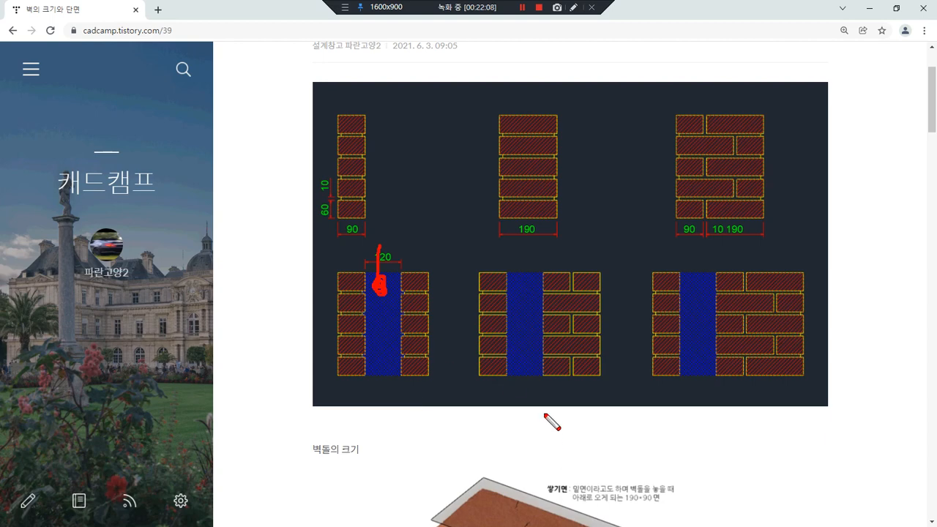
- Draw a loop around the lower middle cavity wall section and an arrow pointing at it
mouse_move(535, 397)
left_mouse_down()
mouse_move(452, 343)
mouse_move(518, 267)
left_mouse_up()
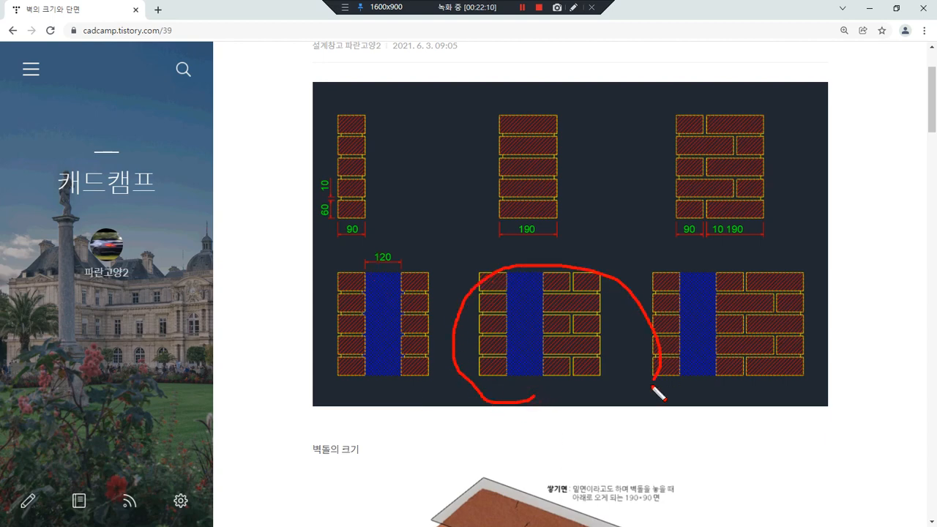
mouse_move(471, 402)
left_mouse_down()
mouse_move(446, 322)
mouse_move(560, 256)
mouse_move(620, 370)
mouse_move(487, 399)
mouse_move(533, 454)
mouse_move(527, 400)
mouse_move(560, 427)
left_mouse_up()
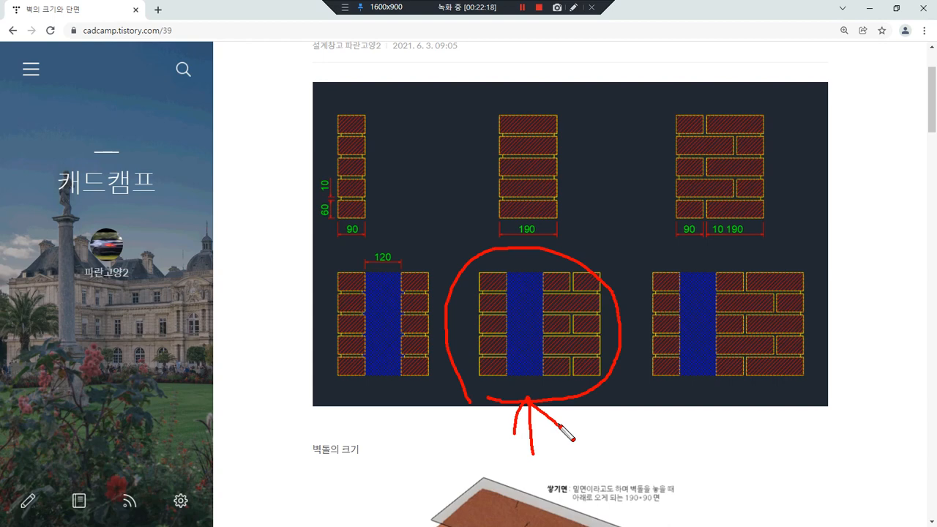
- Mark the layer boundaries of the lower middle wall section, loop the 190 section above it, and clear the marks
left_click_drag(460, 325, 440, 289)
left_click_drag(477, 252, 478, 331)
mouse_move(512, 282)
left_mouse_down()
mouse_move(517, 310)
mouse_move(529, 278)
left_mouse_up()
left_click_drag(545, 243, 545, 286)
left_click_drag(599, 249, 601, 305)
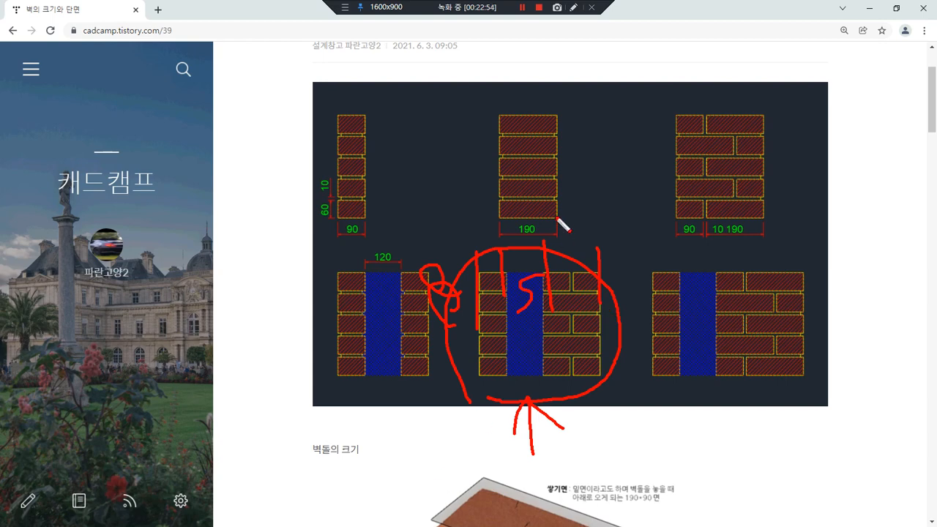
mouse_move(542, 245)
left_mouse_down()
mouse_move(526, 163)
mouse_move(575, 215)
mouse_move(515, 179)
mouse_move(572, 232)
left_mouse_up()
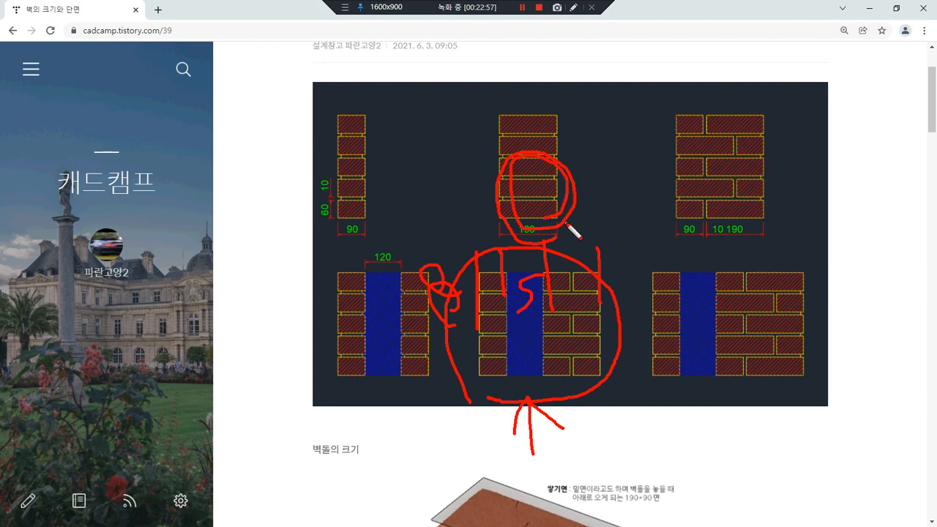
key("Escape")
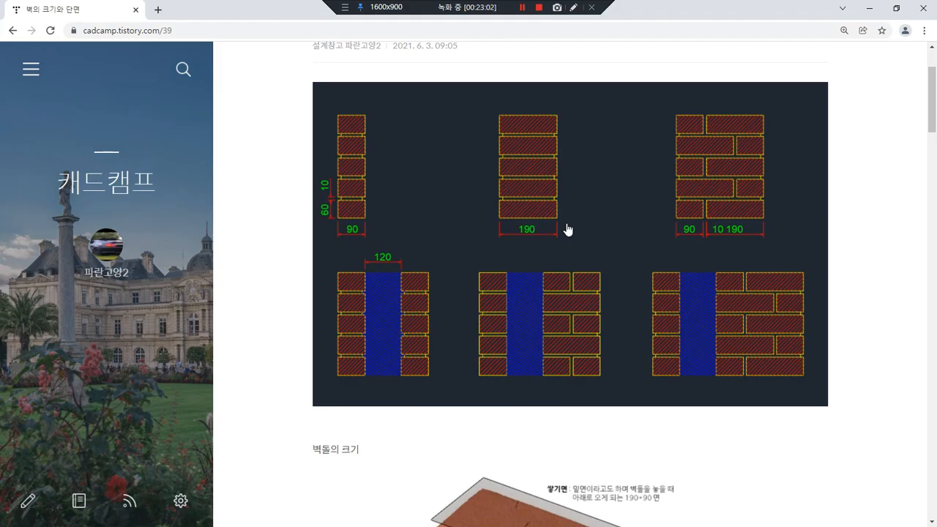
- Switch to AutoCAD and offset the wide rectangle's left edge by 60 into the gap between the two rectangles
key("alt+Tab")
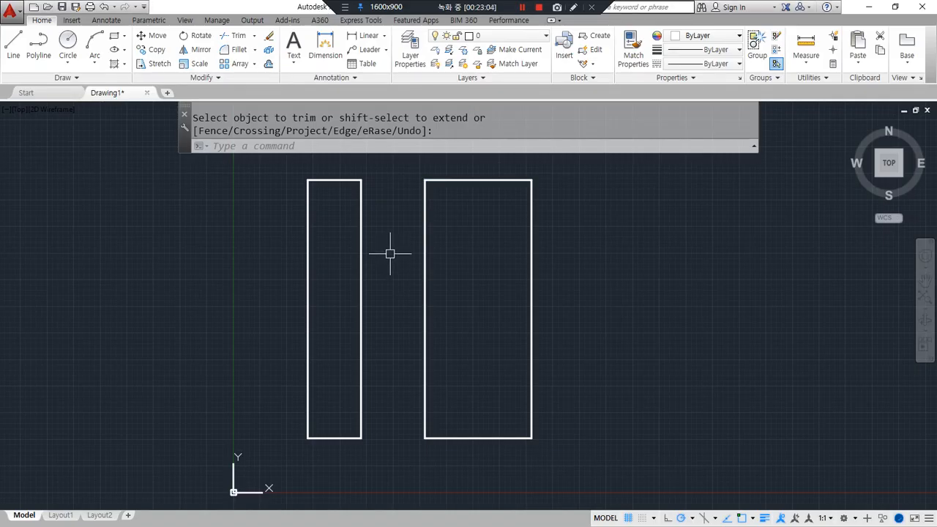
key("Escape")
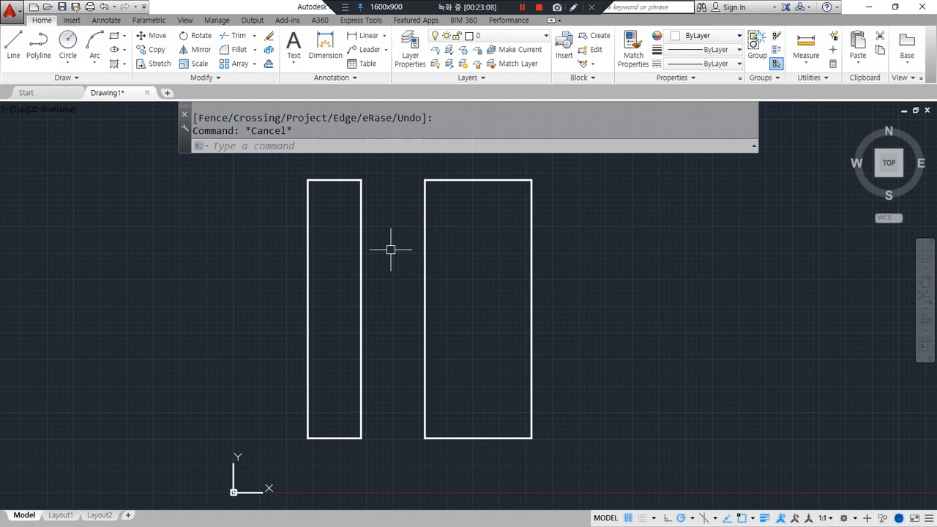
left_click_drag(396, 293, 364, 212)
type("o")
key("Return")
type("60")
key("Return")
left_click(425, 263)
left_click(398, 270)
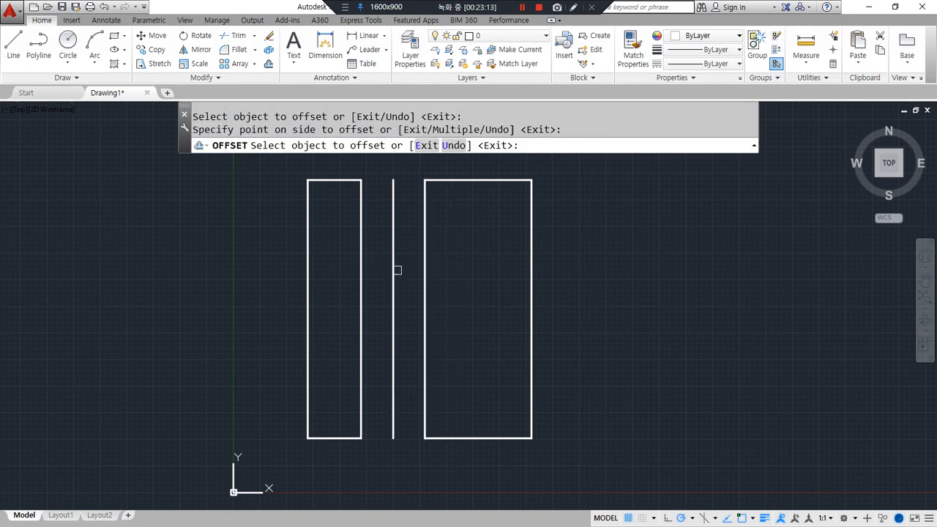
key("Return")
- Create a new layer named DAN and set its color to 3 (green)
left_click(393, 307)
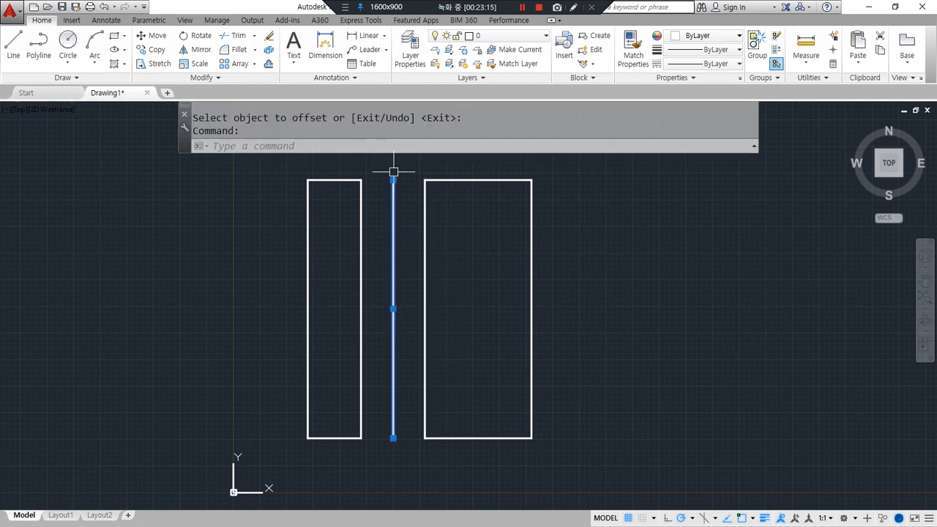
left_click(410, 52)
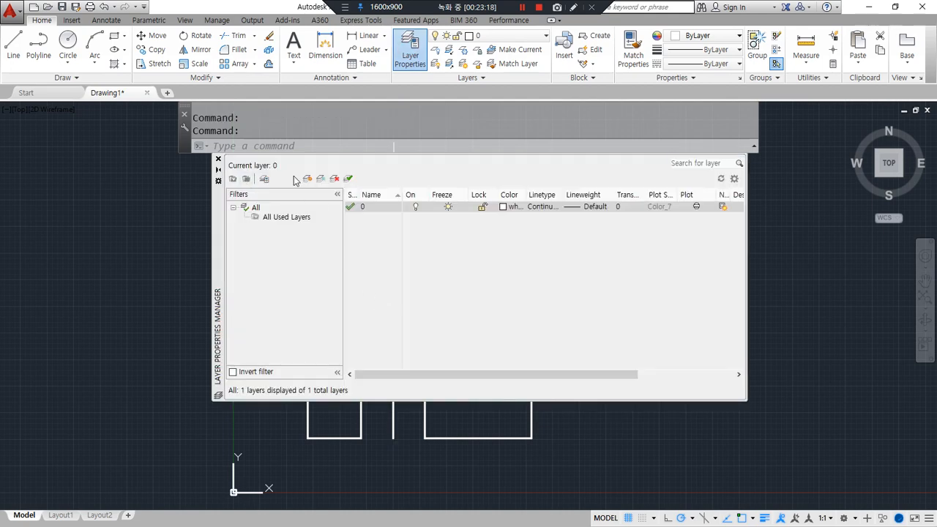
left_click(307, 178)
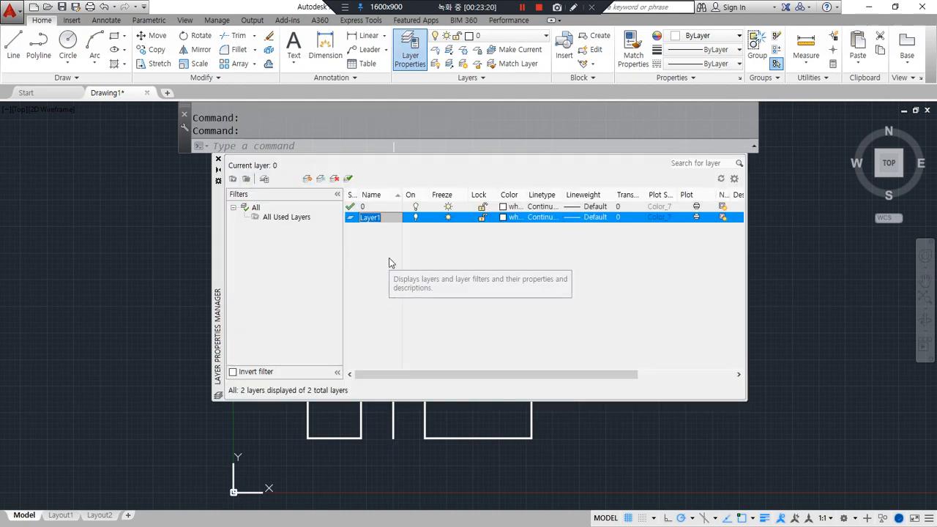
type("DAN")
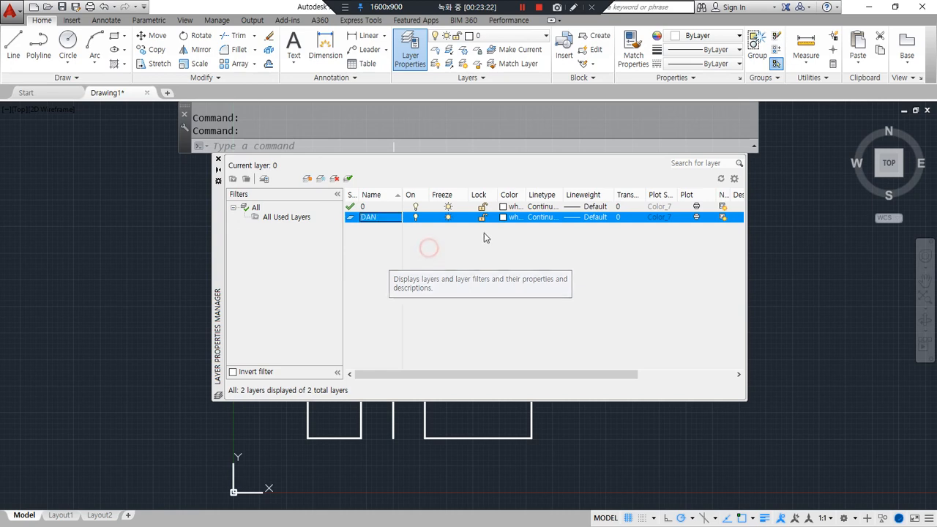
left_click(506, 217)
type("3")
key("Return")
- Load the BATTING linetype, assign it to the DAN layer, and close the layer manager
left_click(542, 218)
left_click(489, 331)
left_click(381, 257)
key("b")
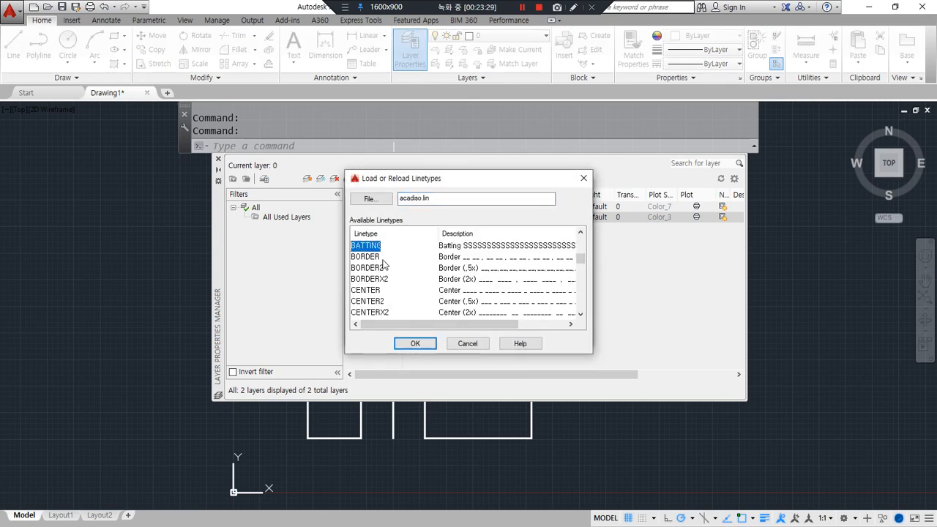
left_click(415, 343)
left_click(359, 237)
left_click(389, 331)
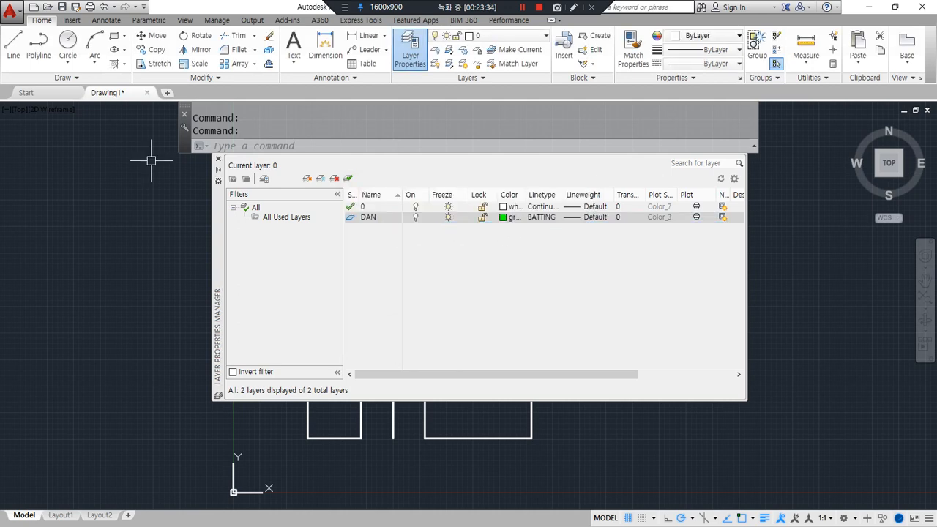
left_click(218, 159)
- Move the centre line between the two rectangles to the DAN layer and deselect it
left_click(394, 261)
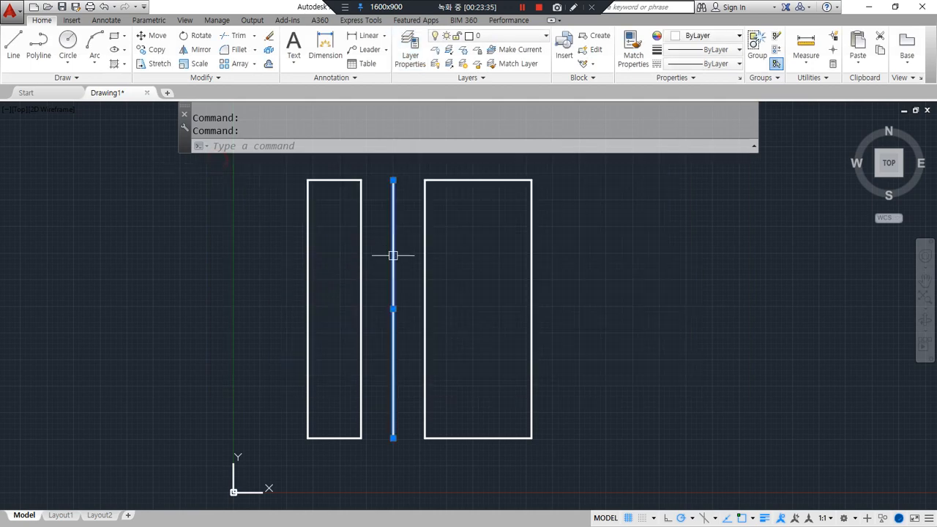
left_click(513, 36)
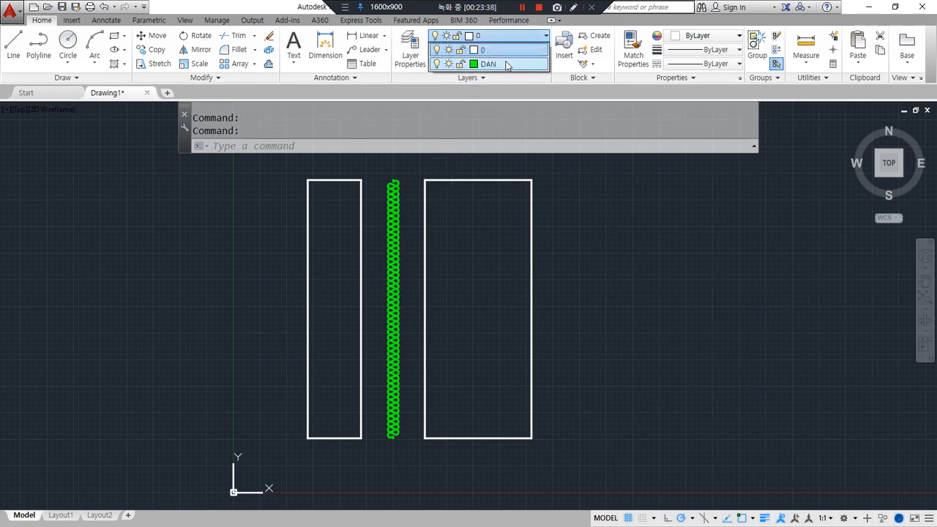
left_click(505, 64)
key("Escape")
- Circle the lower end of the green batting line and sketch a crosshatch over the wide rectangle's lower edge
scroll(403, 497, "up", 4)
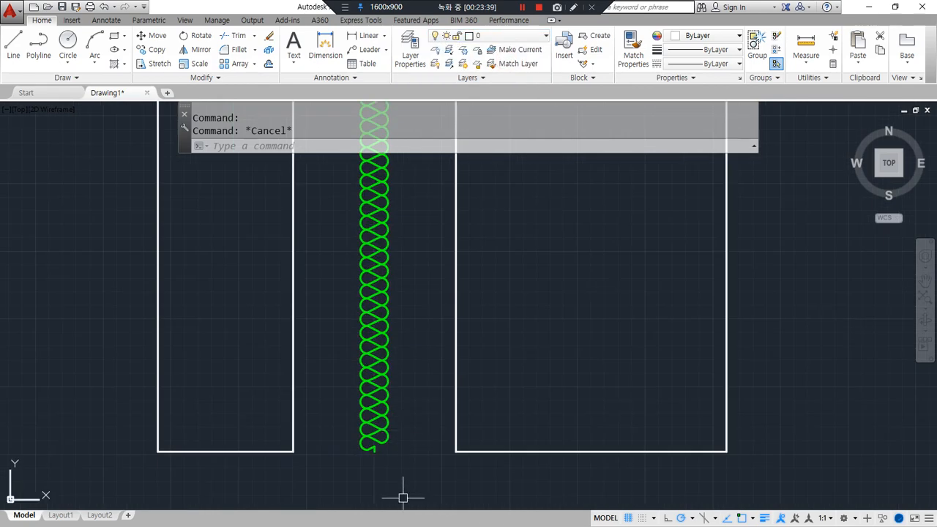
mouse_move(398, 464)
left_mouse_down()
mouse_move(407, 420)
mouse_move(397, 460)
left_mouse_up()
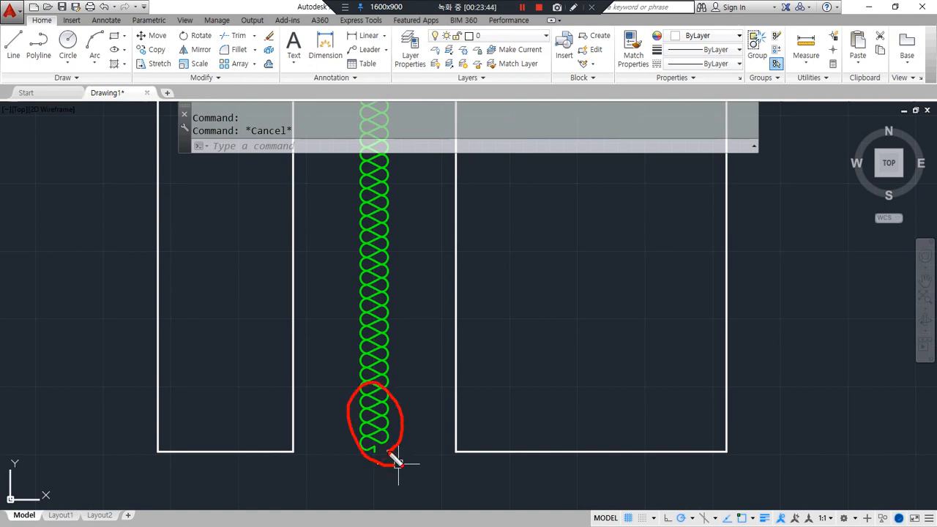
left_click_drag(561, 377, 505, 443)
left_click_drag(591, 370, 534, 447)
left_click_drag(627, 374, 555, 469)
left_click_drag(537, 368, 640, 451)
left_click_drag(491, 399, 584, 450)
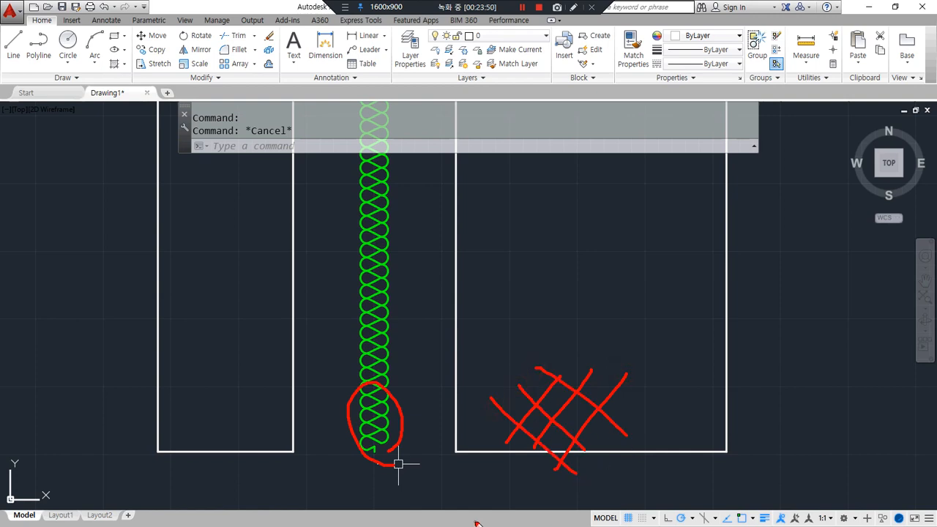
mouse_move(602, 476)
left_mouse_down()
mouse_move(461, 439)
mouse_move(638, 453)
mouse_move(582, 496)
left_mouse_up()
left_click_drag(388, 466, 396, 463)
mouse_move(387, 365)
left_mouse_down()
mouse_move(408, 310)
mouse_move(383, 360)
left_mouse_up()
- Open the properties of the batting line, circle the lower part of its pattern, and clear the mark
left_click(372, 397)
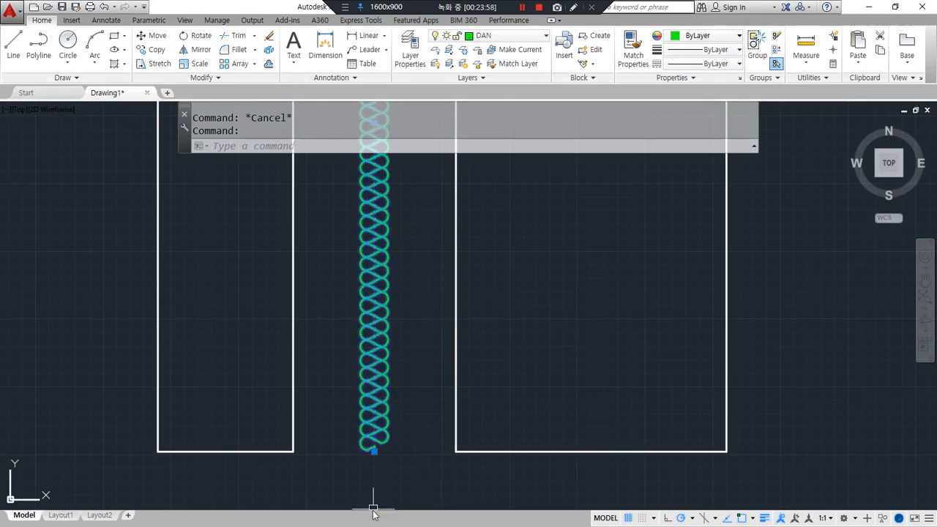
middle_click_drag(393, 412, 560, 416)
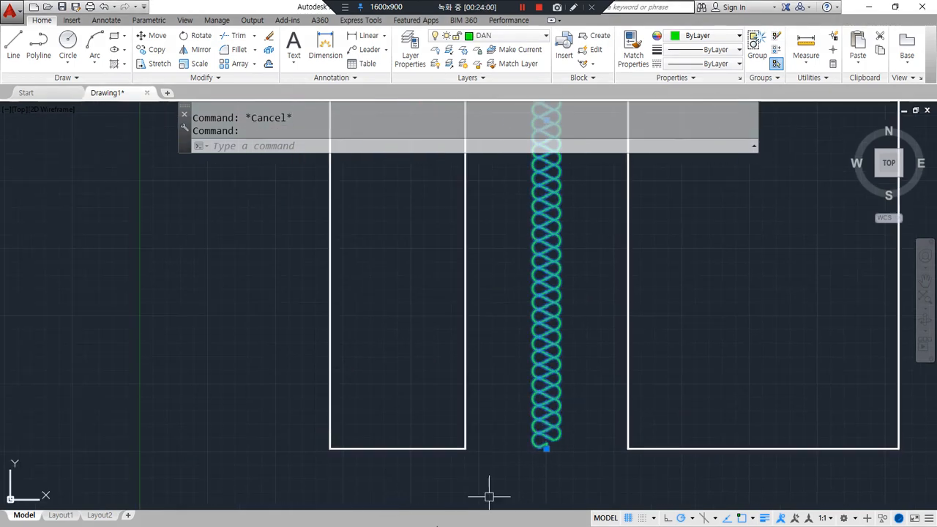
key("ctrl+1")
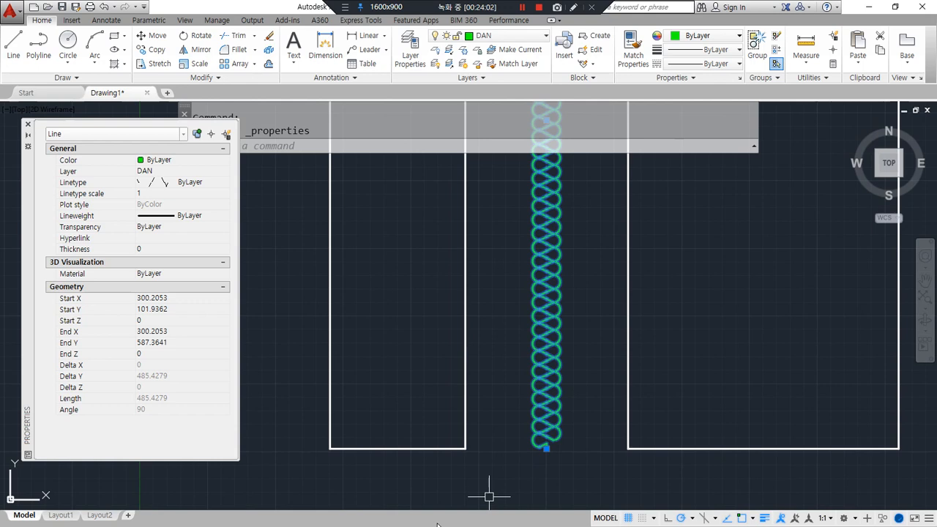
mouse_move(572, 395)
left_mouse_down()
mouse_move(569, 416)
mouse_move(584, 370)
mouse_move(571, 416)
left_mouse_up()
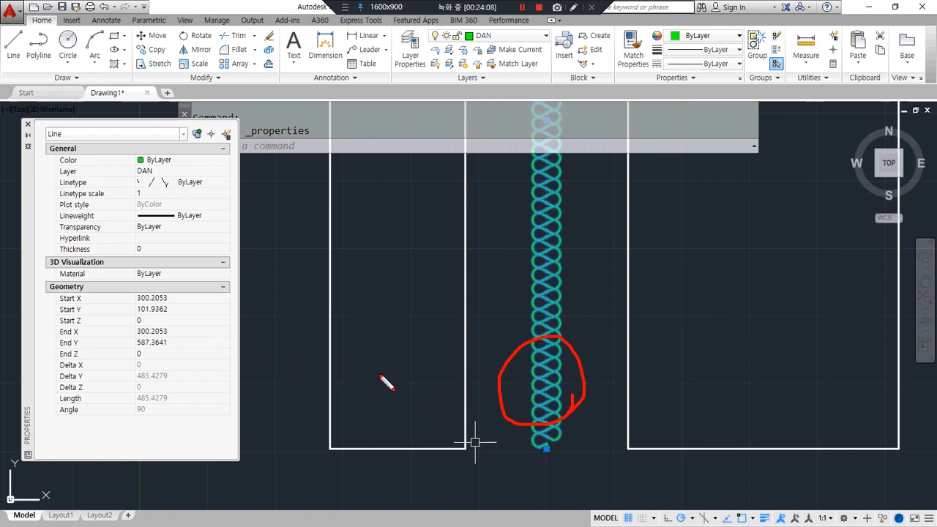
key("Escape")
key("Escape")
- Select the batting line again and underline its Linetype scale property
left_click(547, 444)
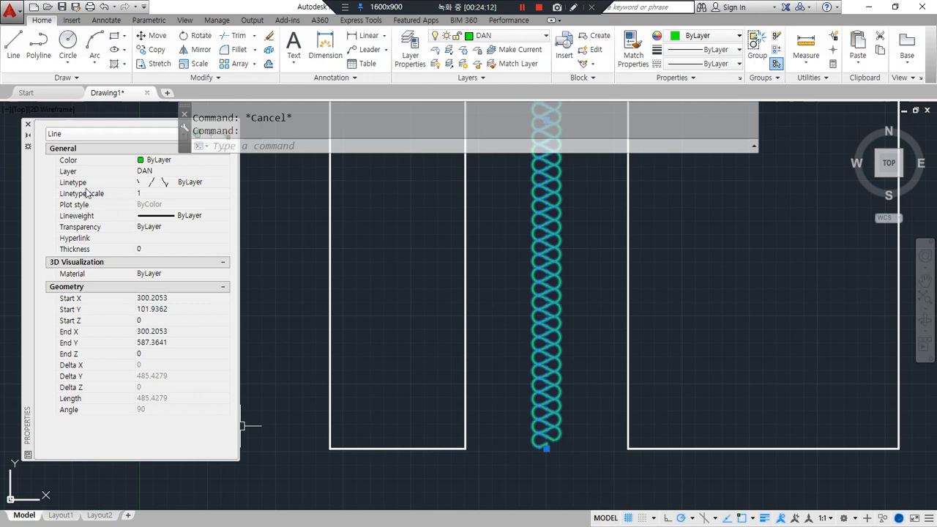
left_click_drag(55, 199, 229, 199)
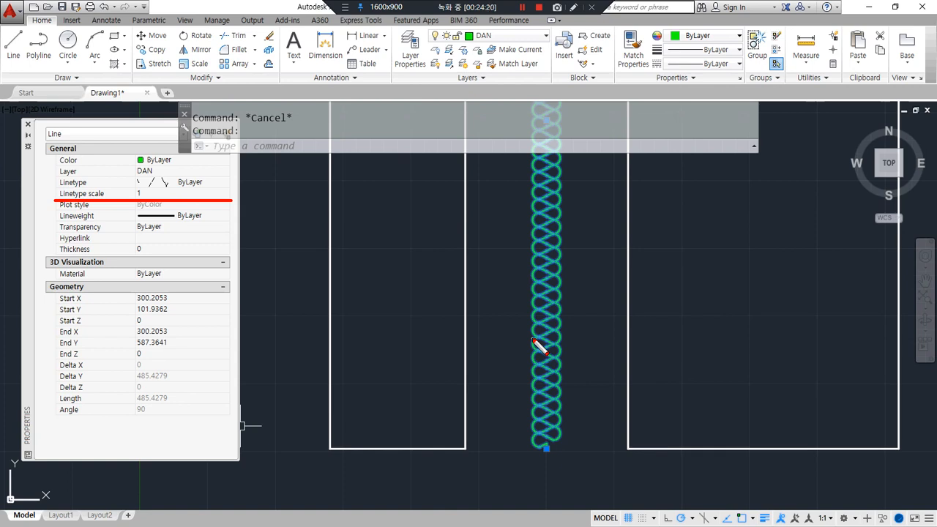
left_click_drag(60, 203, 228, 206)
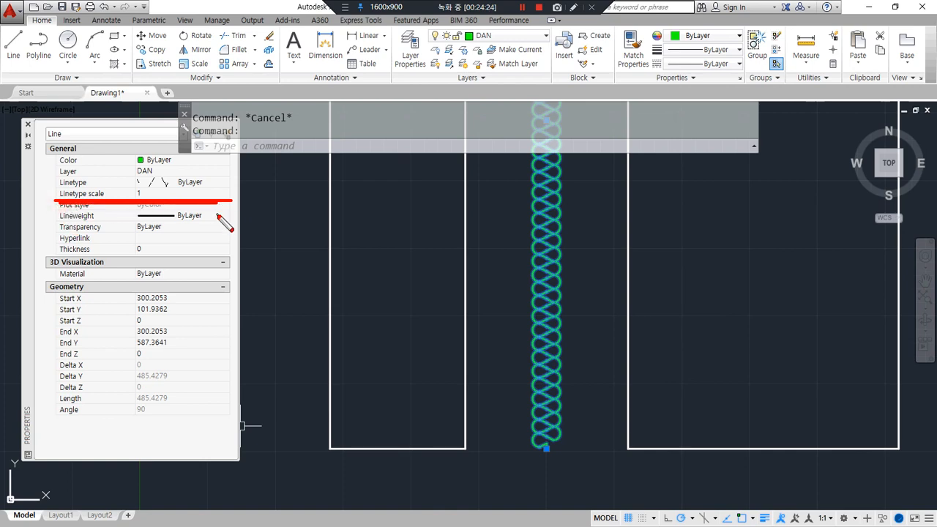
- Try linetype scales of 5 and 5.2 on the batting line
left_click(162, 194)
type("5")
key("Return")
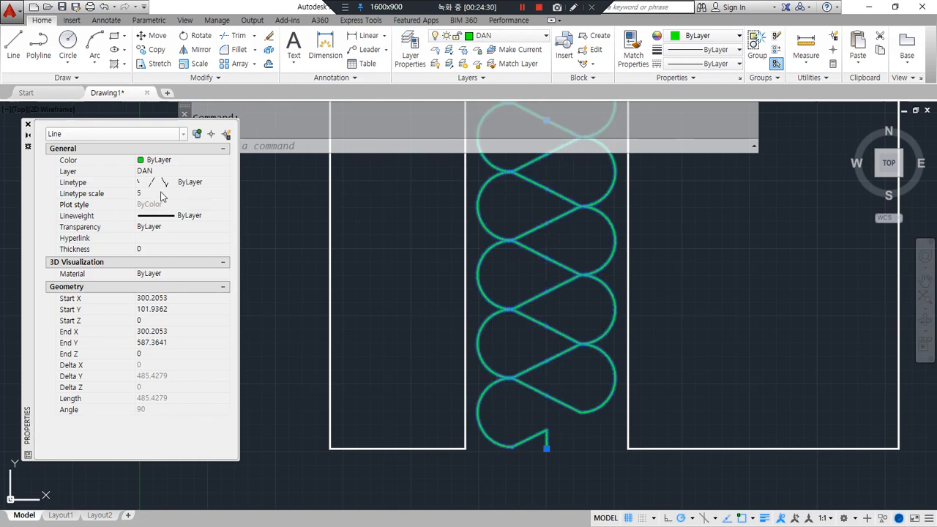
left_click(149, 194)
type("5.")
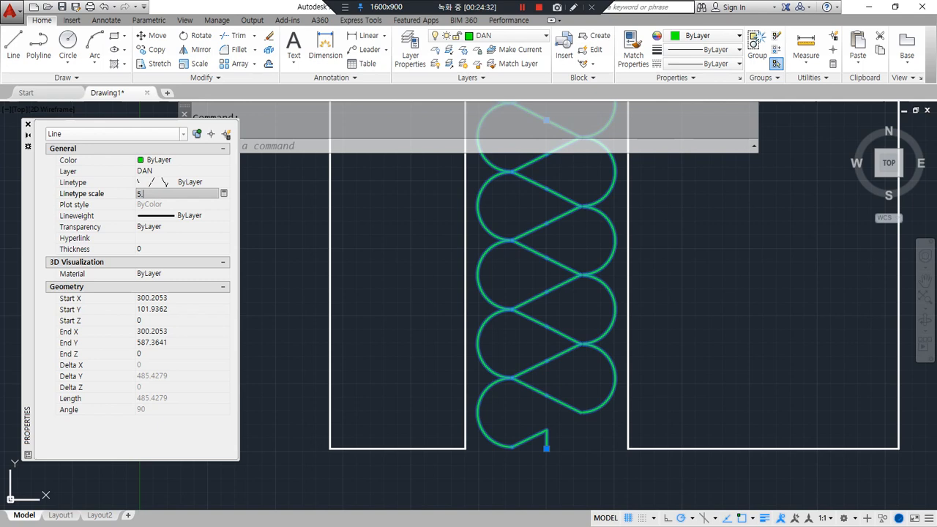
type("2")
key("Return")
- Set the batting line's linetype scale to 5.5 and deselect it to view the whole wall section
left_click(149, 193)
type("5.5")
key("Return")
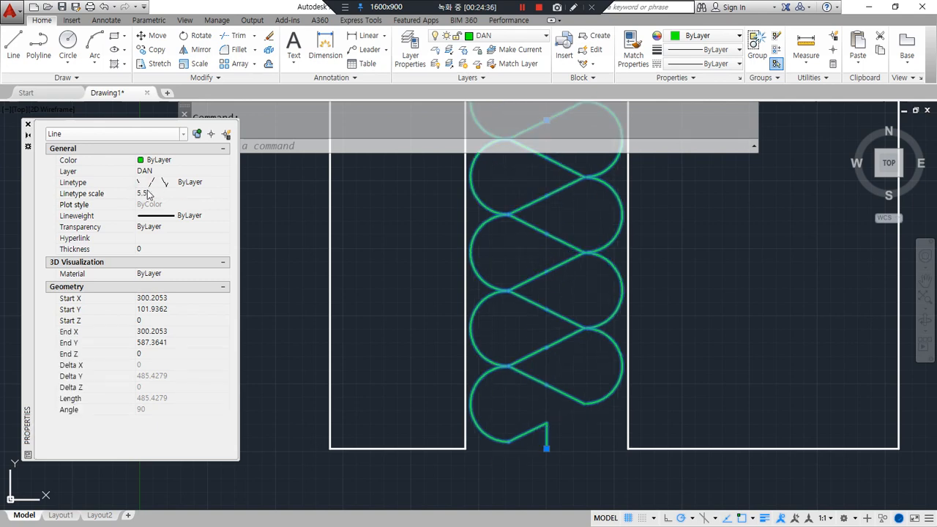
key("Escape")
scroll(590, 284, "down", 2)
scroll(590, 284, "down", 4)
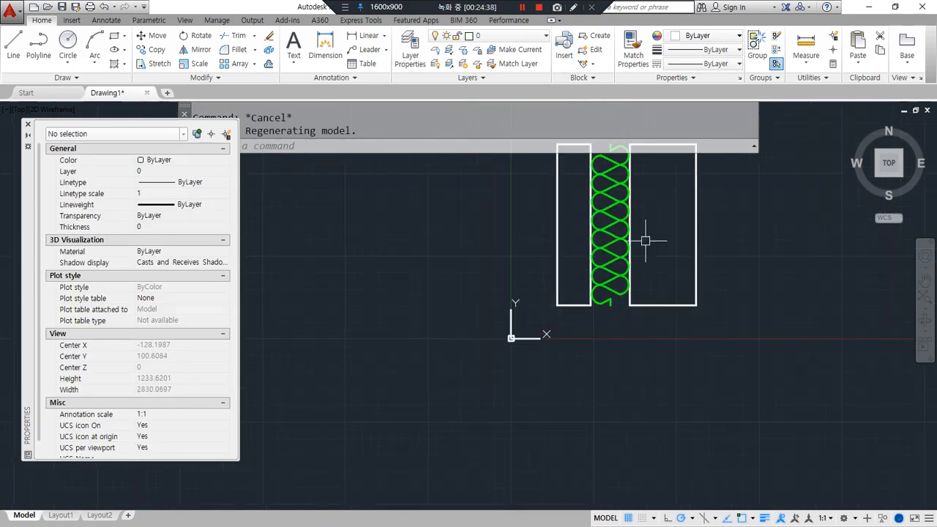
scroll(607, 352, "up", 2)
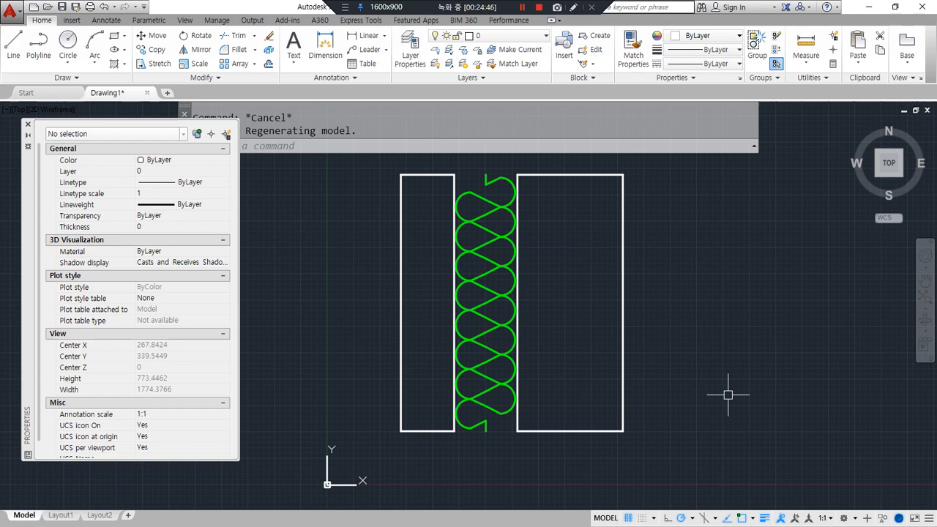
- Switch to the Notepad notes, underline the 다중선 그리기 -MLSTyle, MLine, MLEDit line, and clear the mark
key("alt+Tab")
scroll(344, 349, "down", 15)
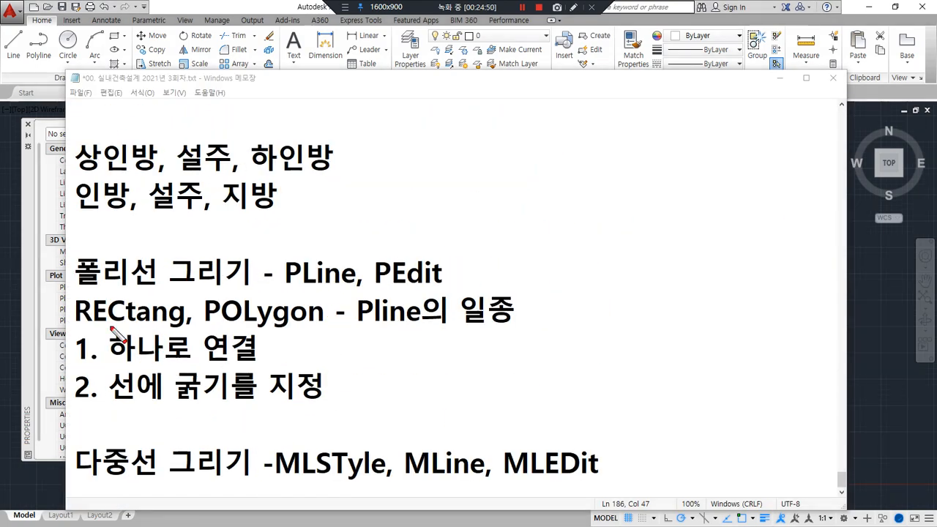
left_click_drag(614, 478, 91, 478)
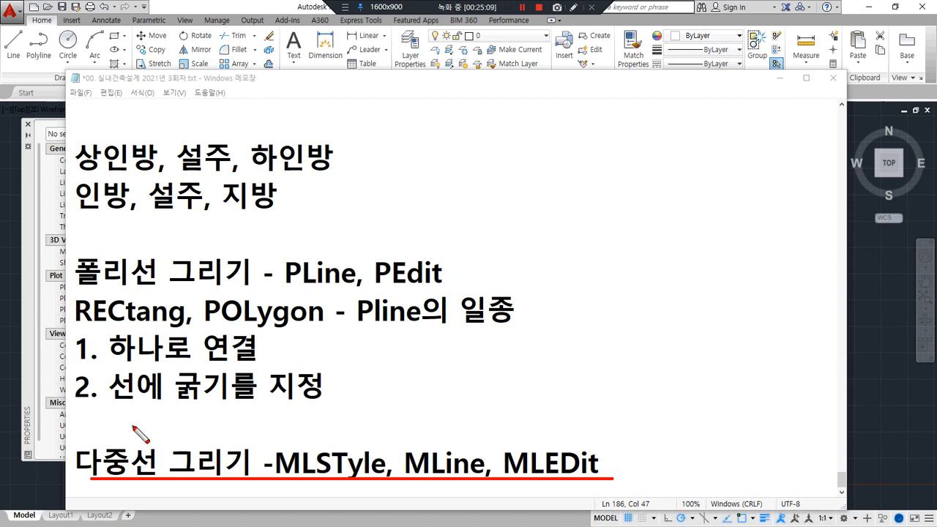
key("Escape")
- Return to the blog's wall section drawing and draw a vertical line along the lower middle section's right face
key("alt+Tab")
key("ctrl+alt+d")
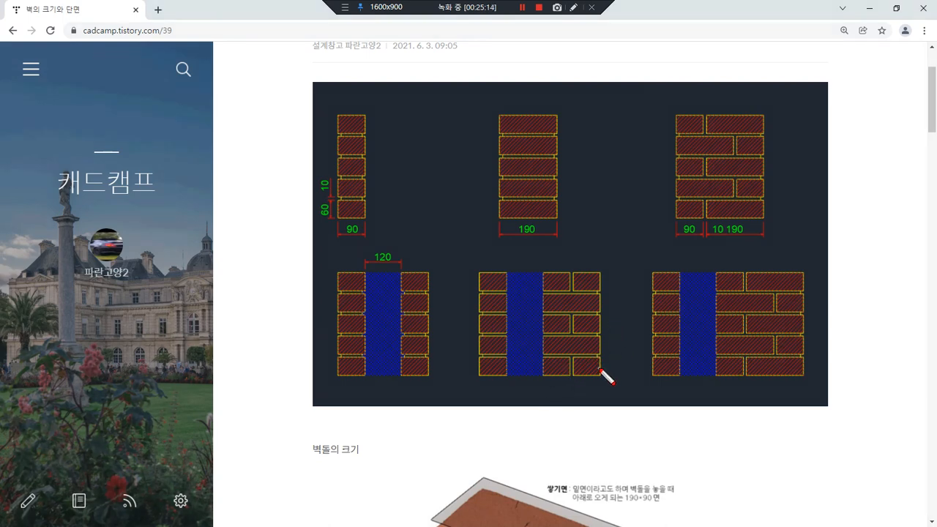
left_click_drag(602, 378, 617, 136)
left_click_drag(624, 324, 631, 526)
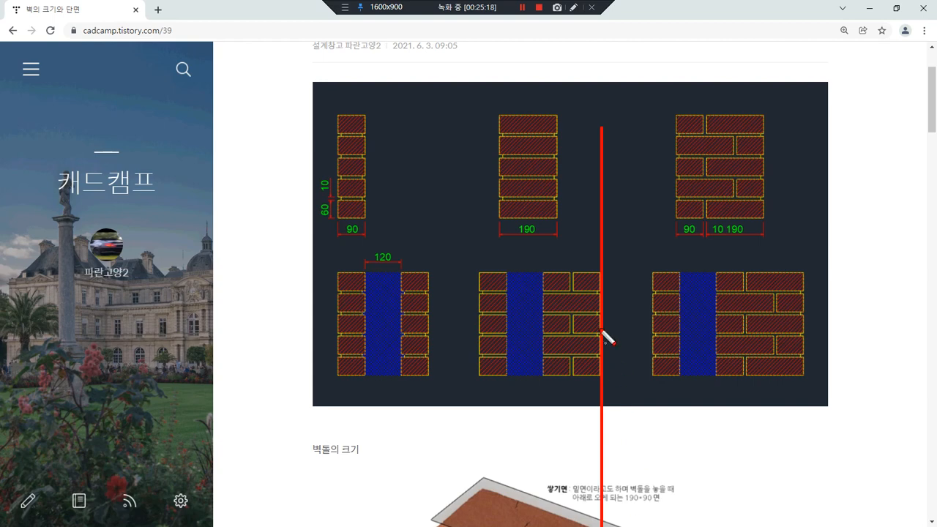
- Mark the remaining vertical layer lines of the lower middle wall section in the blog drawing, from the brick joint to the outer left face
left_click_drag(569, 258, 575, 442)
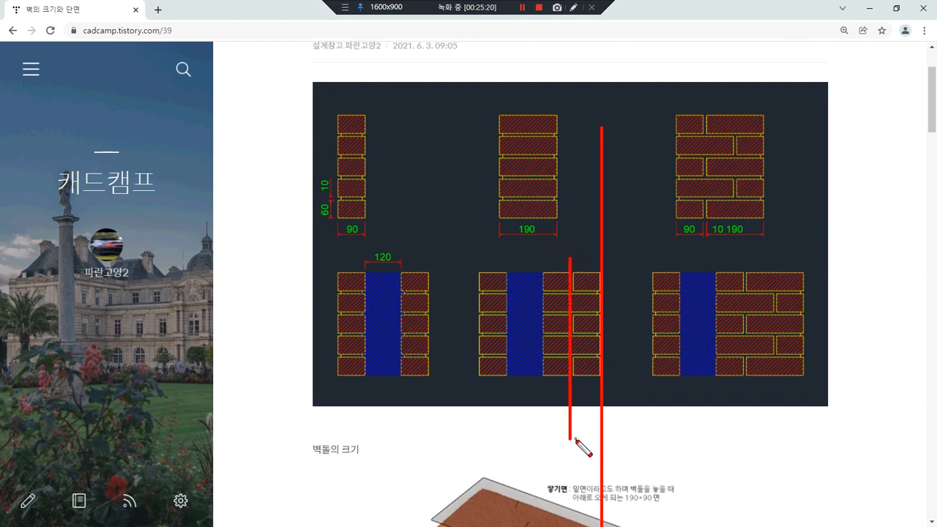
left_click_drag(543, 275, 543, 450)
left_click_drag(505, 270, 518, 444)
left_click_drag(478, 274, 478, 448)
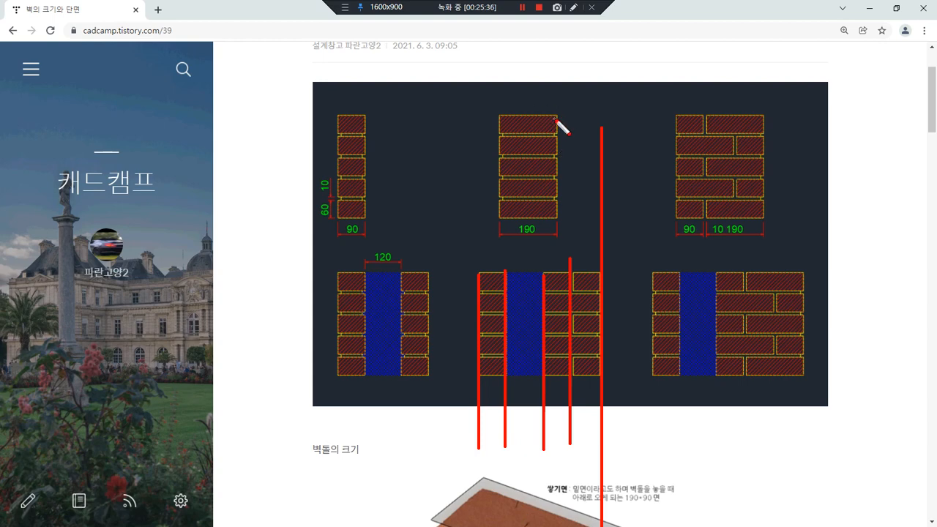
- Mark both faces and the centerline of the 190 wall section in the upper middle of the drawing
left_click_drag(556, 68, 556, 252)
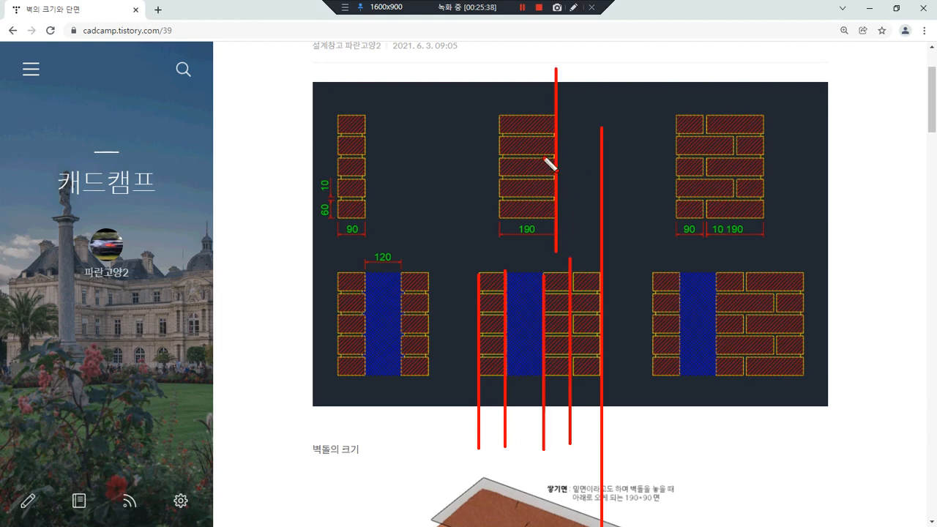
left_click_drag(530, 94, 529, 251)
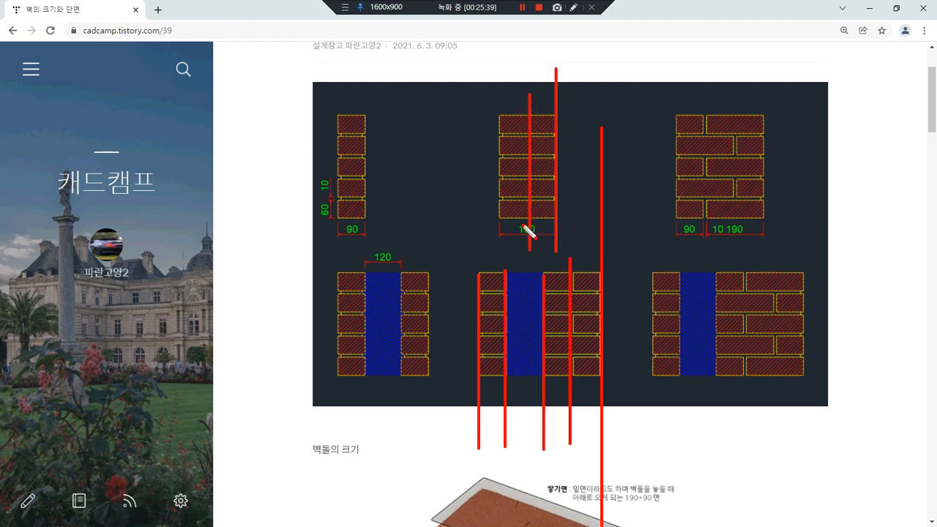
left_click_drag(500, 76, 500, 255)
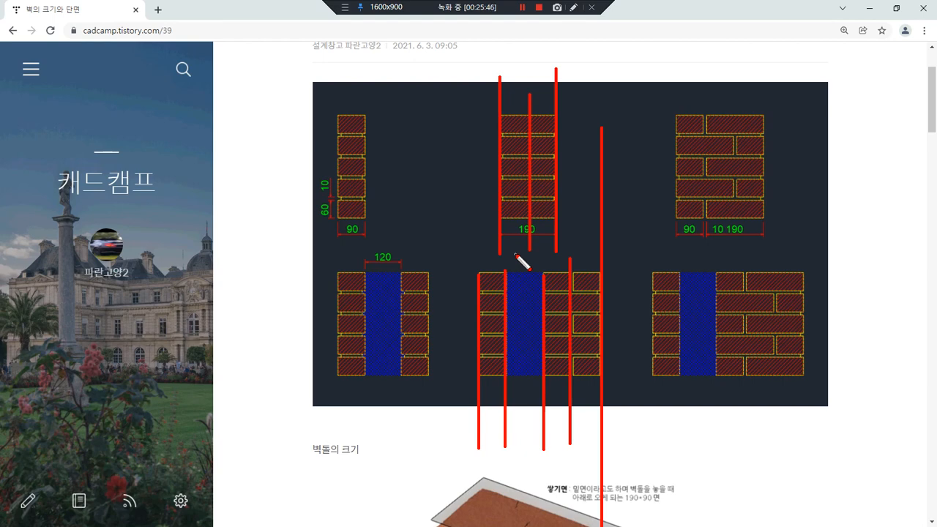
- Mark the brick faces and the cavity centerline of the lower left wall section with vertical lines
left_click_drag(429, 240, 430, 463)
left_click_drag(402, 253, 402, 447)
left_click_drag(384, 231, 384, 474)
left_click_drag(366, 270, 366, 372)
left_click_drag(337, 276, 338, 374)
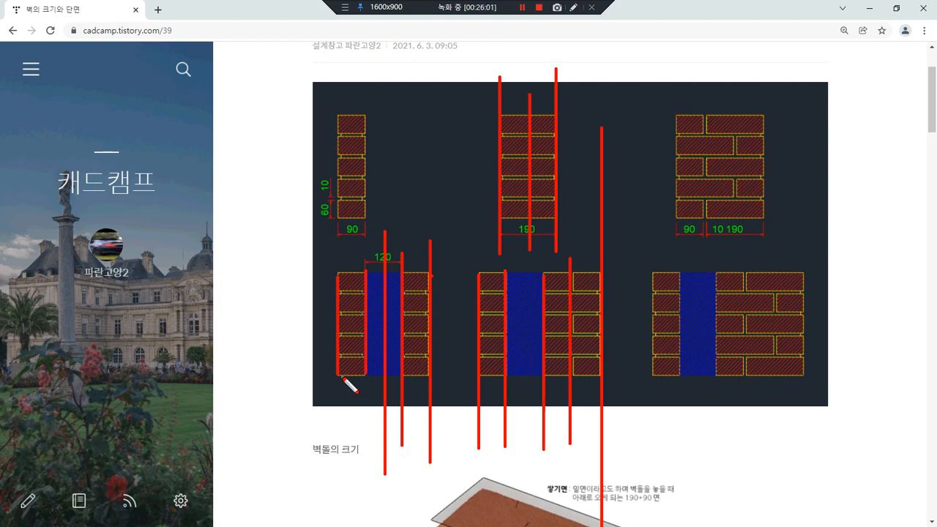
- Go to the blog's home page and open the 전산응용건축제도기능사 기출문제 평면도 post to view its floor plan
left_click(125, 199)
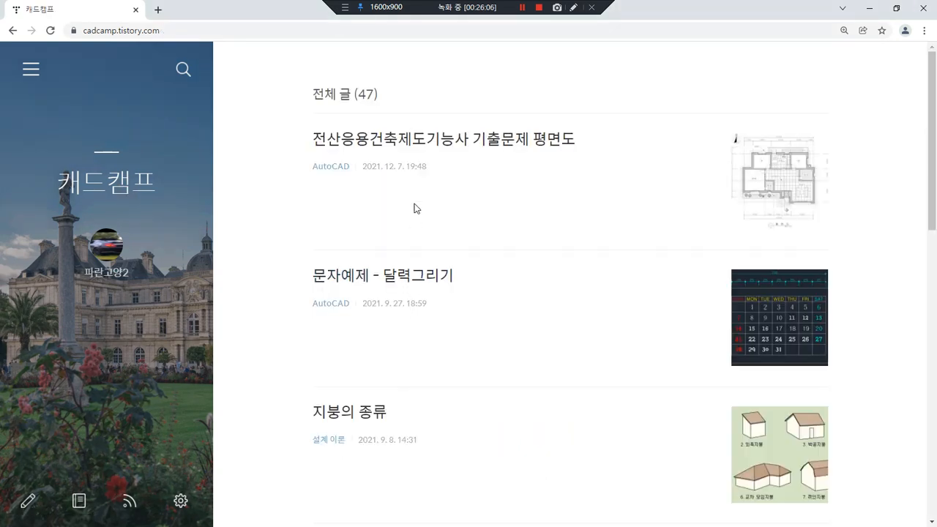
left_click(519, 153)
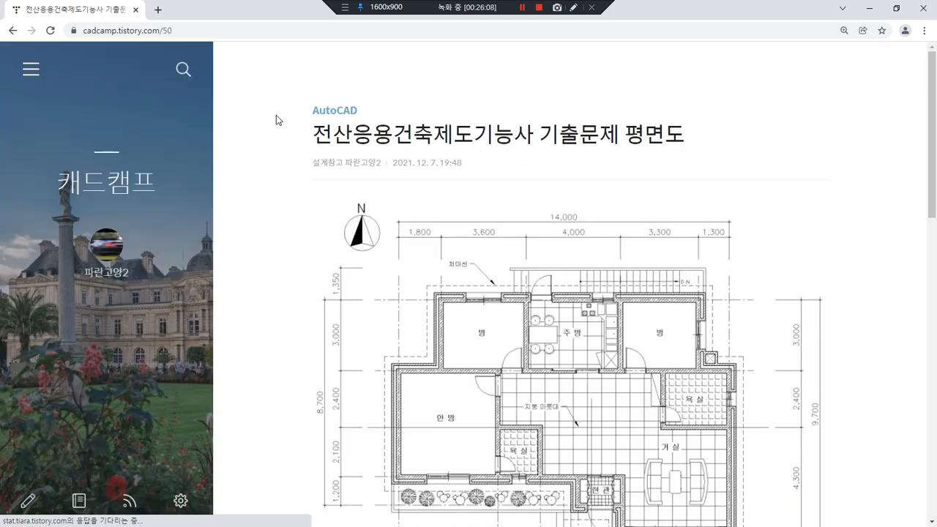
scroll(831, 316, "down", 3)
scroll(831, 315, "up", 1)
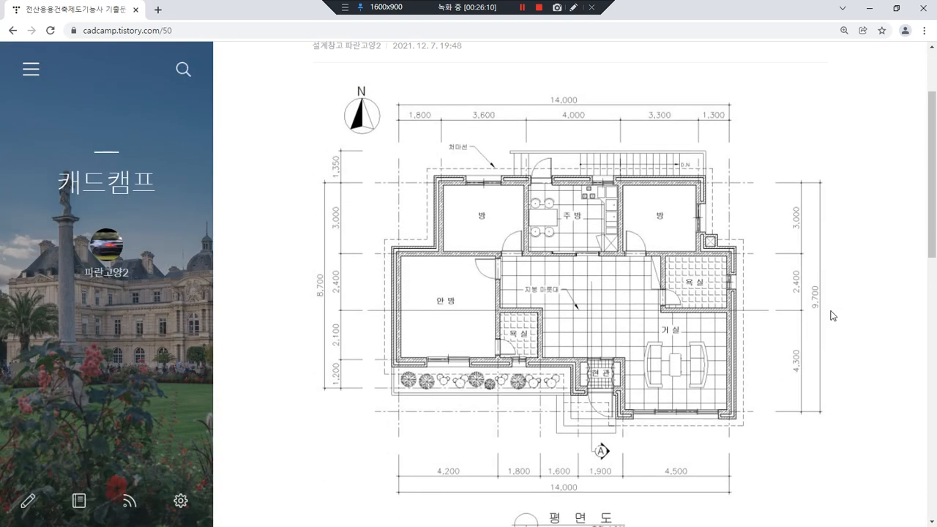
scroll(832, 313, "up", 2)
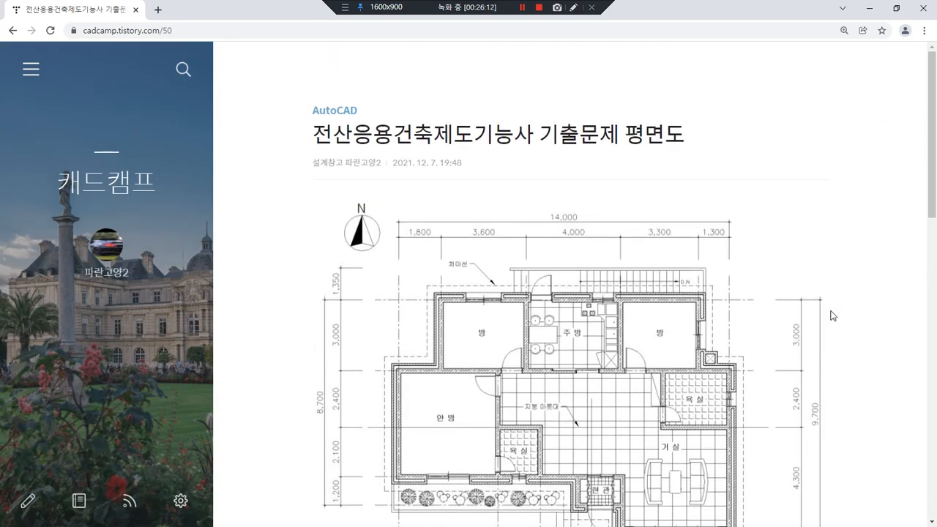
scroll(831, 313, "down", 2)
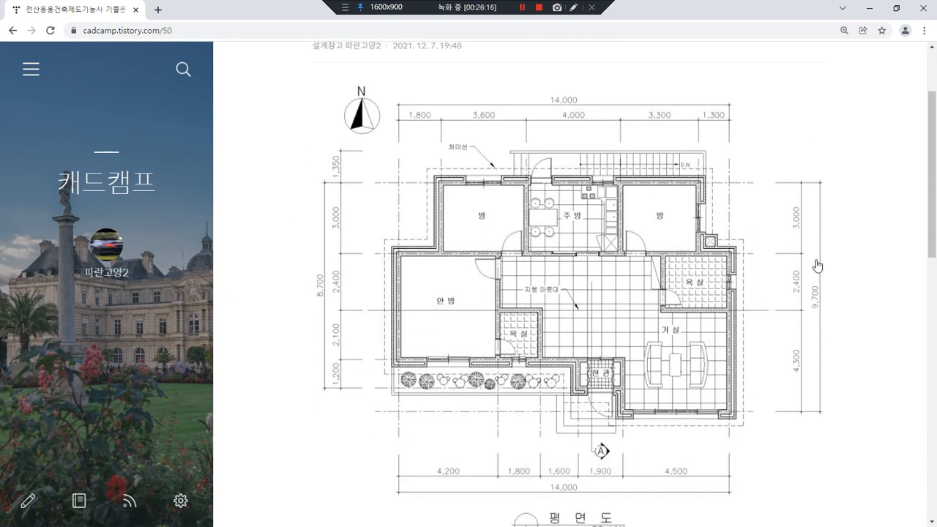
- Open the floor plan image in a separate tab and enlarge it to 500% around the upper left wall corner
right_click(495, 295)
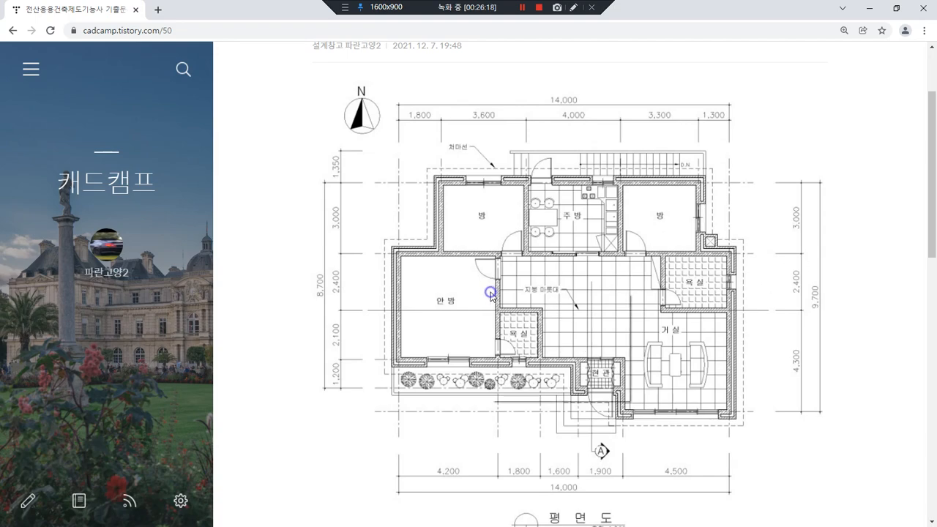
left_click(513, 301)
left_click(187, 10)
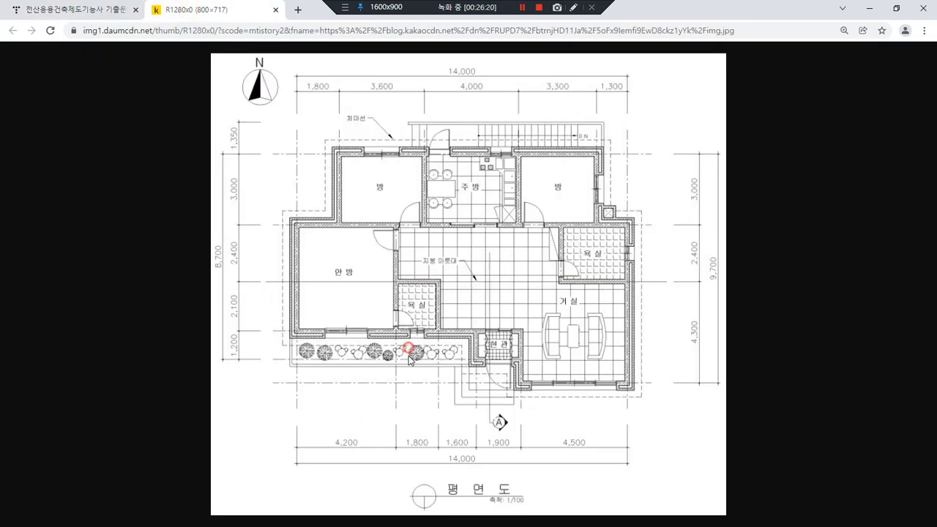
left_click(285, 341)
scroll(284, 341, "up", 5, "ctrl")
scroll(267, 366, "down", 2)
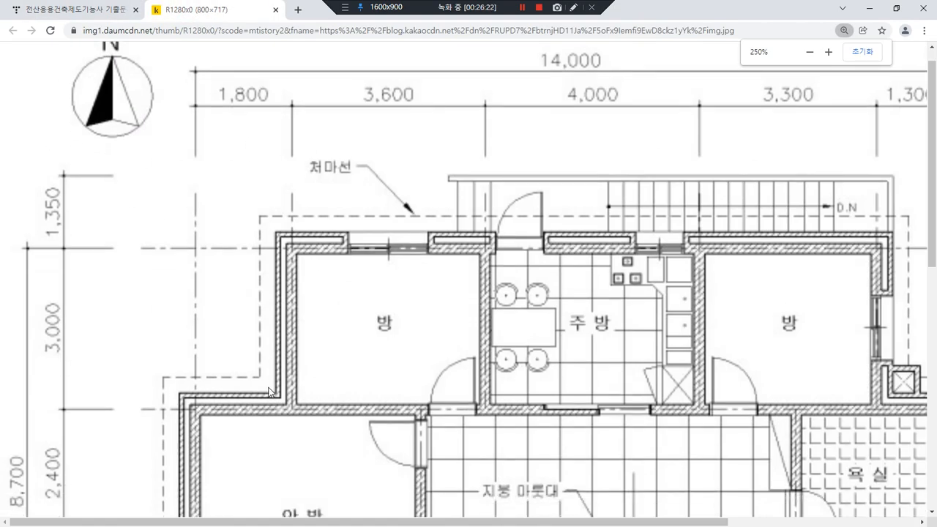
scroll(295, 203, "up", 2)
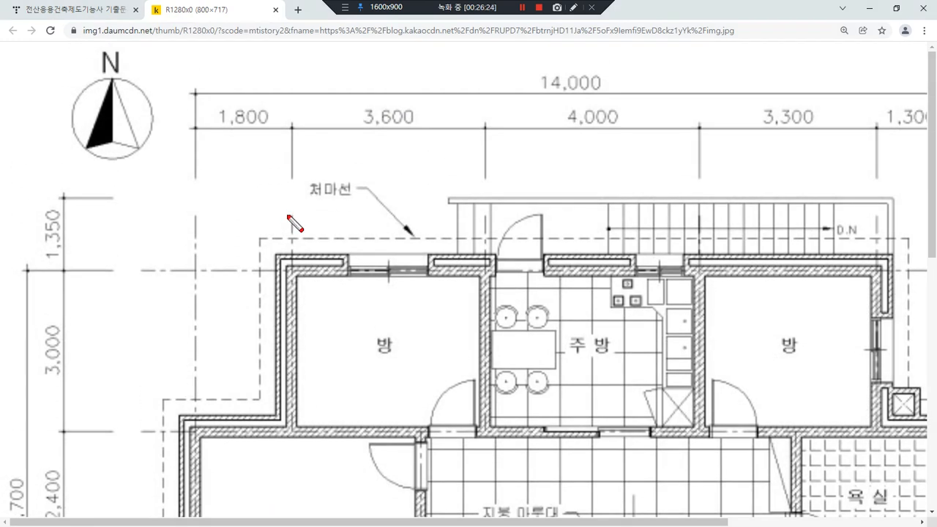
scroll(295, 288, "up", 3, "ctrl")
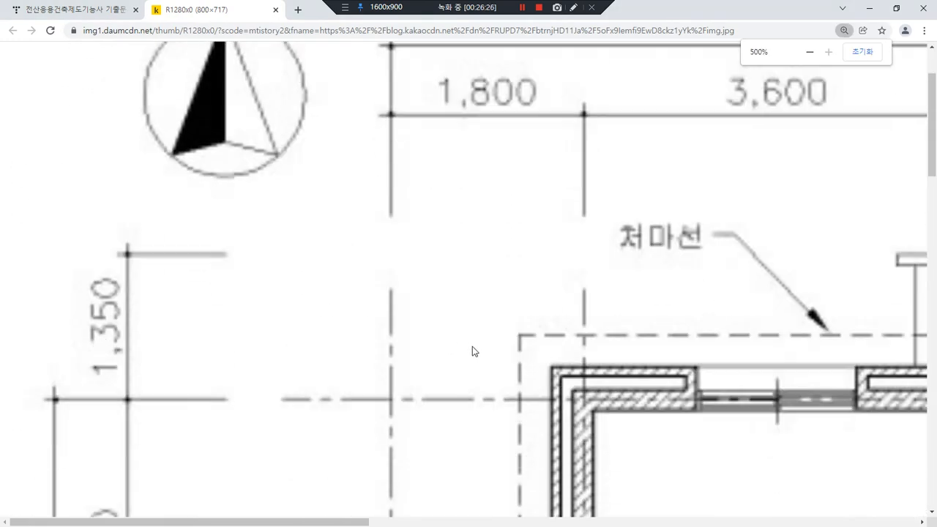
- Mark the wall centerline, the wall faces and the cavity below the upper left room corner, and circle that area
mouse_move(587, 331)
left_mouse_down()
mouse_move(586, 213)
mouse_move(586, 498)
left_mouse_up()
left_click_drag(595, 351, 595, 414)
mouse_move(570, 353)
left_mouse_down()
mouse_move(571, 382)
mouse_move(562, 383)
mouse_move(565, 372)
mouse_move(552, 434)
left_mouse_up()
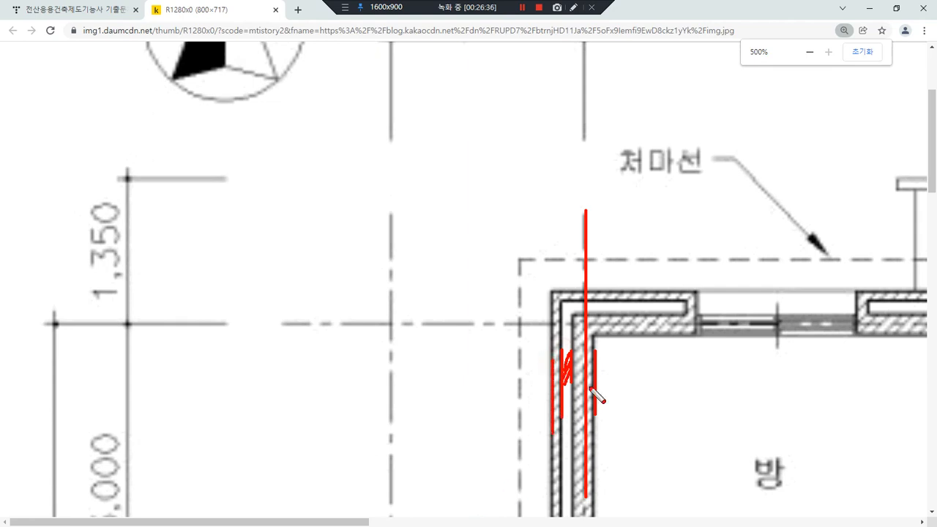
mouse_move(628, 424)
left_mouse_down()
mouse_move(600, 335)
mouse_move(607, 424)
left_mouse_up()
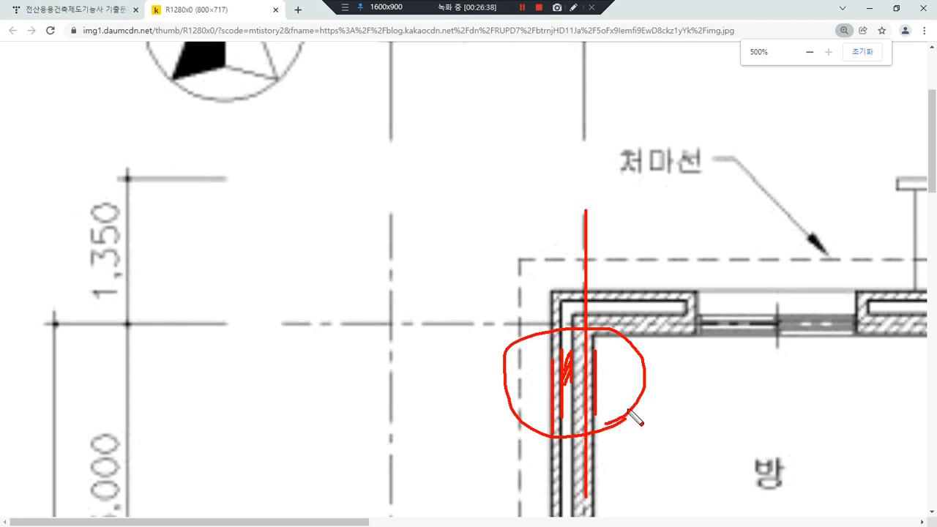
- Clear the marks and indicate the thickness of the inner wall and the cavity edges below the room corner
key("Escape")
key("ctrl+shift+d")
mouse_move(594, 388)
left_mouse_down()
mouse_move(593, 366)
mouse_move(593, 375)
mouse_move(572, 378)
mouse_move(572, 407)
left_mouse_up()
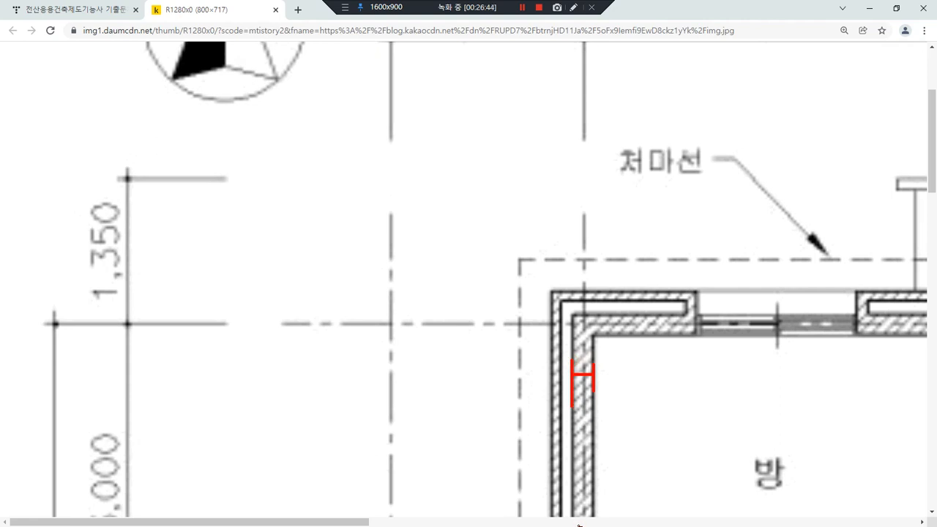
mouse_move(573, 365)
left_mouse_down()
mouse_move(562, 375)
mouse_move(576, 383)
left_mouse_up()
mouse_move(560, 361)
left_mouse_down()
mouse_move(554, 356)
mouse_move(560, 363)
left_mouse_up()
- Zoom the floor plan back out, return to the AutoCAD drawing, and close the Properties palette
scroll(562, 270, "down", 5, "ctrl")
scroll(561, 270, "down", 1, "ctrl")
scroll(563, 264, "up", 1)
key("alt+Tab")
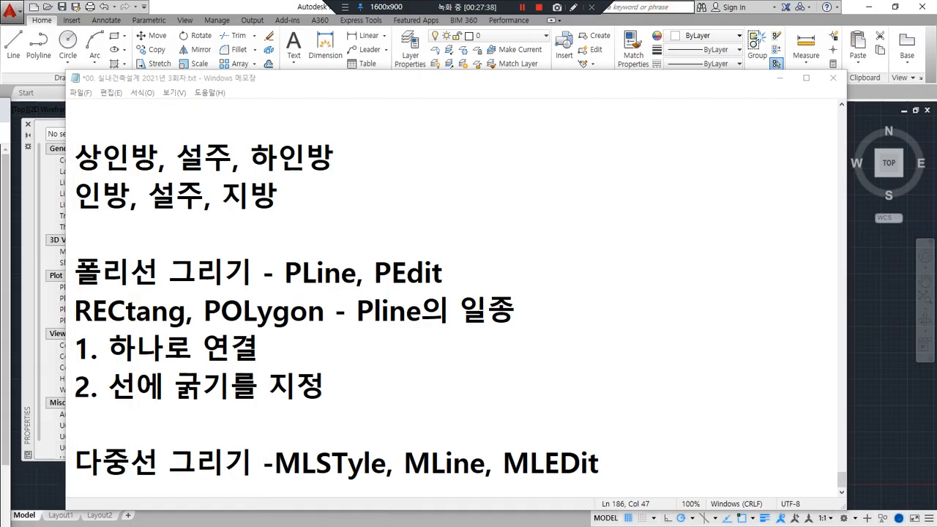
left_click(853, 331)
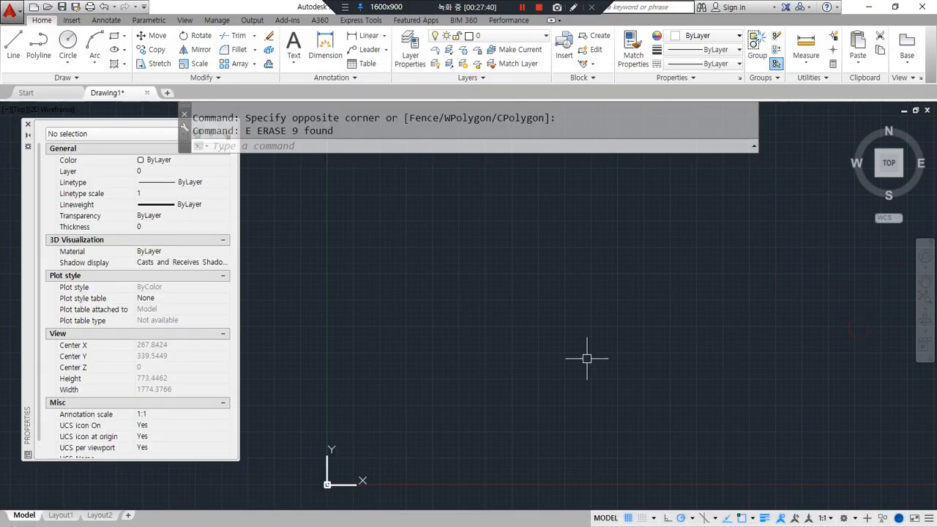
left_click(27, 125)
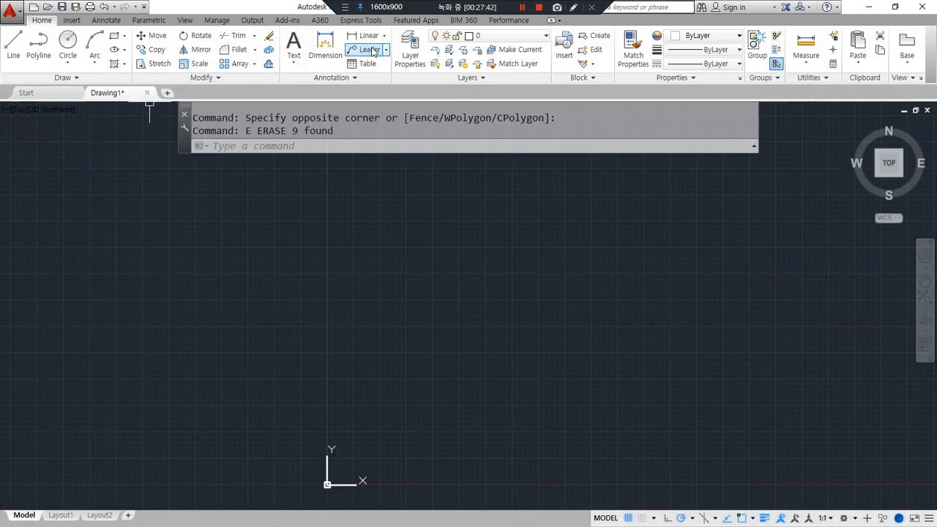
- Create a new layer named CEN and set its color to red
left_click(410, 53)
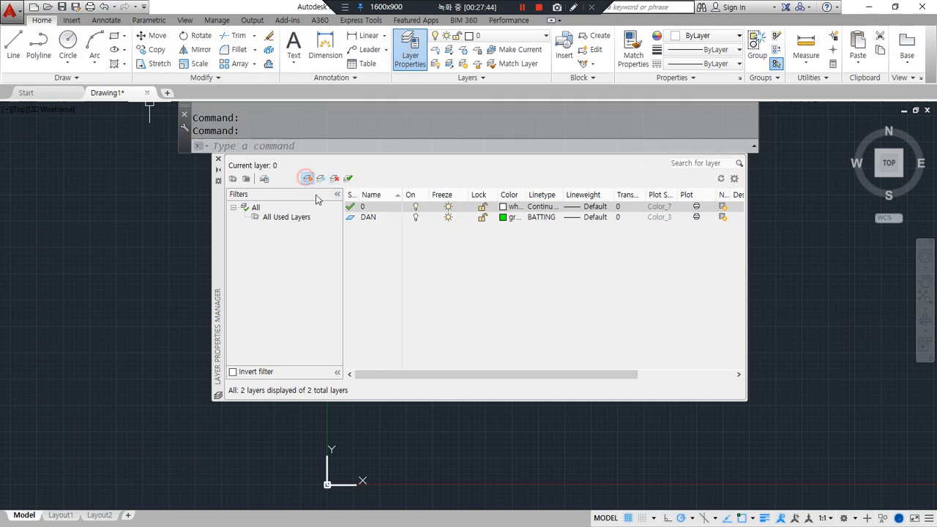
left_click(308, 180)
type("CEN")
left_click(403, 262)
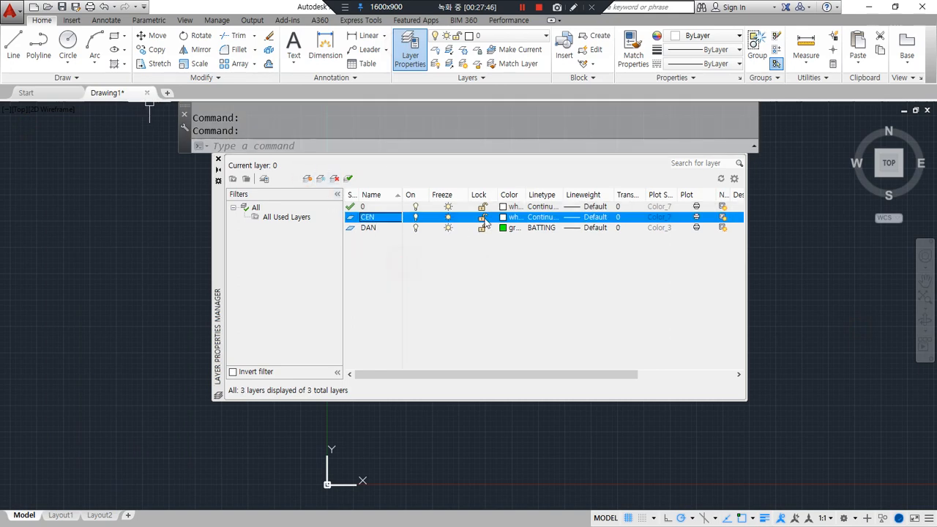
left_click(504, 218)
type("red")
key("Return")
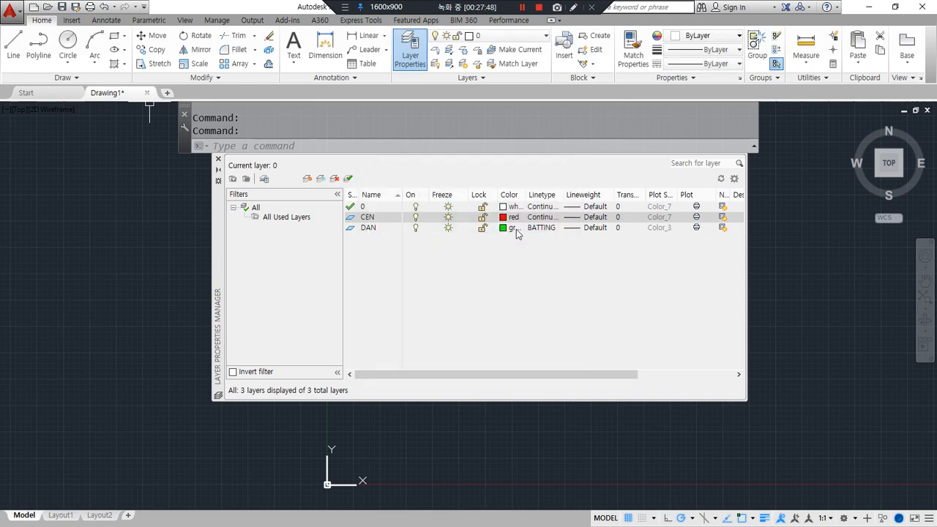
- Load the CENTER linetype, assign it to the CEN layer, and close the Layer Properties Manager
left_click(533, 221)
left_click(490, 331)
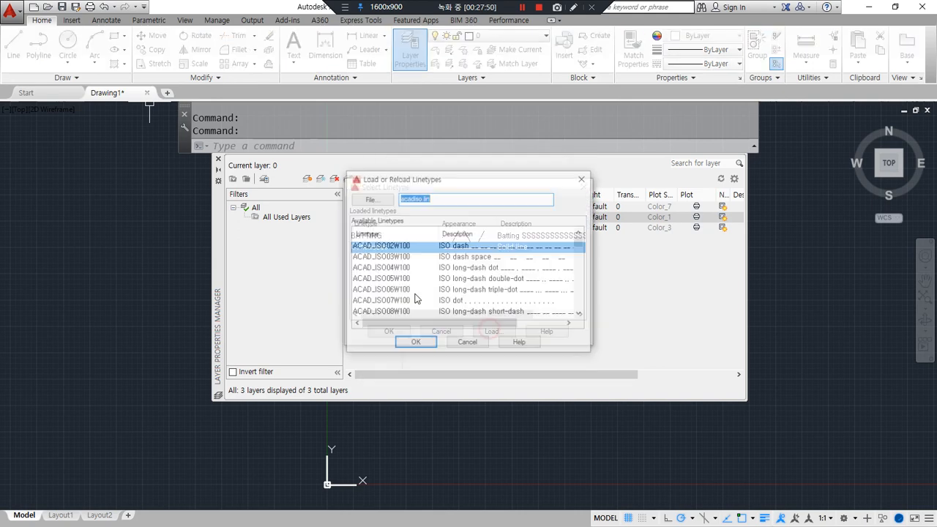
left_click(395, 257)
key("c")
left_click(419, 344)
left_click(369, 239)
left_click(370, 247)
left_click(389, 331)
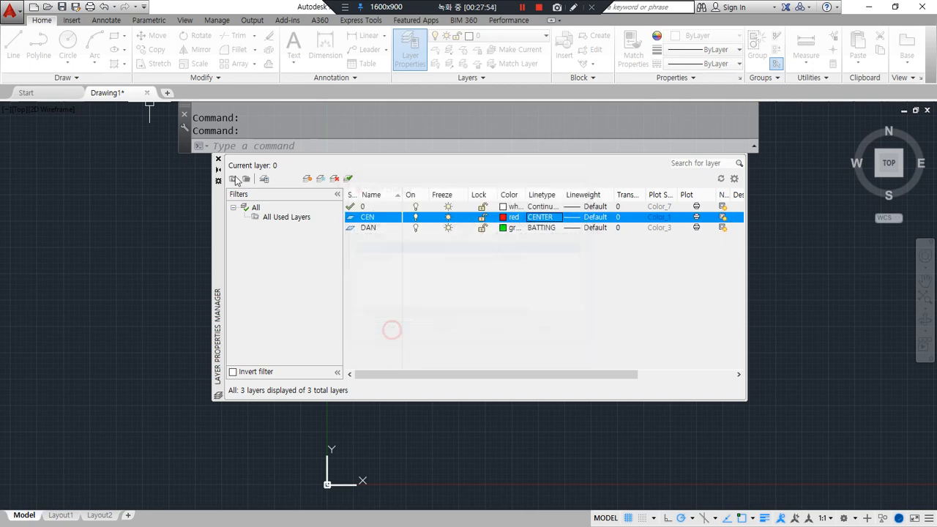
left_click(218, 159)
- Draw a horizontal and a vertical construction line crossing at one point in the drawing area
scroll(469, 359, "down", 5)
mouse_move(577, 309)
middle_mouse_down()
mouse_move(376, 406)
mouse_move(304, 425)
middle_mouse_up()
scroll(382, 357, "down", 5)
middle_click_drag(448, 337, 299, 399)
type("xl")
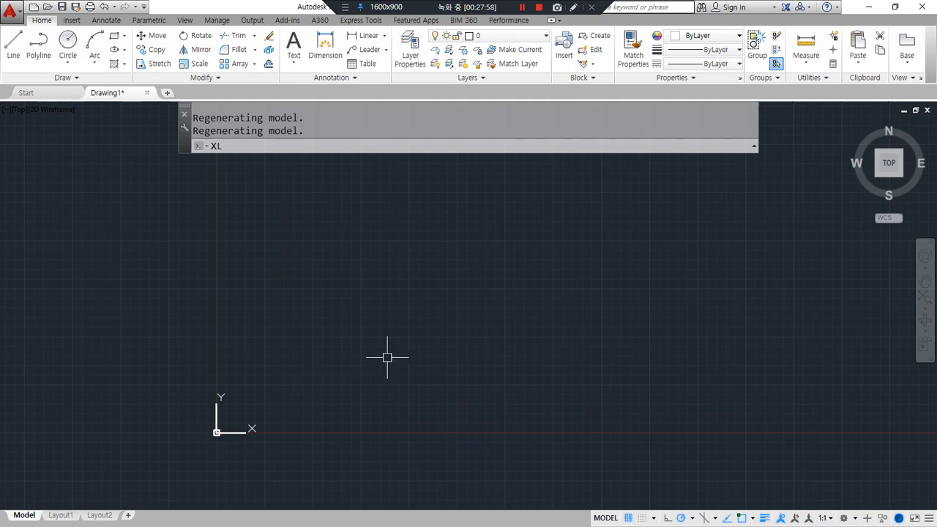
key("Return")
left_click(363, 302)
left_click(429, 303)
left_click(364, 262)
key("Return")
- Move both construction lines to the CEN layer and regenerate the model
left_click_drag(377, 279, 351, 303)
left_click(524, 36)
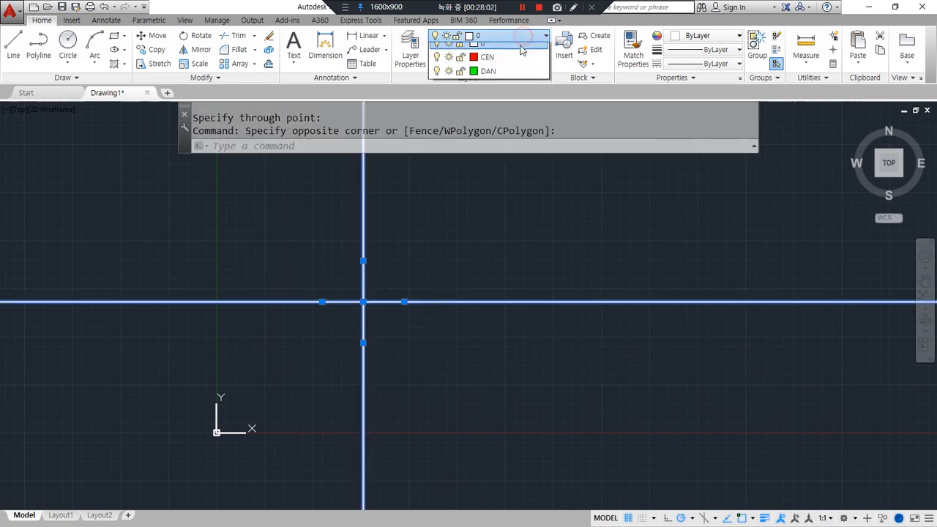
left_click(487, 65)
key("Escape")
key("Escape")
scroll(354, 330, "up", 4)
middle_click_drag(356, 318, 321, 396)
type("re")
key("Return")
scroll(402, 364, "down", 2)
middle_click_drag(364, 362, 329, 350)
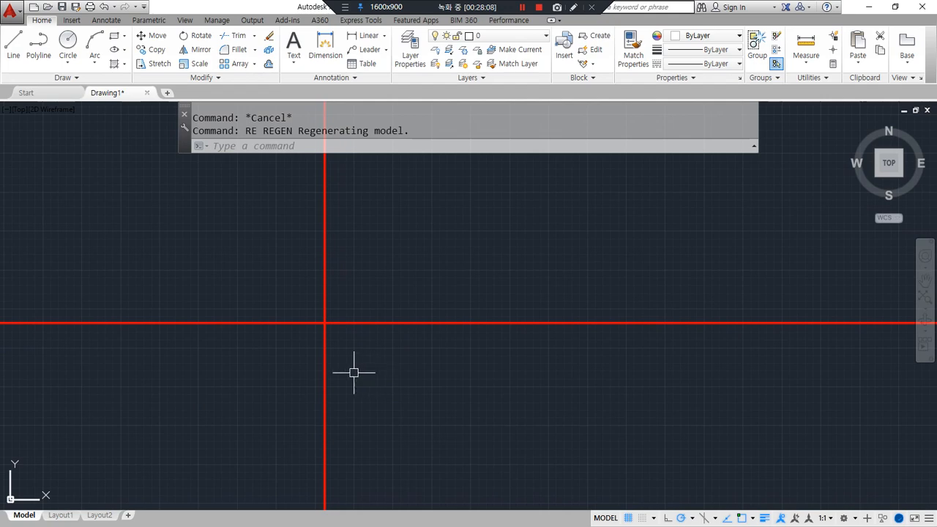
- Offset the vertical centerline 4200 to the right
mouse_move(329, 345)
left_mouse_down()
mouse_move(339, 333)
mouse_move(615, 316)
mouse_move(391, 192)
left_mouse_up()
mouse_move(387, 154)
left_mouse_down()
mouse_move(393, 213)
mouse_move(424, 211)
left_mouse_up()
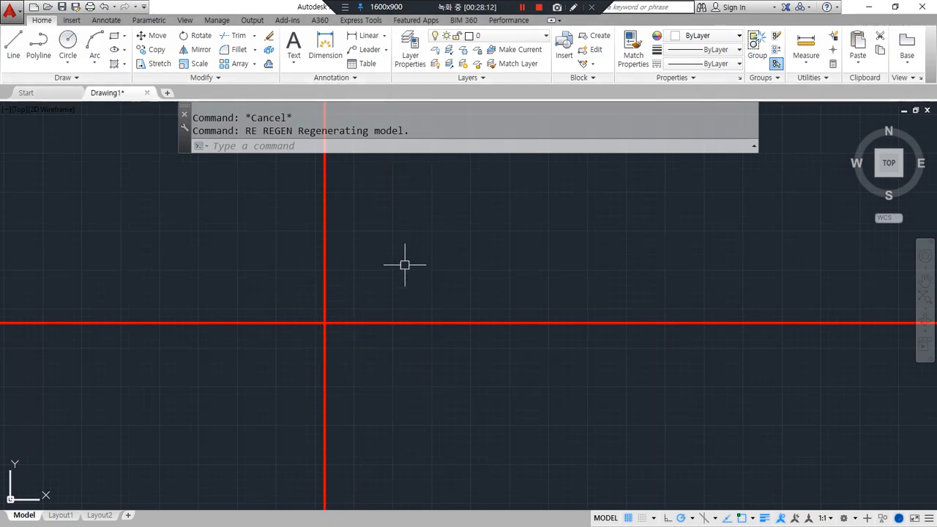
type("o")
key("Return")
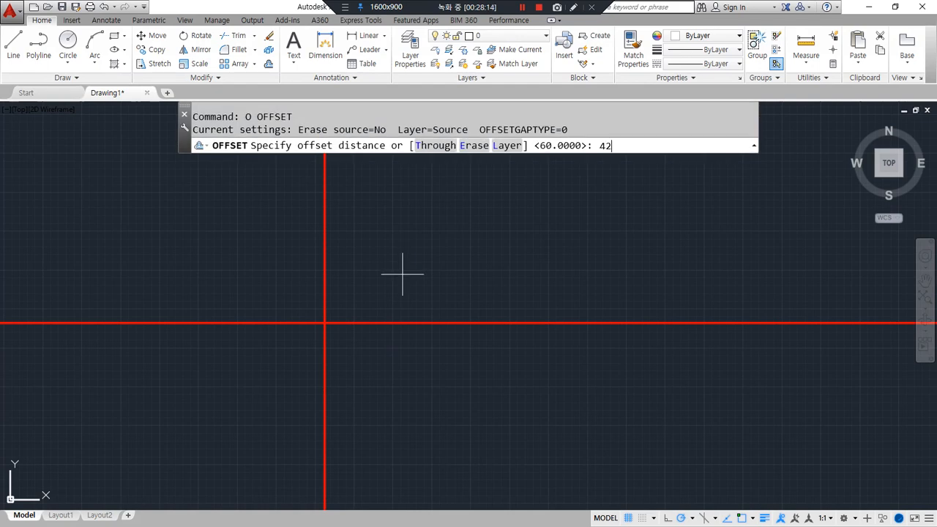
key("Return")
left_click(325, 286)
left_click(415, 288)
key("Return")
- Offset the newest vertical centerline 1800 to the right
key("Return")
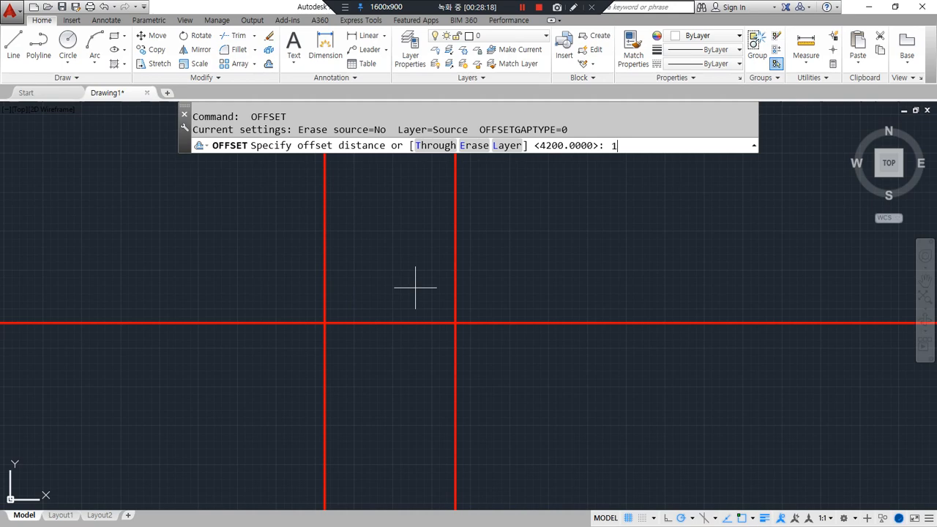
key("Return")
left_click(454, 270)
left_click(557, 272)
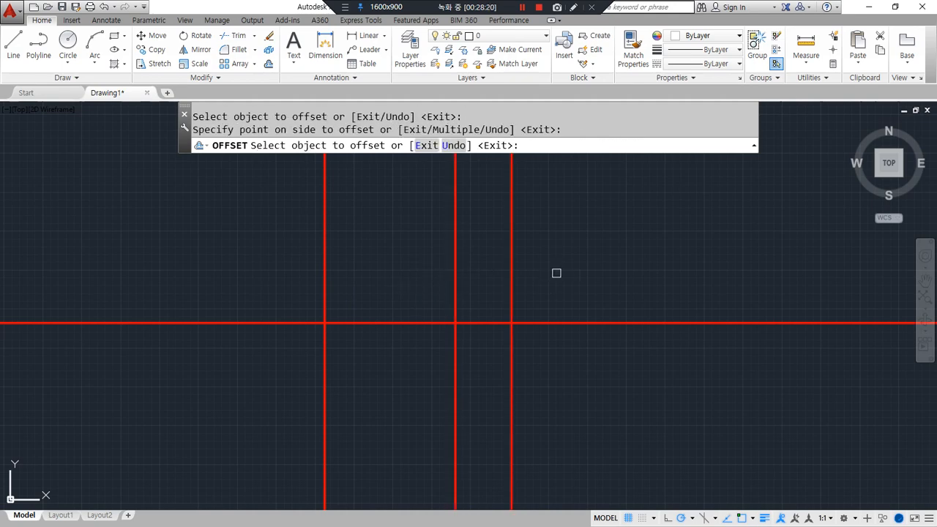
key("Return")
- Offset the third vertical centerline 1600 to the right
key("Return")
type("1600")
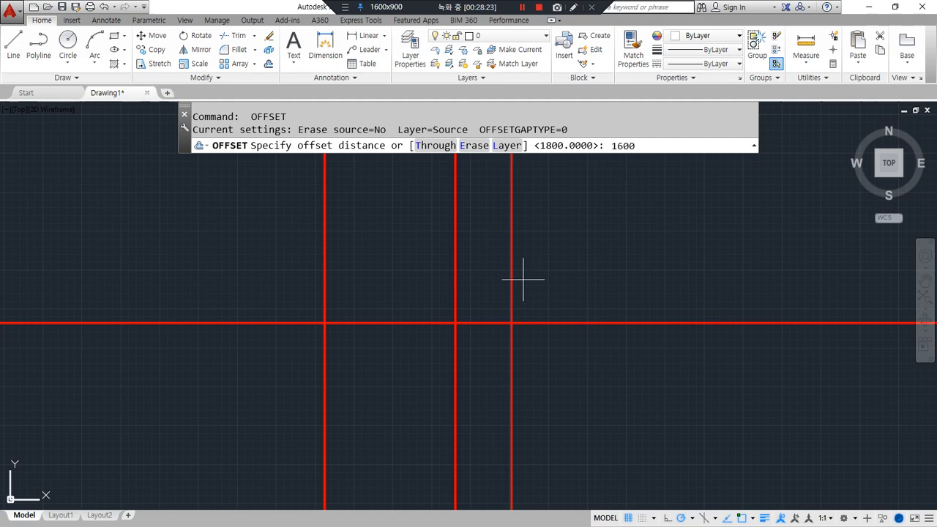
key("Return")
left_click(512, 285)
left_click(590, 285)
key("Return")
- Offset the fourth vertical centerline 1900 to the right
key("Return")
key("BackSpace")
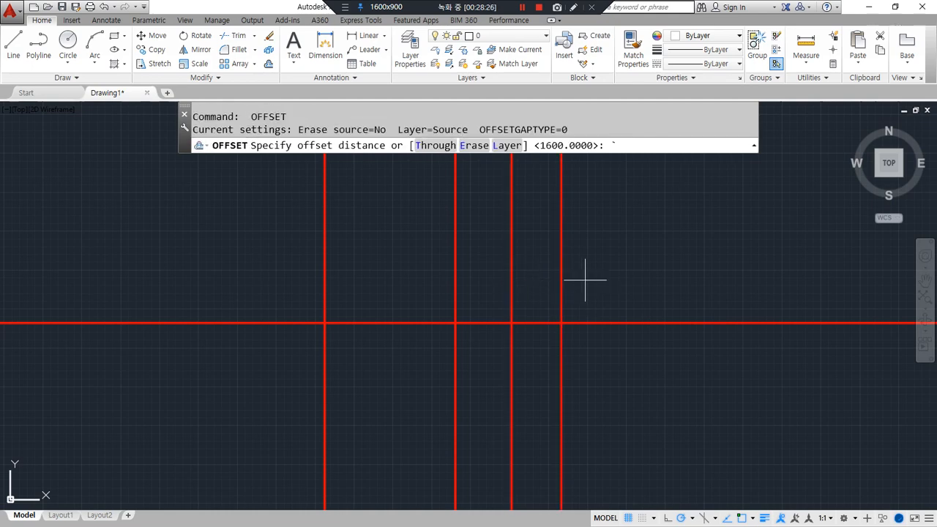
type("1900")
key("Return")
left_click(559, 296)
left_click(631, 290)
key("Return")
- Offset the fifth vertical centerline 4500 to the right
key("Return")
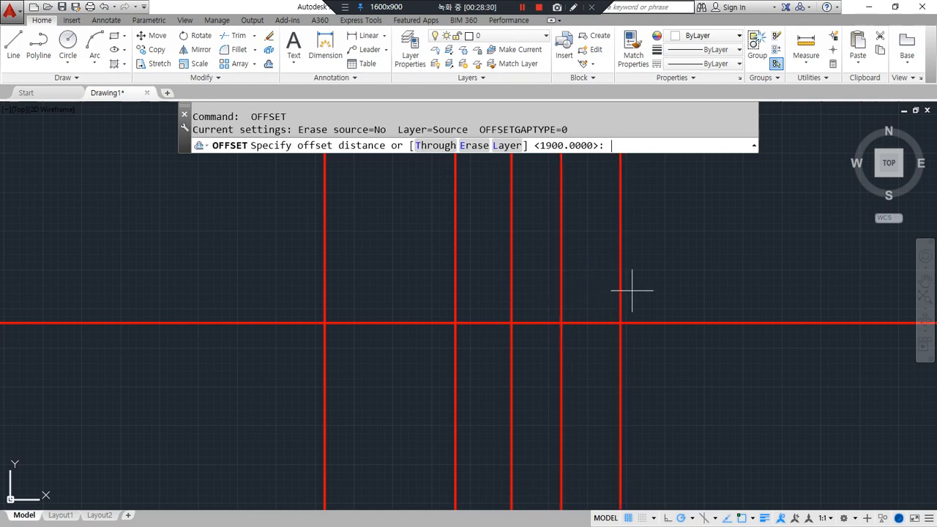
key("Return")
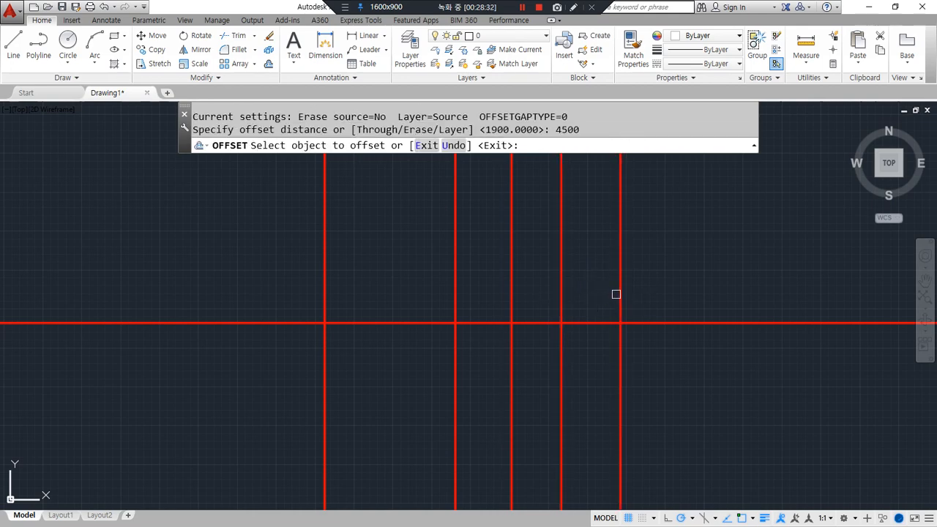
left_click(620, 294)
left_click(749, 293)
key("Return")
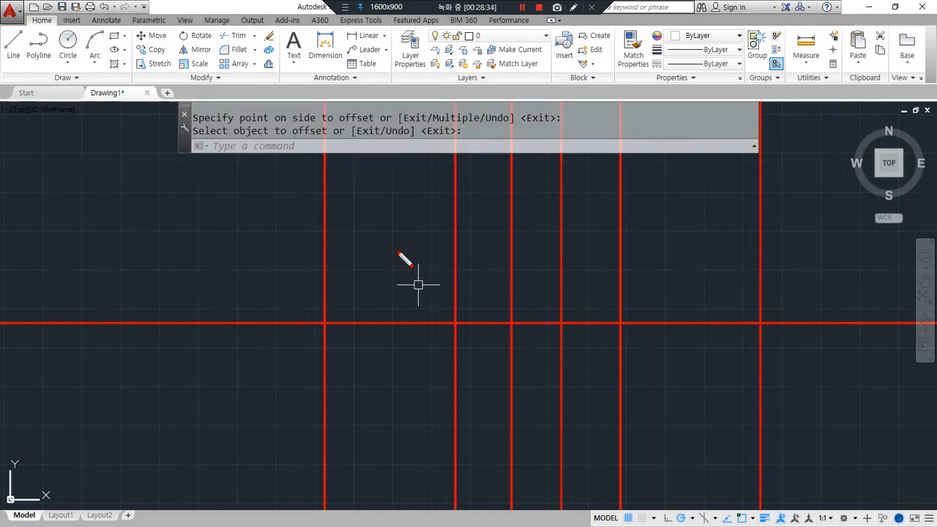
- Mark the span between the outermost vertical centerlines on the drawing and clear the marks
mouse_move(327, 224)
left_mouse_down()
mouse_move(328, 335)
mouse_move(324, 318)
mouse_move(754, 328)
left_mouse_up()
left_click_drag(762, 271, 762, 377)
key("Escape")
- Trim the horizontal centerline outside the outermost verticals and trim all vertical centerlines below it
type("tr")
key("space")
key("space")
left_click(829, 317)
left_click(813, 350)
left_click(807, 418)
left_click(272, 352)
left_click(277, 323)
key("space")
- Mark the upward direction near the grid's right edge, clear the mark, and start the Offset command
middle_click_drag(582, 329, 383, 440)
key("ctrl+alt+d")
mouse_move(589, 434)
left_mouse_down()
mouse_move(594, 256)
mouse_move(623, 283)
left_mouse_up()
key("ctrl+alt+d")
type("o")
key("space")
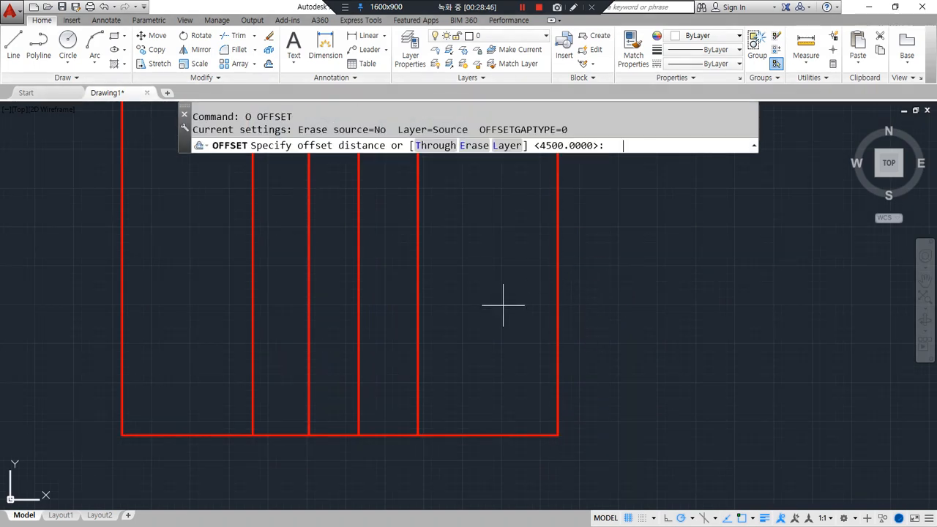
- Offset the bottom horizontal grid line 4300 upward
type("4300")
key("Return")
left_click(503, 435)
left_click(492, 322)
key("space")
middle_click_drag(466, 259, 460, 341)
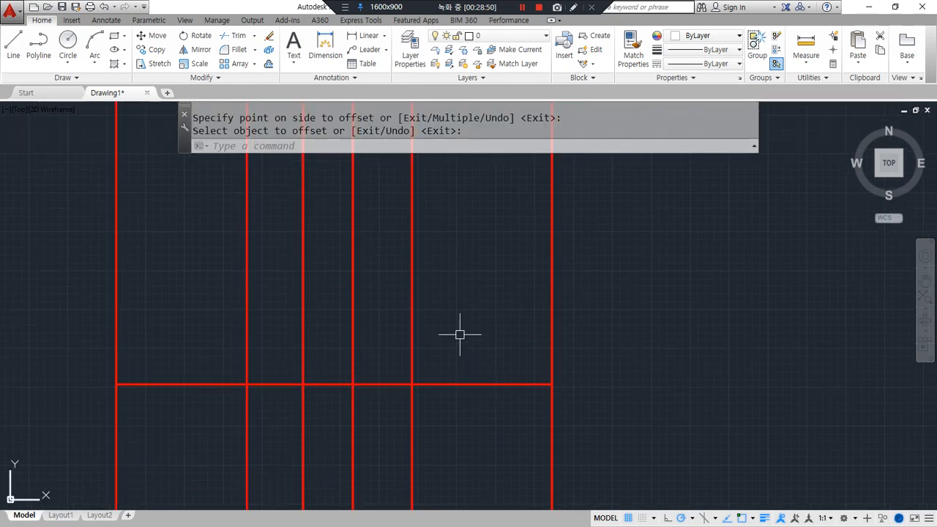
- Offset the new horizontal line 2400 upward to form the middle row
type("o")
key("space")
type("2400")
key("Return")
left_click(505, 384)
left_click(495, 307)
key("space")
- Offset the upper line of the middle row 3000 upward to form the top row
key("space")
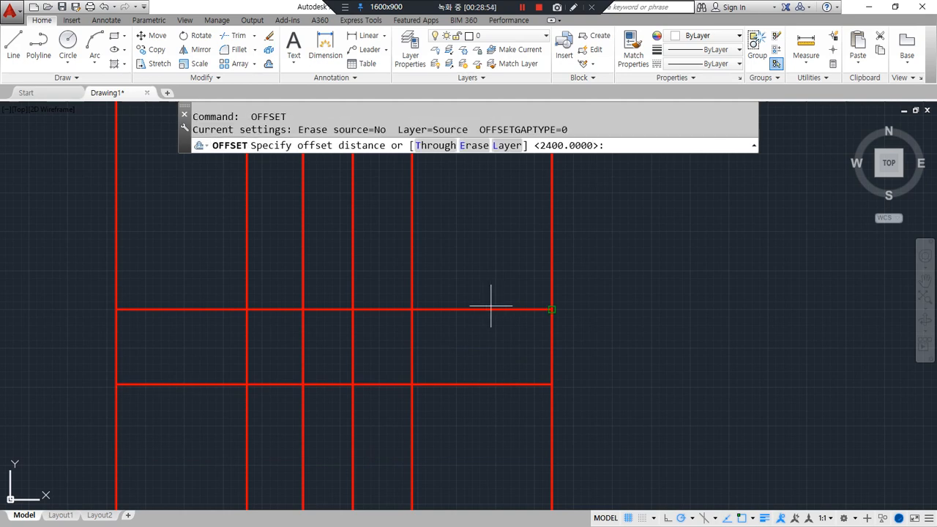
type("3000")
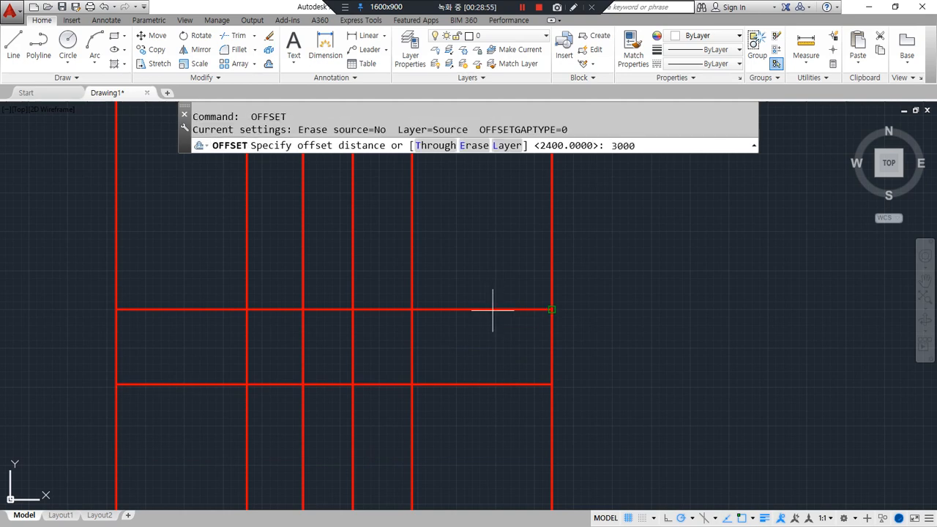
key("Return")
left_click(491, 311)
left_click(476, 248)
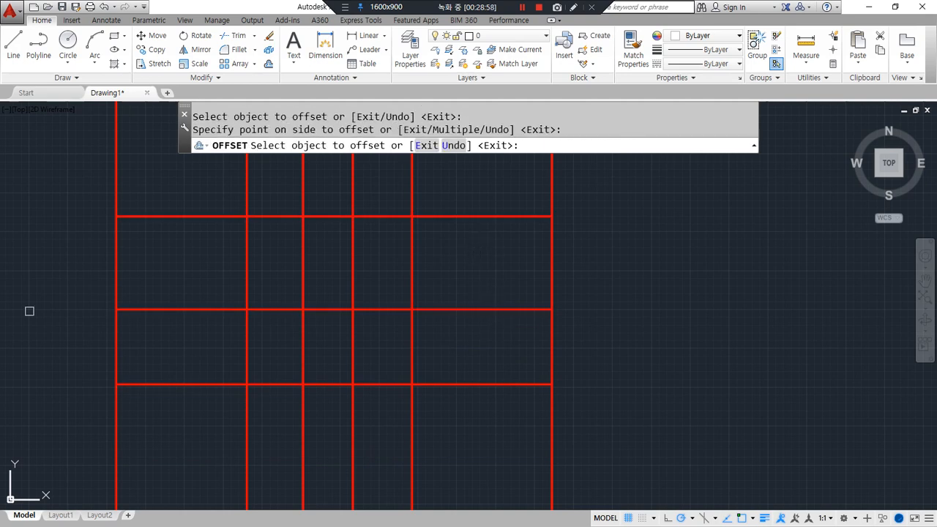
key("Escape")
key("Escape")
- Trim off all vertical lines that extend above the topmost horizontal line
middle_click_drag(462, 252, 484, 277)
type("tr")
key("space")
key("space")
left_click(626, 211)
left_click(57, 174)
key("space")
mouse_move(452, 318)
middle_mouse_down()
mouse_move(546, 296)
mouse_move(541, 311)
middle_mouse_up()
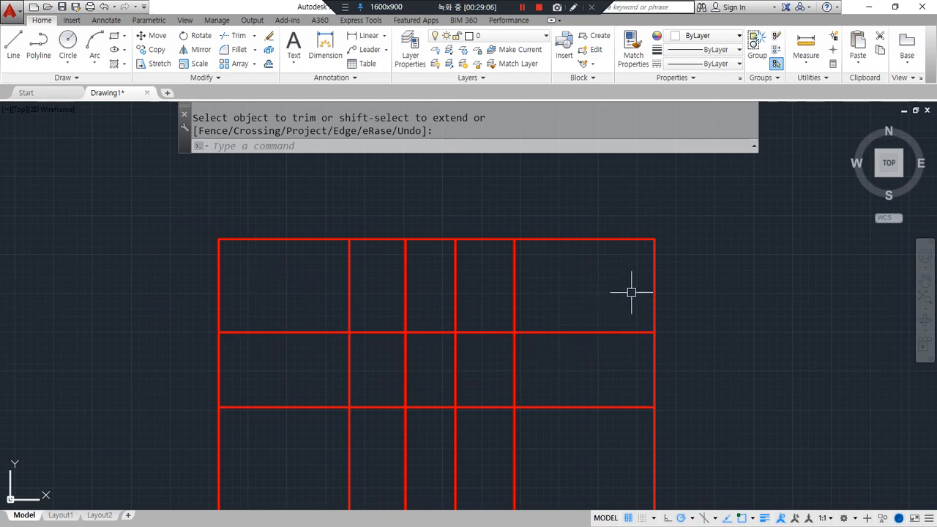
- Offset the outer right vertical line 1300 inward
left_click_drag(654, 271, 400, 266)
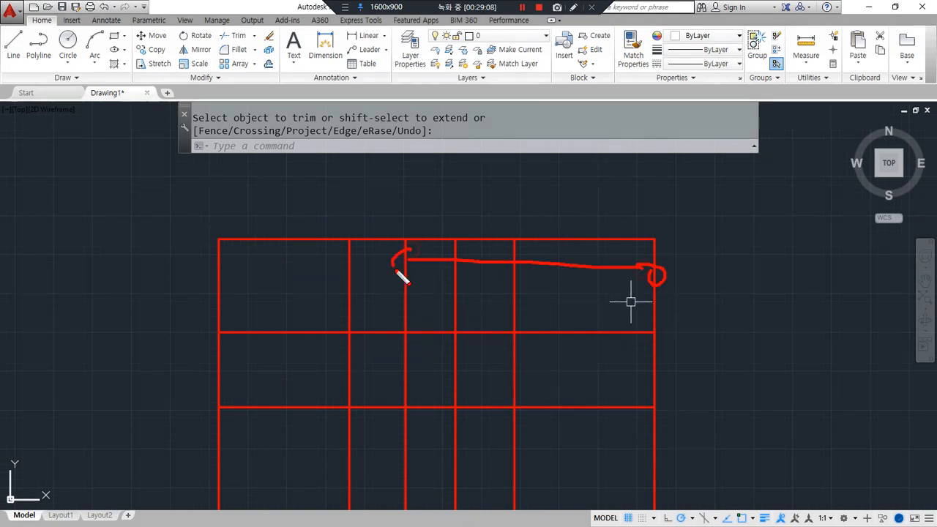
key("Escape")
type("O")
key("Return")
type("1300")
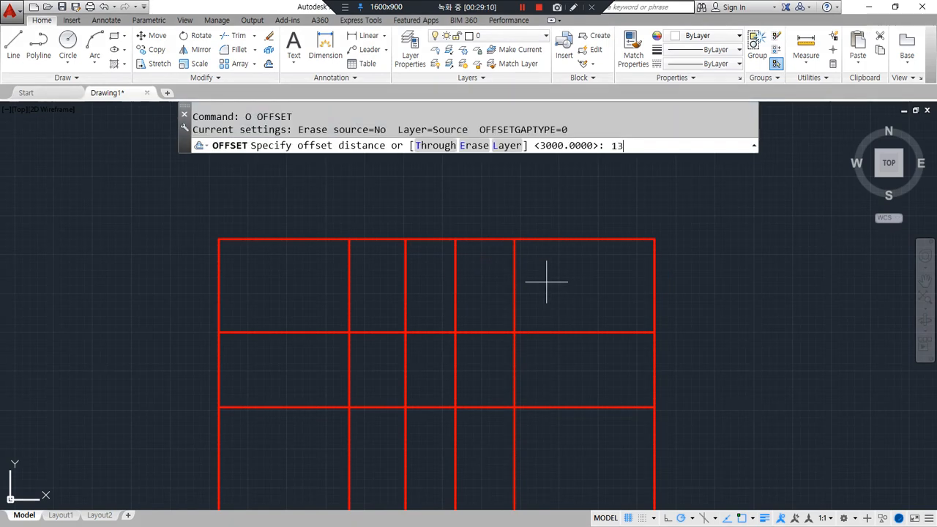
key("Return")
left_click(654, 270)
left_click(613, 279)
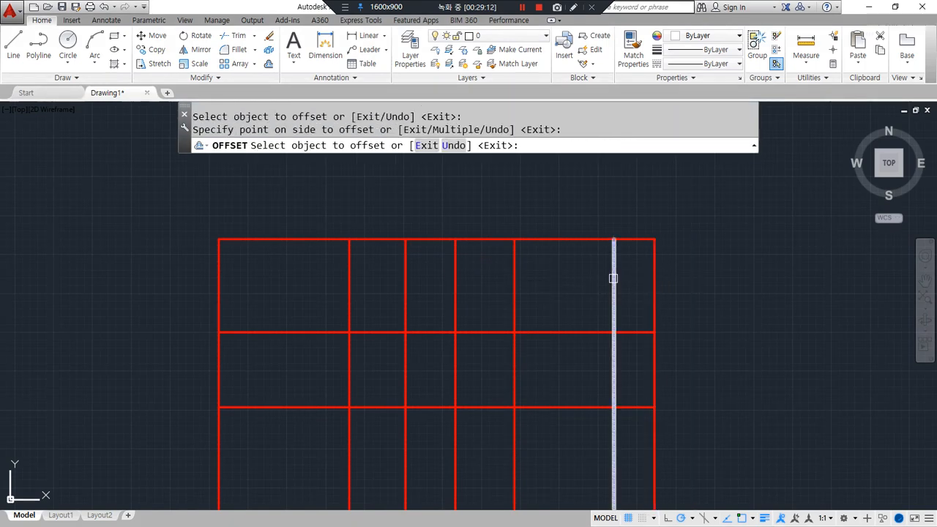
key("Return")
- Fillet the topmost horizontal line with the new inset vertical line into a sharp corner at radius 0
middle_click_drag(593, 281, 509, 257)
type("f")
key("Return")
left_click(523, 216)
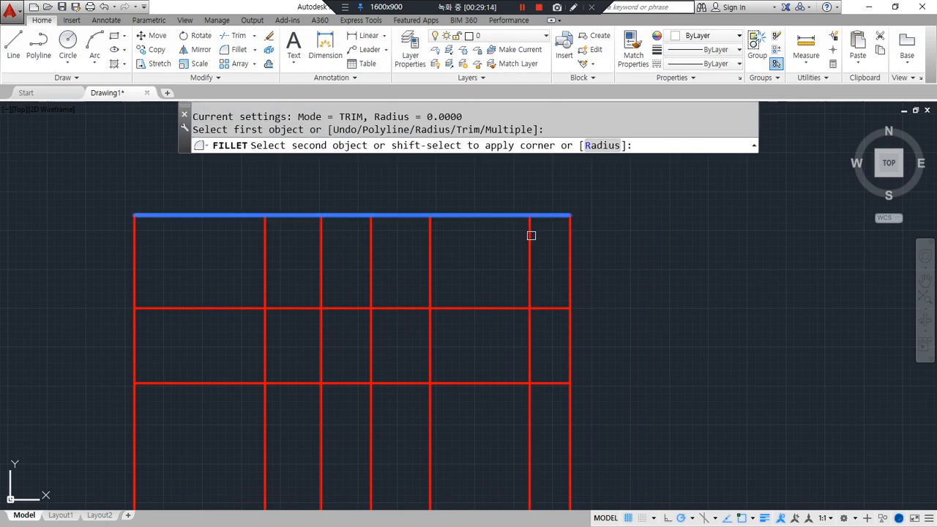
left_click(530, 252)
key("Return")
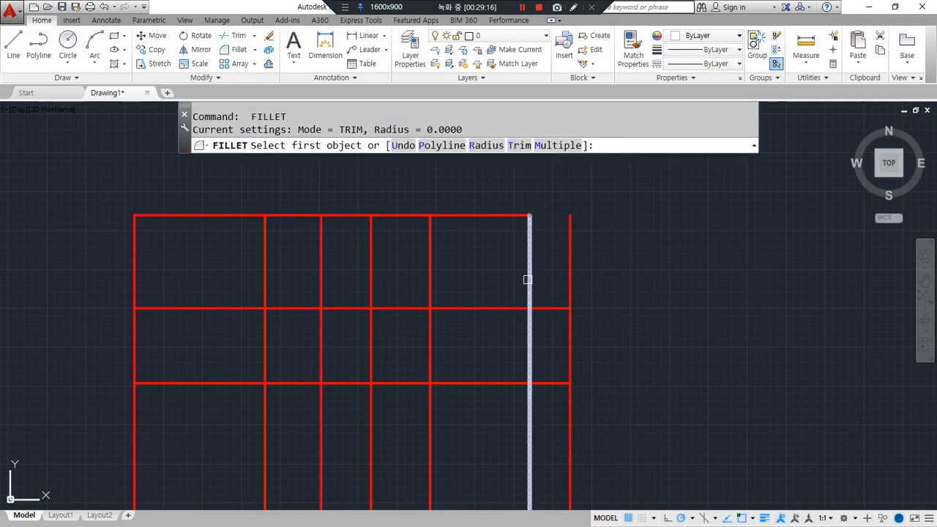
key("Escape")
type("tr")
key("Return")
key("Escape")
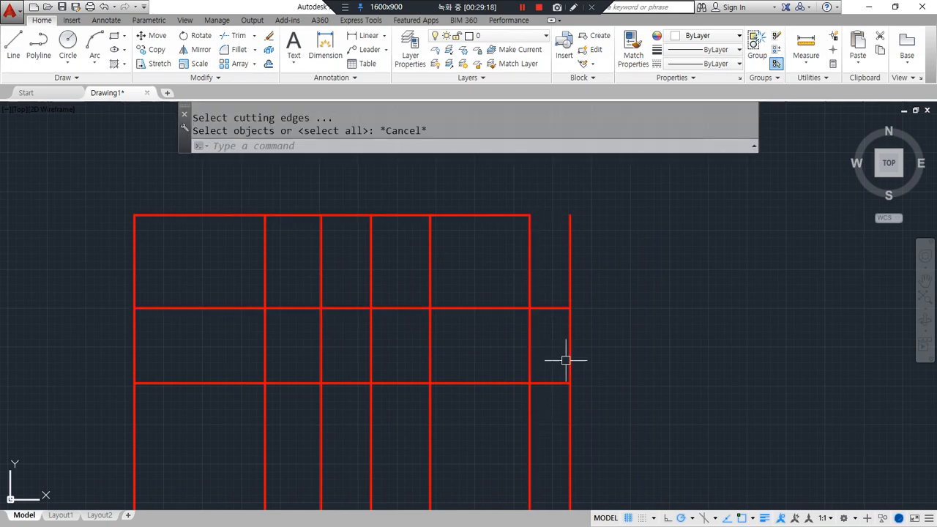
- Fillet the outer right vertical line with the middle row's upper line into a sharp corner
type("f")
key("Return")
left_click(568, 330)
left_click(550, 310)
- Trim the inset vertical line away below the top row
type("tr")
key("Return")
key("Return")
left_click(531, 360)
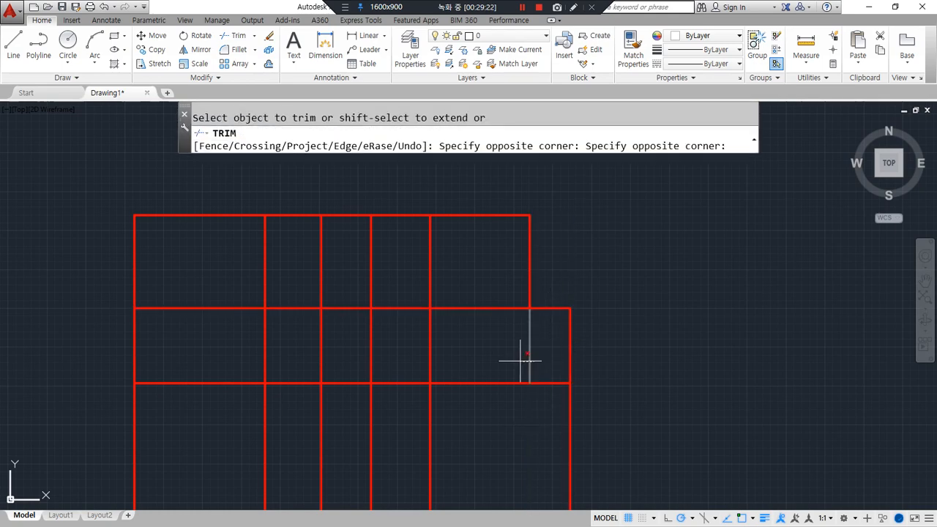
key("Return")
middle_click_drag(527, 412, 511, 364)
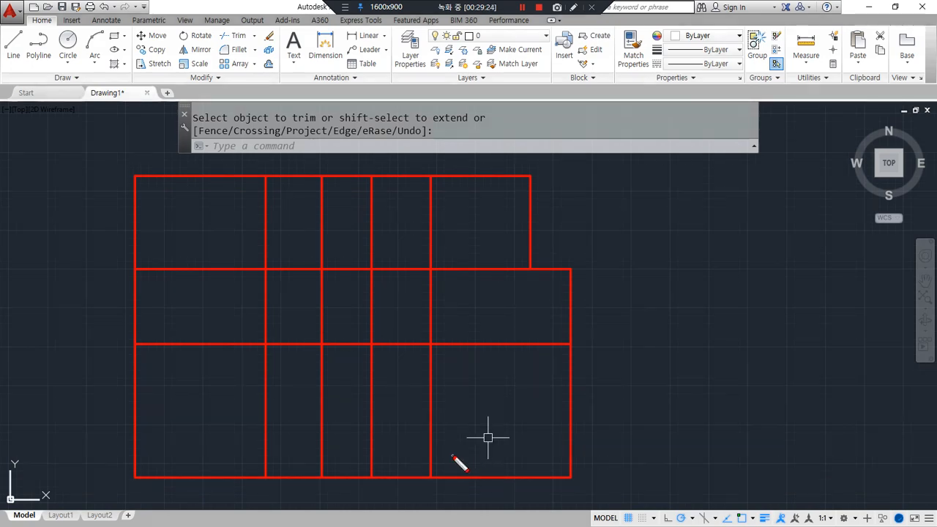
mouse_move(461, 479)
left_mouse_down()
mouse_move(560, 472)
mouse_move(574, 335)
mouse_move(531, 264)
mouse_move(437, 186)
left_mouse_up()
key("Escape")
middle_click_drag(442, 228, 449, 238)
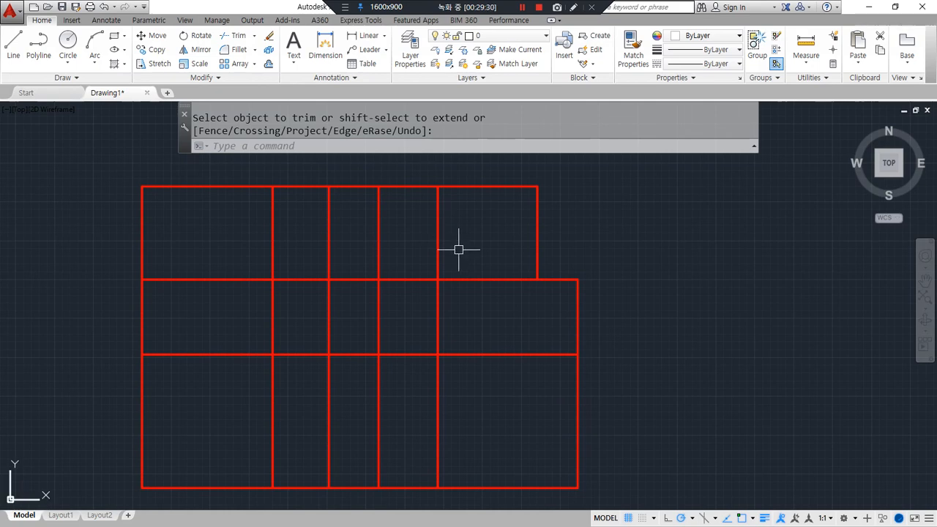
type("o")
key("Return")
key("Escape")
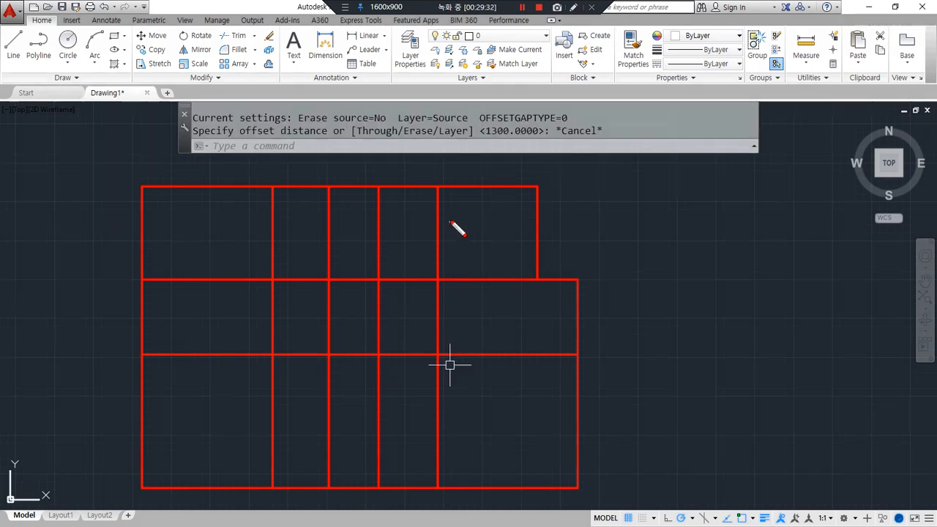
left_click_drag(433, 164, 433, 517)
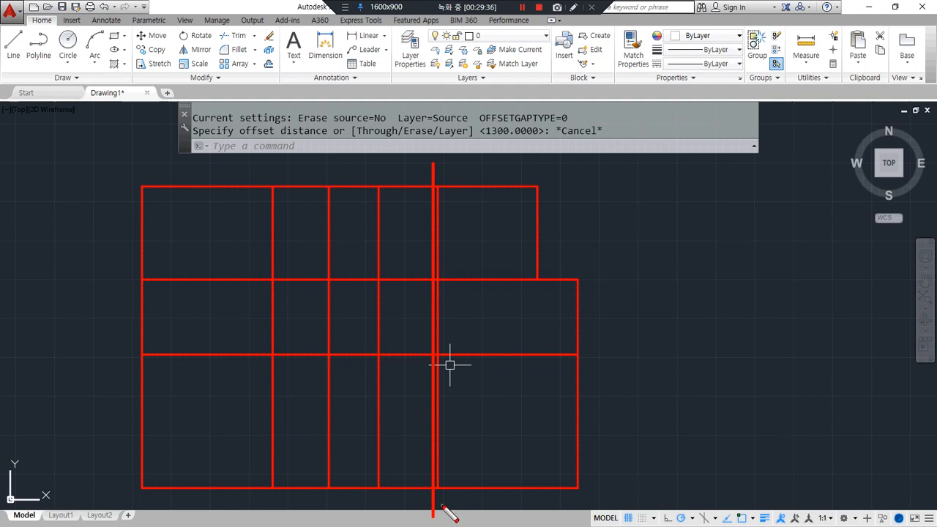
- Measure the width of the top row's rightmost cell
type("di")
key("Return")
left_click(438, 280)
left_click(538, 279)
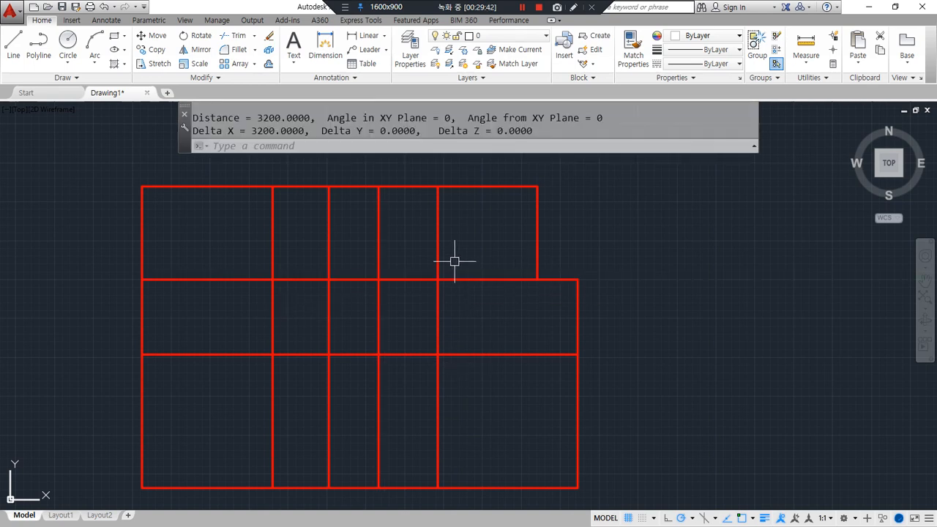
- Trim the rightmost interior vertical line out of the top and middle rows, keeping its bottom-row segment
type("tr")
key("Return")
key("Return")
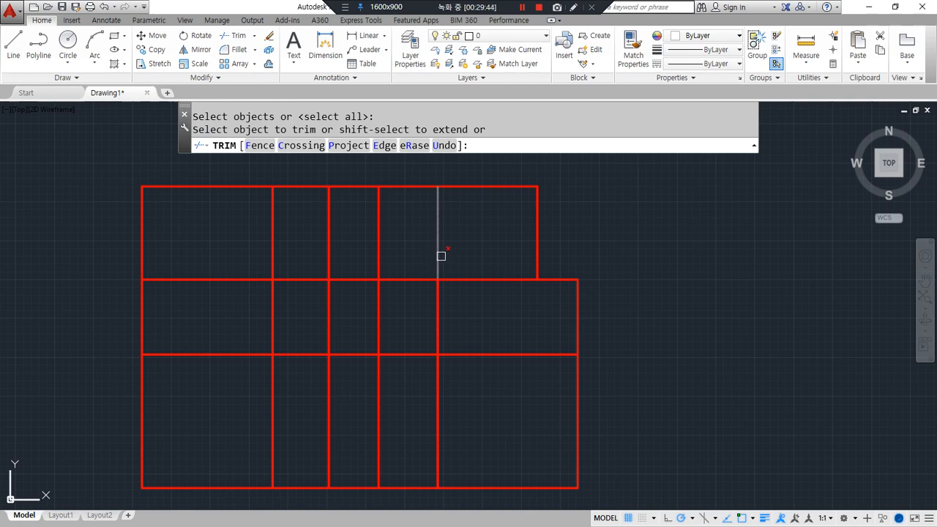
left_click(440, 256)
left_click(442, 315)
key("Return")
- Offset the top row's right edge 3300 inward
type("o")
key("Return")
type("3300")
key("Return")
left_click(540, 224)
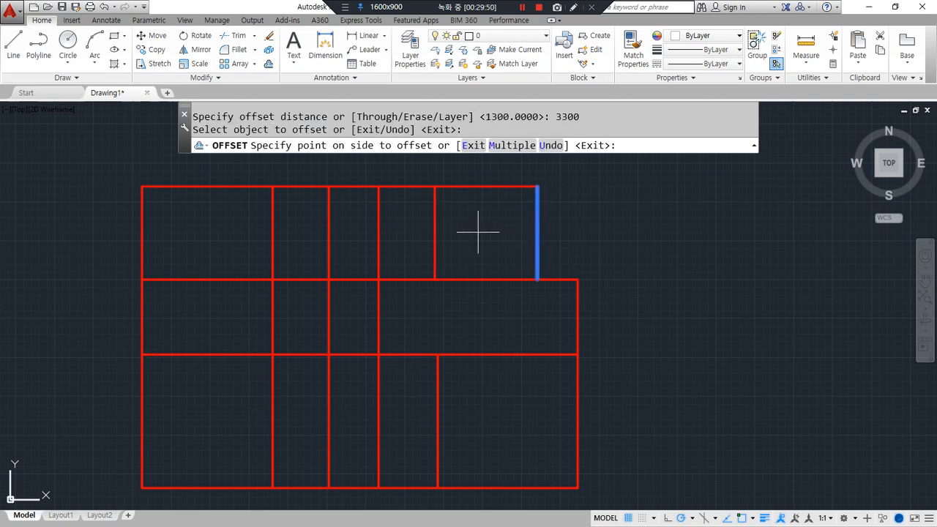
left_click(481, 230)
key("Return")
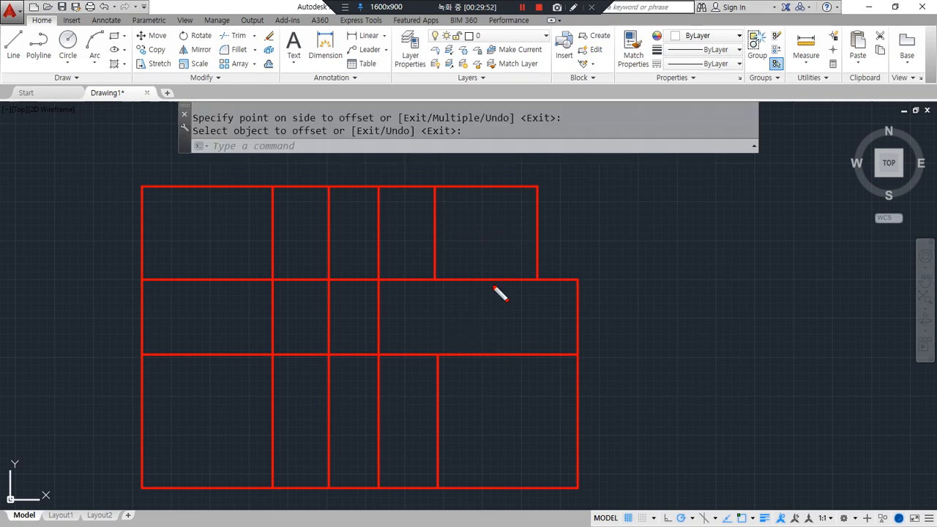
mouse_move(482, 280)
left_mouse_down()
mouse_move(482, 355)
mouse_move(562, 355)
left_mouse_up()
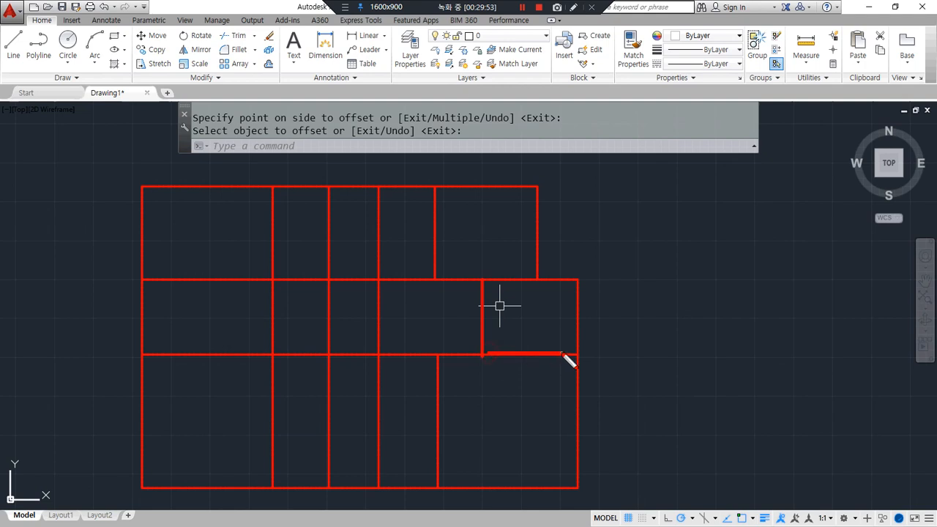
left_click_drag(492, 288, 475, 323)
left_click_drag(488, 279, 489, 355)
mouse_move(487, 400)
left_mouse_down()
mouse_move(461, 338)
mouse_move(523, 354)
mouse_move(492, 377)
left_mouse_up()
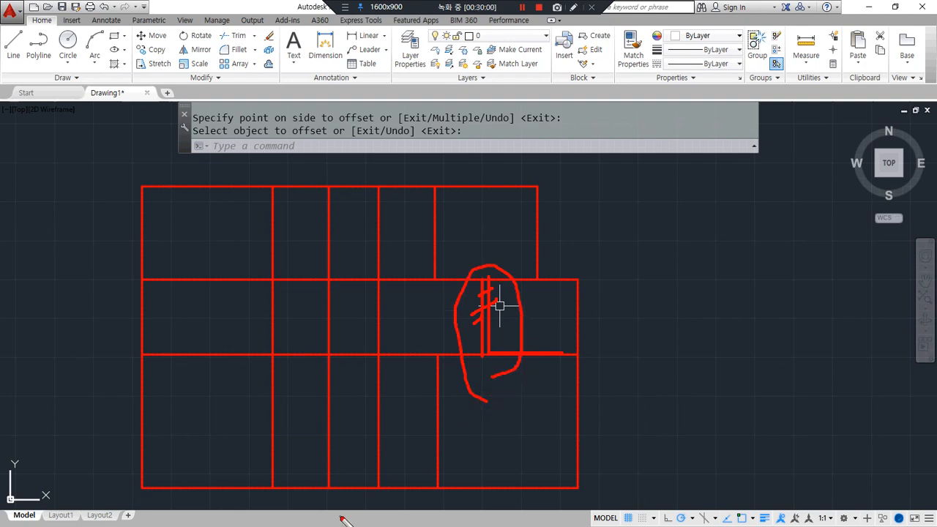
key("Escape")
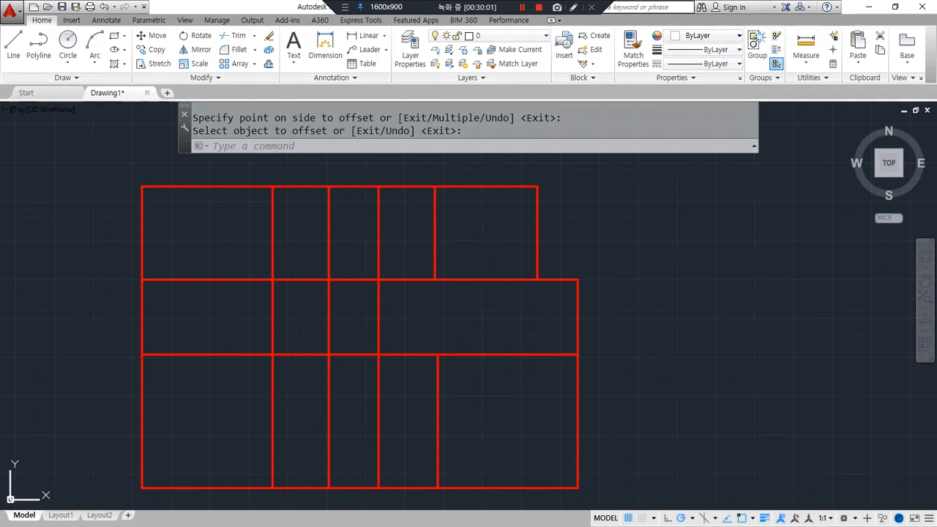
key("Escape")
- Offset the outer right vertical line 3300 inward across the middle and bottom rows
type("o")
key("Return")
type("3300")
key("Return")
left_click(576, 324)
left_click(525, 341)
key("Return")
- Trim the new vertical line out of the bottom row and erase its remaining middle-row segment
type("tr")
key("Return")
key("Return")
left_click(476, 405)
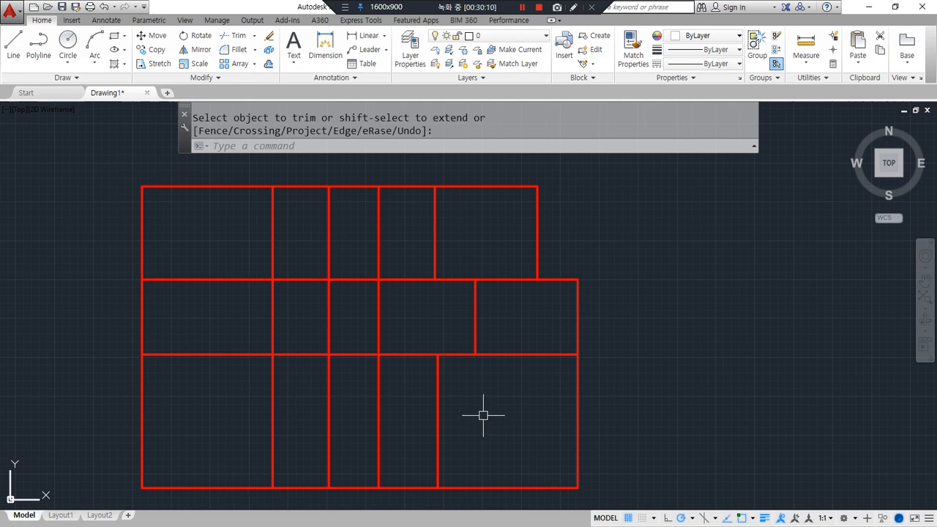
left_click(476, 323)
key("Escape")
- Offset the outer right vertical line 3000 inward
type("o")
key("Return")
type("3000")
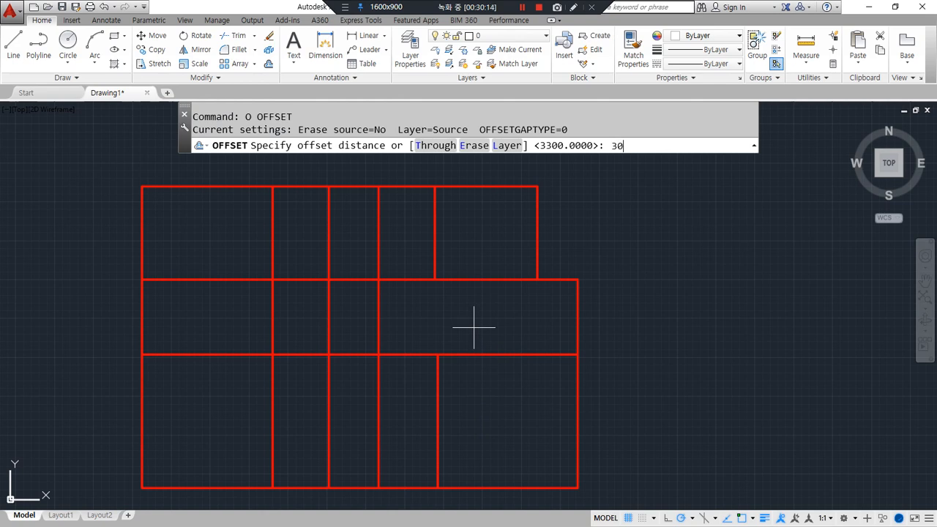
key("Return")
left_click(578, 317)
left_click(529, 322)
key("Return")
- Trim the 3000 offset line out of the bottom row, keeping only its middle-row segment
type("tr")
key("Return")
key("Return")
left_click(487, 415)
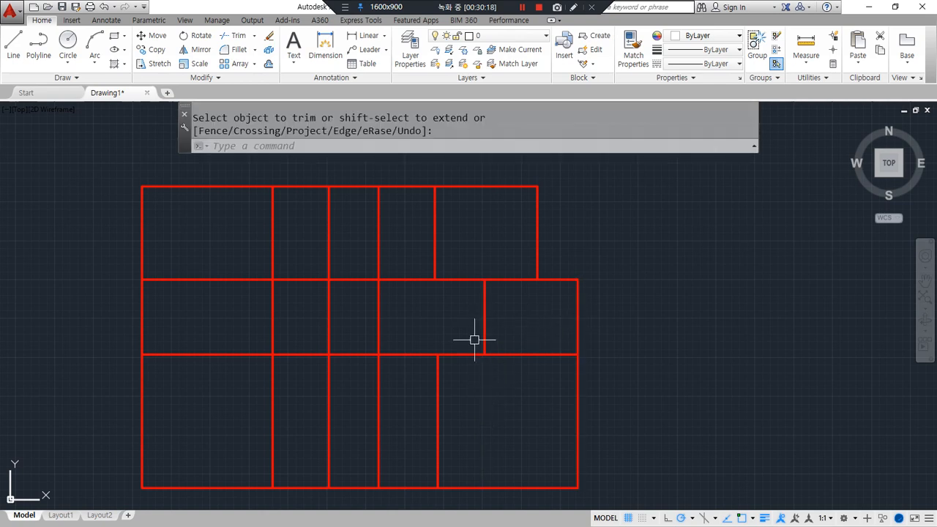
- Trim the three left interior vertical lines out of the top row
middle_click_drag(477, 340, 527, 389)
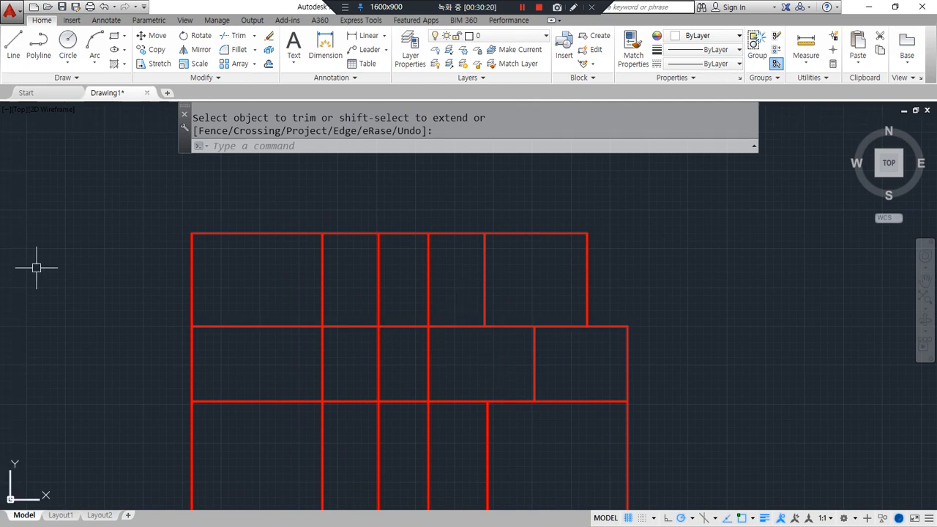
mouse_move(504, 262)
left_mouse_down()
mouse_move(378, 265)
mouse_move(384, 274)
left_mouse_up()
key("Escape")
mouse_move(443, 291)
left_mouse_down()
mouse_move(293, 262)
mouse_move(306, 268)
left_mouse_up()
key("Return")
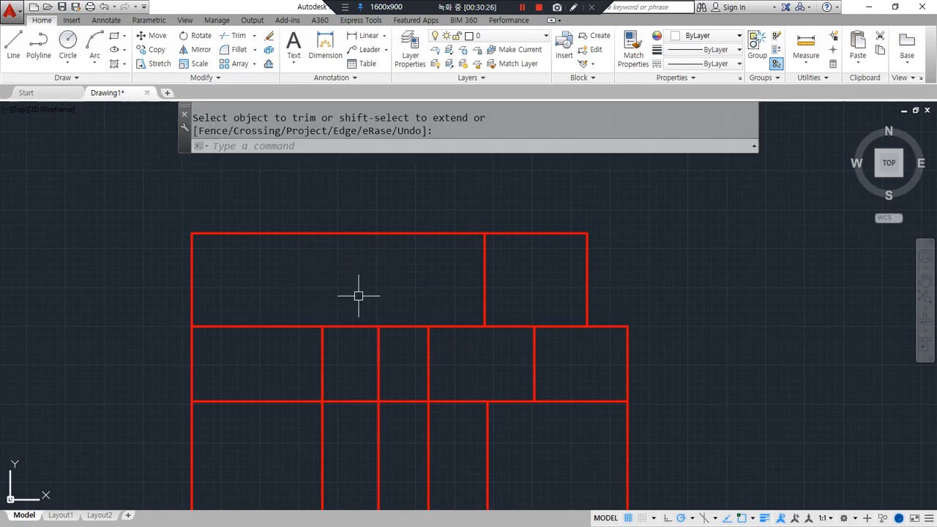
- Offset the top row's remaining interior divider 4000 to the left
type("o")
key("Return")
type("400")
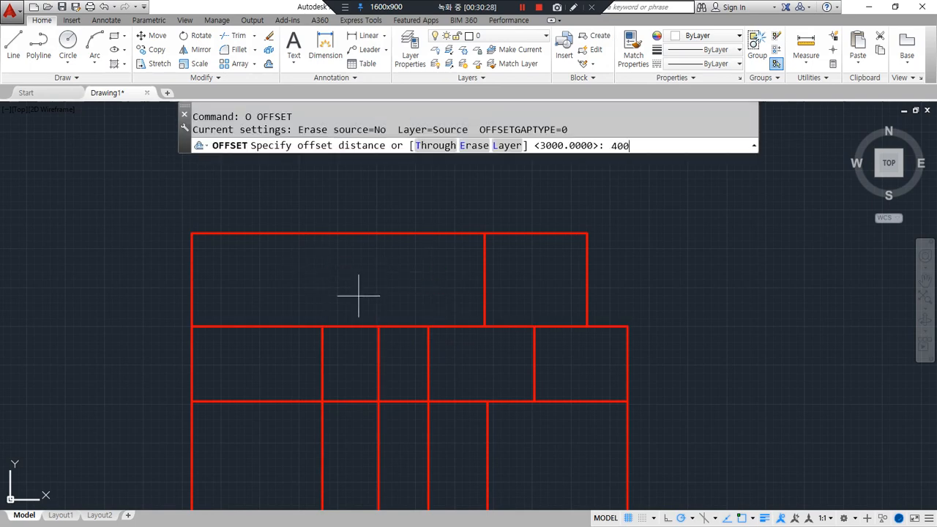
type("0")
key("Return")
left_click(484, 281)
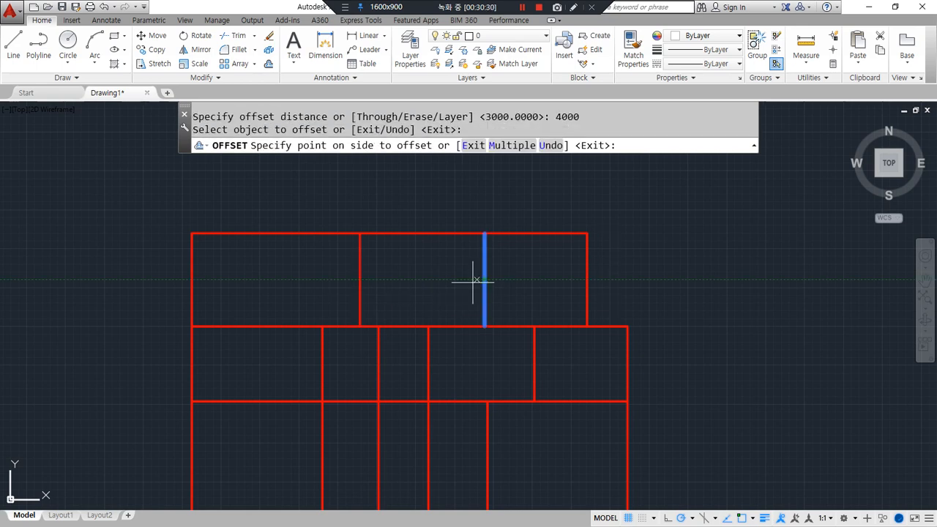
left_click(378, 279)
- Offset the new top-row divider 3600 to the left
key("Return")
key("Return")
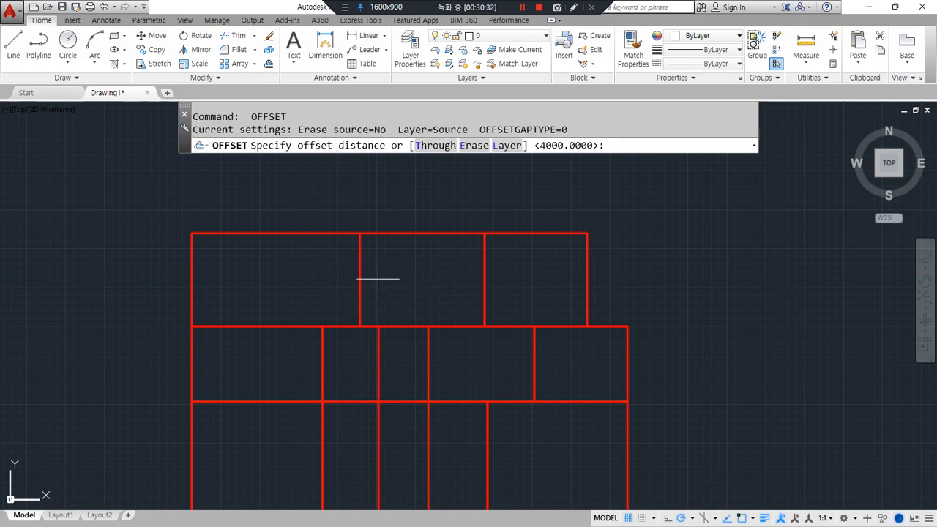
type("3600")
key("Return")
left_click(359, 285)
left_click(285, 281)
key("Return")
- Fillet the topmost horizontal line with the leftmost new vertical line into a sharp corner
type("f")
key("Return")
left_click(257, 235)
left_click(250, 256)
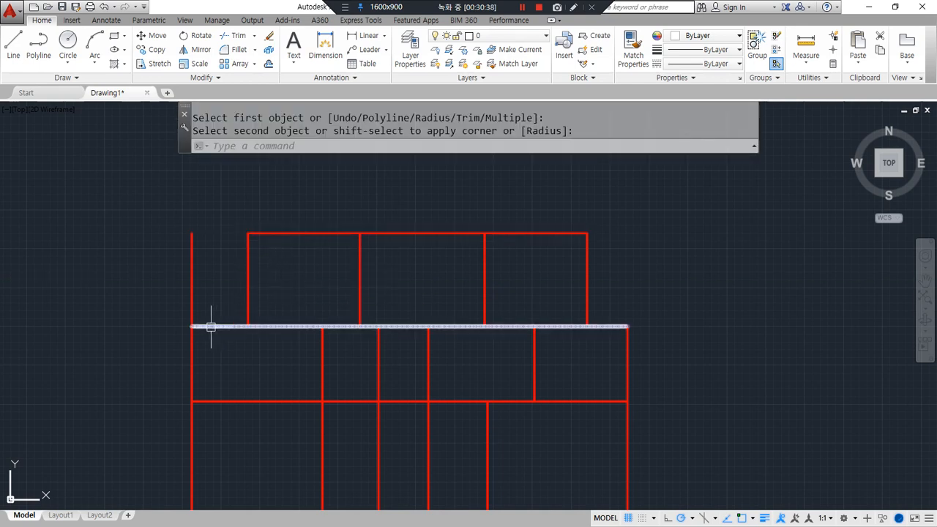
- Trim off the outer left vertical line above the middle row
key("Escape")
type("tr")
key("Return")
key("Return")
left_click(191, 297)
key("Return")
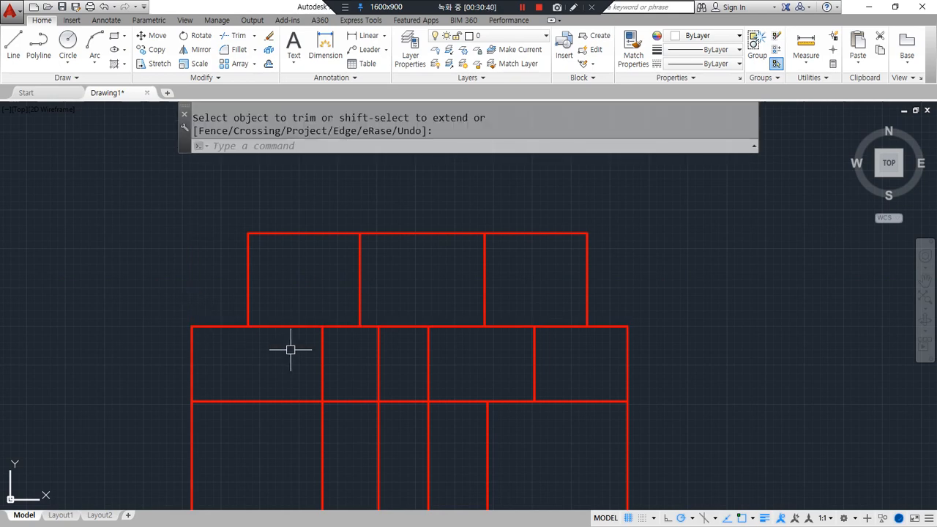
middle_click_drag(288, 352, 288, 304)
mouse_move(605, 273)
left_mouse_down()
mouse_move(286, 279)
mouse_move(313, 184)
mouse_move(564, 250)
mouse_move(538, 271)
left_mouse_up()
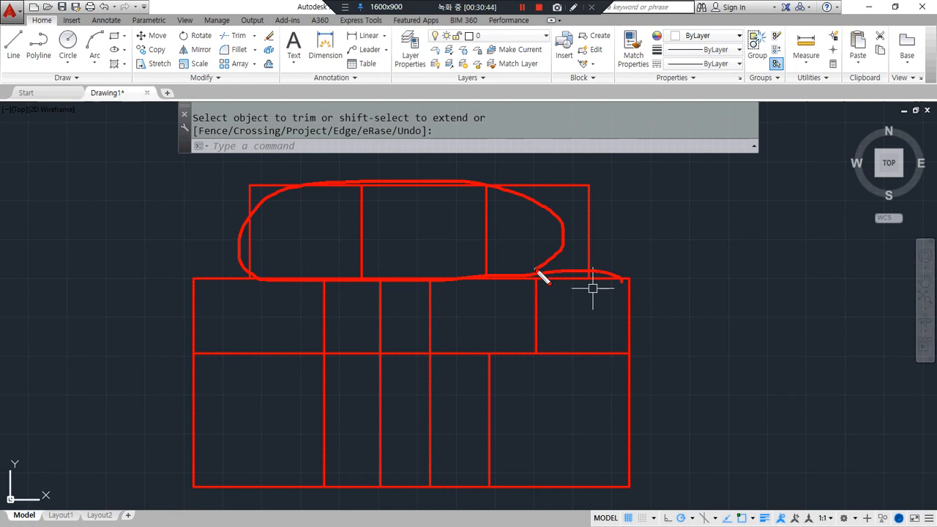
left_click_drag(628, 352, 342, 352)
left_click_drag(324, 282, 319, 426)
key("Escape")
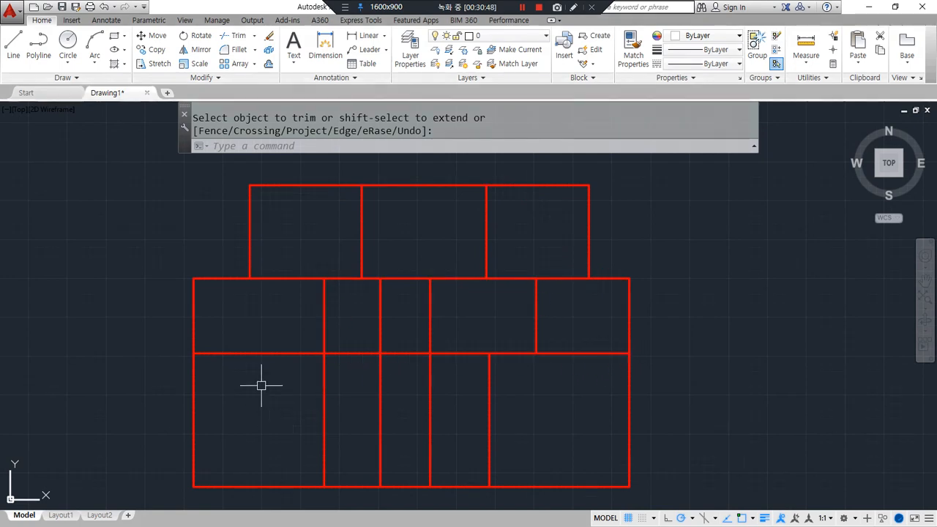
- Trim off the horizontal line's leftmost segment below the middle row and the middle row's two narrow interior dividers
key("space")
key("space")
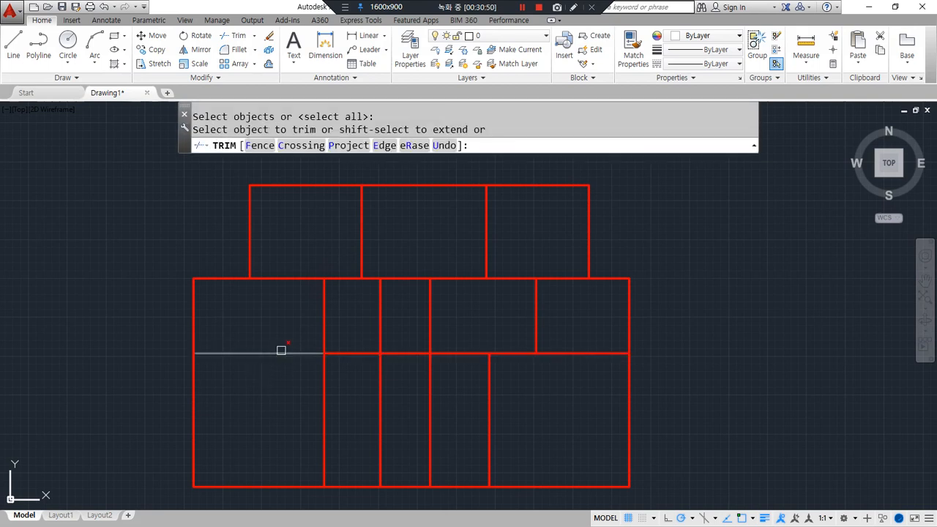
left_click(282, 350)
left_click(381, 314)
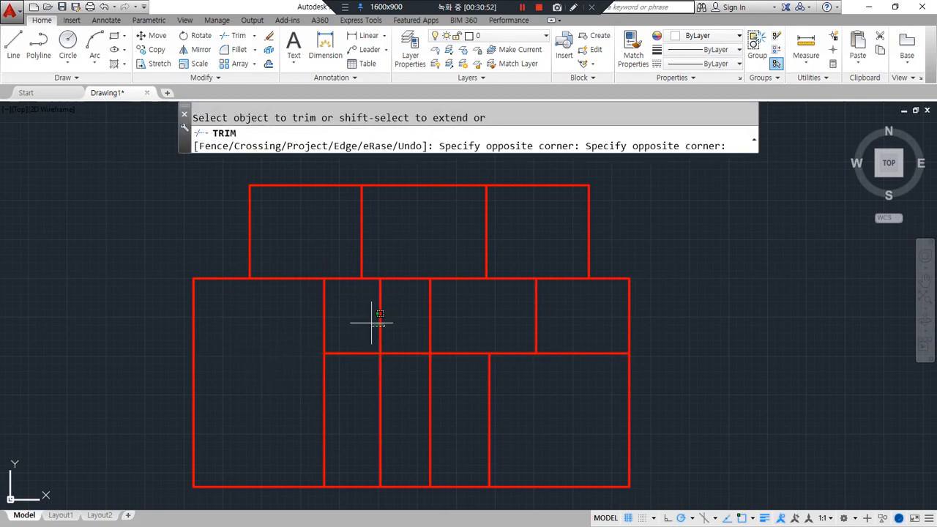
left_click(380, 314)
left_click(428, 325)
key("Escape")
middle_click_drag(276, 401, 339, 362)
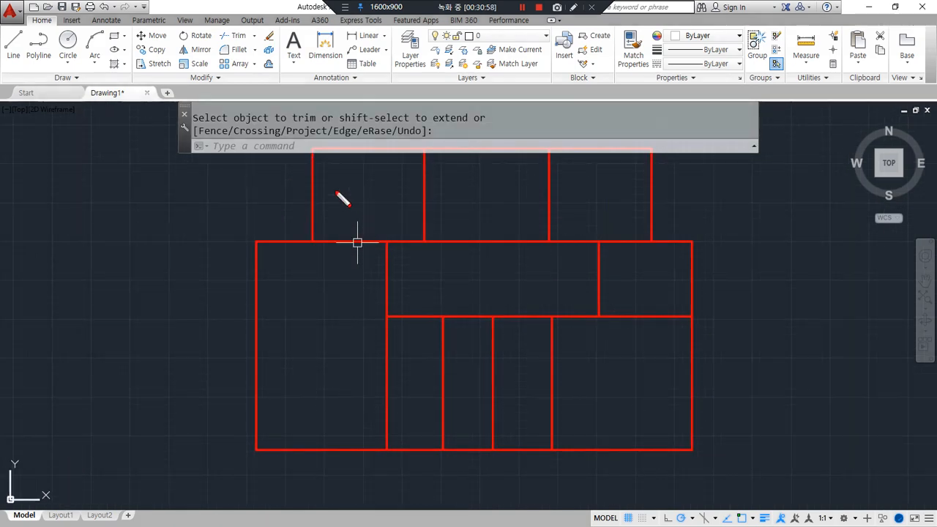
- Measure the height of the top row along its left vertical edge
middle_click_drag(343, 213, 320, 260)
left_click_drag(278, 192, 276, 276)
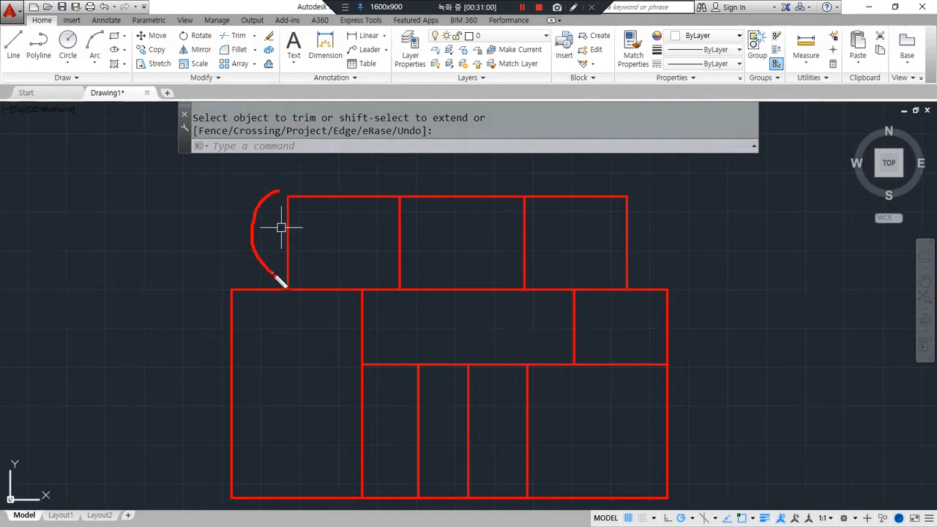
left_click_drag(281, 227, 271, 268)
key("Return")
type("DI")
key("Return")
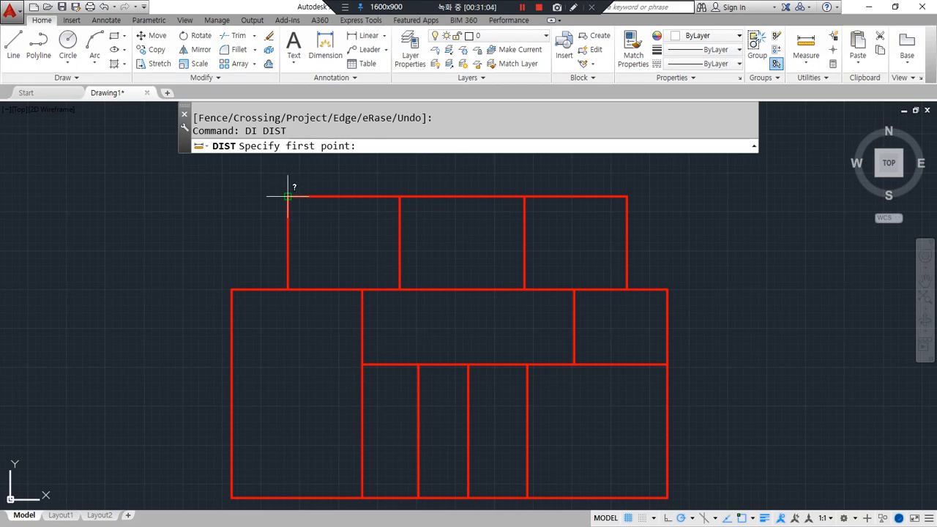
left_click(287, 196)
left_click(288, 289)
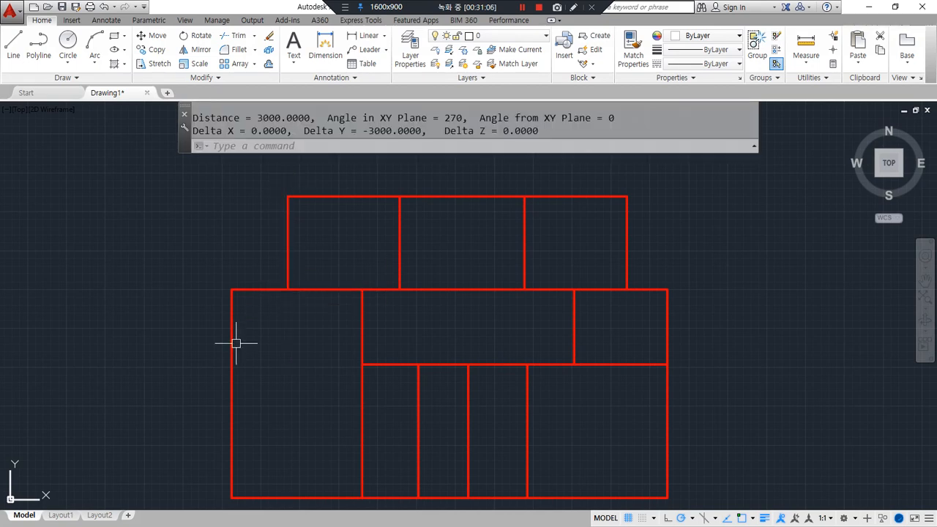
- Offset the horizontal line beneath the middle row downward through the lower row, using the default distance
middle_click_drag(299, 350, 312, 331)
key("ctrl+alt+d")
mouse_move(414, 273)
left_mouse_down()
mouse_move(420, 344)
mouse_move(266, 342)
left_mouse_up()
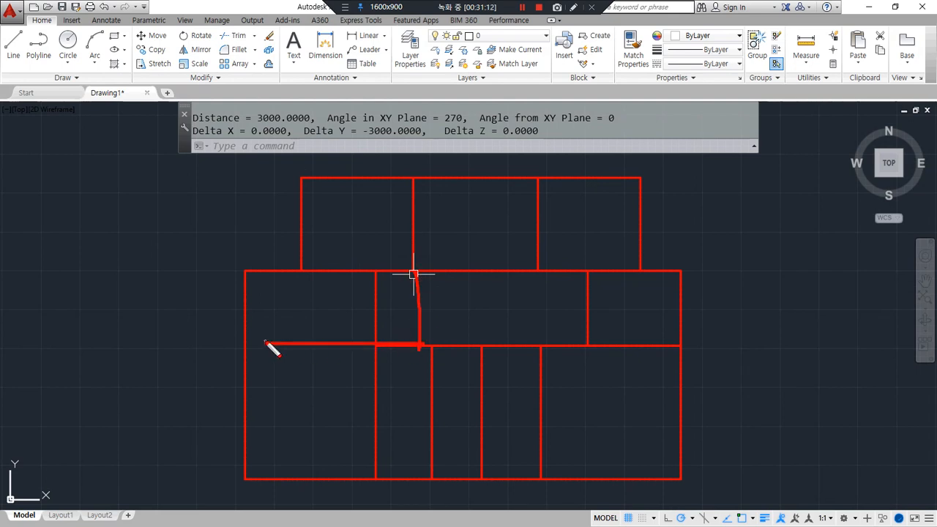
key("ctrl+alt+d")
type("O")
key("Return")
key("Return")
left_click(383, 345)
left_click(406, 404)
key("Return")
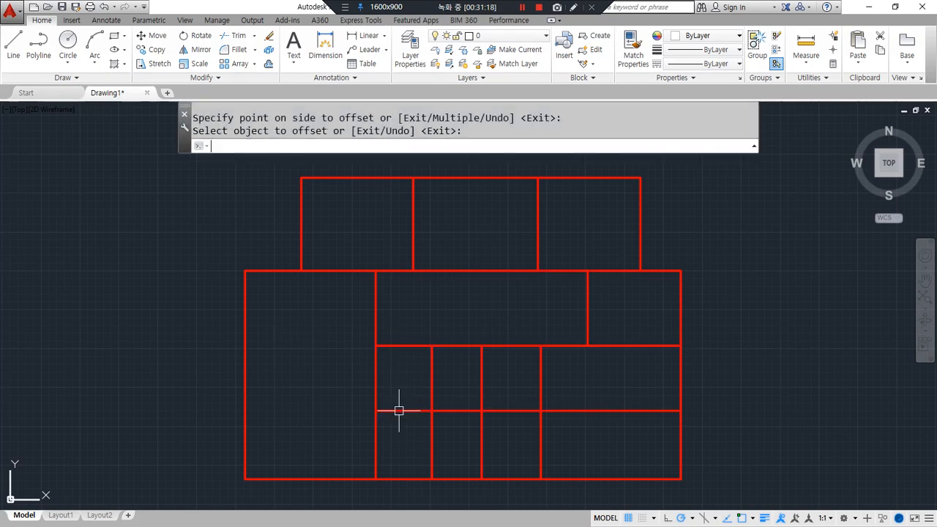
- Fillet the new horizontal line with the outer left vertical line into a sharp corner
type("F")
key("Return")
left_click(399, 411)
left_click(246, 389)
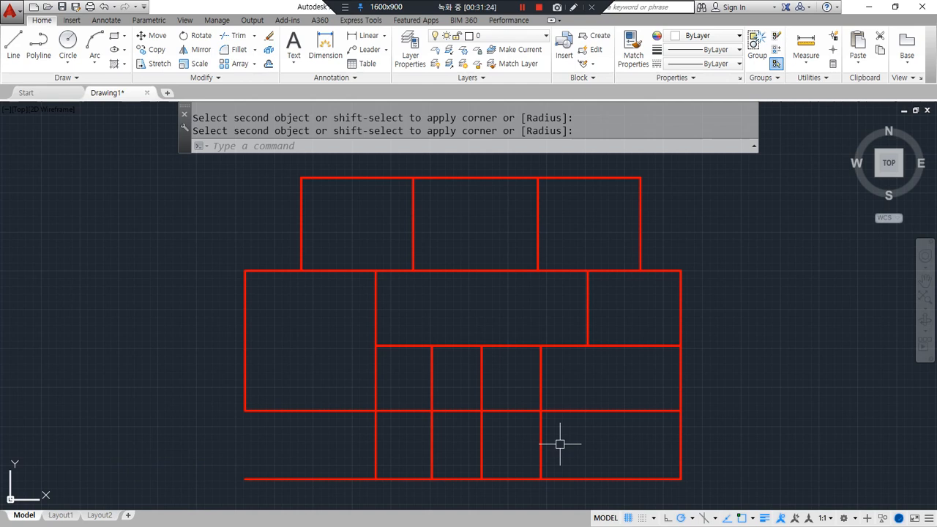
- Trim off the bottom line left of the lower row's second divider and the first divider's portion below the new horizontal line
type("TR")
key("Return")
key("Return")
left_click(334, 480)
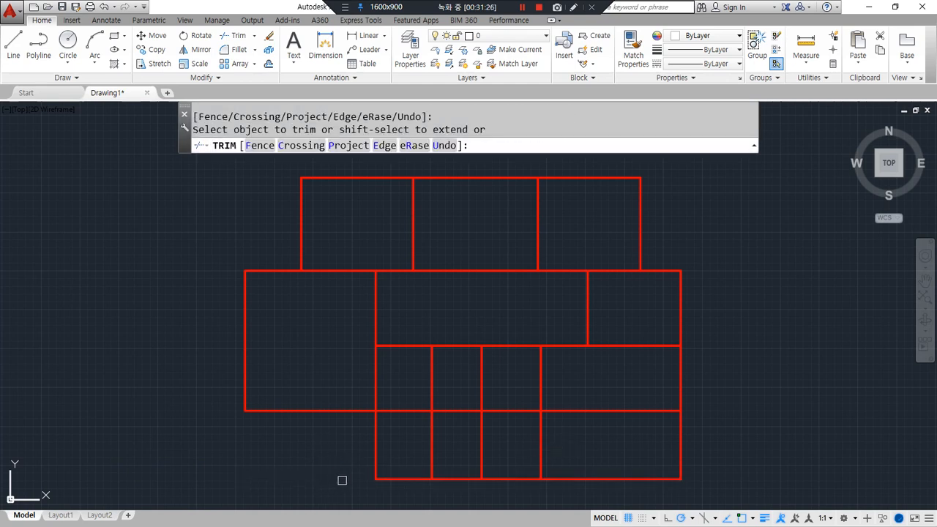
left_click(401, 481)
left_click(381, 459)
left_click(366, 438)
middle_click_drag(359, 462, 292, 398)
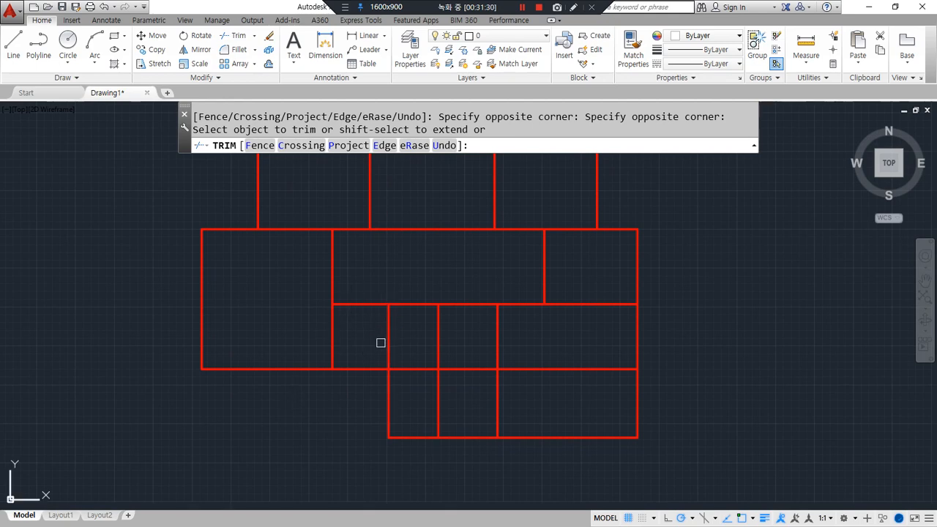
middle_click_drag(417, 371, 353, 320)
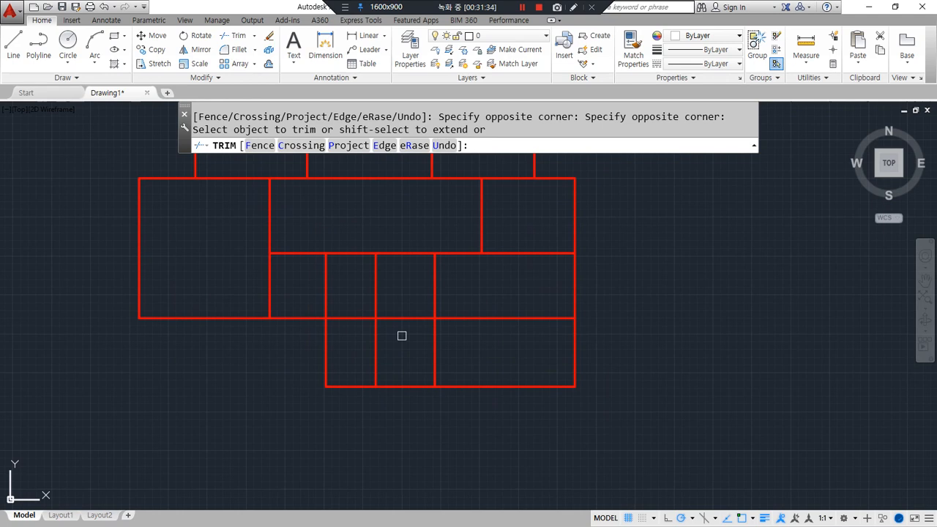
key("Return")
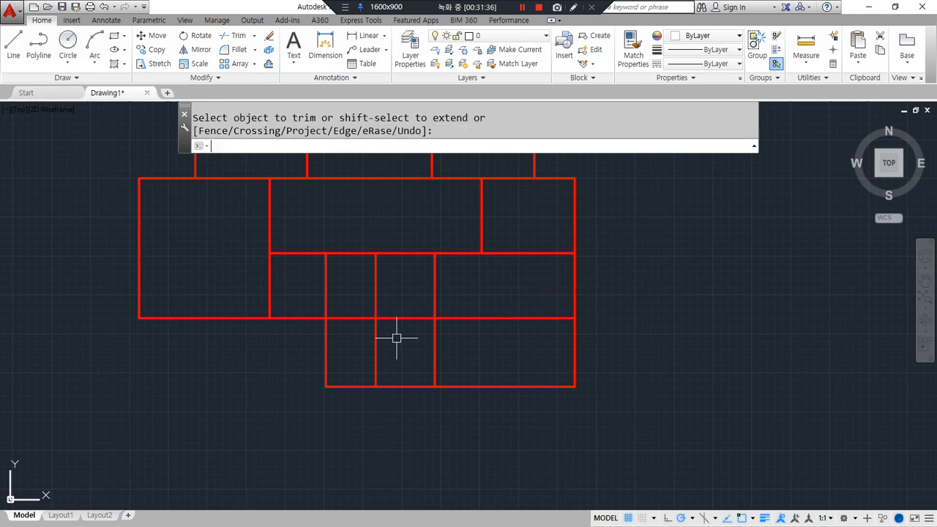
- Offset the horizontal line through the lower row 1200 downward
type("o")
key("Return")
type("1200")
key("Return")
left_click(398, 318)
left_click(400, 339)
key("Return")
- Fillet the bottom line with the lower row's rightmost interior divider and trim off the 1200 offset line right of that divider
type("f")
key("Return")
left_click(462, 387)
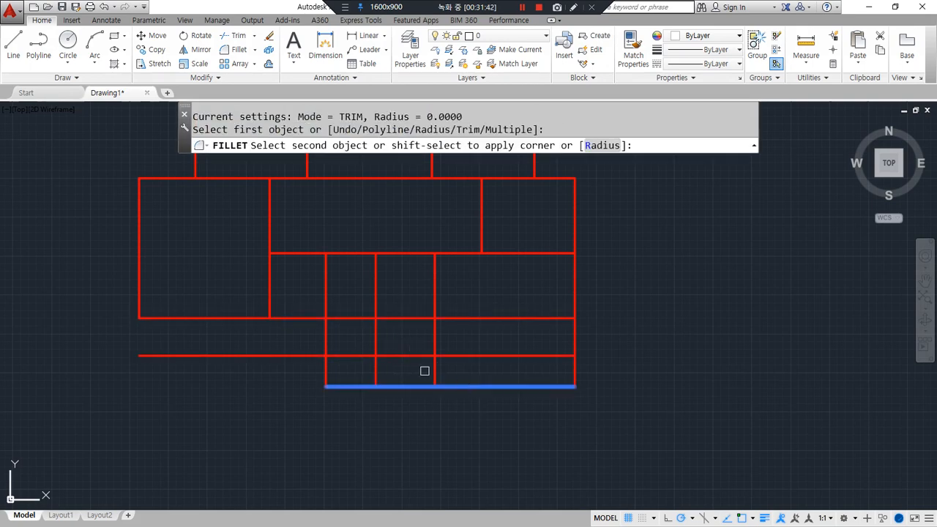
left_click(435, 373)
type("tr")
key("Return")
left_click(485, 356)
key("Return")
- Fillet the 1200 offset line with the next divider to the left and trim off the leftover vertical line beside it
type("f")
key("Return")
left_click(377, 355)
left_click(376, 350)
type("tr")
key("Return")
key("Return")
left_click(326, 352)
key("Return")
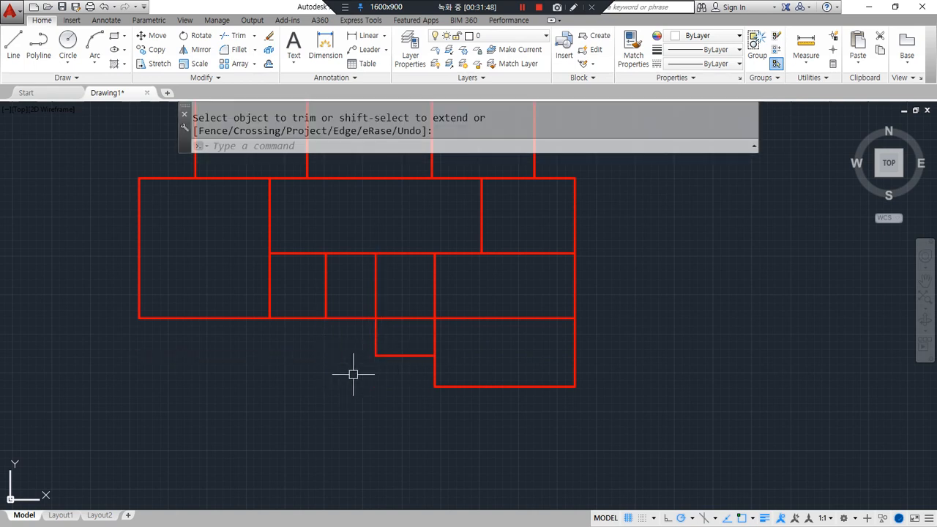
- Trim off the interior horizontal and vertical segments between the small left room and the right rooms to open one large space
type("tr")
key("Return")
key("Return")
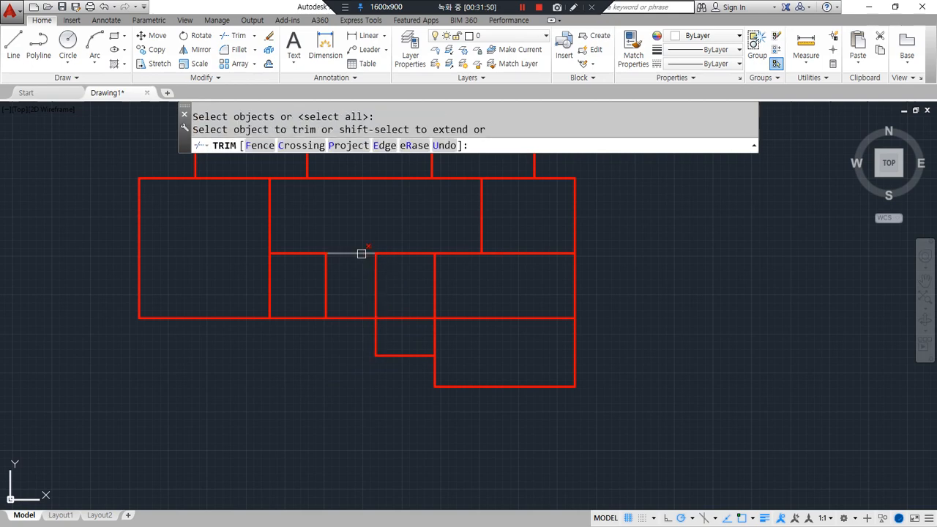
left_click(362, 253)
left_click(377, 275)
left_click(404, 254)
left_click(435, 256)
left_click(452, 253)
left_click(492, 319)
key("Return")
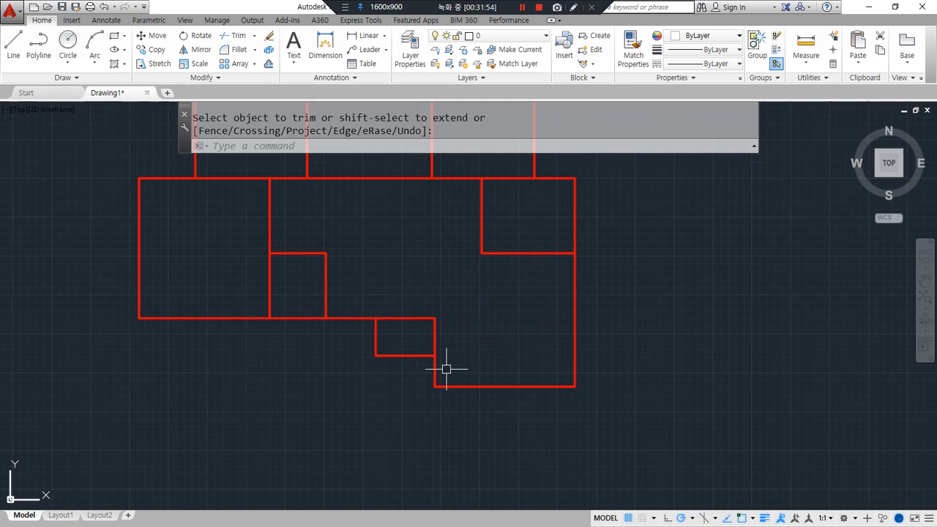
mouse_move(328, 390)
middle_mouse_down()
mouse_move(362, 411)
mouse_move(330, 498)
mouse_move(300, 442)
middle_mouse_up()
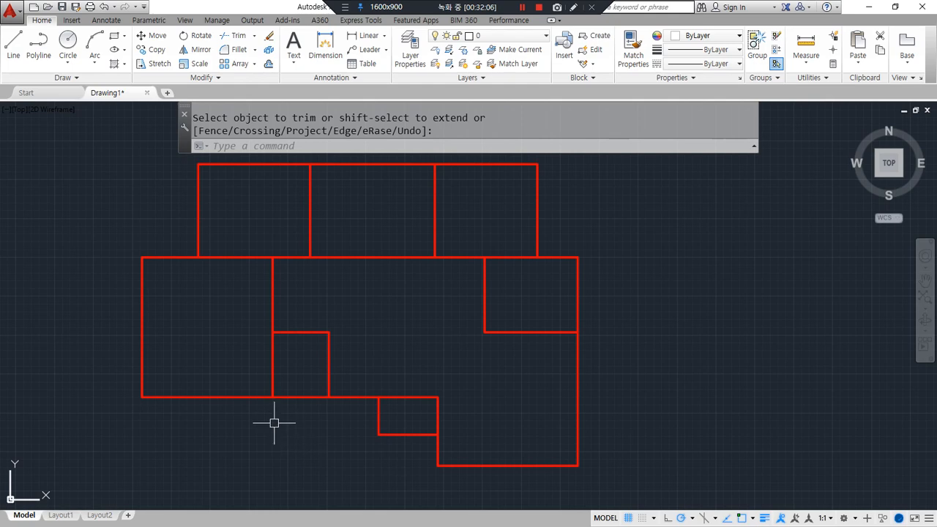
scroll(266, 396, "up", 6)
scroll(261, 409, "up", 4)
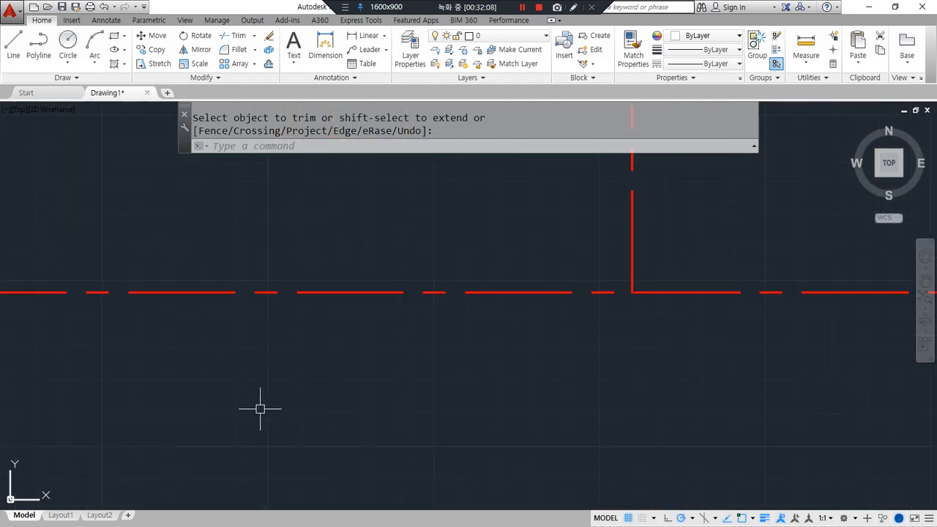
scroll(258, 408, "down", 10)
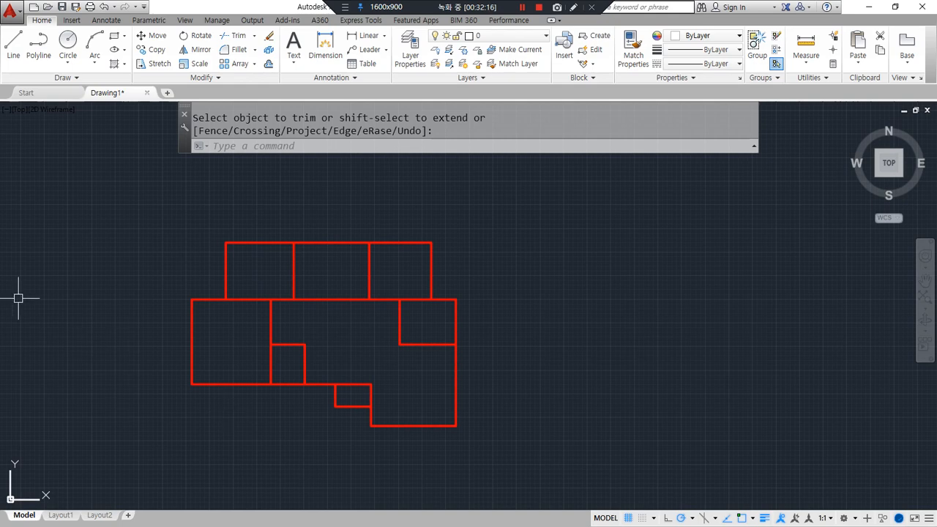
- Switch to the Notepad notes and add the line "A4" beneath the multiline heading
key("alt+Tab")
left_click(642, 458)
key("Return")
type("ㅁ4")
key("BackSpace")
key("BackSpace")
type("a4")
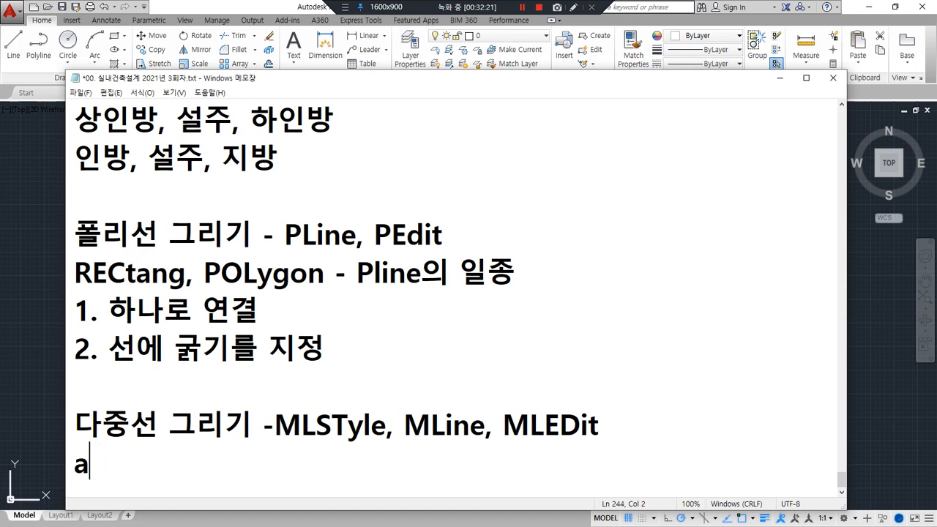
key("BackSpace")
key("BackSpace")
type("A4")
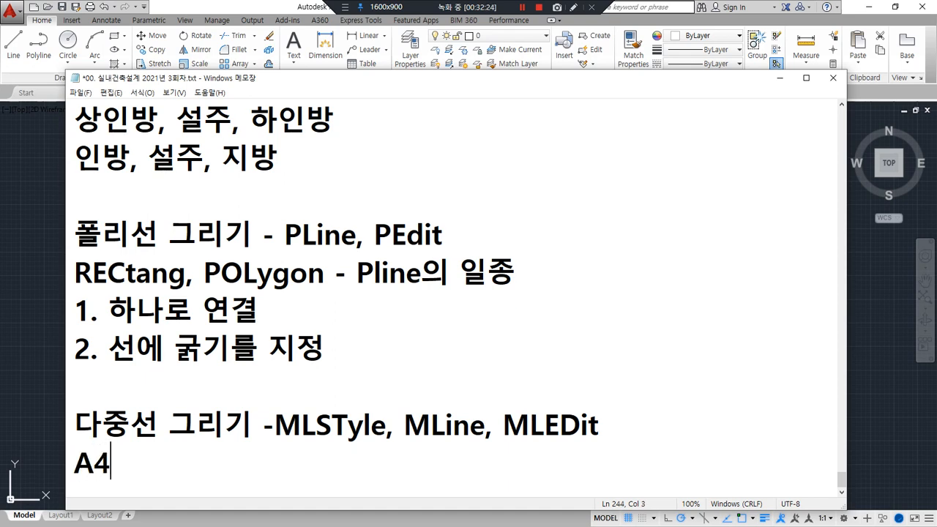
- Write the scale formula "14000X2/297" on a new line below "A4"
key("Return")
type("1400")
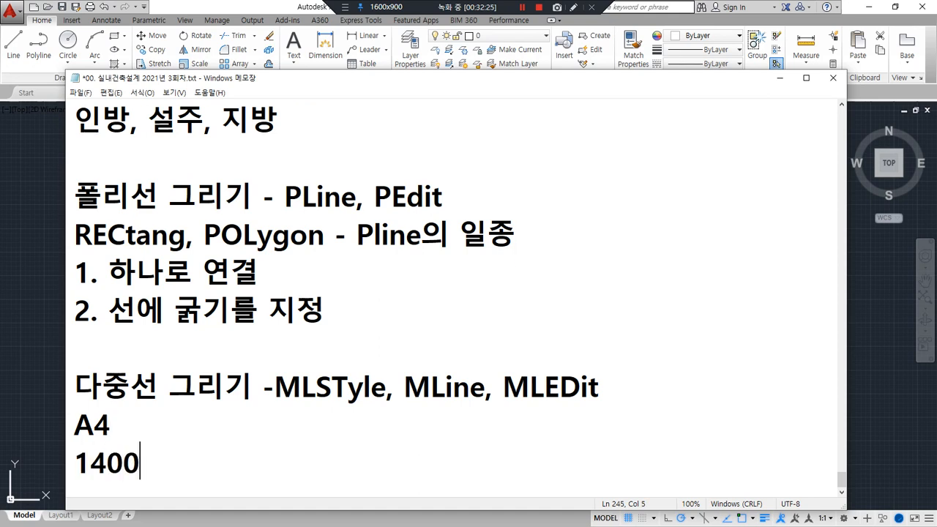
type("0X/")
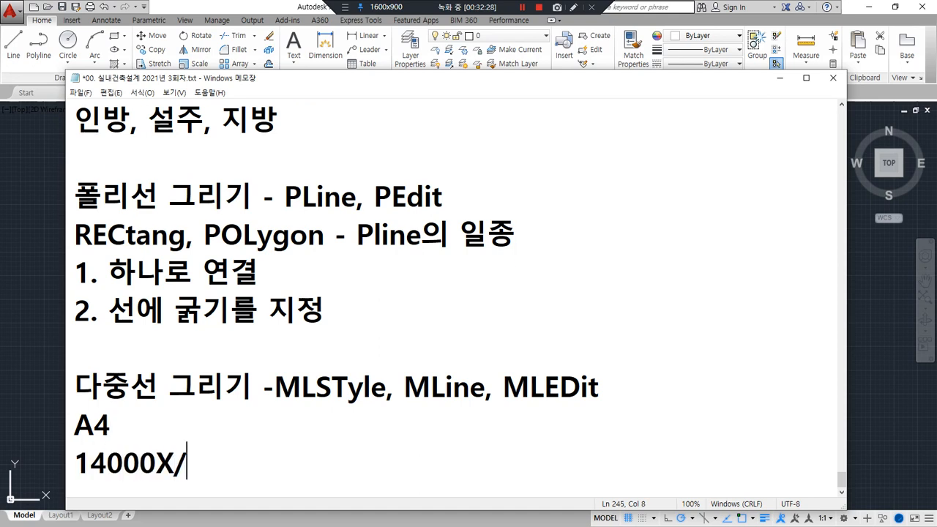
key("BackSpace")
type("2X")
key("BackSpace")
type("/4")
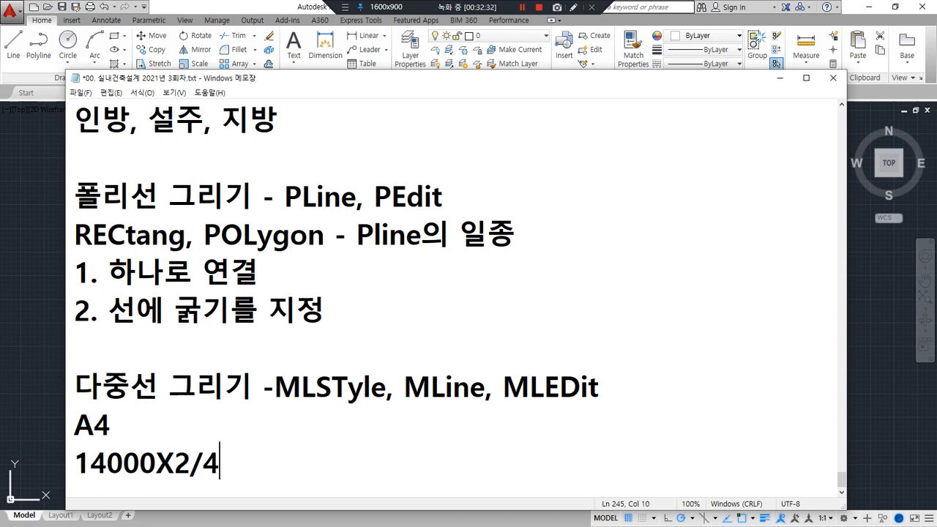
key("BackSpace")
type("297")
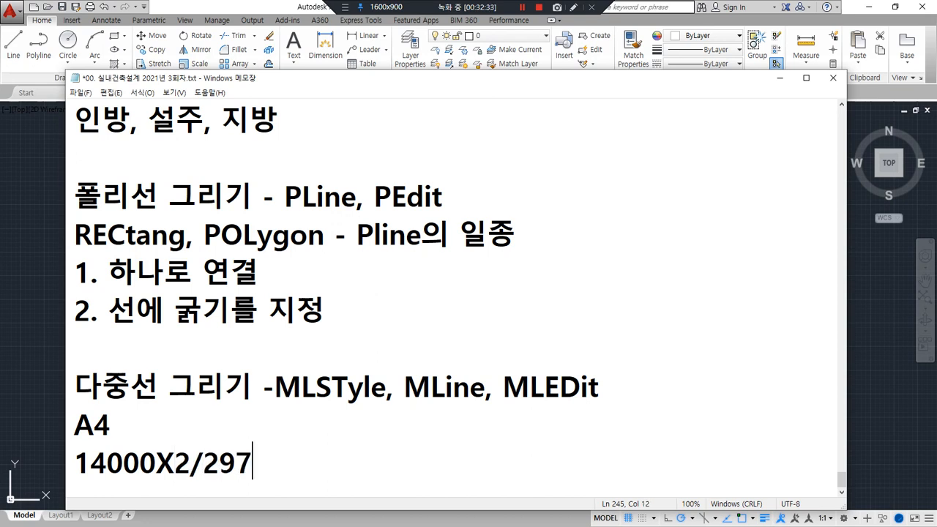
- Switch back to the AutoCAD drawing and open the QuickCalc calculator ready for entry
key("super")
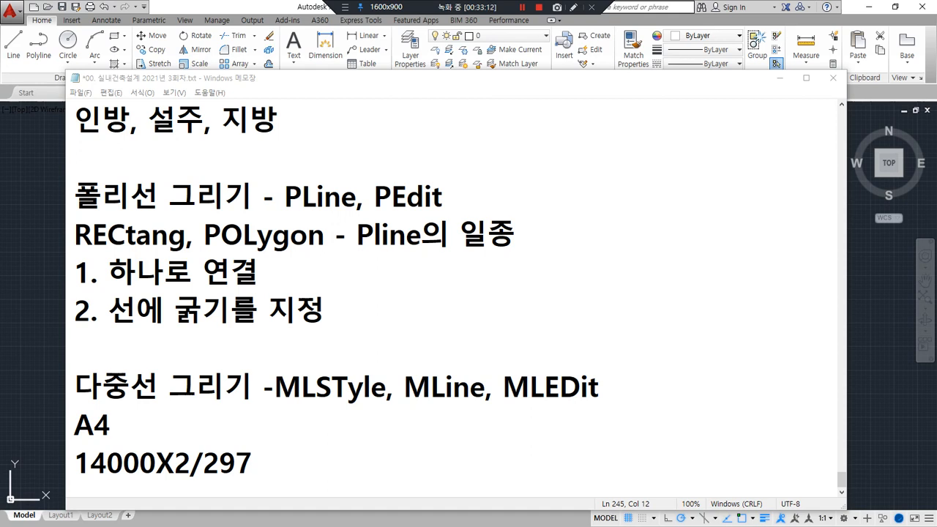
left_click(5, 325)
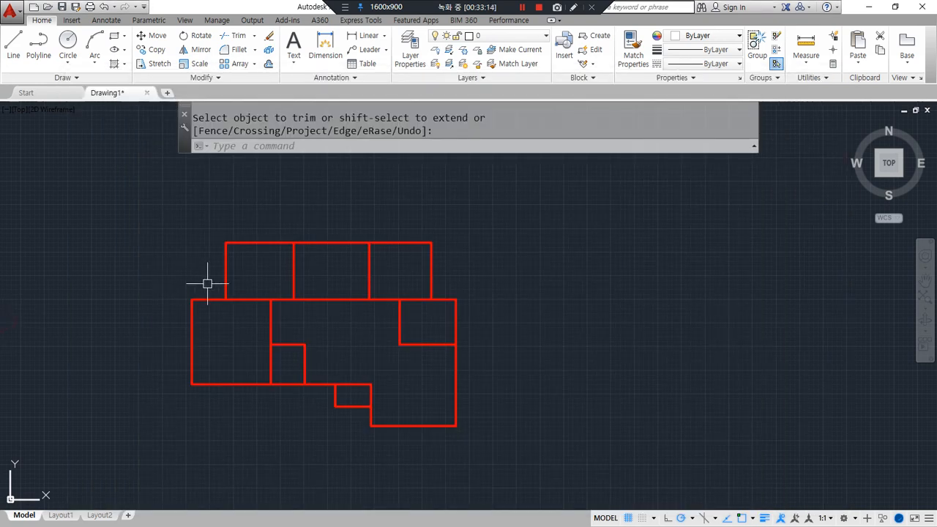
type("ca")
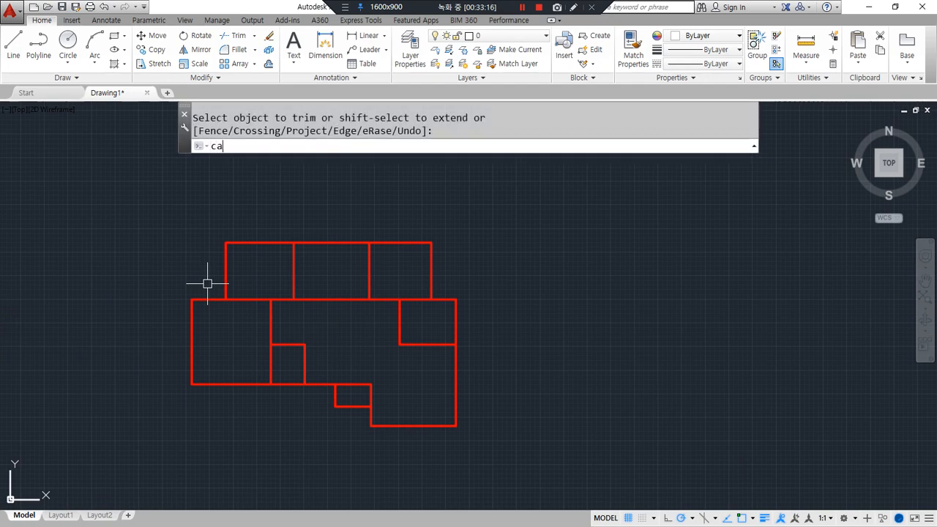
key("BackSpace")
key("BackSpace")
key("BackSpace")
key("BackSpace")
key("ctrl+8")
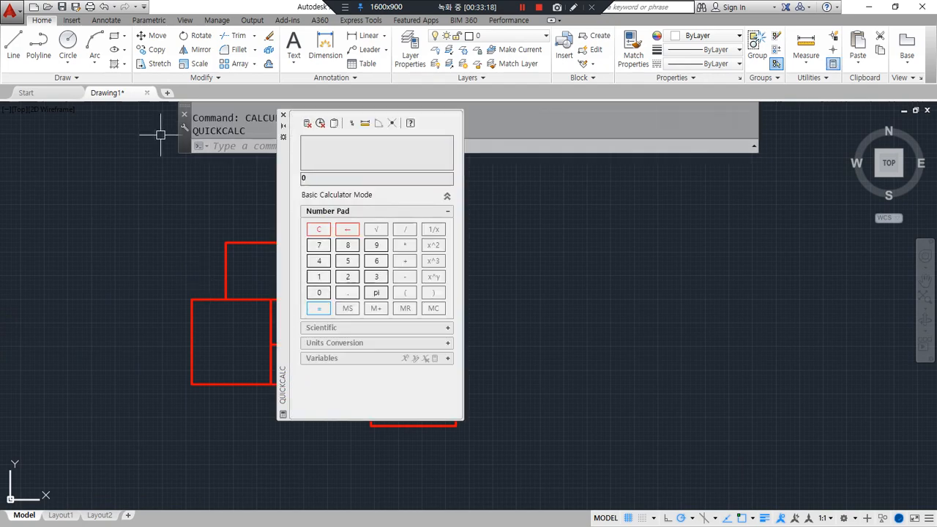
left_click(348, 178)
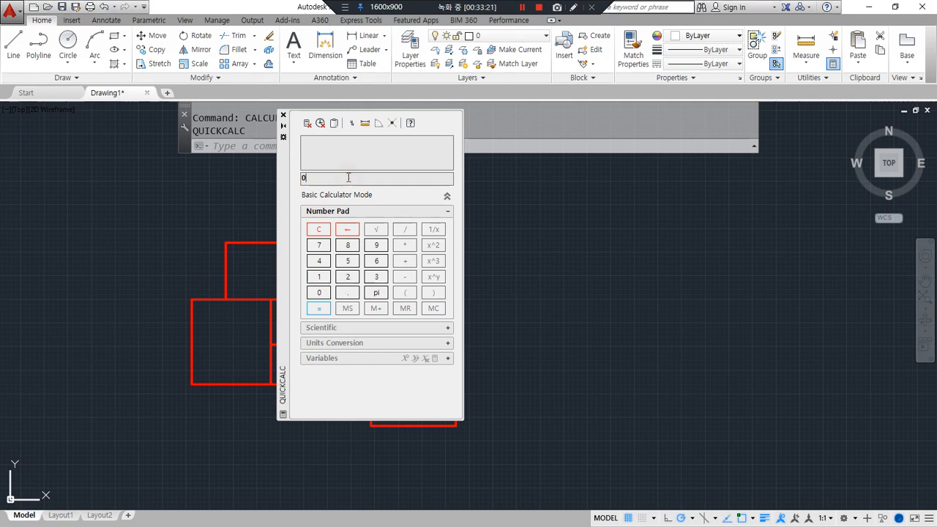
left_click(320, 278)
left_click(319, 262)
left_click(328, 296)
left_click(327, 295)
left_click(326, 295)
key("Escape")
- Calculate 14000*2/297 in the calculator
left_click(319, 276)
left_click(319, 262)
left_click(321, 293)
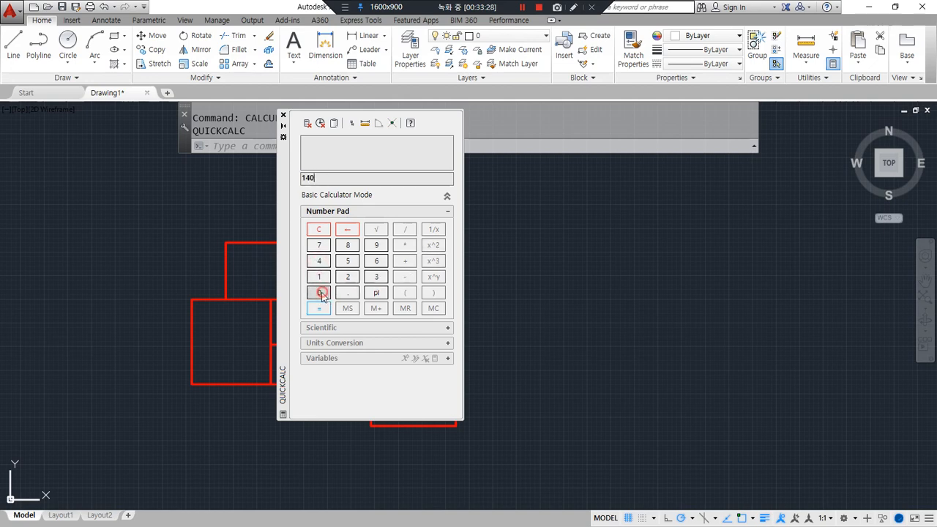
left_click(322, 293)
left_click(322, 294)
left_click(405, 245)
left_click(348, 277)
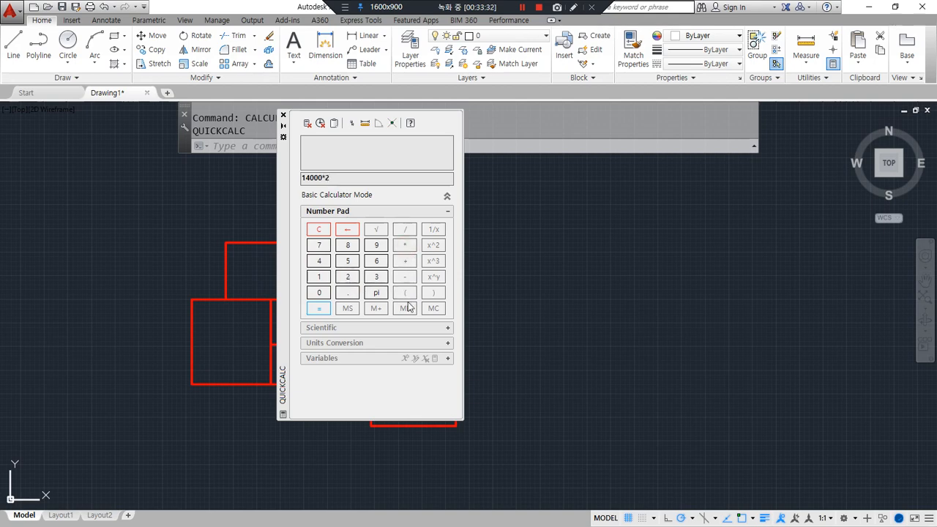
left_click(405, 229)
left_click(348, 276)
left_click(377, 245)
left_click(319, 244)
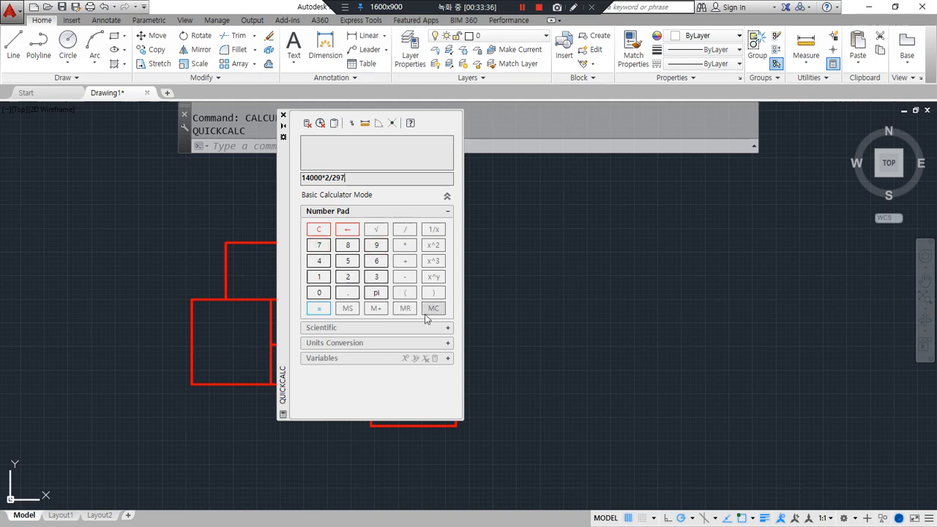
left_click(319, 308)
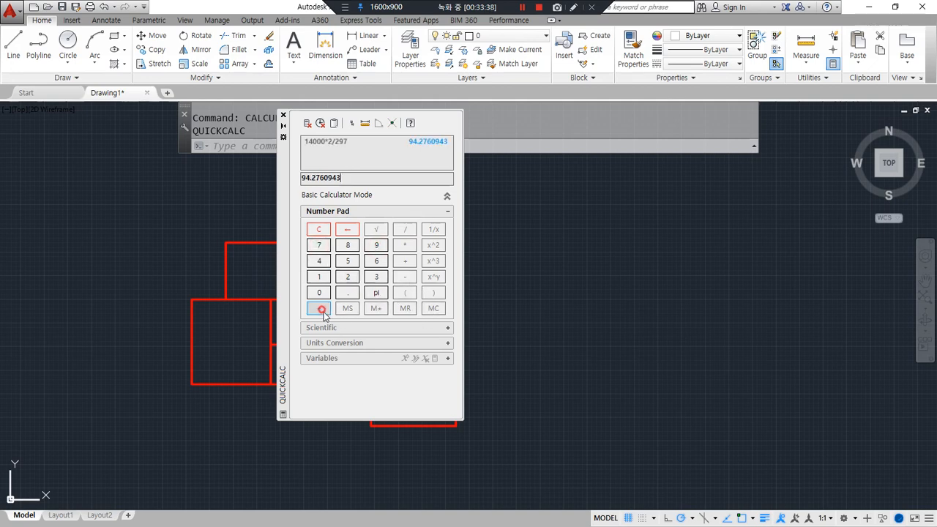
- Close the QuickCalc calculator and return to the floor plan drawing
mouse_move(429, 153)
left_mouse_down()
mouse_move(439, 130)
mouse_move(419, 179)
left_mouse_up()
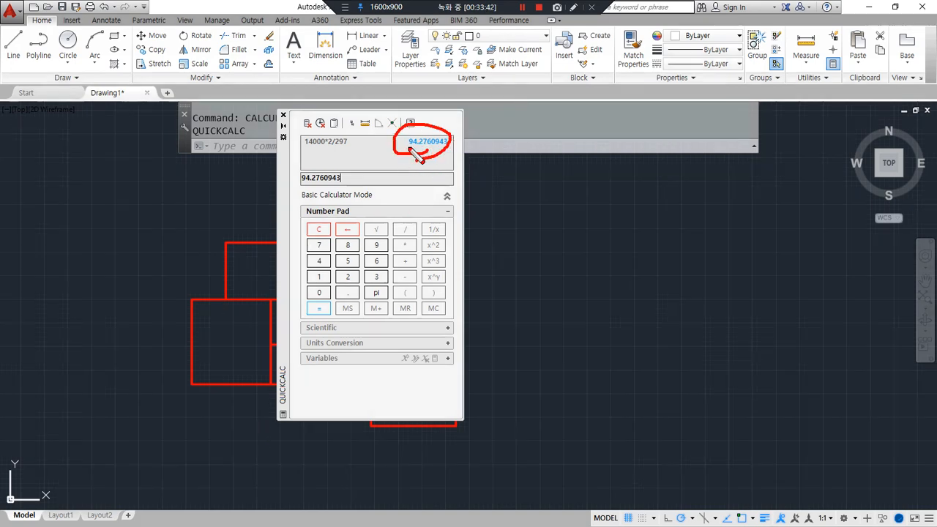
left_click_drag(408, 156, 462, 154)
key("Escape")
left_click(539, 294)
key("Escape")
key("Escape")
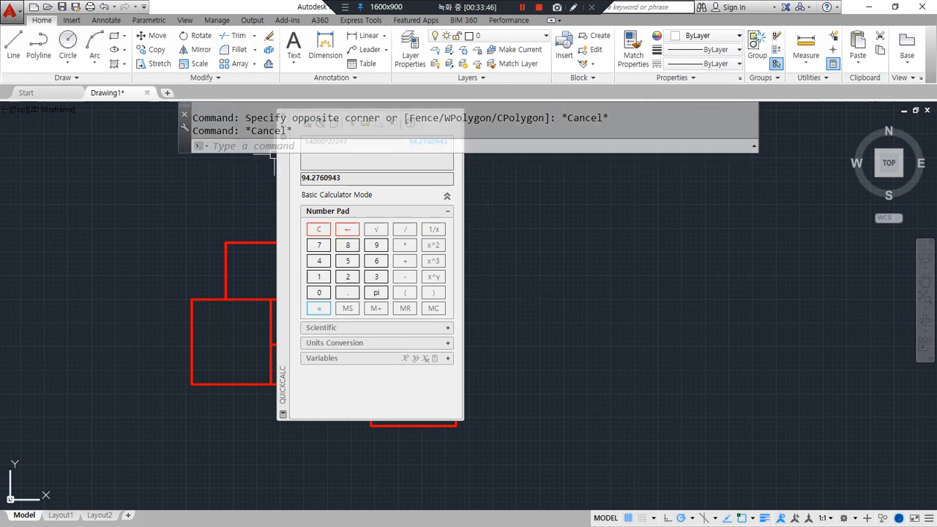
left_click(284, 114)
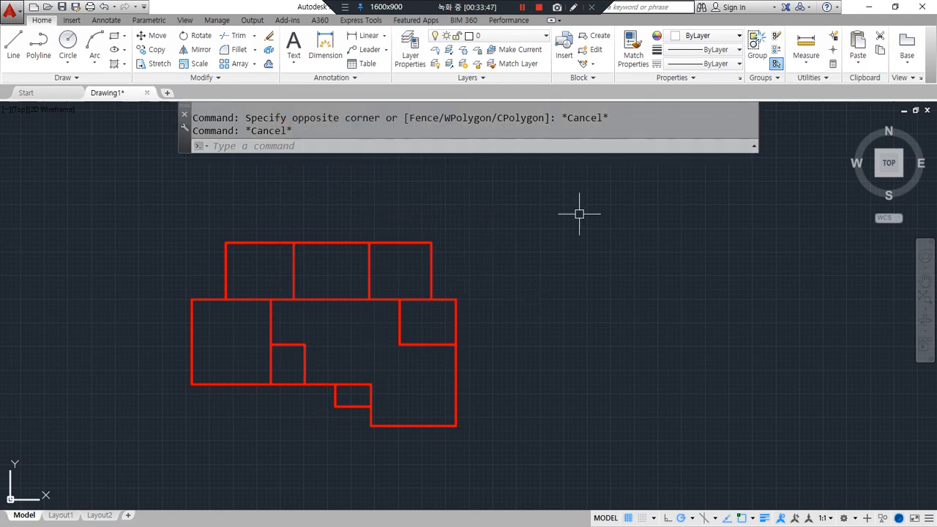
- Set the drawing's linetype scale factor to 35 and inspect the dash pattern of the red centre lines
type("lts")
key("Return")
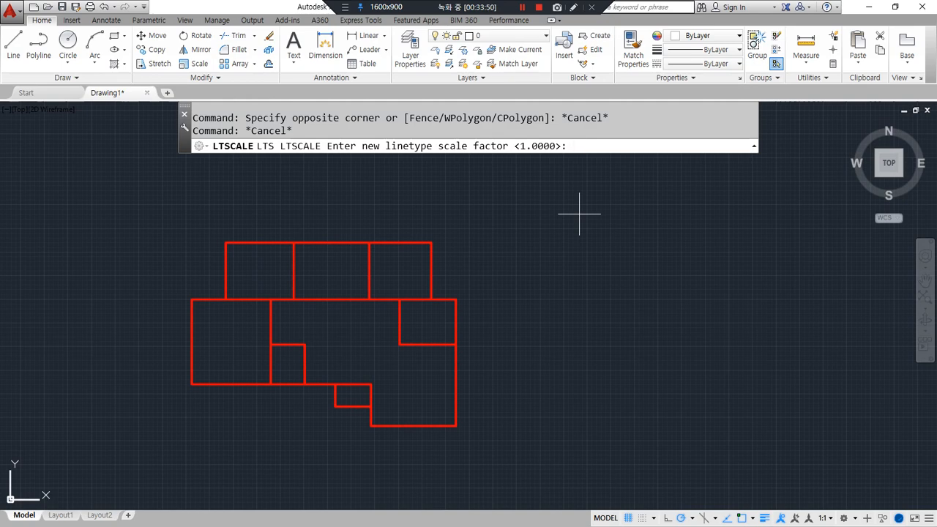
type("35")
key("Return")
scroll(168, 445, "up", 4)
middle_click_drag(352, 329, 159, 435)
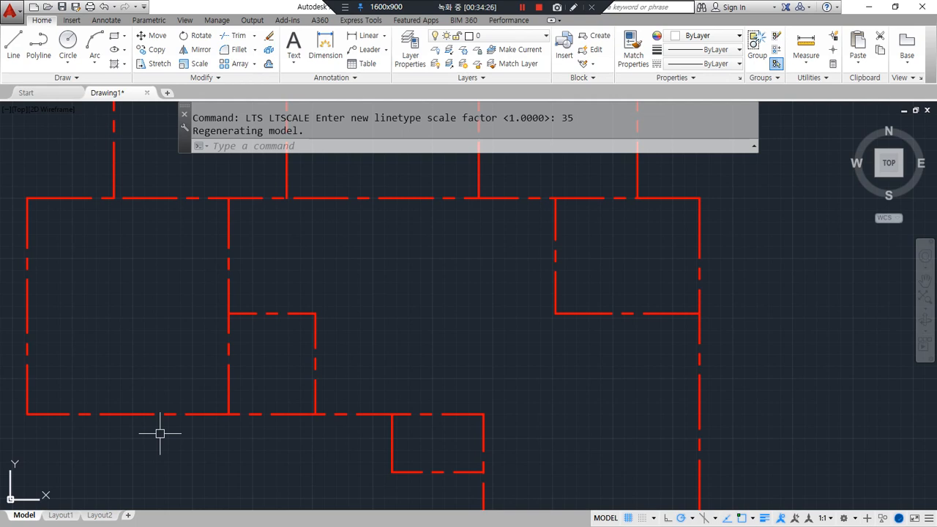
- Try linetype scale factors of 40 and 30 on the red centre lines
key("Return")
type("40")
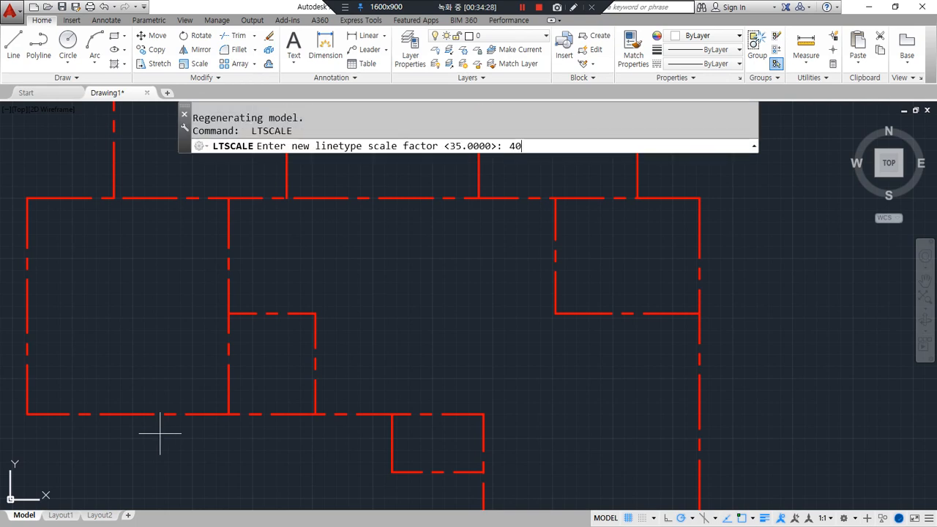
key("Return")
key("Return")
type("30")
key("Return")
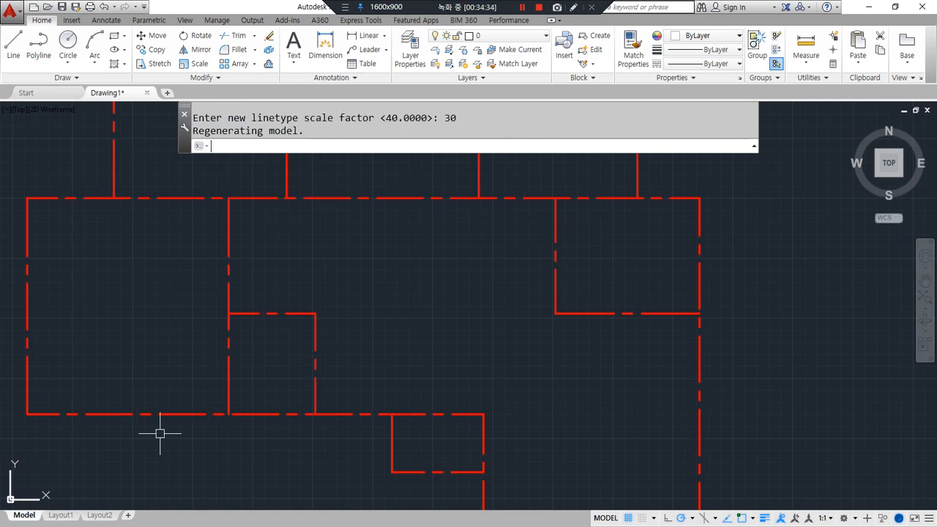
- Try linetype scale factors of 100 and 50 while viewing the whole floor plan
key("Return")
type("100")
key("Return")
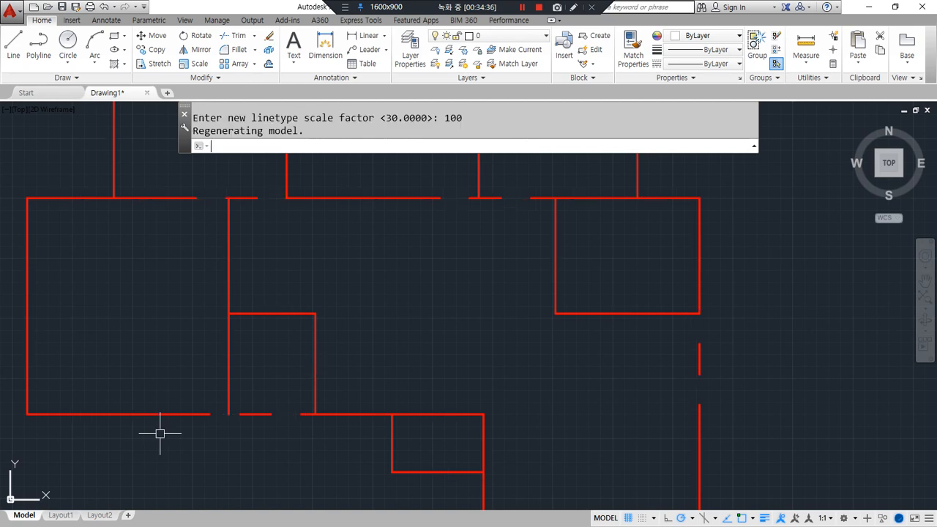
scroll(355, 383, "down", 4)
scroll(344, 396, "up", 2)
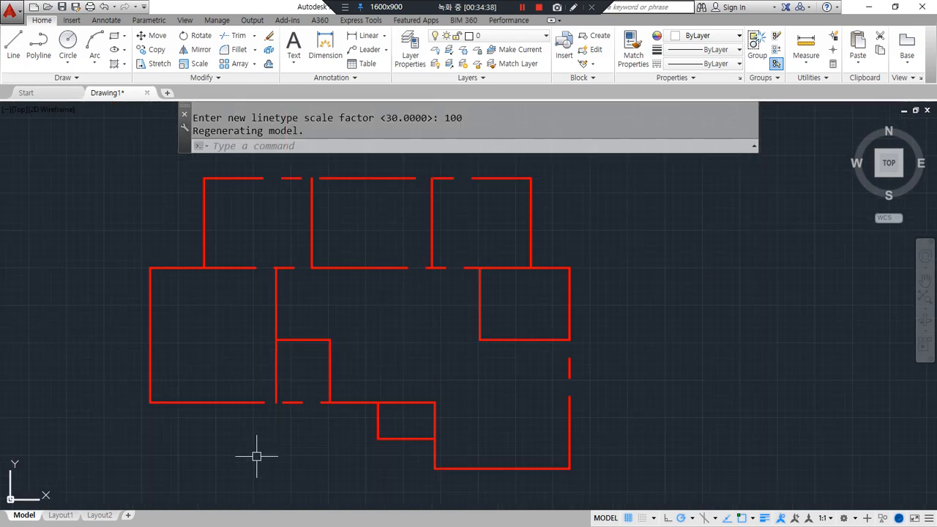
key("Return")
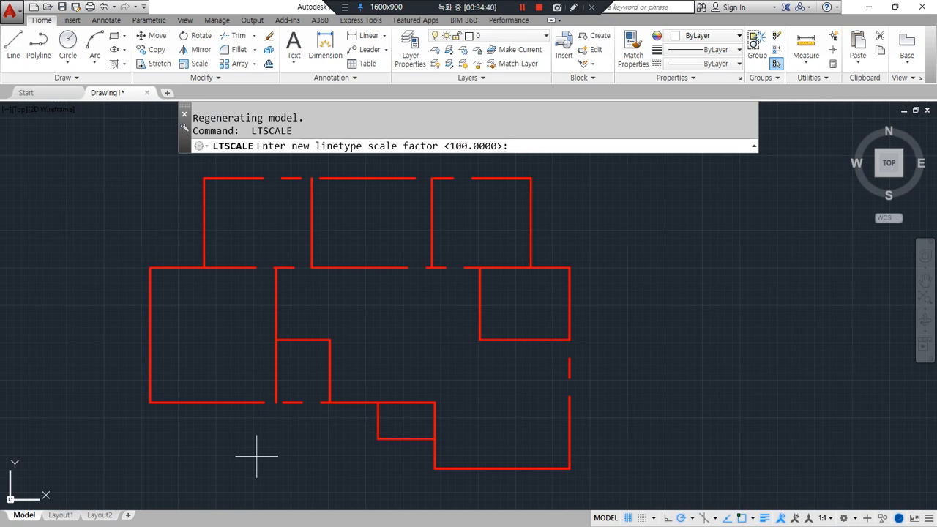
type("50")
key("Return")
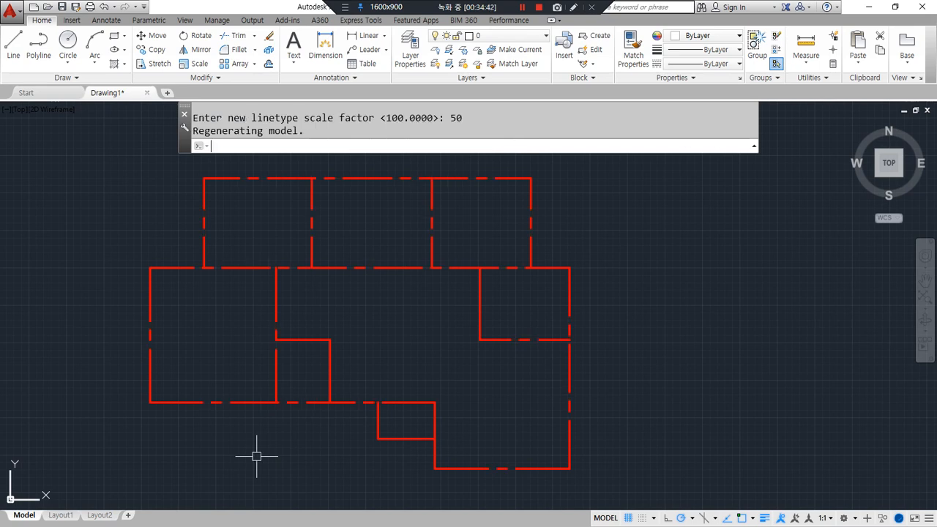
- Set the linetype scale factor of the centre-line layout to 30
key("Return")
type("30")
key("Return")
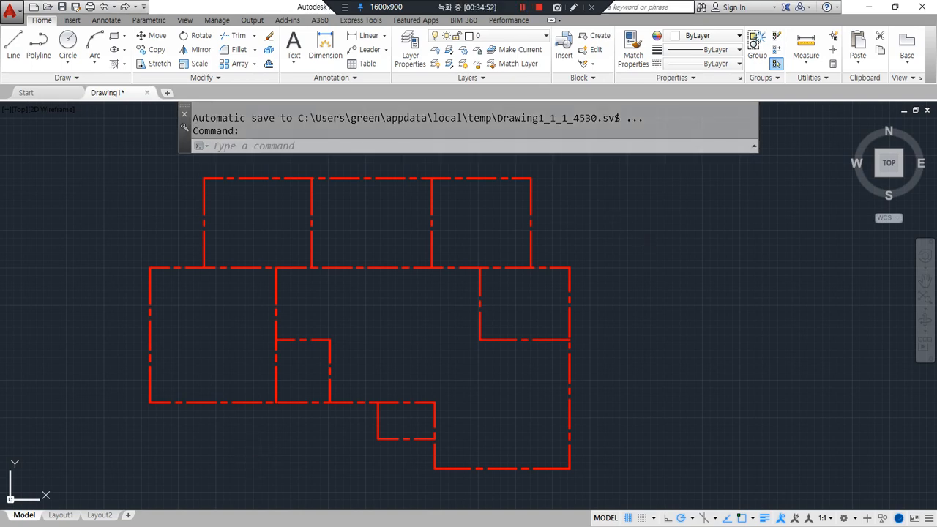
- Switch to the Notepad notes to review the MLSTyle, MLine and MLEDit commands, and return to the AutoCAD drawing
key("alt+Tab")
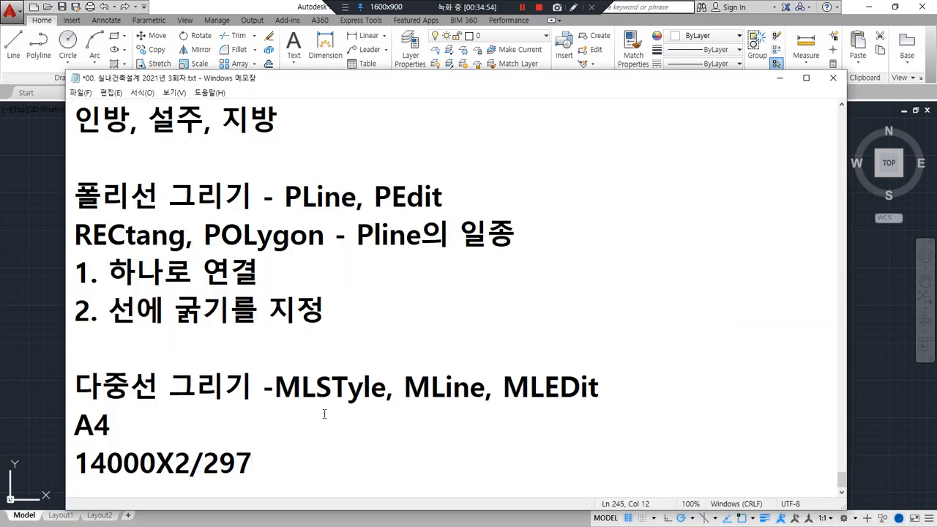
left_click_drag(372, 410, 280, 414)
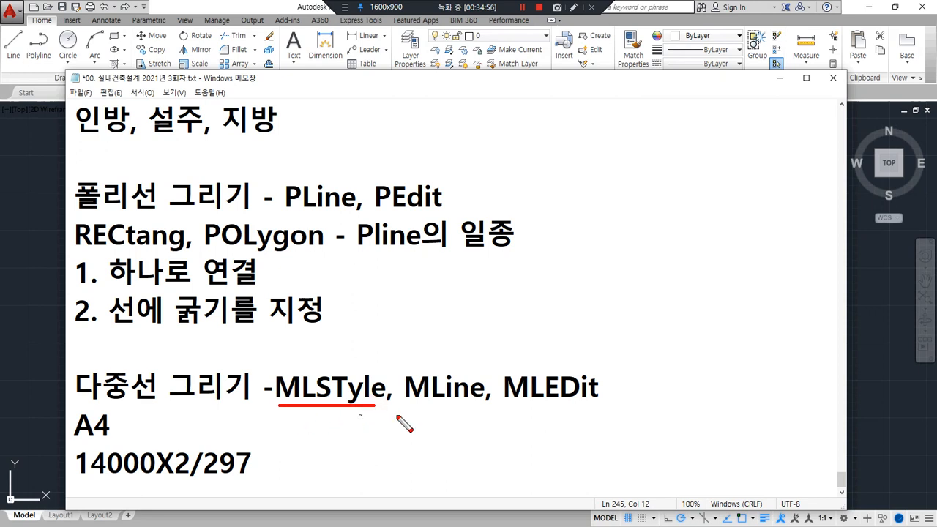
left_click_drag(490, 415, 420, 414)
left_click_drag(599, 409, 515, 409)
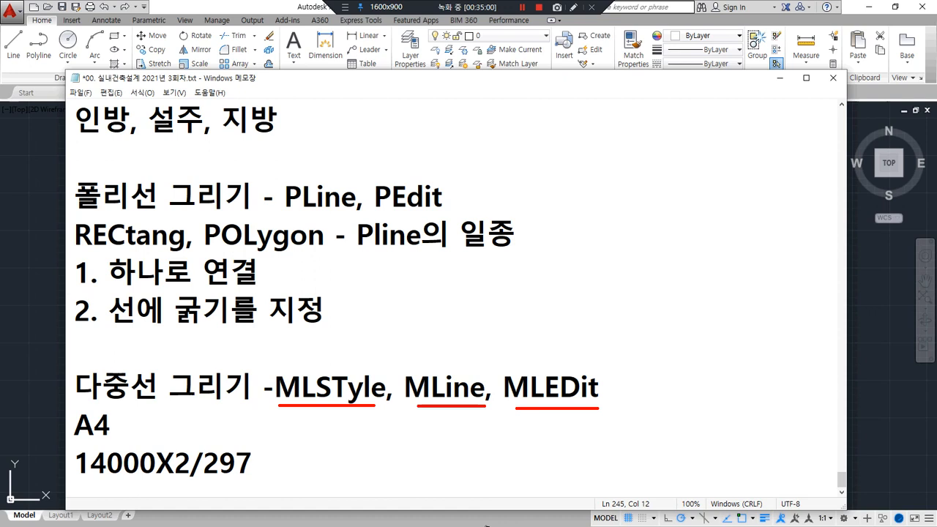
left_click(30, 314)
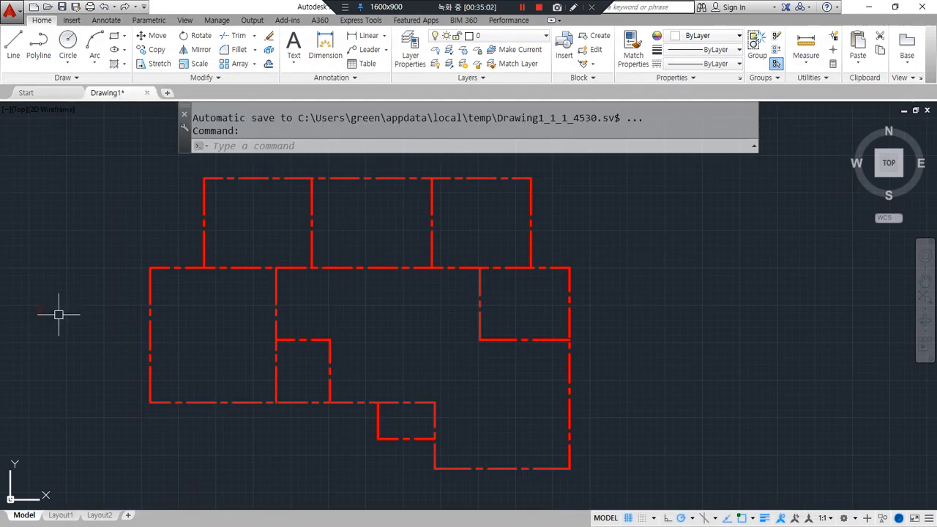
- Open the multiline style manager with the MLSTYLE command
type("mlsty")
key("Return")
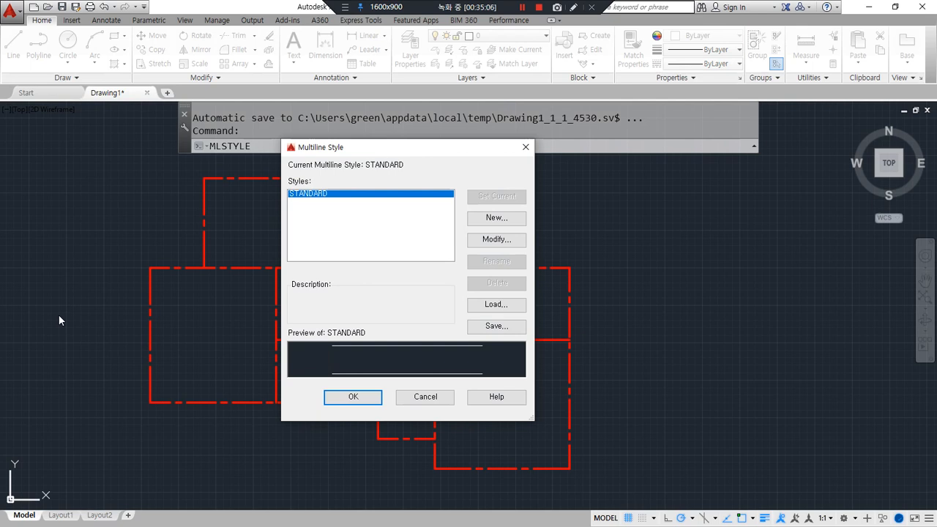
mouse_move(366, 375)
left_mouse_down()
mouse_move(364, 340)
mouse_move(377, 385)
left_mouse_up()
mouse_move(342, 358)
left_mouse_down()
mouse_move(339, 224)
mouse_move(353, 236)
left_mouse_up()
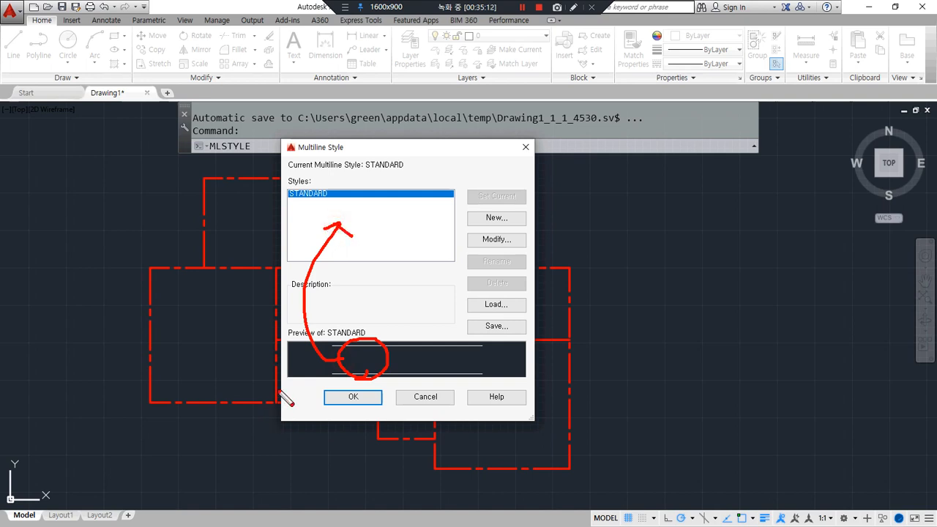
mouse_move(323, 207)
left_mouse_down()
mouse_move(291, 193)
mouse_move(351, 209)
left_mouse_up()
mouse_move(504, 234)
left_mouse_down()
mouse_move(492, 234)
mouse_move(517, 233)
mouse_move(495, 247)
mouse_move(508, 256)
left_mouse_up()
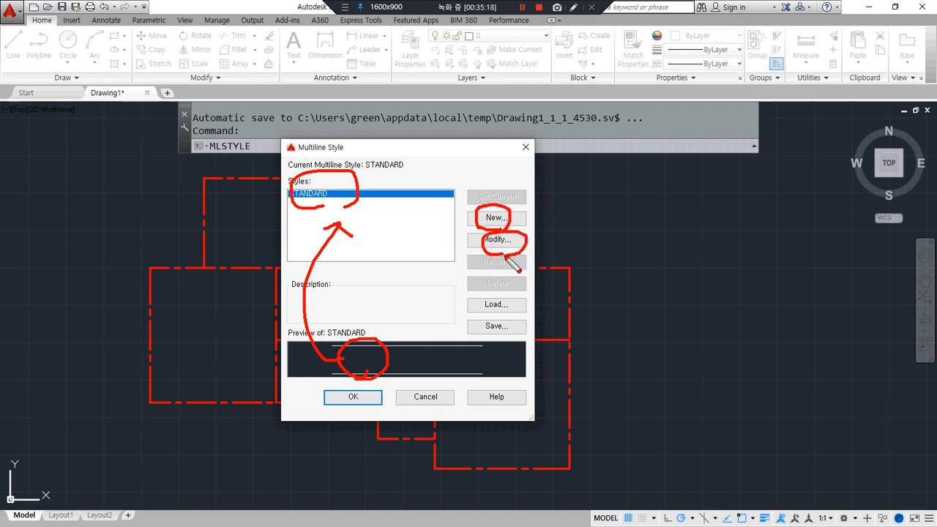
key("Delete")
mouse_move(515, 197)
left_mouse_down()
mouse_move(495, 214)
mouse_move(512, 216)
left_mouse_up()
mouse_move(568, 247)
left_mouse_down()
mouse_move(518, 218)
mouse_move(523, 234)
mouse_move(517, 214)
left_mouse_up()
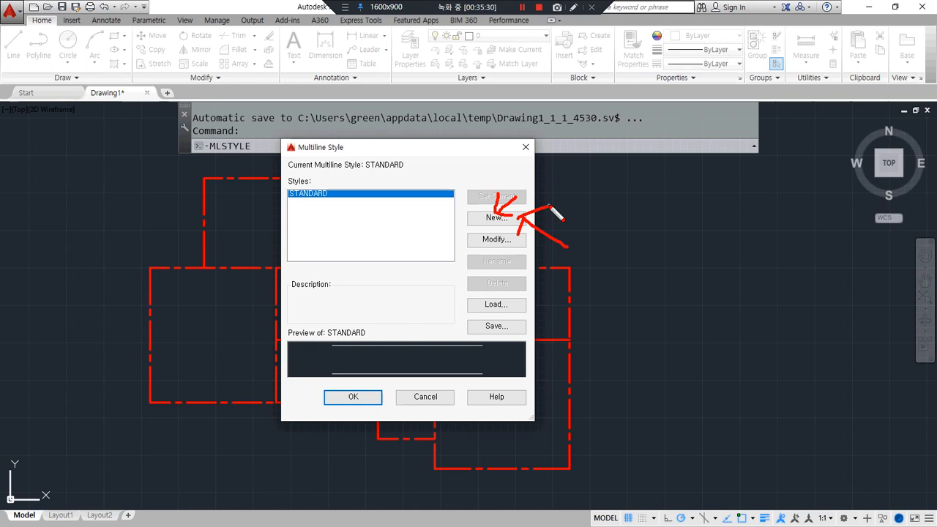
- Create a new multiline style named W420 based on STANDARD and continue to its settings
key("Escape")
left_click(503, 219)
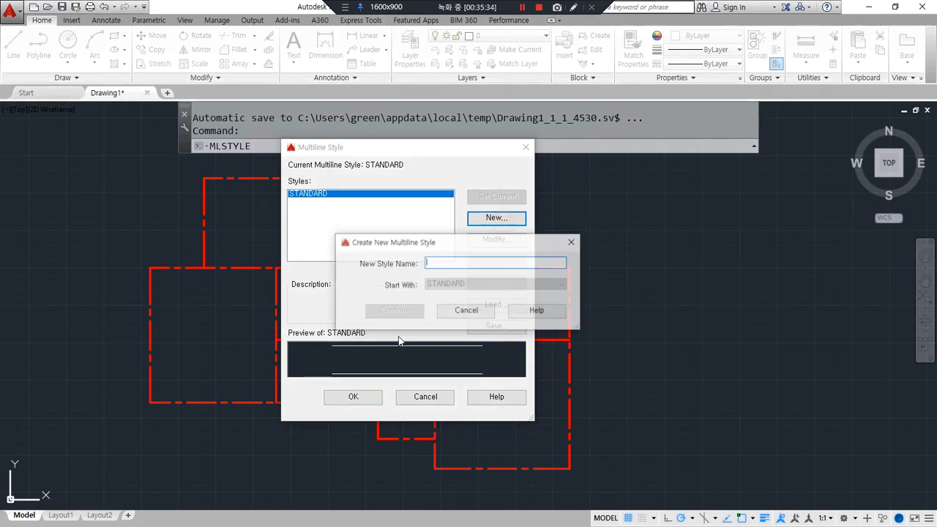
left_click_drag(335, 274, 581, 274)
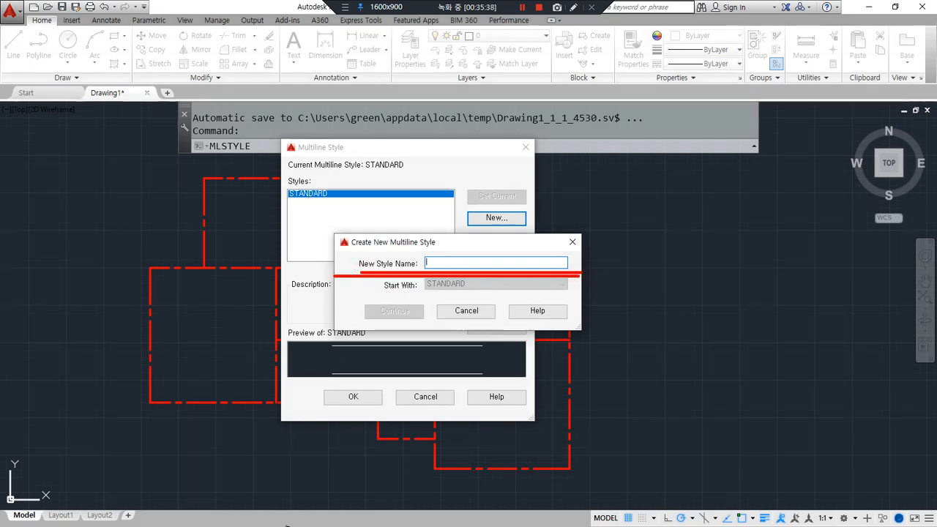
key("Escape")
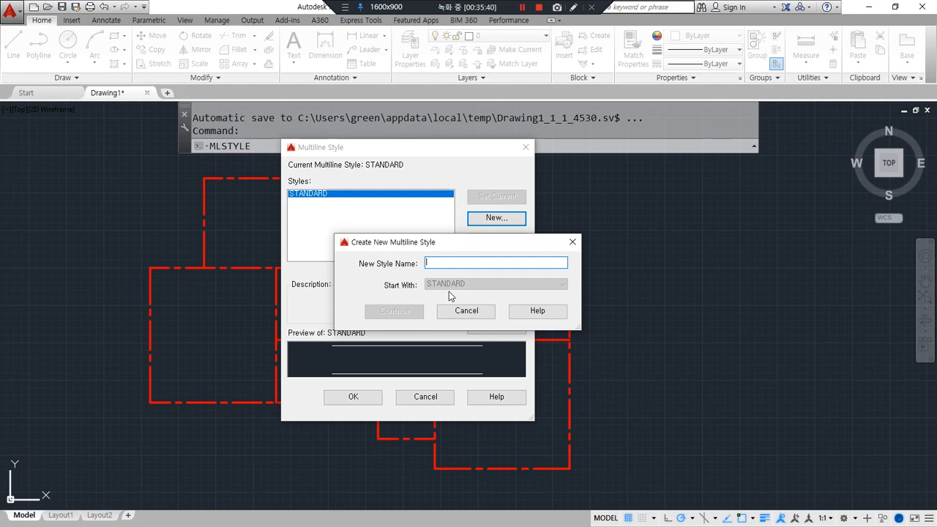
type("W420")
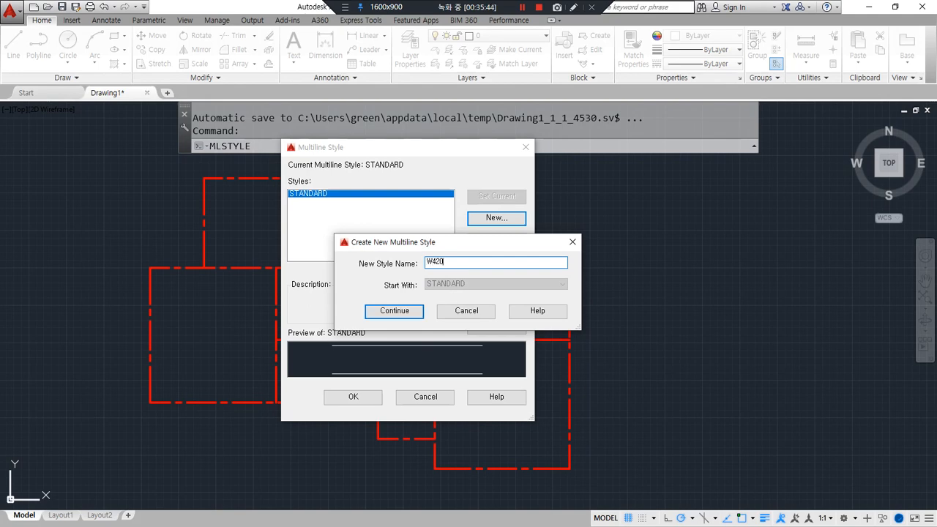
left_click(394, 311)
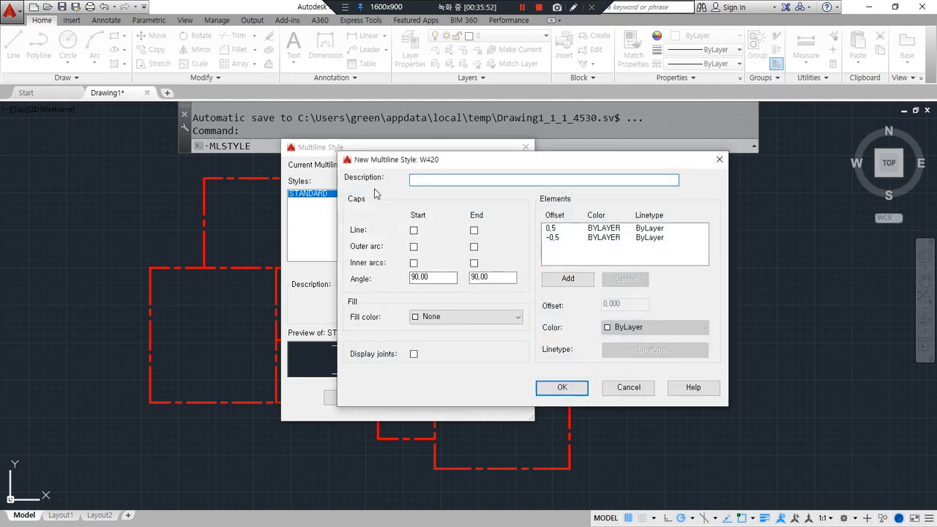
left_click_drag(346, 192, 731, 194)
left_click_drag(531, 194, 531, 495)
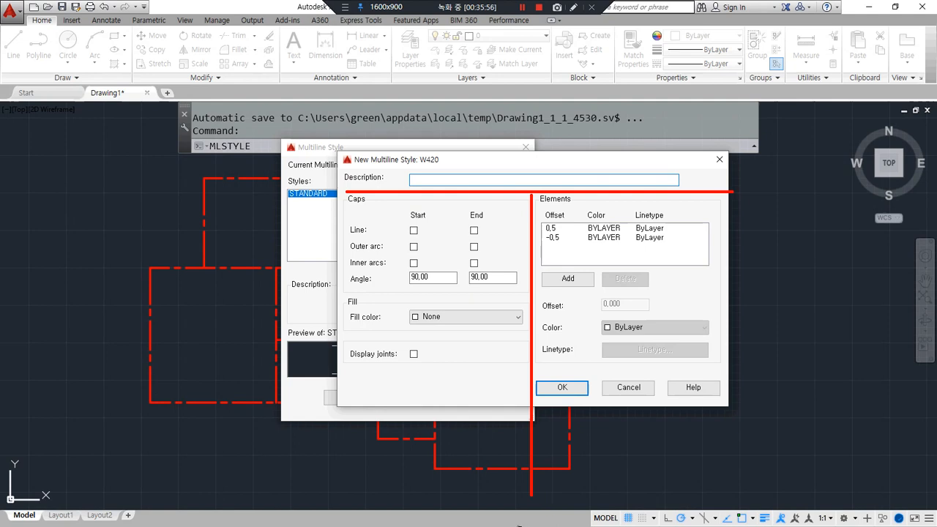
left_click_drag(374, 202, 329, 286)
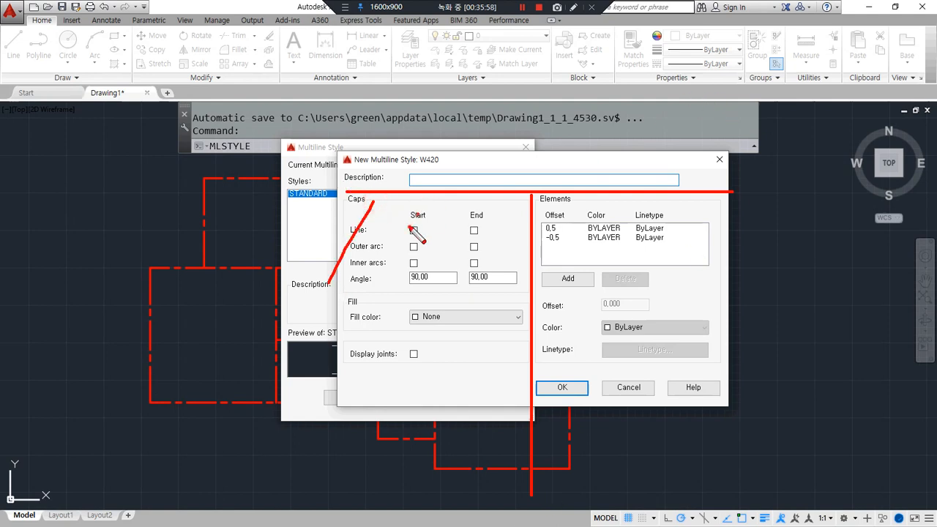
left_click_drag(421, 212, 349, 359)
left_click_drag(465, 199, 365, 414)
left_click_drag(493, 238, 411, 411)
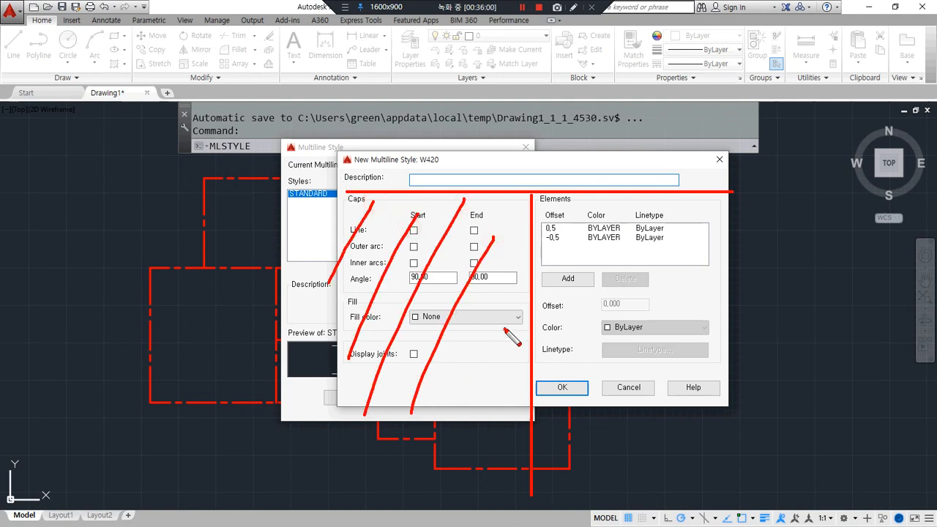
left_click_drag(505, 331, 463, 423)
left_click_drag(451, 191, 516, 258)
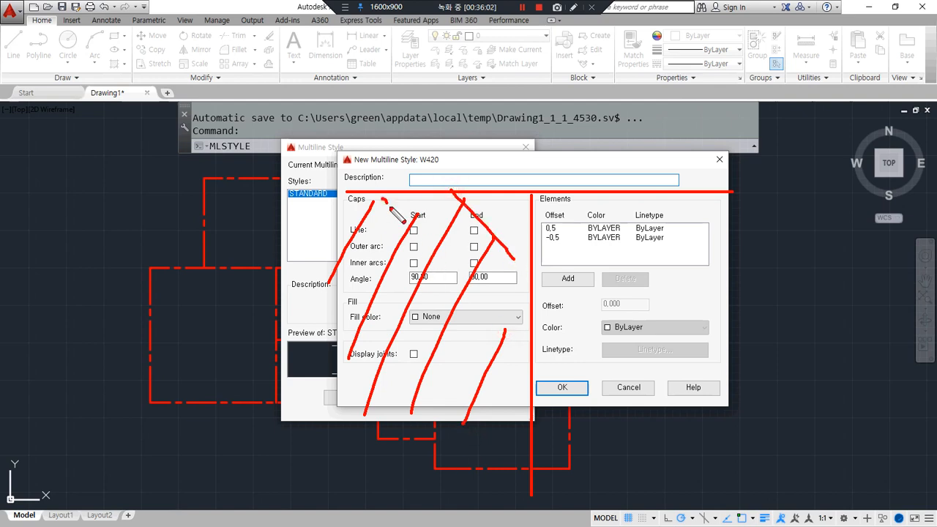
left_click_drag(396, 214, 509, 353)
left_click_drag(315, 223, 466, 406)
left_click_drag(309, 330, 436, 490)
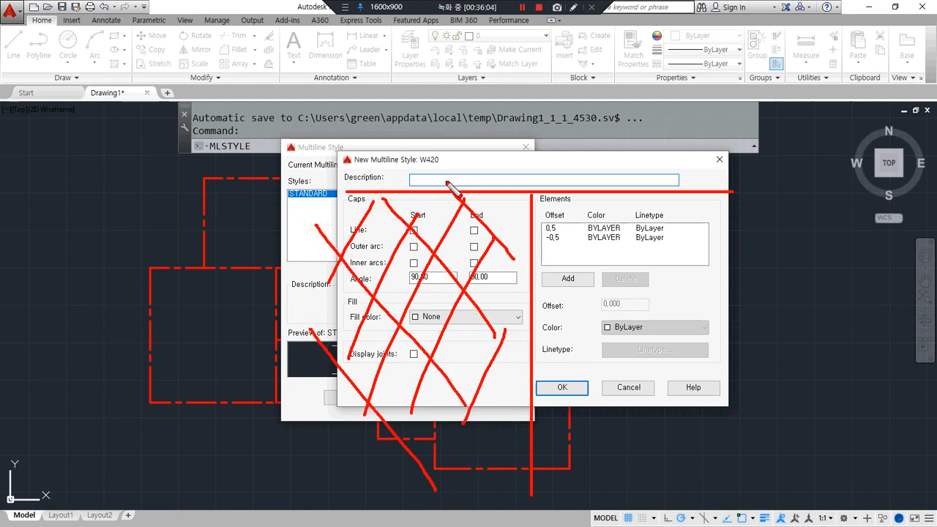
- Enter "벽 420mm" as the description of the W420 multiline style
key("Escape")
type("벽")
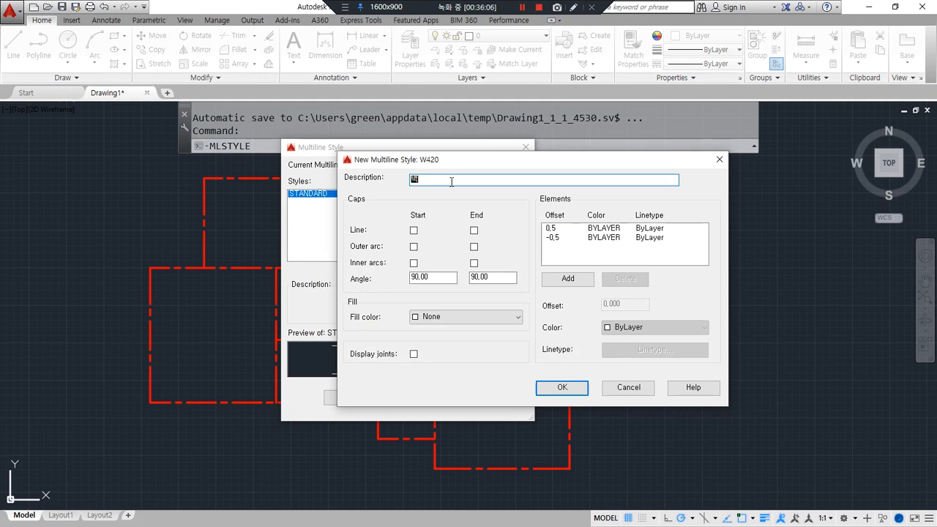
type(" 420mm")
mouse_move(565, 256)
left_mouse_down()
mouse_move(549, 210)
mouse_move(564, 257)
left_mouse_up()
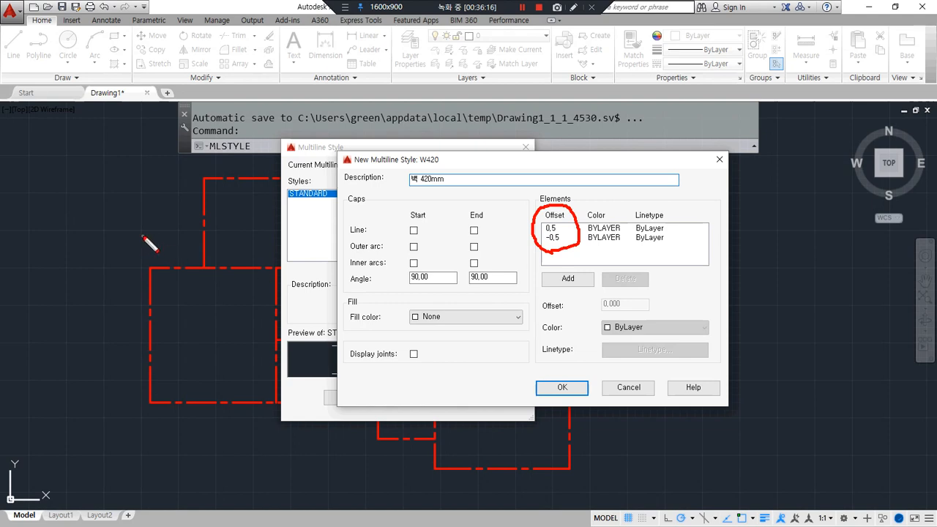
left_click_drag(124, 185, 217, 184)
left_click_drag(126, 215, 232, 215)
left_click_drag(129, 243, 256, 242)
left_click_drag(144, 275, 308, 276)
left_click_drag(143, 328, 306, 328)
left_click_drag(154, 371, 419, 372)
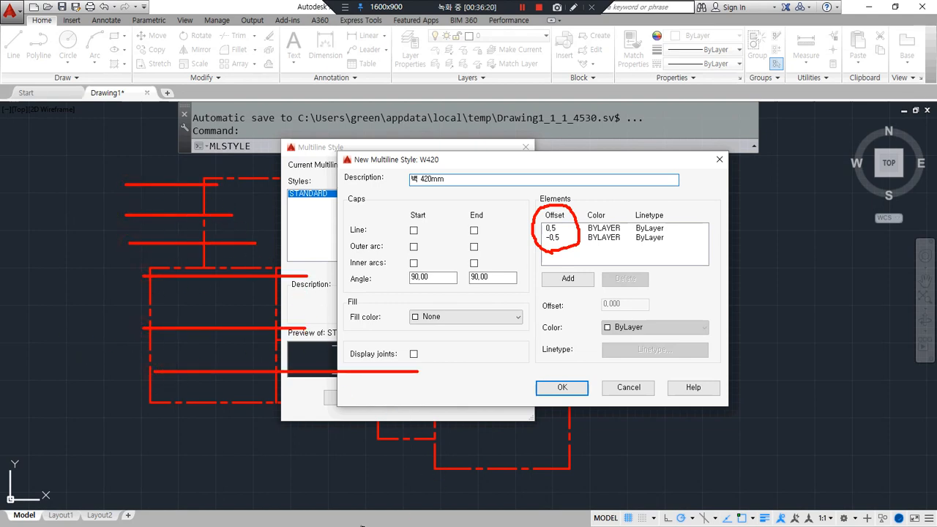
mouse_move(93, 278)
left_mouse_down()
mouse_move(737, 278)
mouse_move(727, 297)
mouse_move(753, 297)
left_mouse_up()
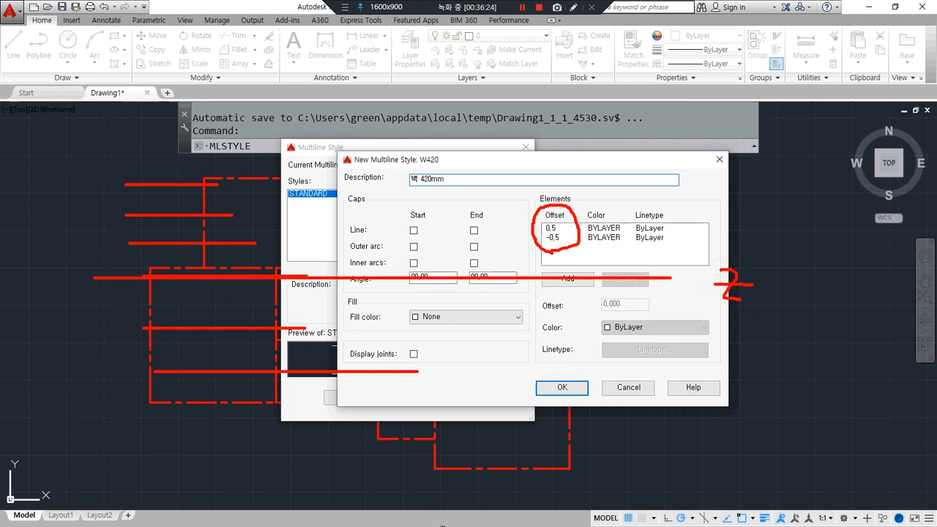
left_click_drag(660, 158, 687, 156)
left_click_drag(674, 146, 675, 182)
left_click_drag(667, 415, 705, 410)
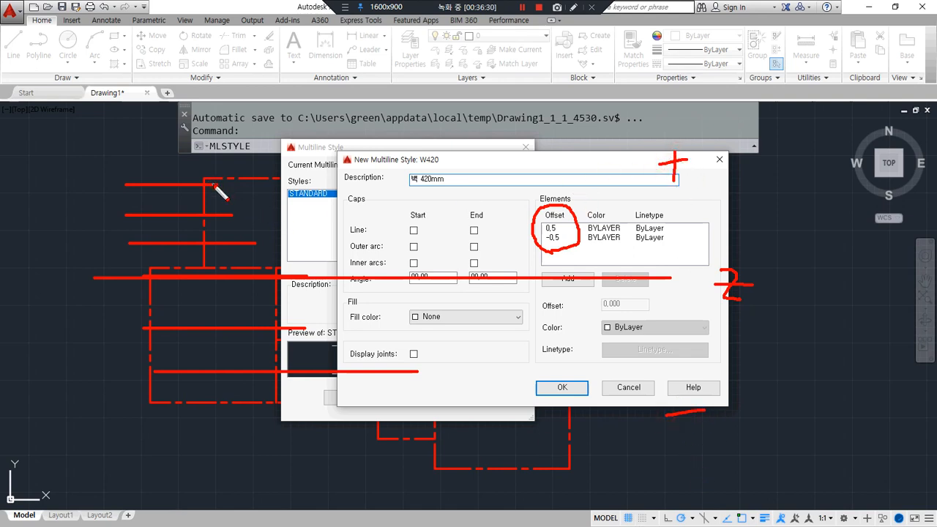
- Set the two existing elements of the W420 multiline style to offsets of -100 and 100
mouse_move(676, 268)
left_mouse_down()
mouse_move(685, 187)
mouse_move(717, 194)
left_mouse_up()
mouse_move(690, 308)
left_mouse_down()
mouse_move(679, 381)
mouse_move(702, 379)
left_mouse_up()
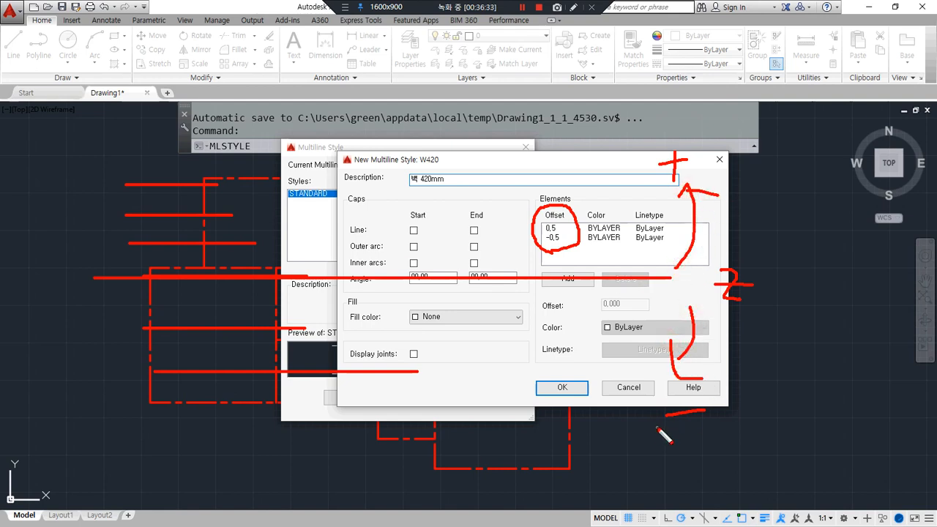
key("Escape")
left_click(553, 238)
double_click(622, 305)
type("-100")
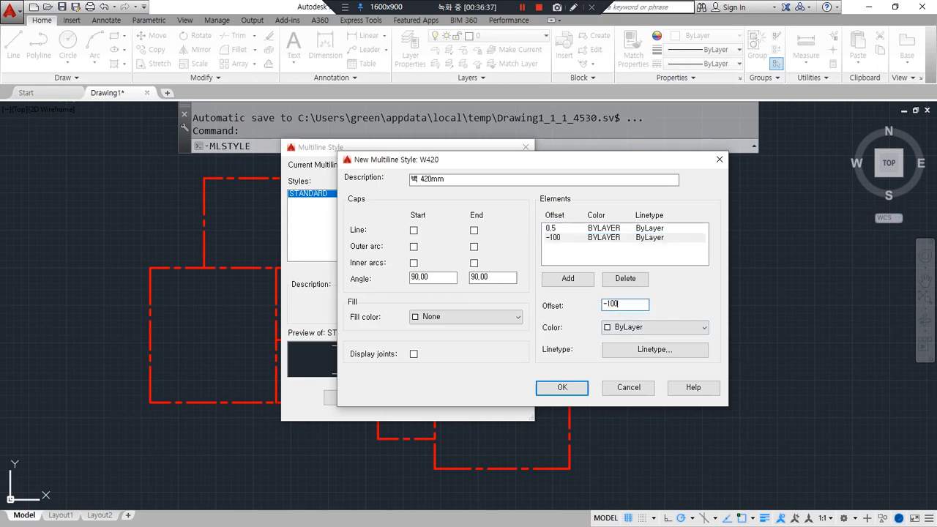
left_click(553, 228)
double_click(624, 305)
type("100")
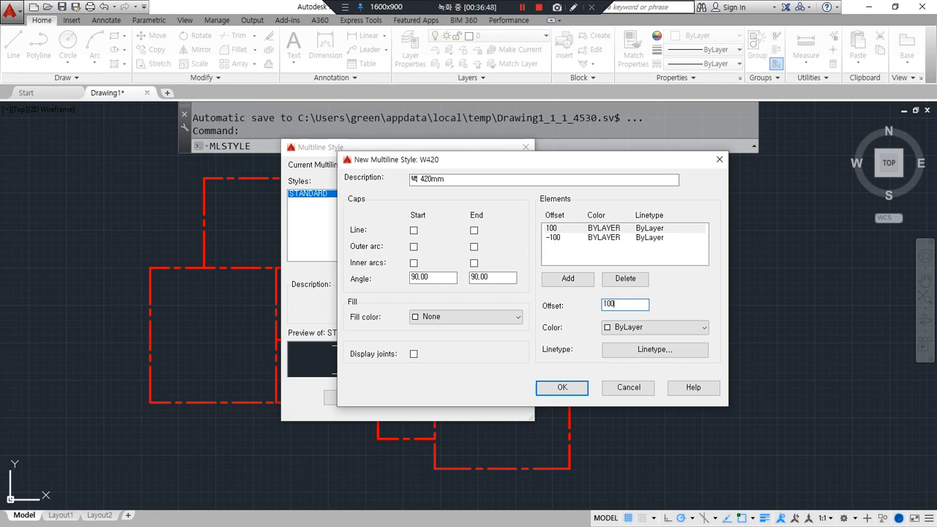
- Add two more elements to the W420 multiline style with offsets of 220 and 320
left_click(568, 279)
left_click(568, 278)
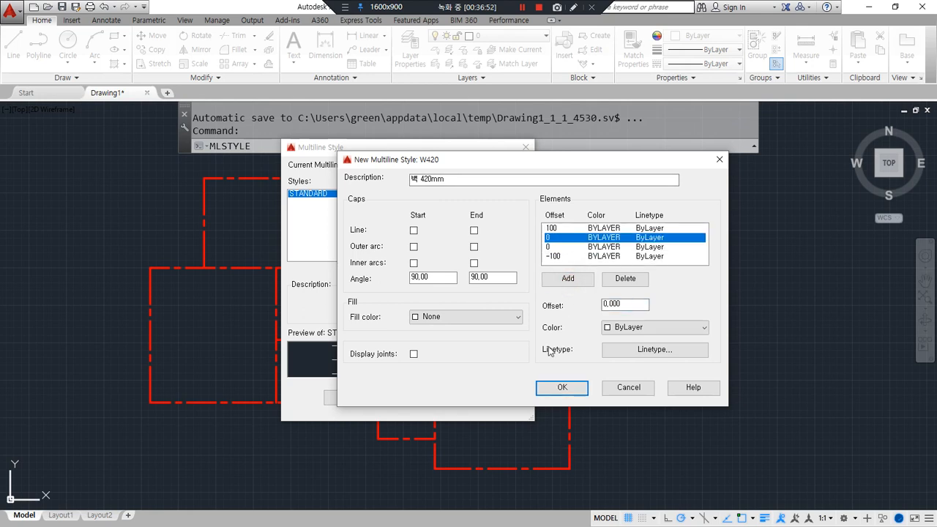
left_click(550, 248)
double_click(629, 307)
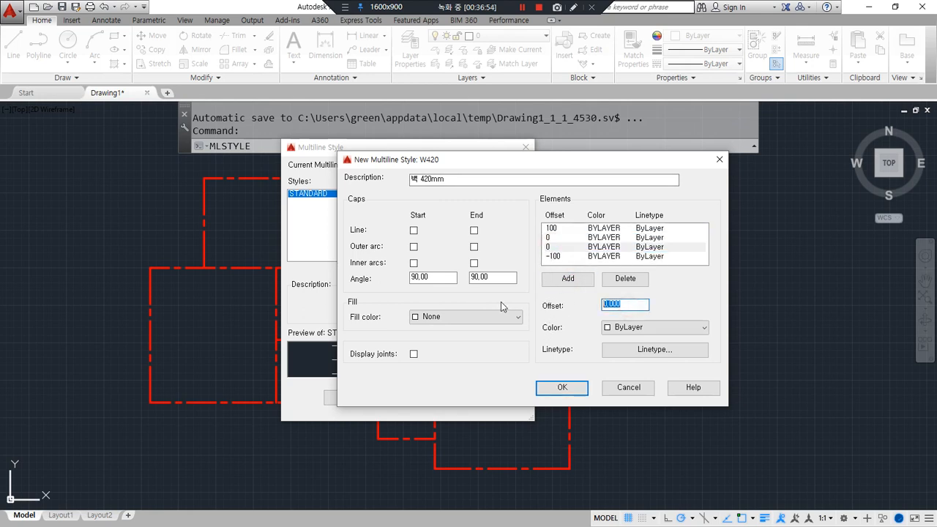
type("220")
left_click(545, 237)
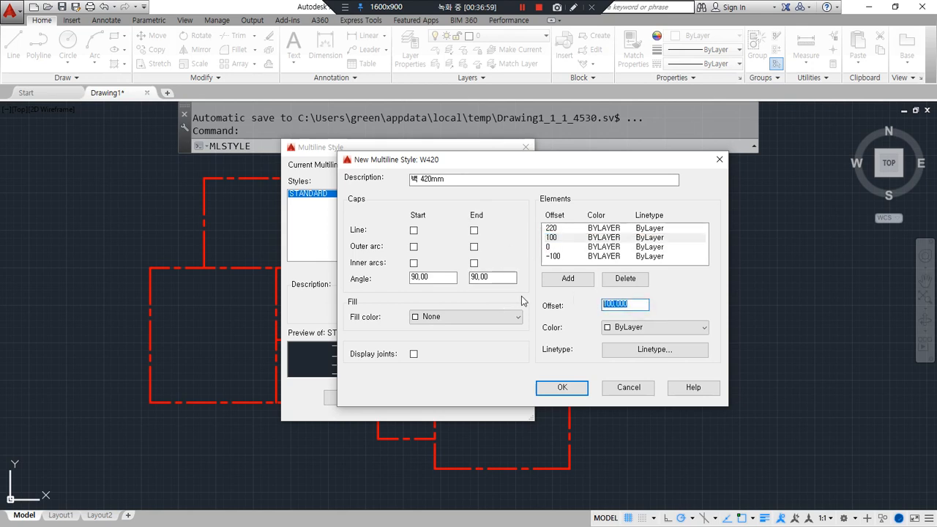
left_click(558, 248)
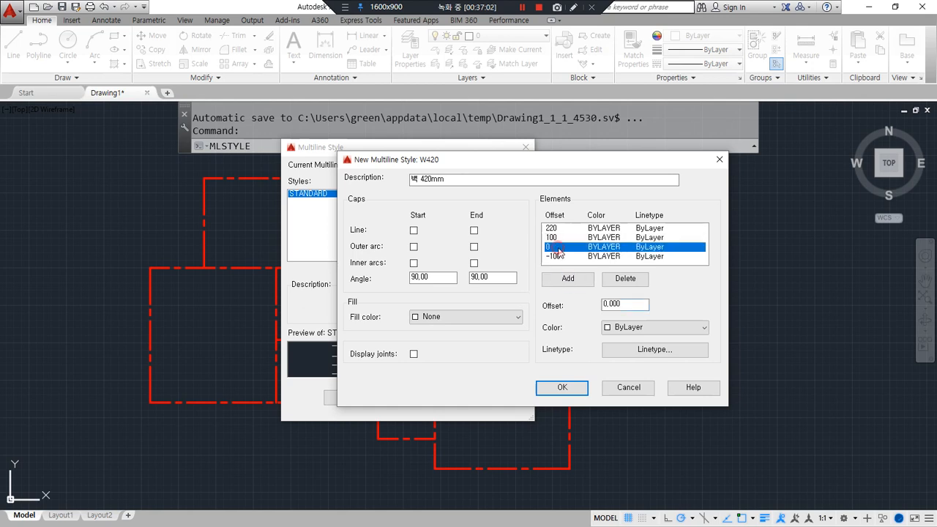
type("320")
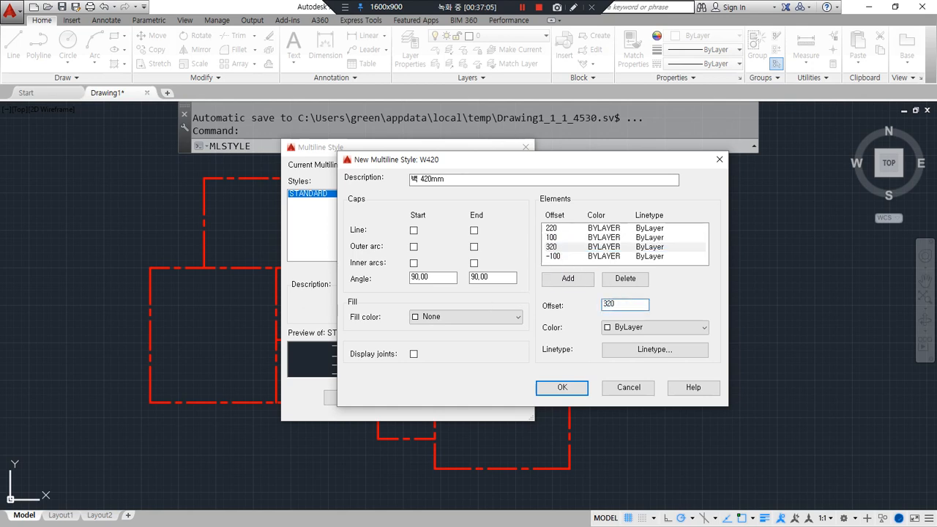
key("Return")
- Switch to the Chrome page on wall sizes and sections and find the cavity brick wall section diagrams
key("ctrl+alt+d")
left_click_drag(541, 226, 497, 227)
left_click_drag(532, 259, 485, 258)
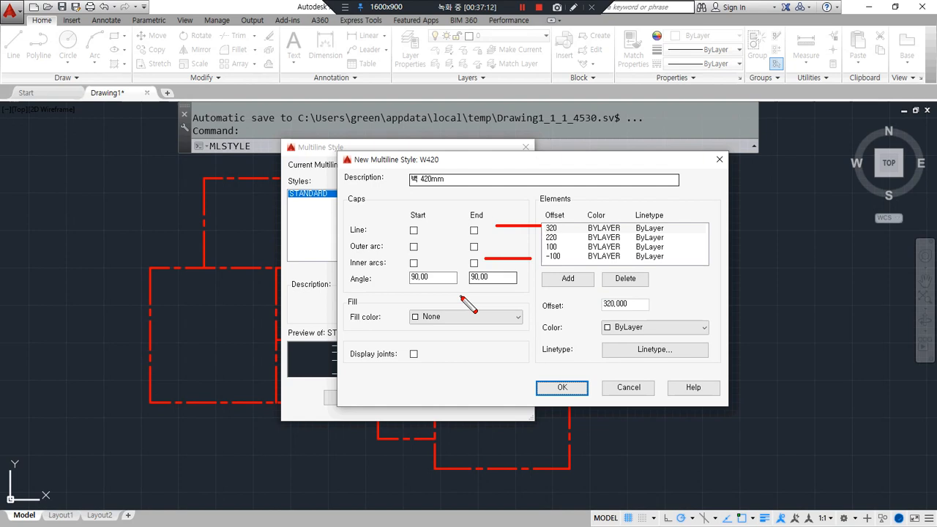
key("ctrl+alt+d")
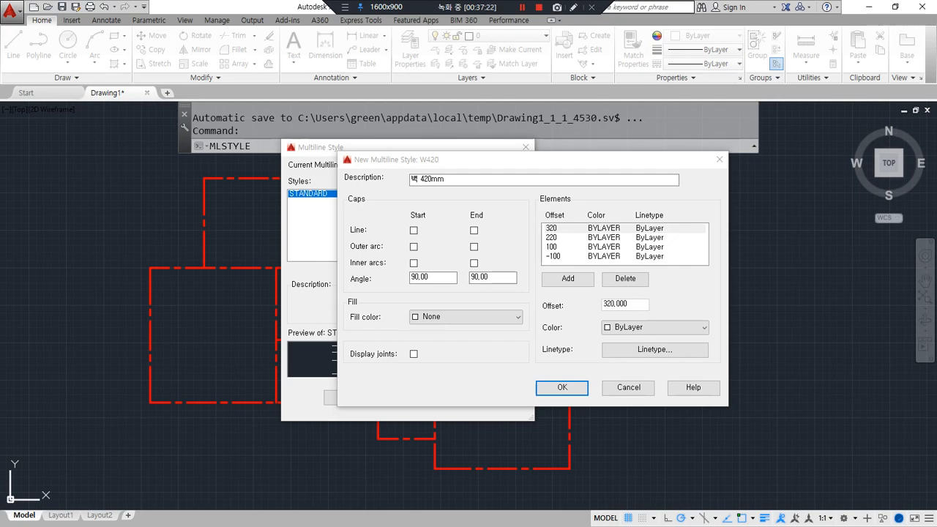
left_click_drag(0, 37, 342, 22)
scroll(462, 293, "down", 10)
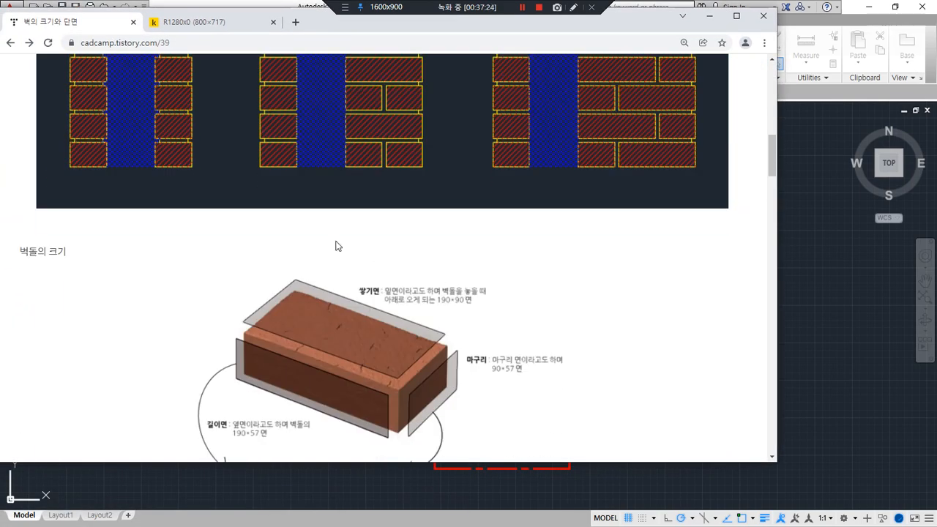
scroll(337, 236, "up", 2)
scroll(338, 256, "up", 5, "ctrl")
scroll(339, 252, "up", 15)
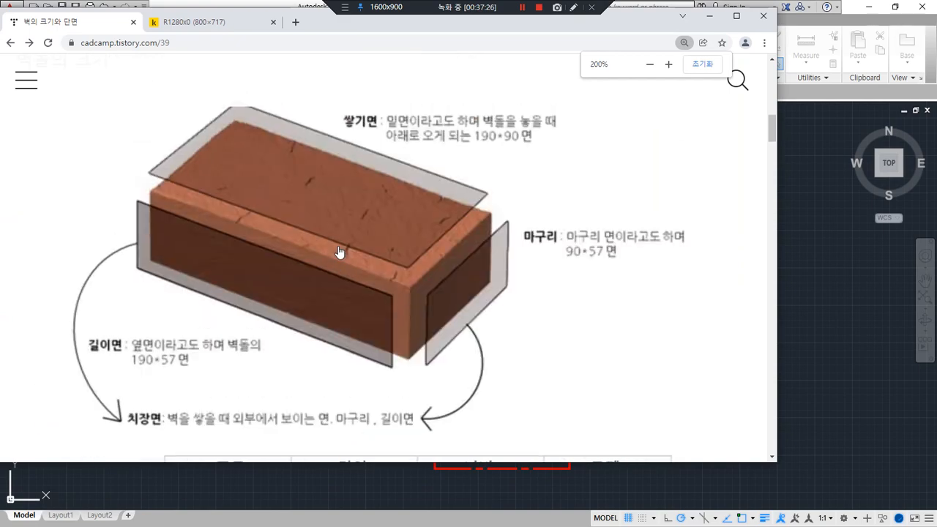
scroll(339, 252, "down", 2)
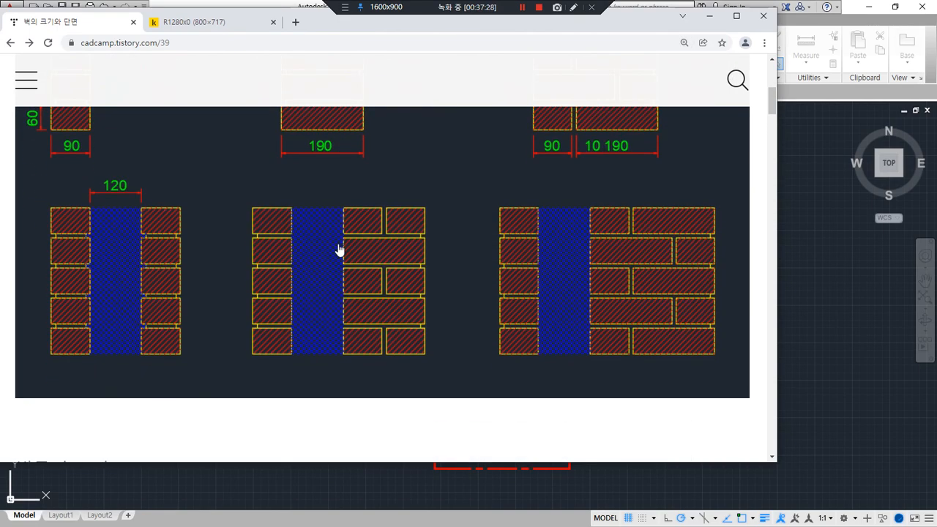
- Mark the centre line and the -100, 100, 120 and 220 distances on the middle wall section, and return to AutoCAD
left_click_drag(318, 194, 319, 374)
left_click_drag(386, 178, 386, 419)
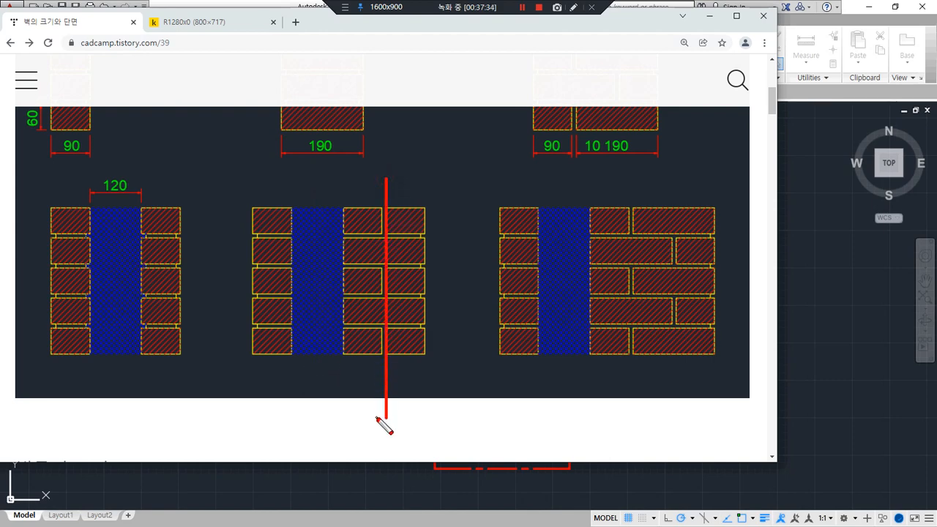
mouse_move(377, 151)
left_mouse_down()
mouse_move(382, 146)
mouse_move(388, 160)
left_mouse_up()
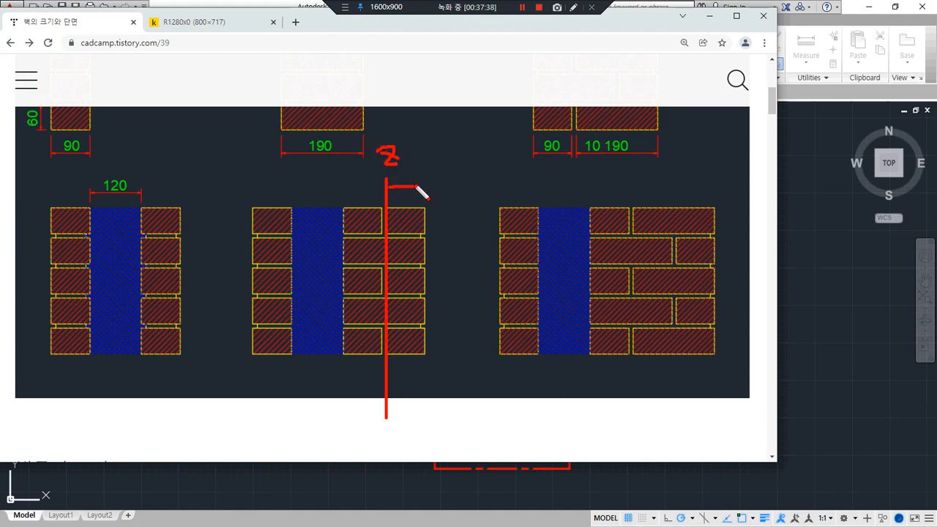
left_click_drag(425, 208, 428, 177)
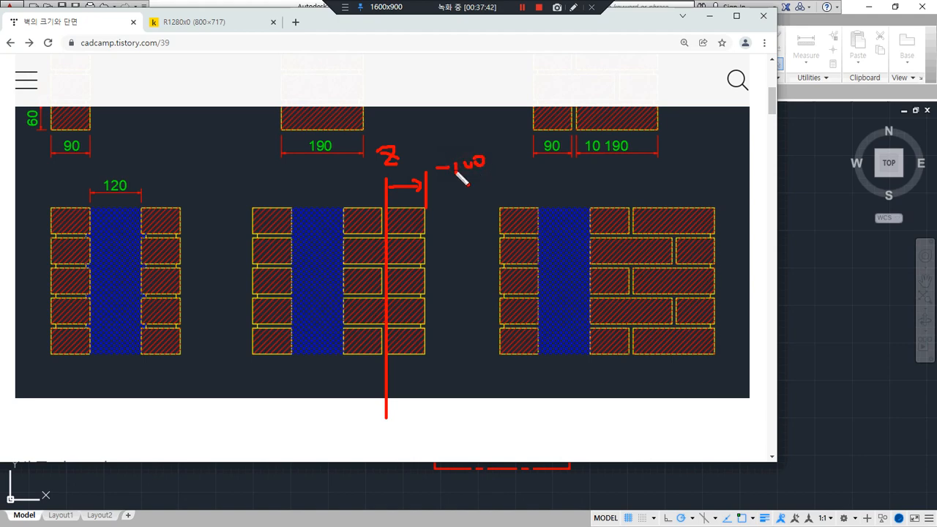
left_click_drag(345, 209, 344, 188)
left_click_drag(332, 160, 359, 166)
left_click_drag(293, 209, 296, 181)
left_click_drag(386, 182, 294, 182)
mouse_move(296, 216)
left_mouse_down()
mouse_move(334, 211)
mouse_move(303, 202)
left_mouse_up()
left_click_drag(308, 192, 316, 197)
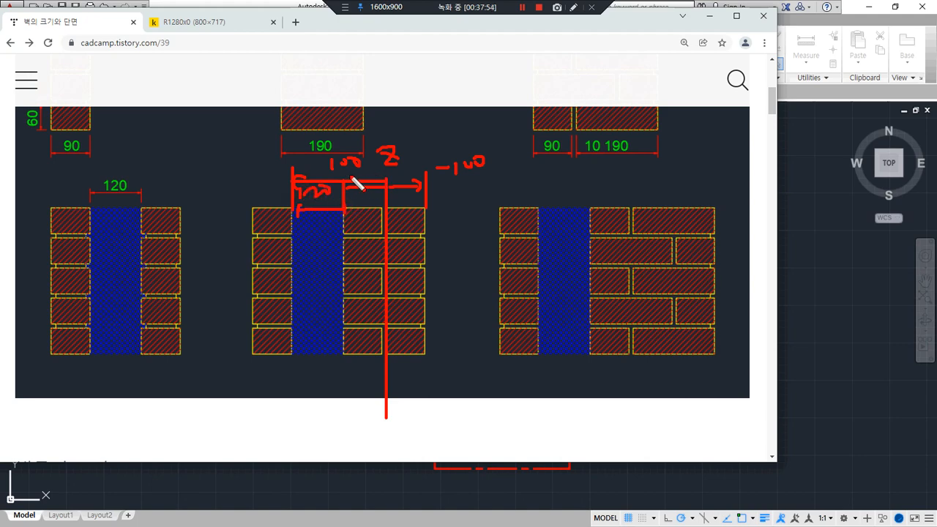
left_click_drag(263, 153, 286, 161)
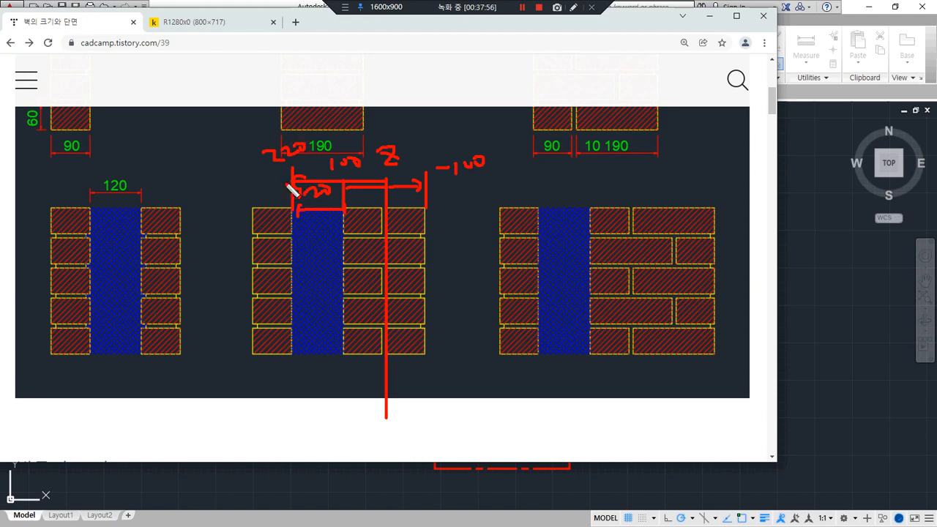
left_click_drag(252, 229, 249, 189)
mouse_move(384, 174)
left_mouse_down()
mouse_move(256, 175)
mouse_move(262, 183)
left_mouse_up()
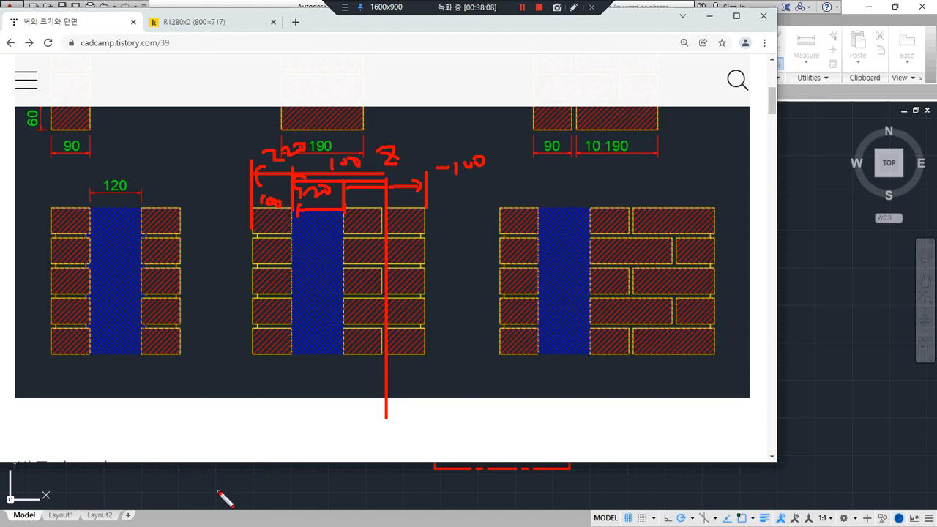
mouse_move(482, 377)
left_mouse_down()
mouse_move(366, 401)
mouse_move(442, 115)
mouse_move(407, 396)
left_mouse_up()
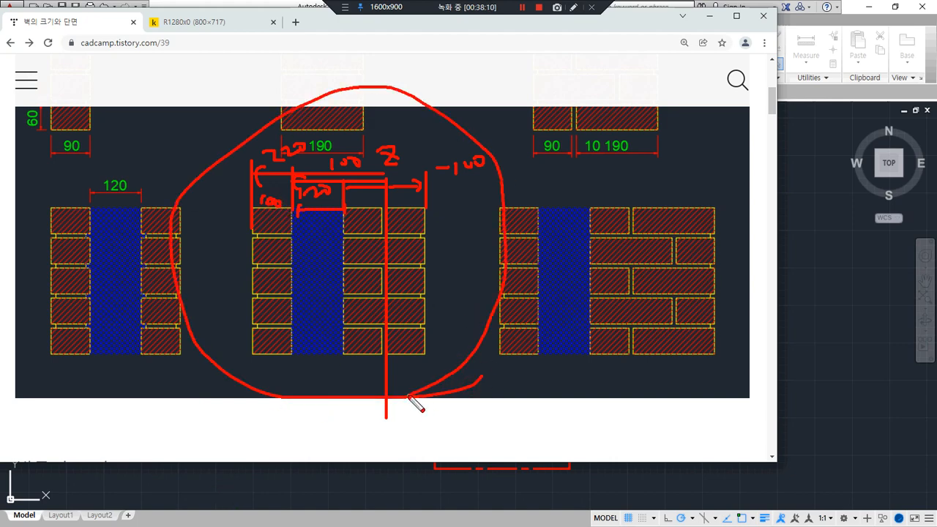
key("Escape")
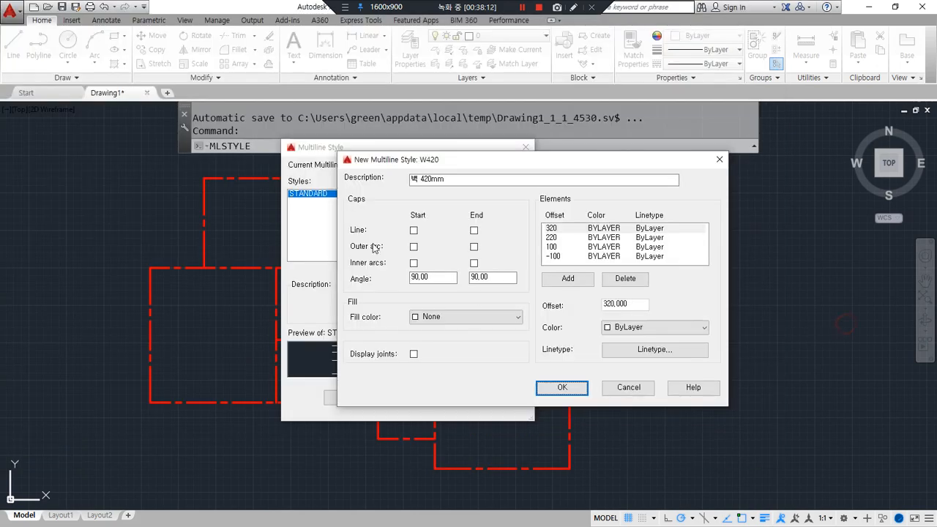
- Cancel the multiline style settings and start a new blank drawing
key("Escape")
key("Escape")
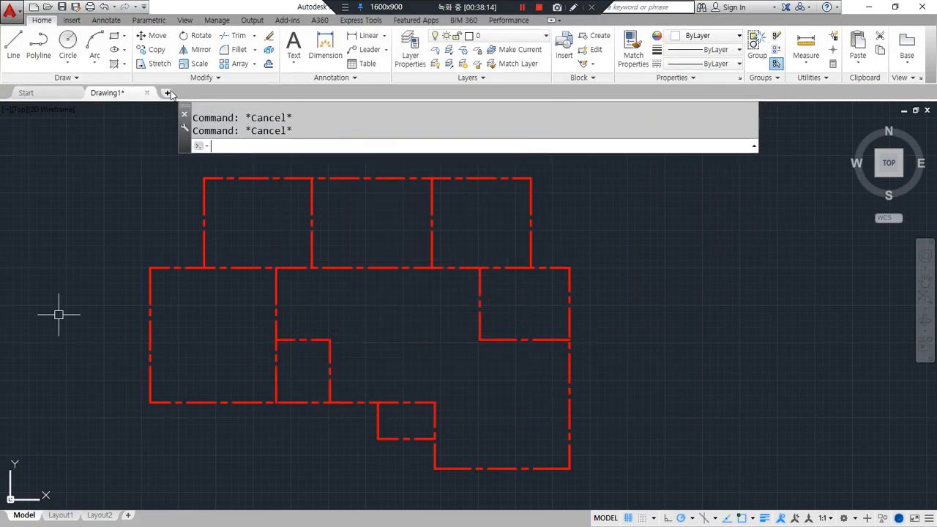
left_click(168, 93)
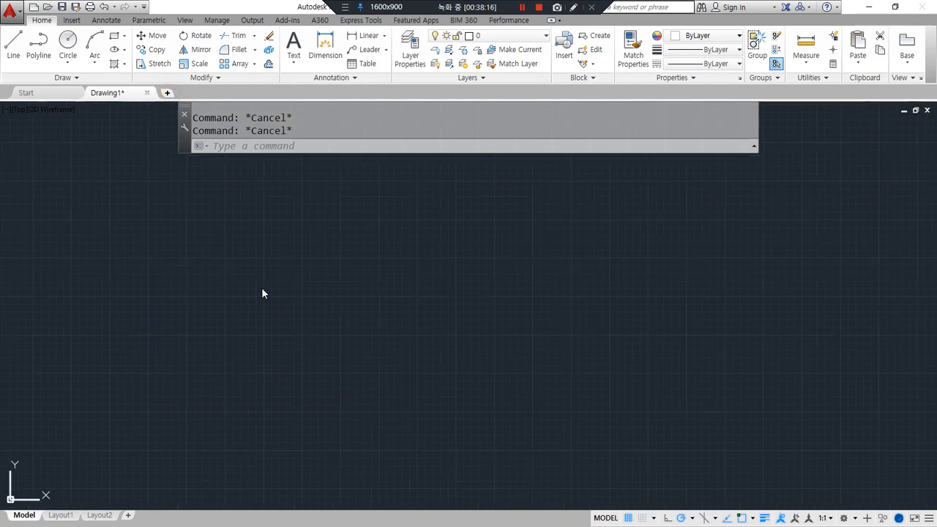
- Draw a vertical and a horizontal construction line through one point and turn on the lineweight display
scroll(276, 308, "down", 1)
middle_click_drag(319, 329, 238, 396)
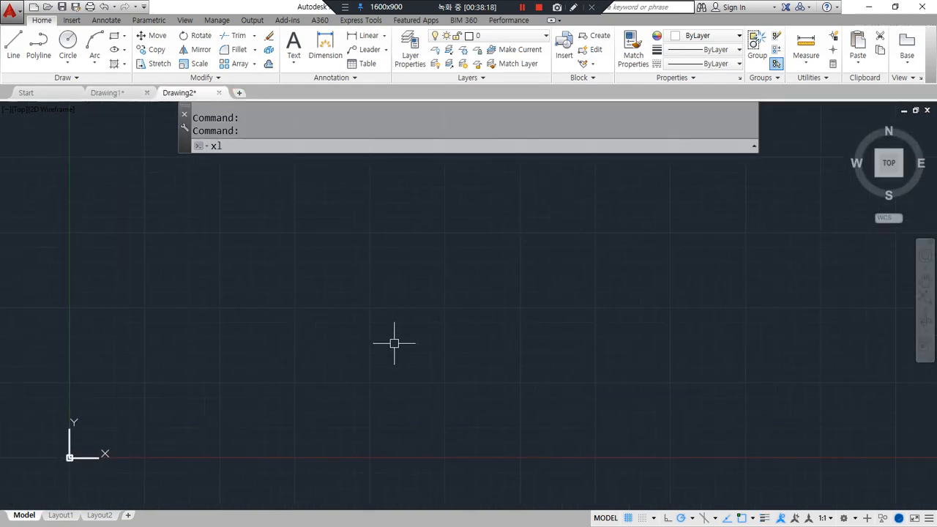
type("xl")
key("Return")
left_click(448, 333)
left_click(452, 273)
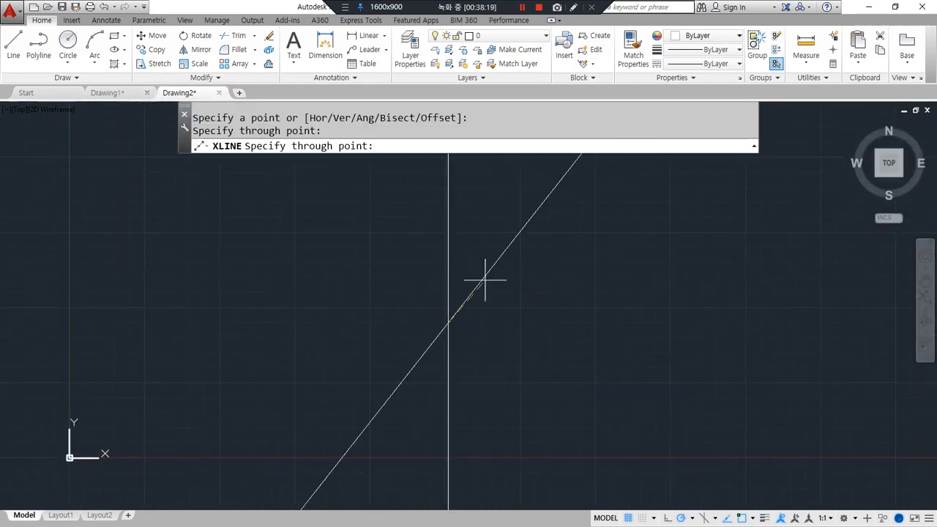
left_click(519, 323)
key("Return")
left_click(764, 518)
- Offset the vertical construction line by 100 to both its right and left sides
middle_click_drag(524, 221, 422, 341)
type("o")
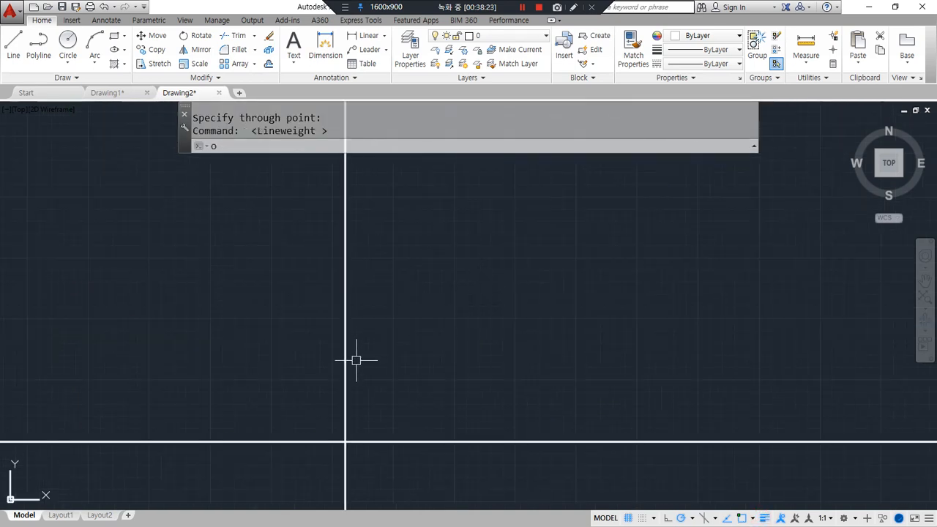
key("Return")
type("100")
key("Return")
left_click(345, 360)
left_click(408, 364)
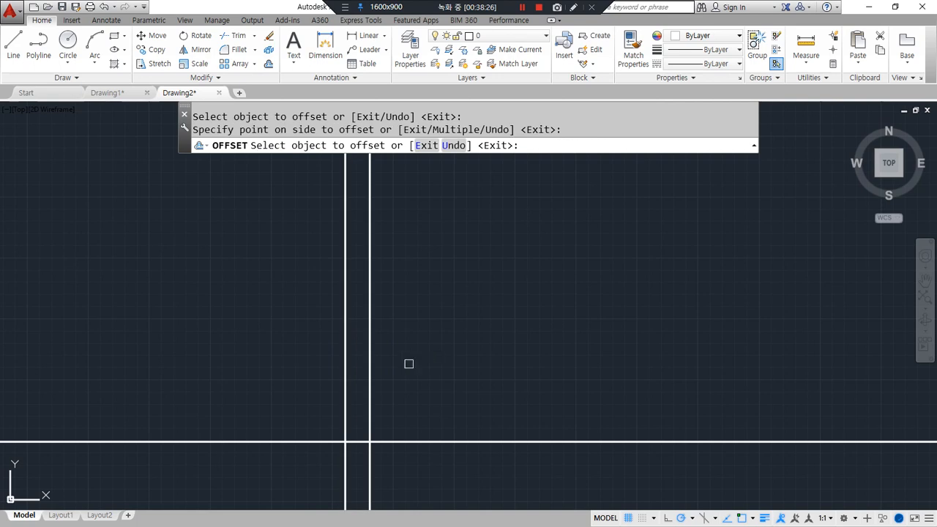
left_click(348, 374)
left_click(268, 379)
key("Return")
- Offset the leftmost vertical line by 120 to the left for the cavity
key("Return")
type("120")
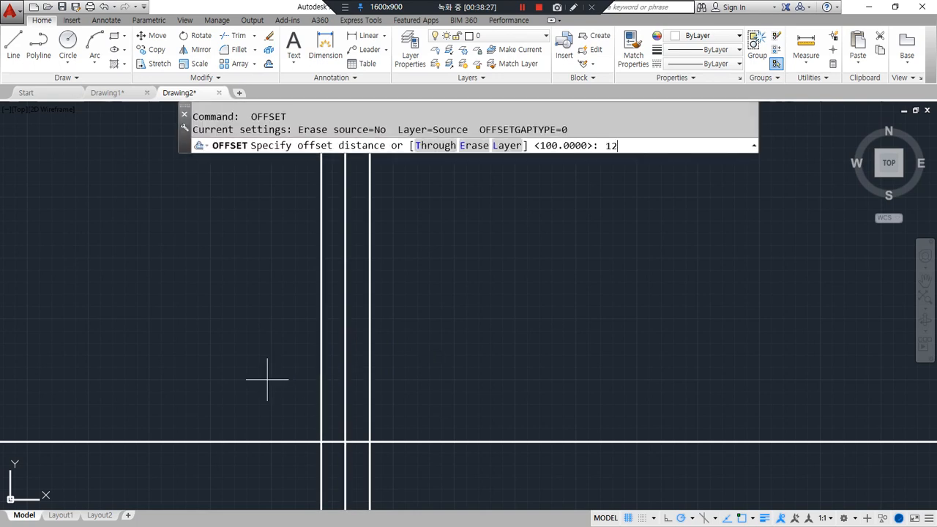
key("Return")
left_click(321, 368)
left_click(271, 372)
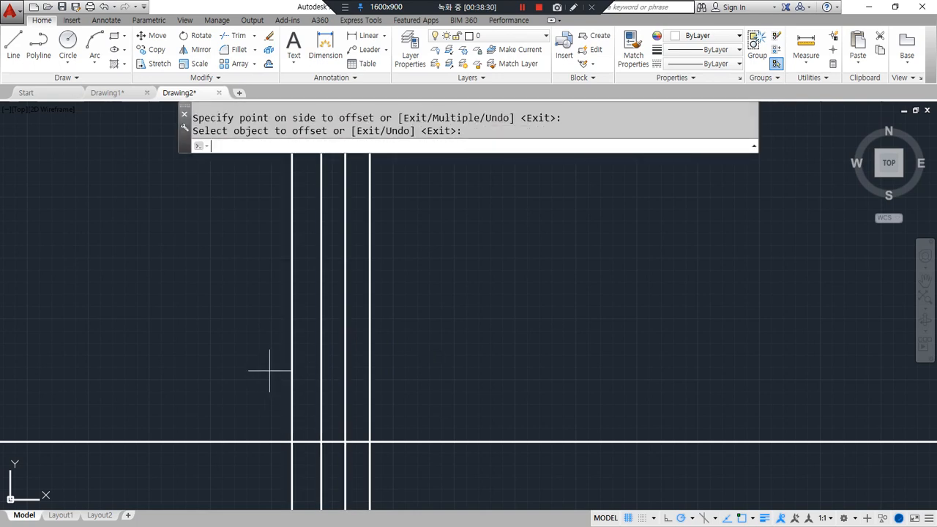
key("Return")
- Offset the new leftmost vertical line by 100 to the left for the outer brick layer
key("Return")
type("100")
key("Return")
left_click(291, 376)
left_click(242, 379)
key("Return")
- Trim the parts of all five vertical lines that extend below the horizontal construction line
type("tr")
key("Return")
left_click(427, 486)
left_click(192, 454)
key("Return")
- Copy the horizontal construction line about 865 units straight up to form the wall section's upper edge
type("cp")
key("Return")
left_click(460, 448)
left_click(435, 425)
key("Return")
left_click(437, 425)
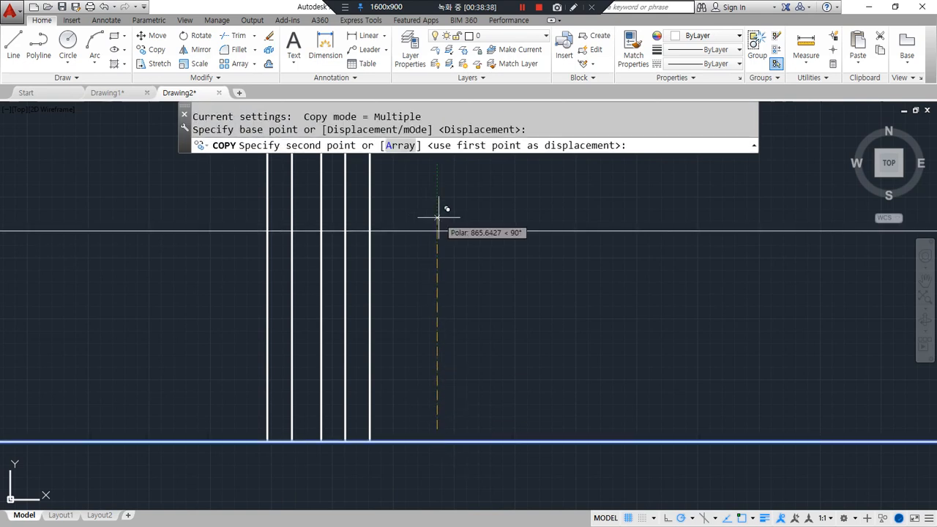
left_click(438, 231)
key("Return")
- Trim the lines outside the wall section and the upper and lower edges across the 120 cavity
type("tr")
key("Return")
key("Return")
left_click(456, 188)
left_click(444, 476)
left_click(409, 189)
left_click(194, 192)
left_click(93, 451)
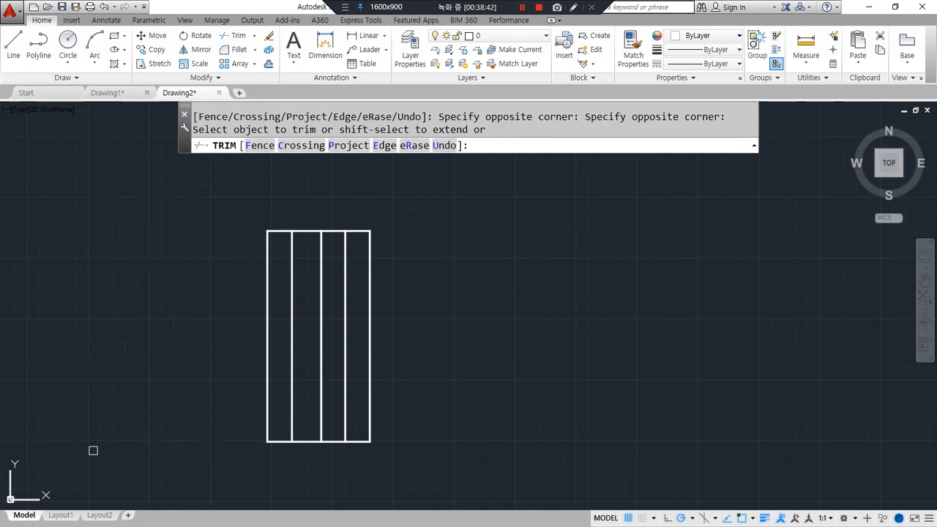
left_click(313, 441)
left_click(304, 231)
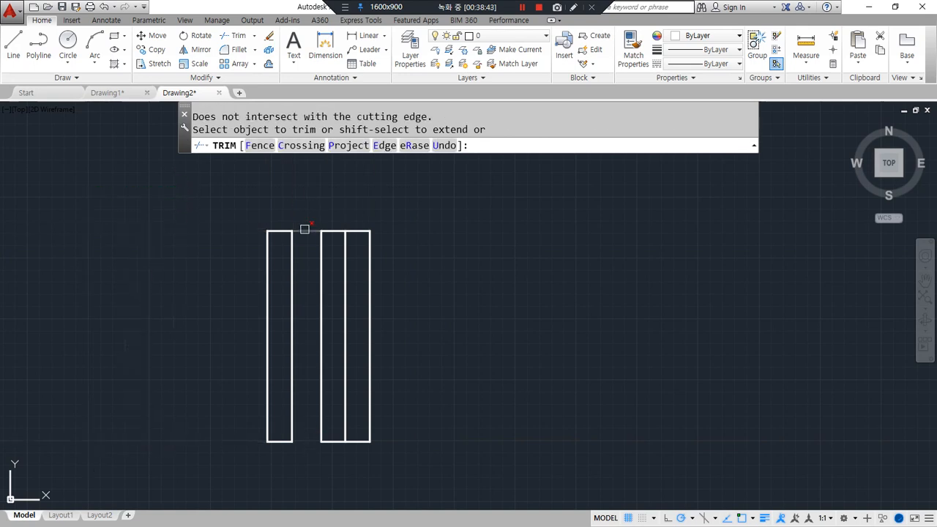
key("Return")
- Stretch the wall's vertical centre line beyond both the upper and lower edges of the thicker brick layer
left_click(345, 267)
left_click(345, 231)
left_click(345, 188)
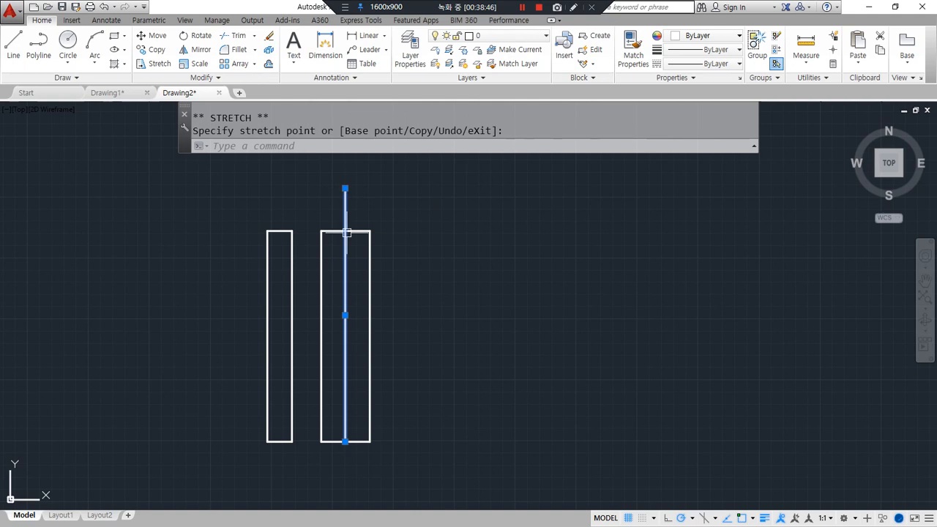
left_click(345, 441)
left_click(324, 480)
key("Escape")
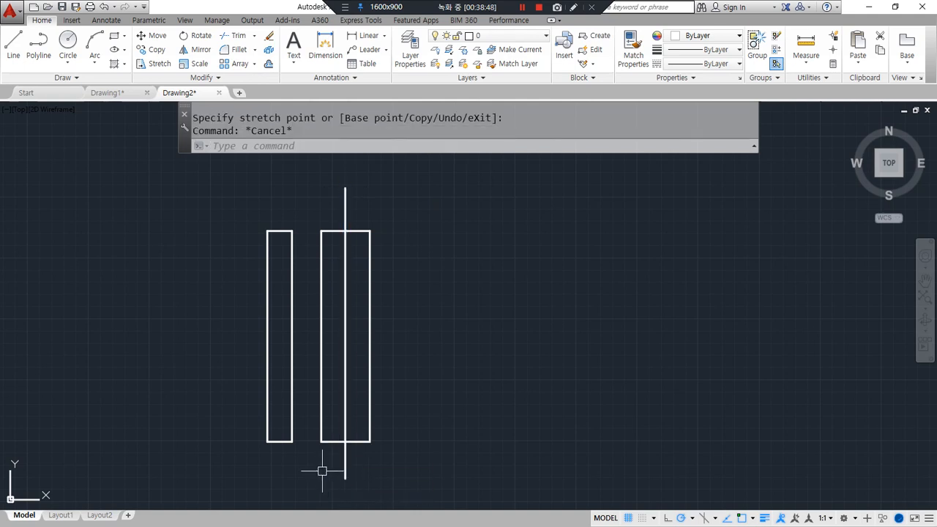
scroll(322, 471, "up", 2)
mouse_move(285, 433)
middle_mouse_down()
mouse_move(310, 433)
mouse_move(358, 409)
middle_mouse_up()
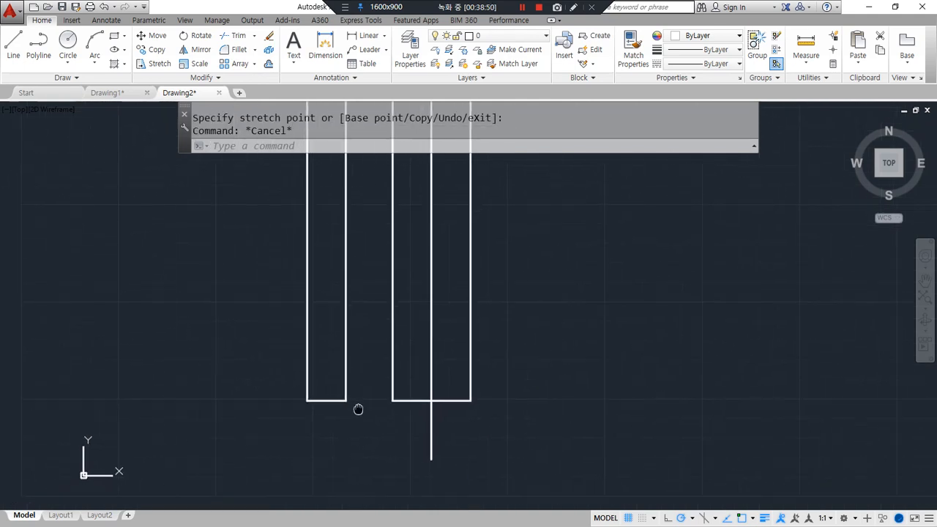
- Set the drawing's annotation scale to 1:10
scroll(388, 366, "up", 2)
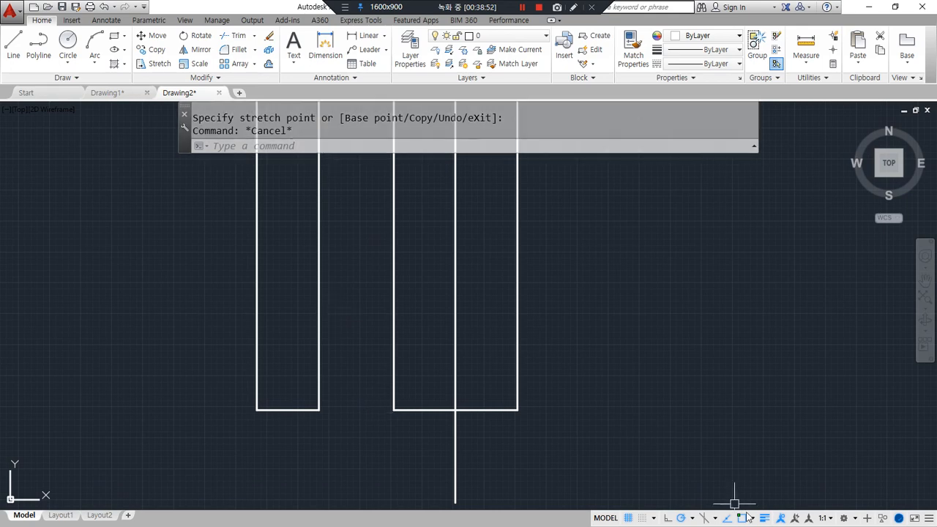
left_click(825, 518)
left_click(830, 307)
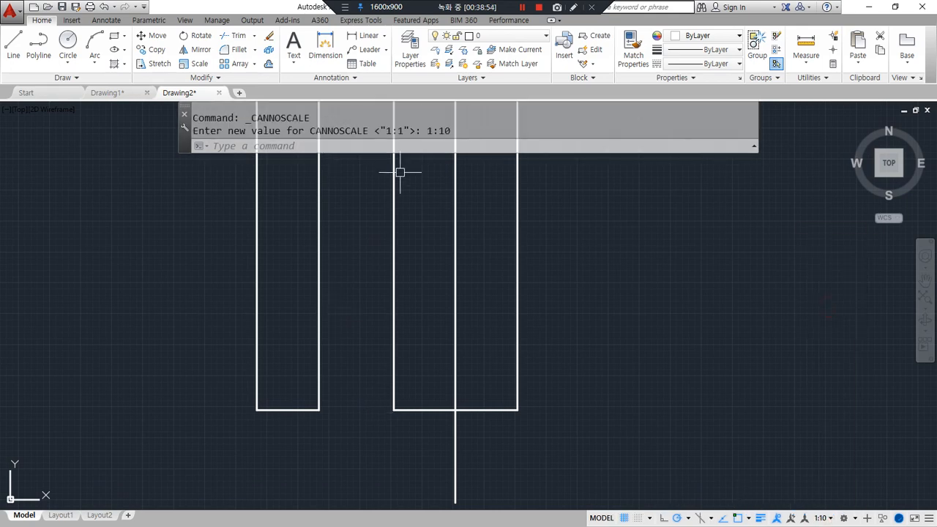
left_click(366, 35)
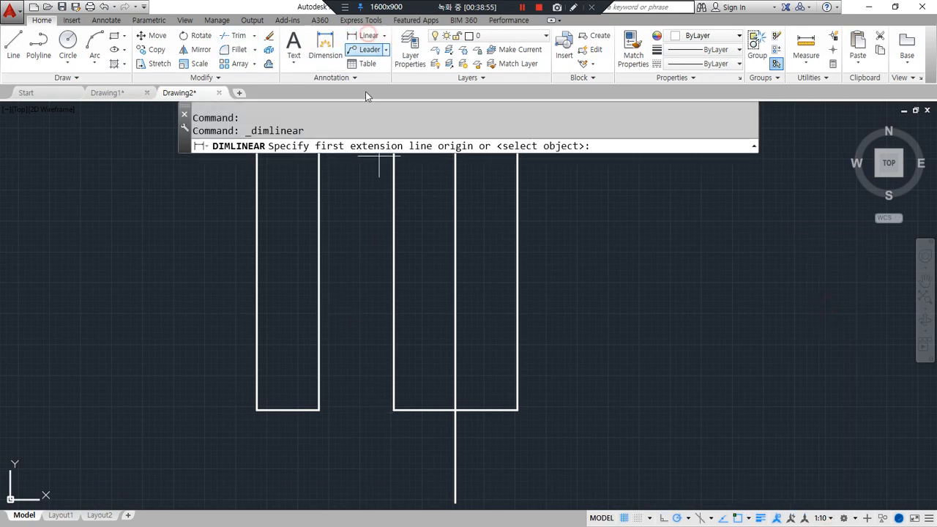
left_click(455, 410)
left_click(517, 410)
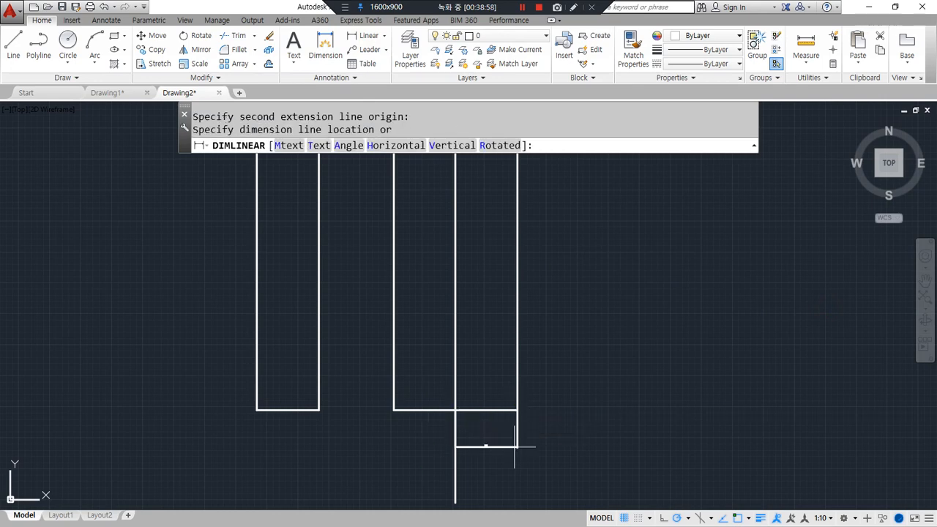
key("Escape")
key("Escape")
- Make Annotative the current dimension style and add a linear dimension below the wall from its centre line to the thick layer's right edge
left_click(106, 21)
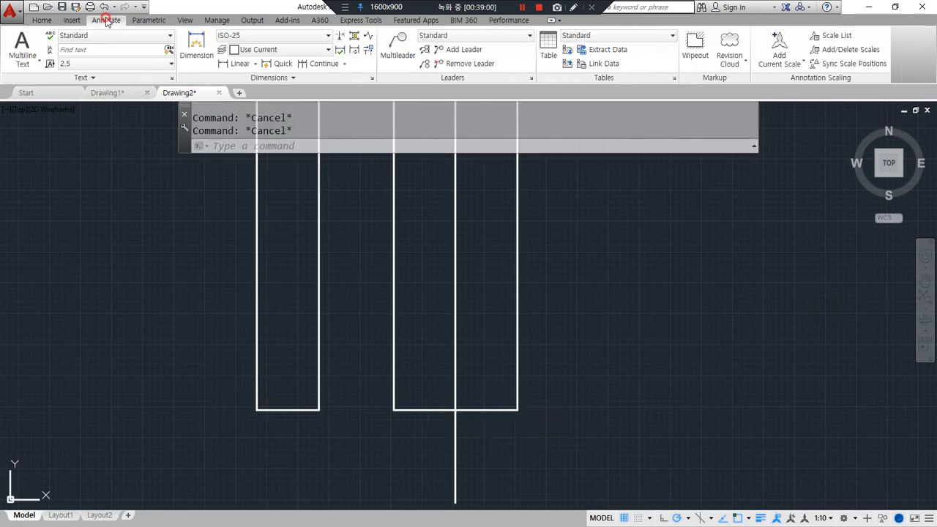
left_click(262, 36)
left_click(256, 74)
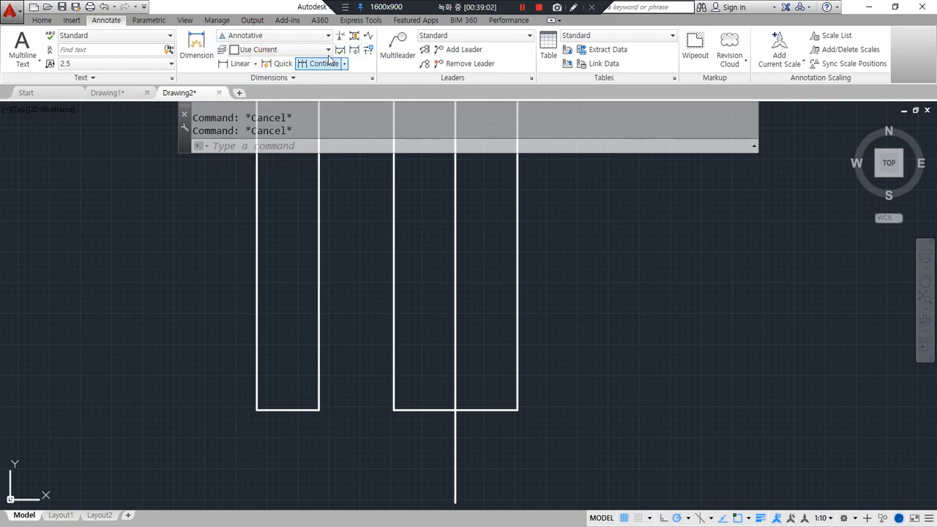
left_click(238, 64)
left_click(455, 410)
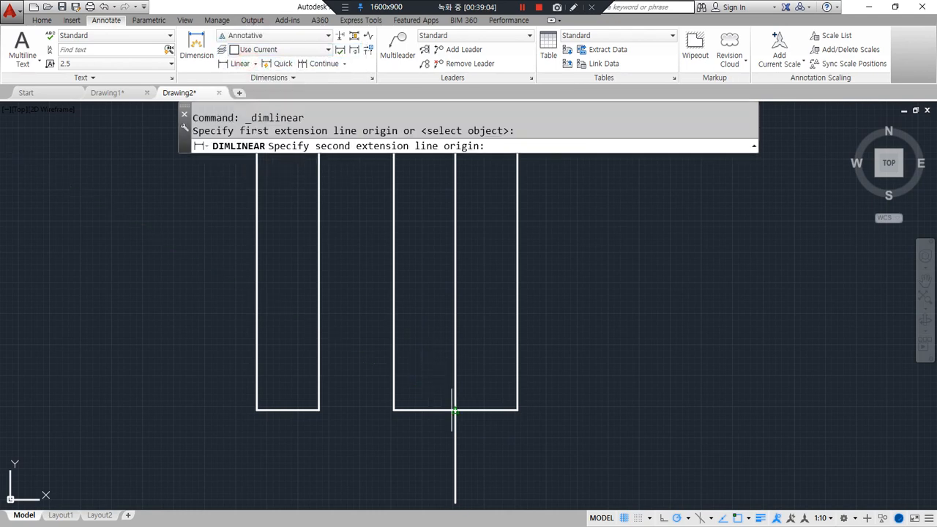
left_click(517, 410)
left_click(476, 449)
- Dimension from the centre line to the thick layer's left edge, aligned with the dimension on the other side
scroll(465, 487, "up", 2)
middle_click_drag(437, 475, 456, 440)
left_click(232, 66)
left_click(467, 325)
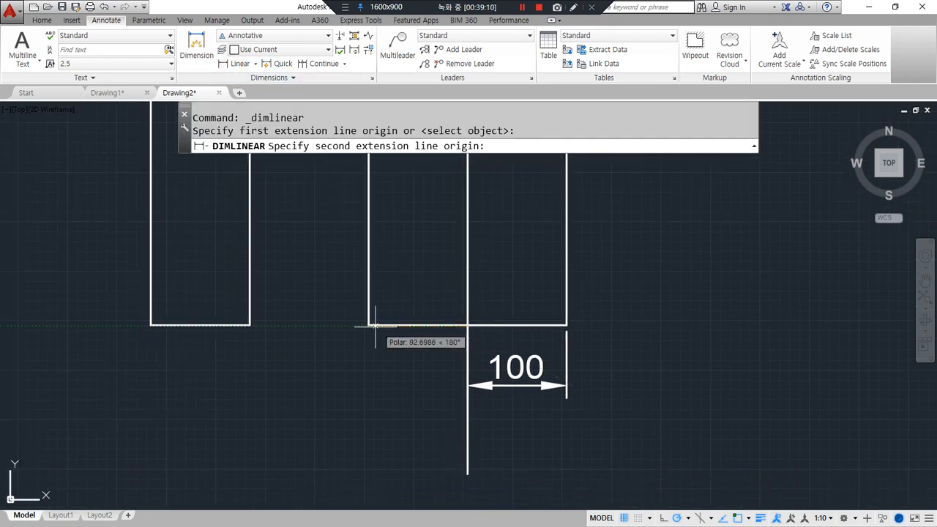
left_click(369, 325)
left_click(460, 385)
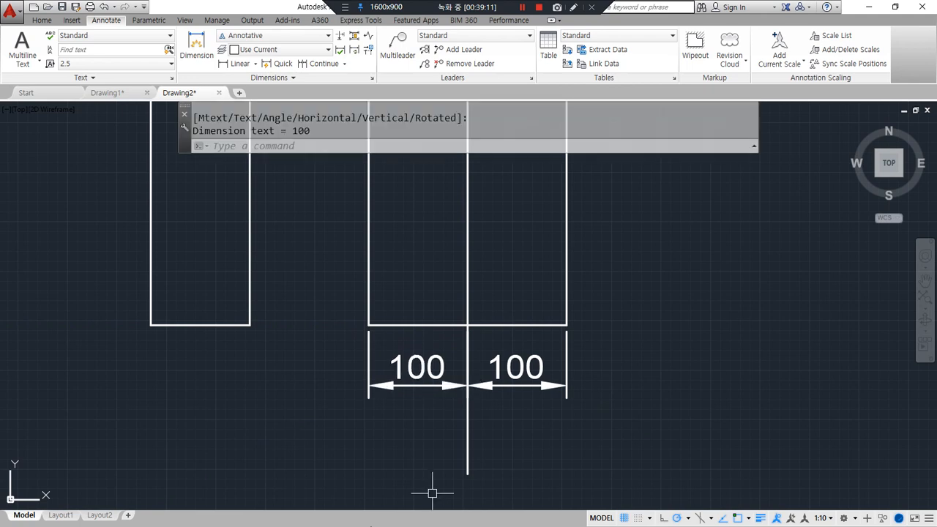
- Dimension from the centre line to the thin layer's cavity-side edge, one row below the existing dimensions
left_click(236, 63)
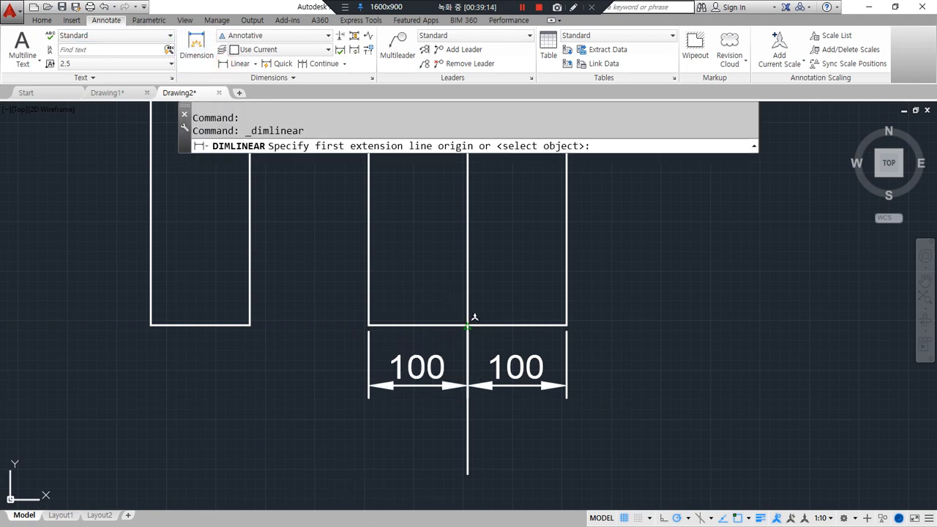
left_click(467, 325)
left_click(250, 325)
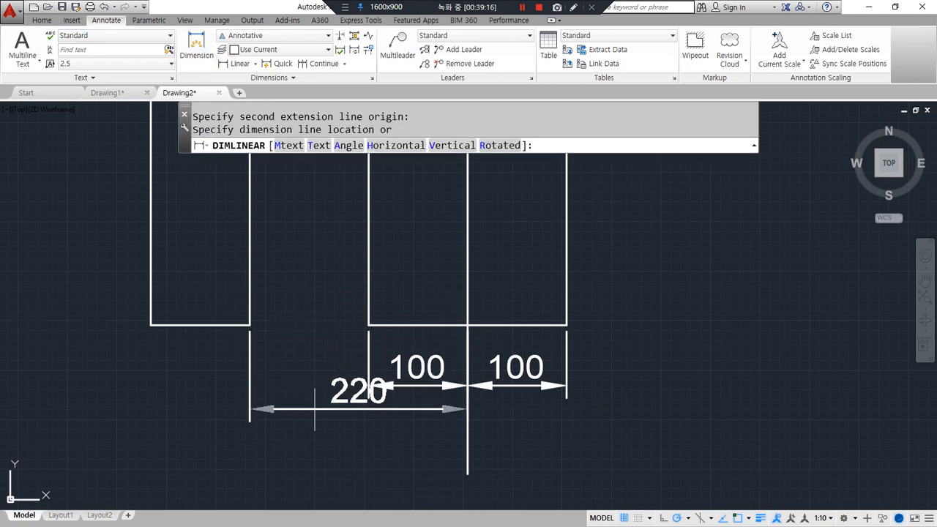
left_click(311, 445)
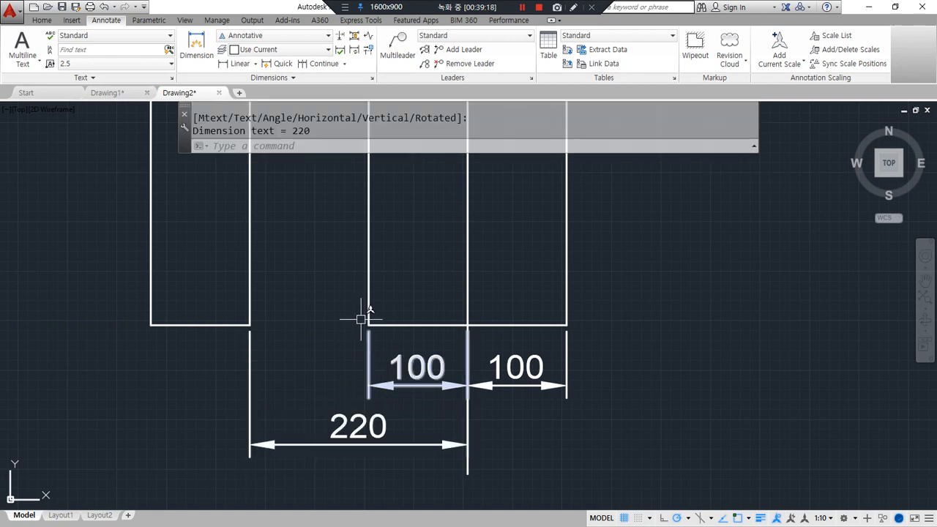
- Dimension from the centre line to the thin layer's outer left edge, in a third row below the wall
key("space")
left_click(468, 325)
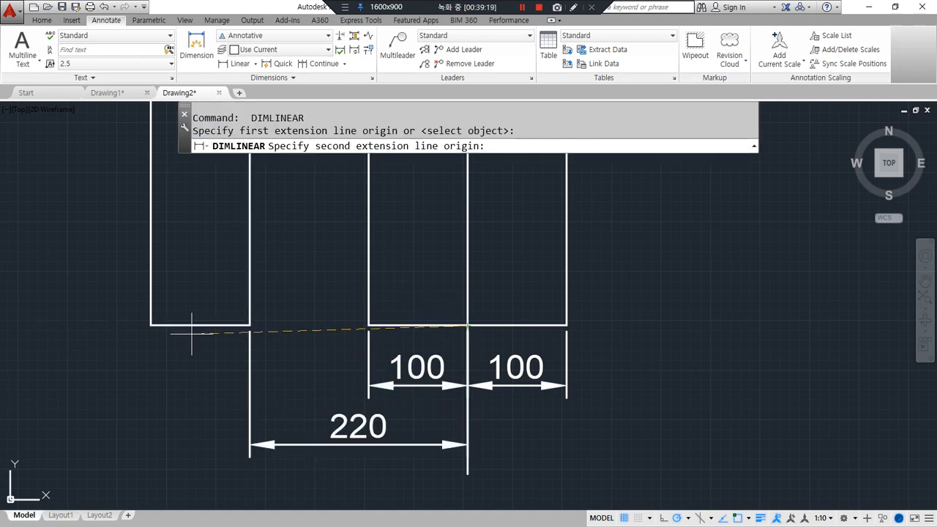
left_click(151, 325)
middle_click_drag(163, 404, 164, 333)
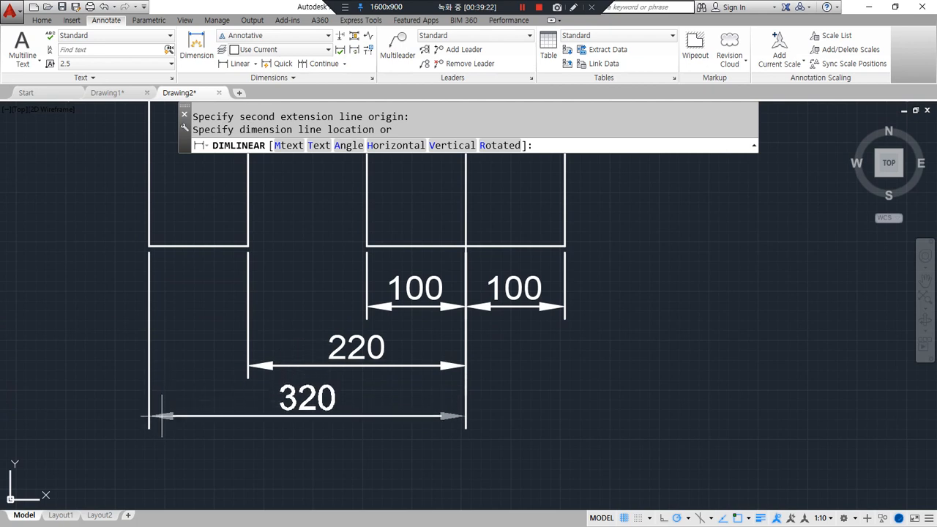
left_click(162, 418)
- Move the dimension line right of the centre line down level with the dimension to the wall's outer left edge
left_click(476, 307)
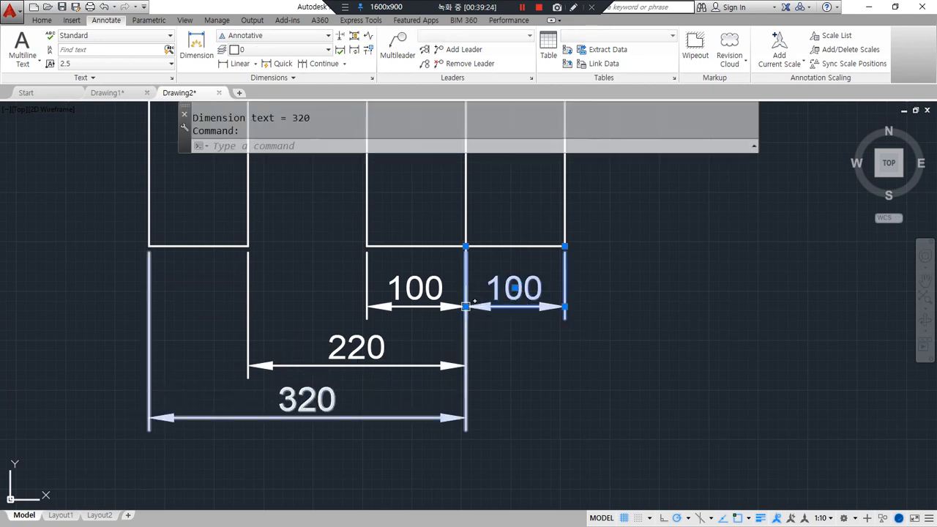
left_click(467, 308)
left_click(427, 414)
key("Escape")
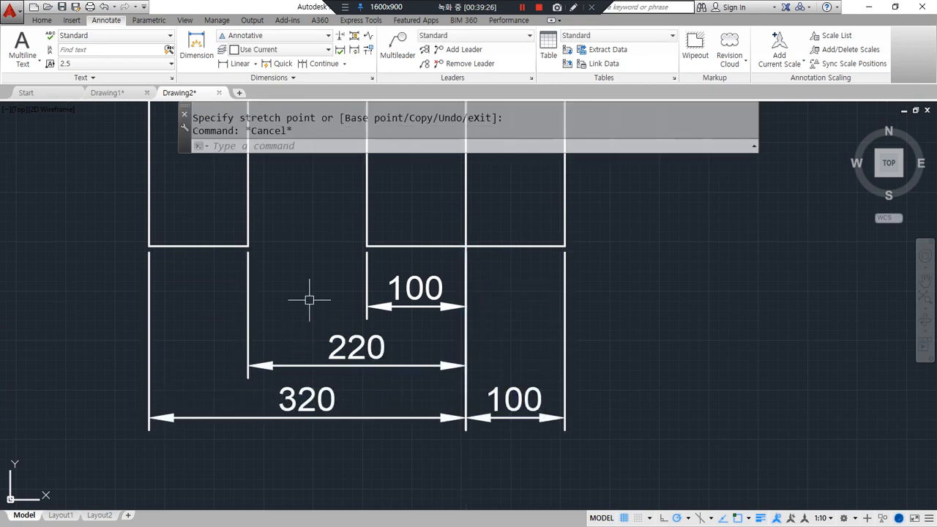
- Dimension the wall's overall width between its outer left and right edges, placed below all other dimensions
left_click(239, 64)
left_click(149, 246)
left_click(565, 246)
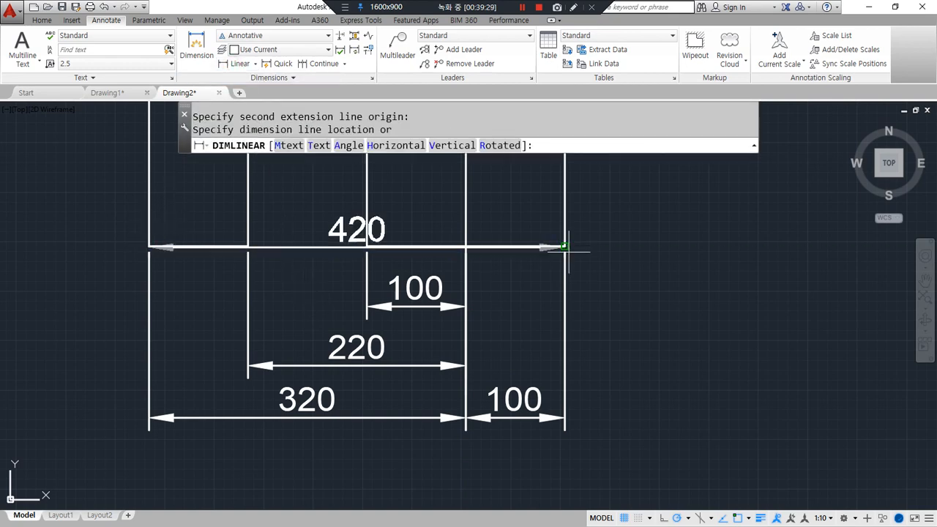
left_click(557, 473)
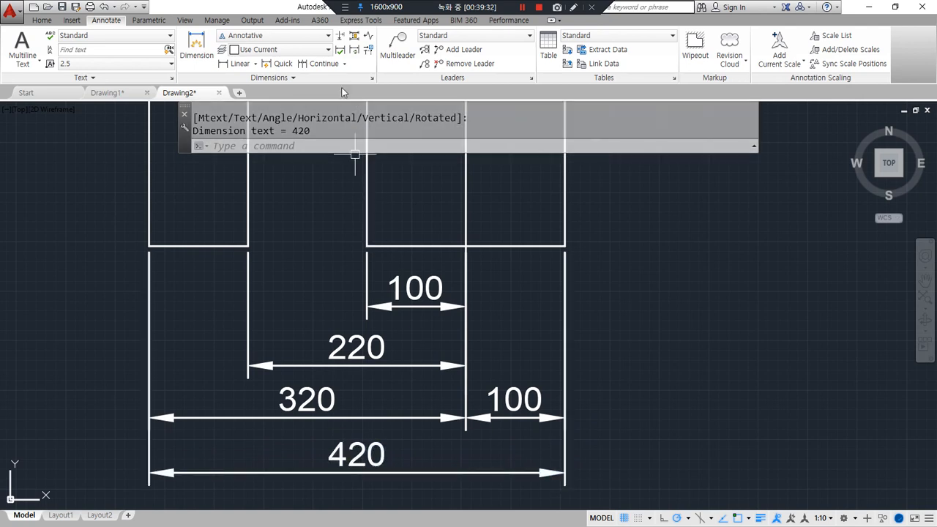
- Dimension the cavity between the two brick layers, in line with the first dimension row
left_click(241, 63)
left_click(367, 246)
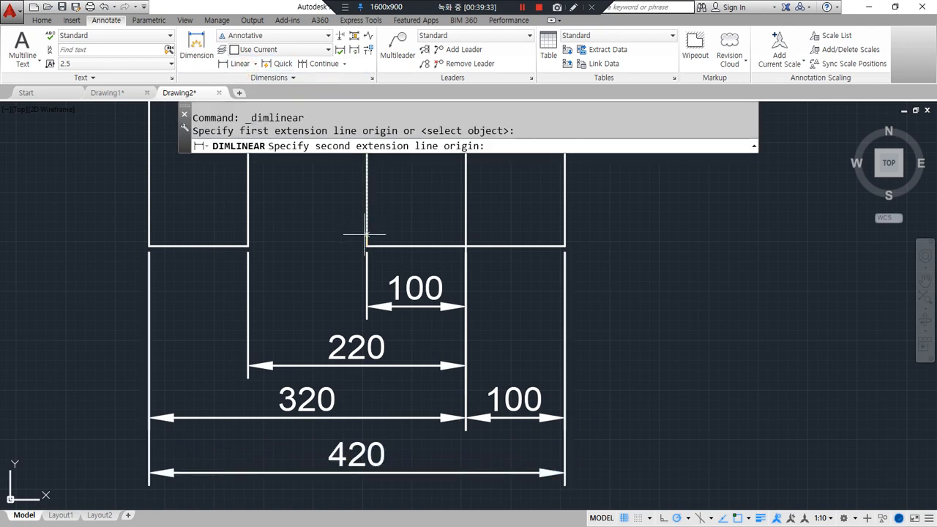
left_click(248, 246)
left_click(334, 307)
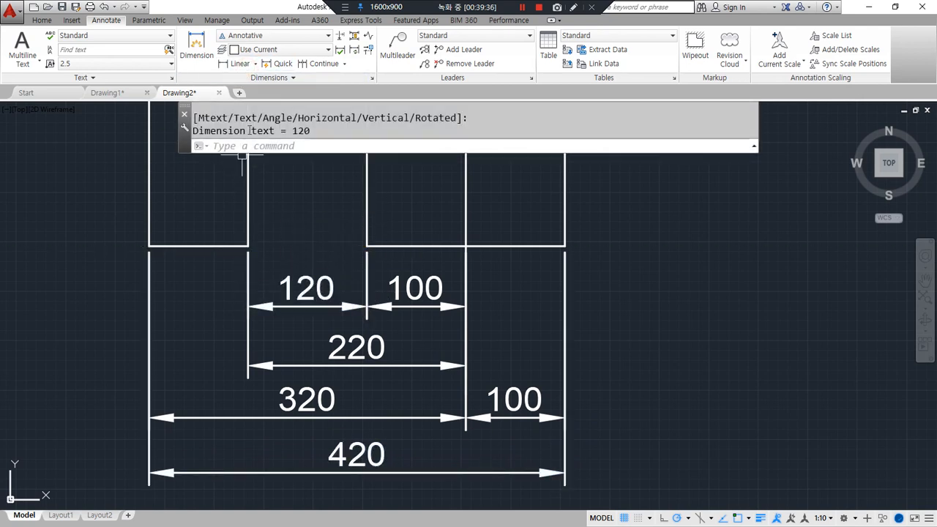
- Dimension the thin brick layer's width in the same row as the cavity dimension
key("Return")
left_click(247, 246)
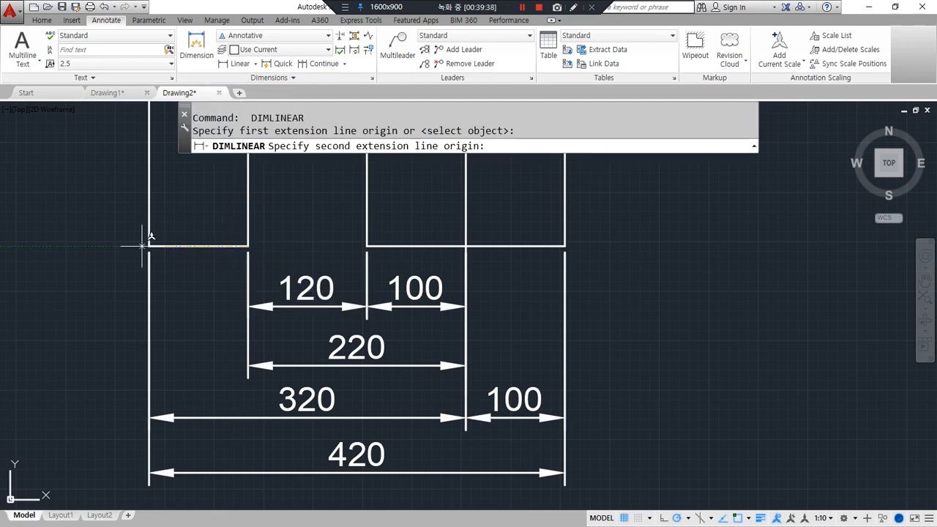
left_click(150, 246)
left_click(232, 309)
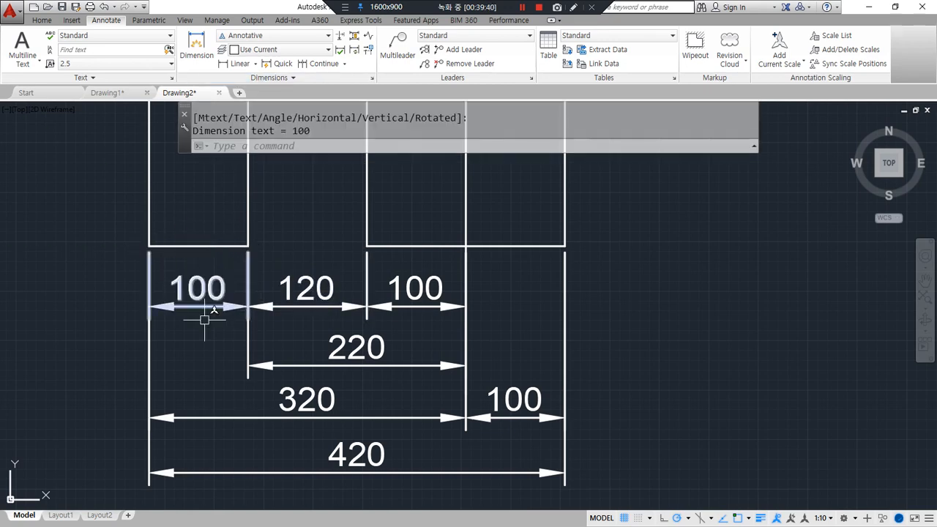
mouse_move(523, 444)
left_mouse_down()
mouse_move(552, 380)
mouse_move(547, 431)
left_mouse_up()
left_click_drag(464, 204, 464, 376)
left_click_drag(471, 301, 529, 300)
left_click_drag(419, 313, 437, 319)
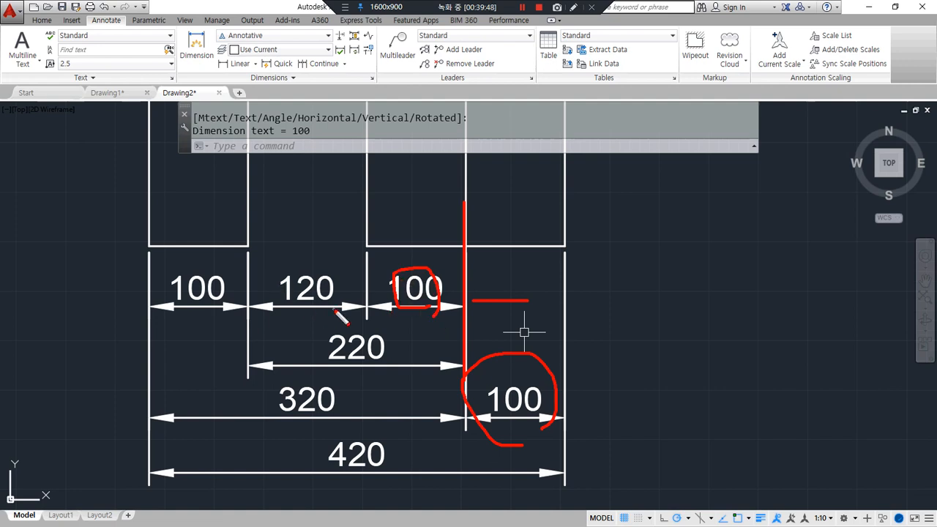
left_click_drag(286, 303, 338, 304)
left_click_drag(341, 359, 354, 372)
left_click_drag(275, 417, 306, 432)
key("Escape")
key("Escape")
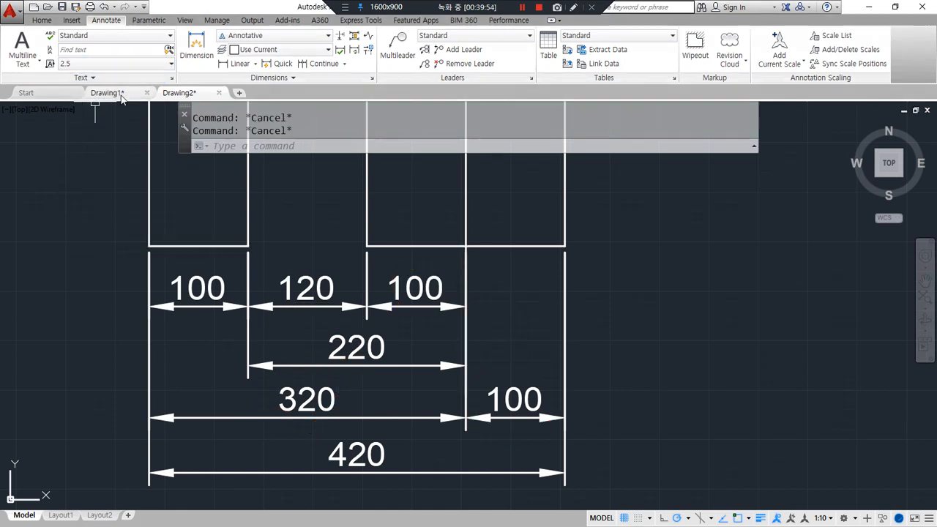
- Switch to Drawing1 and create a new multiline style named W420 with the description 벽체 420mm
left_click(121, 95)
type("mls")
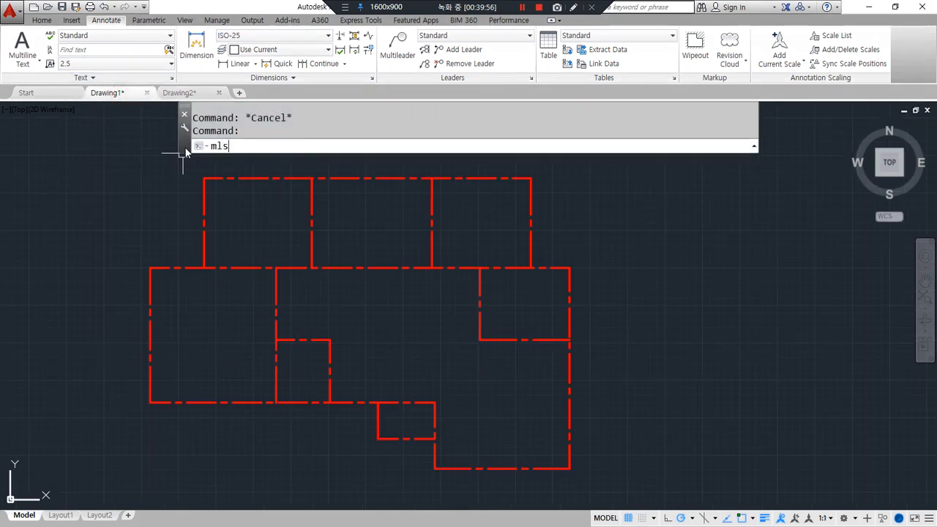
key("Return")
left_click(480, 218)
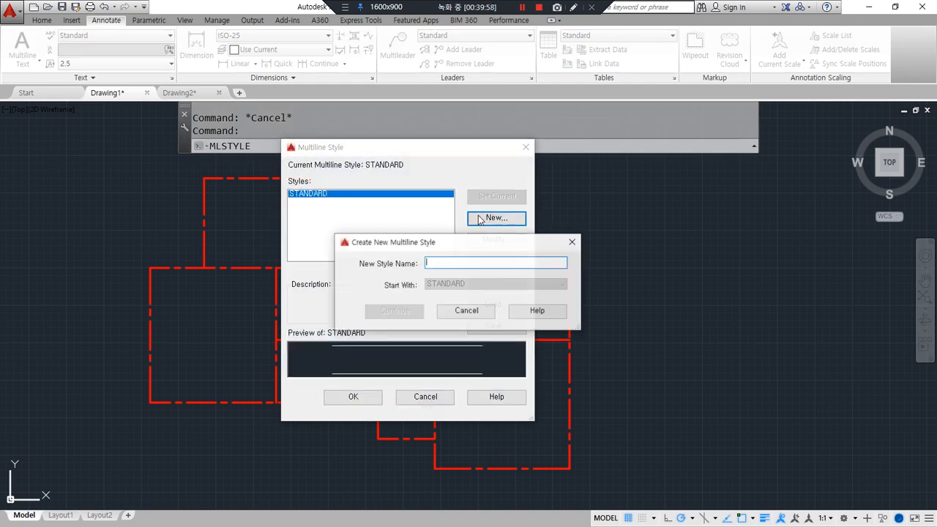
type("W4")
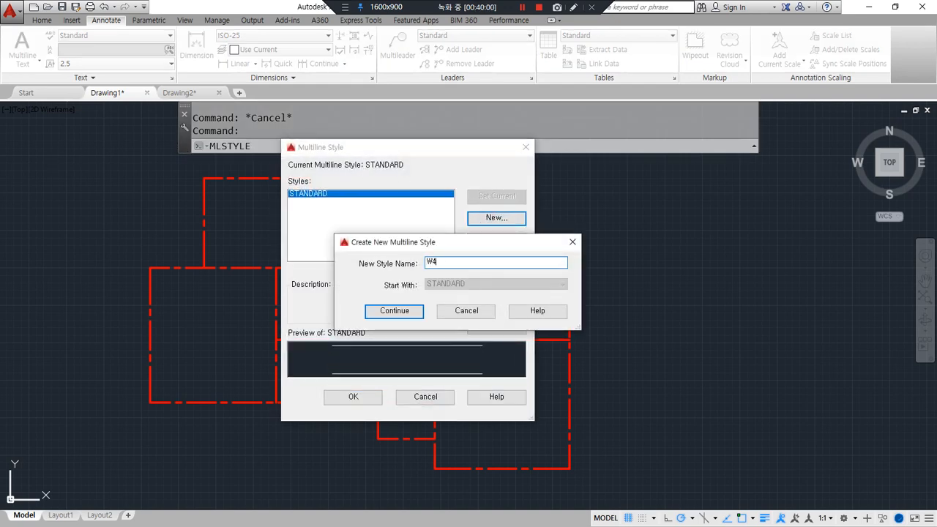
type("20")
left_click(382, 315)
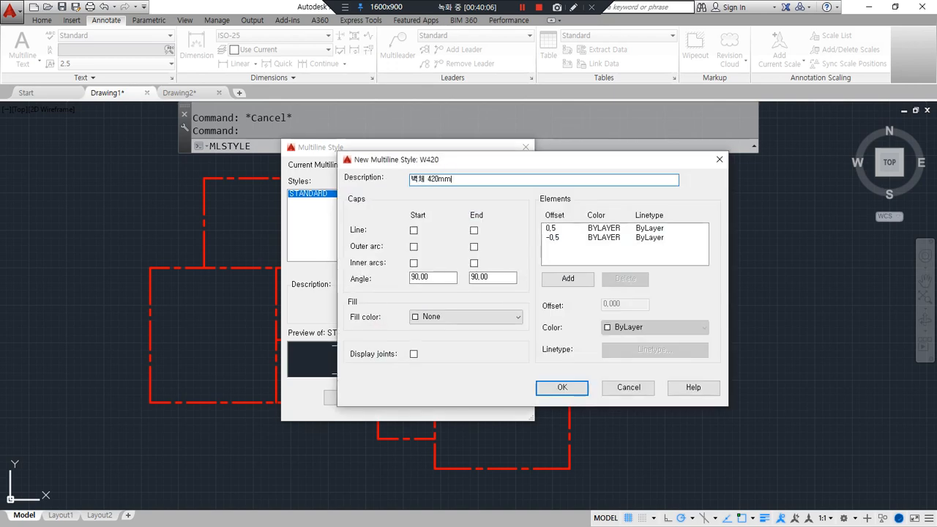
- Set the offsets of the W420 style's two default elements to -100 and 100
left_click(564, 238)
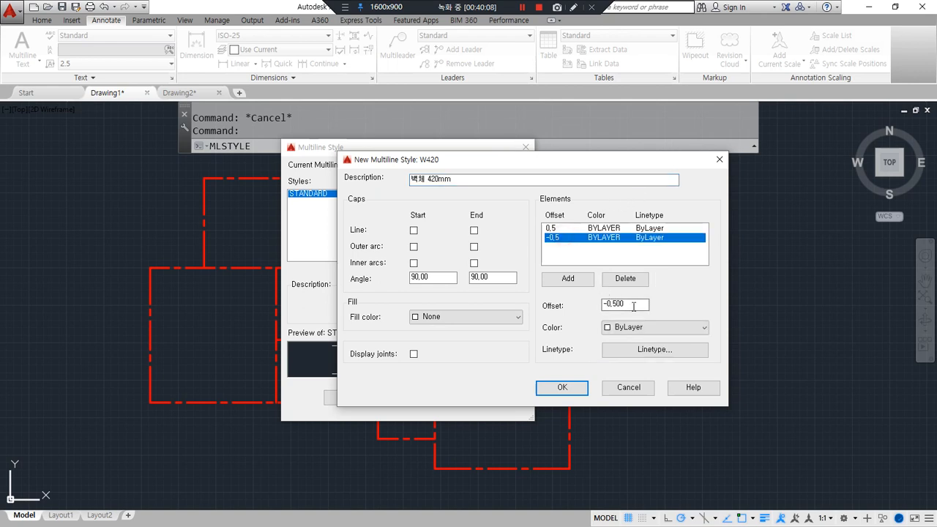
left_click_drag(624, 303, 544, 309)
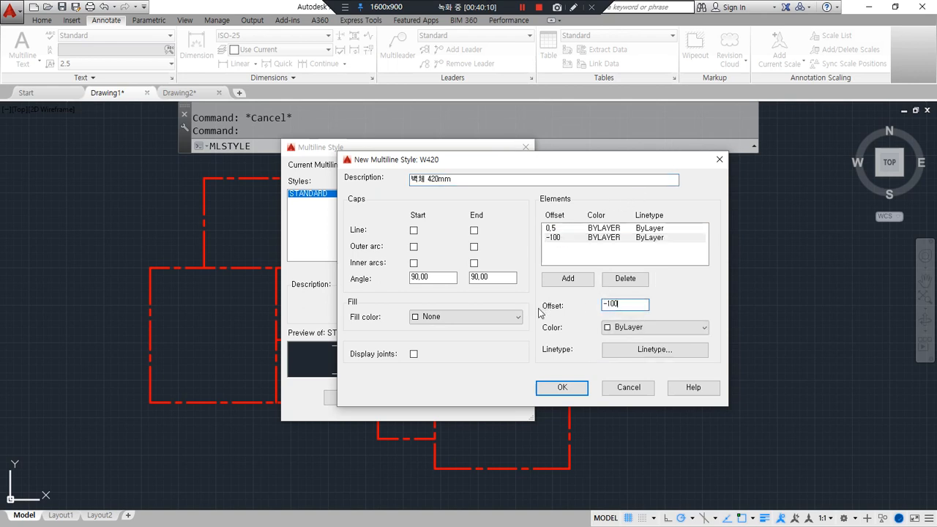
left_click(558, 229)
double_click(614, 307)
type("100")
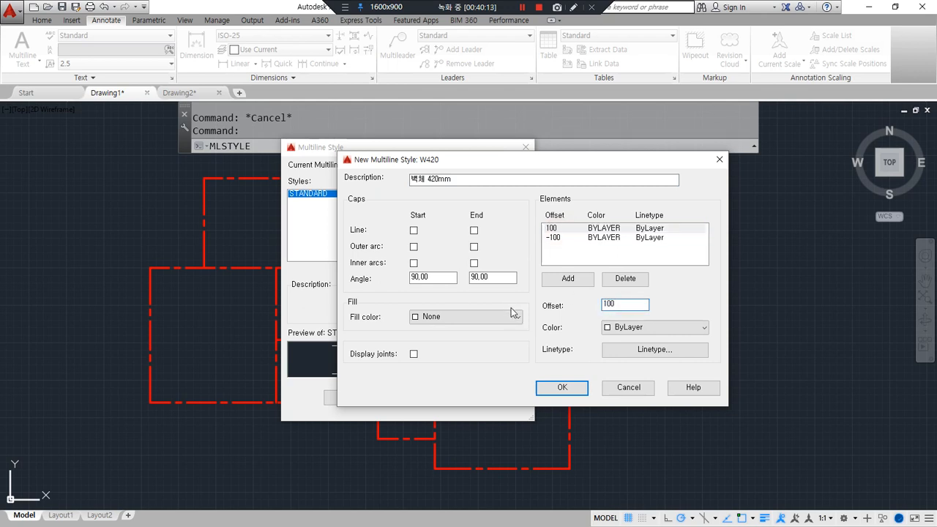
- Add two more elements to the W420 style and set the offset of one of them to 220
left_click(569, 281)
left_click(569, 280)
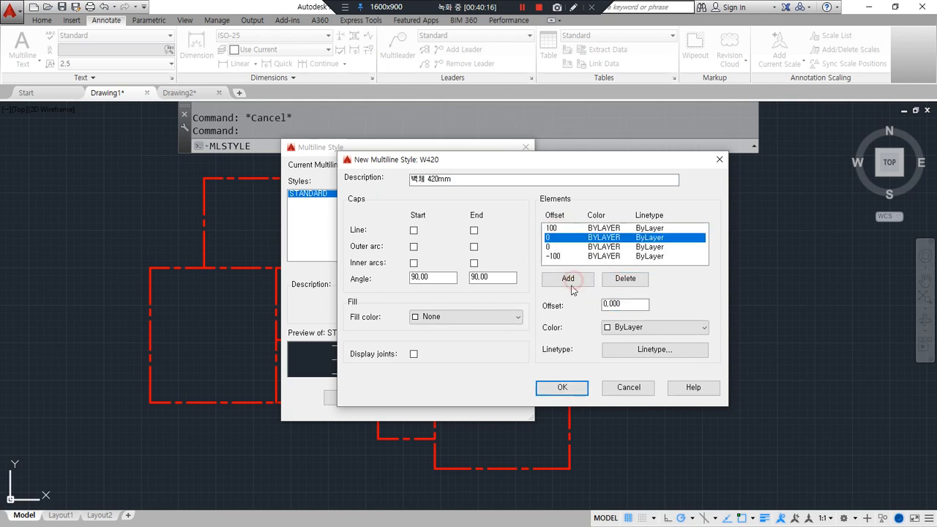
left_click(558, 247)
double_click(632, 303)
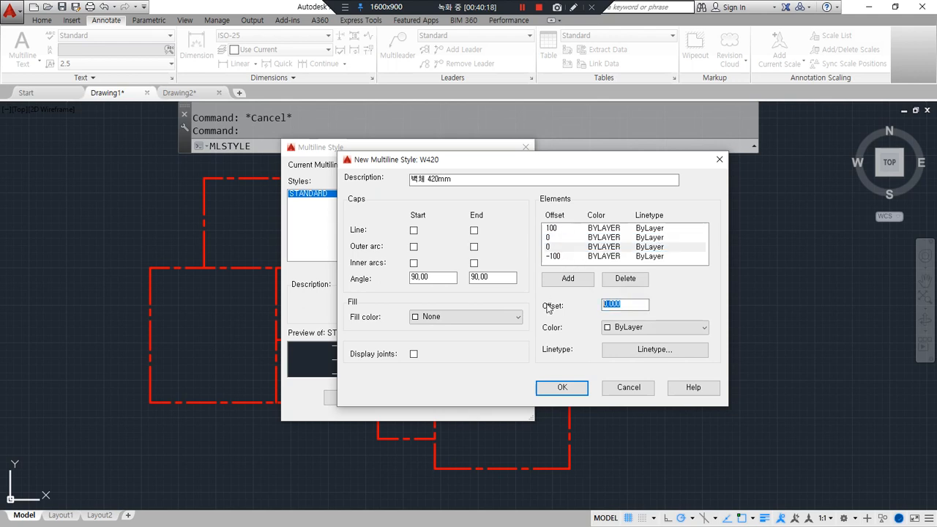
type("1")
type("220")
- Set the offset of the W420 style's 100 element to 320
left_click(554, 238)
left_click_drag(636, 306, 490, 302)
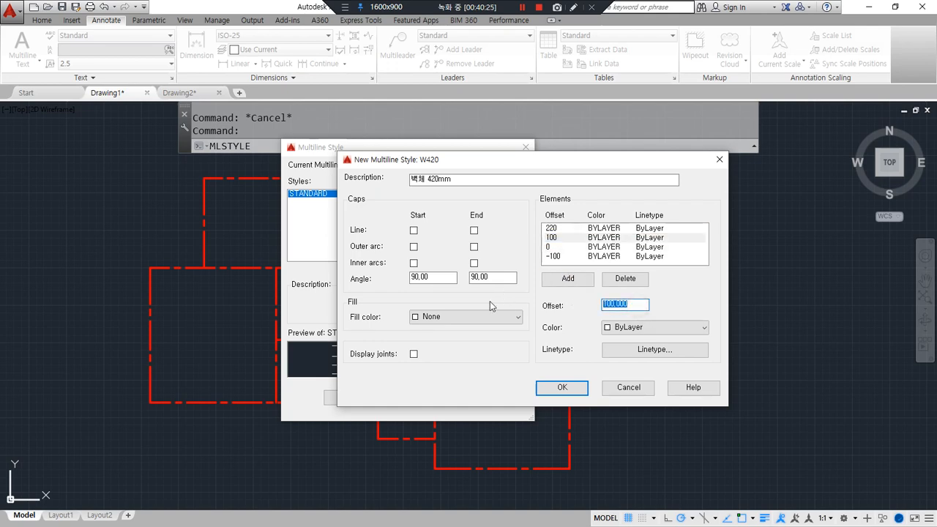
type("320")
left_click(615, 255)
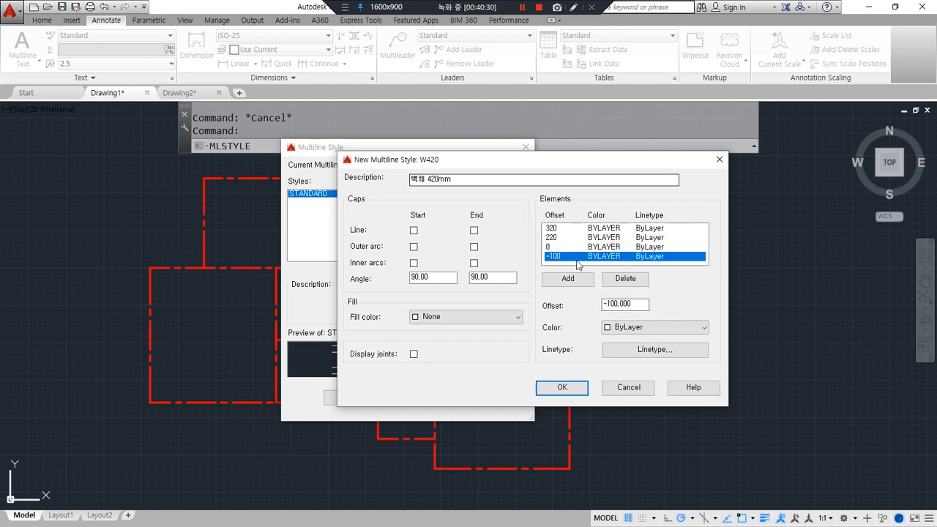
- Accept the W420 multiline style with its four element offsets
mouse_move(551, 318)
left_mouse_down()
mouse_move(528, 339)
mouse_move(730, 371)
mouse_move(682, 315)
mouse_move(576, 329)
left_mouse_up()
mouse_move(701, 333)
left_mouse_down()
mouse_move(774, 316)
mouse_move(780, 302)
left_mouse_up()
left_click_drag(749, 295, 768, 326)
key("Escape")
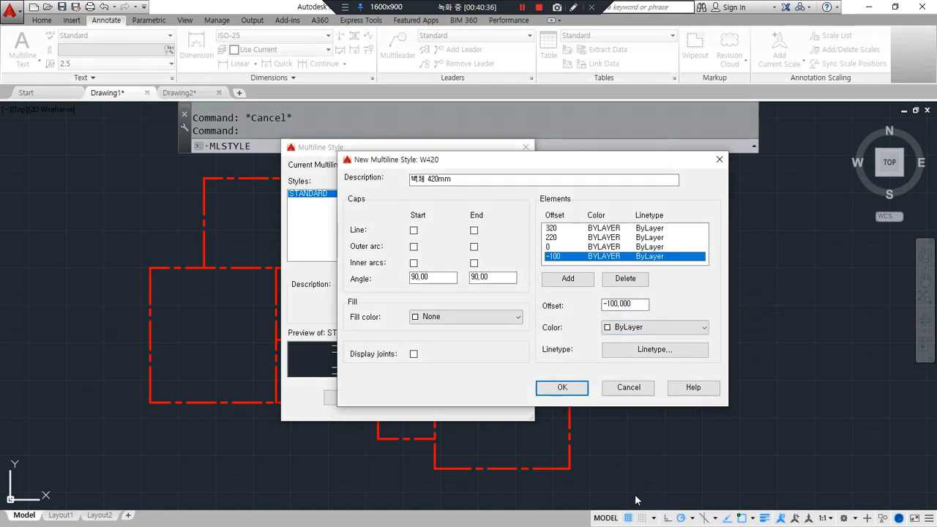
left_click(564, 387)
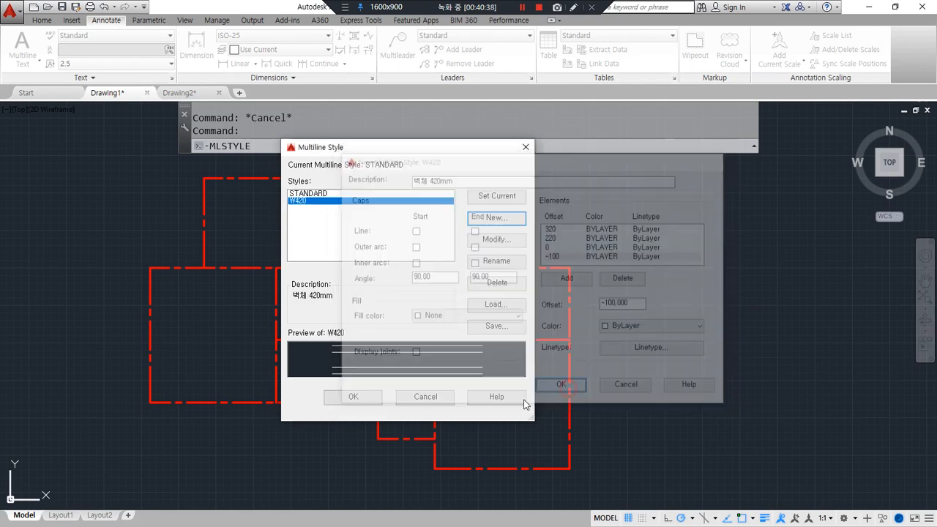
mouse_move(303, 223)
left_mouse_down()
mouse_move(333, 226)
mouse_move(306, 234)
left_mouse_up()
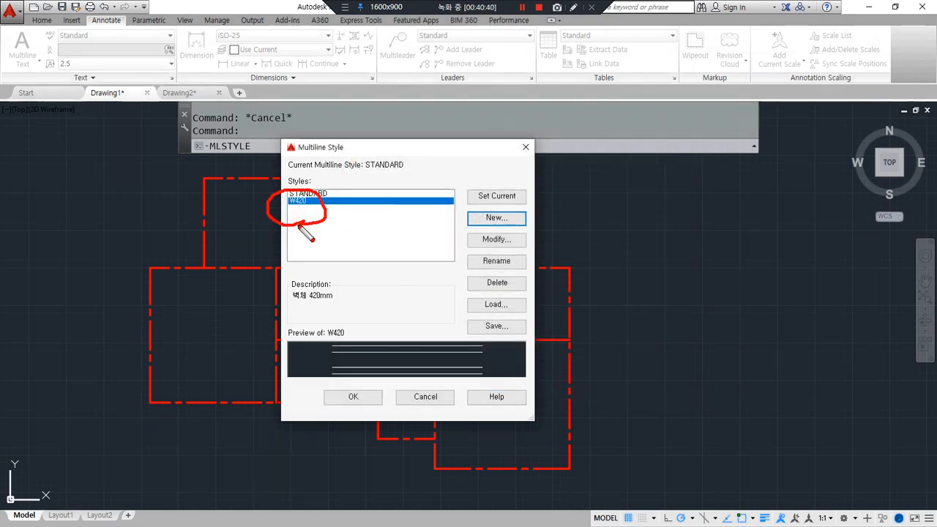
key("Escape")
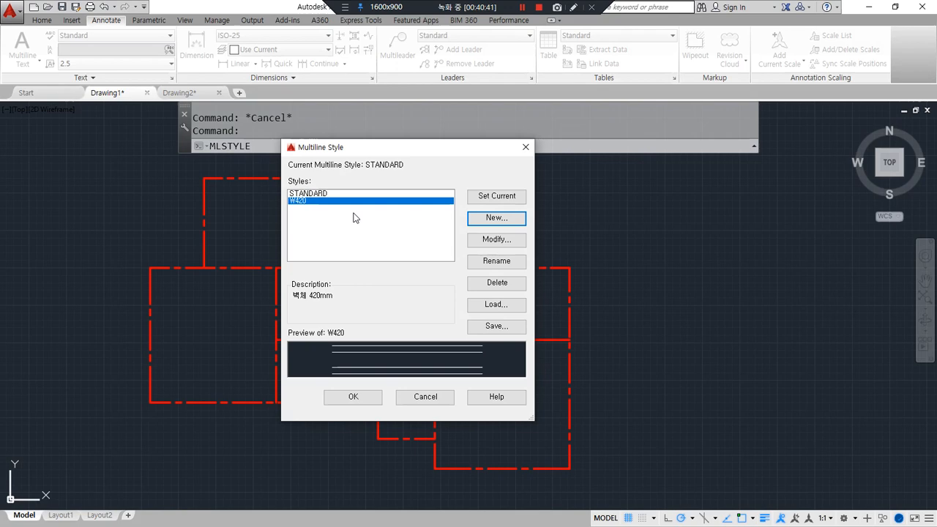
- Create a new multiline style named W200 based on W420 and delete its 320 and 220 elements
left_click(511, 224)
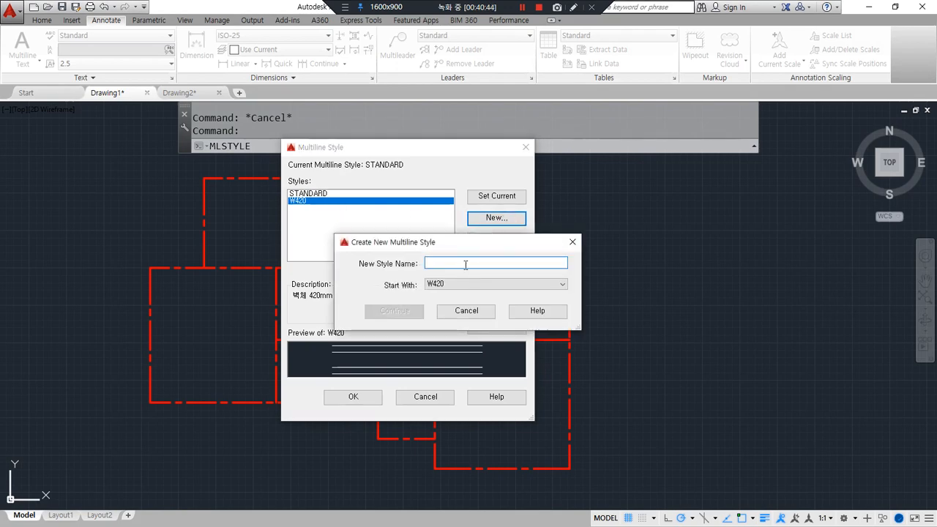
type("W20")
left_click(404, 311)
left_click(555, 229)
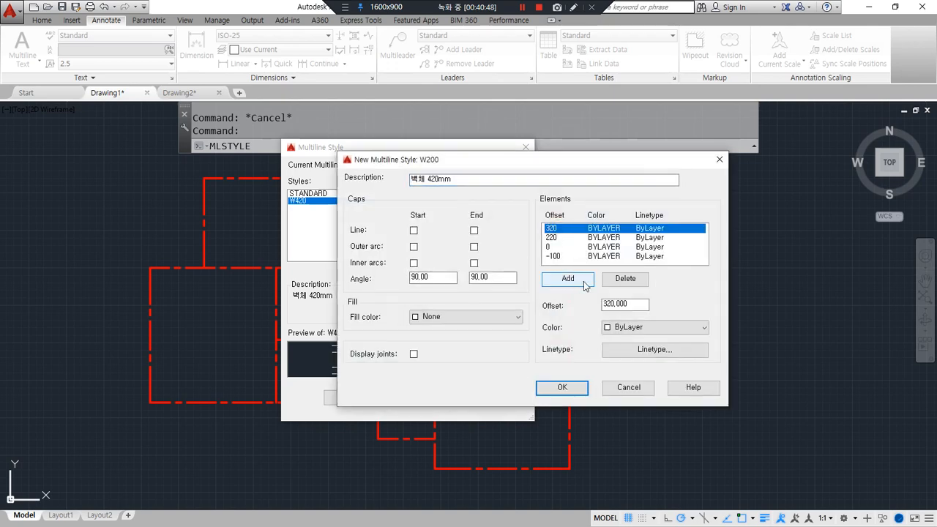
left_click(626, 278)
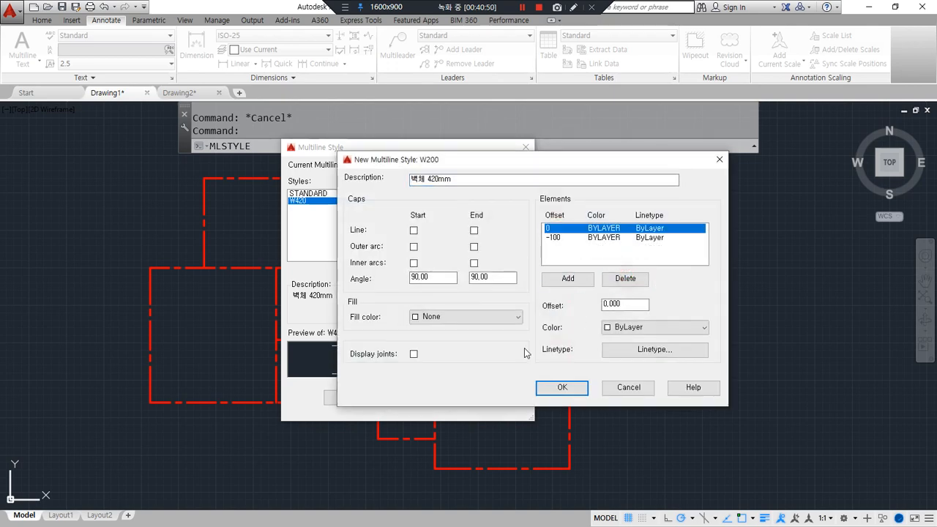
left_click(608, 277)
- Set the offset of the W200 style's 0 element to 100 and accept the style
double_click(621, 304)
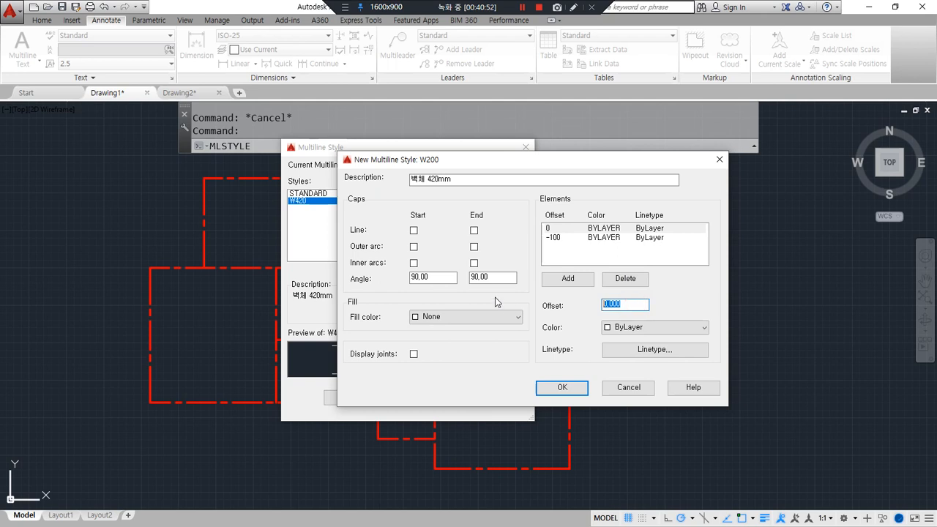
type("100")
left_click(583, 390)
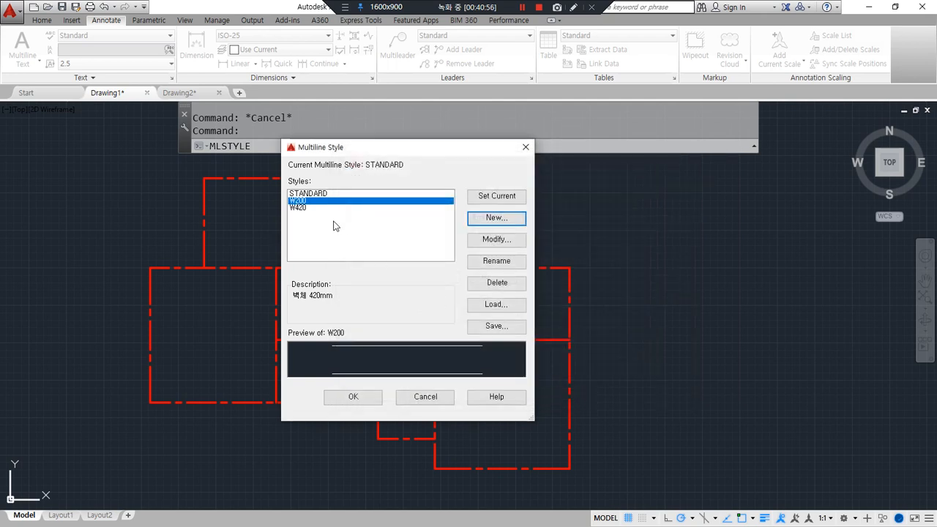
- Modify the W420 style by setting the offset of its 0 element to 100
left_click(310, 208)
left_click(495, 239)
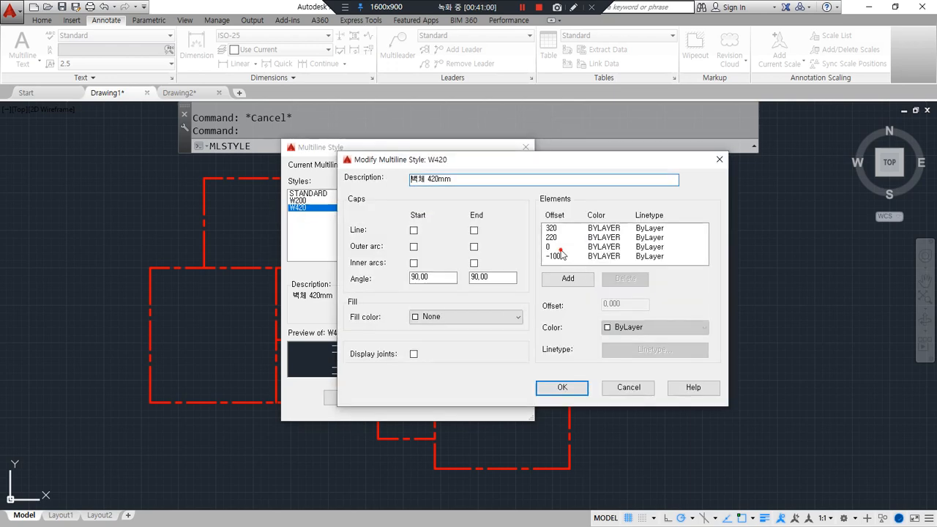
left_click(564, 247)
double_click(630, 304)
type("100")
left_click(562, 386)
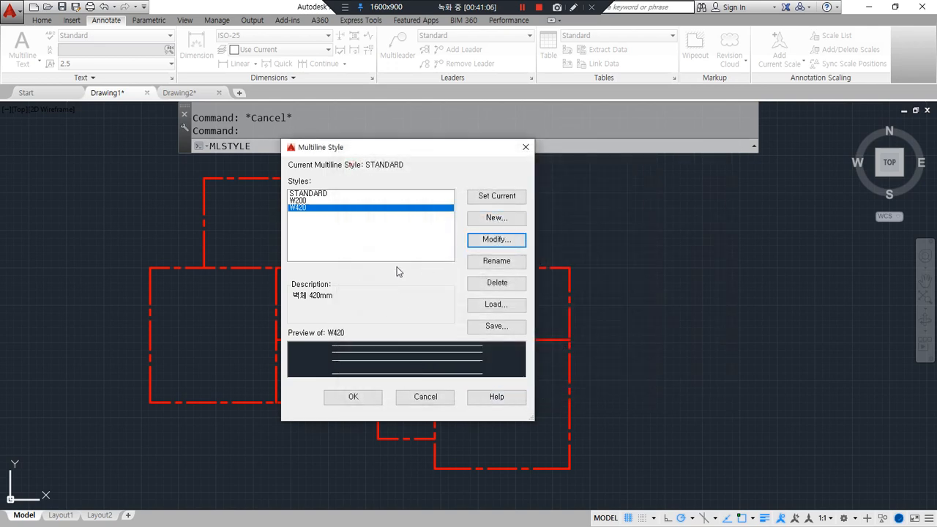
- Make W420 the current multiline style and close the style manager
left_click(292, 200)
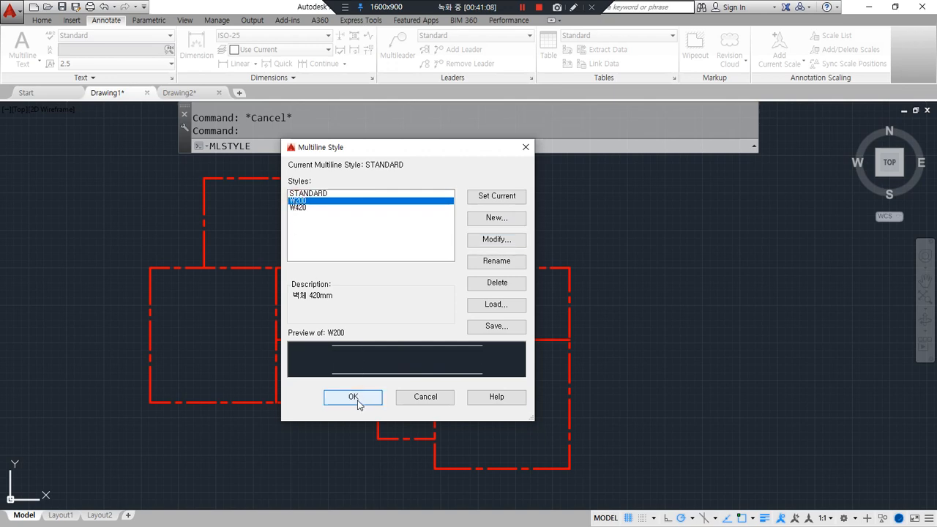
left_click(306, 208)
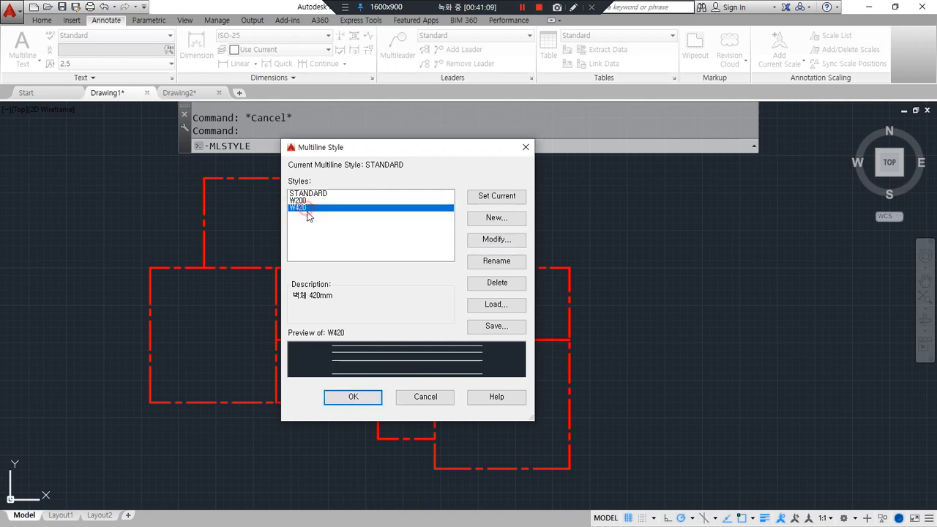
left_click(496, 195)
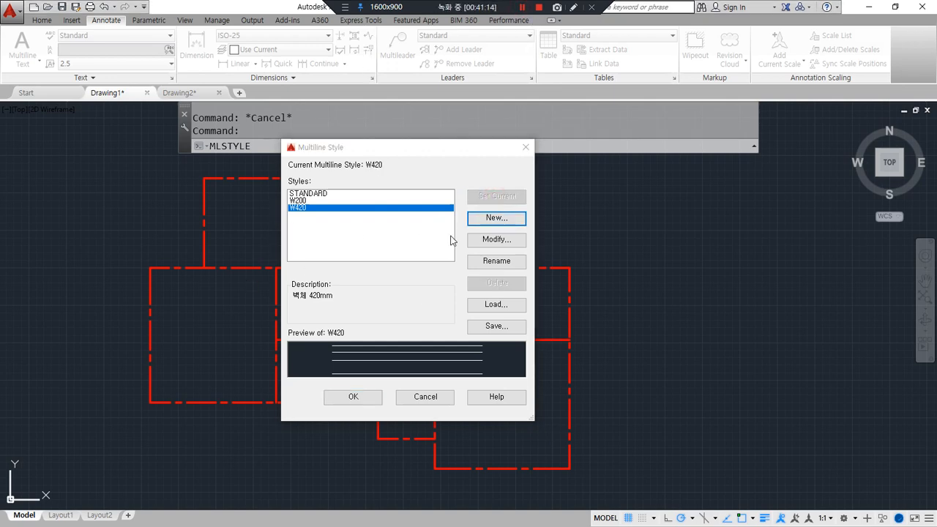
left_click_drag(284, 213, 307, 216)
left_click_drag(514, 202, 515, 208)
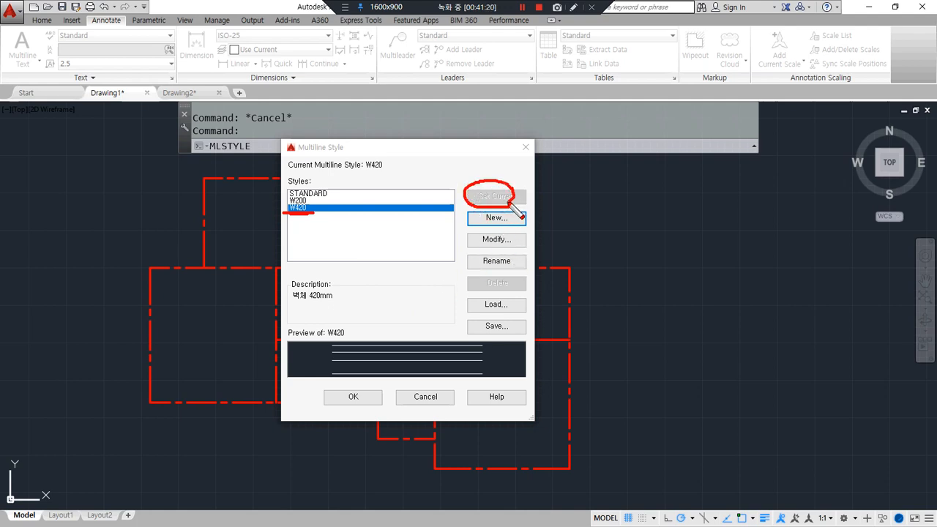
key("Escape")
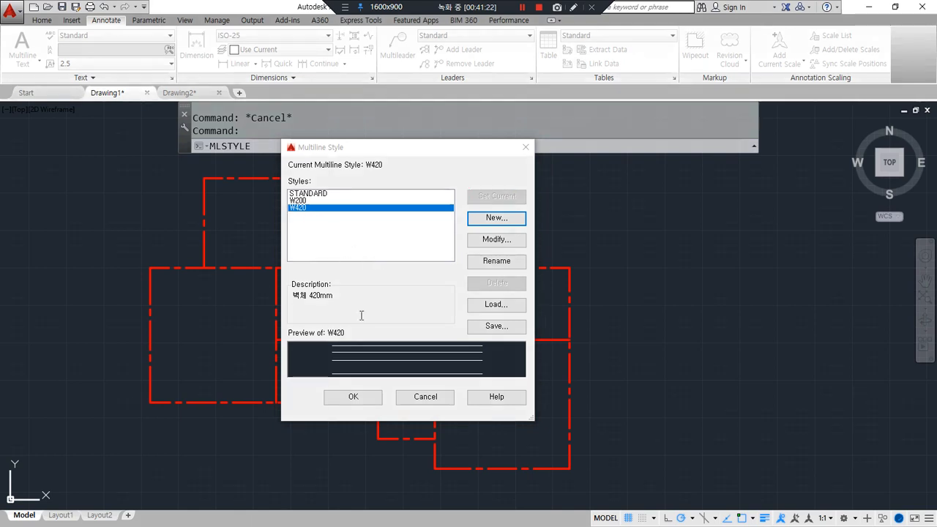
left_click(374, 399)
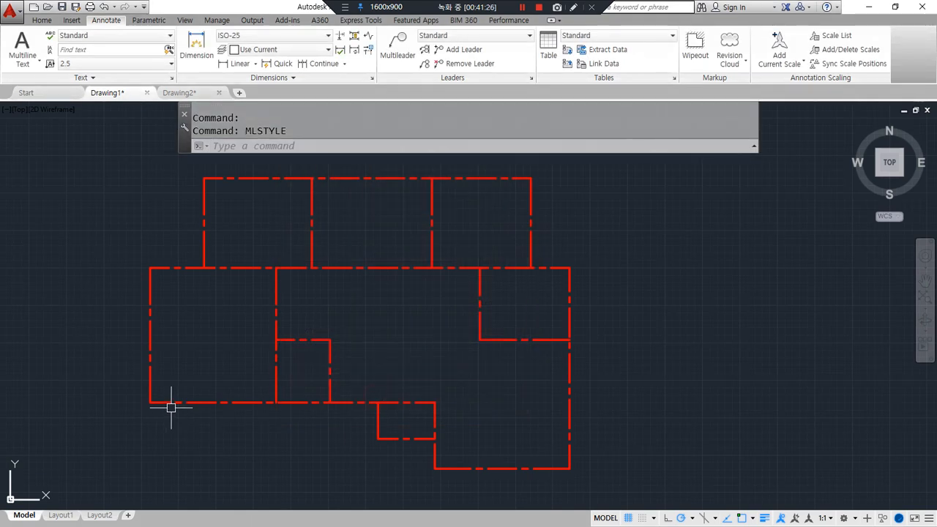
- Start the Multiline command and set the multiline scale to 1
type("ml")
key("Return")
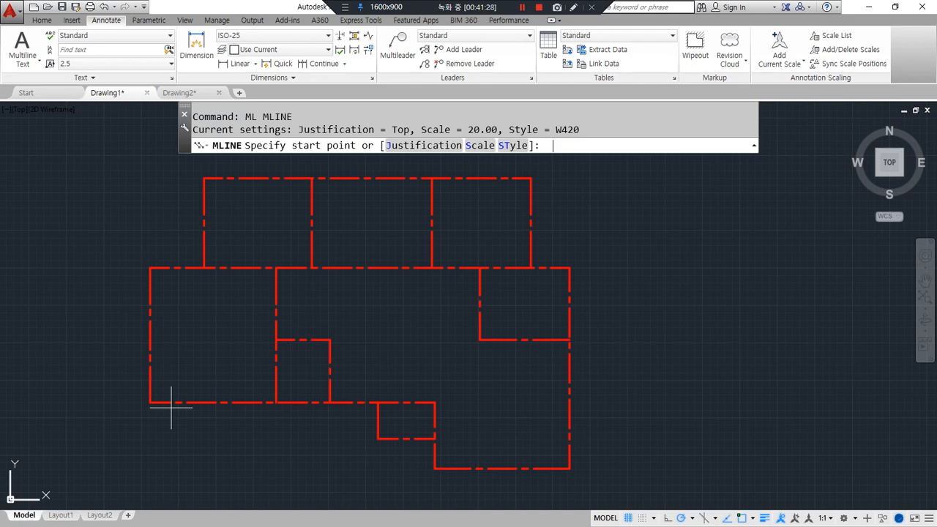
left_click_drag(300, 136, 496, 136)
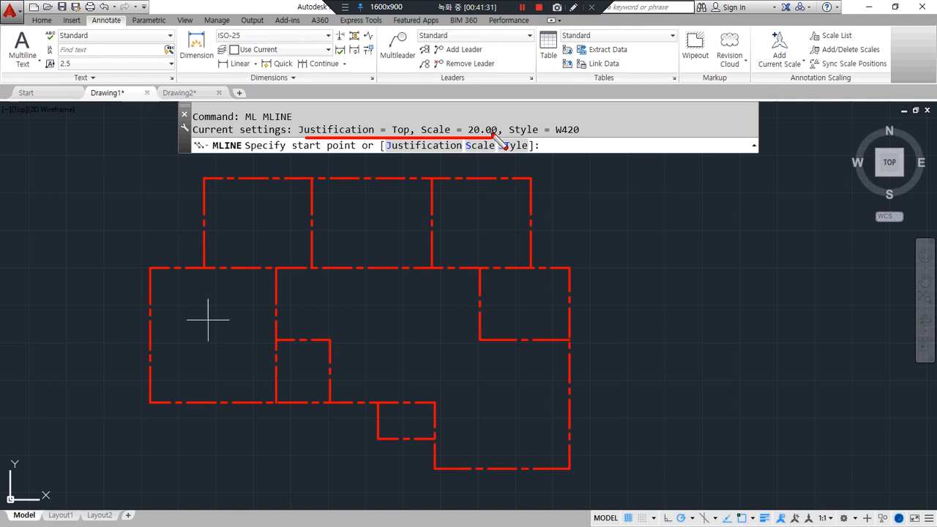
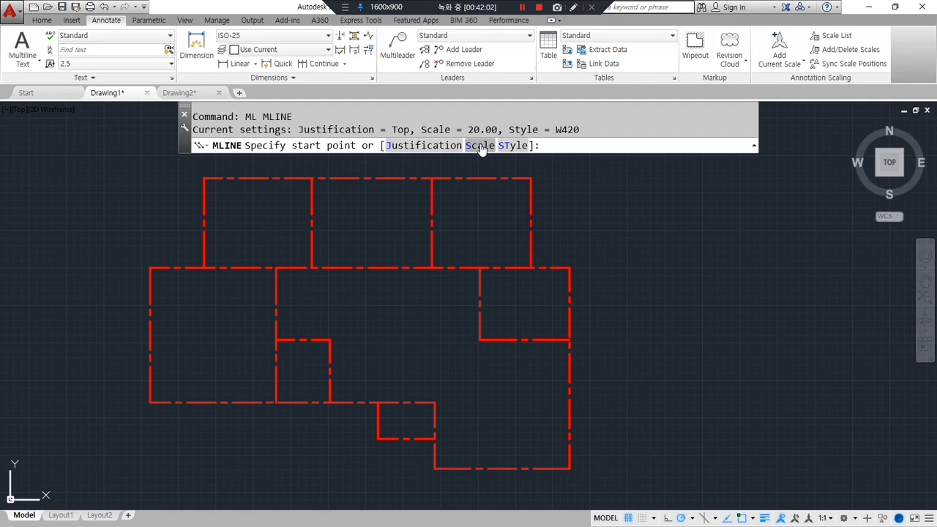
left_click(480, 145)
type("1")
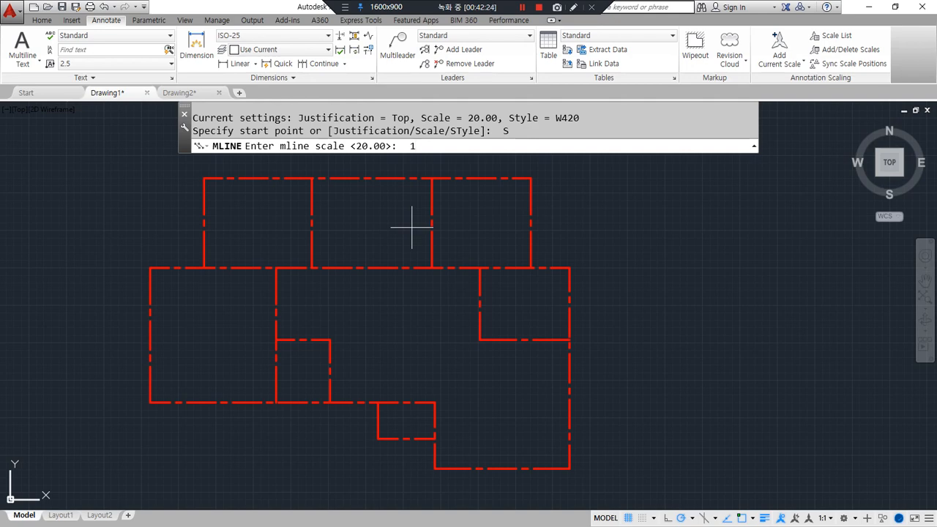
key("Return")
- Draw a horizontal W420 sample multiline with Top justification in the empty area beside the floor plan
middle_click_drag(542, 211, 264, 253)
scroll(414, 203, "up", 2)
left_click(346, 238)
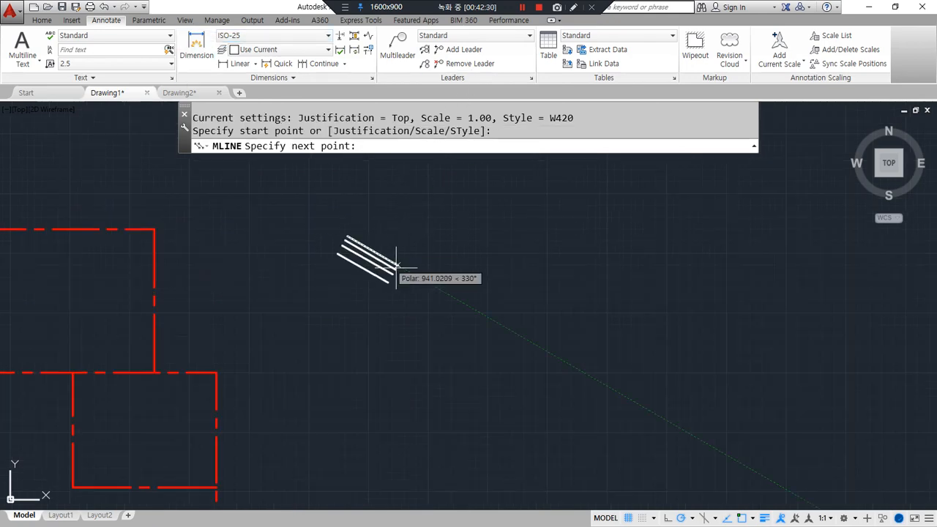
scroll(465, 233, "up", 4)
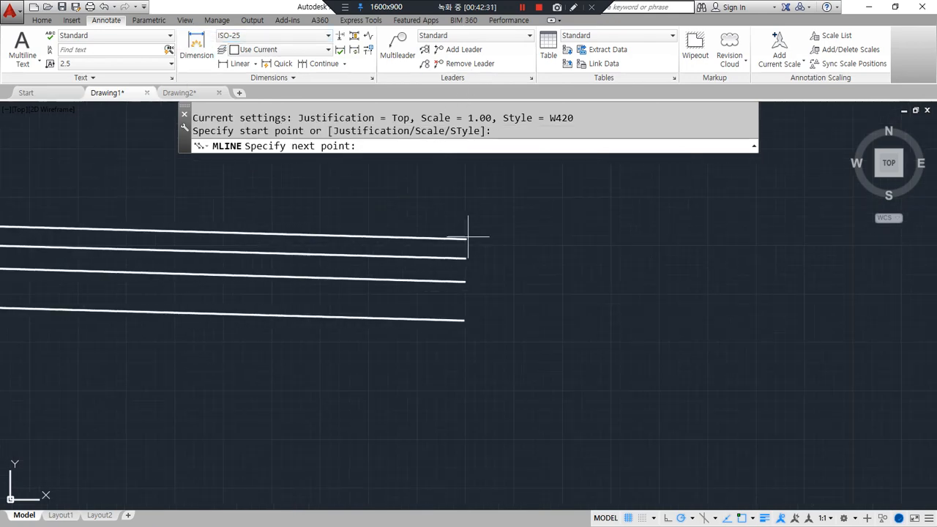
left_click(574, 198)
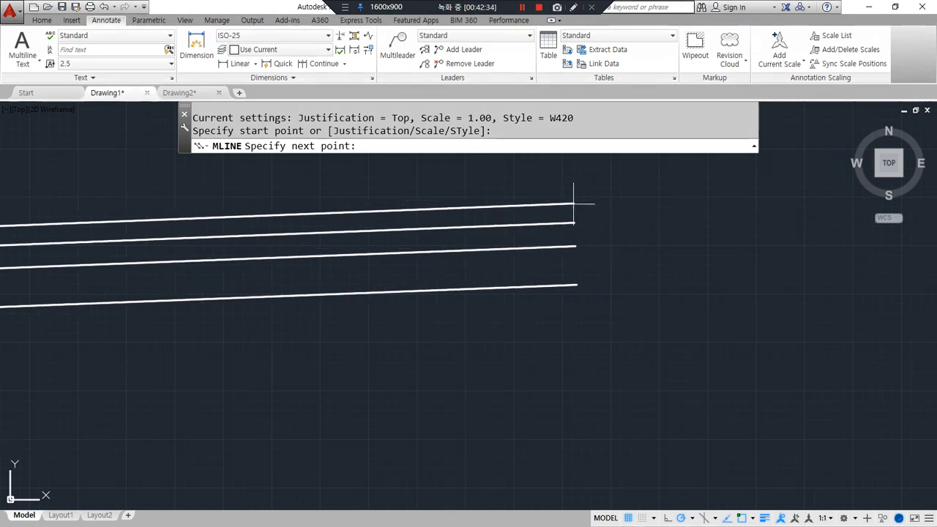
left_click(577, 227)
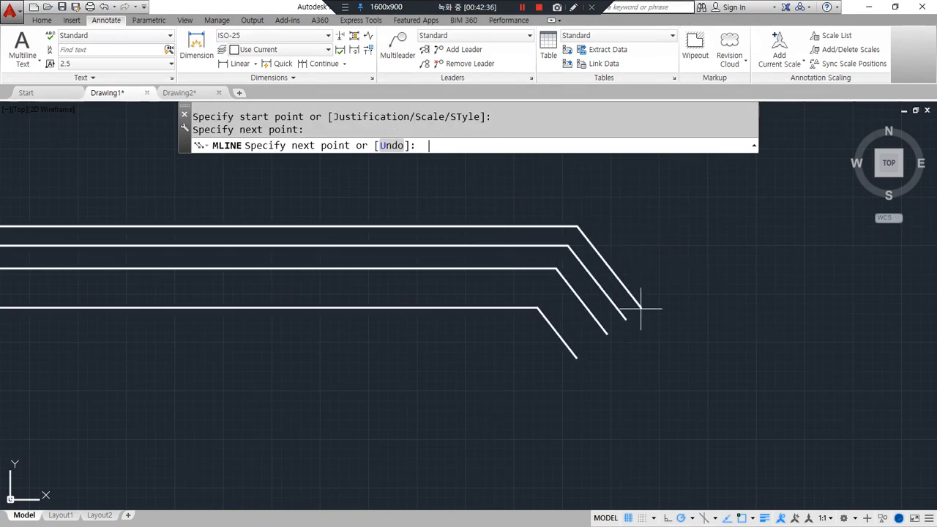
key("Return")
- Draw a second sample multiline with Bottom justification, sloping down to the right below the first one
scroll(381, 354, "down", 2)
middle_click_drag(377, 356, 483, 303)
key("Return")
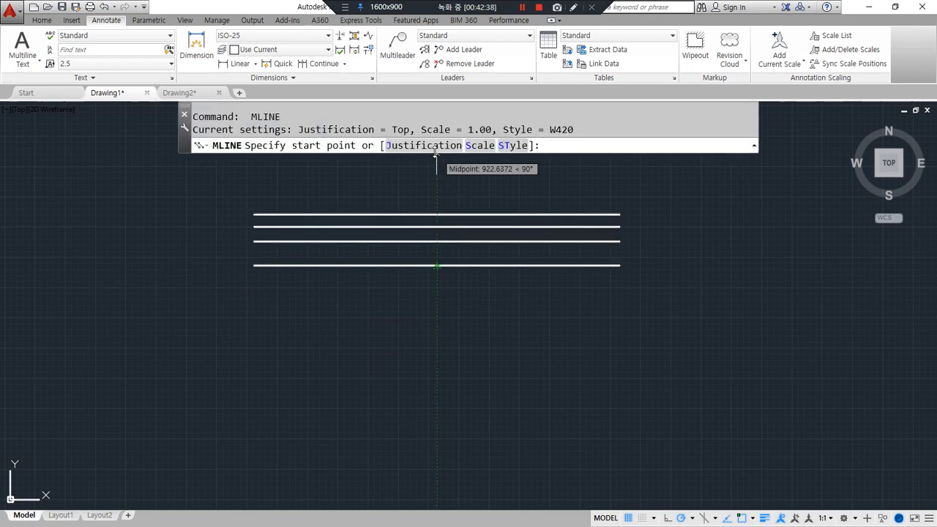
left_click(432, 146)
left_click(458, 149)
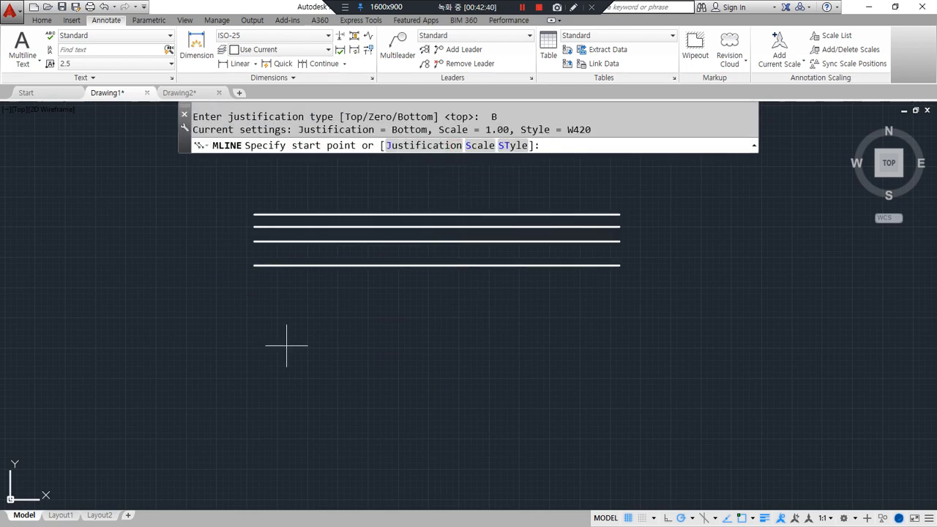
left_click(257, 344)
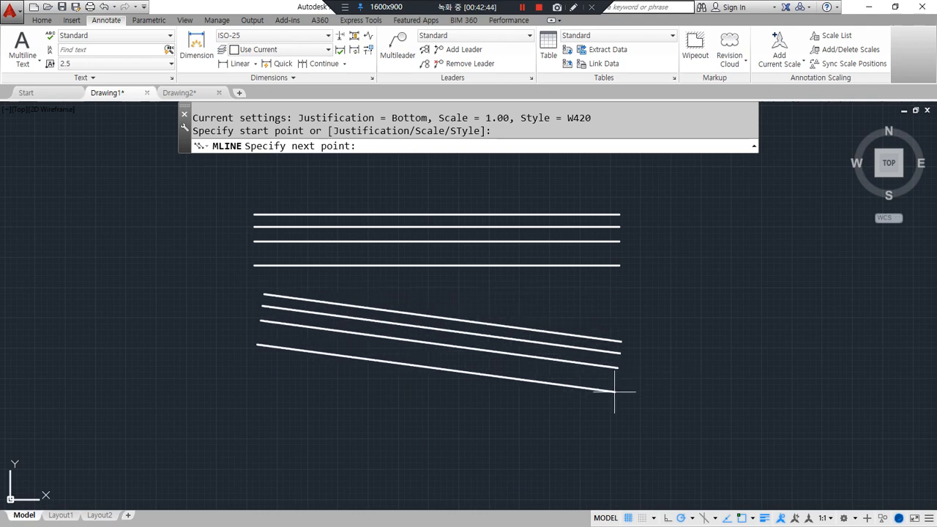
left_click(615, 392)
key("Return")
- Draw a third, two-segment sample multiline with Zero justification below the other two
key("Return")
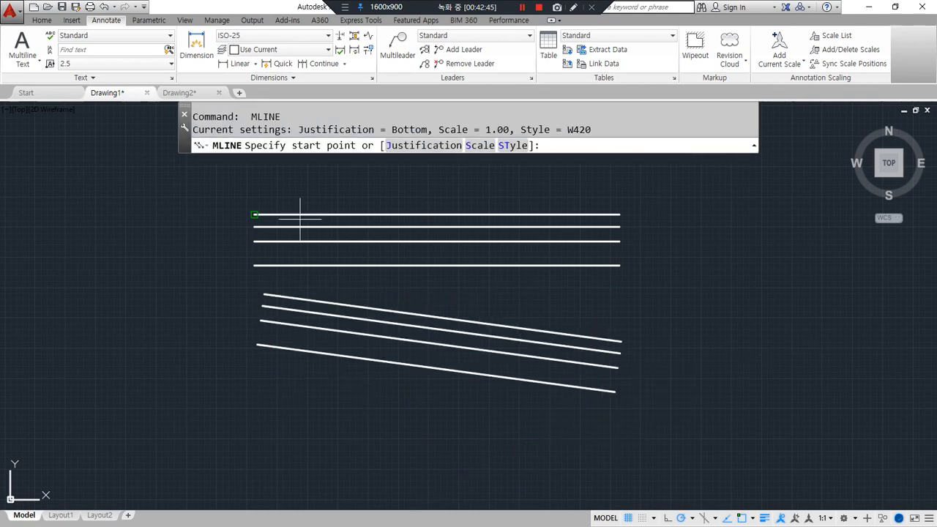
left_click(413, 146)
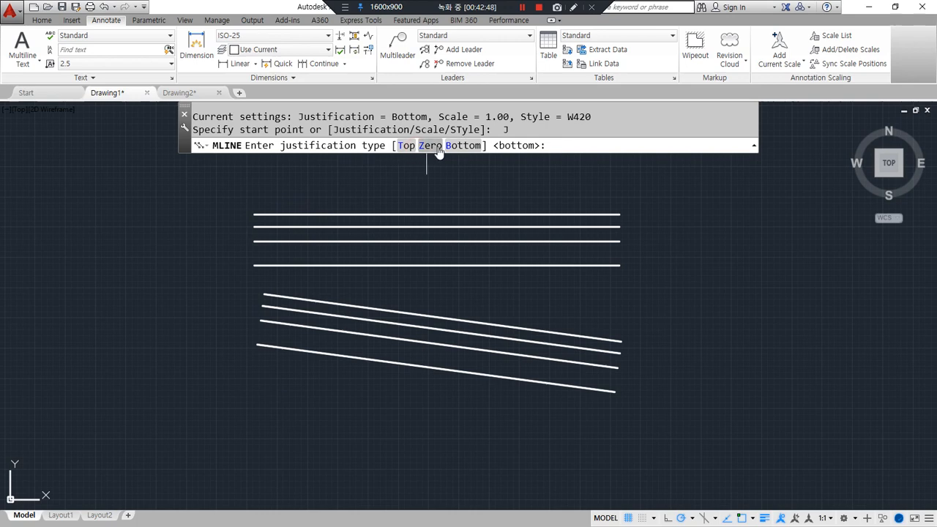
left_click(430, 145)
left_click(279, 440)
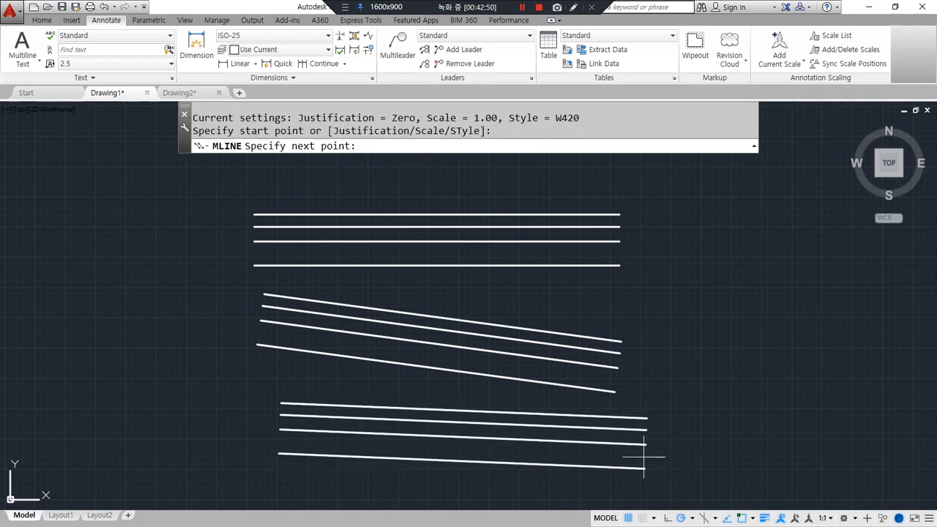
middle_click_drag(624, 458, 572, 431)
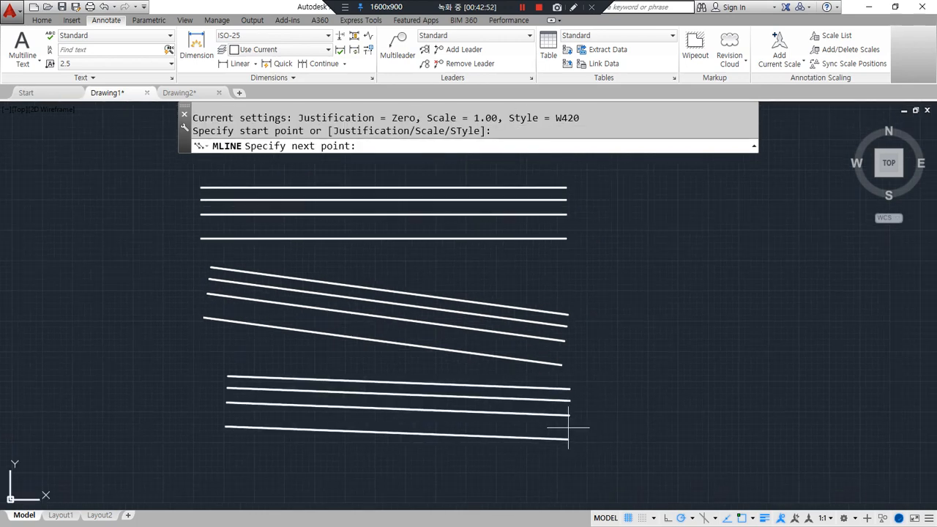
left_click(564, 431)
left_click(665, 386)
key("Return")
- Select all three sample multilines and compare where their grips lie for Top, Bottom and Zero justification
left_click(601, 461)
left_click(450, 209)
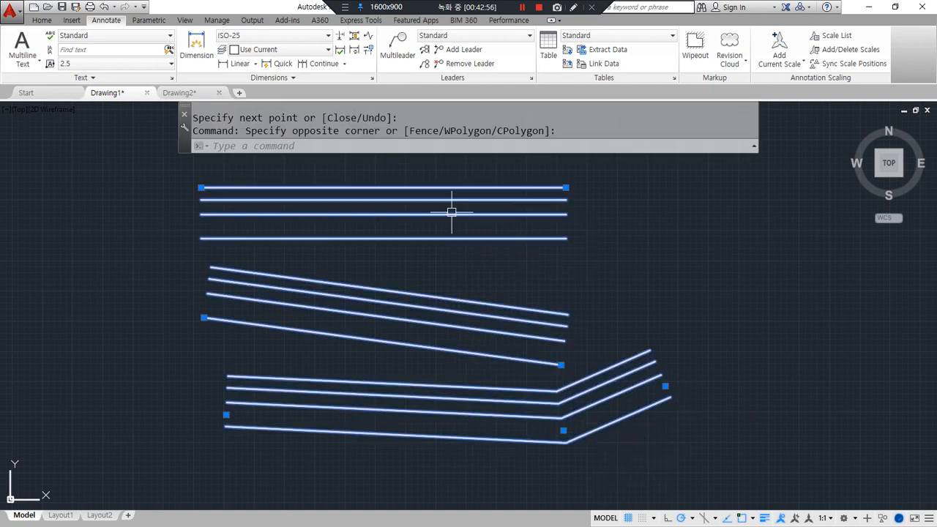
key("ctrl+alt+d")
mouse_move(570, 216)
left_mouse_down()
mouse_move(574, 182)
mouse_move(563, 205)
left_mouse_up()
mouse_move(561, 372)
left_mouse_down()
mouse_move(540, 352)
mouse_move(561, 371)
left_mouse_up()
left_click_drag(576, 435, 569, 443)
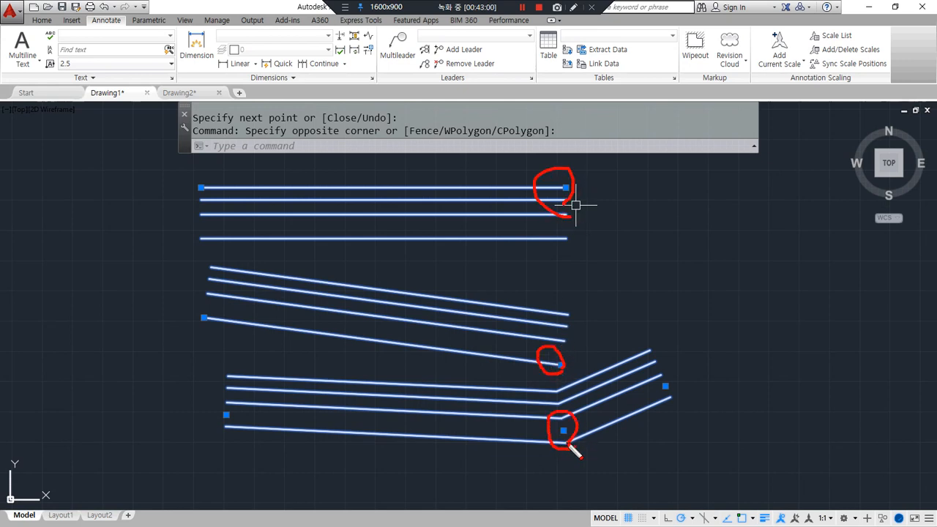
mouse_move(584, 461)
left_mouse_down()
mouse_move(481, 272)
mouse_move(599, 463)
mouse_move(578, 490)
left_mouse_up()
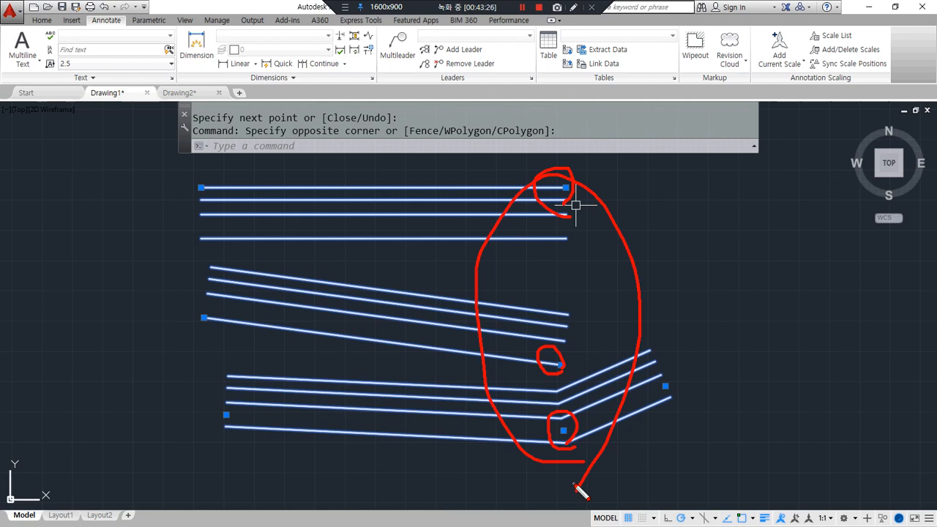
- Erase the three sample multilines beside the floor plan
key("Escape")
left_click(515, 470)
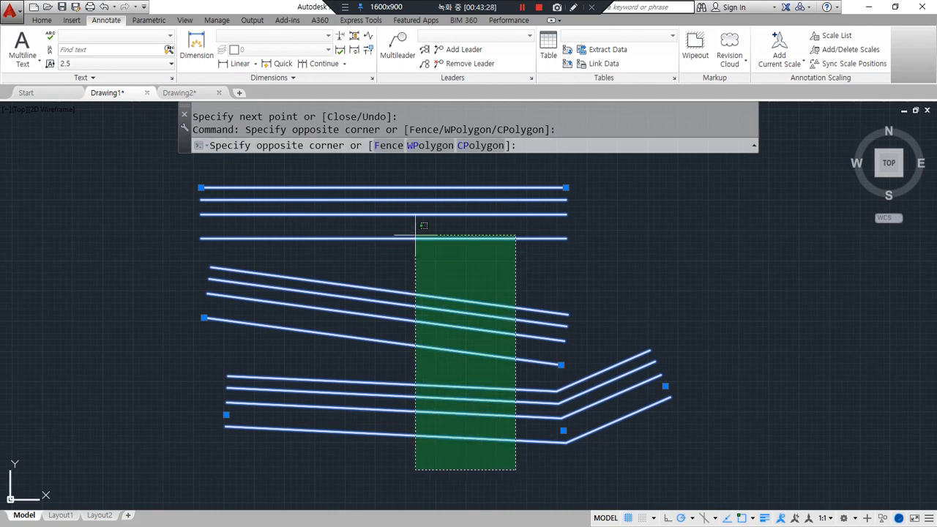
left_click(401, 203)
type("e")
key("Return")
- Start a W420 multiline at the upper-left corner of the top room row and compare the wall layers' sides when heading right and left
middle_click_drag(226, 314, 395, 245)
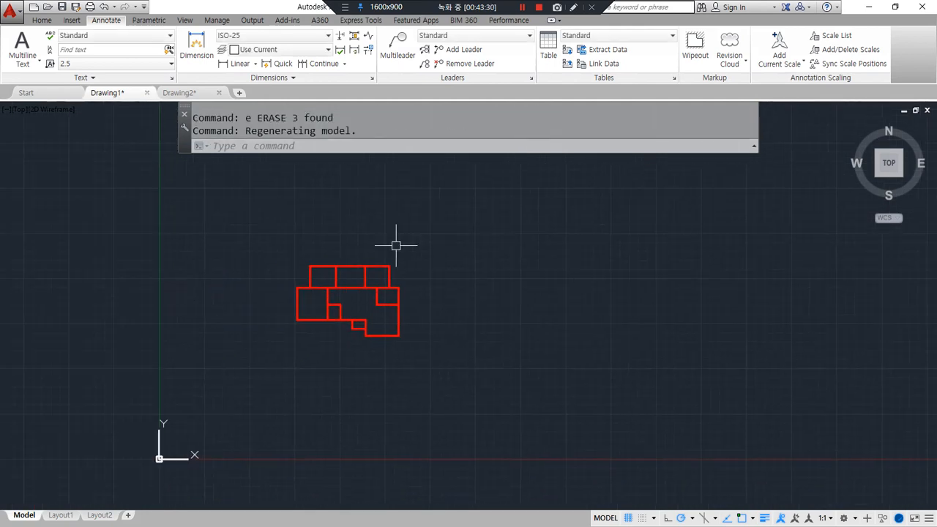
type("z")
key("Return")
type("e")
key("Return")
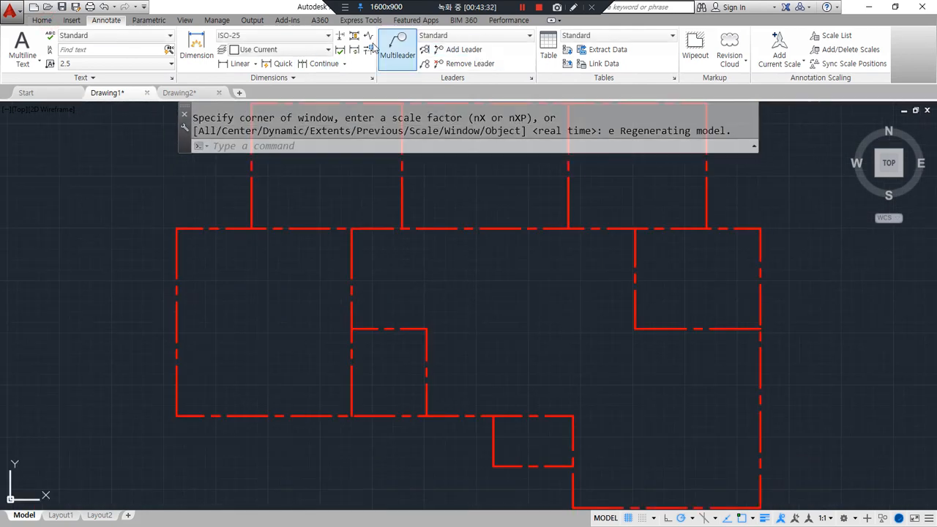
left_click(42, 19)
left_click(539, 38)
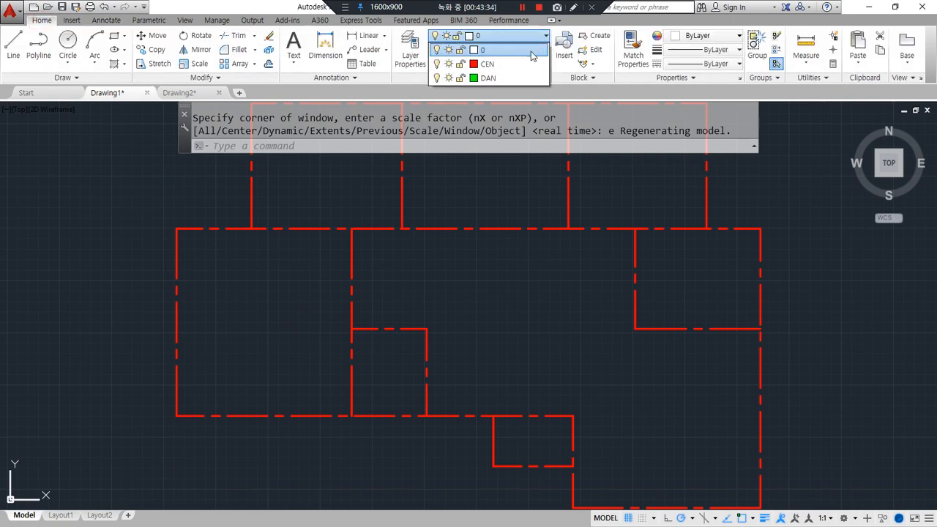
key("Escape")
scroll(362, 199, "up", 1)
middle_click_drag(356, 211, 275, 305)
scroll(273, 303, "down", 1)
type("ml")
key("Return")
left_click(175, 193)
scroll(205, 188, "up", 8)
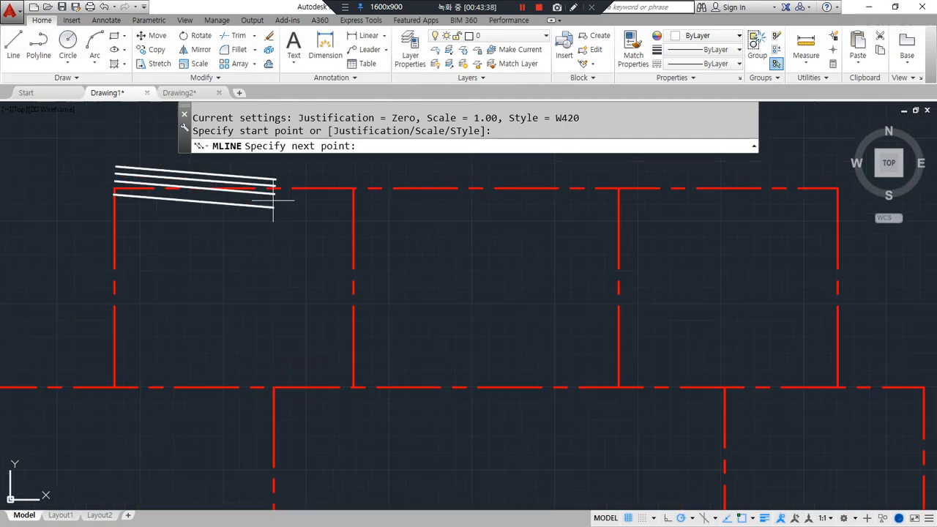
scroll(212, 194, "down", 2)
middle_click_drag(516, 210, 636, 297)
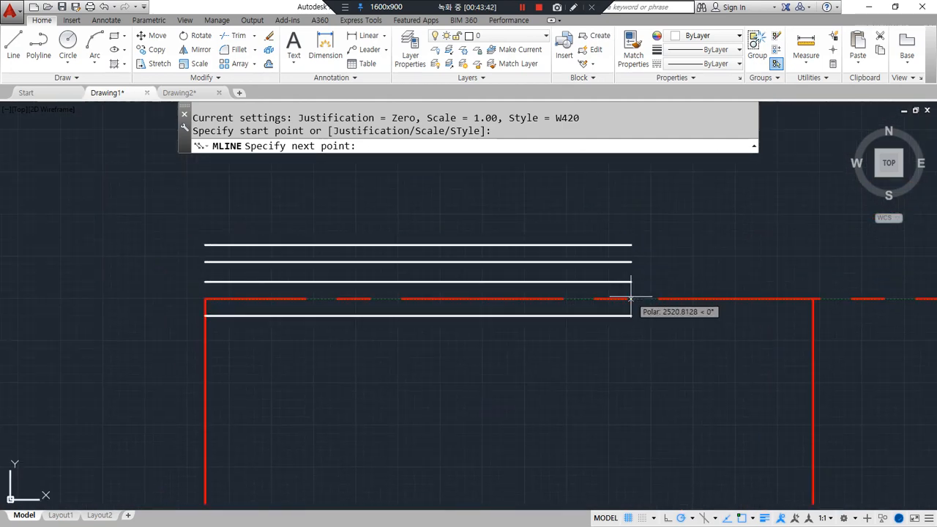
mouse_move(246, 334)
left_mouse_down()
mouse_move(236, 260)
mouse_move(590, 306)
left_mouse_up()
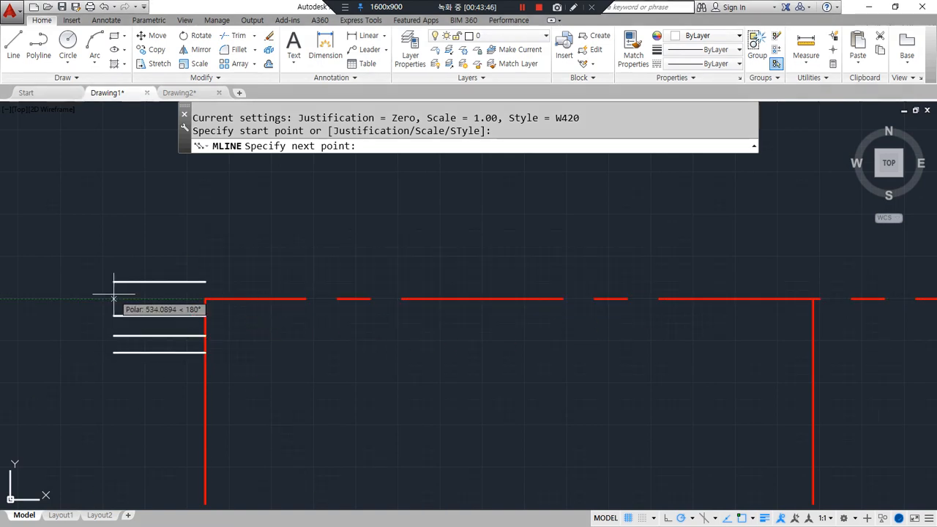
middle_click_drag(115, 303, 275, 299)
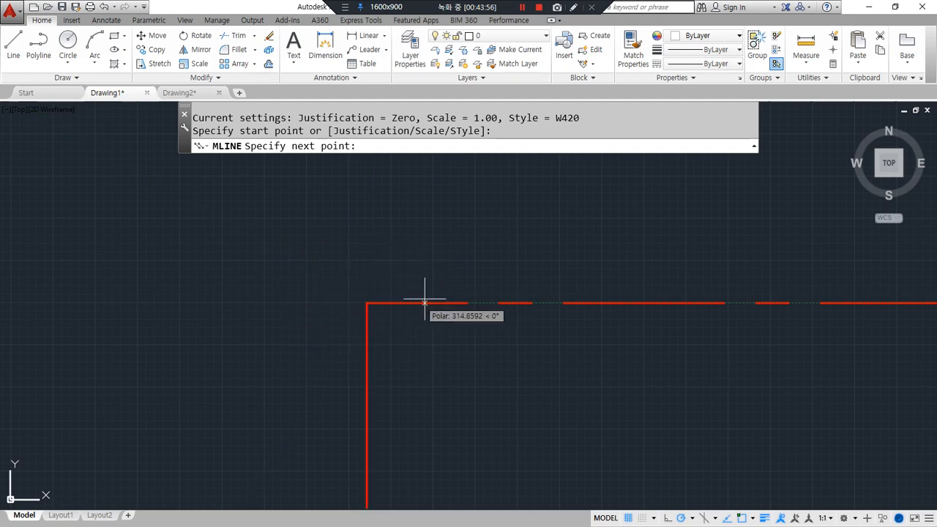
- Run the multiline clockwise along the top centre line, down the upper block's right side and out to the main block's upper-right corner
scroll(601, 301, "down", 1)
middle_click_drag(644, 305, 176, 271)
scroll(586, 295, "down", 2)
middle_click_drag(626, 291, 375, 296)
scroll(546, 290, "up", 3)
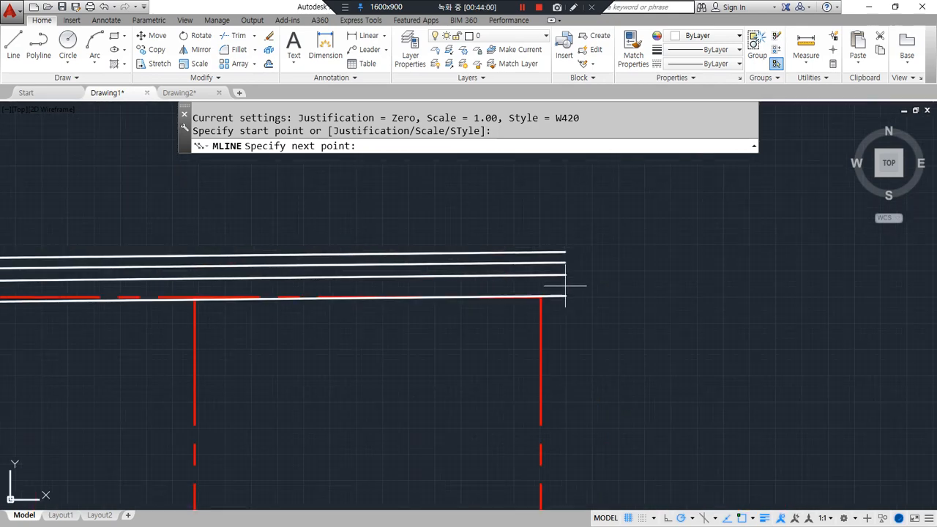
left_click(539, 294)
scroll(540, 294, "up", 4)
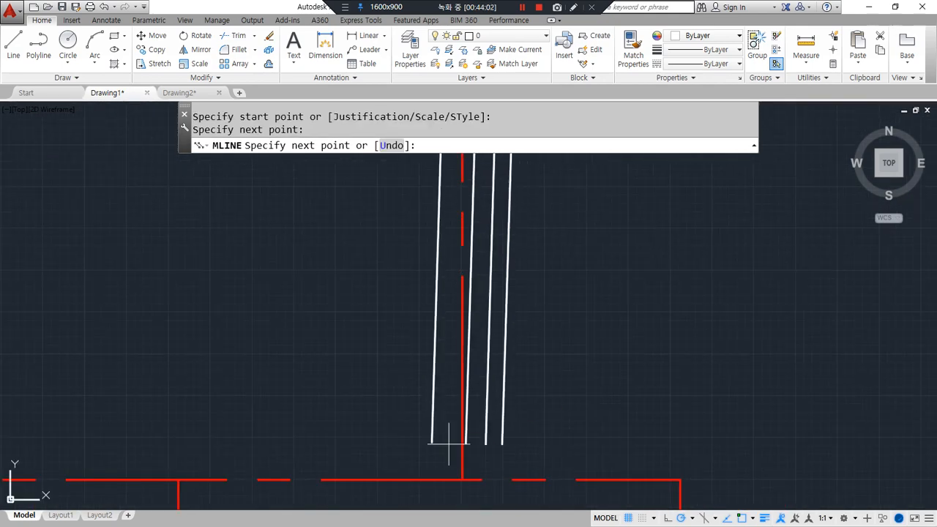
left_click(462, 481)
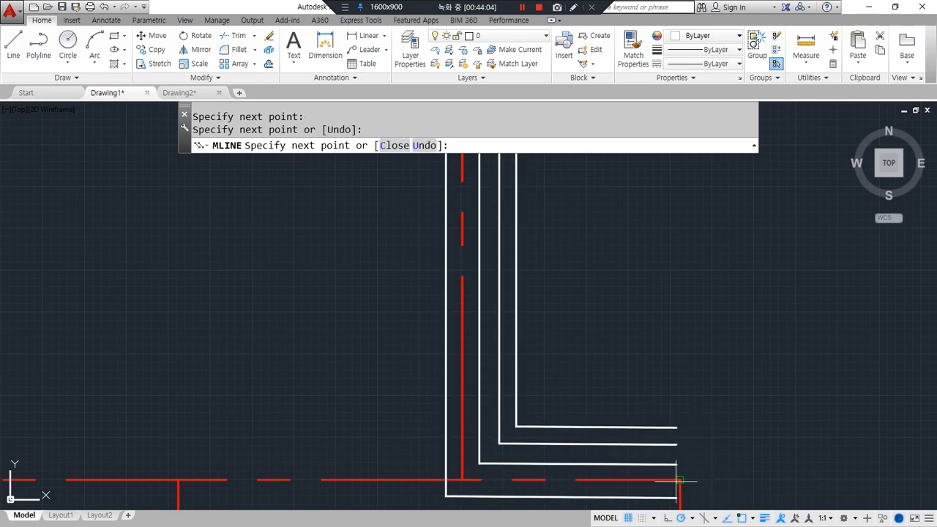
left_click(680, 480)
- Continue the multiline down the right side, along the lower edge and around the small stepped recess on the centre-line corners
scroll(561, 439, "down", 2)
middle_click_drag(561, 440, 489, 110)
scroll(519, 367, "down", 3)
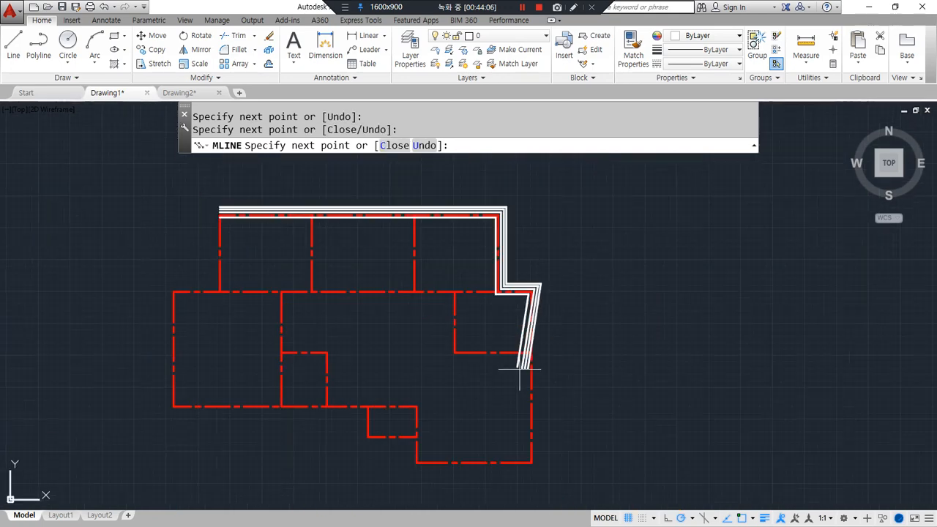
scroll(564, 371, "up", 4)
left_click(529, 380)
scroll(439, 377, "down", 3)
scroll(469, 372, "up", 3)
left_click(418, 377)
left_click(418, 274)
left_click(221, 273)
middle_click_drag(209, 210, 418, 410)
left_click(430, 354)
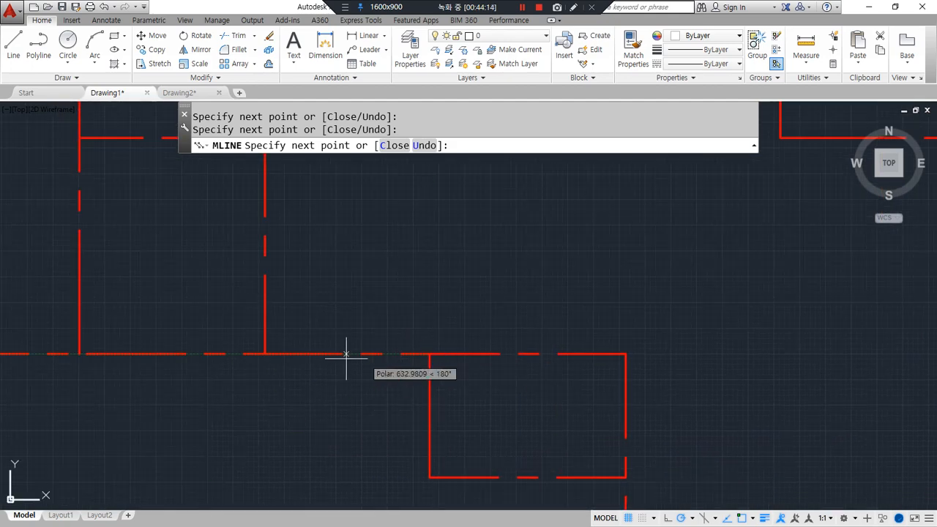
- Continue the multiline to the lower-left corner, up the left side and across to the upper block, and close it at its start
scroll(178, 347, "down", 1)
middle_click_drag(159, 334, 586, 374)
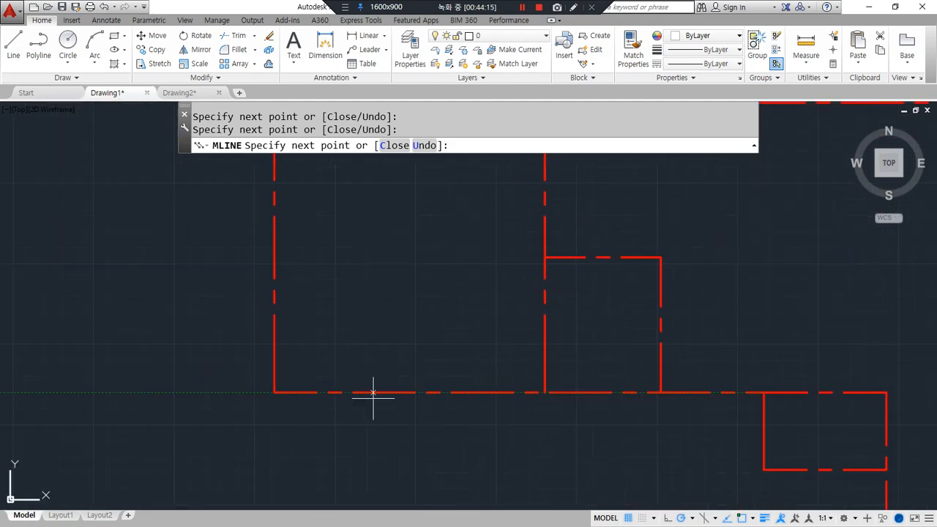
left_click(276, 393)
scroll(279, 316, "down", 2)
middle_click_drag(277, 291, 278, 382)
scroll(277, 347, "up", 5)
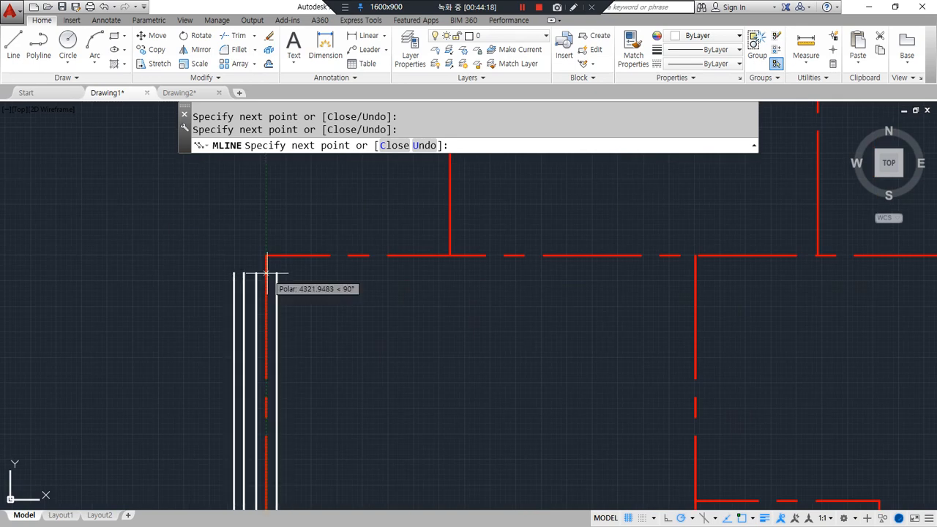
left_click(267, 256)
left_click(449, 255)
middle_click_drag(450, 256, 442, 453)
scroll(424, 324, "down", 5)
type("c")
key("Return")
- Erase the closed W420 wall multiline from the floor plan
middle_click_drag(464, 359, 301, 283)
scroll(199, 226, "up", 5)
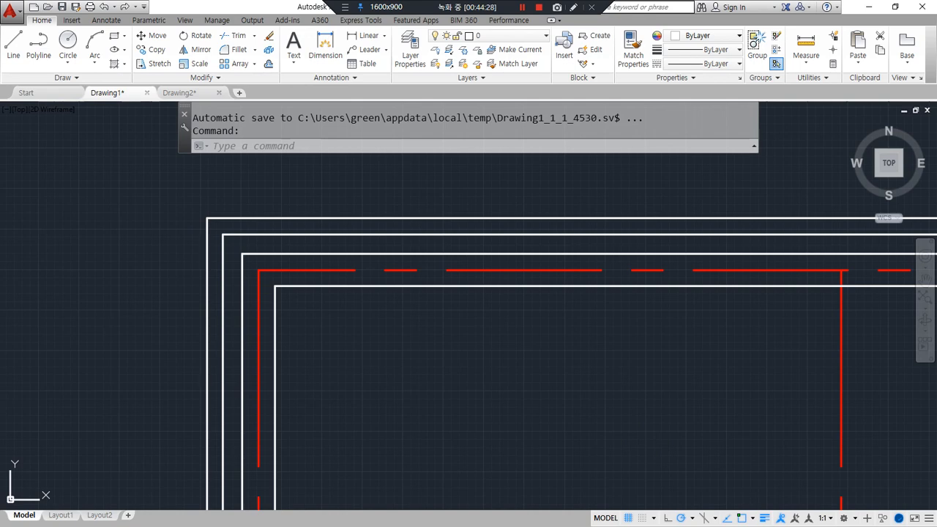
key("Escape")
left_click(293, 260)
type("e")
key("Return")
- Offset the top and left centre lines of the upper-left corner by 100 to both sides
scroll(275, 282, "up", 4)
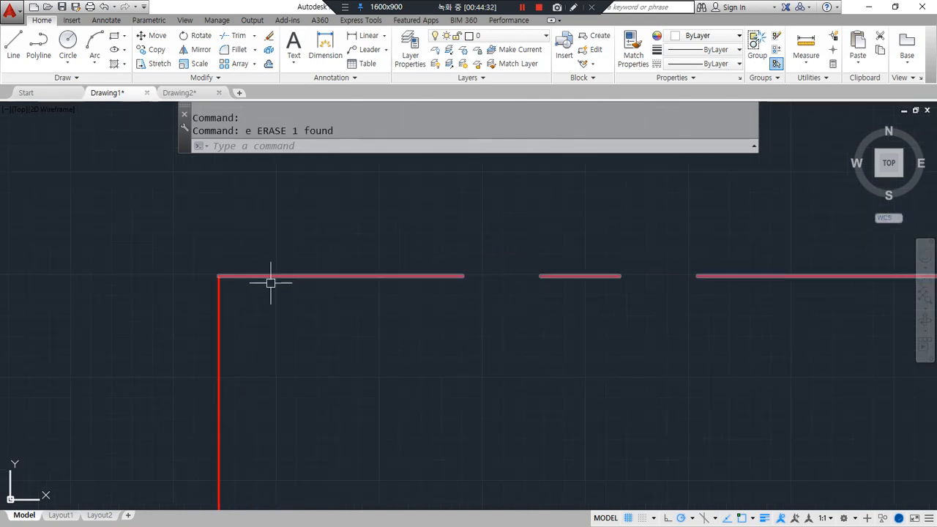
middle_click_drag(259, 286, 364, 322)
type("o")
key("Return")
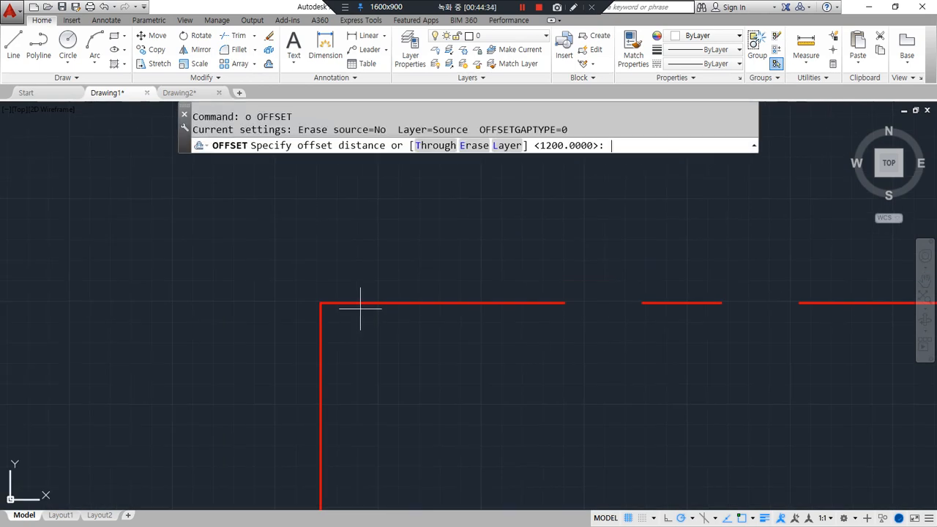
type("100")
key("Return")
left_click(356, 303)
left_click(339, 362)
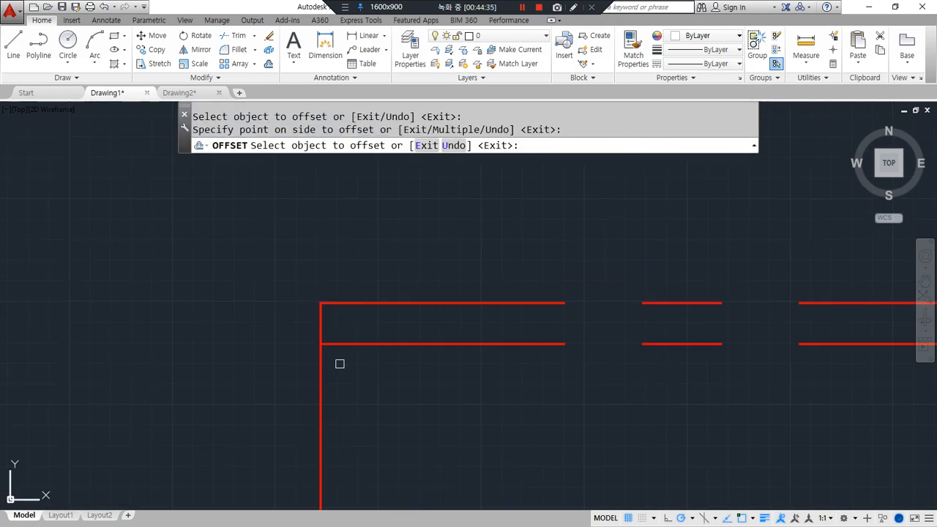
left_click(320, 377)
left_click(387, 372)
left_click(341, 304)
left_click(334, 290)
left_click(320, 324)
left_click(274, 324)
key("Return")
- Offset the outer horizontal and outer vertical lines outward once to form the wall's middle gap
type("o")
key("Return")
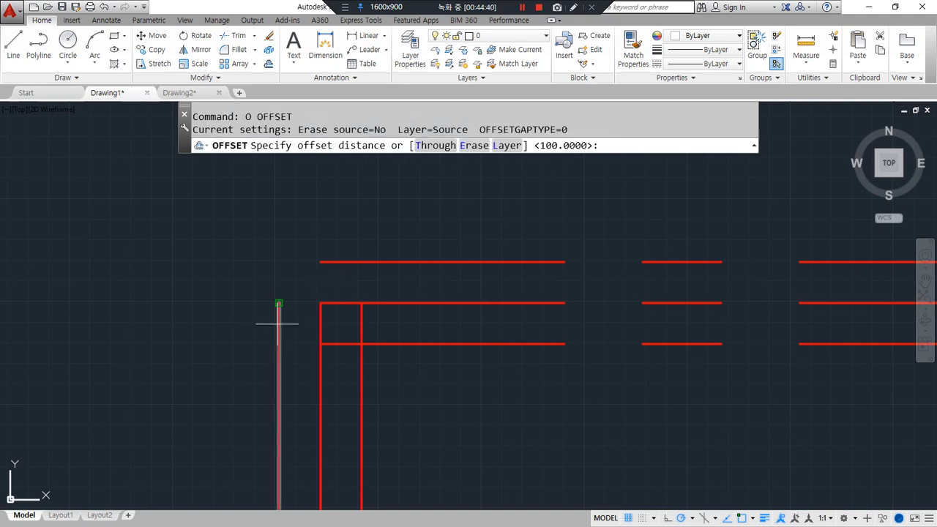
key("Return")
left_click(327, 261)
left_click(326, 232)
left_click(277, 336)
left_click(241, 330)
key("Return")
- Offset the new outermost horizontal and vertical lines outward by 100
type("o")
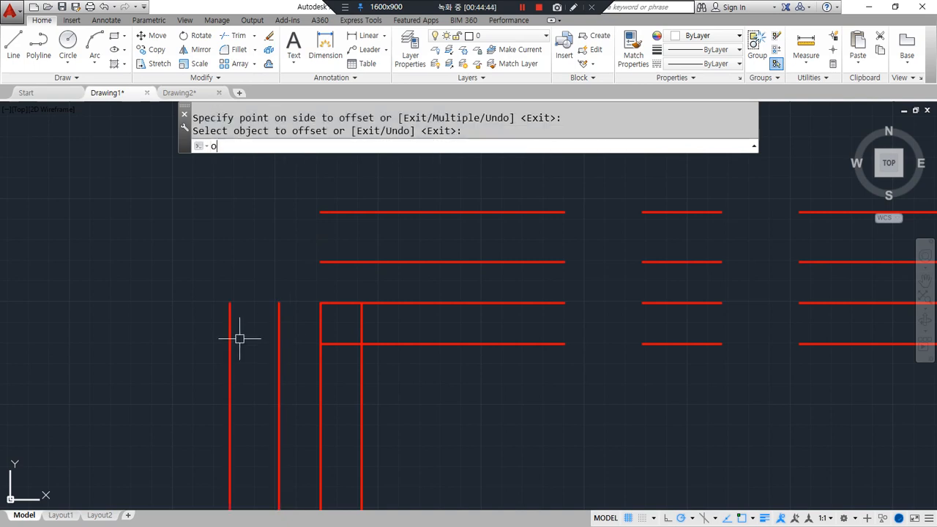
key("Return")
type("100")
key("Return")
left_click(338, 212)
left_click(315, 192)
left_click(228, 327)
left_click(209, 331)
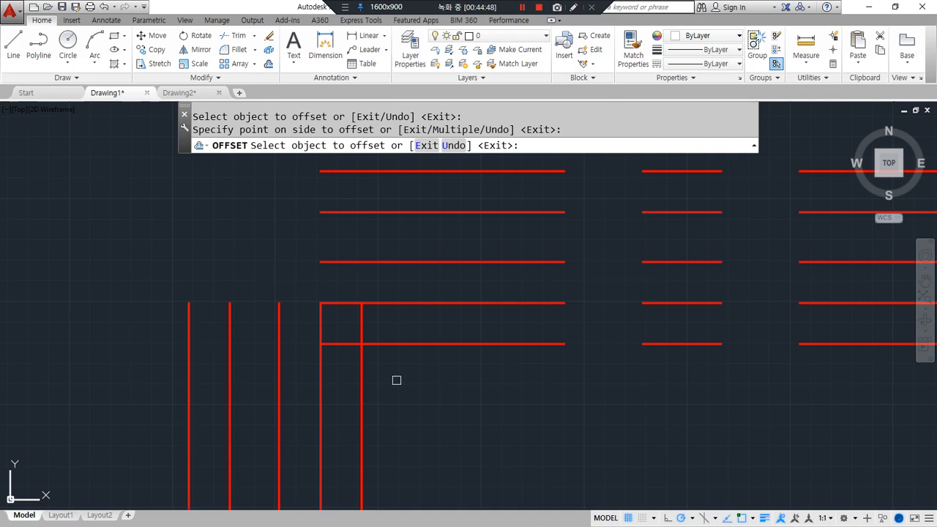
key("Return")
- Move the four offset horizontal lines and the inner vertical offset line to layer 0
left_click(399, 381)
left_click(359, 338)
left_click(376, 276)
left_click(344, 167)
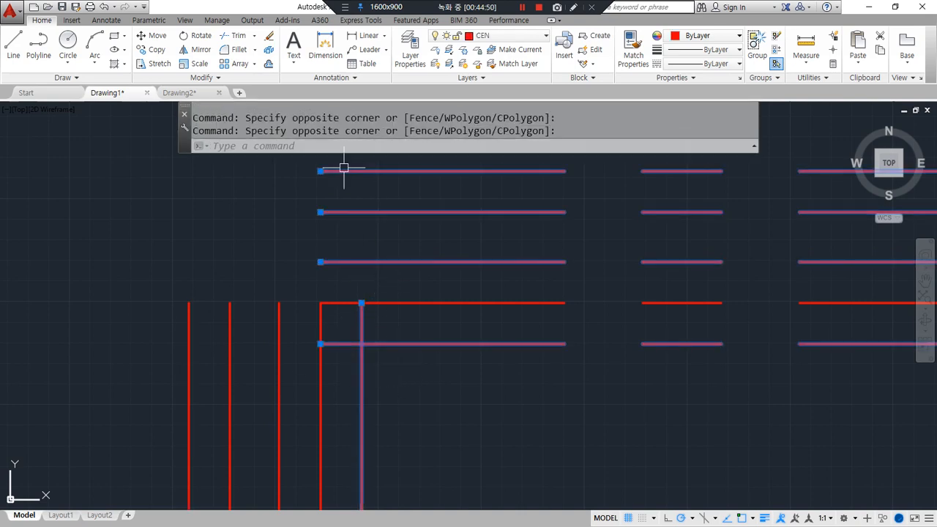
left_click(545, 37)
left_click(484, 50)
key("Escape")
key("Escape")
- Match the three outer vertical offset lines to the properties of a white layer 0 wall line
type("ma")
key("Return")
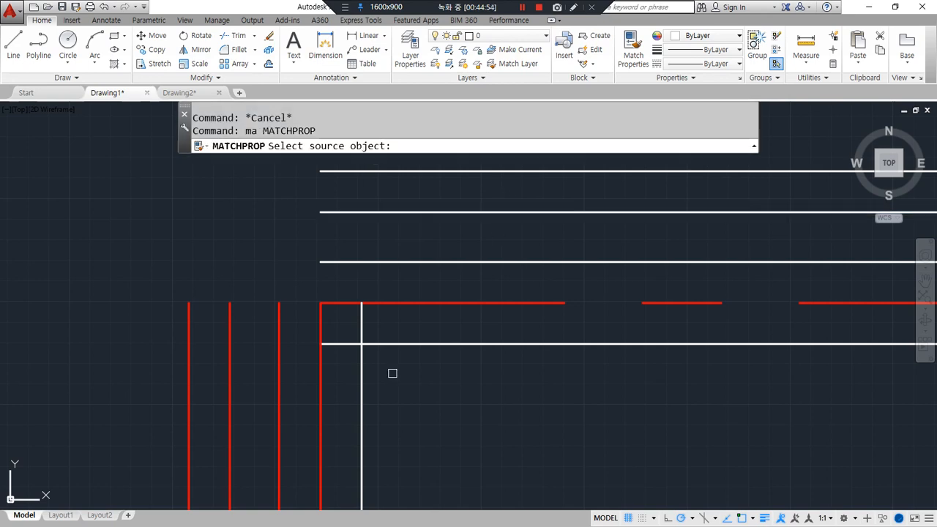
left_click(353, 344)
left_click(279, 277)
left_click(90, 383)
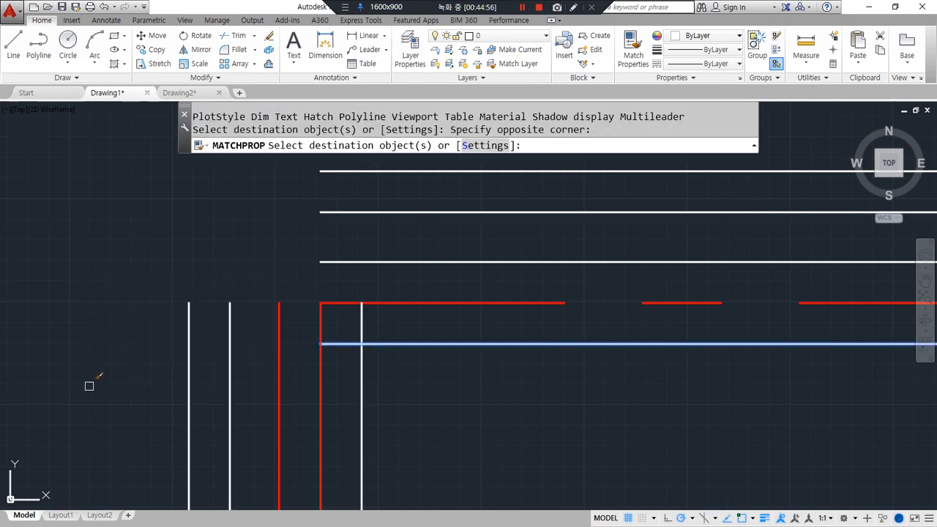
left_click(280, 364)
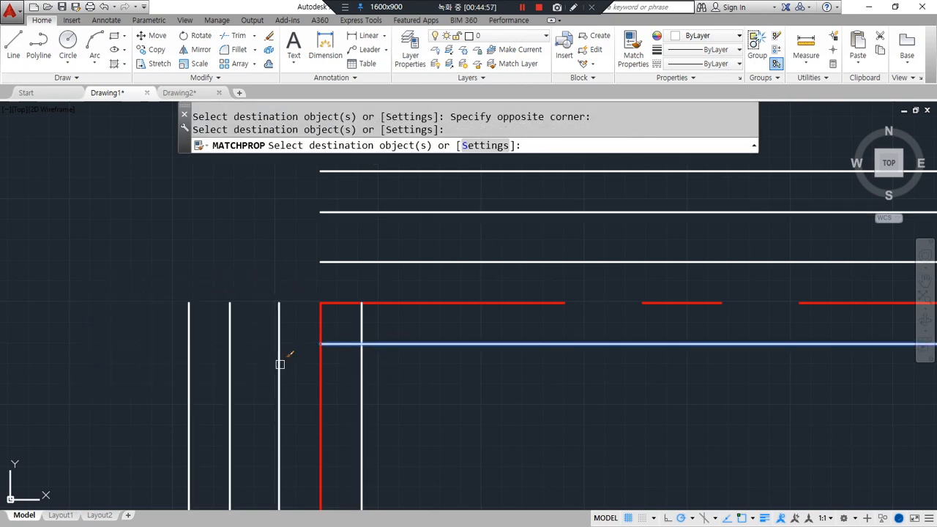
key("Return")
- Fillet the four pairs of horizontal and vertical wall lines into sharp corners
type("f")
key("Return")
left_click(380, 345)
left_click(361, 368)
key("Return")
left_click(323, 262)
left_click(279, 293)
key("Return")
left_click(347, 213)
left_click(230, 324)
key("Return")
left_click(356, 171)
left_click(188, 333)
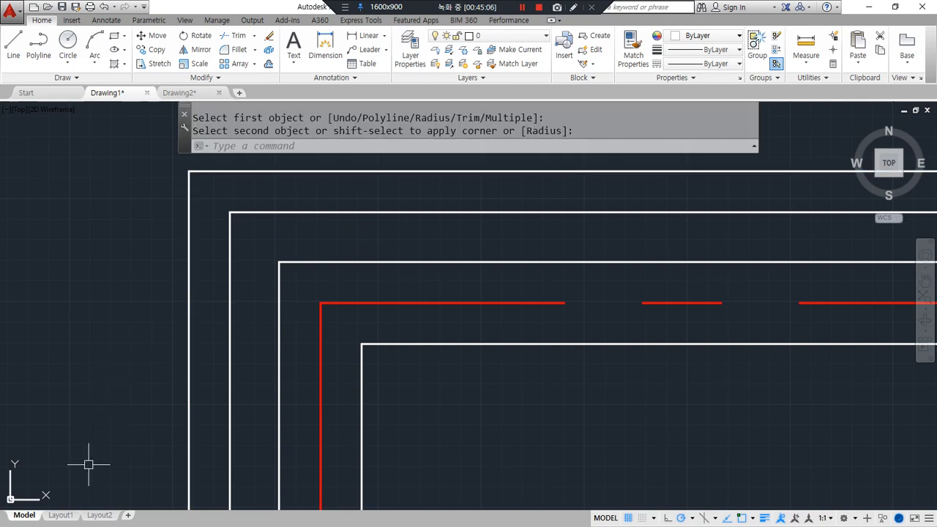
- Undo the fillets, property changes, offsets and erasure to restore the W420 wall multiline
key("ctrl+z")
key("ctrl+z")
key("ctrl+z")
key("ctrl+z")
key("ctrl+z")
key("ctrl+z")
key("ctrl+z")
key("ctrl+z")
key("ctrl+z")
key("ctrl+z")
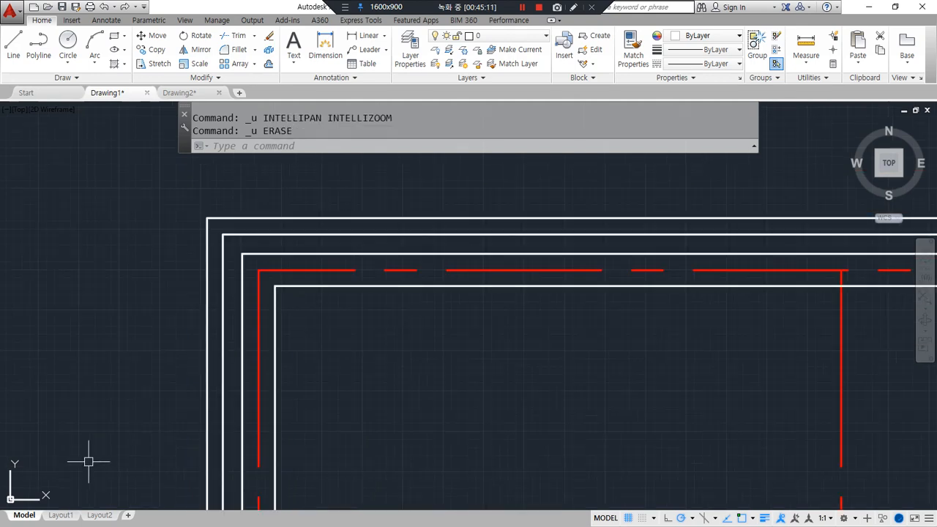
- Start a new multiline, list the loaded multiline styles and set the current style to W200
scroll(252, 434, "down", 2)
middle_click_drag(364, 462, 271, 342)
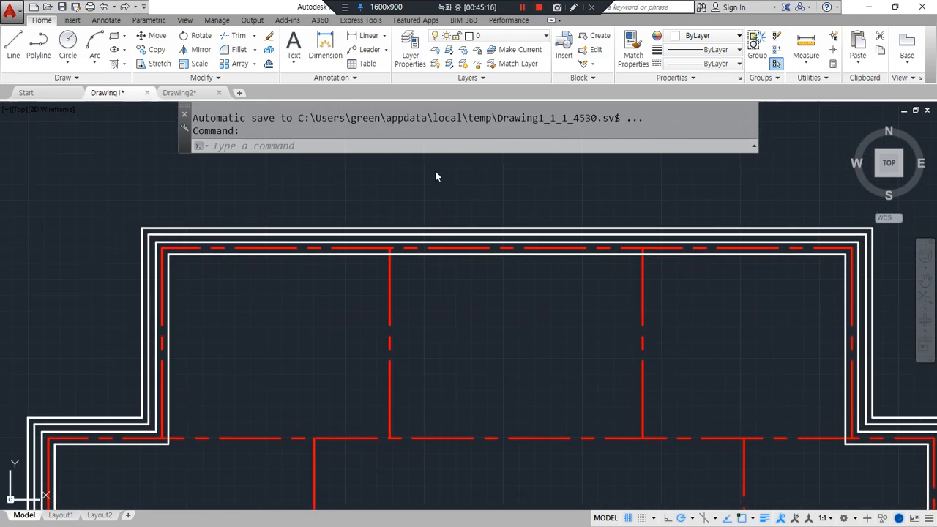
type("ml")
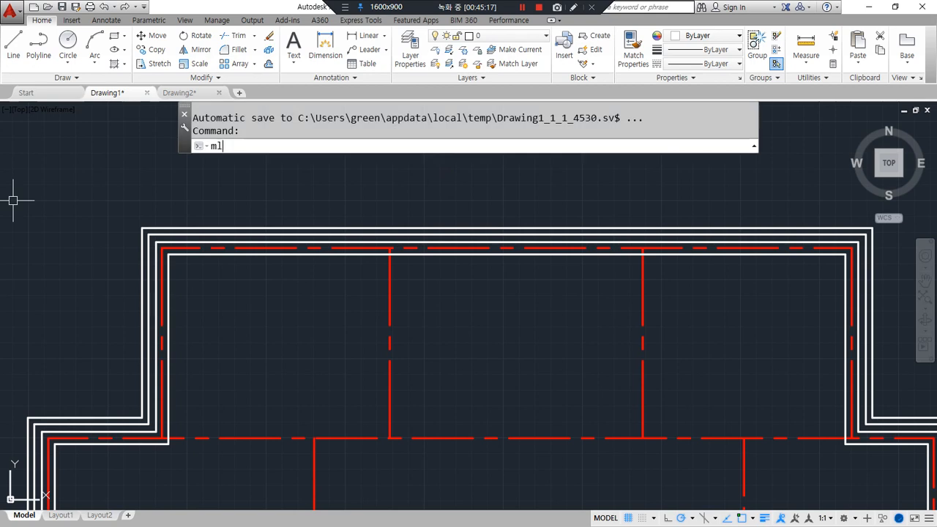
key("Return")
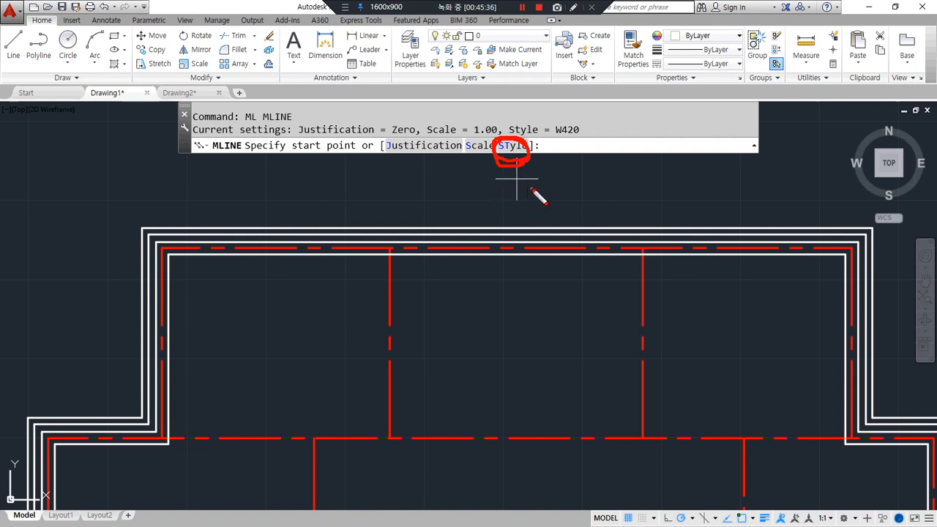
key("Escape")
left_click(515, 146)
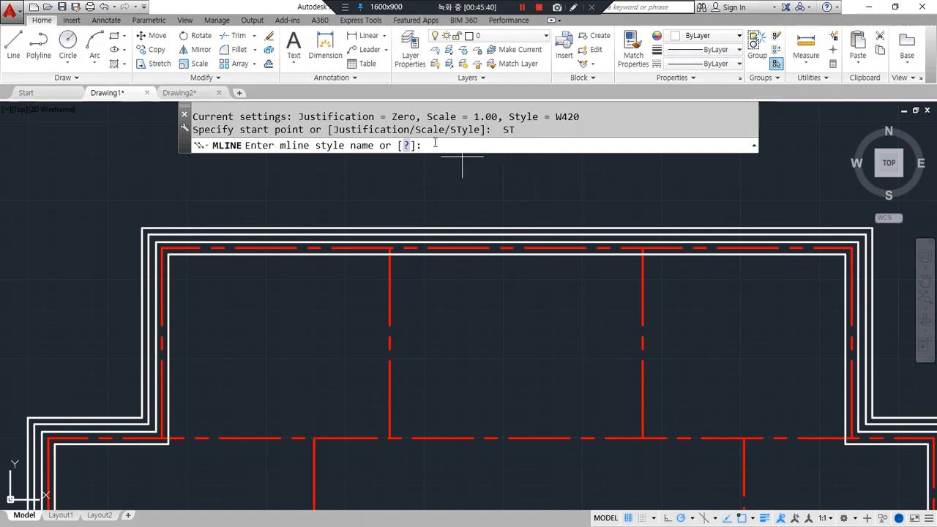
left_click(405, 146)
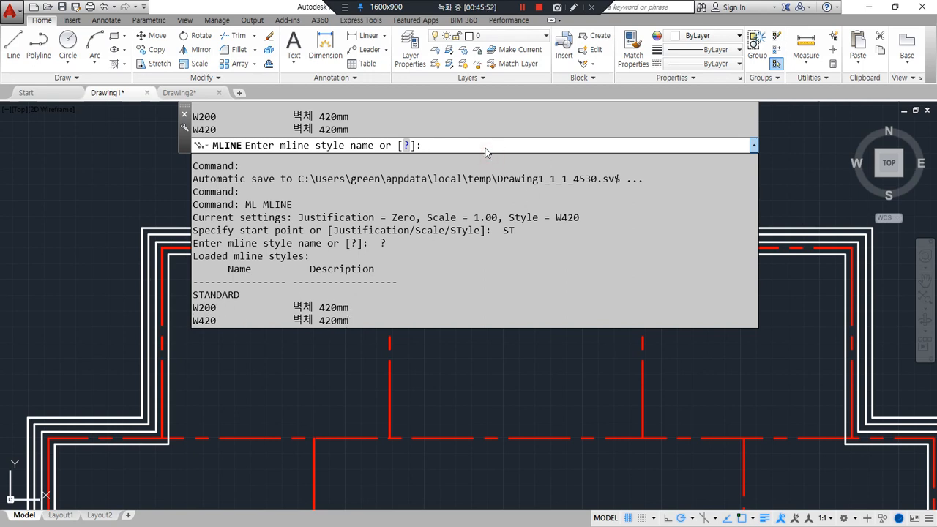
key("Return")
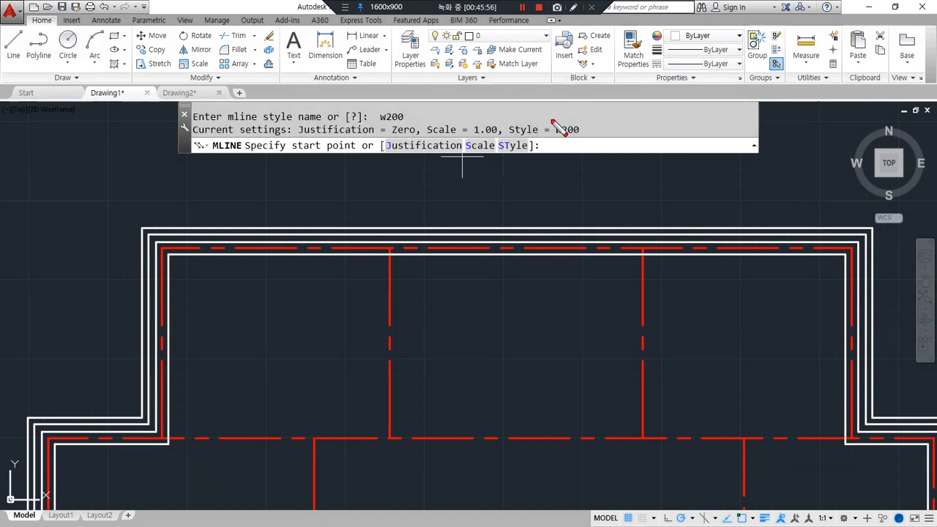
left_click_drag(578, 136, 502, 137)
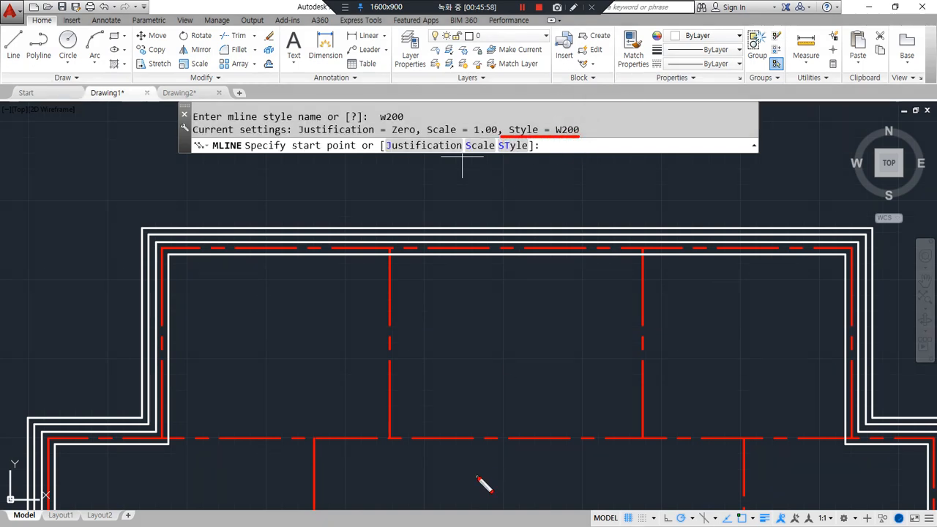
- Draw a horizontal W200 multiline wall on the centre line between the upper block's two lower corners
key("Escape")
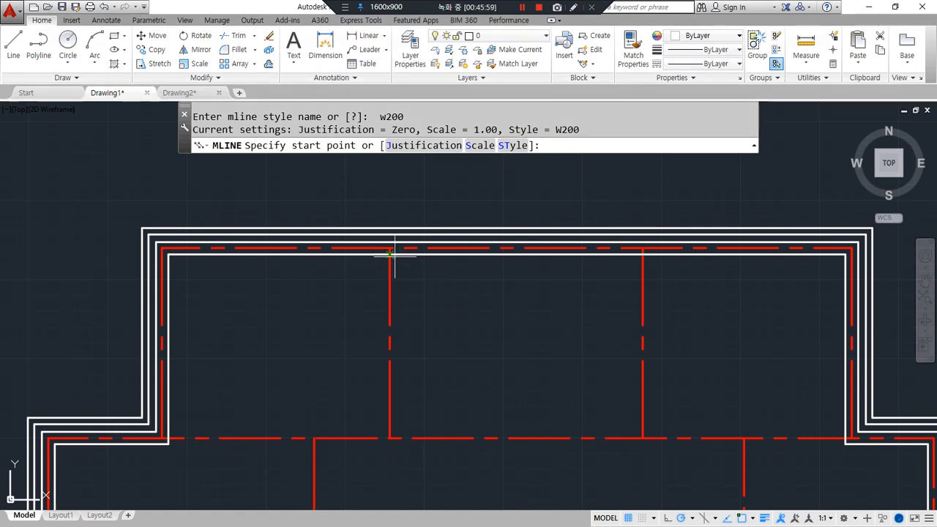
left_click(162, 438)
left_click(851, 438)
key("Escape")
- Draw two vertical W200 multiline walls on the upper block's inner centre lines, down to the horizontal inner wall's centre line
key("Return")
left_click(390, 249)
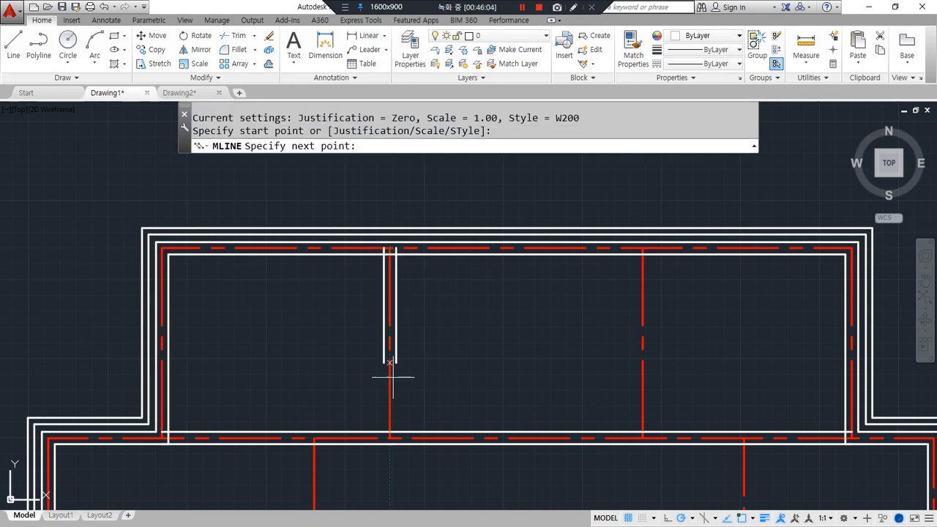
left_click(390, 438)
key("Escape")
key("Return")
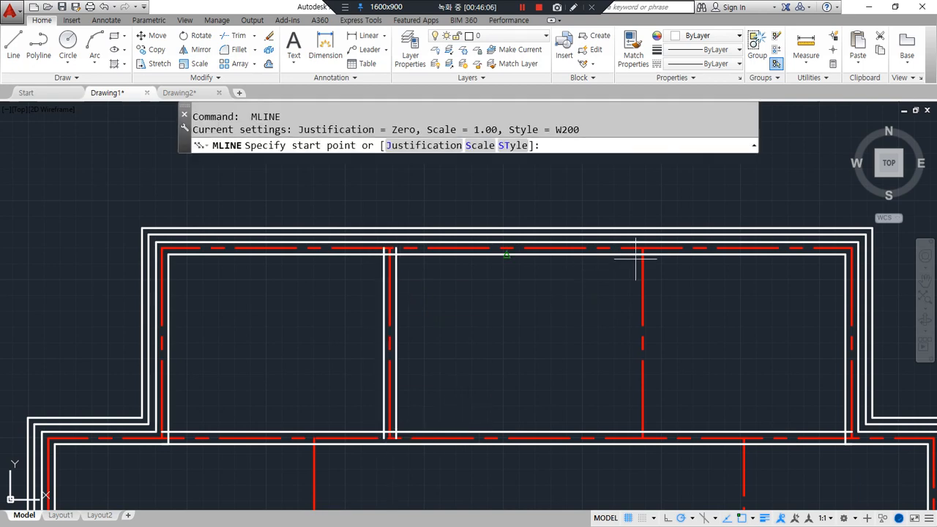
left_click(648, 243)
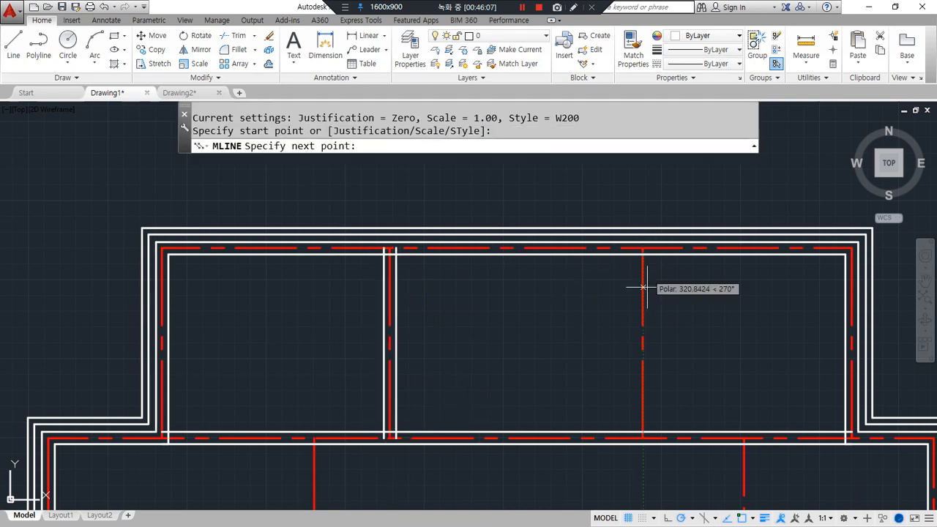
left_click(643, 438)
scroll(274, 433, "up", 3)
scroll(299, 203, "down", 2)
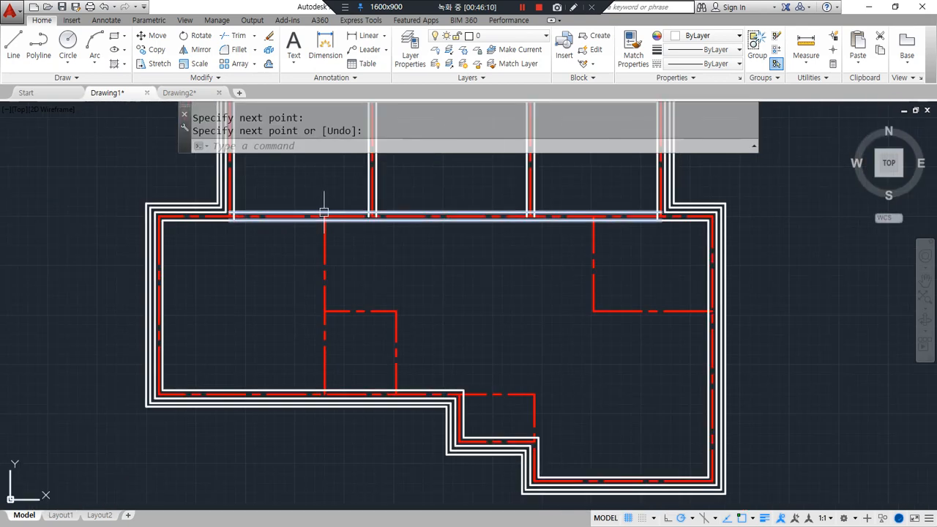
- Draw a vertical W200 multiline wall on the lower-left room's inner centre line, down to the bottom outer wall's centre line
scroll(325, 201, "up", 2)
key("Escape")
key("Return")
left_click(322, 220)
middle_click_drag(314, 481, 314, 430)
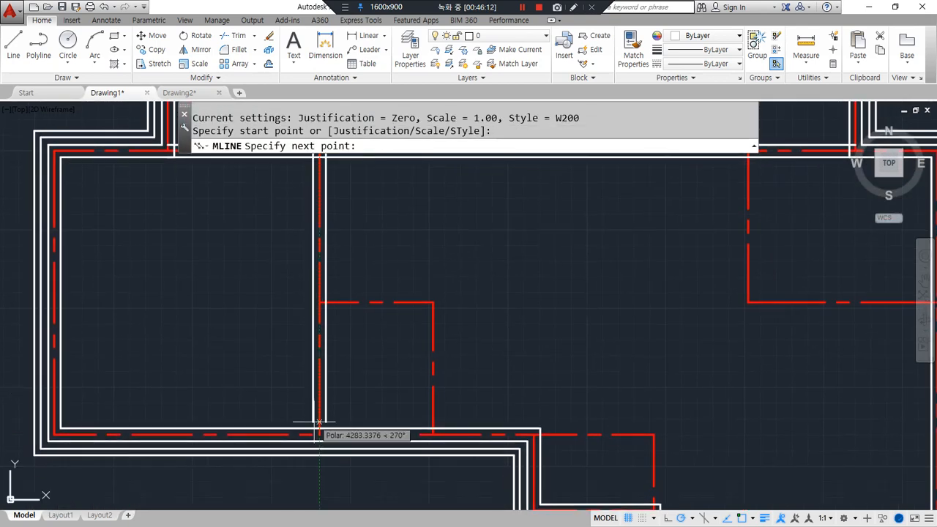
left_click(317, 435)
key("Escape")
- Draw an L-shaped W200 multiline wall around the small room beside the lower-left vertical inner wall
key("Return")
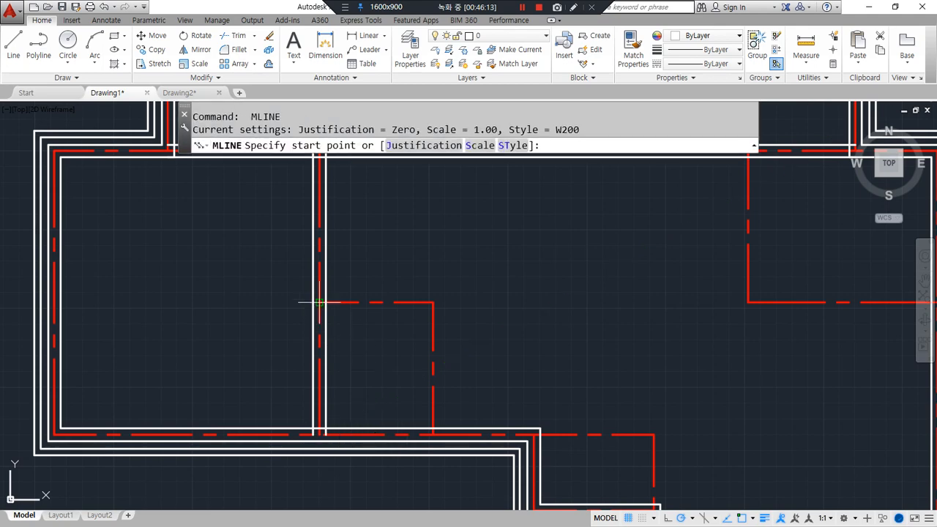
left_click(320, 301)
left_click(432, 302)
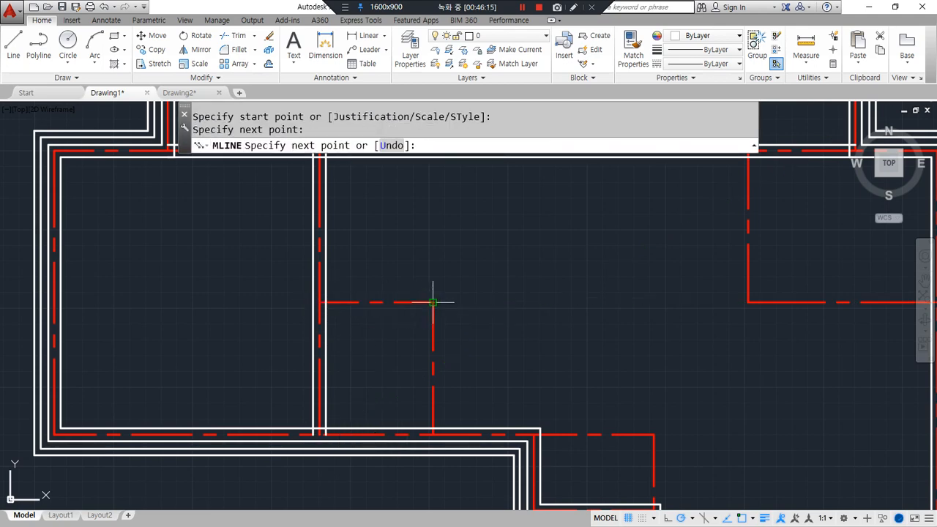
left_click(433, 435)
key("Return")
- Draw an L-shaped W200 multiline wall on the centre lines enclosing the stepped notch of the lower outer wall
middle_click_drag(524, 421, 334, 317)
key("Return")
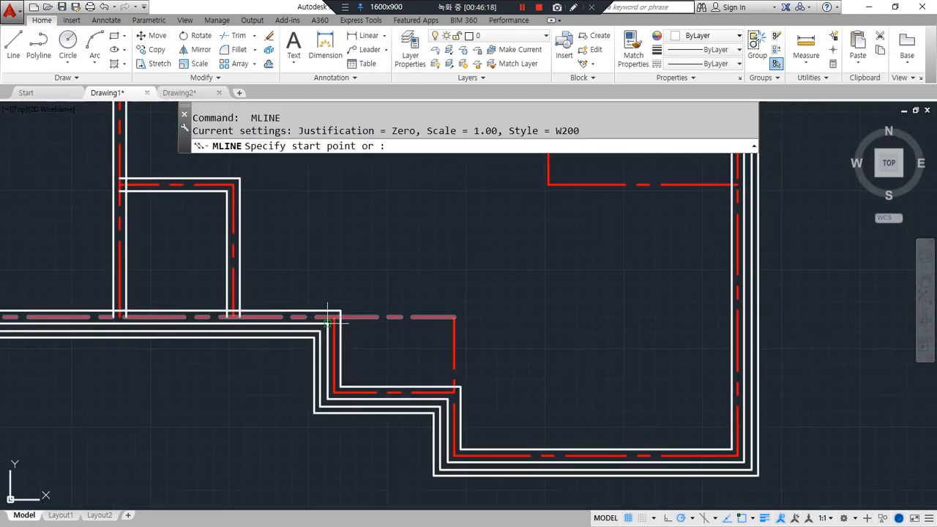
left_click(334, 318)
left_click(455, 317)
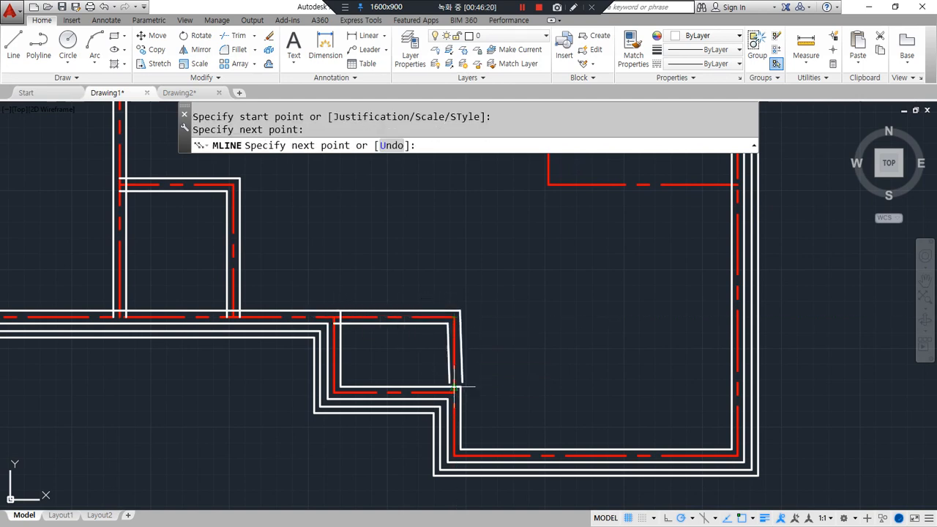
left_click(454, 393)
key("Return")
- Draw an L-shaped W200 multiline wall from the right outer wall around the upper-right corner room to the horizontal inner wall
middle_click_drag(495, 283, 339, 495)
key("Return")
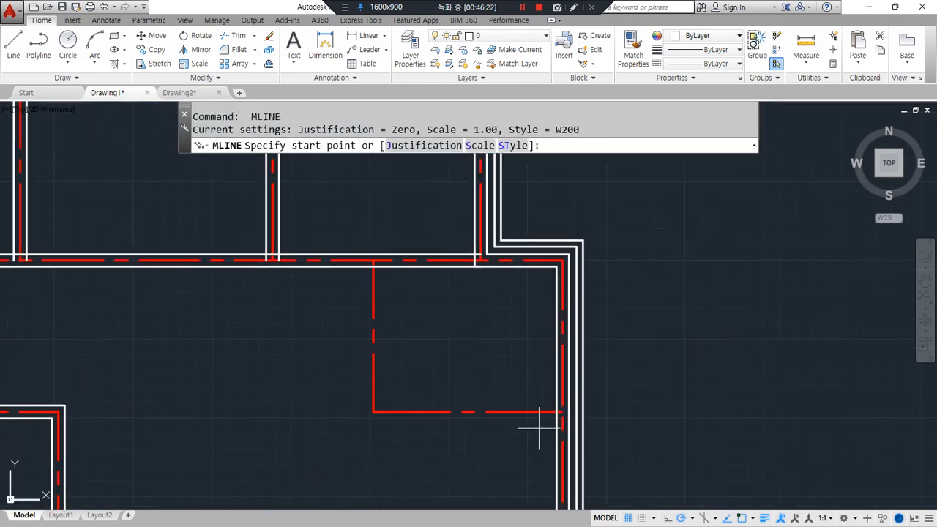
left_click(563, 412)
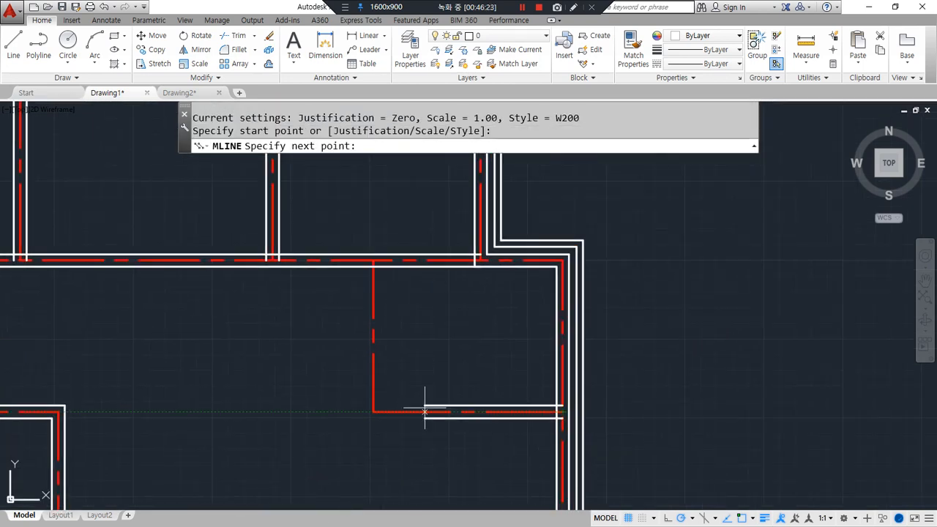
left_click(372, 410)
left_click(372, 260)
key("Return")
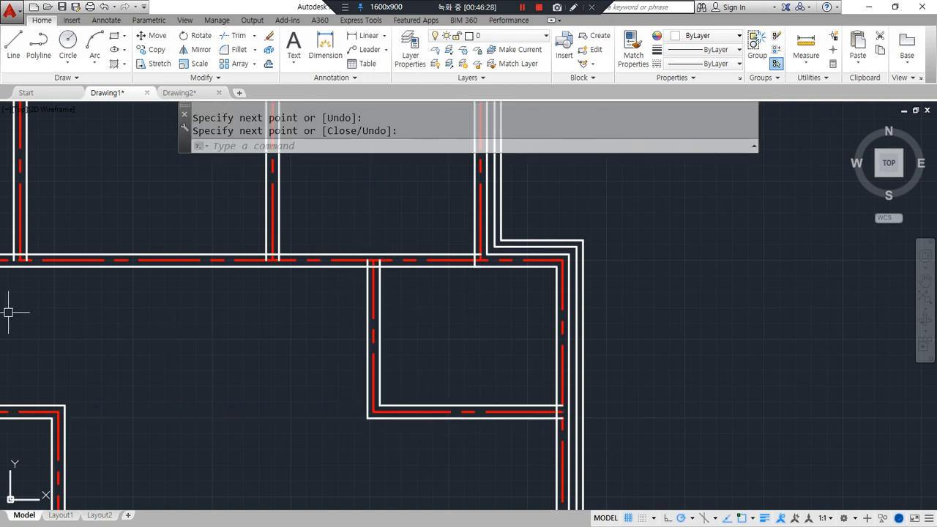
key("alt+Tab")
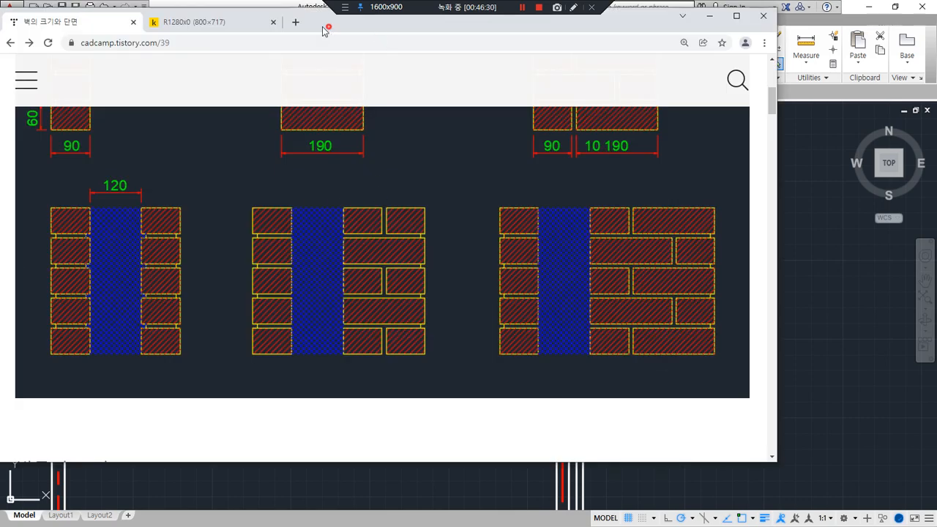
key("alt+Tab")
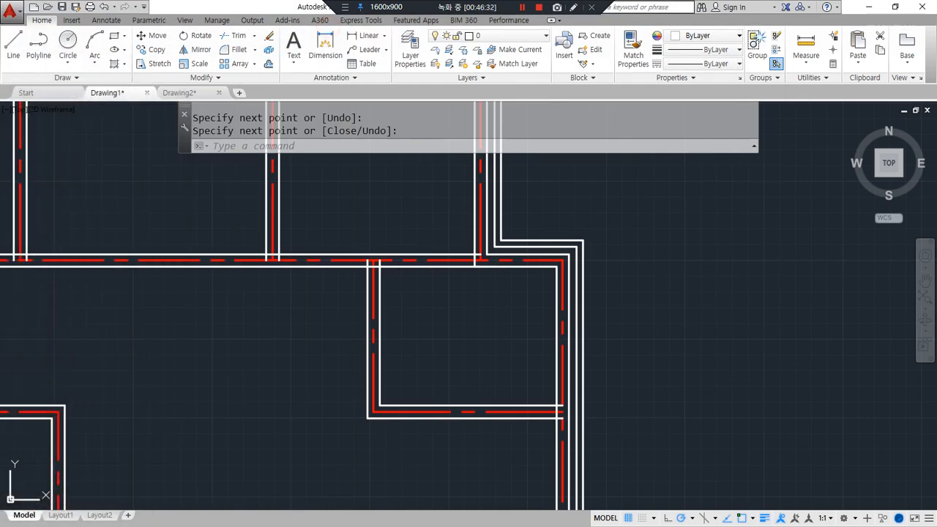
left_click(465, 346)
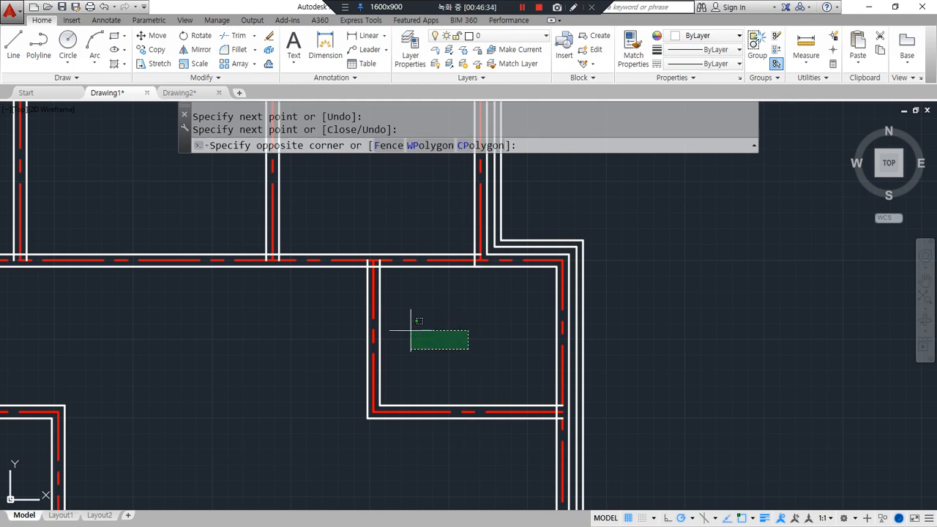
left_click(412, 329)
- Go to the crossing sample multilines and open the multiline edit tools with MLEDIT
scroll(188, 316, "down", 2)
middle_click_drag(188, 316, 411, 312)
scroll(483, 313, "down", 2)
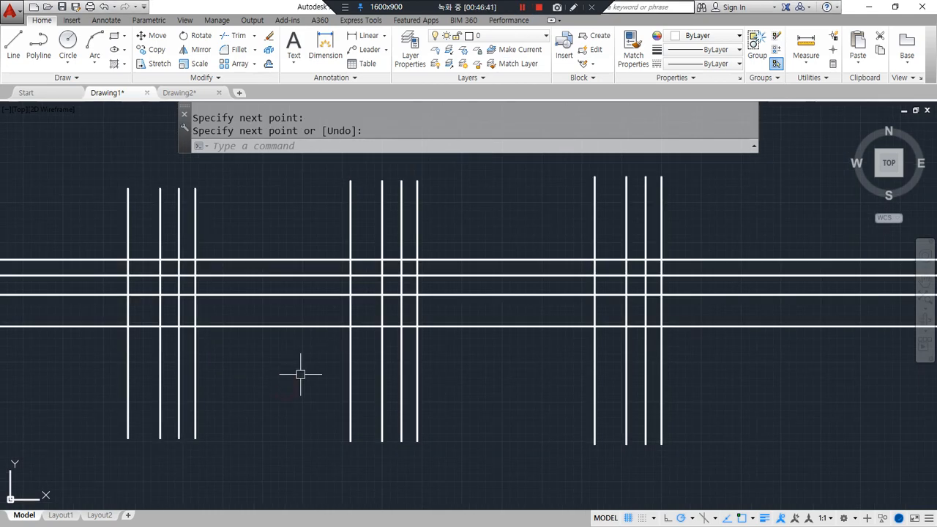
type("mledi")
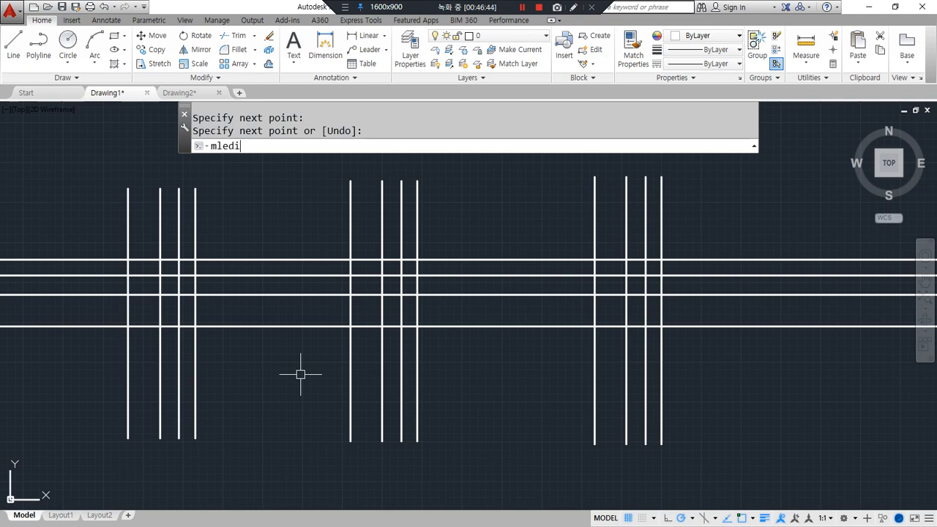
type("t")
key("Return")
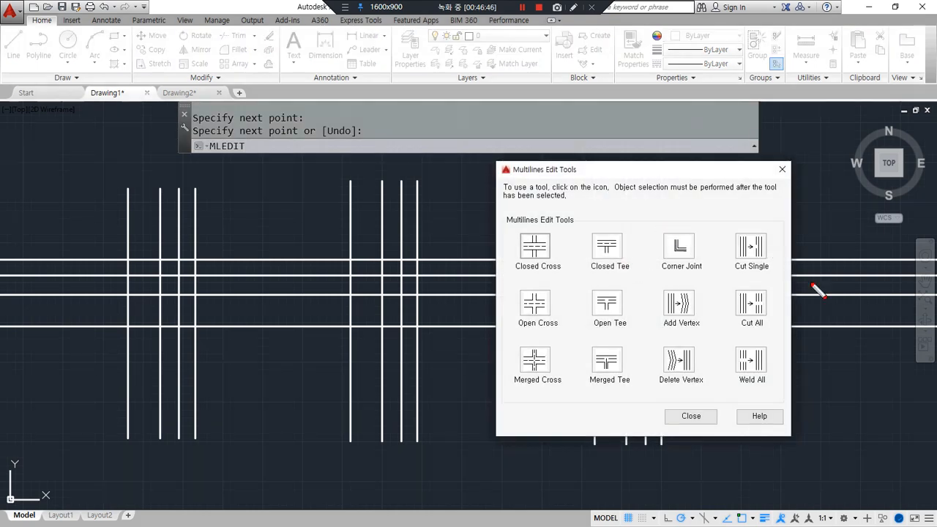
left_click_drag(642, 194, 641, 435)
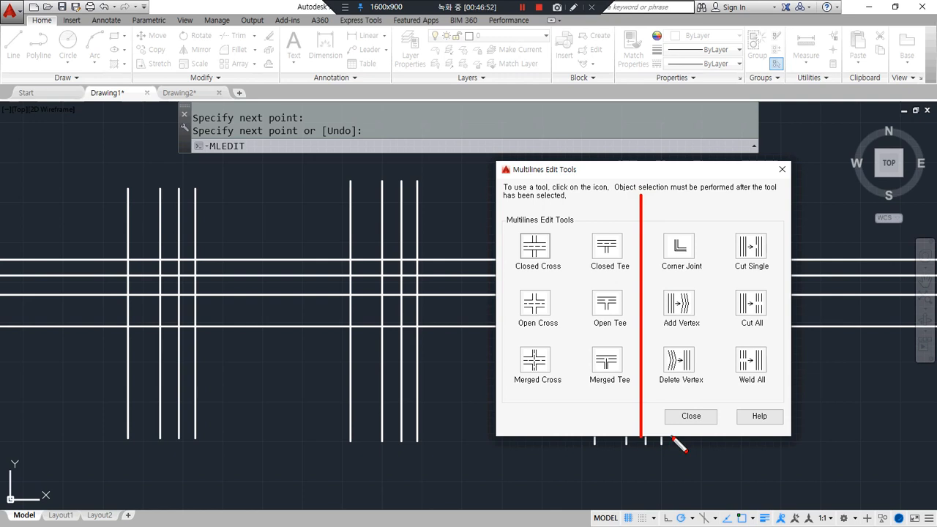
left_click_drag(628, 278, 512, 278)
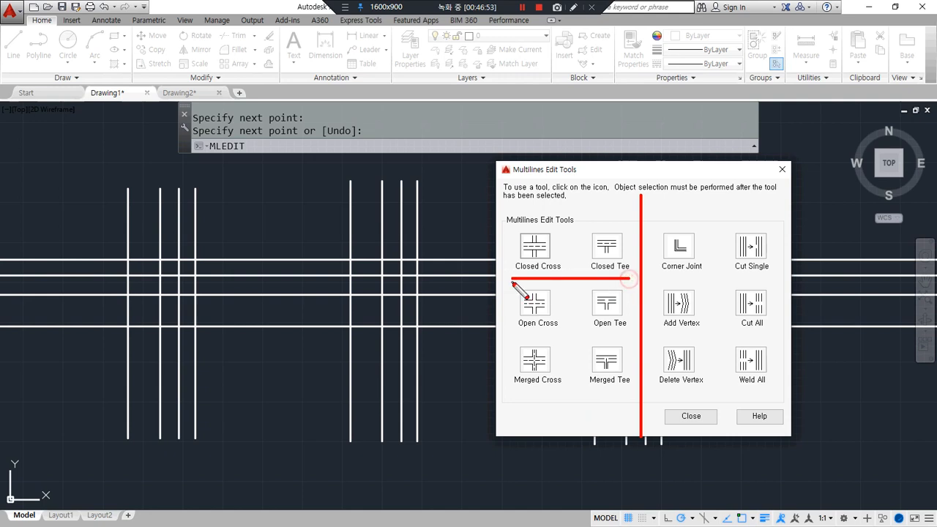
left_click_drag(628, 335, 529, 335)
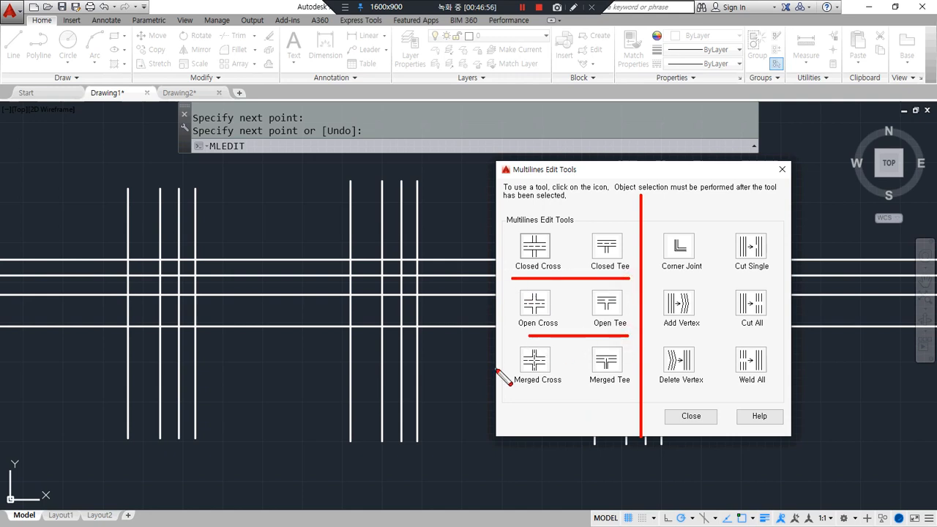
mouse_move(555, 232)
left_mouse_down()
mouse_move(569, 260)
mouse_move(623, 273)
left_mouse_up()
mouse_move(531, 341)
left_mouse_down()
mouse_move(551, 316)
mouse_move(594, 345)
left_mouse_up()
mouse_move(529, 408)
left_mouse_down()
mouse_move(511, 390)
mouse_move(575, 401)
left_mouse_up()
left_click_drag(599, 357, 624, 412)
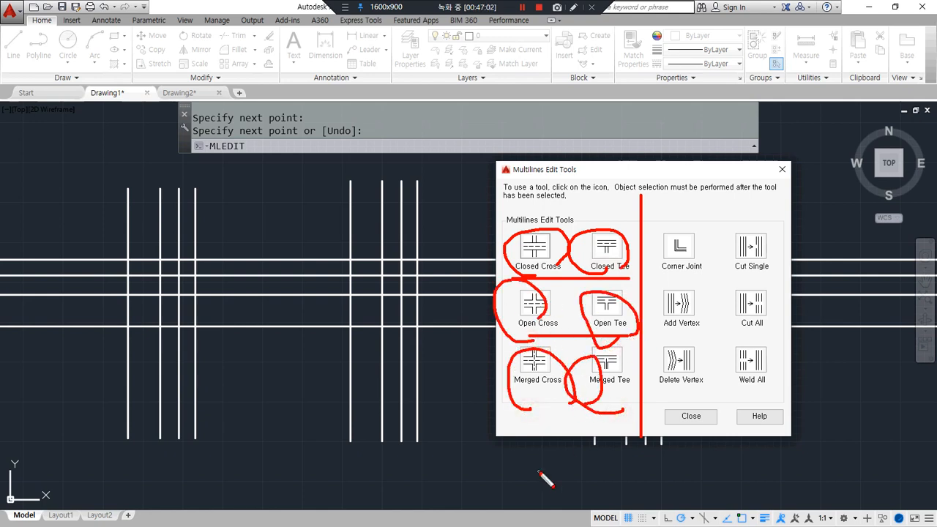
key("Delete")
mouse_move(544, 274)
left_mouse_down()
mouse_move(539, 224)
mouse_move(552, 280)
left_mouse_up()
key("Escape")
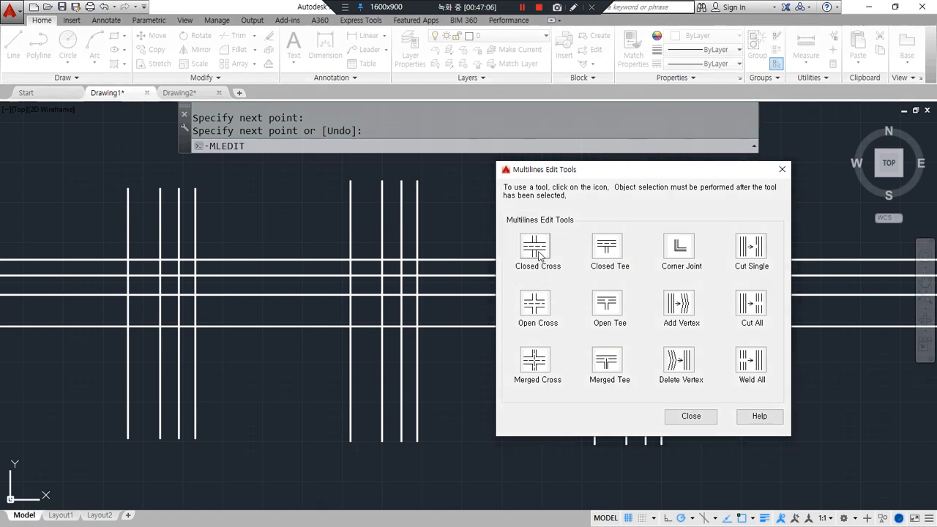
- Apply Closed Cross to the leftmost sample crossing, with the vertical multiline first and the horizontal one second
left_click(540, 254)
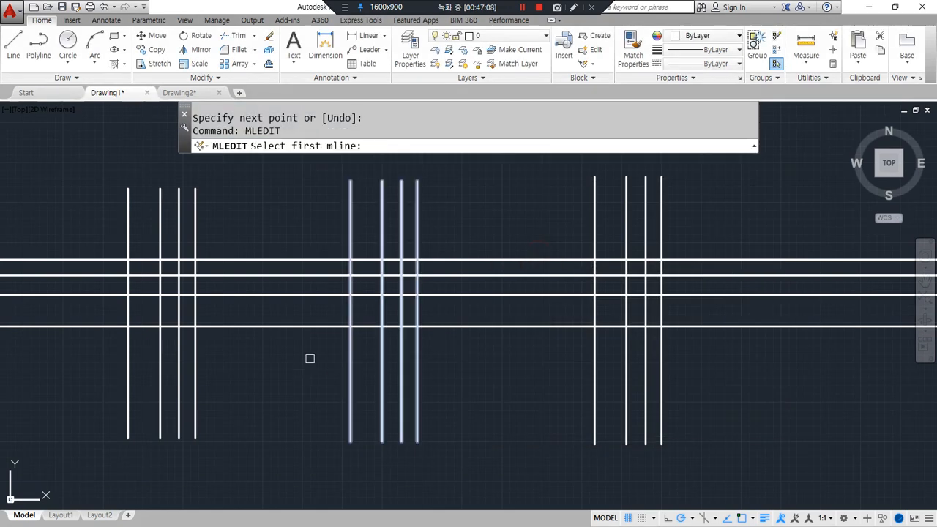
left_click(177, 345)
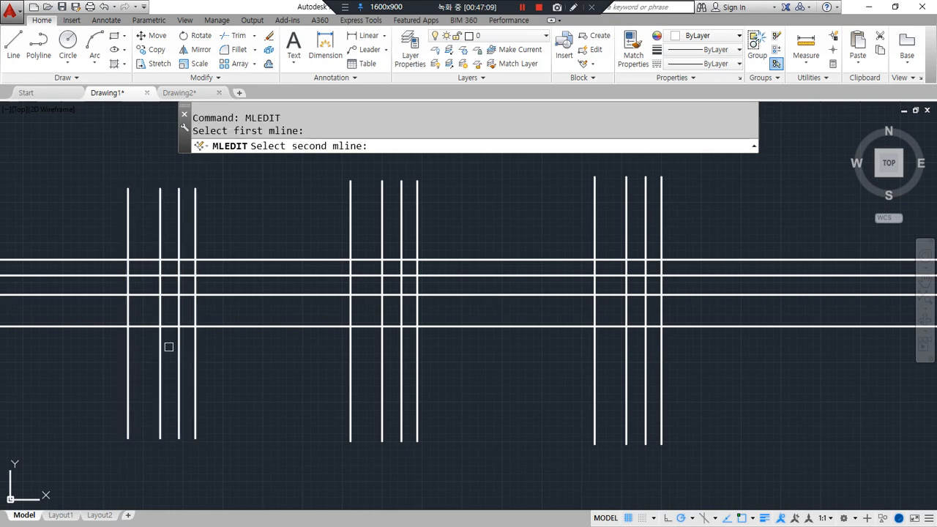
left_click(99, 326)
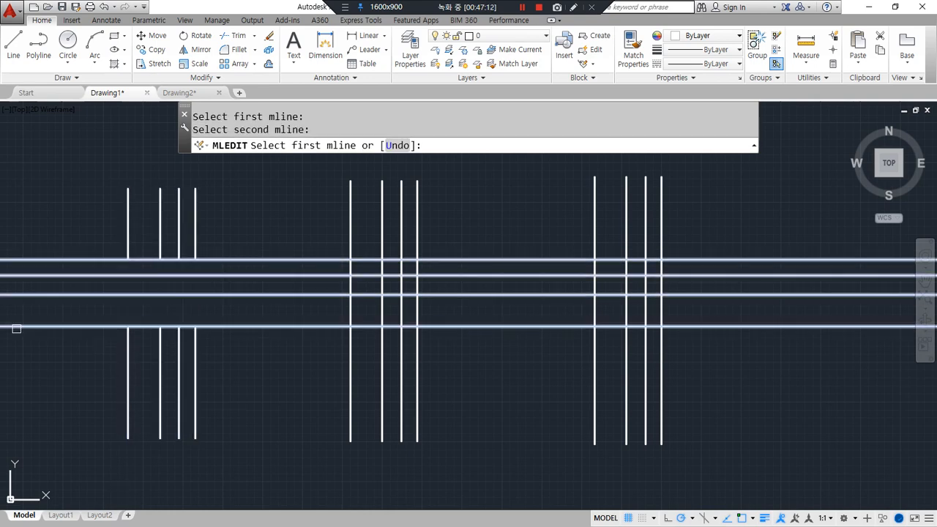
mouse_move(161, 348)
left_mouse_down()
mouse_move(132, 348)
mouse_move(160, 240)
mouse_move(164, 369)
mouse_move(136, 363)
left_mouse_up()
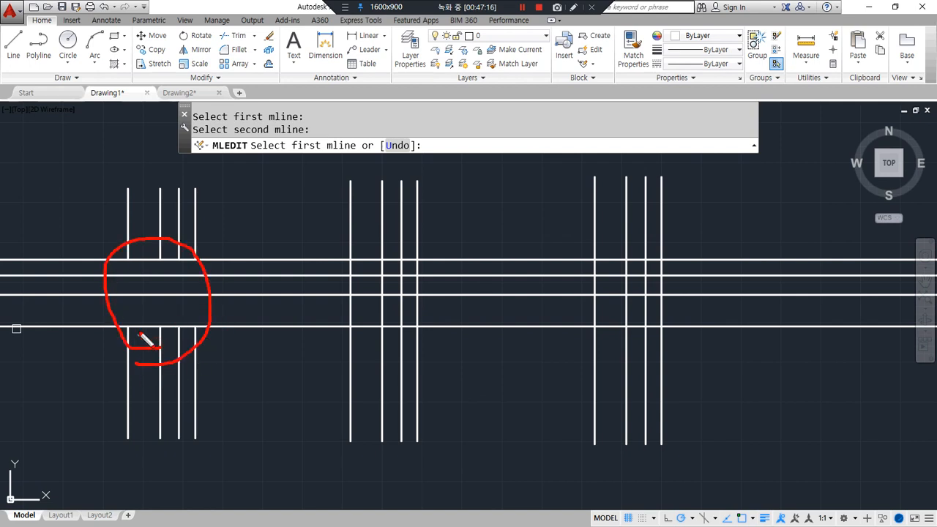
key("ctrl+z")
left_click_drag(87, 259, 248, 259)
left_click_drag(218, 324, 86, 324)
mouse_move(161, 341)
left_mouse_down()
mouse_move(117, 327)
mouse_move(210, 320)
mouse_move(151, 344)
left_mouse_up()
mouse_move(192, 280)
left_mouse_down()
mouse_move(103, 262)
mouse_move(222, 268)
mouse_move(176, 283)
left_mouse_up()
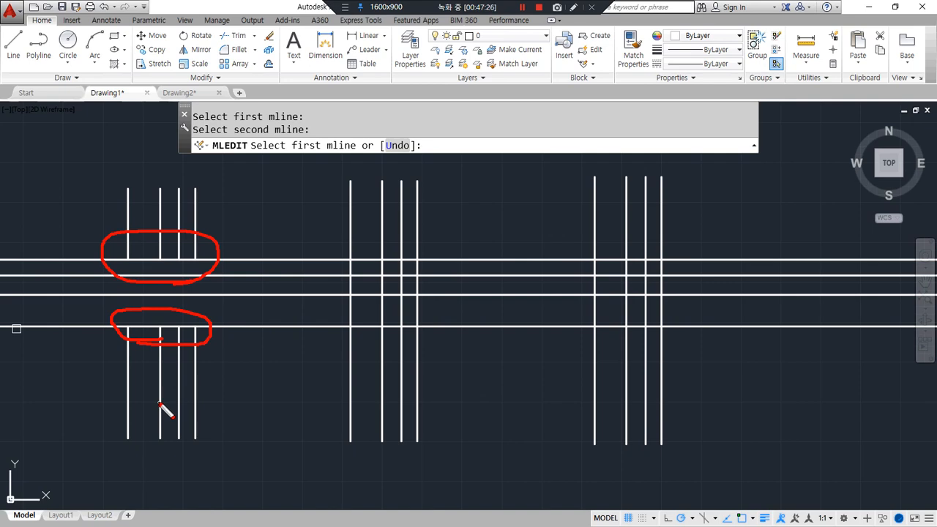
- Apply Open Cross to the middle sample crossing, with the vertical multiline first and the horizontal one second
key("Escape")
key("space")
key("space")
left_click(534, 307)
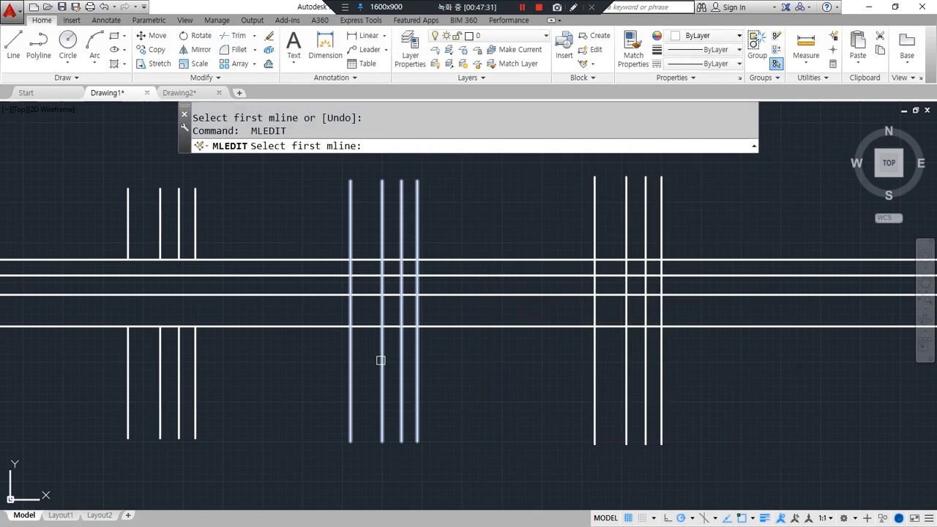
left_click(381, 360)
left_click(314, 326)
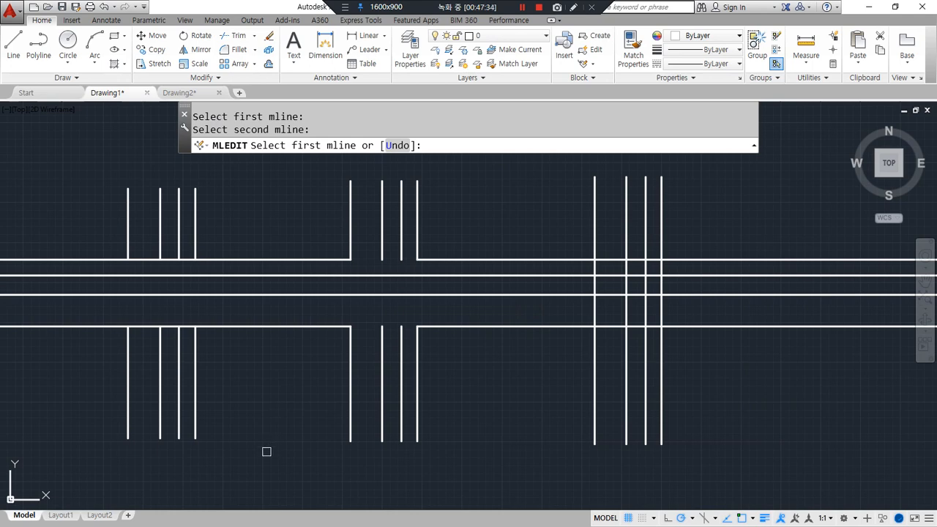
mouse_move(196, 350)
left_mouse_down()
mouse_move(136, 344)
mouse_move(206, 323)
mouse_move(193, 356)
left_mouse_up()
mouse_move(406, 341)
left_mouse_down()
mouse_move(386, 341)
mouse_move(408, 314)
mouse_move(405, 340)
left_mouse_up()
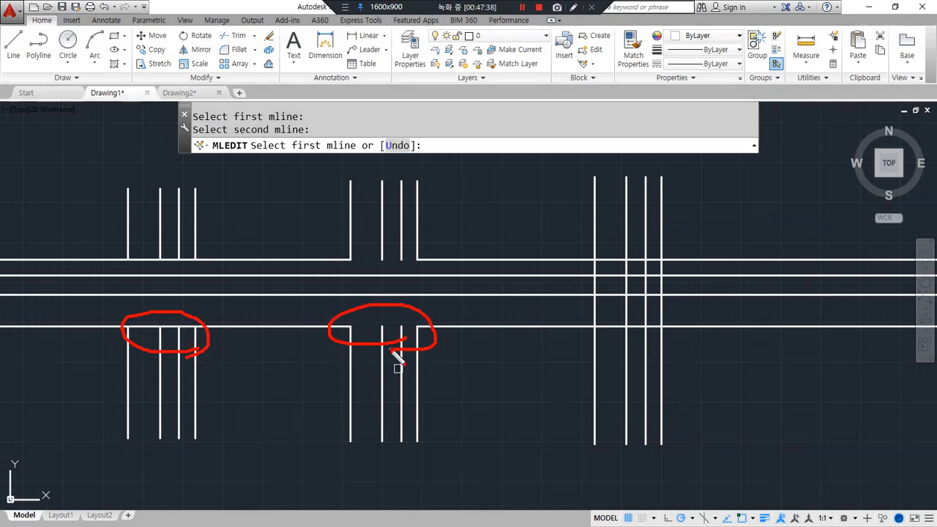
- Apply Merged Cross to the rightmost sample crossing, with the vertical multiline first and the horizontal one second
key("Escape")
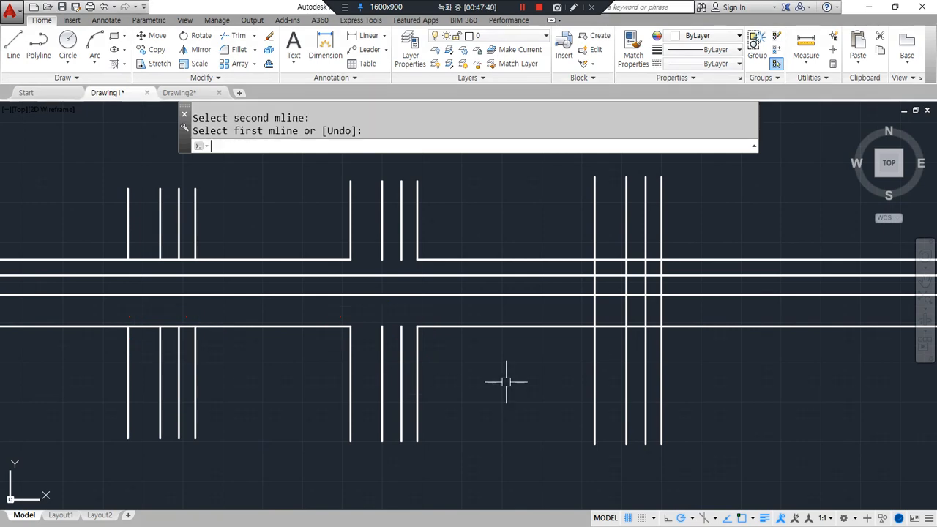
key("Return")
left_click(543, 371)
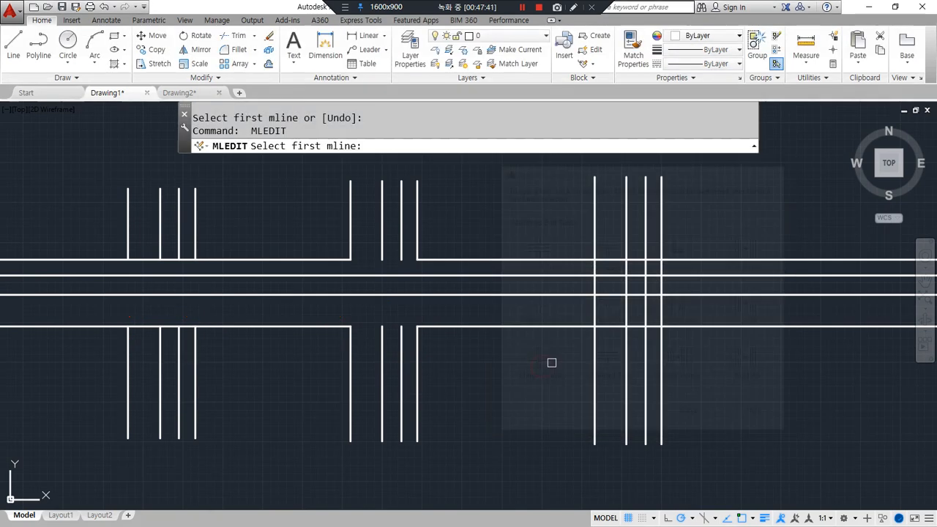
left_click(594, 352)
left_click(558, 329)
mouse_move(669, 348)
left_mouse_down()
mouse_move(632, 351)
mouse_move(635, 303)
mouse_move(647, 350)
left_mouse_up()
key("ctrl+z")
mouse_move(652, 313)
left_mouse_down()
mouse_move(639, 270)
mouse_move(645, 300)
left_mouse_up()
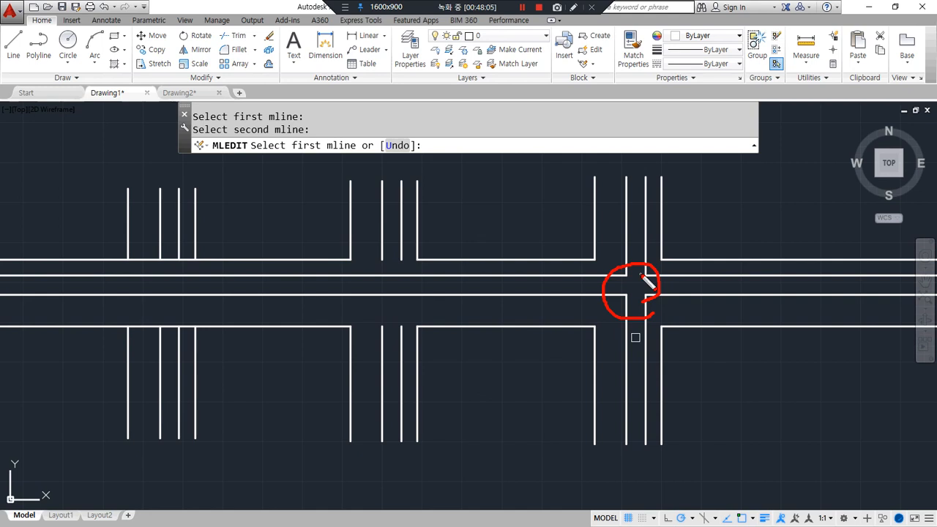
- Undo the Closed, Open and Merged Cross edits on the three sample crossings
mouse_move(663, 370)
left_mouse_down()
mouse_move(585, 379)
mouse_move(742, 254)
mouse_move(669, 371)
left_mouse_up()
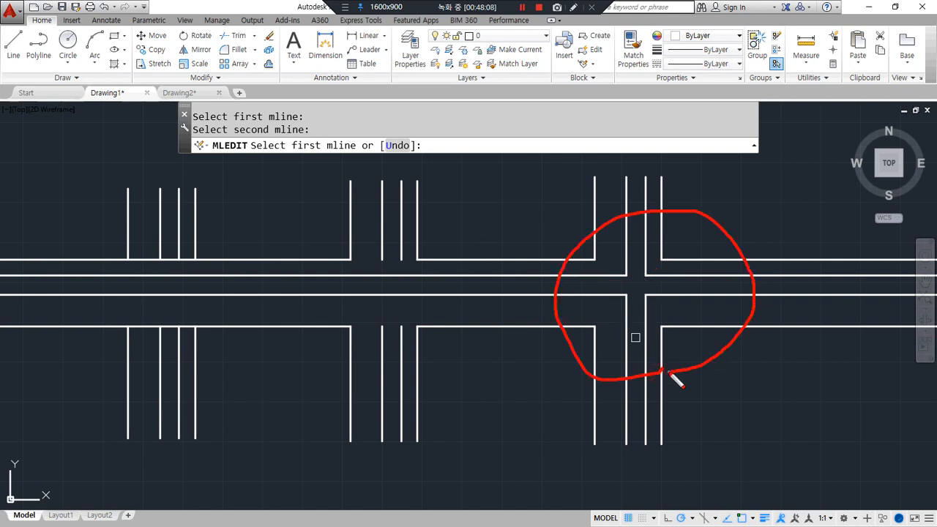
left_click_drag(78, 358, 721, 359)
key("ctrl+z")
key("ctrl+z")
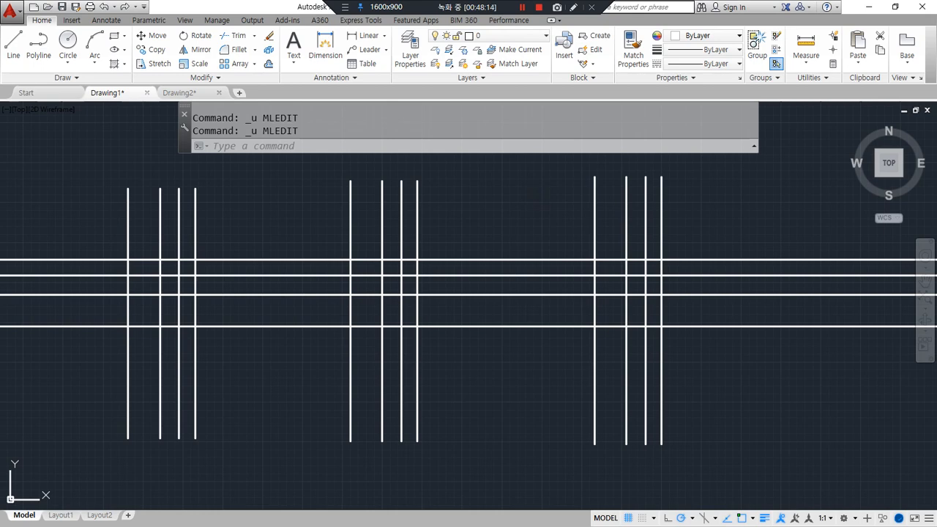
- Apply MLEDIT Closed Tee to the leftmost sample crossing, with the vertical multiline first and the horizontal one second
type("mledit")
key("Return")
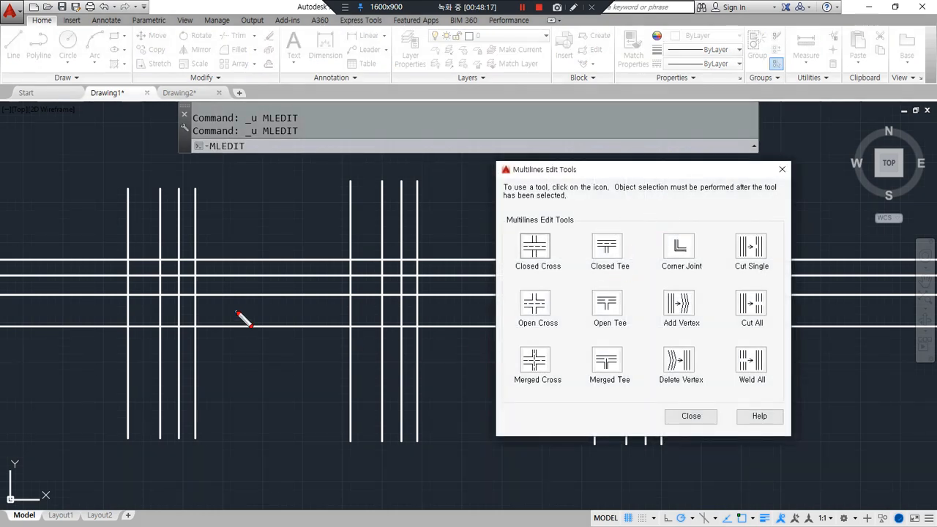
left_click(607, 246)
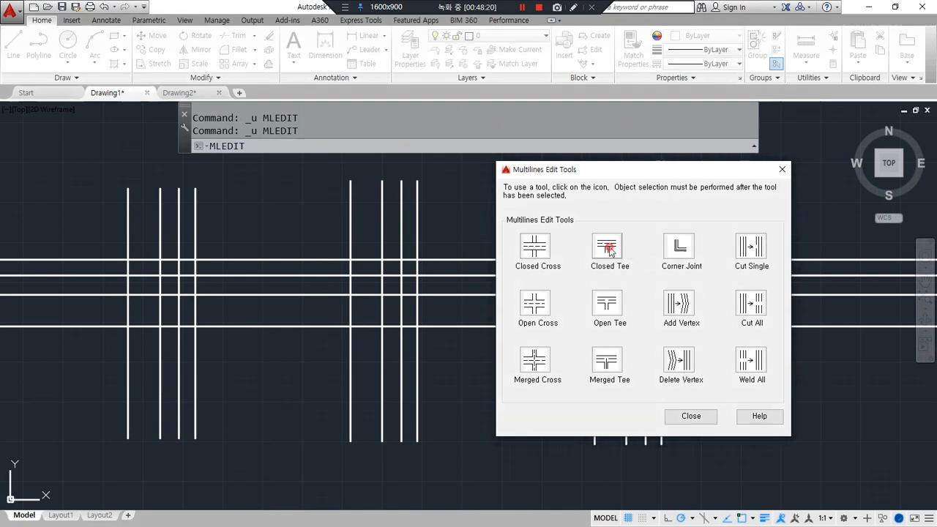
left_click(161, 394)
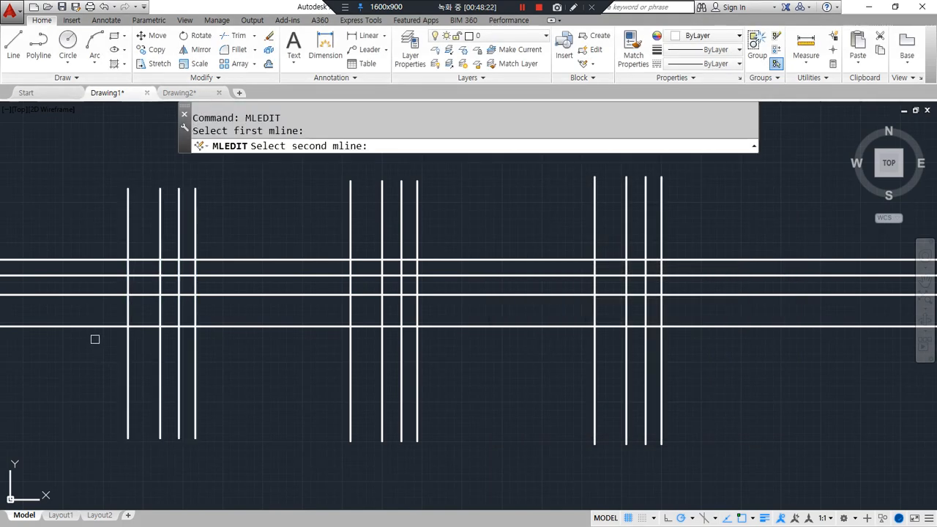
left_click(92, 327)
key("Return")
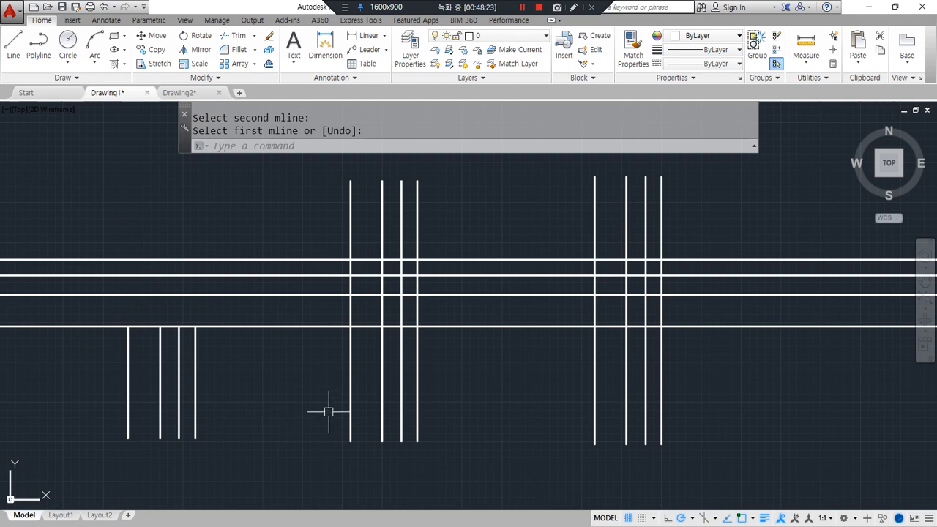
key("Return")
left_click(609, 305)
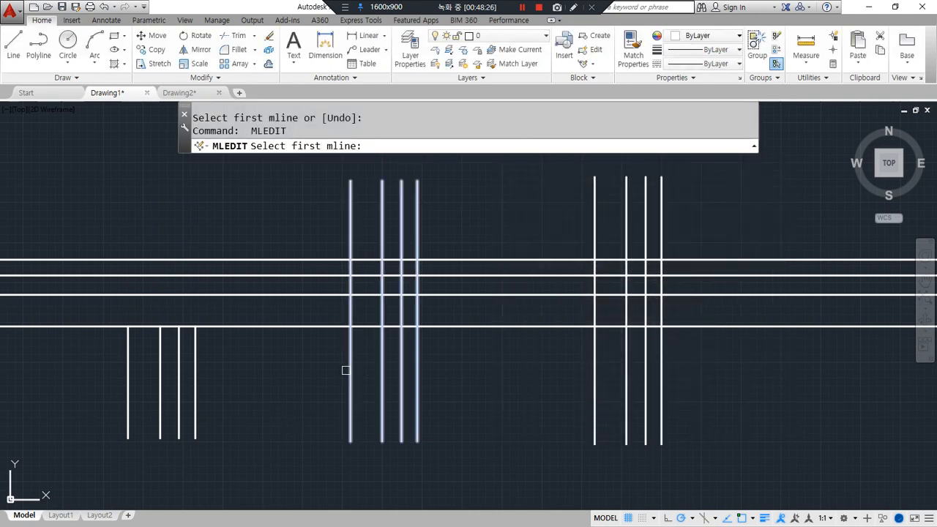
left_click(313, 326)
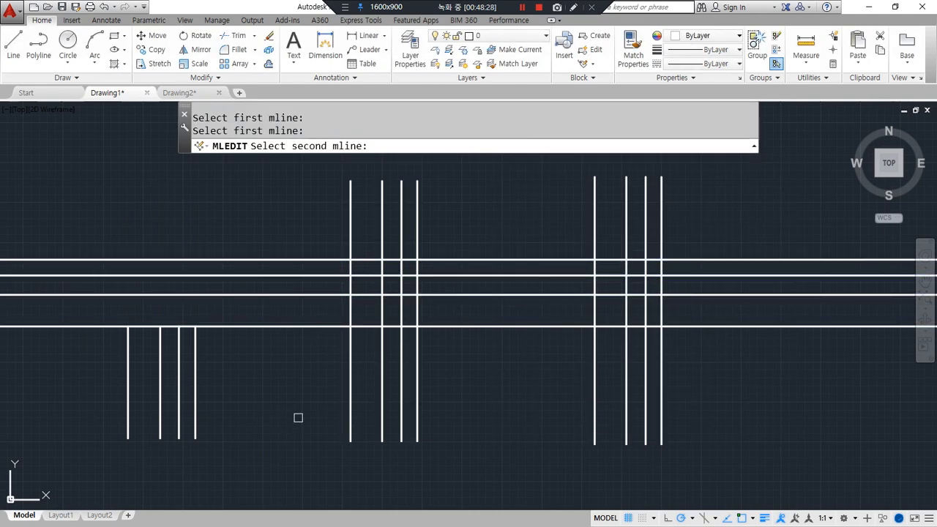
key("Escape")
- Apply Open Tee to the middle sample crossing, with the vertical multiline first and the horizontal one second
key("Return")
left_click(609, 305)
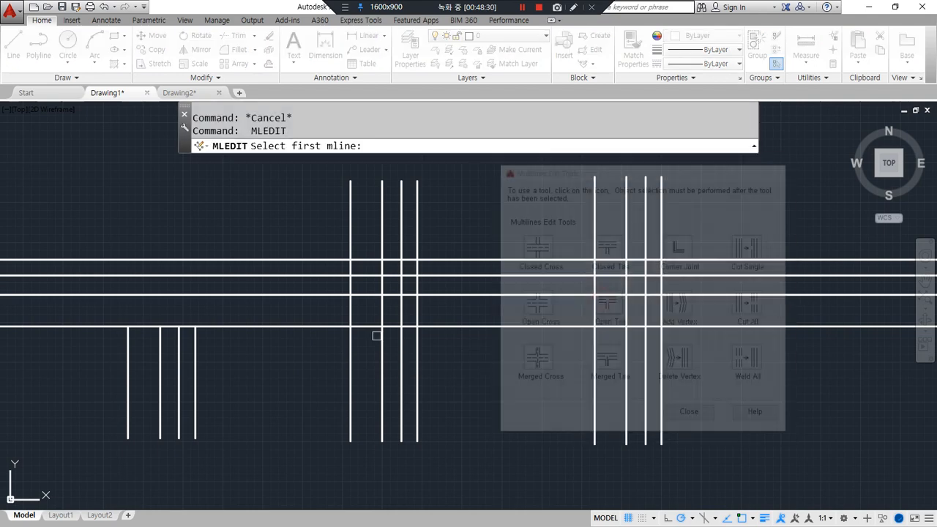
left_click(349, 359)
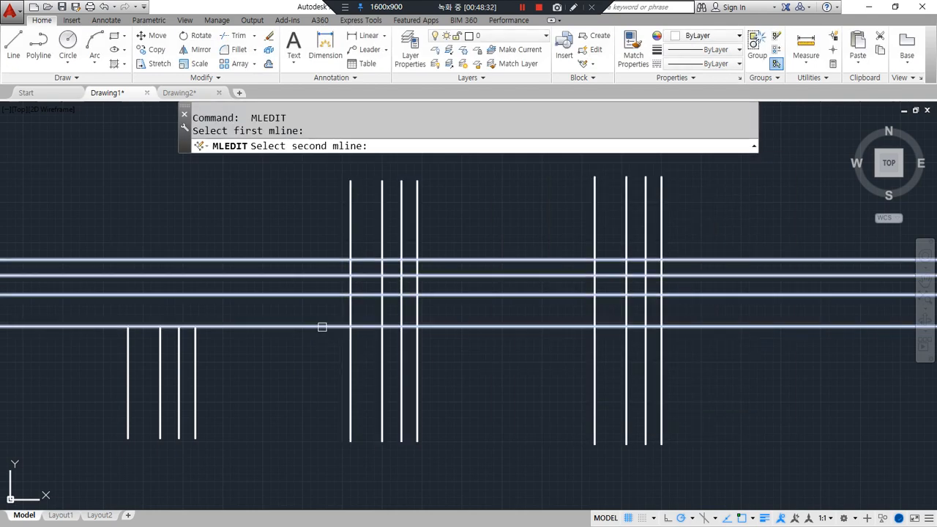
left_click(322, 327)
key("Return")
- Apply Merged Tee to the rightmost sample crossing, with the vertical multiline first and the horizontal one second
key("Return")
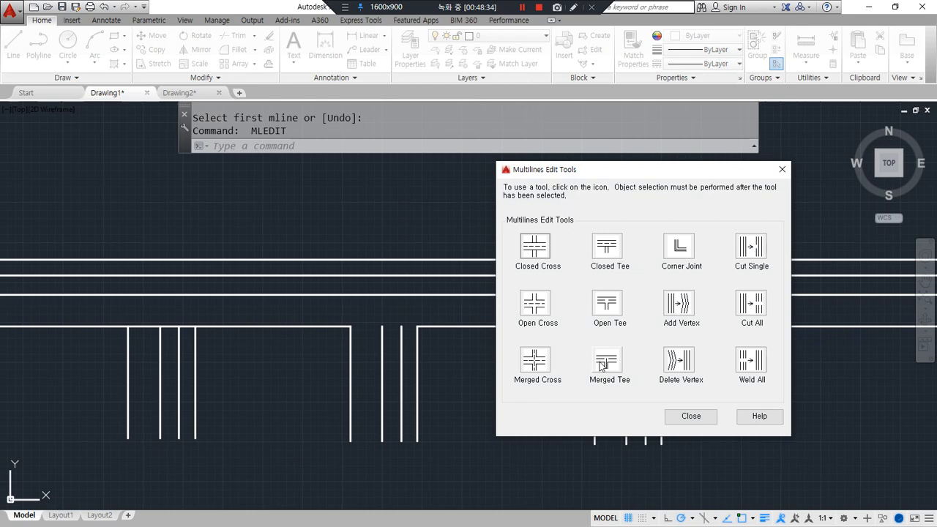
left_click(607, 360)
left_click(593, 369)
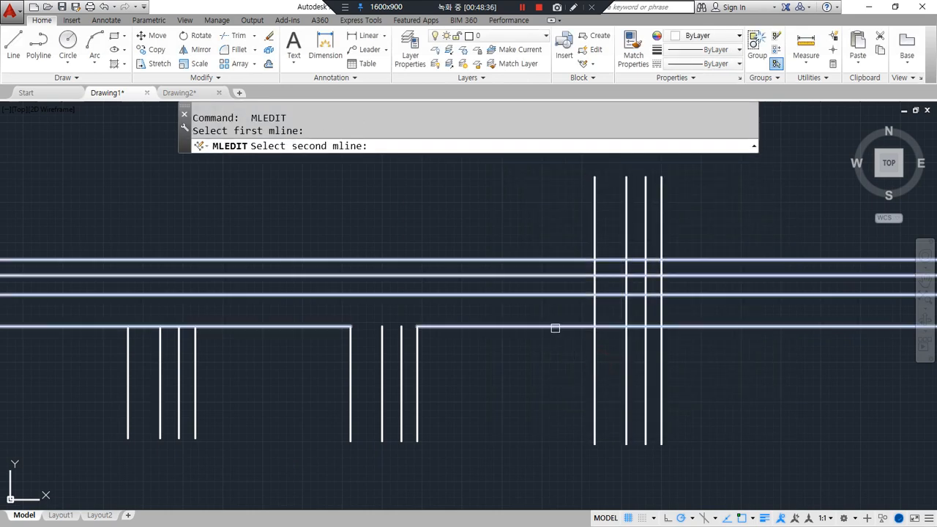
left_click(555, 327)
key("Return")
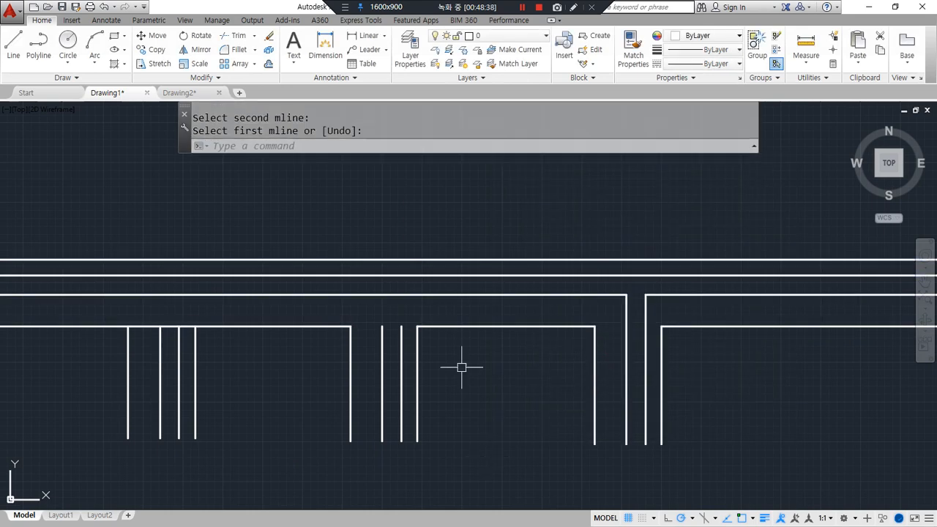
- Undo the Closed, Open and Merged Tee edits on the three sample crossings
left_click_drag(615, 260, 621, 254)
mouse_move(368, 250)
left_mouse_down()
mouse_move(442, 222)
mouse_move(407, 227)
left_mouse_up()
mouse_move(181, 251)
left_mouse_down()
mouse_move(117, 238)
mouse_move(231, 283)
left_mouse_up()
key("Escape")
key("ctrl+z")
key("ctrl+z")
key("ctrl+z")
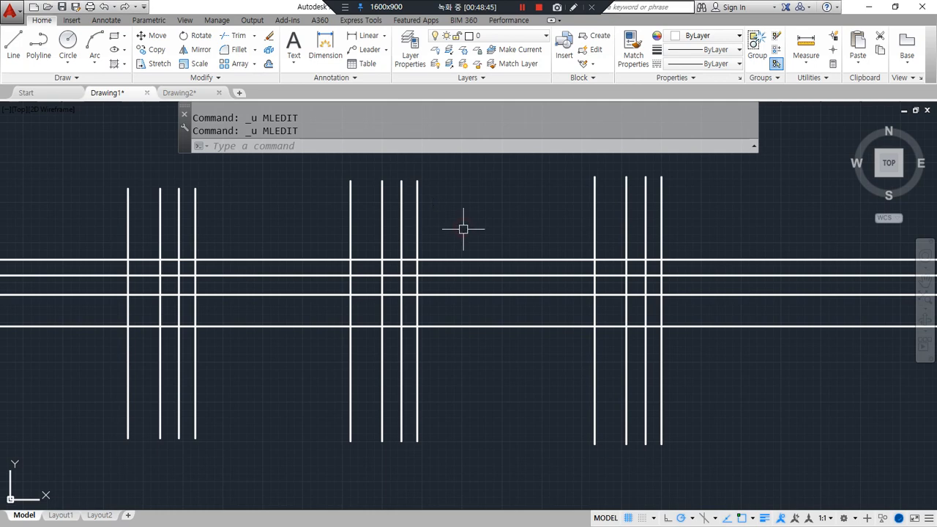
- Apply MLEDIT Corner Joint between the horizontal multiline and the rightmost vertical one, keeping the horizontal's left part and the vertical's lower part
type("mledit")
key("Return")
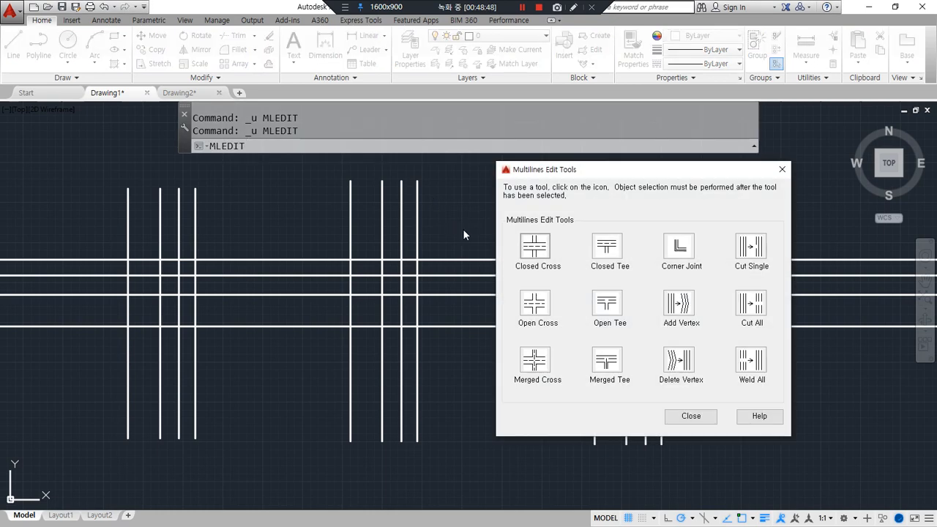
mouse_move(699, 269)
left_mouse_down()
mouse_move(685, 228)
mouse_move(699, 282)
left_mouse_up()
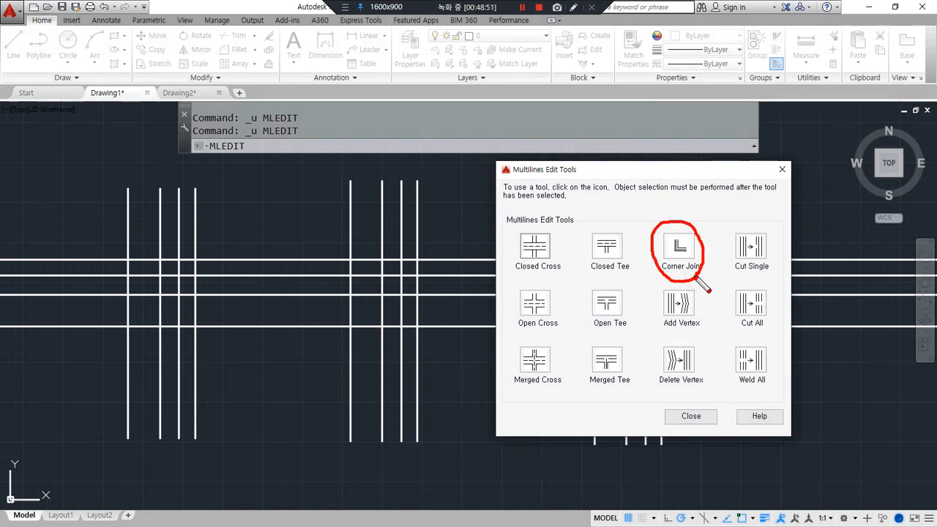
left_click(679, 249)
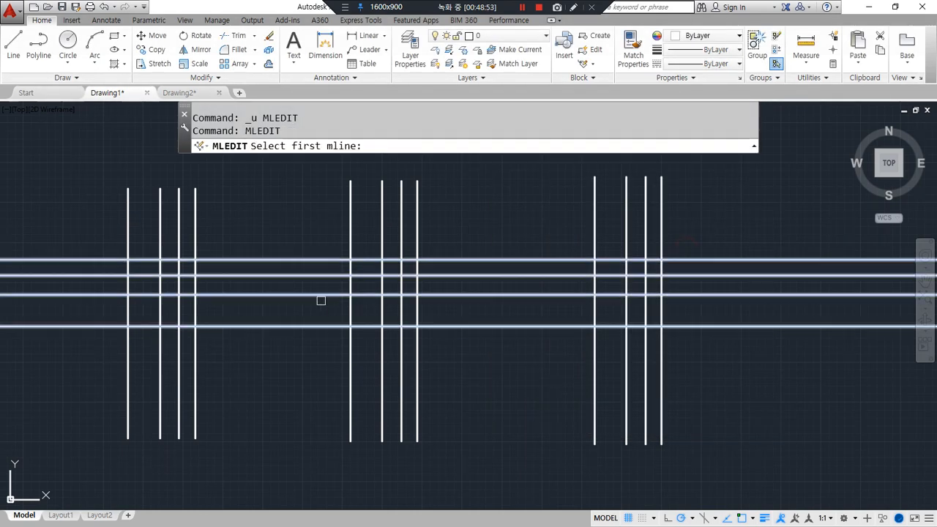
left_click(565, 295)
left_click(626, 376)
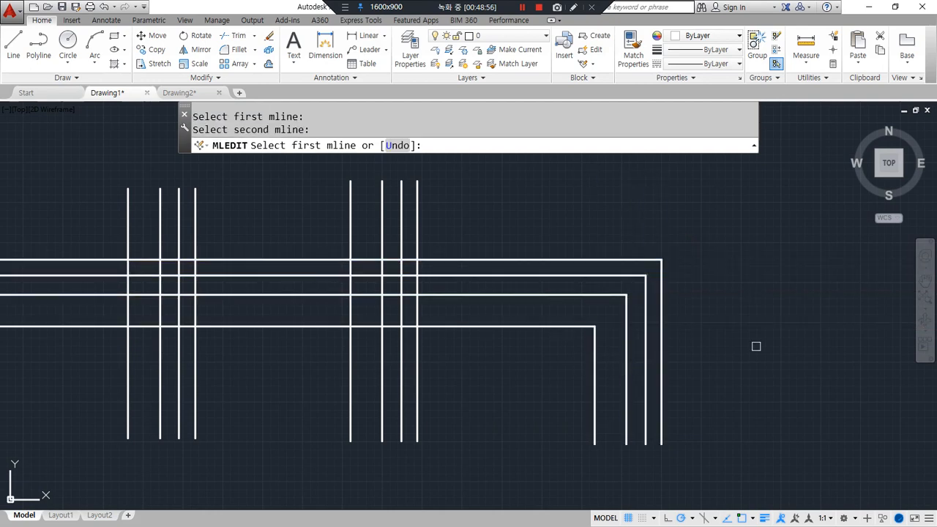
- Apply Corner Joint between the horizontal multiline and the lower part of the leftmost vertical one, and undo both corner joints
left_click(209, 295)
left_click(194, 367)
mouse_move(196, 339)
left_mouse_down()
mouse_move(132, 331)
mouse_move(234, 301)
mouse_move(181, 344)
left_mouse_up()
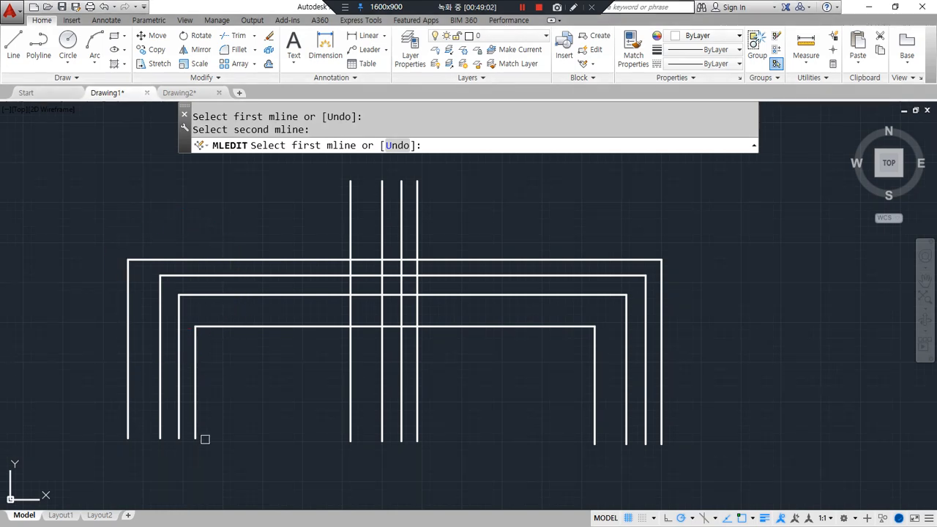
key("Return")
key("ctrl+z")
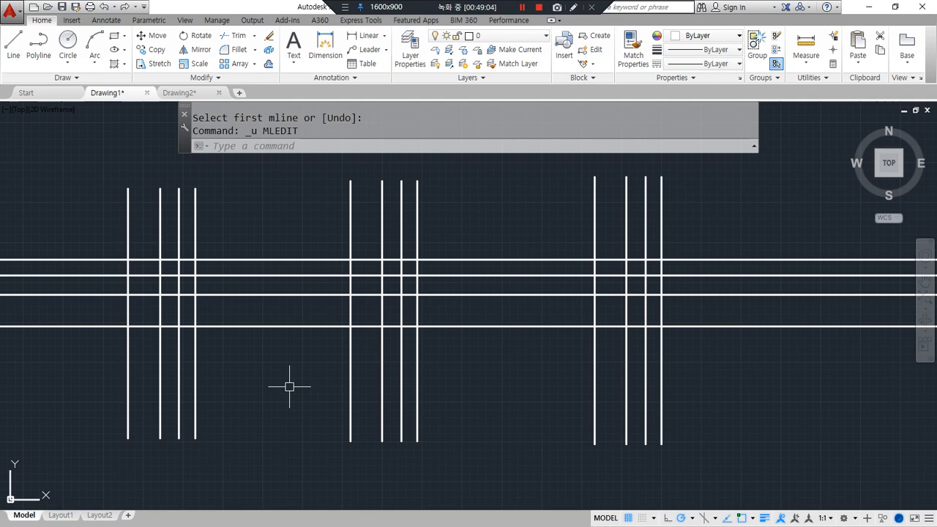
- Use MLEDIT Cut Single to cut a gap in the leftmost vertical multiline's rightmost line, below the crossing
type("mledit")
key("Return")
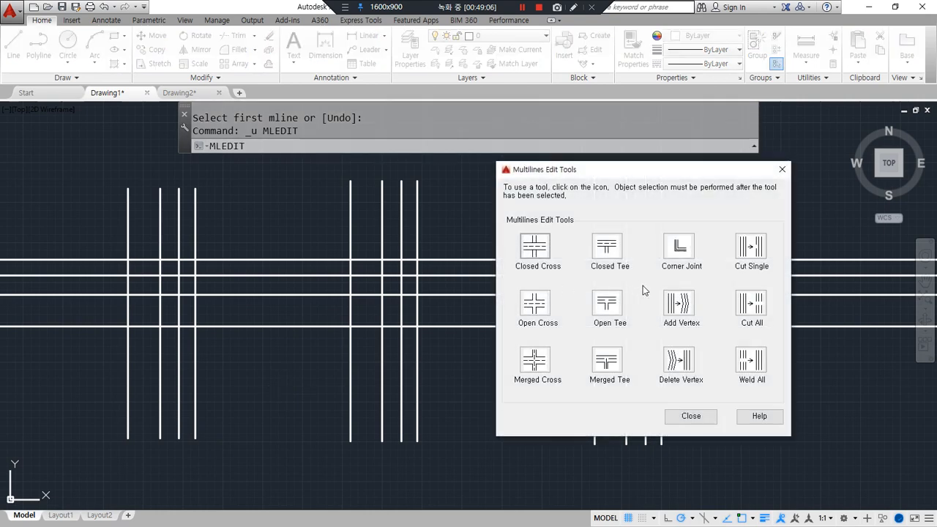
mouse_move(701, 386)
left_mouse_down()
mouse_move(670, 297)
mouse_move(701, 392)
mouse_move(706, 382)
left_mouse_up()
mouse_move(723, 211)
left_mouse_down()
mouse_move(742, 403)
mouse_move(786, 224)
left_mouse_up()
key("Escape")
left_click(752, 246)
middle_click_drag(210, 364, 213, 270)
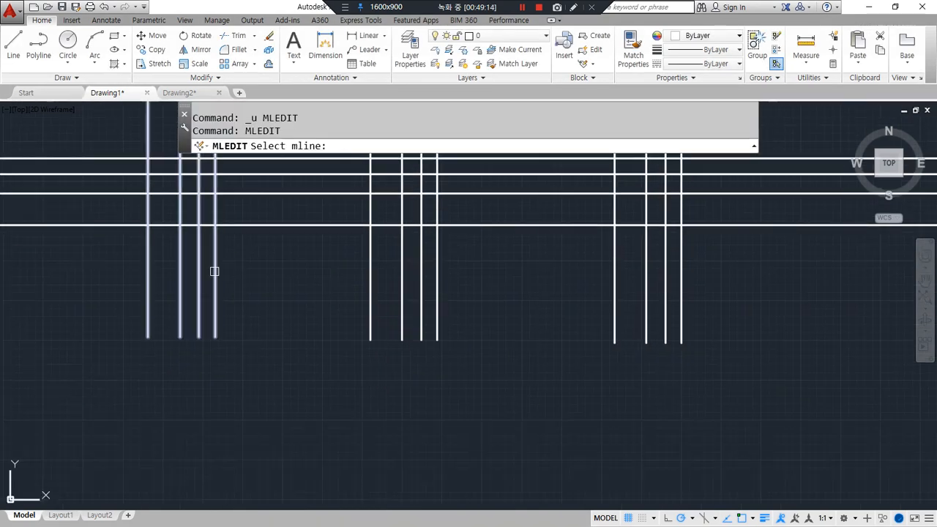
left_click(214, 270)
left_click(214, 314)
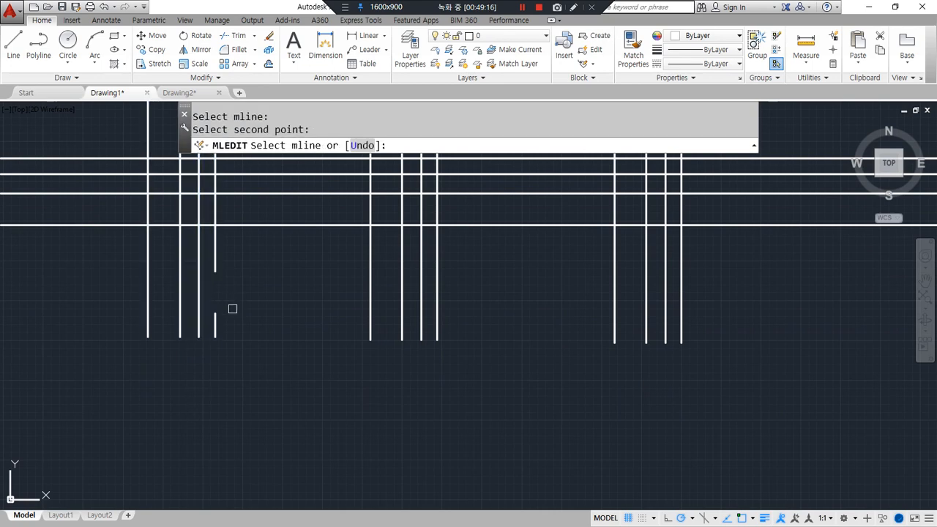
- Cut one gap in each of the horizontal multiline's four lines with Cut Single, each at a different place along its length
left_click(293, 224)
left_click(259, 221)
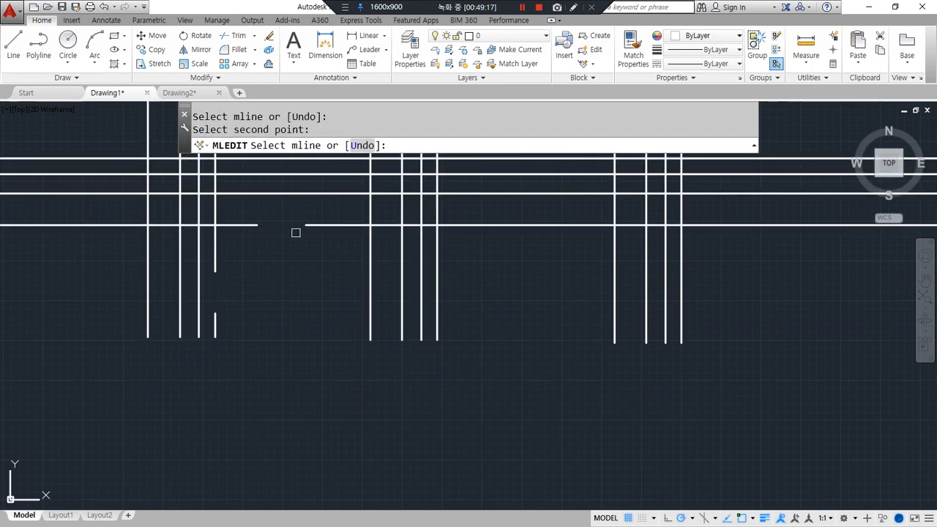
middle_click_drag(295, 232, 317, 281)
left_click(550, 239)
left_click(549, 239)
left_click(728, 223)
left_click(793, 222)
left_click(80, 208)
left_click(39, 208)
- Cut a gap below the crossing in the leftmost line of both the middle and the rightmost vertical multilines
middle_click_drag(58, 286, 139, 314)
left_click(422, 331)
left_click(422, 381)
left_click(666, 320)
left_click(666, 375)
key("Return")
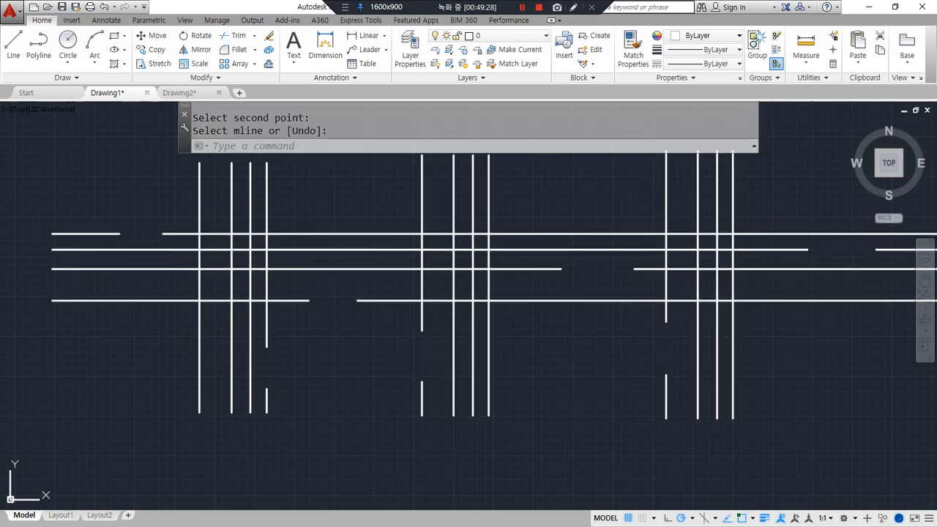
- Use Cut All to cut the horizontal multiline through all its lines between the left and middle crossings and between the middle and right ones
key("Return")
left_click(756, 312)
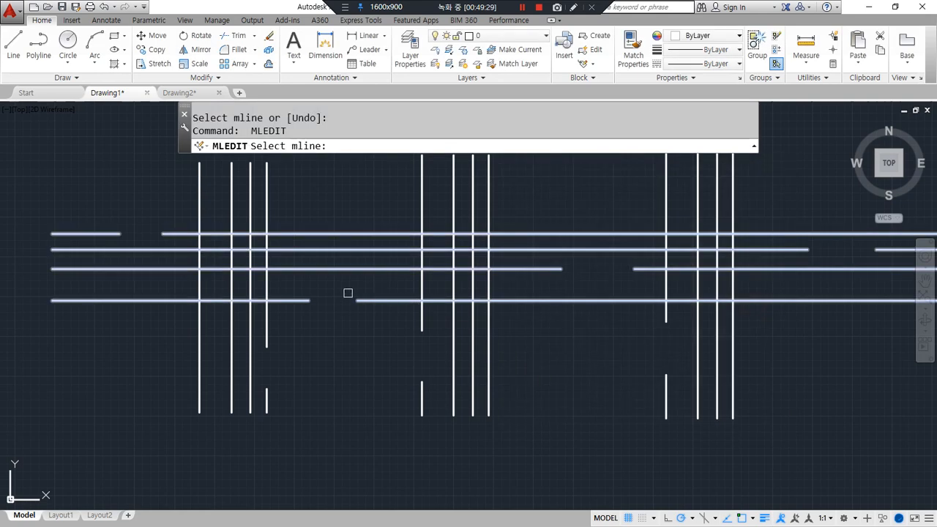
left_click(289, 273)
left_click(387, 286)
left_click(550, 263)
left_click(646, 266)
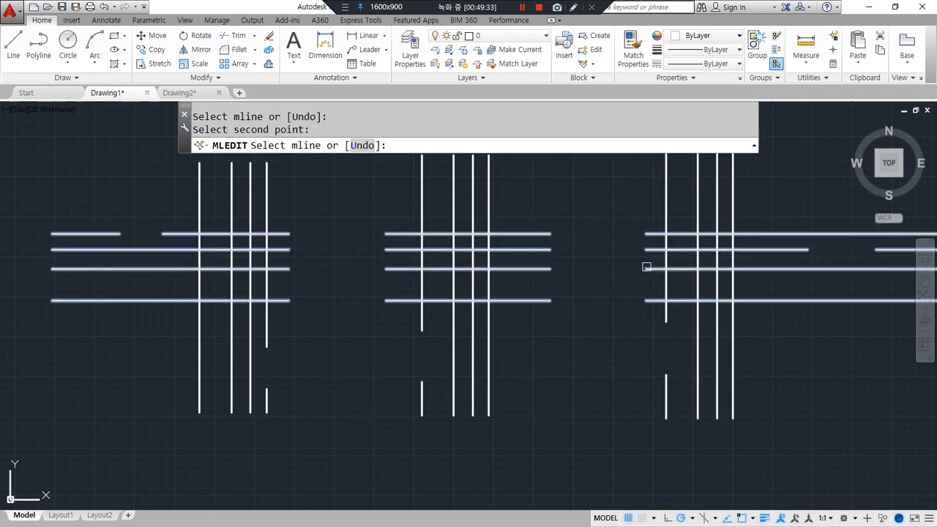
- Cut all lines of the middle vertical multiline below its crossing and reopen the multiline edit tools
left_click(423, 320)
left_click(424, 391)
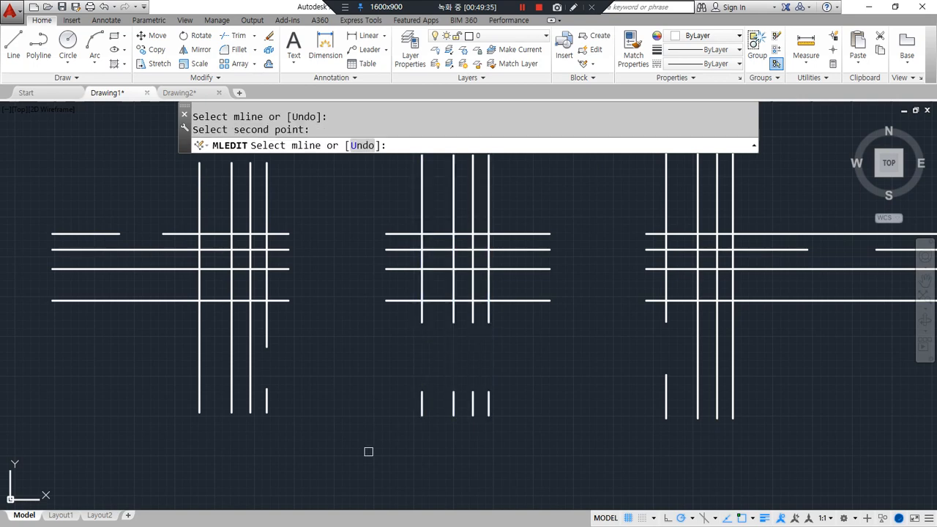
key("Return")
key("Return")
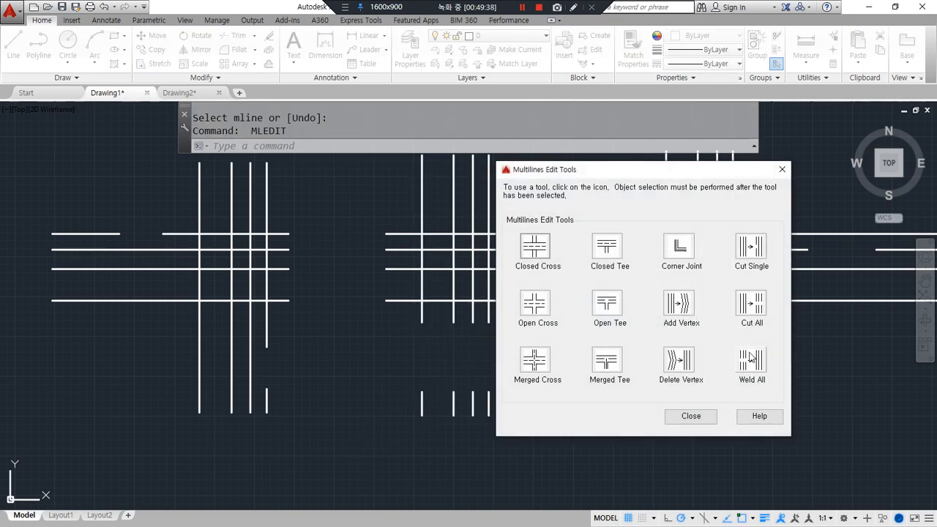
- Weld the gaps in the left and middle vertical multilines and the left horizontal one, and join the left and middle horizontal multilines
left_click(752, 358)
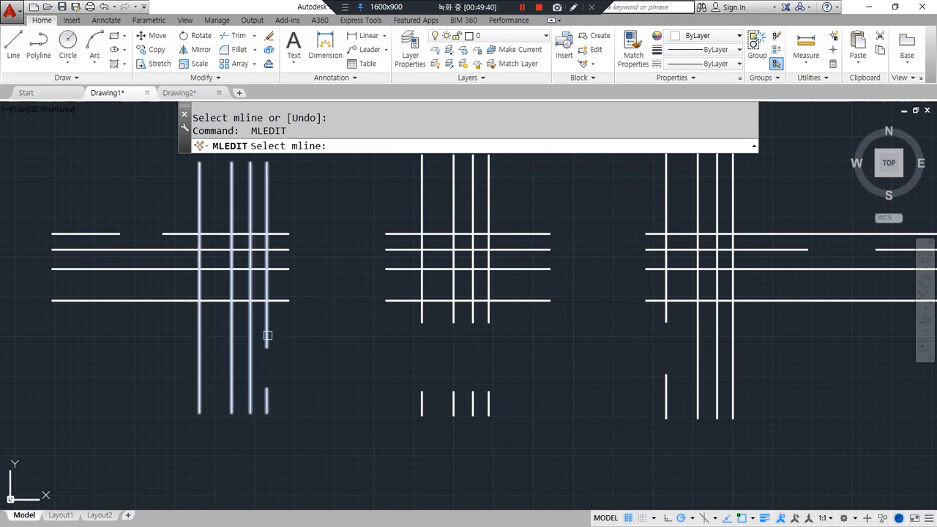
left_click(266, 391)
left_click(250, 375)
left_click(113, 234)
left_click(189, 239)
left_click(400, 300)
left_click(290, 301)
left_click(422, 310)
left_click(427, 393)
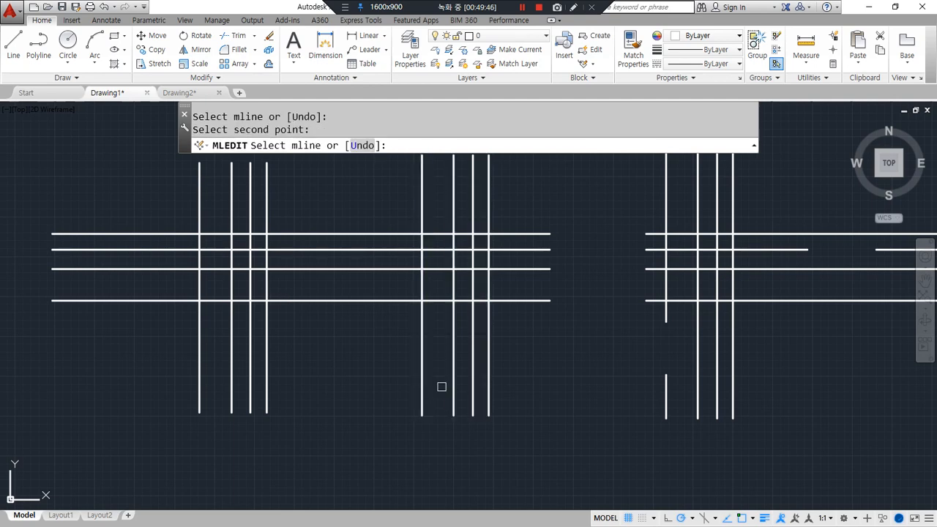
- Weld the middle and right horizontal multilines together and close the gaps in the right vertical and right horizontal multilines
left_click(532, 300)
left_click(647, 299)
left_click(667, 312)
left_click(673, 377)
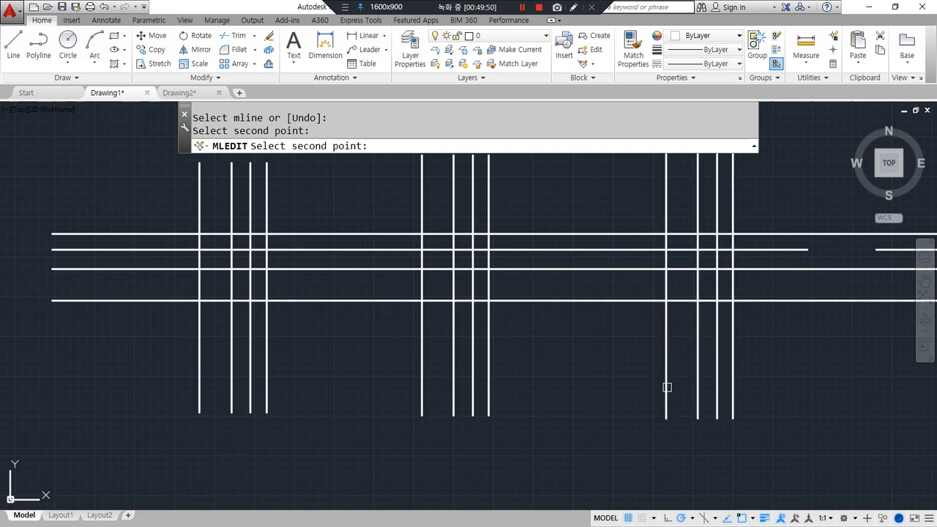
left_click(883, 250)
left_click(872, 251)
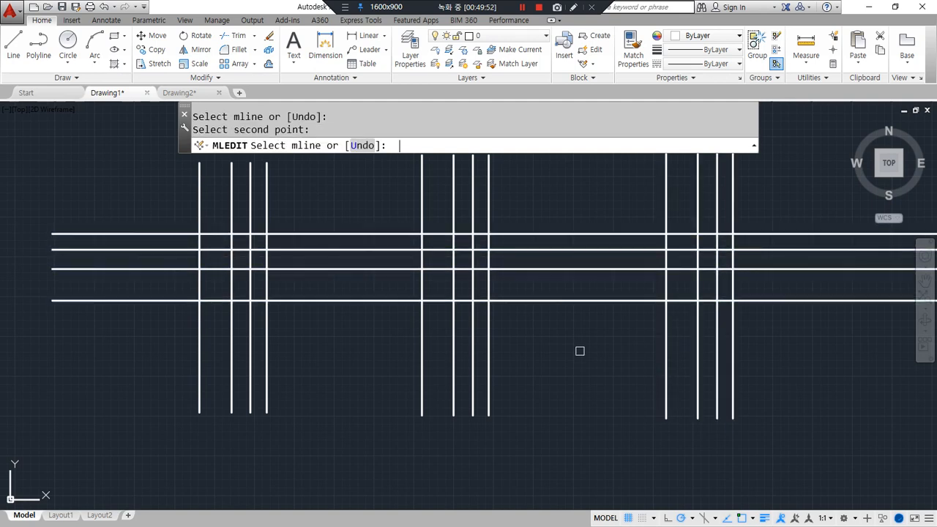
key("Return")
key("Return")
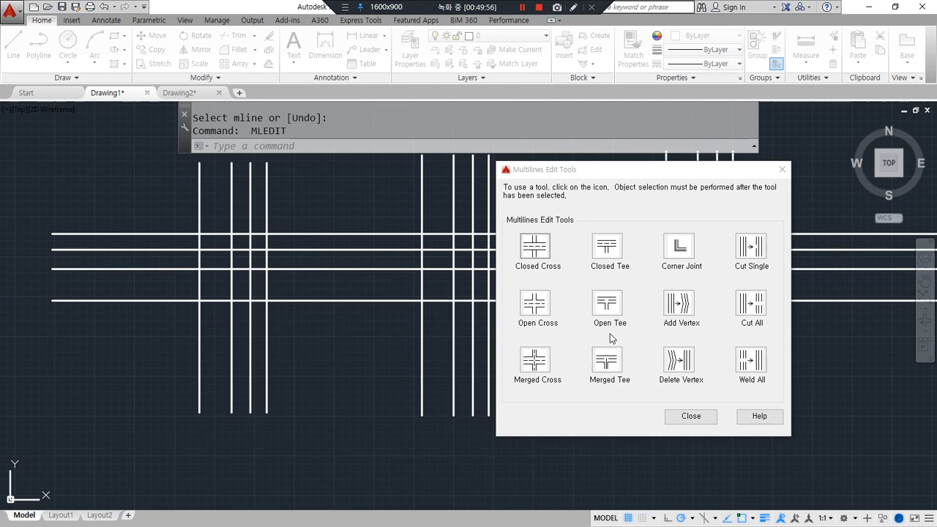
left_click(691, 416)
- Draw a bent four-segment multiline in the empty area below the crossing multilines
scroll(387, 366, "down", 2)
middle_click_drag(387, 367, 385, 325)
type("ml")
key("Return")
left_click(139, 261)
left_click(215, 349)
left_click(220, 421)
left_click(386, 503)
left_click(466, 382)
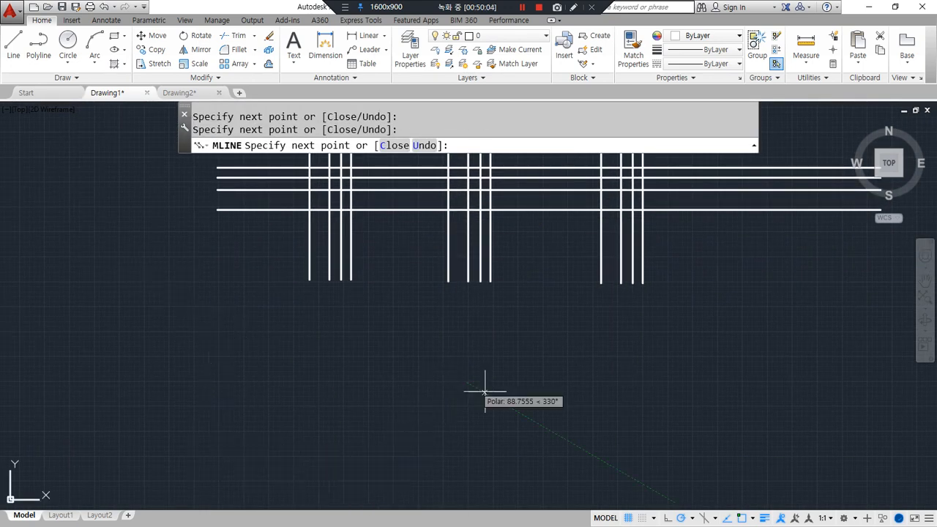
key("Return")
- Select the bent multiline and examine the vertex grips at its corners
middle_click_drag(337, 403, 353, 335)
key("ctrl+alt+d")
mouse_move(288, 297)
left_mouse_down()
mouse_move(224, 270)
mouse_move(284, 303)
left_mouse_up()
mouse_move(253, 357)
left_mouse_down()
mouse_move(240, 423)
mouse_move(256, 348)
left_mouse_up()
mouse_move(346, 359)
left_mouse_down()
mouse_move(433, 442)
mouse_move(364, 364)
left_mouse_up()
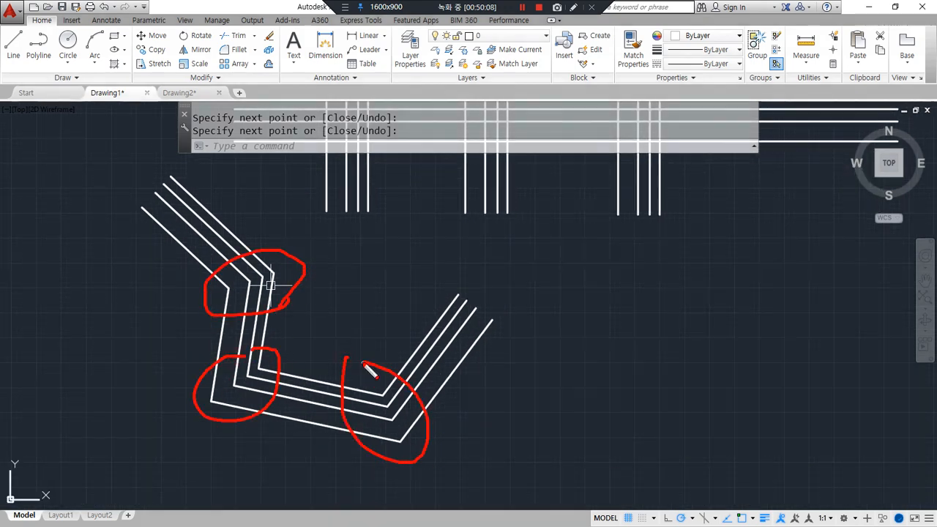
key("Escape")
left_click(409, 347)
mouse_move(415, 444)
left_mouse_down()
mouse_move(398, 447)
mouse_move(405, 452)
left_mouse_up()
left_click_drag(214, 413, 220, 408)
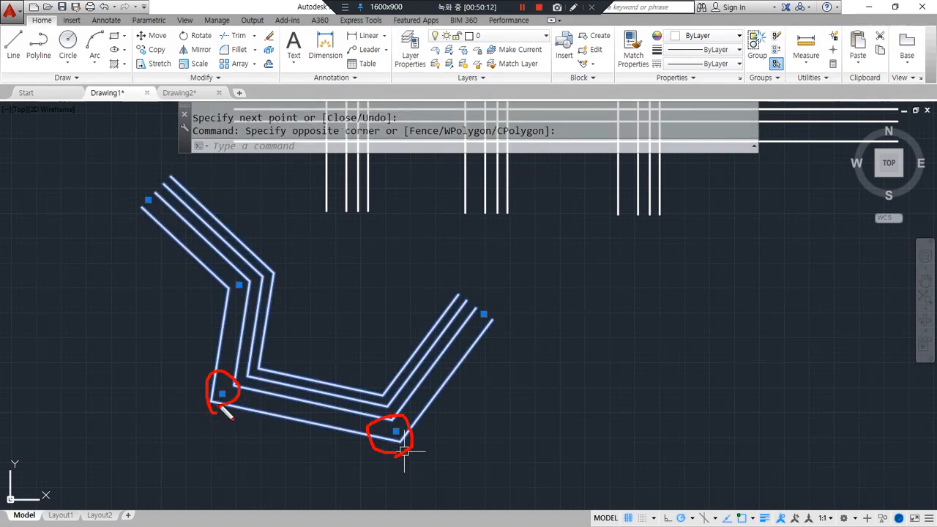
left_click_drag(241, 318, 256, 318)
- Erase the bent multiline and the group of crossing multilines above it
key("Escape")
key("Escape")
type("e")
key("Return")
scroll(427, 275, "down", 2)
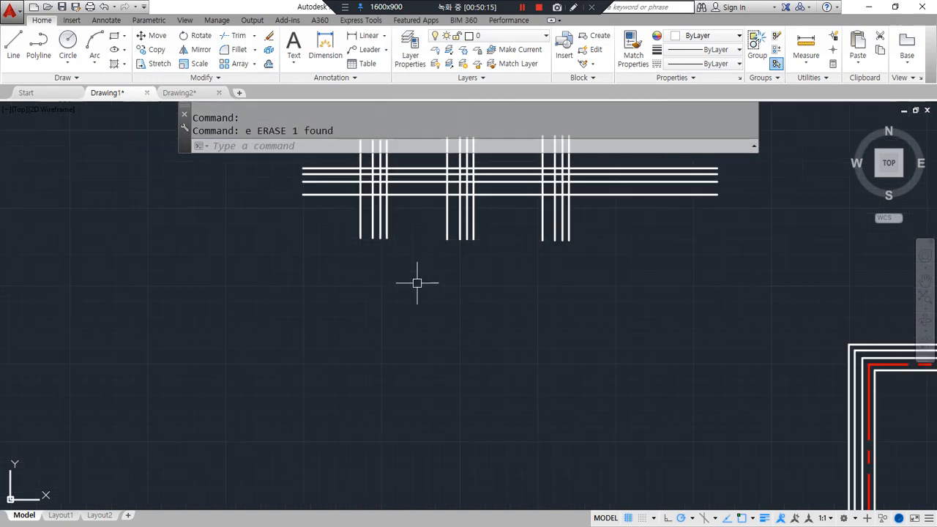
middle_click_drag(416, 279, 264, 347)
left_click(410, 345)
left_click(196, 227)
key("Return")
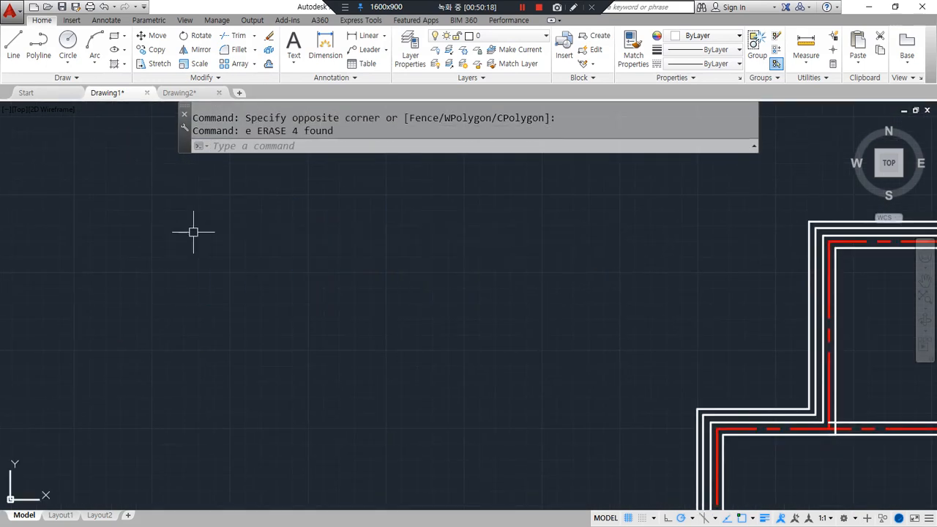
- Open the multiline style manager and select the STANDARD style
type("mlst")
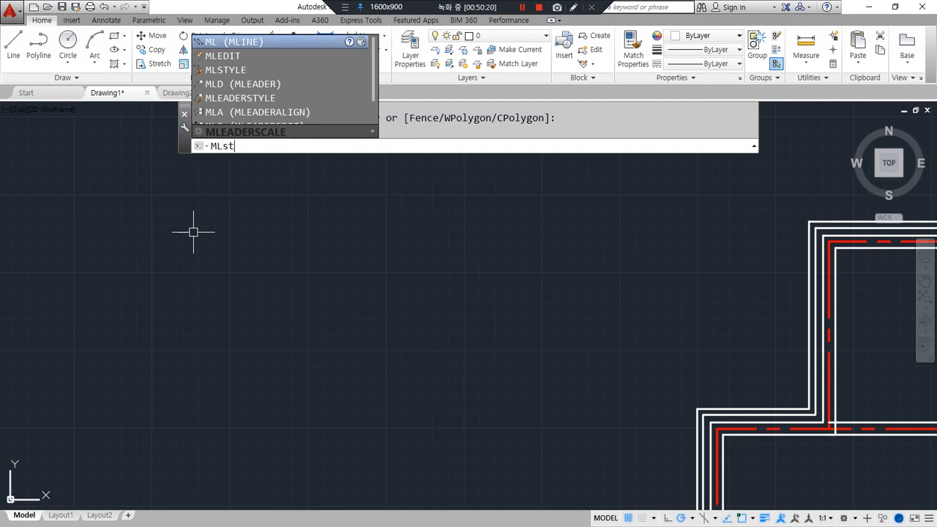
type("yle")
key("Return")
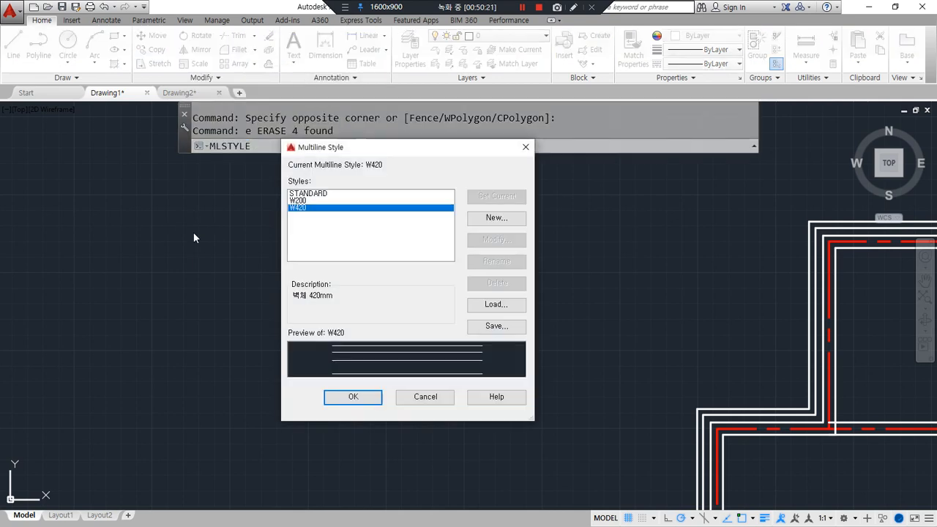
left_click(308, 202)
left_click(317, 193)
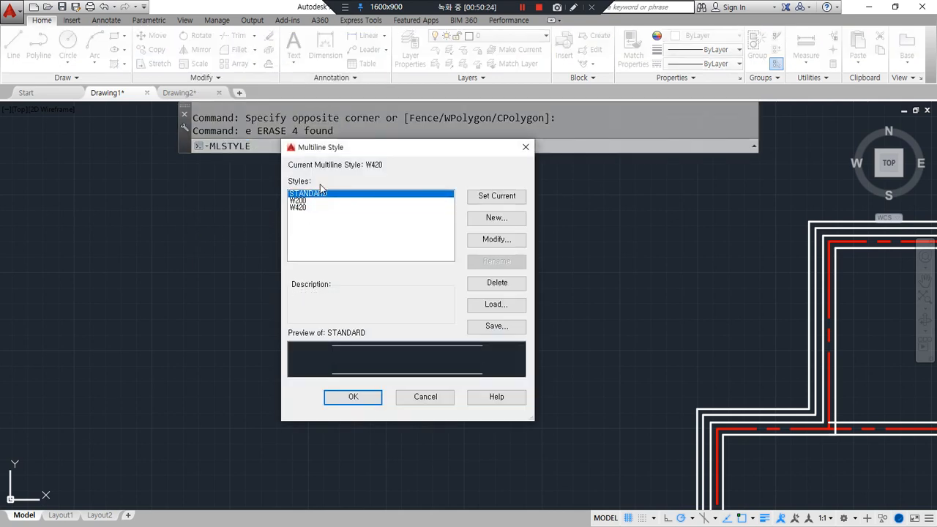
left_click(496, 240)
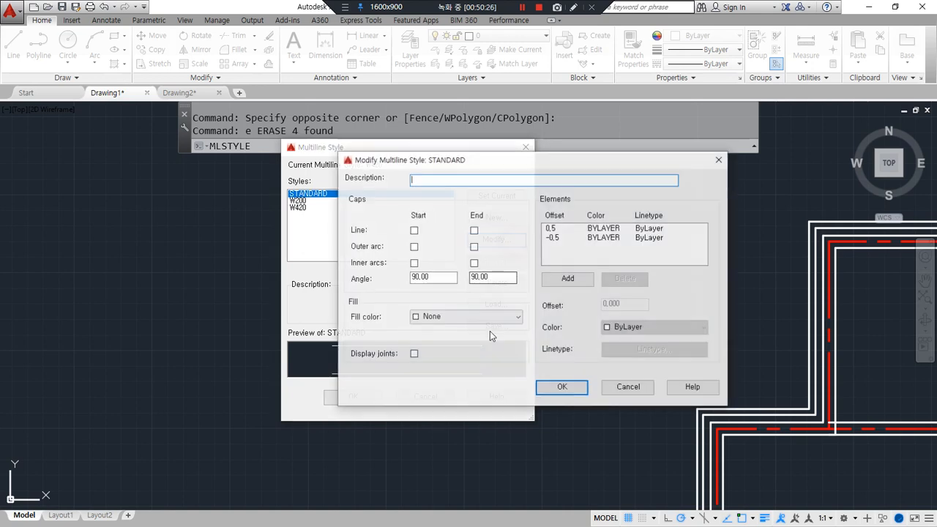
left_click_drag(515, 159, 424, 155)
left_click_drag(439, 195, 439, 421)
mouse_move(452, 322)
left_mouse_down()
mouse_move(562, 322)
mouse_move(454, 344)
left_mouse_up()
mouse_move(326, 388)
left_mouse_down()
mouse_move(281, 374)
mouse_move(450, 287)
mouse_move(297, 373)
left_mouse_up()
key("Escape")
left_click(355, 155)
left_click_drag(360, 159, 518, 165)
key("Escape")
- Open the STANDARD multiline style for modification, arranging the dialogs side by side so the style preview can be seen
left_click_drag(323, 144, 123, 155)
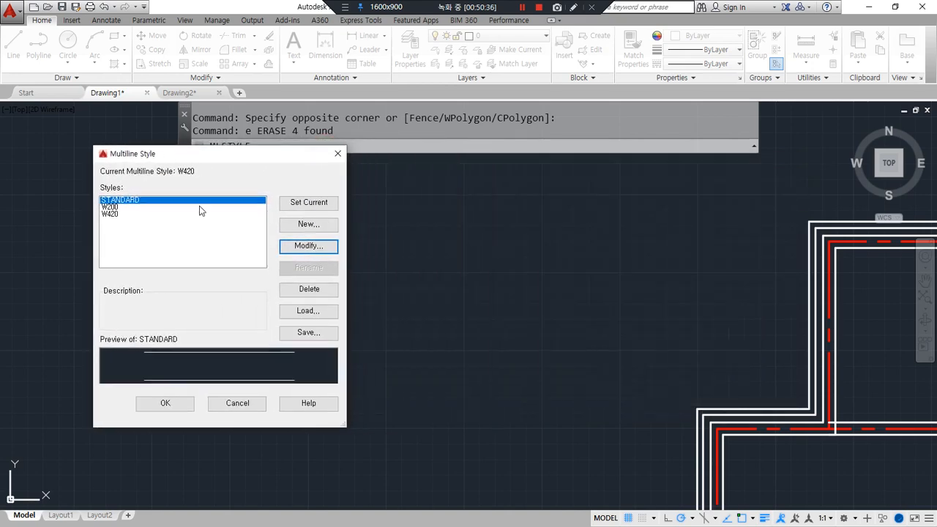
left_click(309, 245)
left_click_drag(470, 167, 417, 184)
left_click_drag(375, 212, 386, 240)
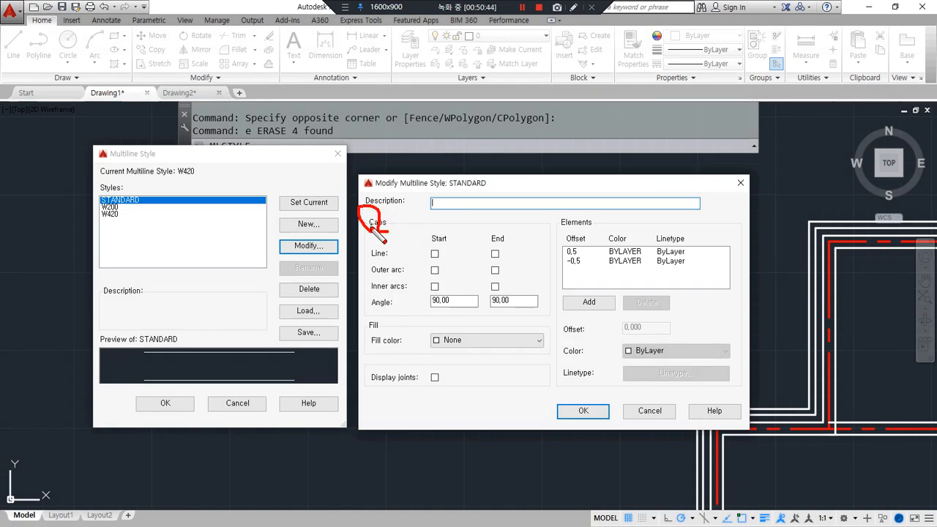
left_click_drag(301, 354, 299, 382)
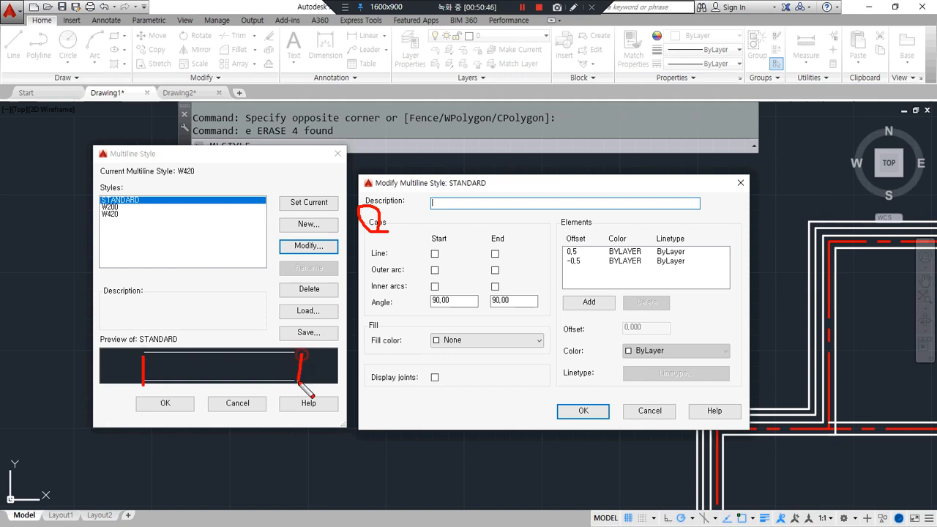
key("Escape")
- Try straight line caps at the start and end of the STANDARD style, then clear them
left_click(496, 254)
left_click_drag(296, 387, 293, 388)
left_click_drag(155, 334, 173, 387)
key("Escape")
left_click(435, 254)
left_click(496, 254)
- Try outer arc and inner arc caps at the start and end of the style, then clear them
left_click(496, 270)
left_click(435, 270)
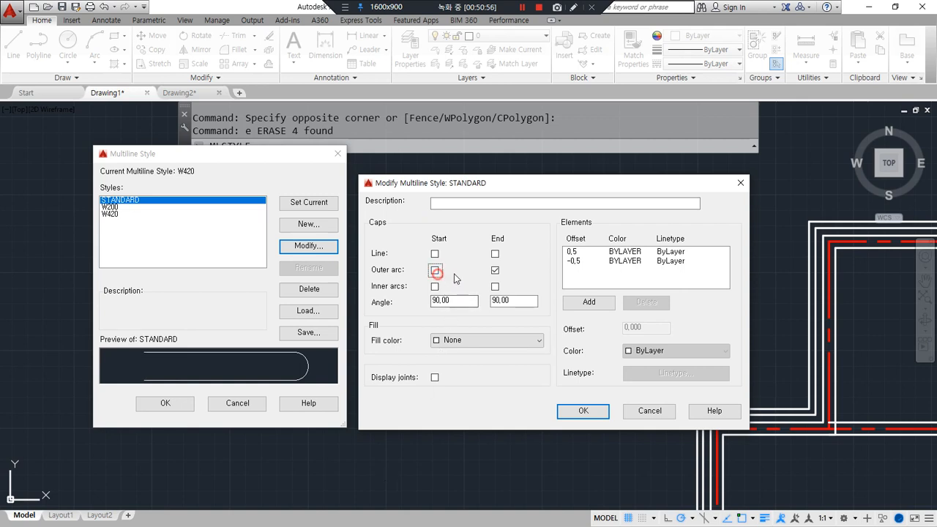
left_click(496, 271)
left_click(494, 288)
left_click(435, 287)
left_click(435, 286)
- Add two elements to the STANDARD style, setting the -0.5 element's offset to -2 and one new element's offset to 2
left_click(606, 301)
key("Down")
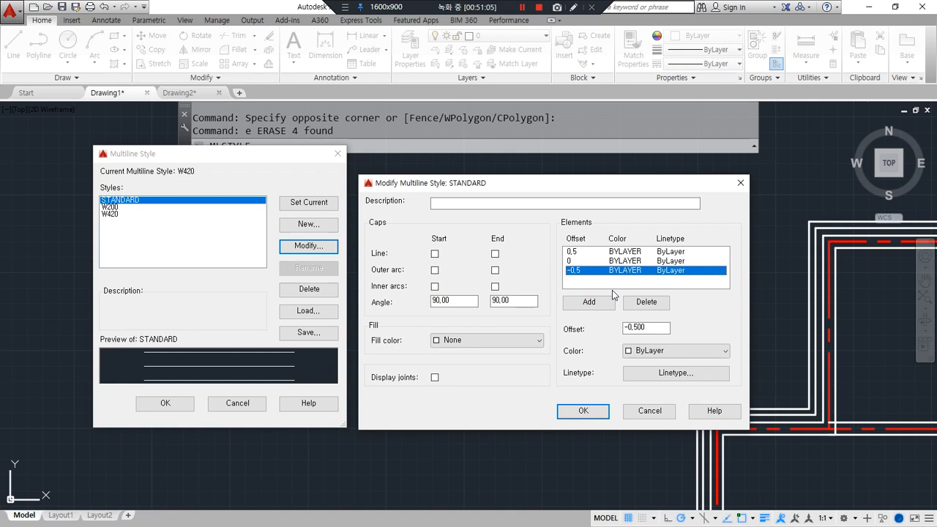
double_click(656, 327)
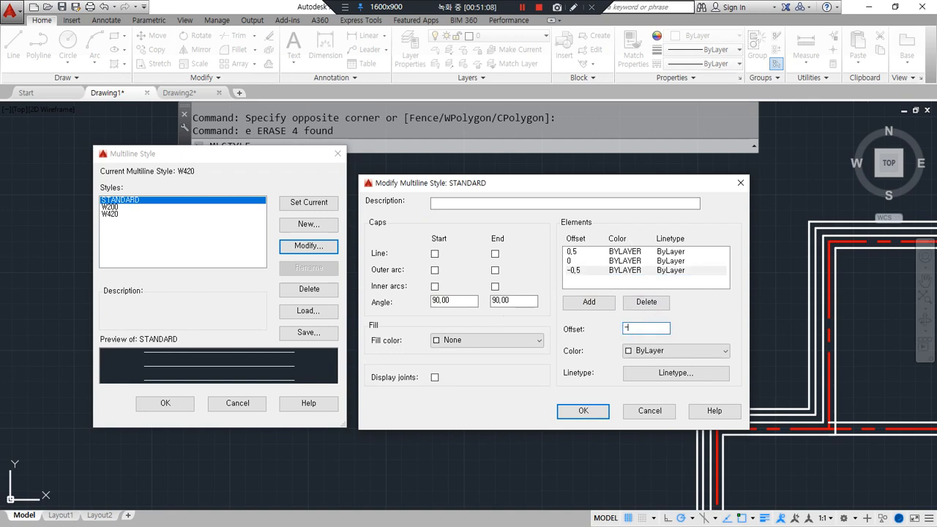
left_click(565, 302)
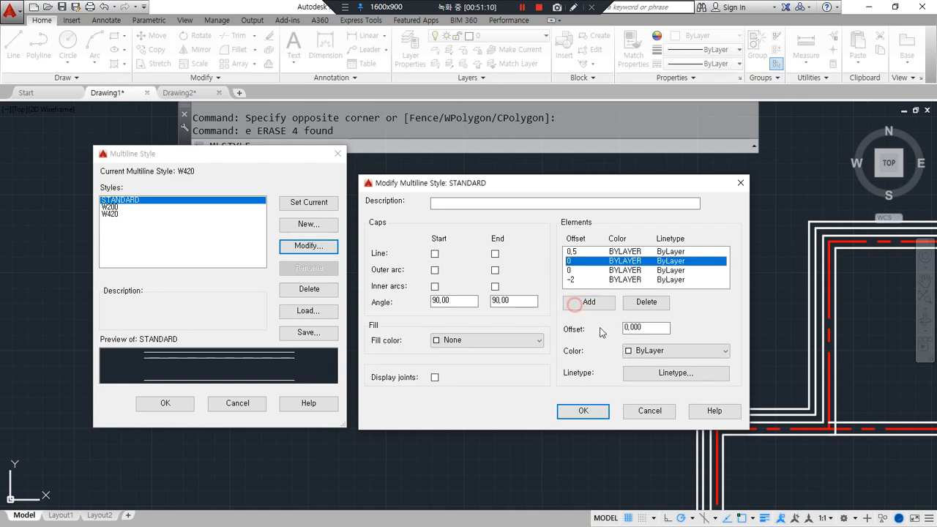
type("2")
key("Return")
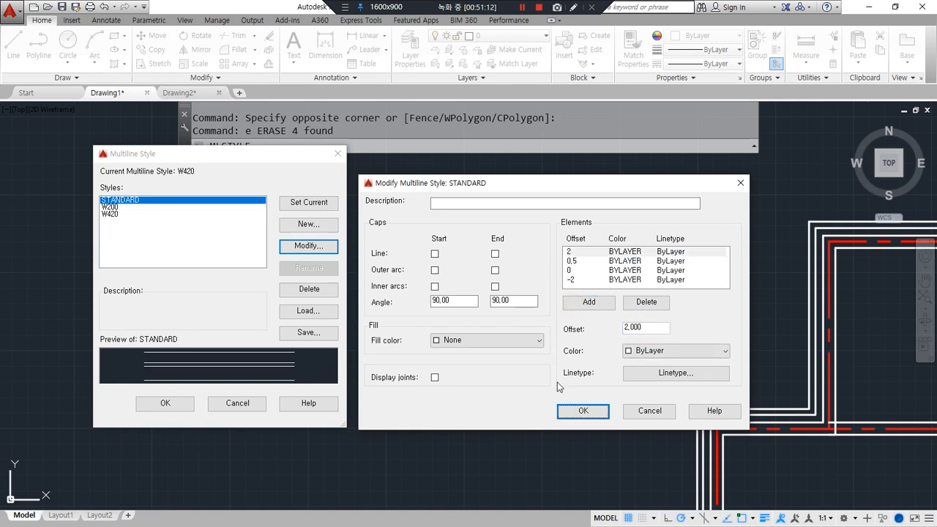
- Enable inner arc caps at the start and end, and set the 0.5 element's offset to 3
left_click(435, 286)
left_click(496, 286)
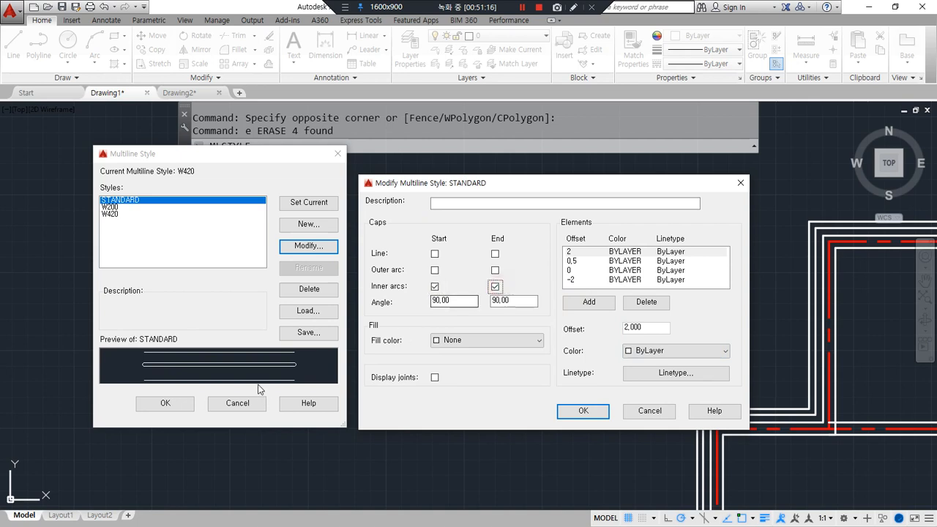
left_click(592, 261)
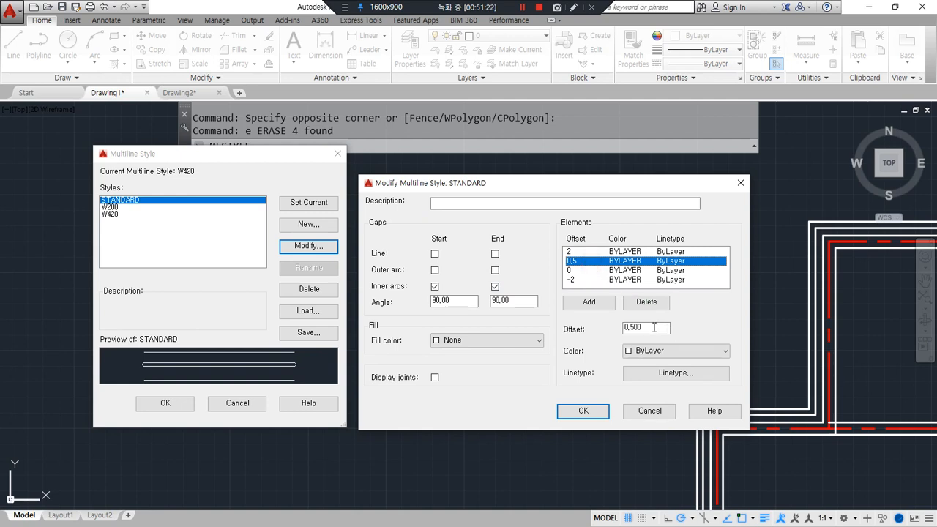
double_click(654, 327)
type("3")
key("Tab")
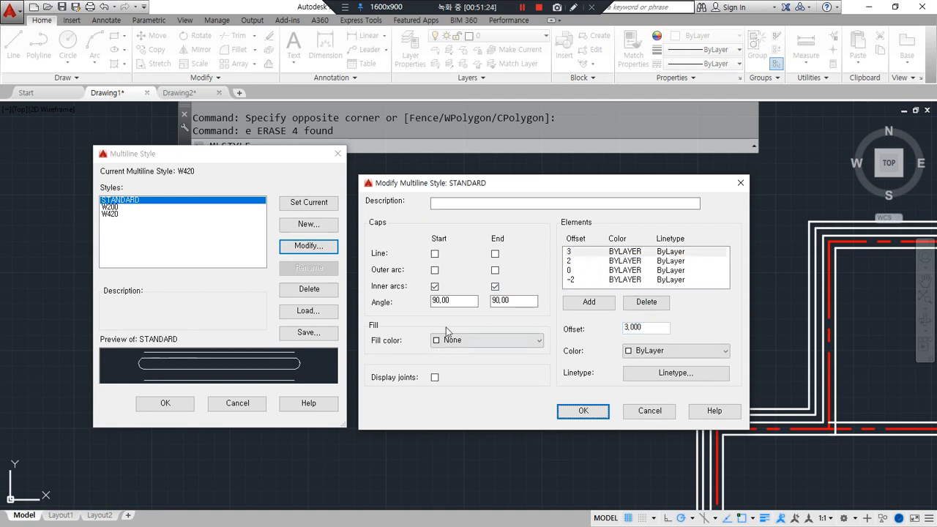
- Set the 0 element's offset to -3 and enable outer arc caps at the start and end
left_click(583, 271)
double_click(651, 328)
type("-3")
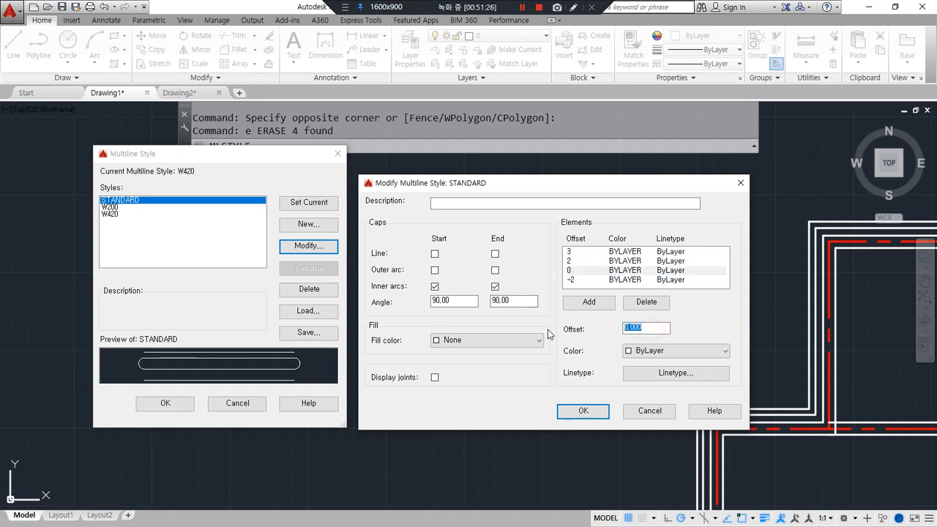
key("Tab")
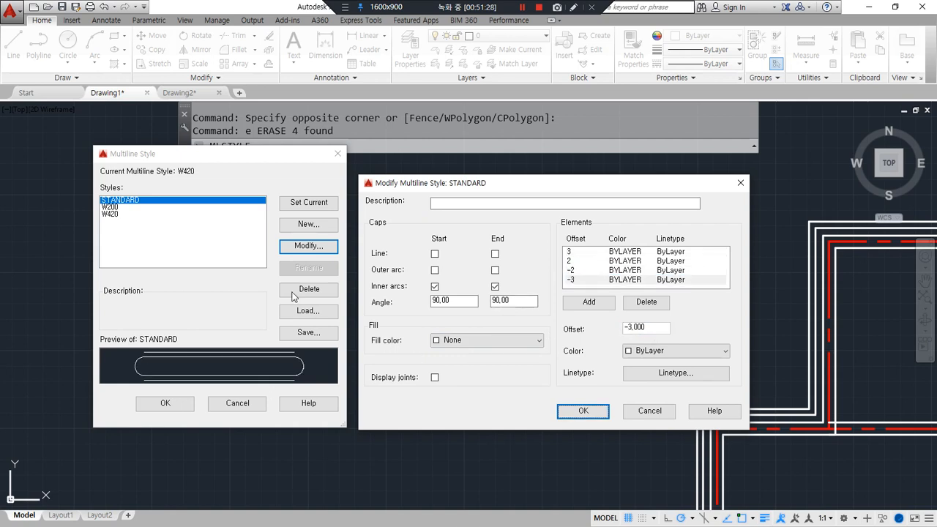
left_click(435, 270)
left_click(495, 270)
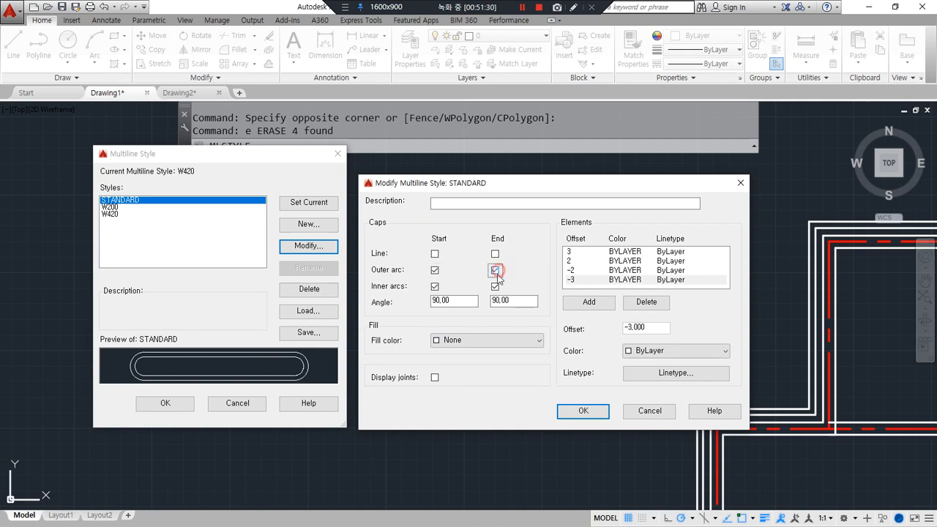
- Clear the outer and inner arc caps at both ends, set the fill color to Red, and accept the style changes
left_click(434, 270)
left_click(495, 270)
left_click(495, 287)
left_click(472, 344)
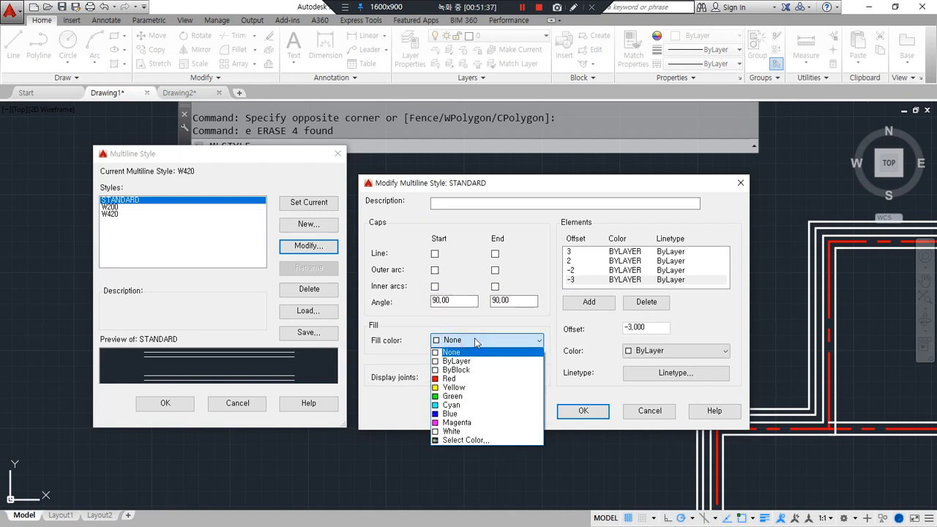
left_click(472, 379)
left_click(583, 411)
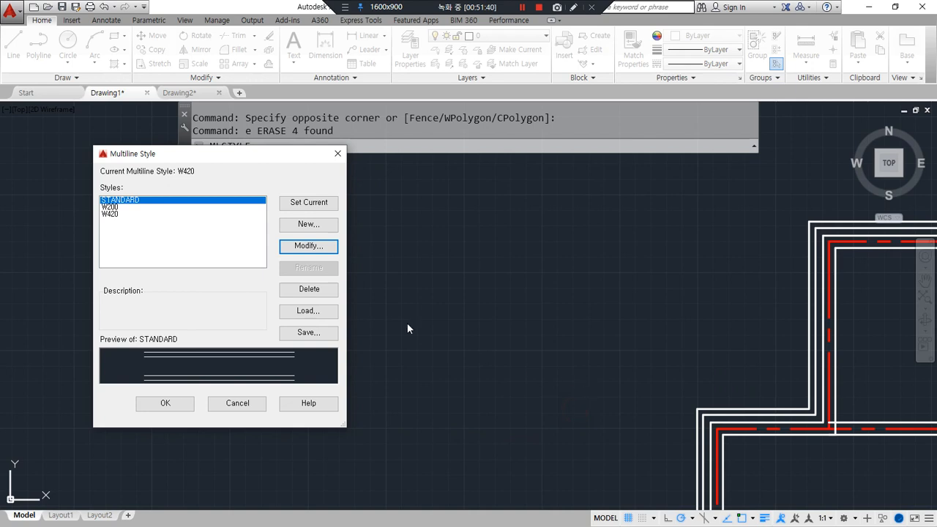
- Make STANDARD the current multiline style and draw a three-segment multiline that folds back, with a last segment about 13 units long
left_click(319, 209)
left_click(165, 403)
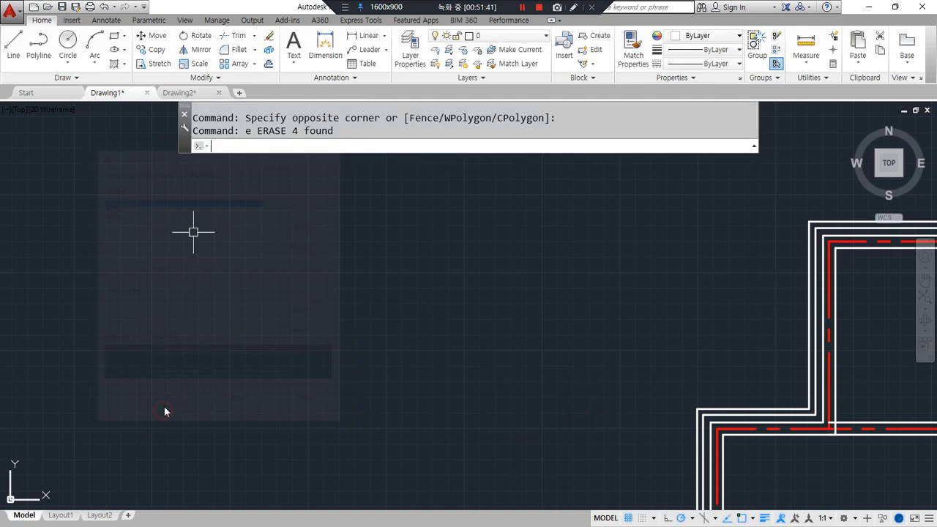
type("ml")
key("Return")
left_click(105, 270)
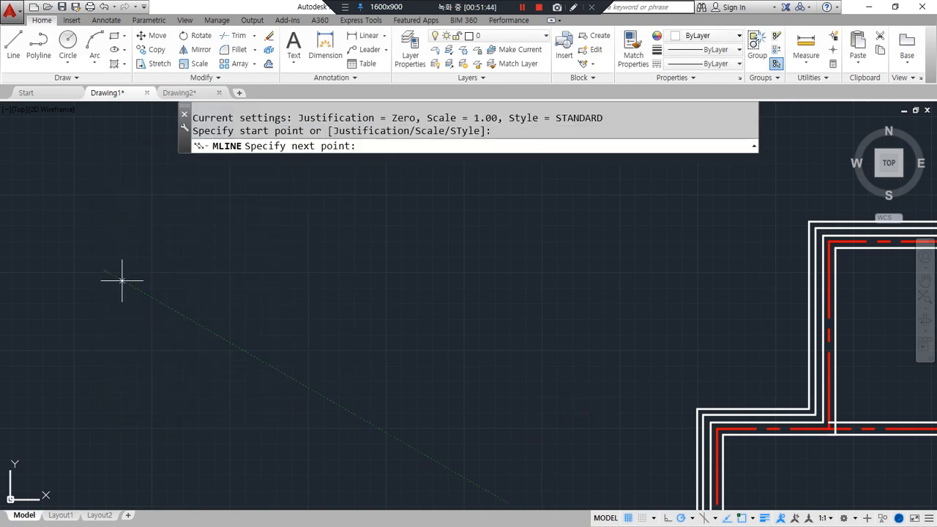
scroll(128, 265, "up", 4)
scroll(82, 272, "up", 1)
middle_click_drag(59, 290, 322, 289)
scroll(270, 290, "up", 6)
middle_click_drag(689, 281, 295, 309)
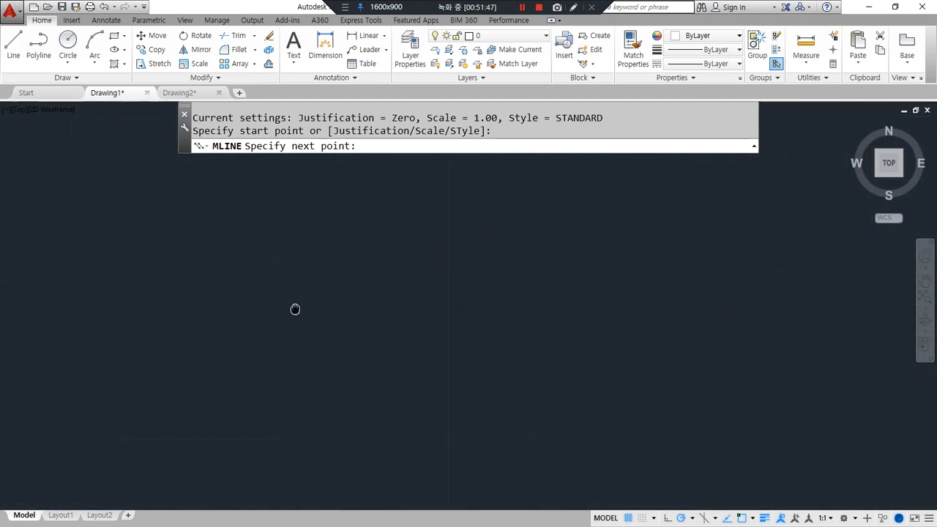
left_click(666, 290)
left_click(685, 433)
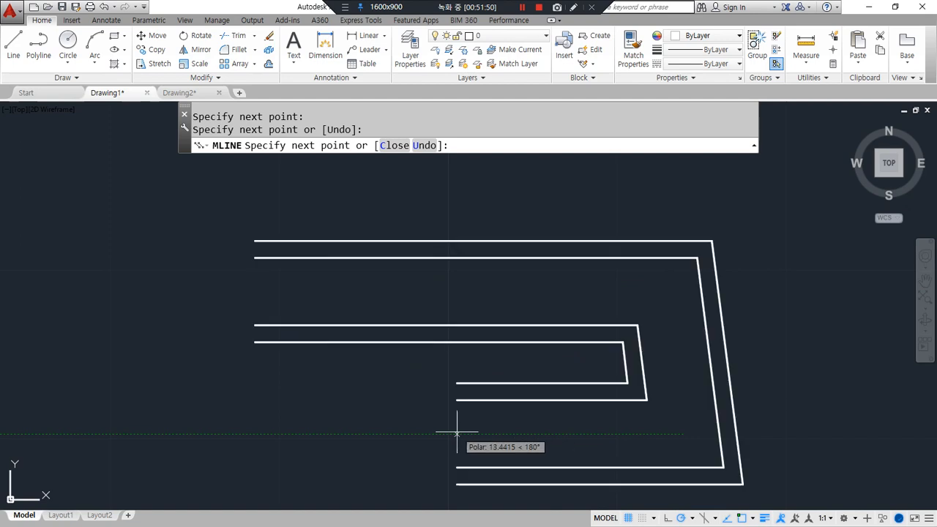
left_click(454, 432)
key("Return")
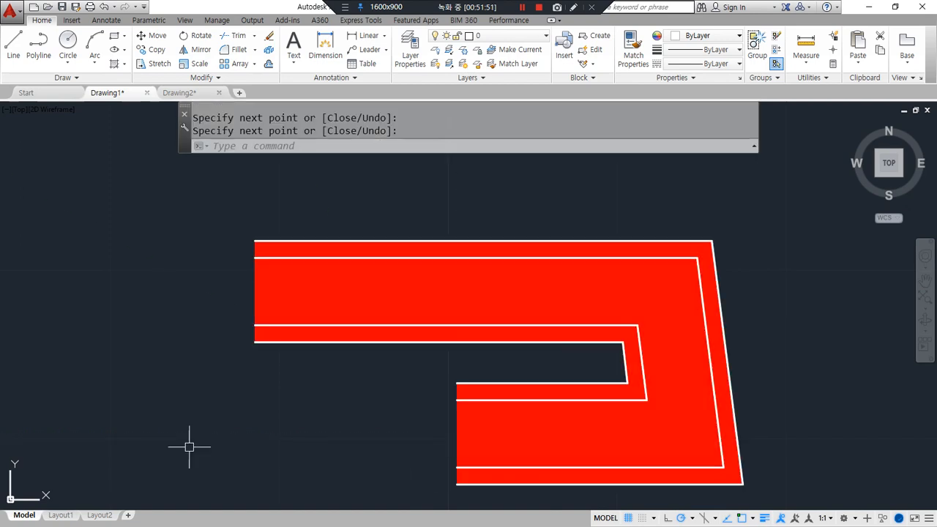
- Erase the red-filled multiline
left_click(408, 425)
left_click(274, 243)
type("e")
key("Return")
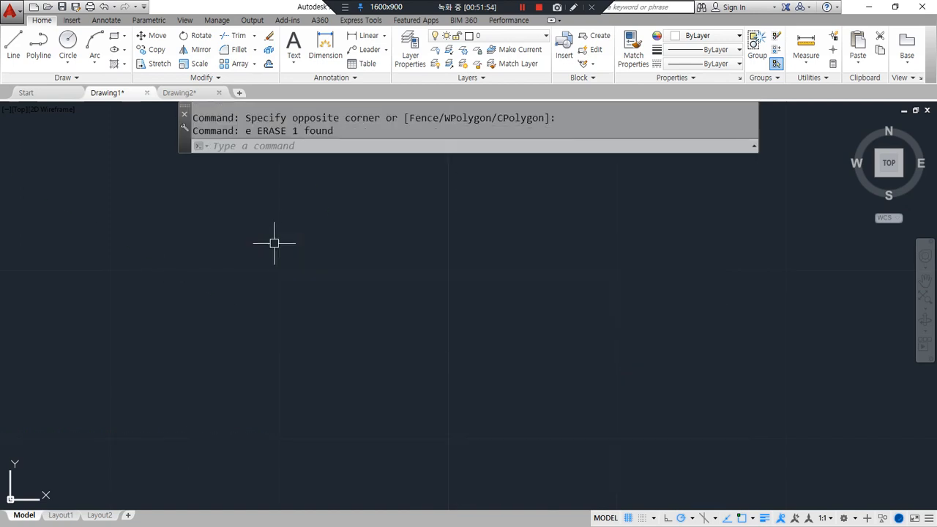
- Modify the STANDARD multiline style to use no fill color and display joints, and accept the style changes
type("mlst")
key("Return")
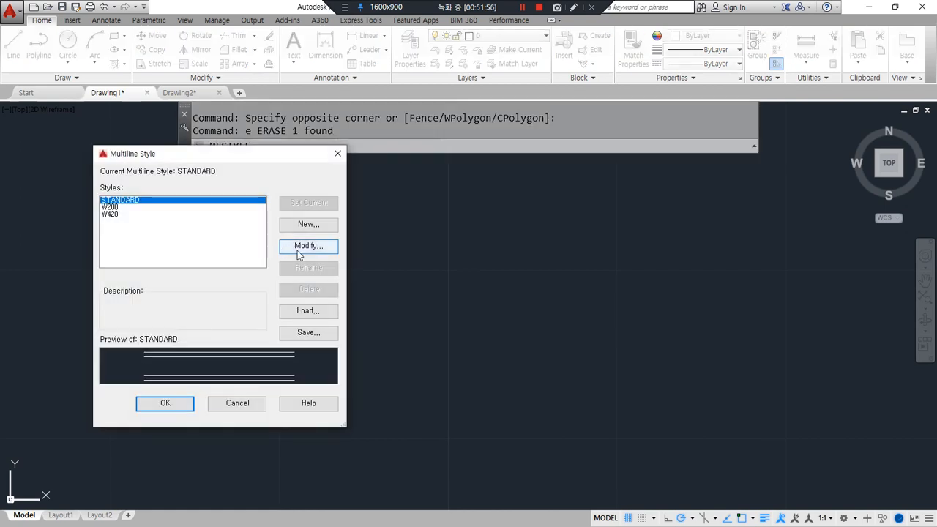
left_click(298, 252)
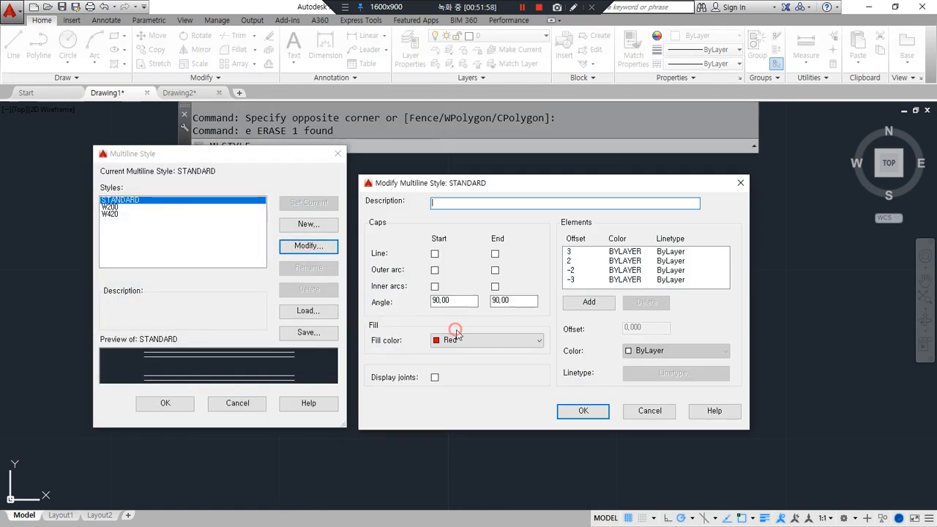
left_click(455, 334)
left_click(449, 351)
left_click_drag(448, 396, 370, 394)
left_click(435, 377)
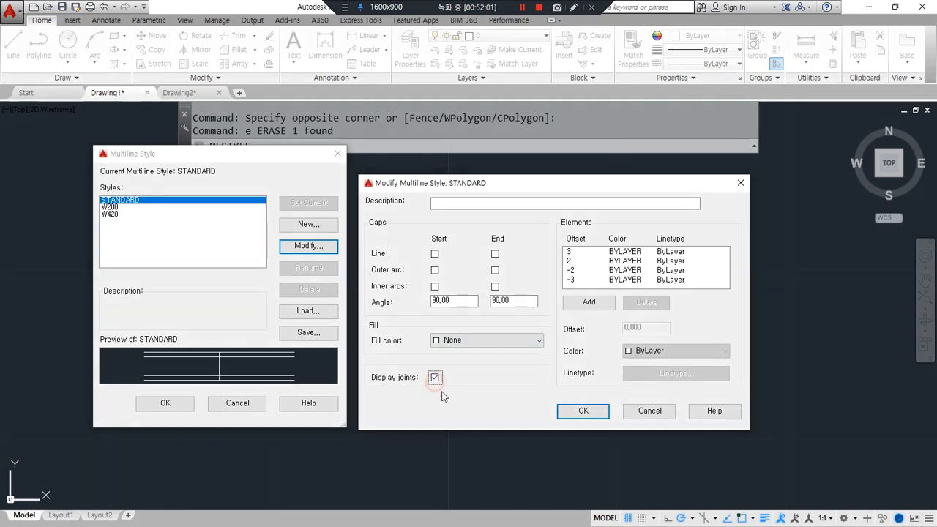
left_click(579, 412)
left_click(183, 407)
- Draw two connected line segments, a long diagonal followed by a short one
type("l")
key("Return")
left_click(90, 222)
scroll(167, 341, "up", 3)
scroll(80, 244, "down", 5)
middle_click_drag(35, 326, 403, 270)
scroll(330, 312, "up", 8)
scroll(473, 233, "up", 3)
scroll(378, 224, "up", 6)
middle_click_drag(498, 227, 240, 385)
scroll(310, 369, "down", 9)
scroll(376, 400, "down", 5)
scroll(387, 401, "up", 5)
scroll(284, 383, "up", 2)
left_click(348, 415)
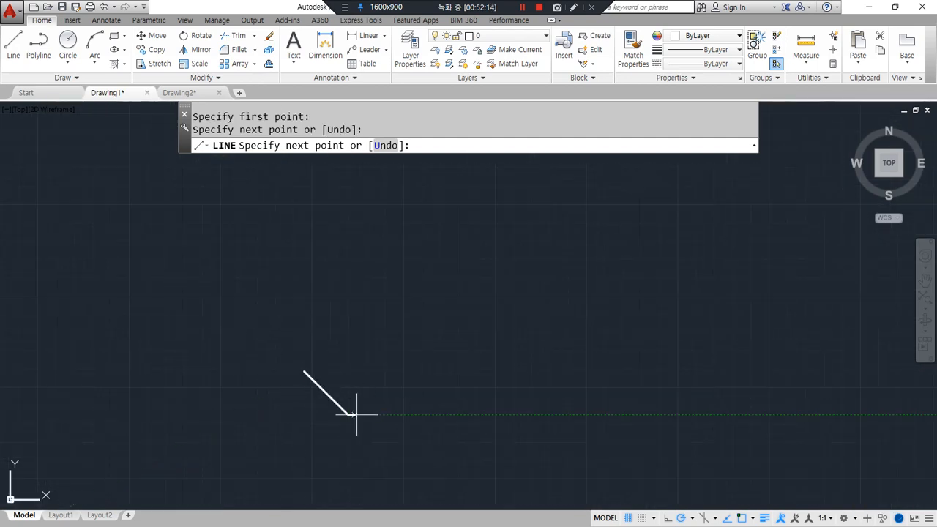
left_click(348, 368)
key("Return")
- Erase the short second line segment at the end of the diagonal
scroll(329, 398, "up", 10)
left_click(290, 370)
left_click(252, 342)
type("e")
key("Return")
- Review the STANDARD multiline style's fill and joint settings, leaving them as they are
type("mlstyle")
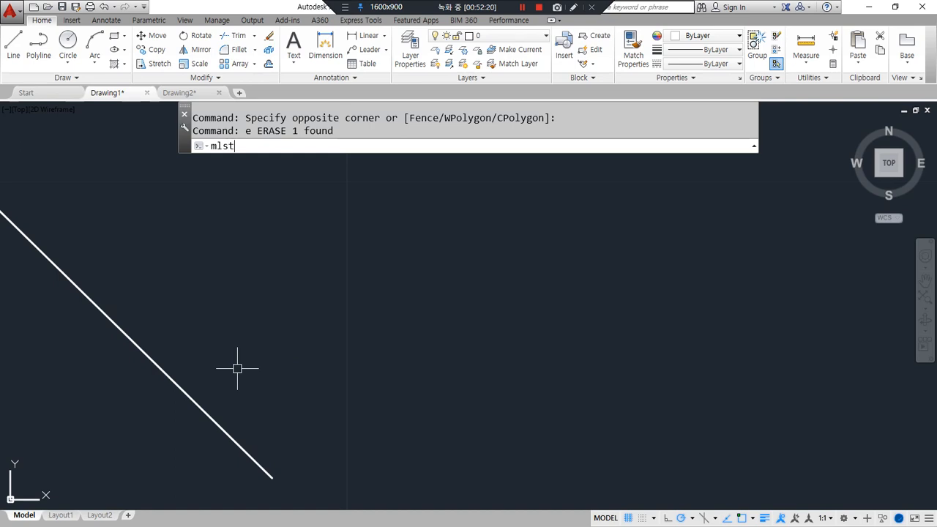
key("Return")
left_click(333, 247)
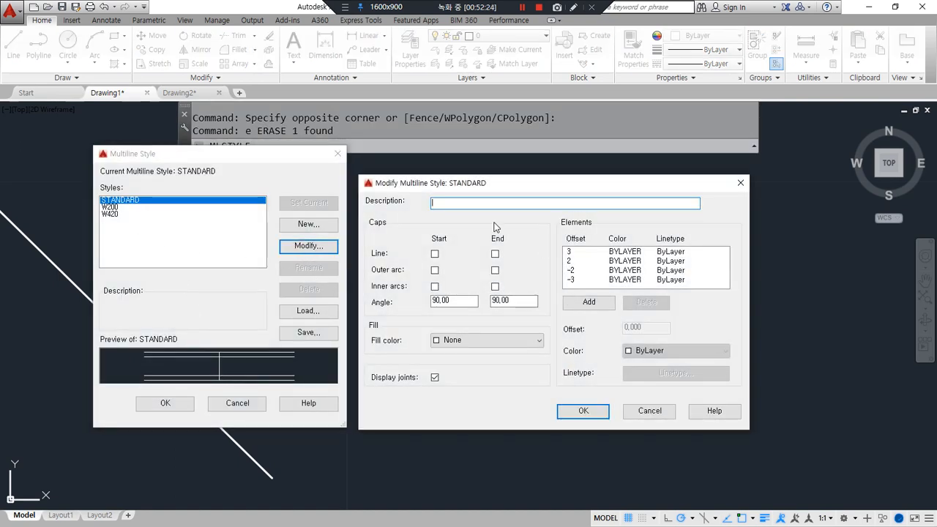
key("Escape")
left_click(163, 409)
- Erase the remaining diagonal line
left_click(235, 419)
left_click(203, 437)
type("e")
key("Return")
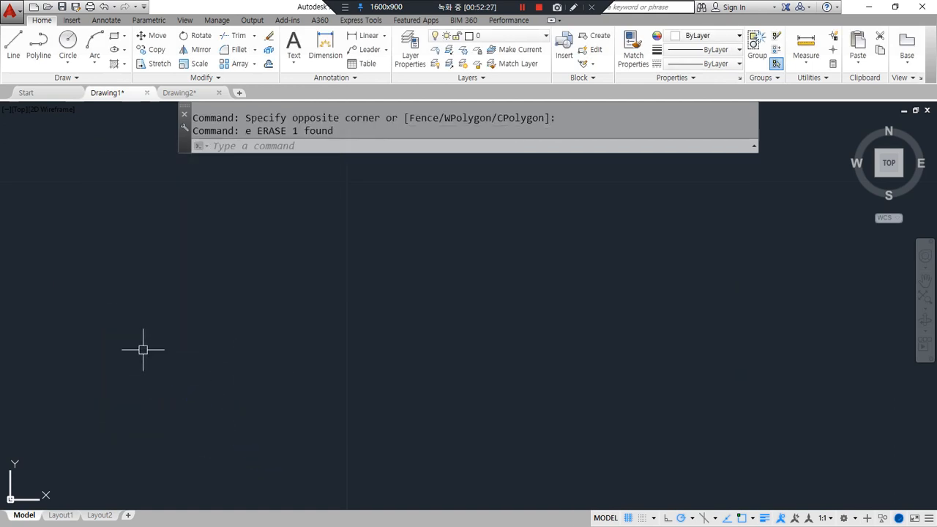
- Draw a 10 by 10 rectangle in the empty drawing area
type("rec")
key("Return")
left_click(180, 345)
type("@10,10")
key("Return")
- Draw a five-segment zigzag multiline in the STANDARD style, starting inside the square and running to the right
scroll(218, 347, "down", 2)
middle_click_drag(310, 272, 221, 438)
type("ml")
key("Return")
left_click(216, 261)
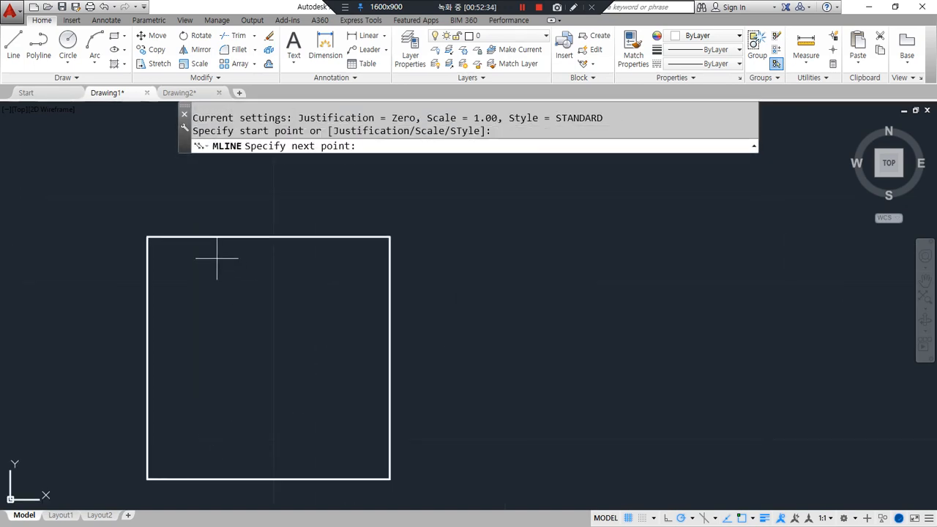
scroll(188, 355, "down", 2)
middle_click_drag(270, 351, 178, 326)
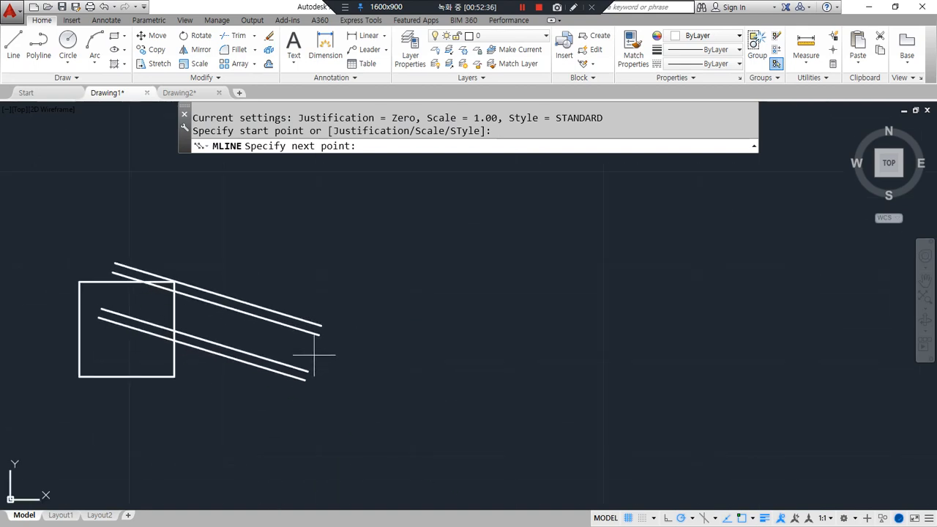
left_click(321, 386)
left_click(462, 318)
left_click(491, 198)
left_click(659, 246)
left_click(617, 407)
key("Return")
mouse_move(700, 256)
left_mouse_down()
mouse_move(597, 294)
mouse_move(659, 290)
left_mouse_up()
mouse_move(547, 269)
left_mouse_down()
mouse_move(516, 166)
mouse_move(533, 249)
left_mouse_up()
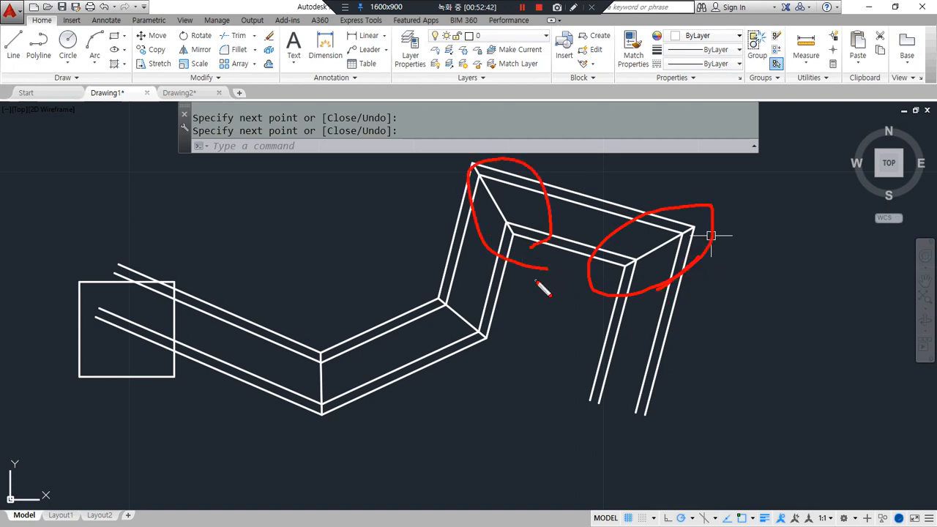
mouse_move(460, 361)
left_mouse_down()
mouse_move(494, 321)
mouse_move(451, 411)
left_mouse_up()
left_click_drag(337, 426, 331, 404)
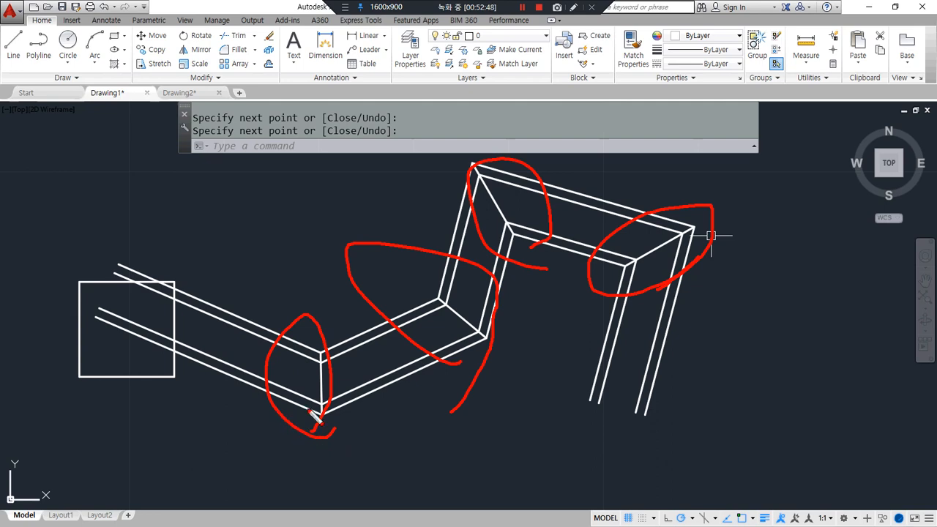
key("Delete")
left_click_drag(336, 433, 346, 430)
mouse_move(523, 342)
left_mouse_down()
mouse_move(410, 291)
mouse_move(502, 337)
left_mouse_up()
left_click_drag(532, 263, 521, 249)
mouse_move(702, 269)
left_mouse_down()
mouse_move(623, 238)
mouse_move(674, 311)
left_mouse_up()
key("Delete")
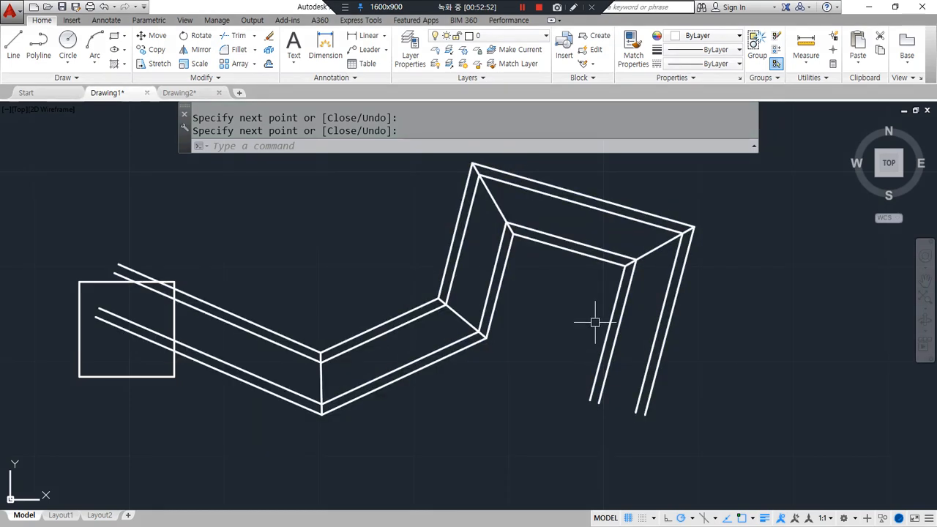
- Use Add Vertex to insert one vertex in each of the multiline's first three segments
type("mled")
key("Return")
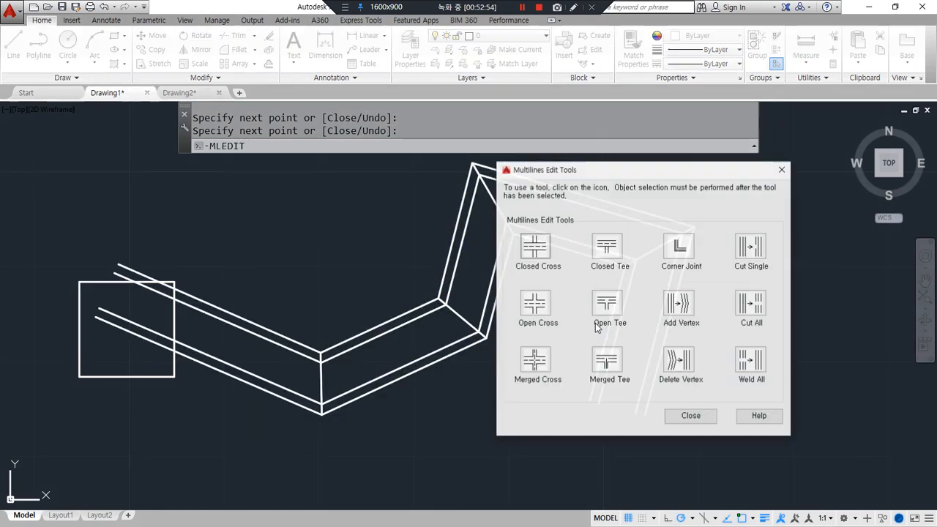
left_click(680, 304)
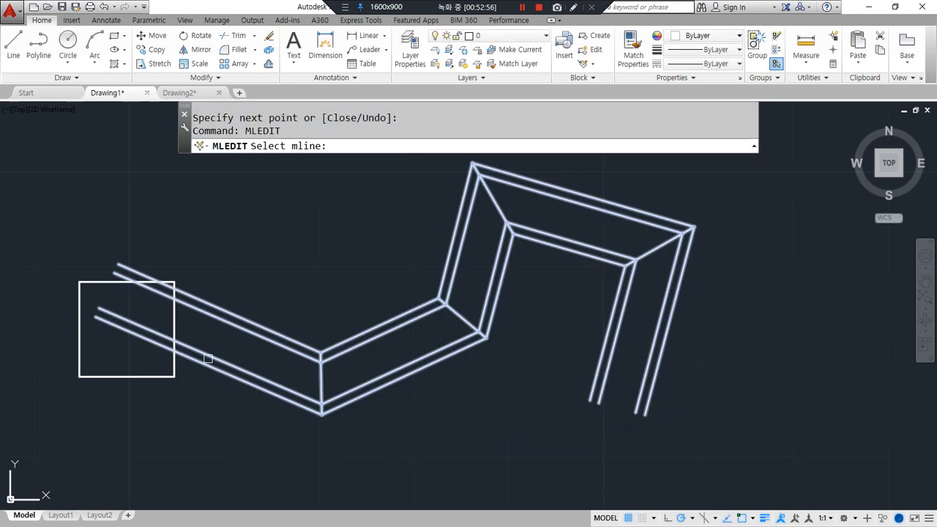
left_click(209, 359)
left_click(396, 376)
left_click(505, 279)
key("Return")
- Stretch the three added vertices and the multiline's original first corner to new positions to reshape it
left_click(501, 282)
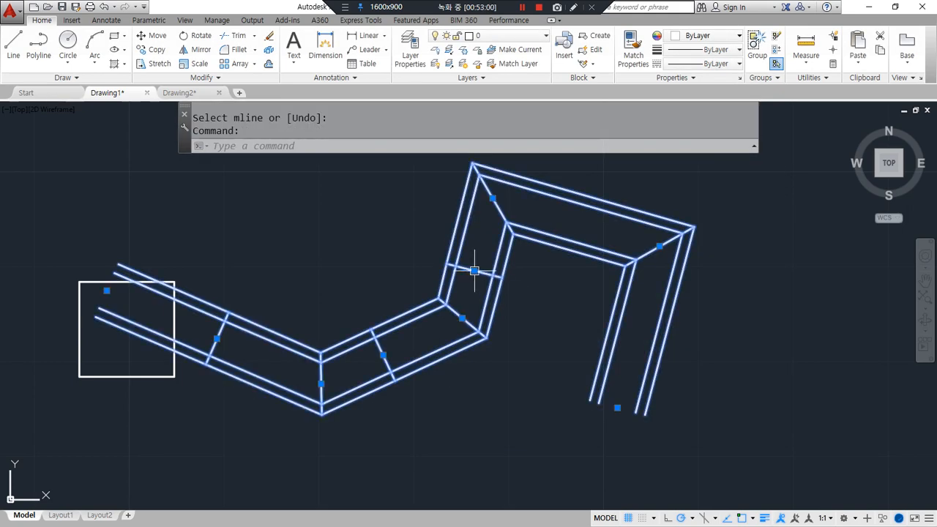
left_click(475, 271)
left_click(442, 238)
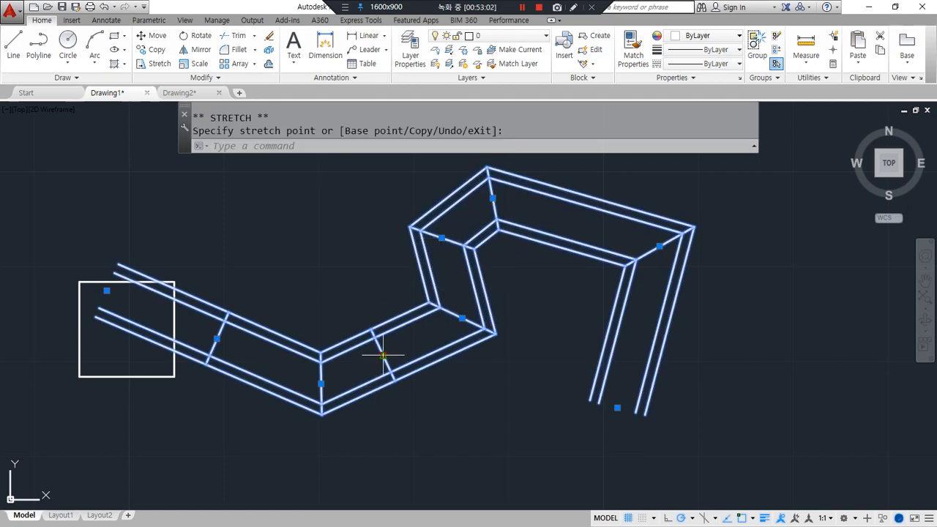
left_click(383, 355)
left_click(405, 392)
left_click(217, 339)
left_click(205, 364)
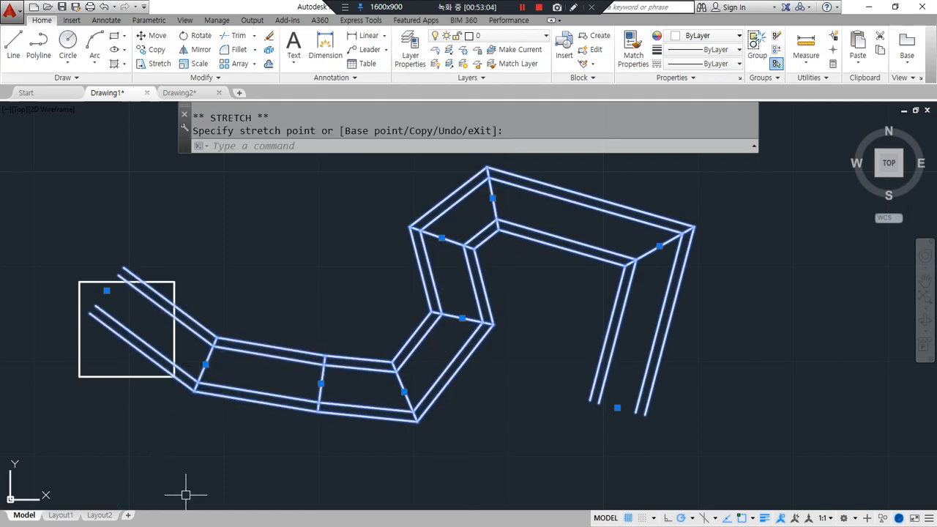
left_click(322, 383)
left_click(309, 362)
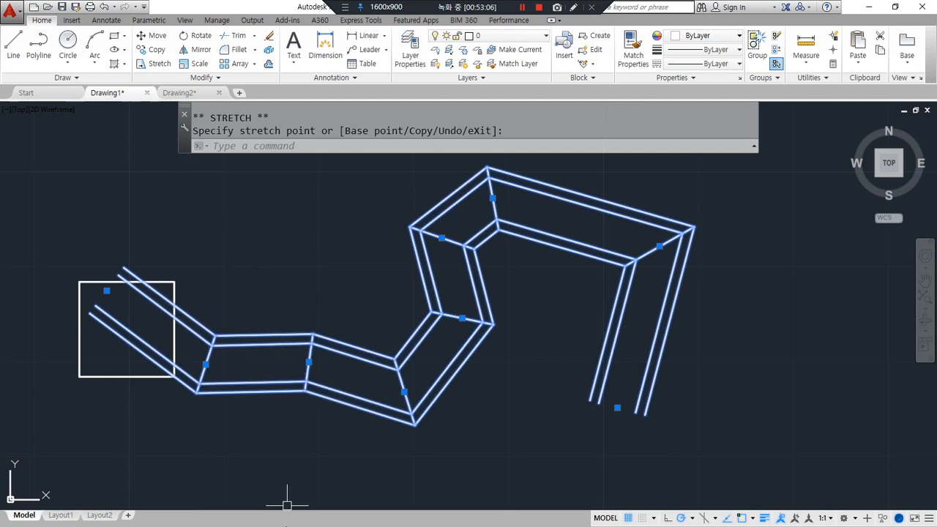
key("Escape")
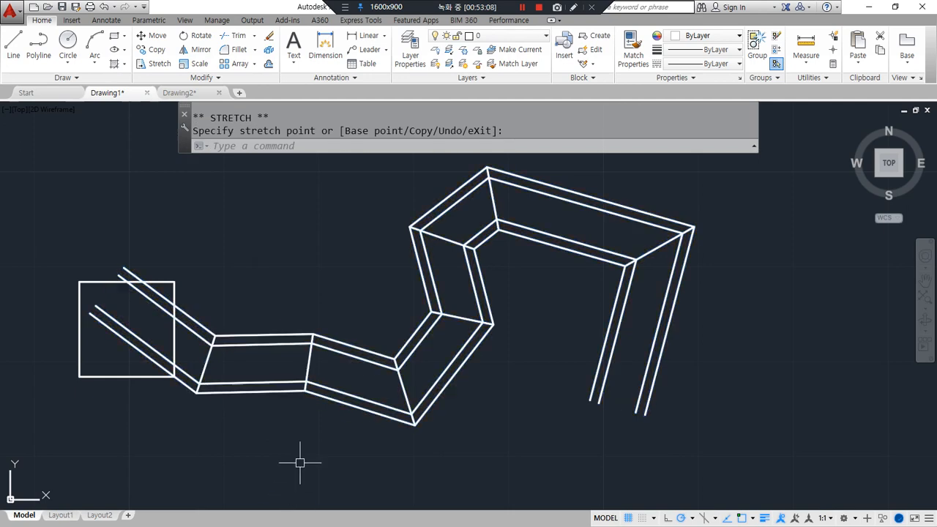
- Use Delete Vertex to remove the first two bends and the lower bend of the rising section from the multiline
type("mled")
key("Return")
left_click(679, 360)
left_click(195, 393)
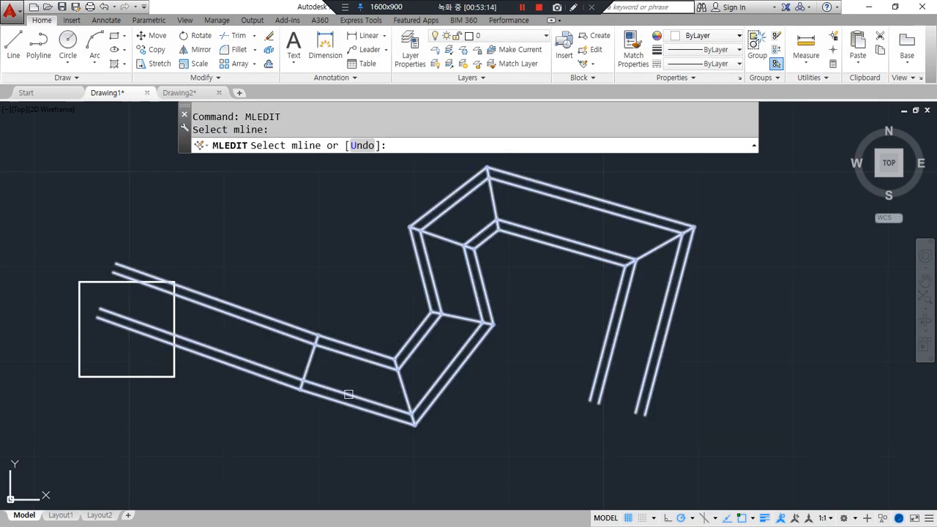
left_click(302, 391)
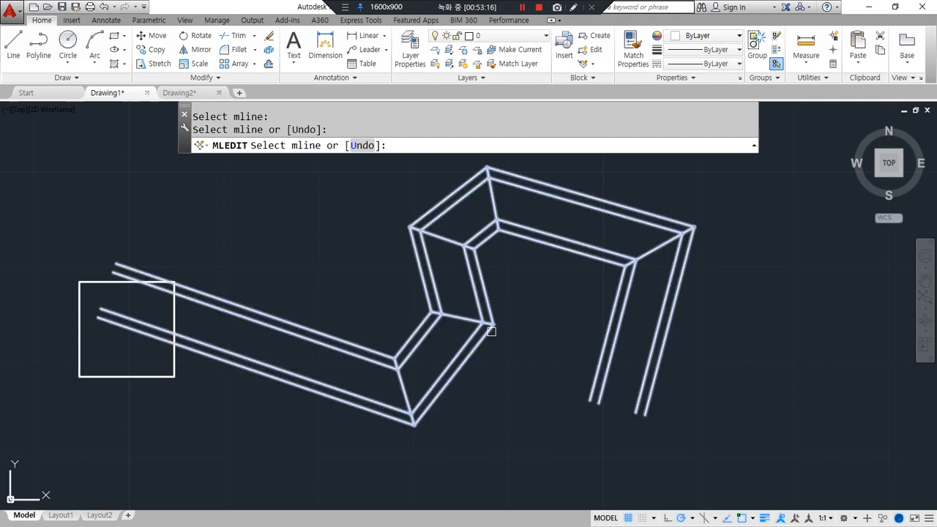
left_click(491, 327)
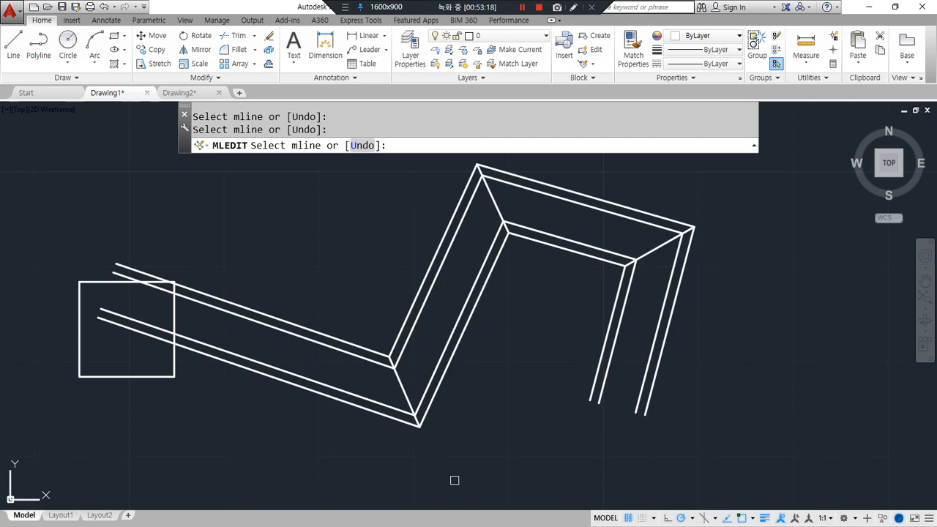
key("Return")
- Erase the practice multiline
left_click(499, 421)
left_click(331, 292)
type("e")
key("Return")
scroll(400, 361, "down", 3)
left_click(394, 396)
left_click(246, 290)
key("Escape")
- Add two vertices to the floor plan's upper outer wall multiline, between its upper-left corner and the first interior wall
type("z")
key("Return")
type("a")
key("Return")
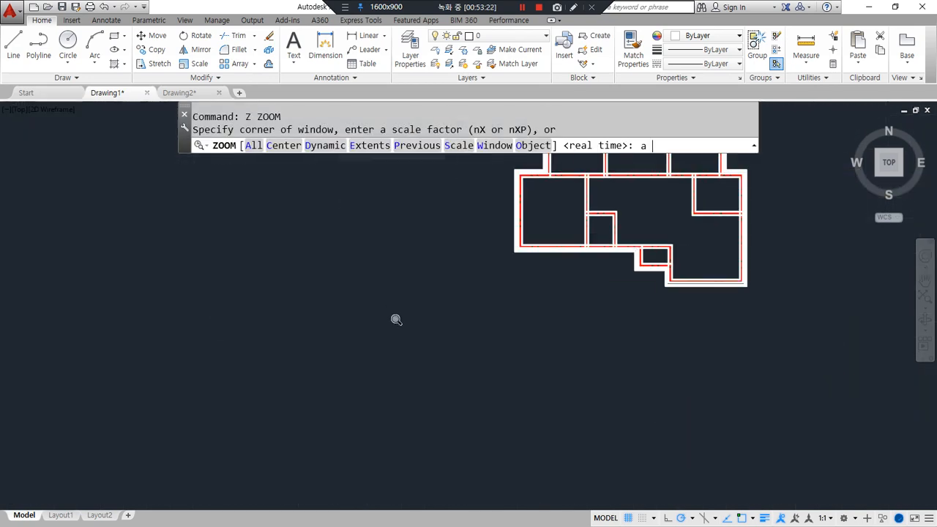
scroll(523, 310, "up", 8)
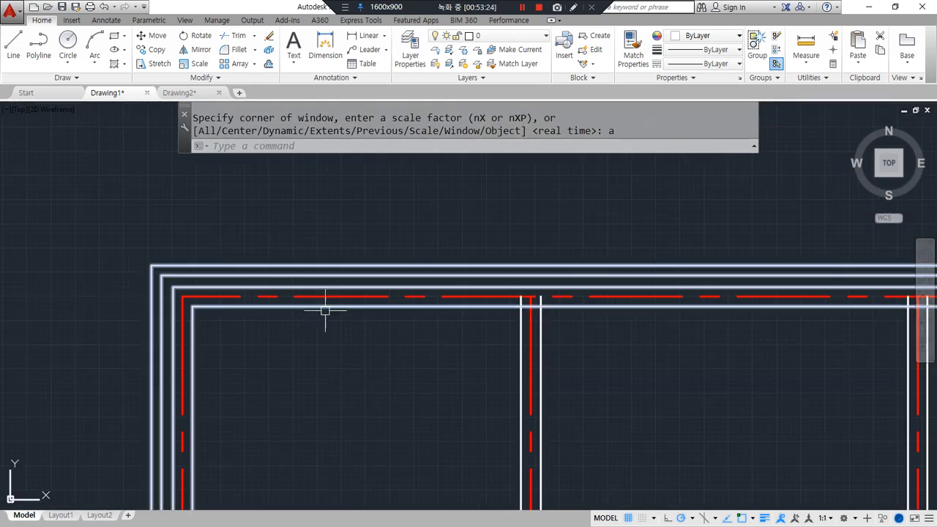
type("m,l")
key("Escape")
key("Escape")
type("mledit")
key("Return")
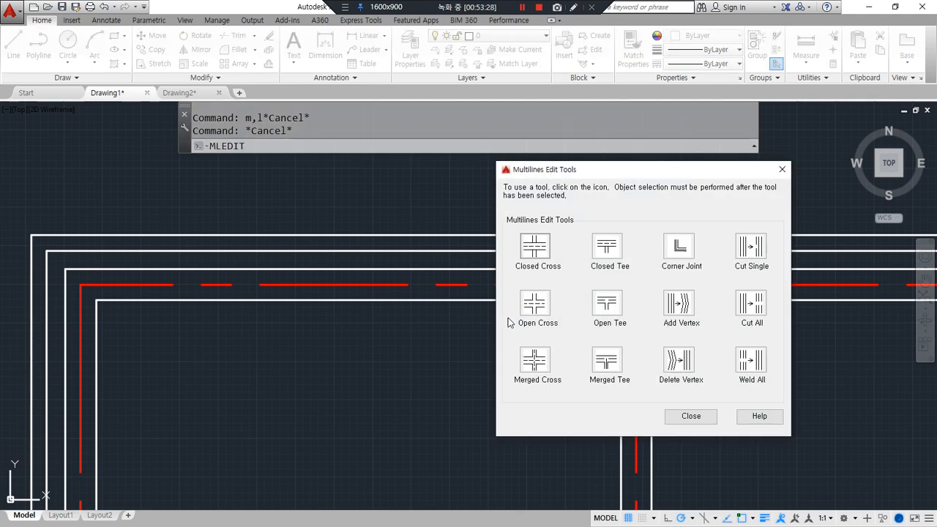
left_click(291, 236)
left_click(468, 235)
key("Return")
- Stretch the outer wall's first added vertex upward and the second one downward, bending the wall
left_click(400, 236)
left_click(291, 284)
left_click(291, 251)
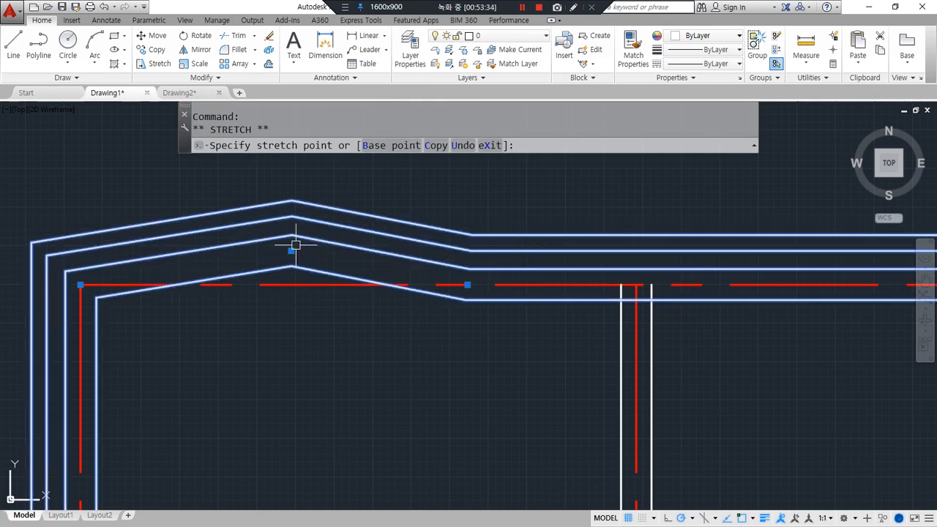
left_click(468, 284)
left_click(474, 329)
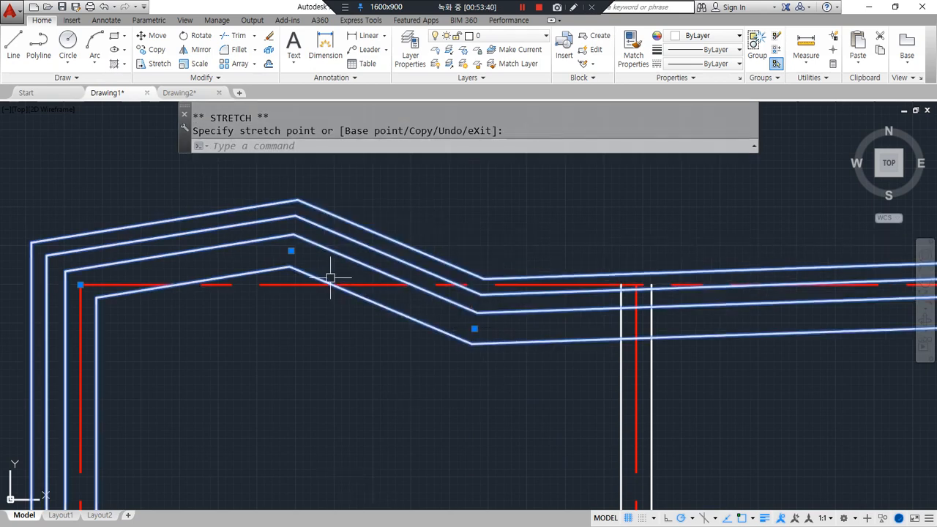
key("Escape")
key("Escape")
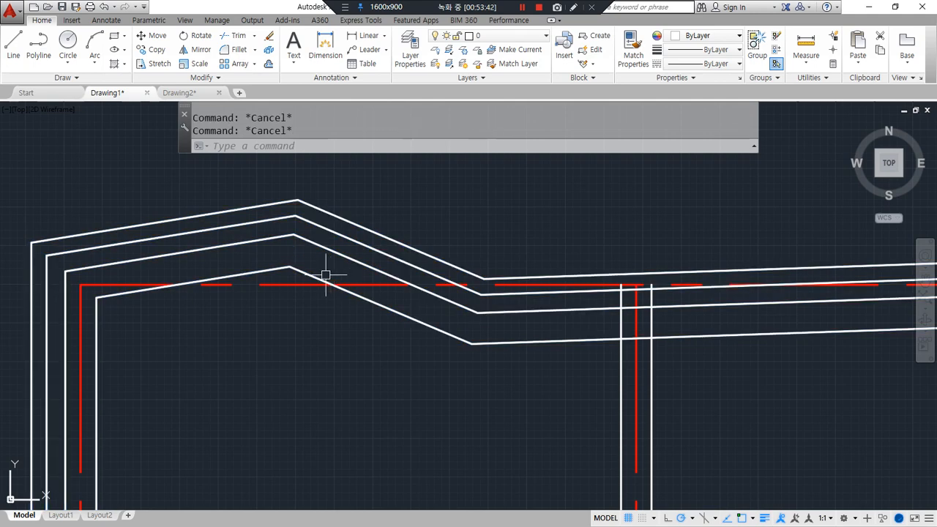
- Check the joint display setting of STANDARD and look at the W200 and W420 styles, making no changes
type("mlstyle")
key("Return")
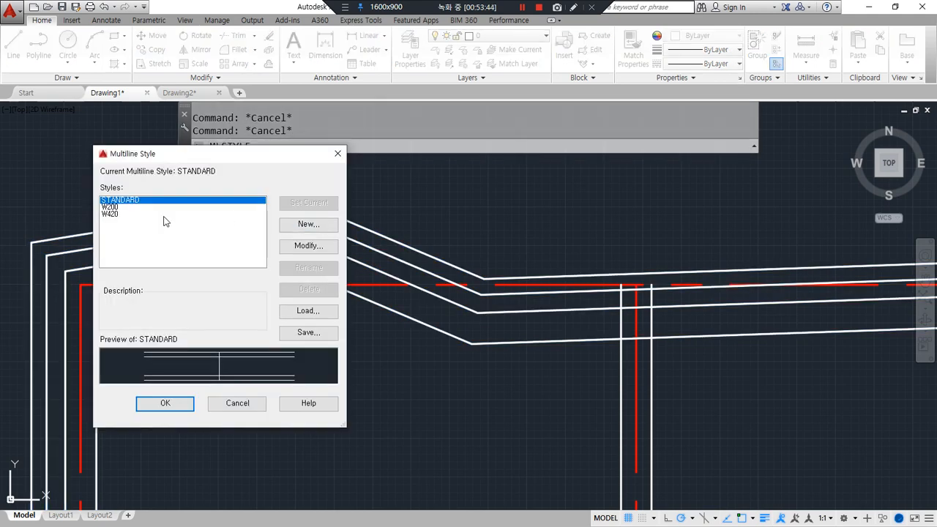
left_click(306, 248)
left_click_drag(460, 394, 385, 393)
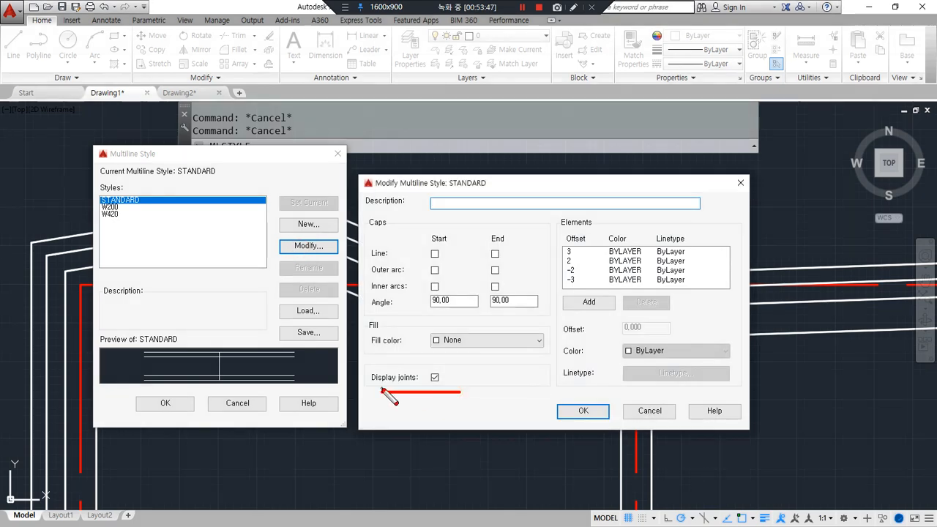
left_click_drag(121, 205, 132, 222)
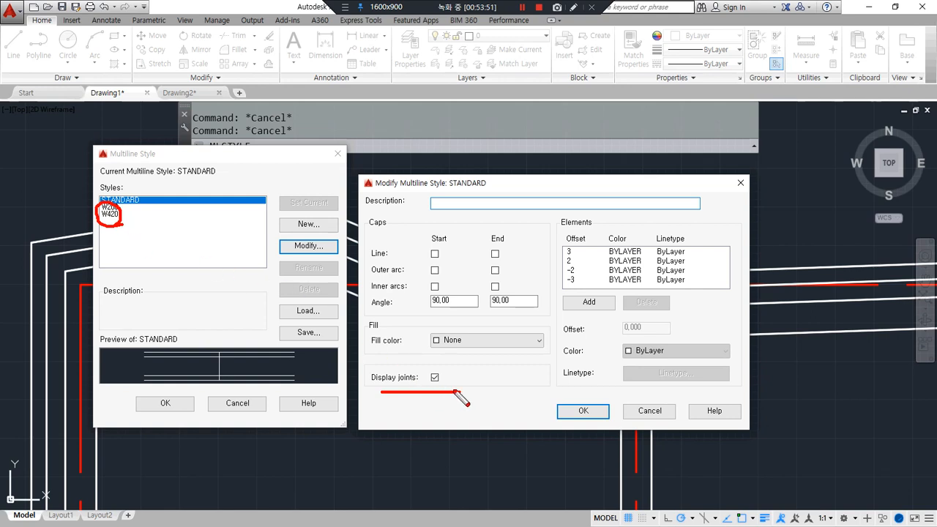
key("Escape")
left_click(110, 214)
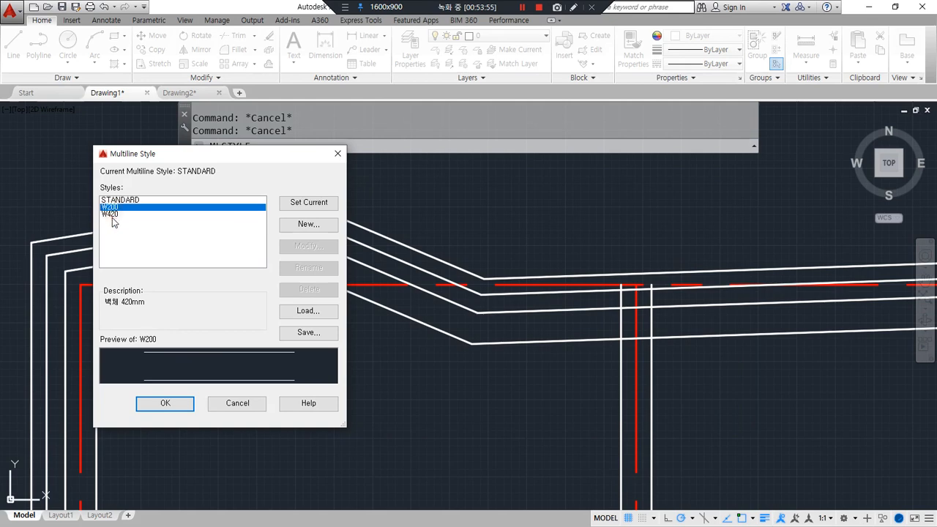
mouse_move(221, 395)
left_mouse_down()
mouse_move(254, 383)
mouse_move(225, 391)
mouse_move(205, 332)
mouse_move(227, 398)
left_mouse_up()
key("Escape")
left_click(228, 400)
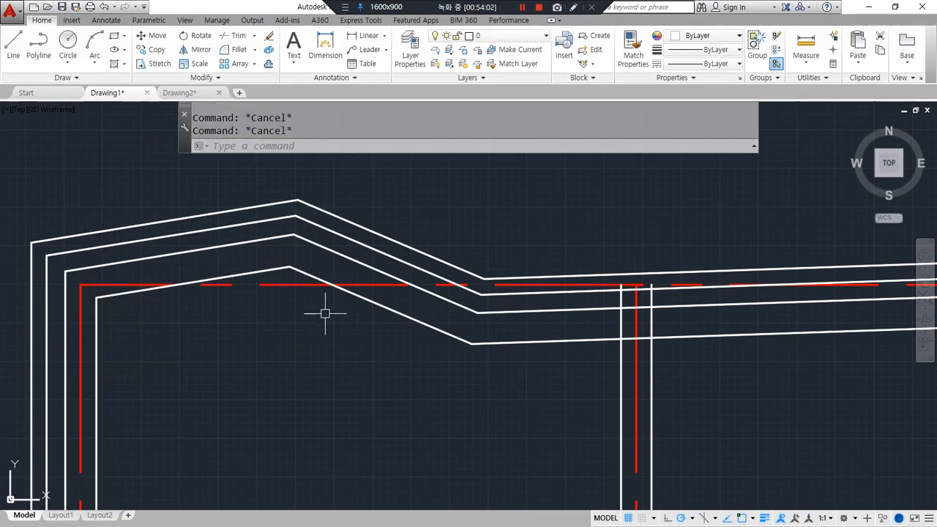
- Delete the two added vertices from the upper outer wall multiline so that it runs straight
left_click(400, 316)
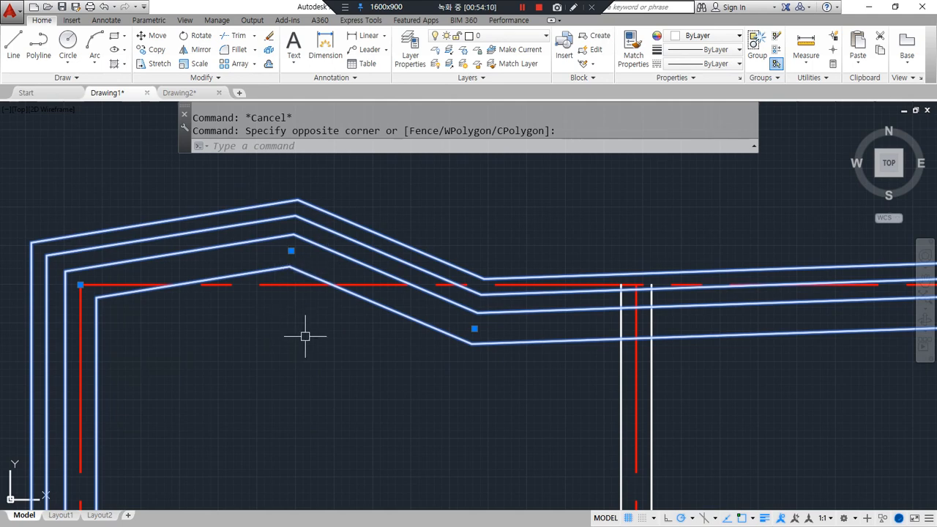
type("mledit")
key("Return")
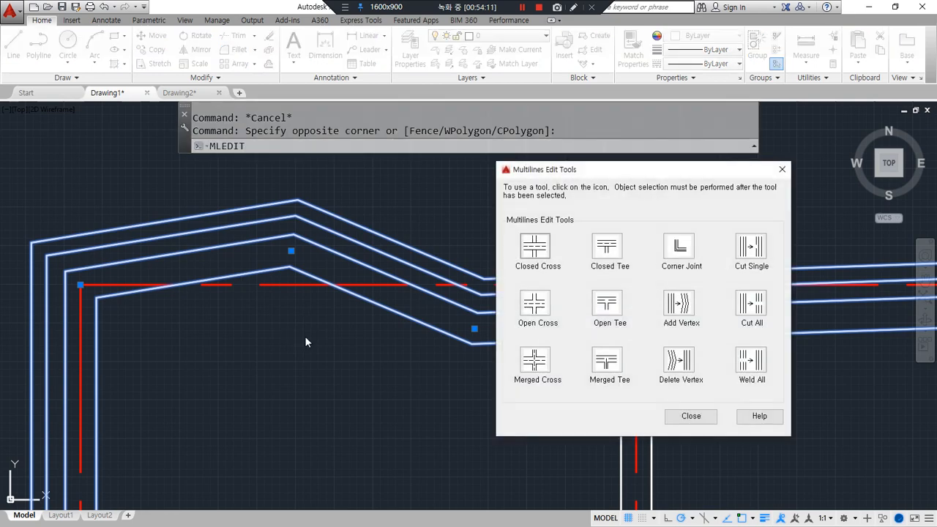
left_click(690, 362)
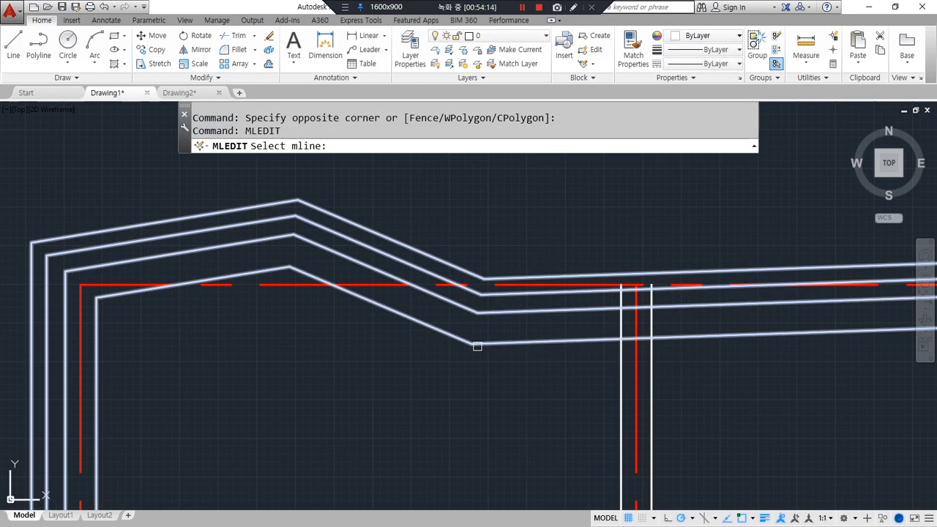
left_click(477, 346)
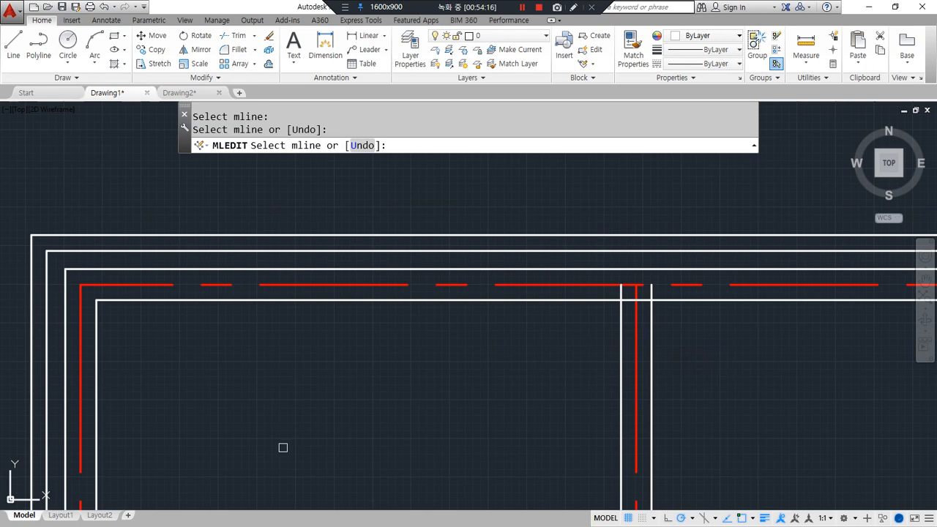
key("Escape")
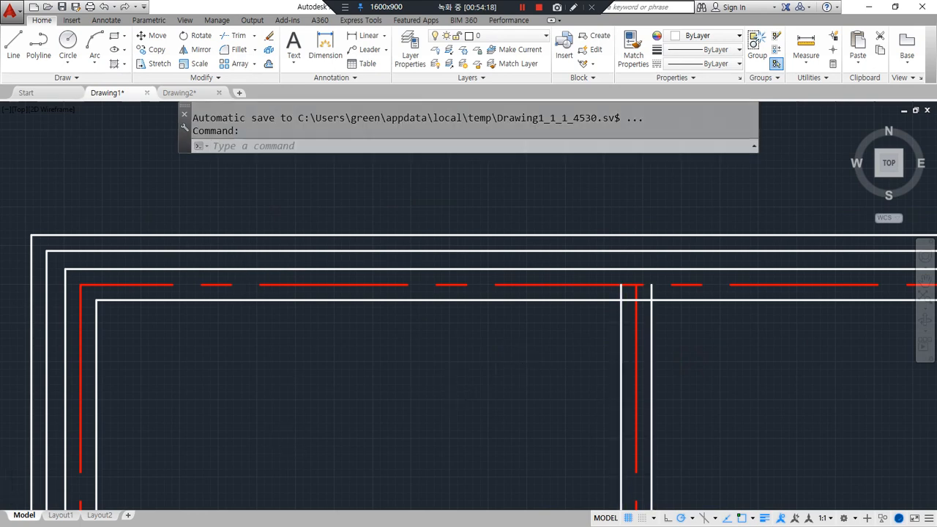
- Join the upper ends of the two upper interior walls to the upper outer wall with Open Tee
scroll(523, 364, "down", 2)
middle_click_drag(621, 376, 466, 320)
scroll(432, 300, "up", 2)
type("mled")
key("Return")
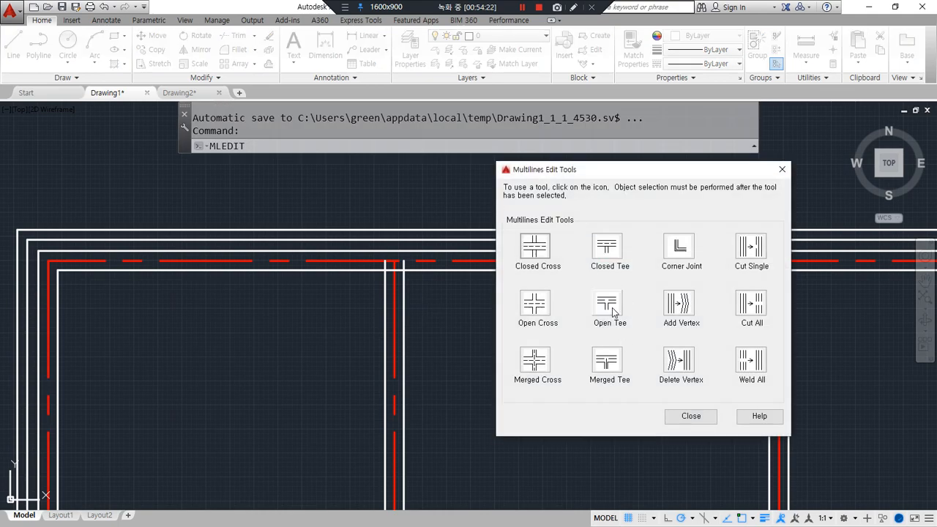
left_click(612, 307)
left_click(404, 291)
left_click(419, 269)
middle_click_drag(578, 317, 237, 322)
left_click(443, 283)
left_click(462, 275)
- Join the lower ends of the two upper interior walls to the horizontal middle wall with Open Tee
mouse_move(497, 321)
middle_mouse_down()
mouse_move(424, 180)
mouse_move(410, 301)
mouse_move(393, 293)
middle_mouse_up()
left_click(412, 315)
left_click(413, 315)
middle_click_drag(319, 291, 578, 315)
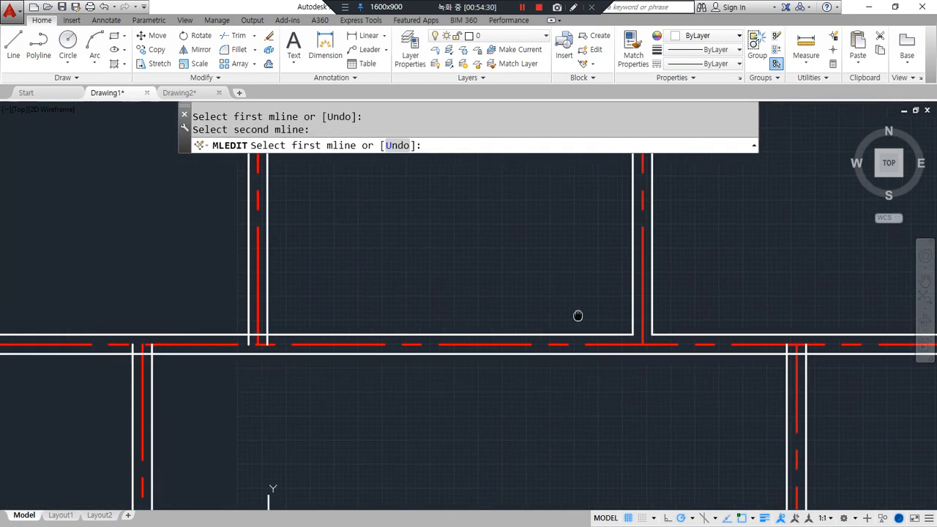
left_click(267, 324)
left_click(203, 335)
- Open-tee the lower vertical interior wall into the middle wall, and the middle wall's left end into the outer wall
middle_click_drag(203, 335, 410, 249)
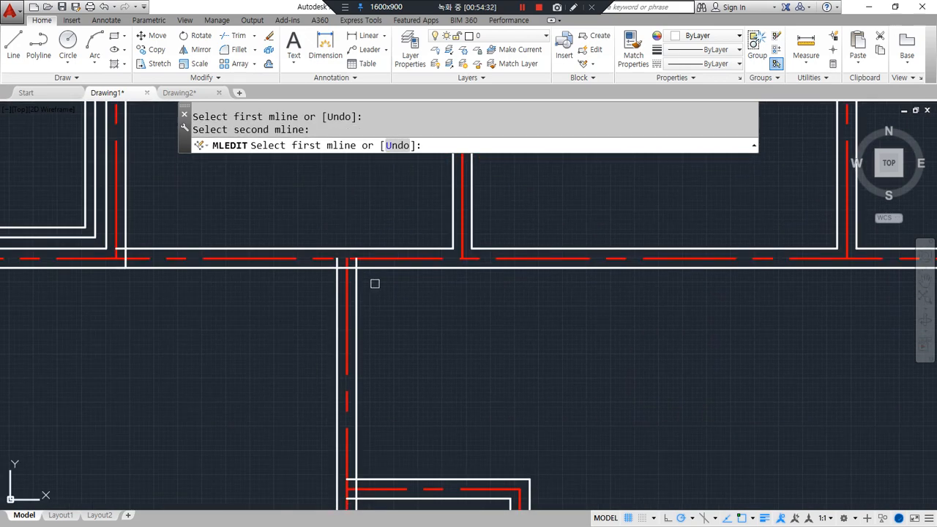
left_click(359, 281)
left_click(244, 268)
mouse_move(134, 246)
middle_mouse_down()
mouse_move(268, 301)
mouse_move(230, 233)
middle_mouse_up()
left_click(260, 287)
left_click(261, 312)
- Open-tee the small room's wall into the vertical wall, and the lower ends of both walls into the lower outer wall
scroll(304, 433, "down", 3)
scroll(302, 297, "up", 4)
left_click(315, 272)
left_click(314, 362)
left_click(318, 403)
left_click(349, 438)
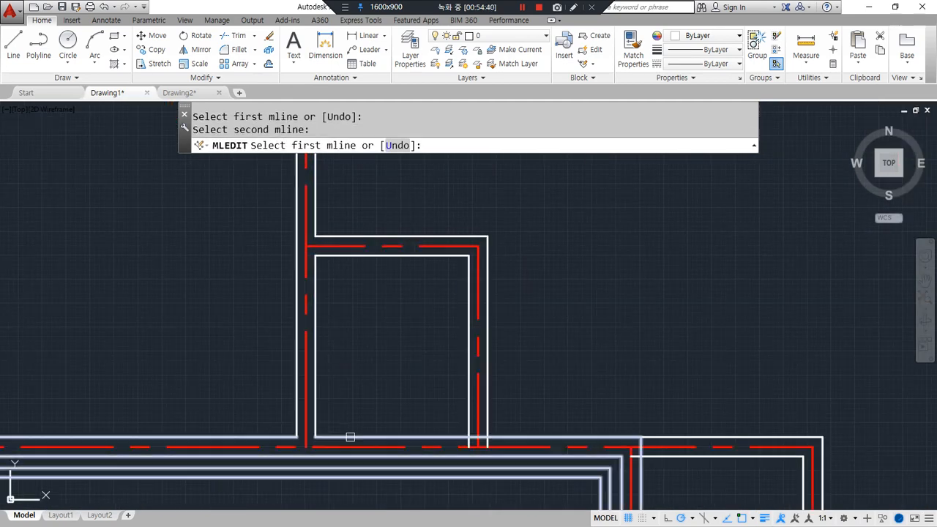
left_click(471, 420)
left_click(443, 436)
- Join the upper-left end of the small closet's wall at the outer wall's step with Open Tee
scroll(165, 391, "down", 2)
middle_click_drag(155, 383, 41, 287)
scroll(376, 358, "up", 4)
left_click(327, 298)
left_click(313, 317)
- Try to open-tee the closet wall's lower end into the outer wall by its inner line, and undo the join
middle_click_drag(442, 405, 318, 325)
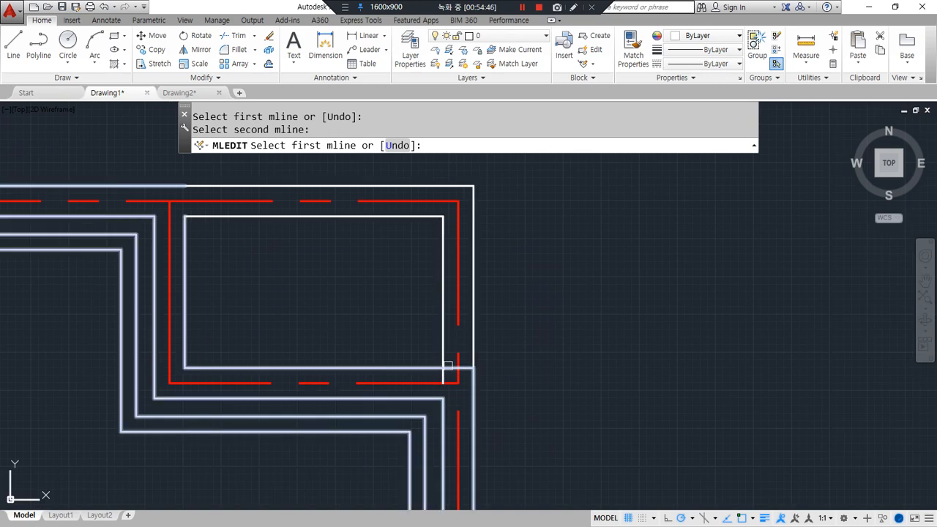
left_click(443, 357)
left_click(426, 366)
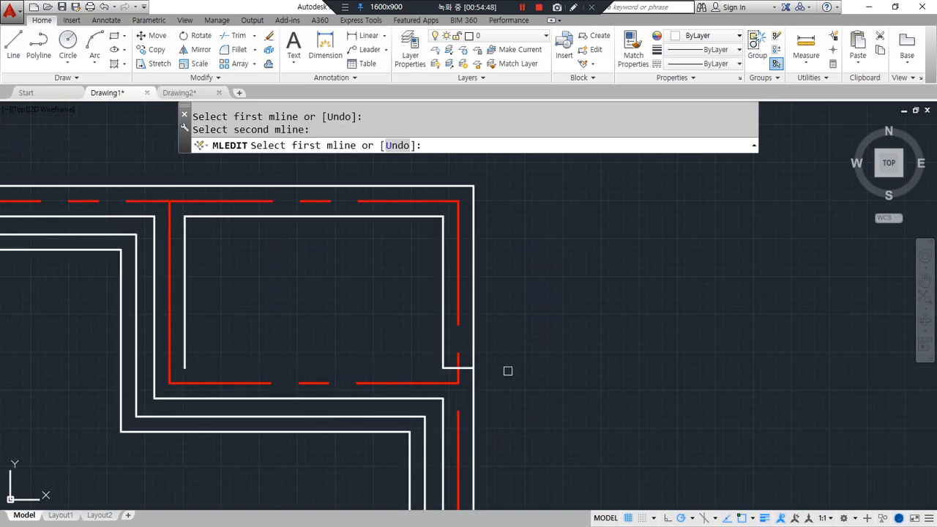
mouse_move(212, 402)
left_mouse_down()
mouse_move(194, 410)
mouse_move(506, 331)
mouse_move(110, 383)
left_mouse_up()
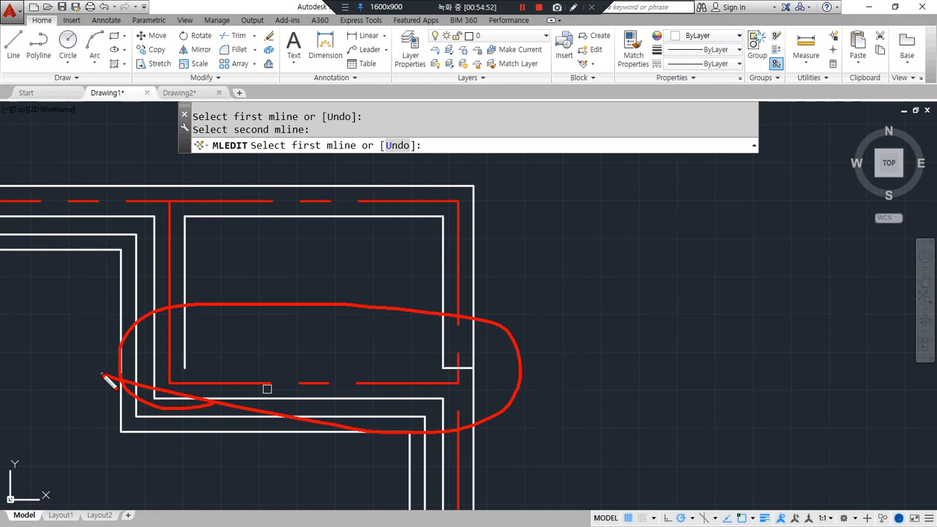
key("Escape")
key("ctrl+z")
- Open-tee the right-hand room's wall ends into the outer and middle walls, and the middle wall's right end into the outer wall
scroll(602, 414, "down", 3)
scroll(481, 417, "up", 5)
left_click(523, 308)
left_click(538, 320)
middle_click_drag(371, 240, 370, 454)
left_click(274, 320)
left_click(296, 294)
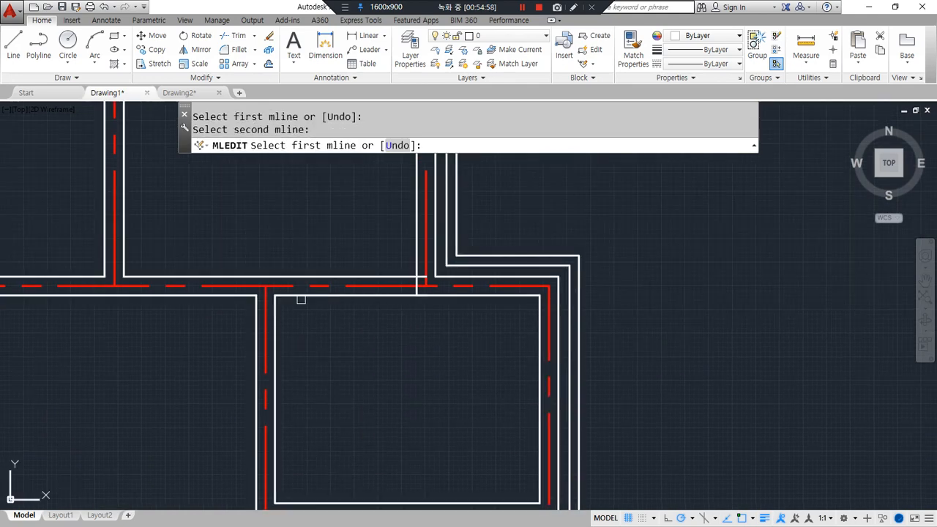
left_click(410, 261)
left_click(392, 285)
- Try the Open Tee on the closet wall's lower end and the outer wall once more, and undo it
middle_click_drag(392, 285, 373, 503)
scroll(328, 460, "down", 5)
middle_click_drag(328, 461, 386, 335)
middle_click_drag(316, 407, 383, 253)
scroll(380, 347, "up", 2)
scroll(251, 276, "up", 2)
scroll(329, 289, "up", 2)
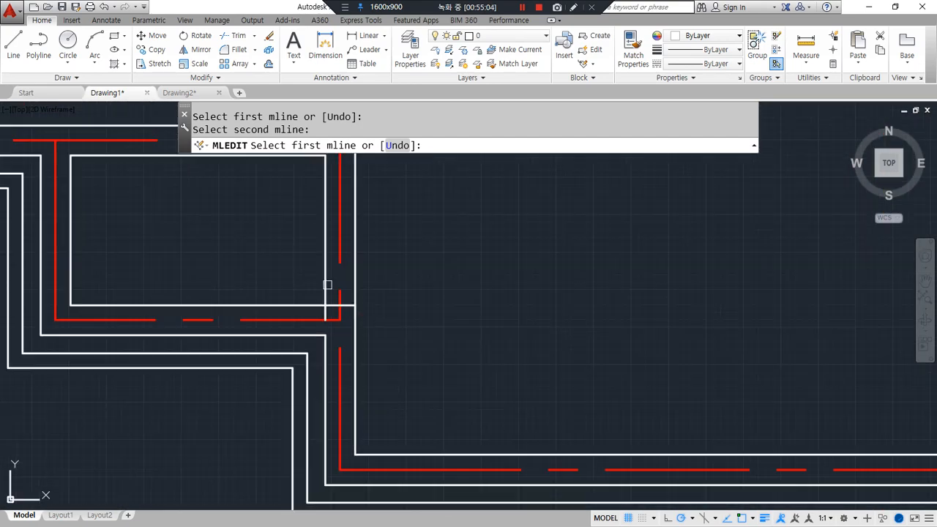
left_click(354, 274)
left_click(294, 324)
key("ctrl+z")
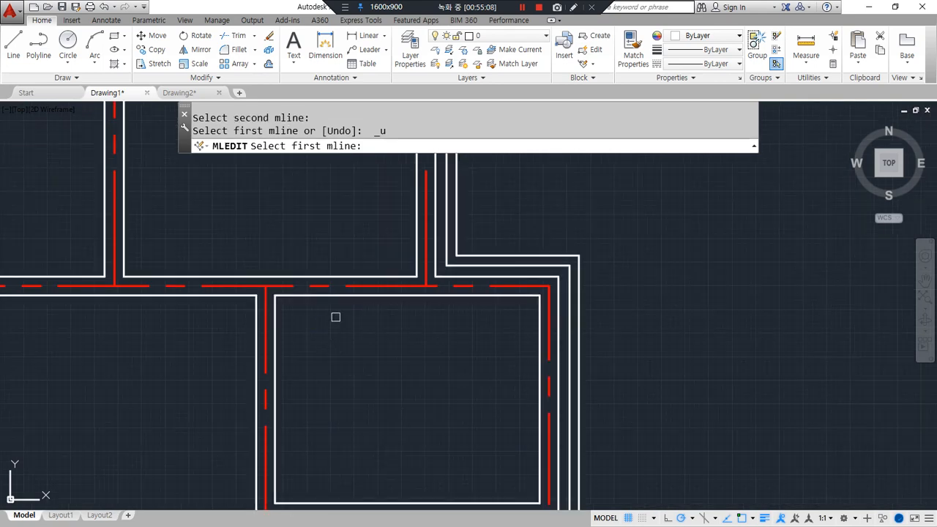
- Join the closet wall's lower end to the outer wall with Open Tee, selecting the outer wall by its outermost line
scroll(347, 348, "down", 2)
middle_click_drag(291, 368, 418, 192)
scroll(322, 288, "up", 1)
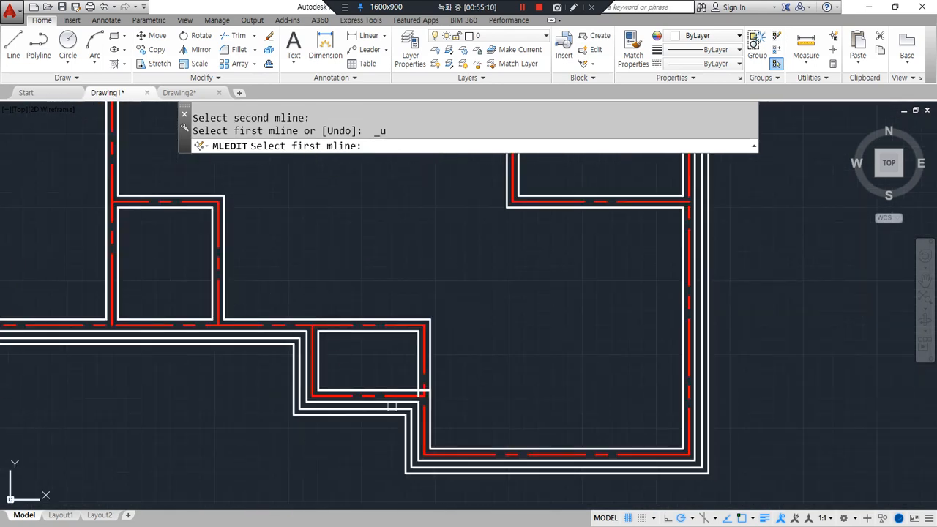
scroll(395, 406, "up", 2)
left_click(437, 363)
left_click(357, 421)
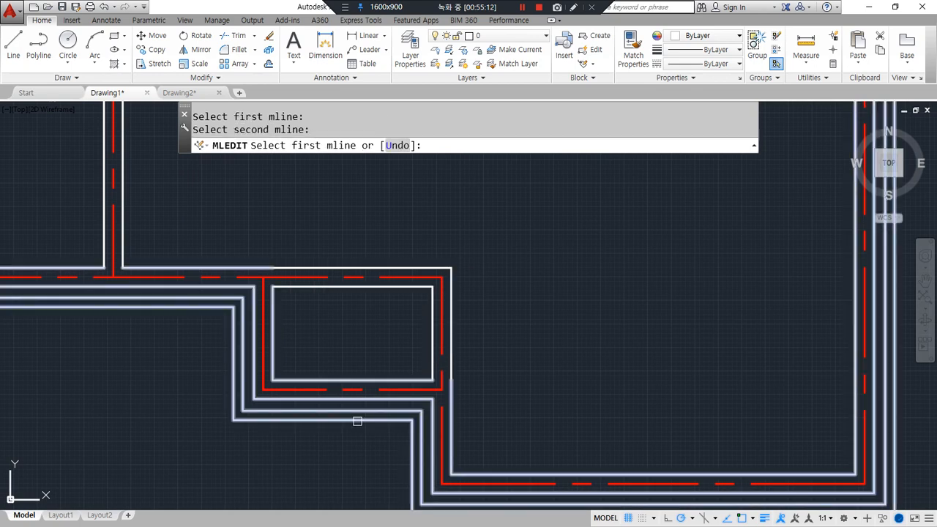
key("Return")
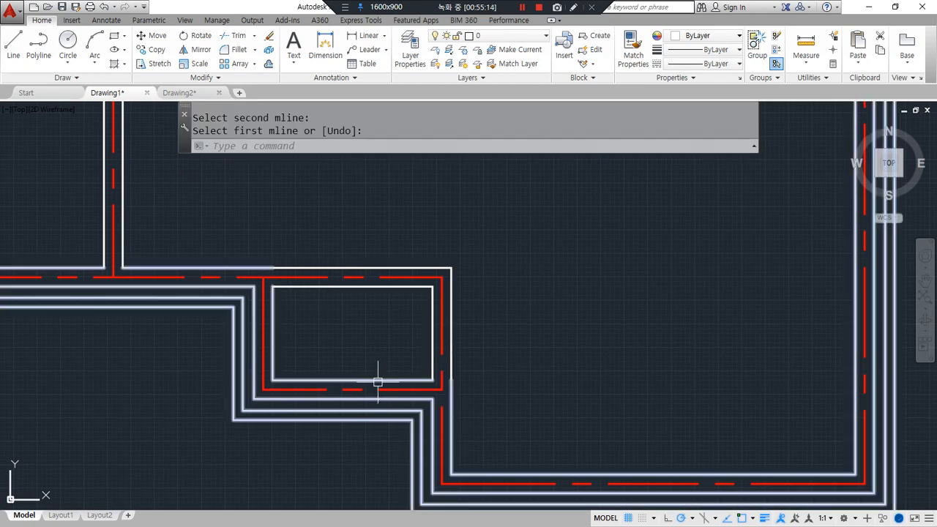
- Draw a horizontal test line across the left outer wall of the lower-left room
scroll(339, 339, "down", 5)
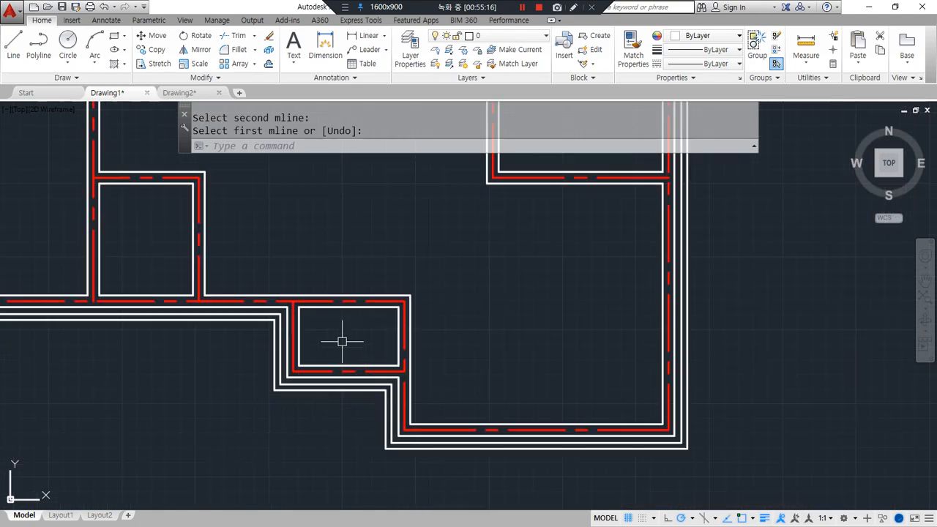
scroll(329, 318, "up", 3)
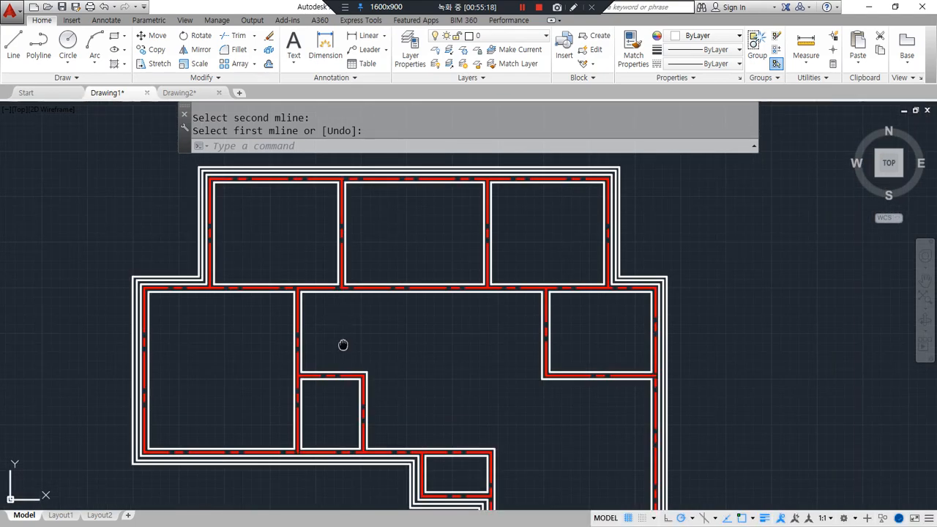
middle_click_drag(343, 344, 345, 332)
scroll(149, 293, "down", 1)
scroll(195, 269, "up", 3)
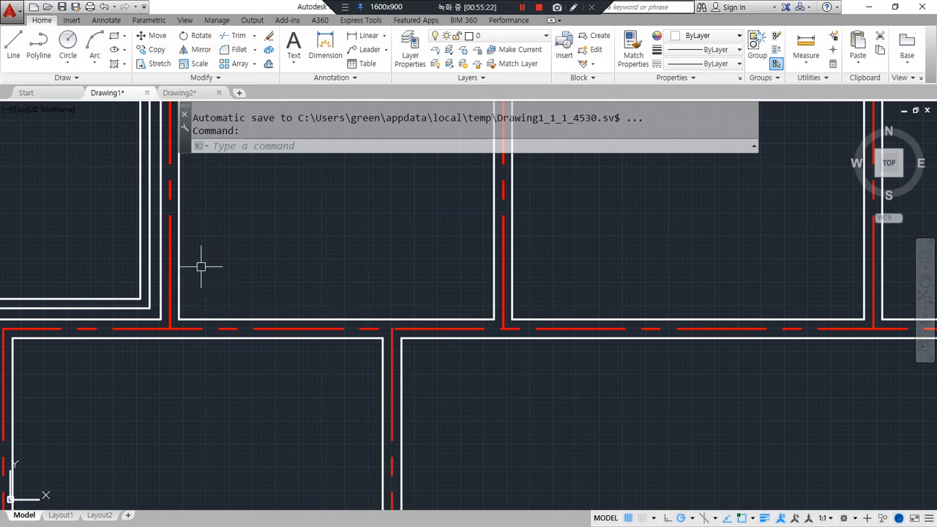
scroll(203, 266, "down", 3)
scroll(271, 245, "up", 2)
type("l")
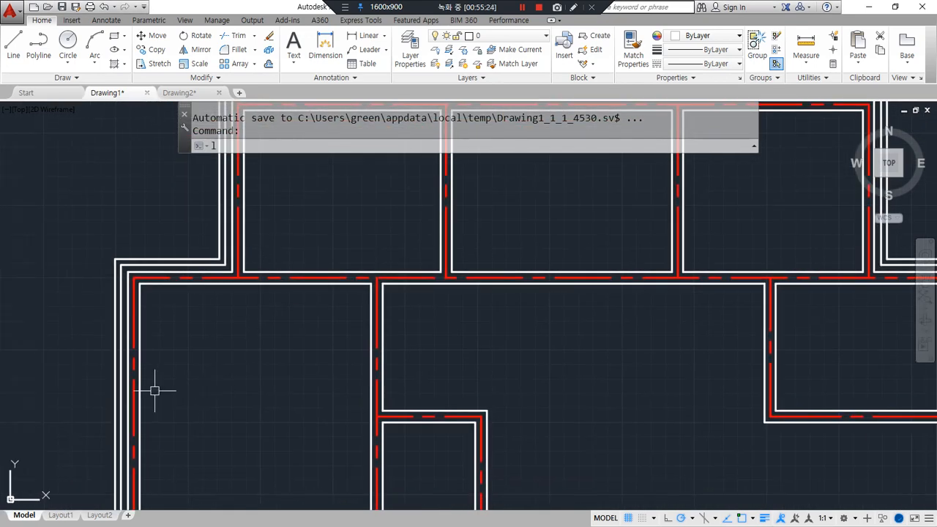
key("space")
left_click(86, 350)
left_click(218, 350)
key("space")
- Try to trim the left outer wall multiline at the horizontal test line
scroll(96, 336, "up", 4)
type("tr")
key("space")
left_click(228, 369)
left_click(223, 377)
key("space")
left_click(208, 349)
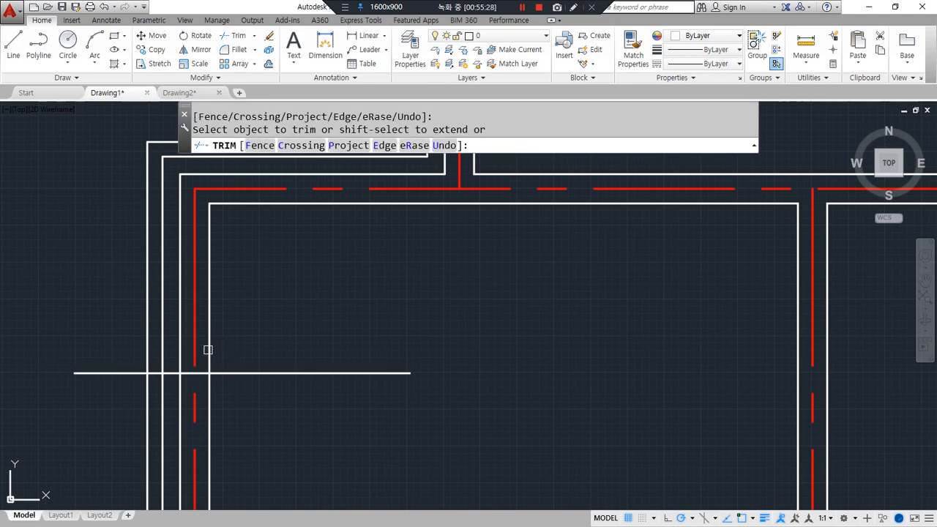
left_click(208, 350)
key("Escape")
- Erase the horizontal test line from the left outer wall
left_click(295, 373)
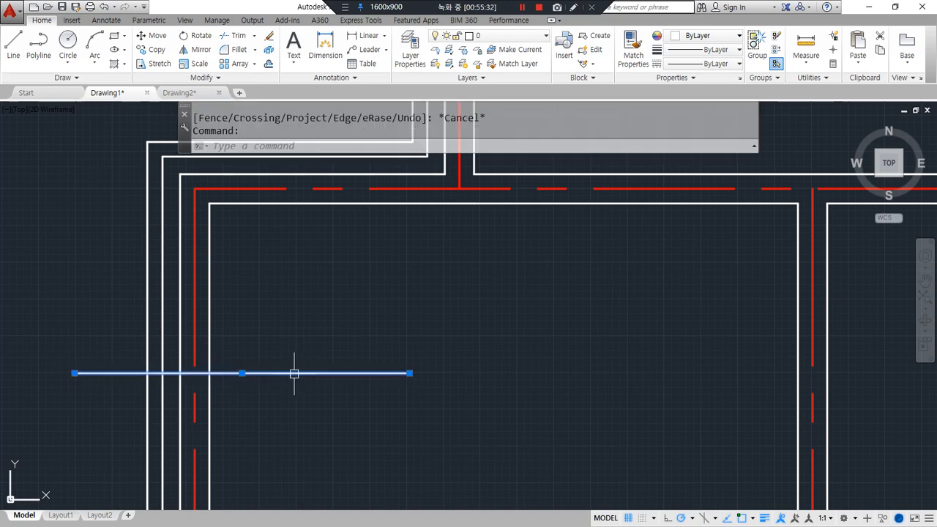
type("e")
key("space")
- Draw a short slanted test line above the junction of the middle wall and the lower vertical interior wall
scroll(360, 328, "down", 4)
middle_click_drag(360, 328, 297, 336)
scroll(297, 336, "up", 2)
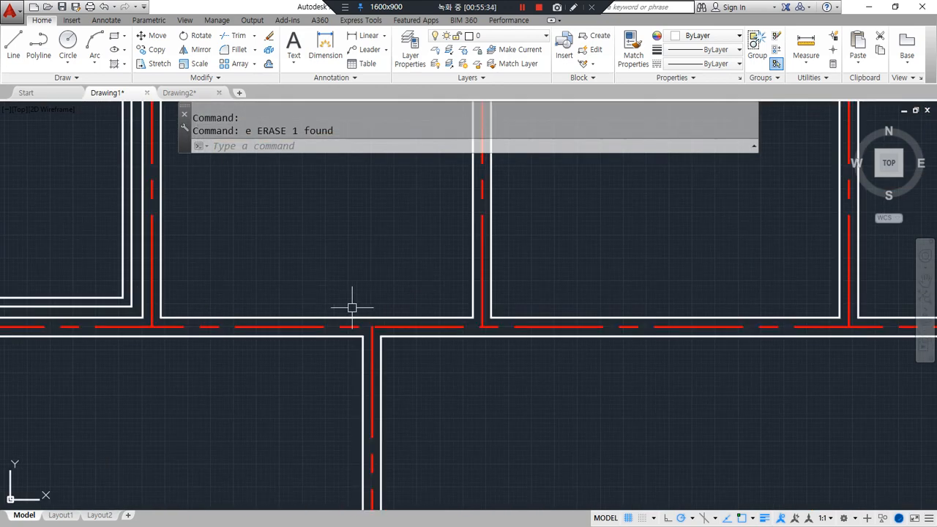
type("l")
key("space")
left_click(282, 282)
left_click(410, 273)
key("space")
- Extend the lower vertical interior wall and its centerline up to the slanted test line
type("ex")
key("space")
key("space")
left_click(404, 375)
left_click(287, 411)
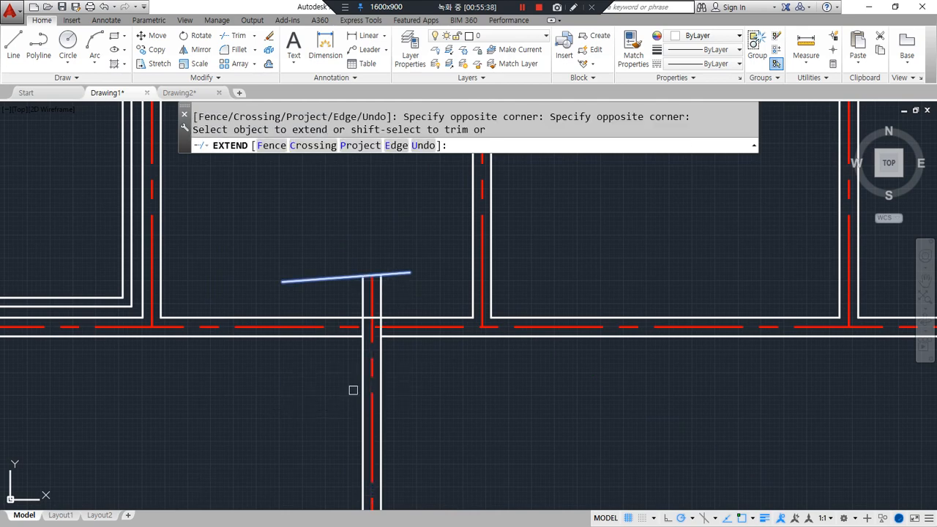
- Try to fillet the extended vertical wall multiline with the middle wall multiline
key("space")
type("f")
key("space")
left_click(381, 352)
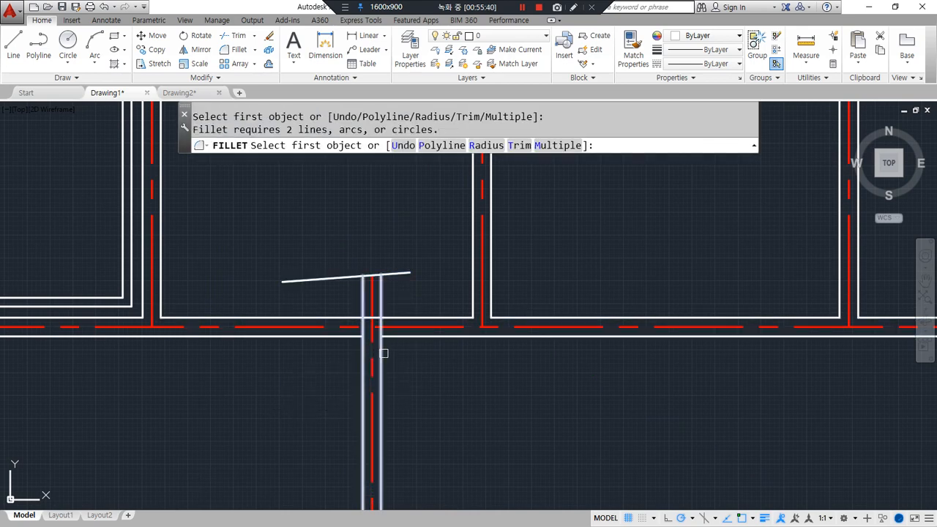
left_click(352, 337)
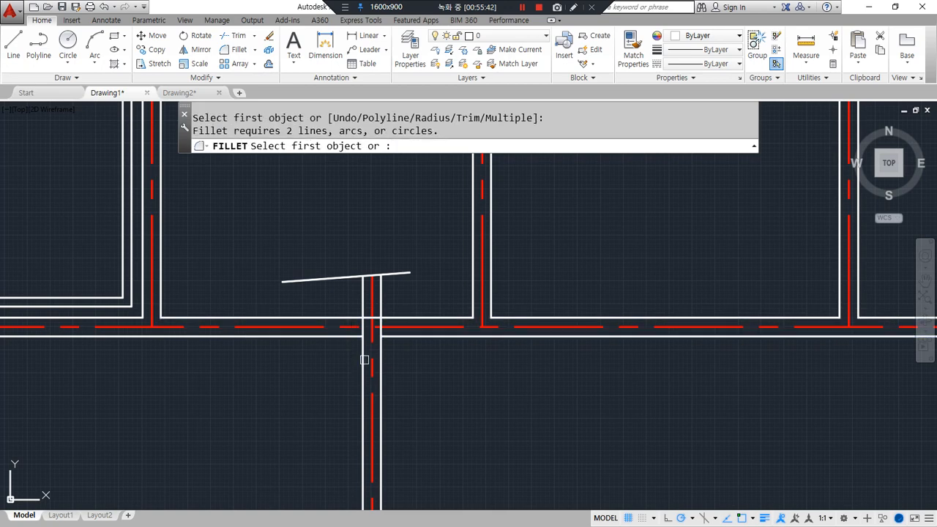
key("Escape")
- Erase the slanted test line above the extended vertical wall
left_click(403, 262)
left_click(398, 305)
type("e")
key("space")
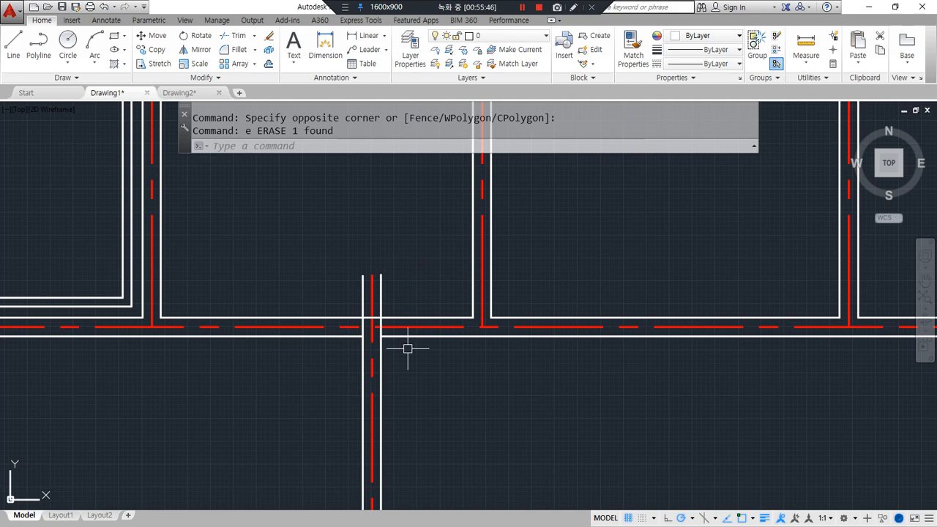
- Undo the test line's erasure and the wall extension, and erase the restored test line
key("ctrl+z")
key("ctrl+z")
key("ctrl+z")
key("ctrl+z")
left_click(315, 284)
type("e")
key("space")
- Explode all wall multilines of the floor plan into separate lines
scroll(236, 295, "down", 5)
middle_click_drag(254, 309, 218, 265)
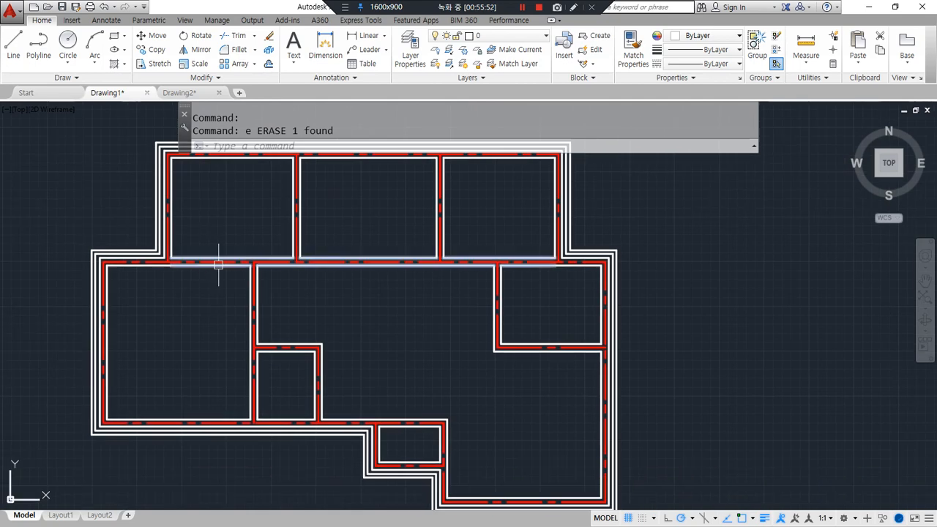
scroll(218, 265, "down", 5)
scroll(221, 260, "up", 3)
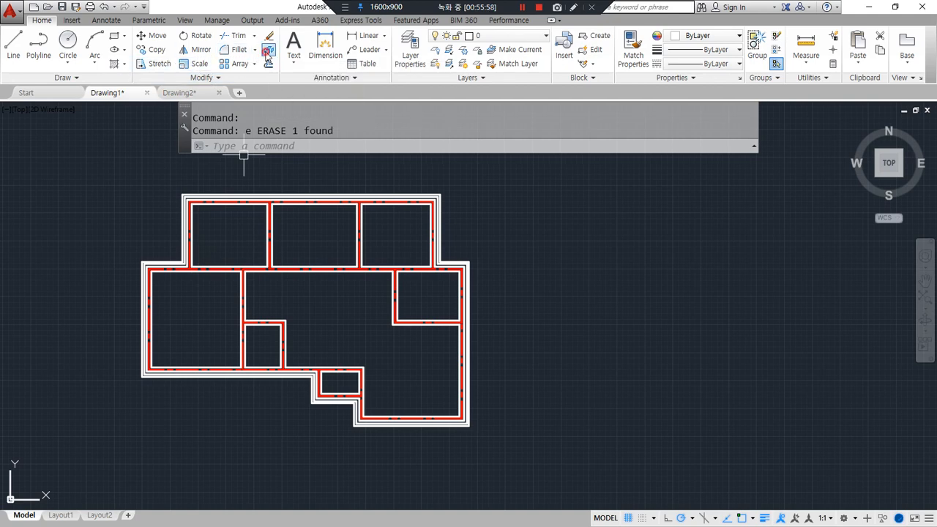
left_click(268, 51)
left_click(83, 174)
left_click(496, 454)
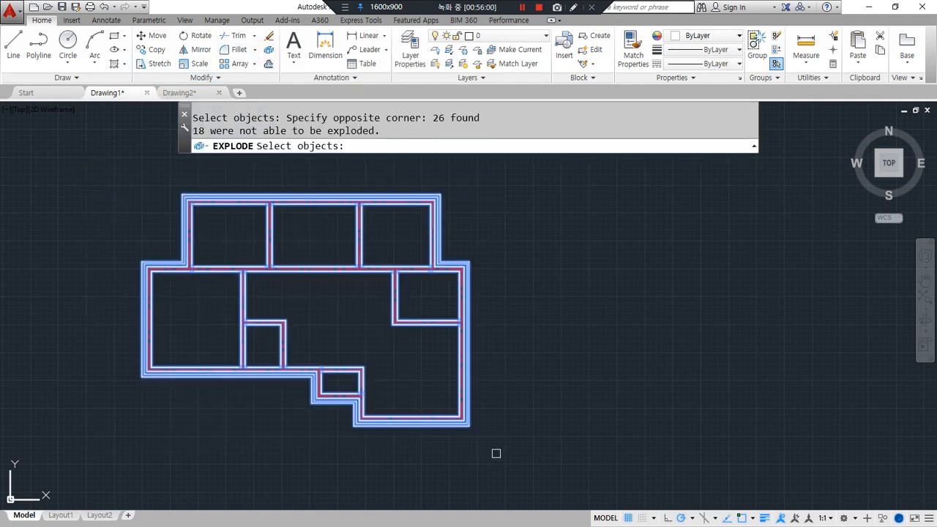
key("Return")
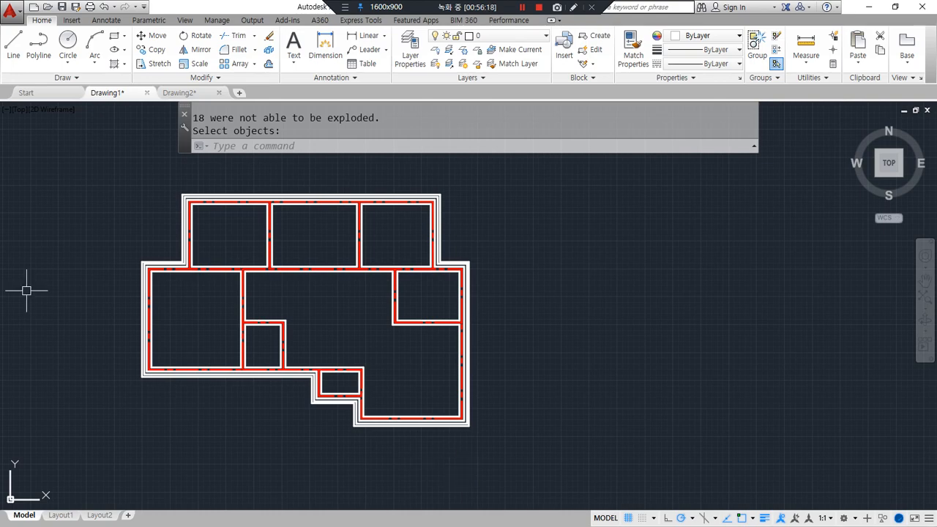
- Switch to the browser and open the 창문그리기 post on the cadcamp blog to examine its window plan and elevation drawings
left_click_drag(0, 107, 646, 107)
left_click(155, 103)
scroll(400, 289, "down", 8)
left_click(108, 123)
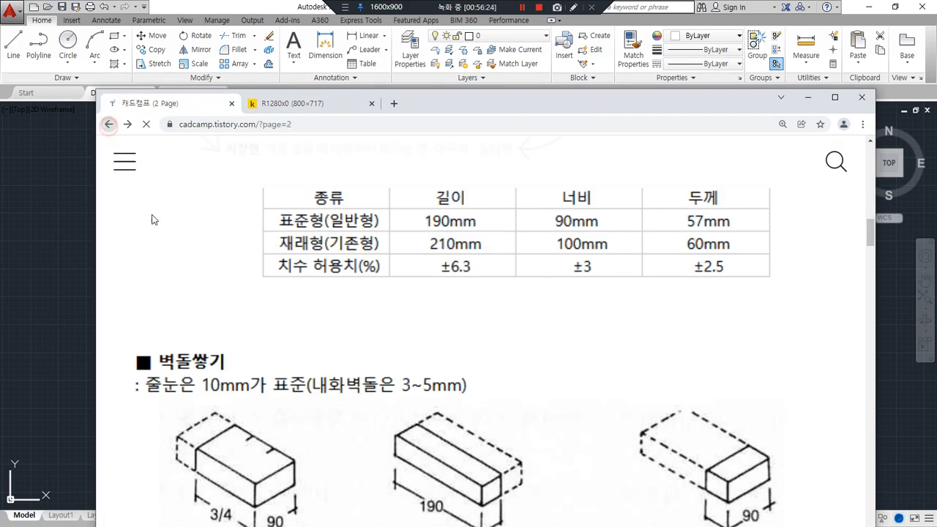
scroll(348, 347, "down", 5)
scroll(347, 347, "up", 9)
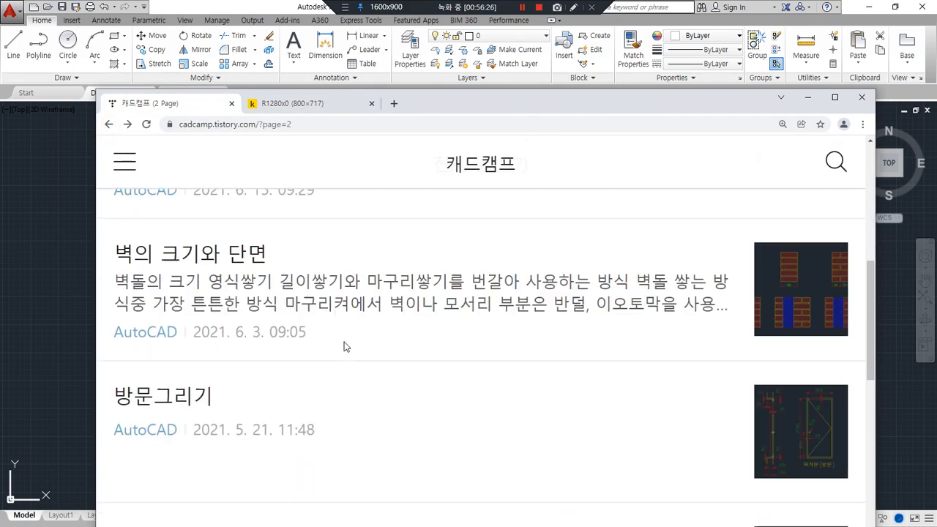
scroll(329, 345, "down", 5)
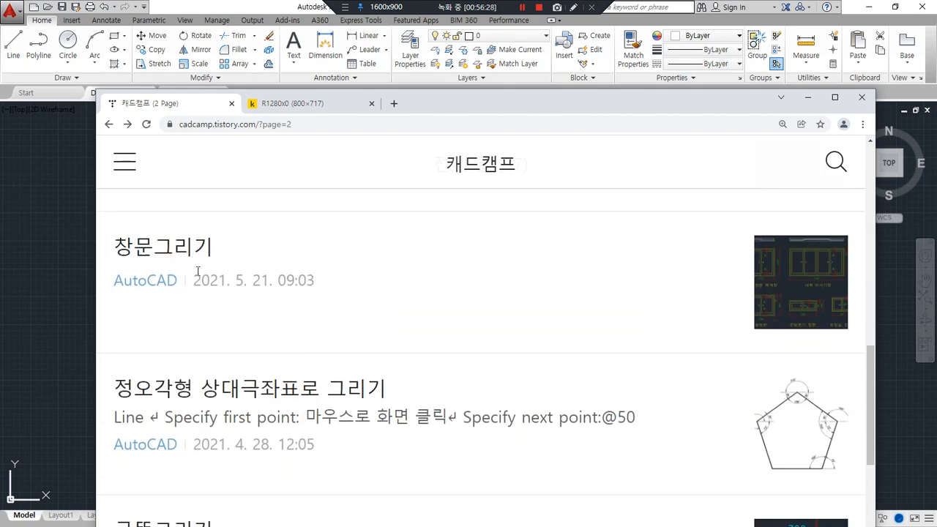
scroll(195, 310, "up", 3)
left_click(171, 422)
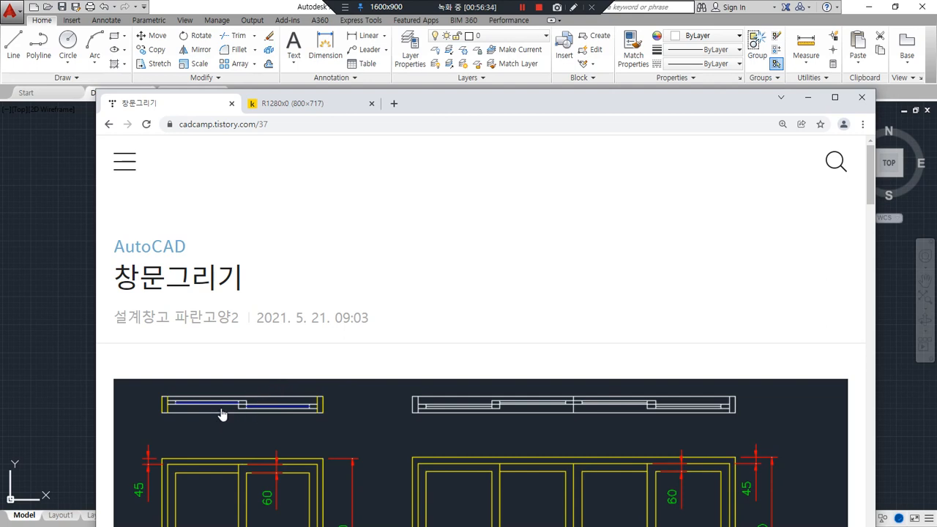
left_click_drag(459, 110, 0, 135)
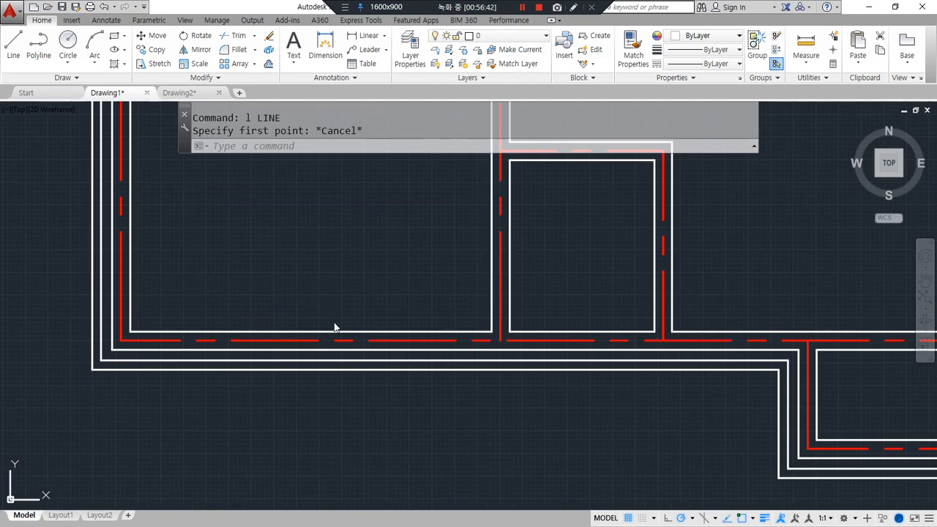
- Draw a line across the bottom exterior wall of the lower-left room, from its inner face to its outer face
type("l")
key("Return")
left_click(323, 331)
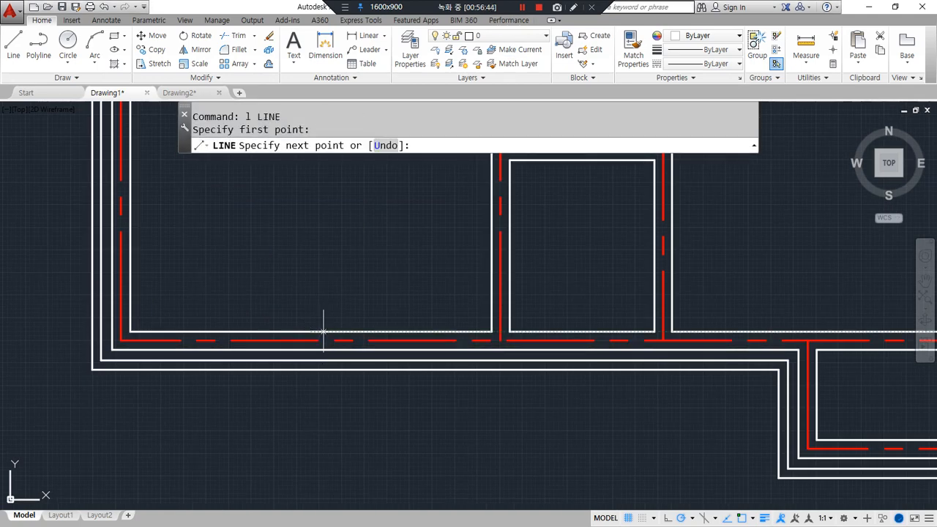
left_click(310, 370)
key("Return")
scroll(301, 369, "up", 5)
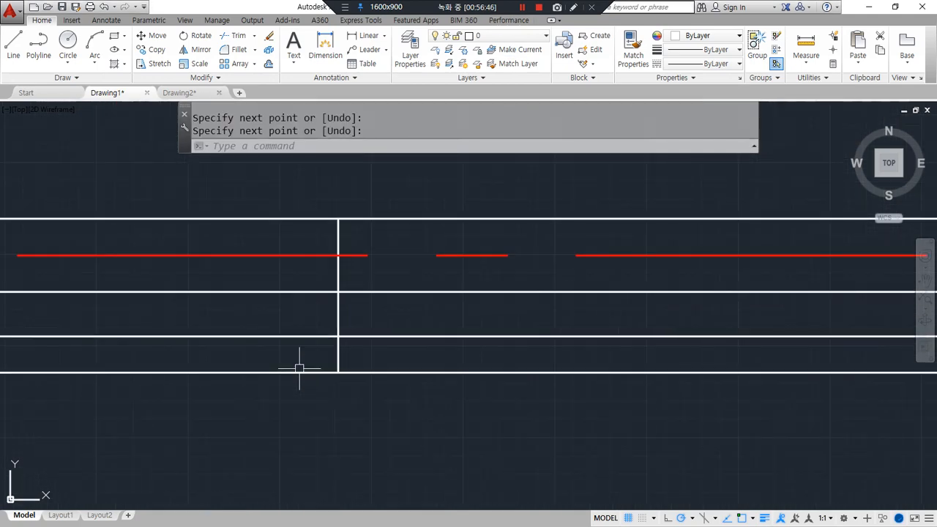
- Offset the line crossing the bottom wall by 600 to both sides
type("o")
key("Return")
type("600")
key("Return")
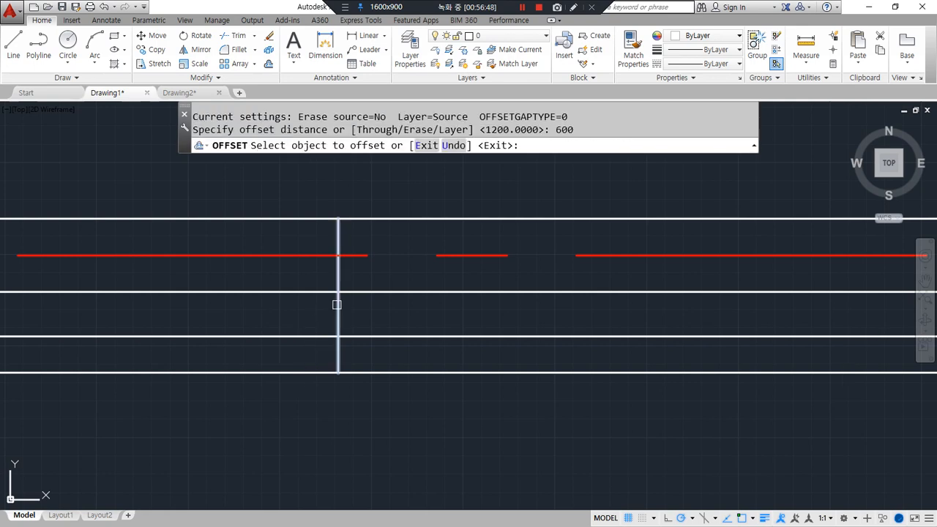
left_click(337, 312)
left_click(343, 315)
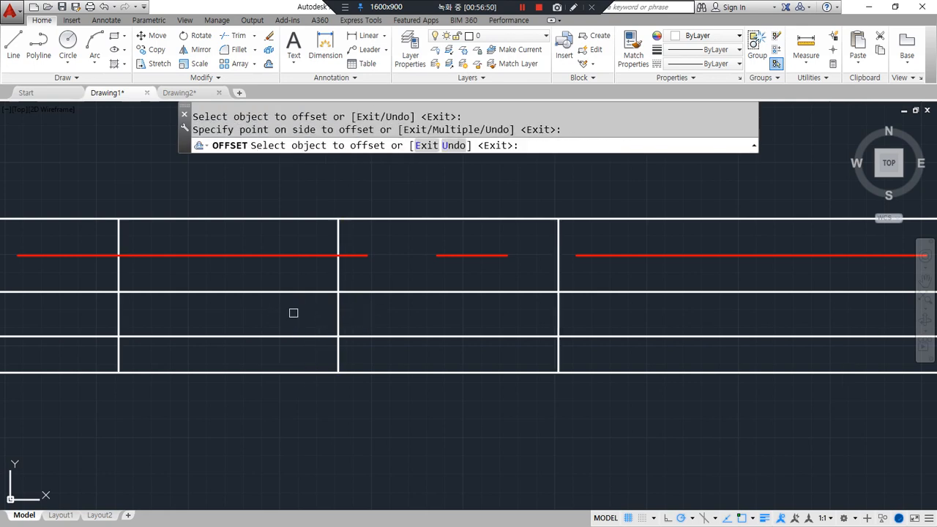
key("Return")
- Erase the middle crossing line and trim the white wall lines between the two offset lines to cut the window opening
left_click(338, 313)
type("e")
key("Return")
type("tr")
key("Return")
key("Return")
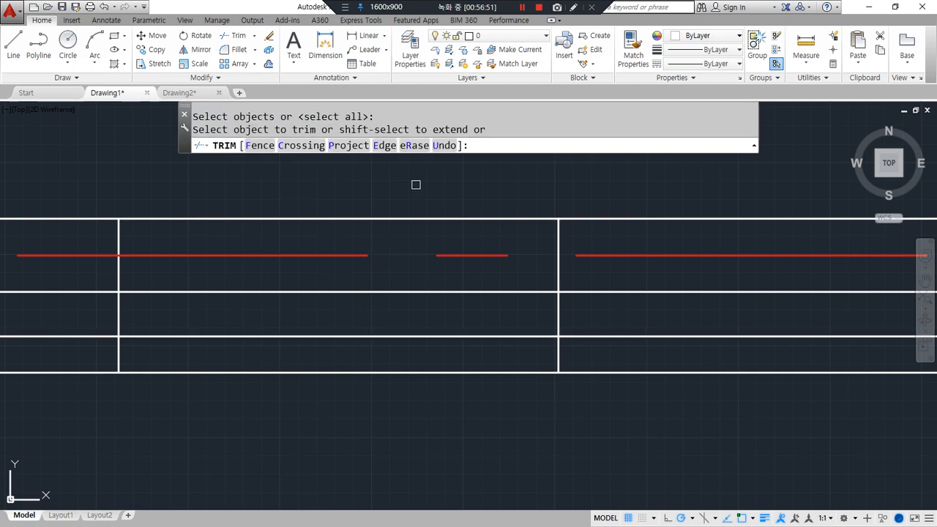
left_click(414, 186)
left_click(400, 375)
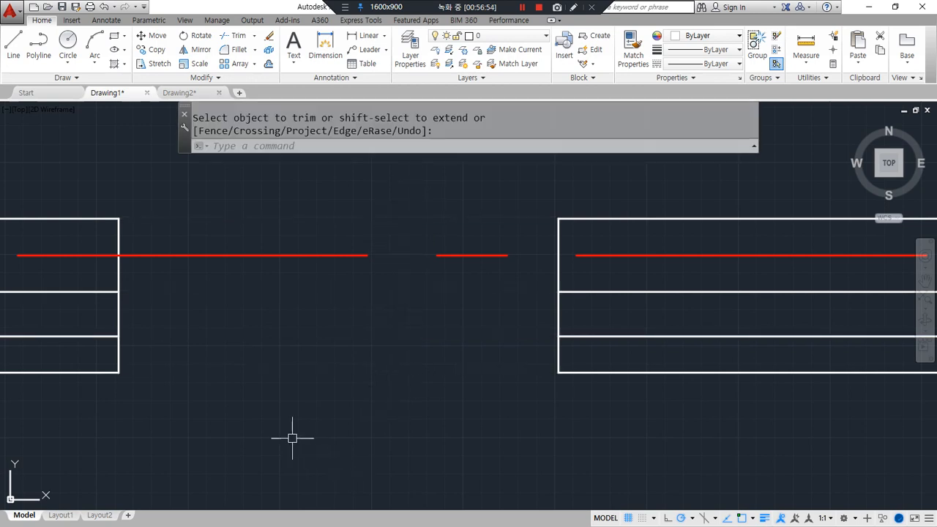
middle_click_drag(233, 427, 297, 434)
mouse_move(209, 309)
left_mouse_down()
mouse_move(186, 334)
mouse_move(637, 337)
left_mouse_up()
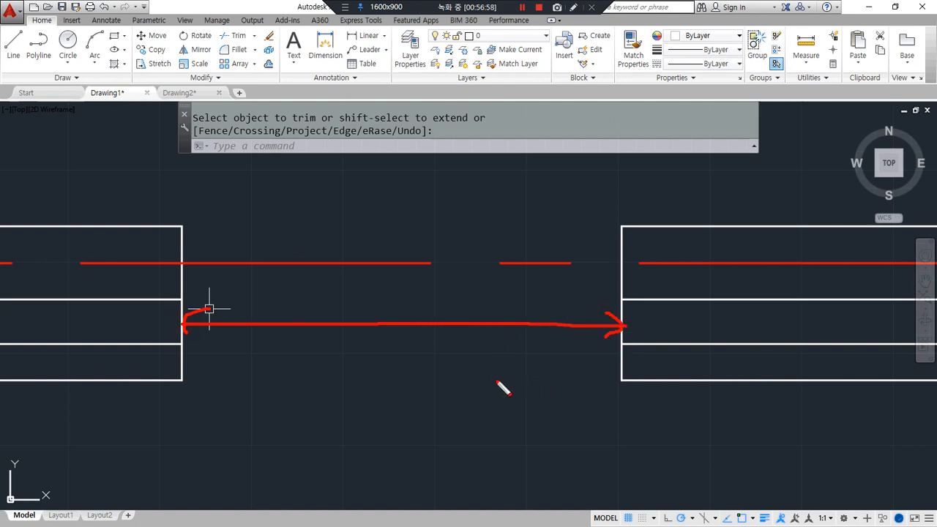
mouse_move(158, 390)
left_mouse_down()
mouse_move(88, 343)
mouse_move(193, 311)
mouse_move(108, 236)
mouse_move(164, 408)
left_mouse_up()
key("Escape")
middle_click_drag(161, 385, 290, 397)
mouse_move(271, 299)
left_mouse_down()
mouse_move(222, 286)
mouse_move(297, 284)
left_mouse_up()
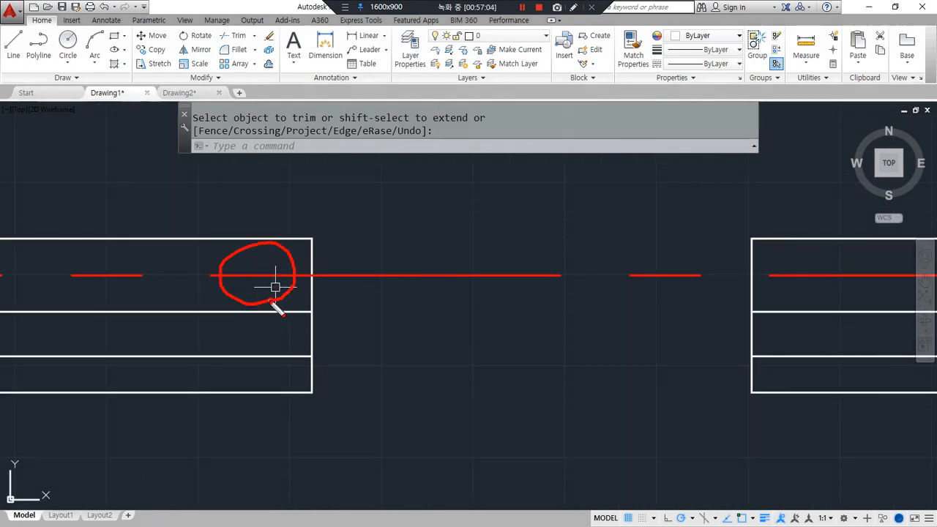
left_click_drag(253, 360, 238, 368)
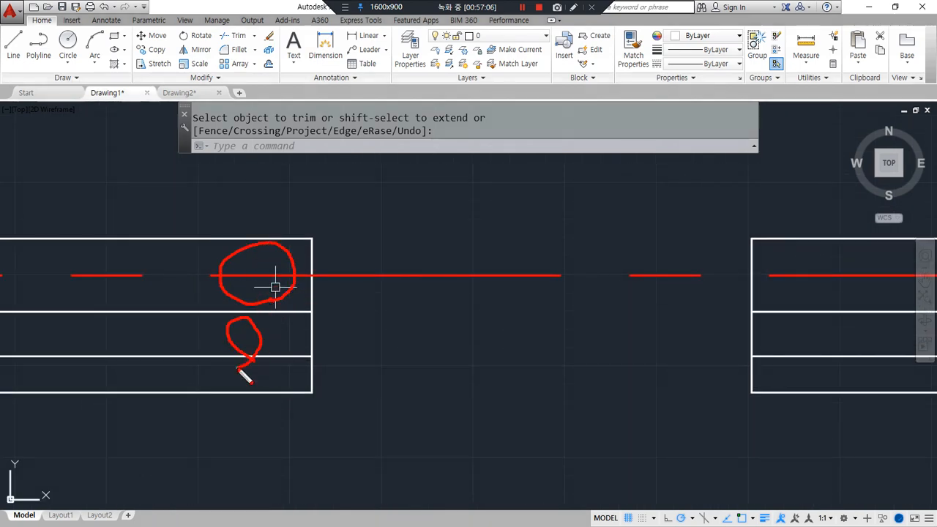
key("Escape")
- Offset the end line on the left side of the window opening by 100 into the wall
type("o")
key("Return")
type("100")
key("Return")
left_click(309, 331)
left_click(272, 334)
key("Return")
- Trim the left offset line to the wall cavity and cut the outer cavity line back to it, closing the cavity end
type("tr")
key("Return")
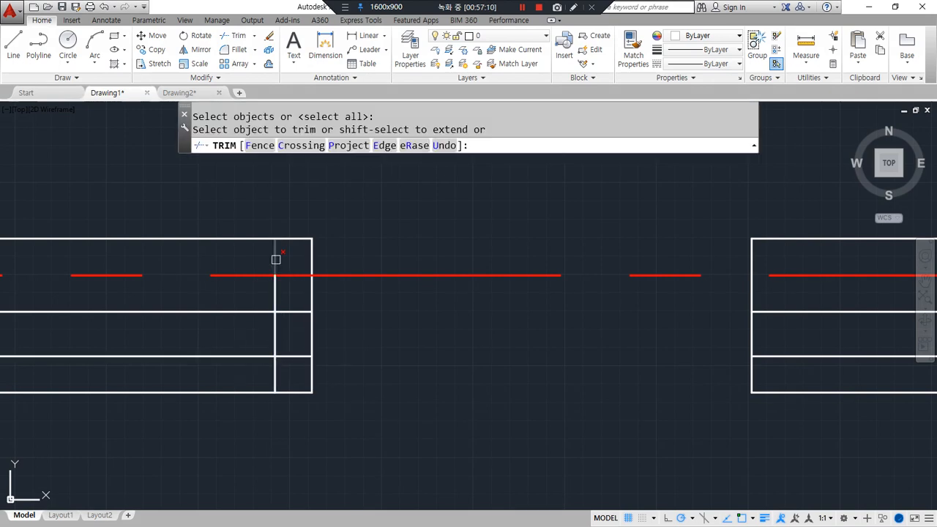
left_click(291, 359)
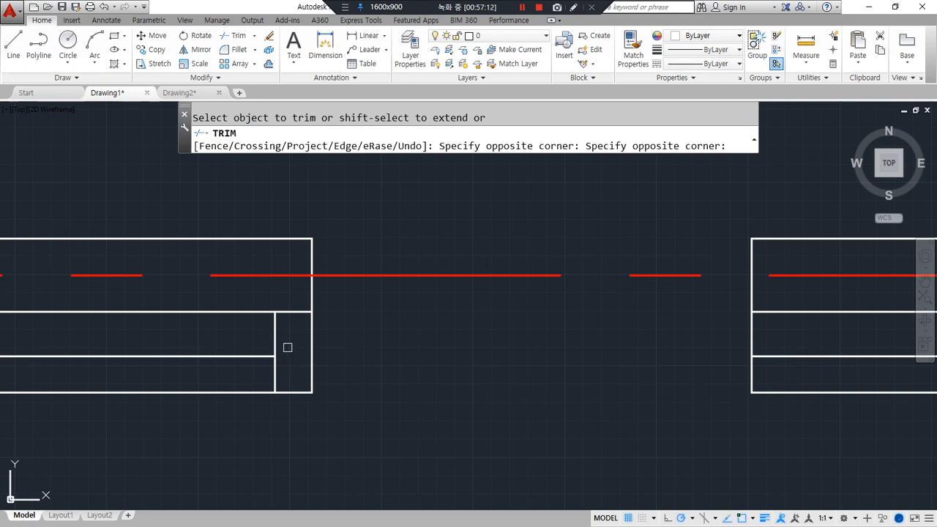
left_click(276, 370)
key("Return")
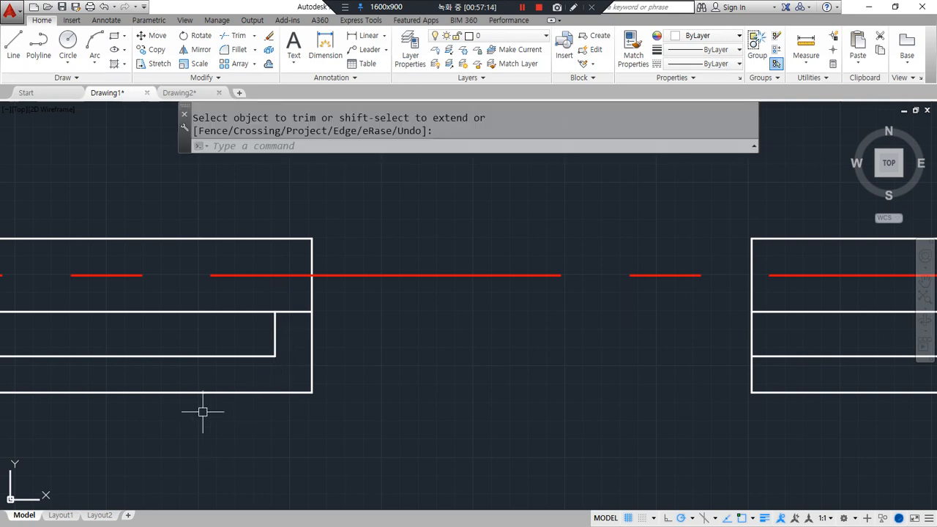
left_click_drag(321, 355, 311, 318)
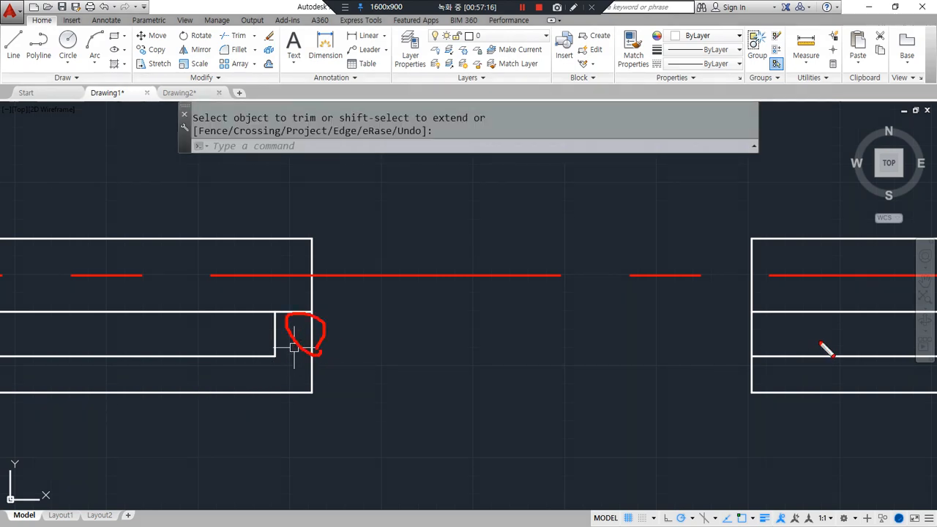
left_click_drag(773, 348, 813, 355)
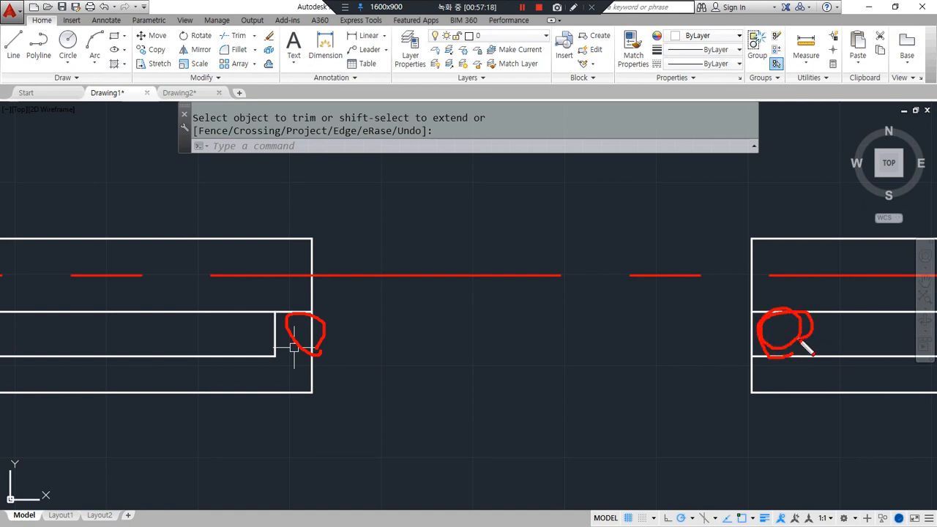
- Erase the end line right of the window opening and the two outer wall lines connected to it
mouse_move(632, 332)
middle_mouse_down()
mouse_move(337, 333)
mouse_move(301, 351)
middle_mouse_up()
left_click(464, 432)
left_click(407, 368)
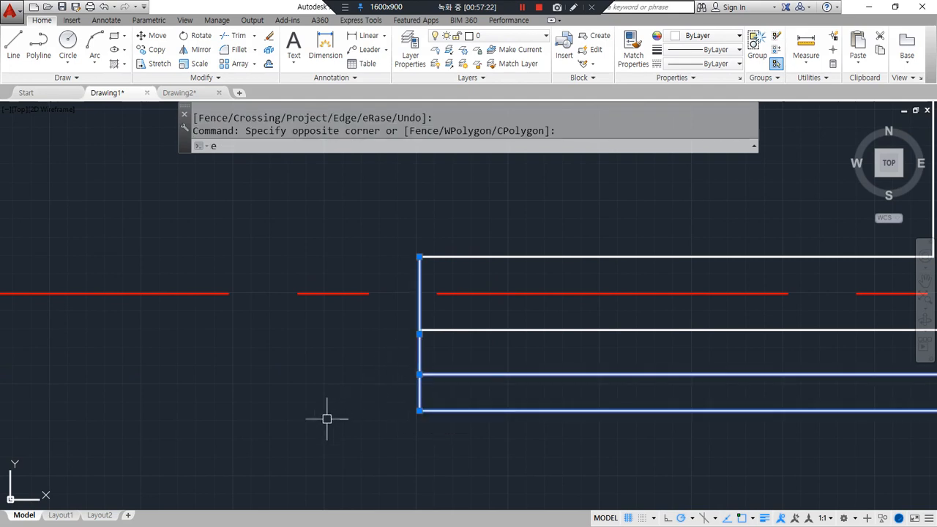
type("e")
key("Return")
- Draw a line closing the end of the two remaining wall lines right of the opening
type("l")
key("Return")
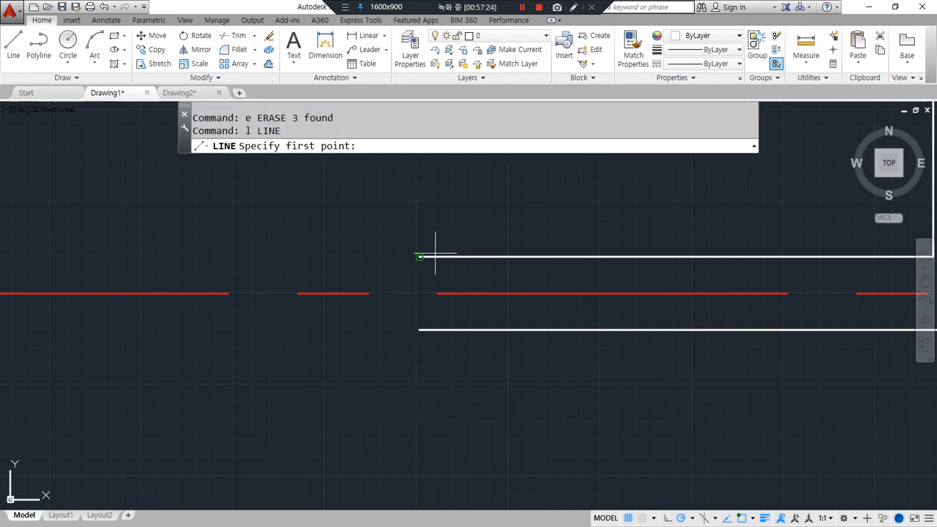
left_click(419, 257)
left_click(419, 330)
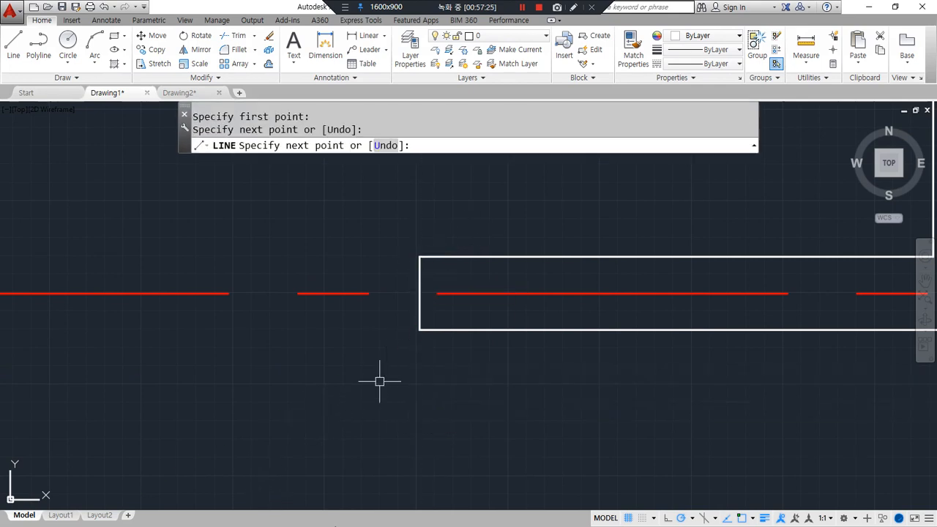
key("Return")
type("o")
key("Return")
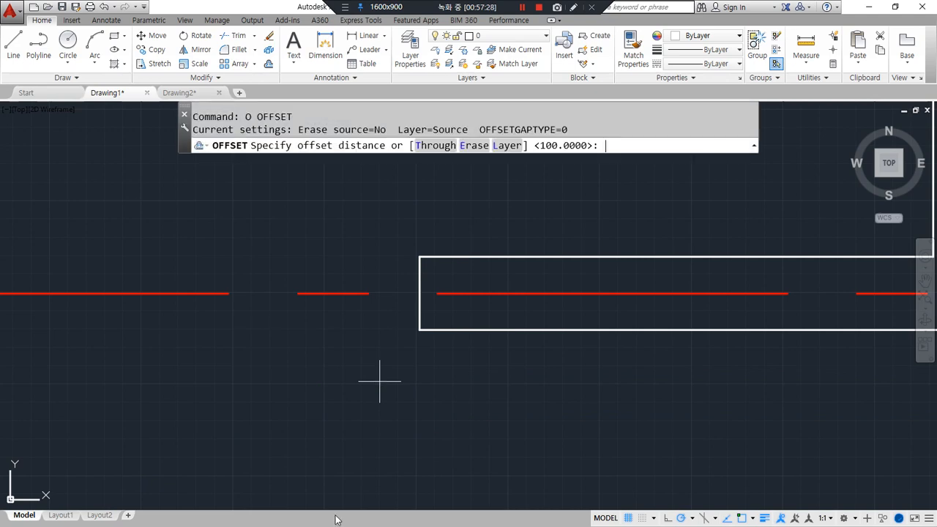
key("Escape")
- Offset the lower line of the wall right of the opening by 120 outward
type("o")
key("Return")
type("120")
key("Return")
left_click(476, 330)
left_click(483, 372)
key("Return")
- Offset the new outer wall line right of the opening by 100 outward
key("Return")
type("1")
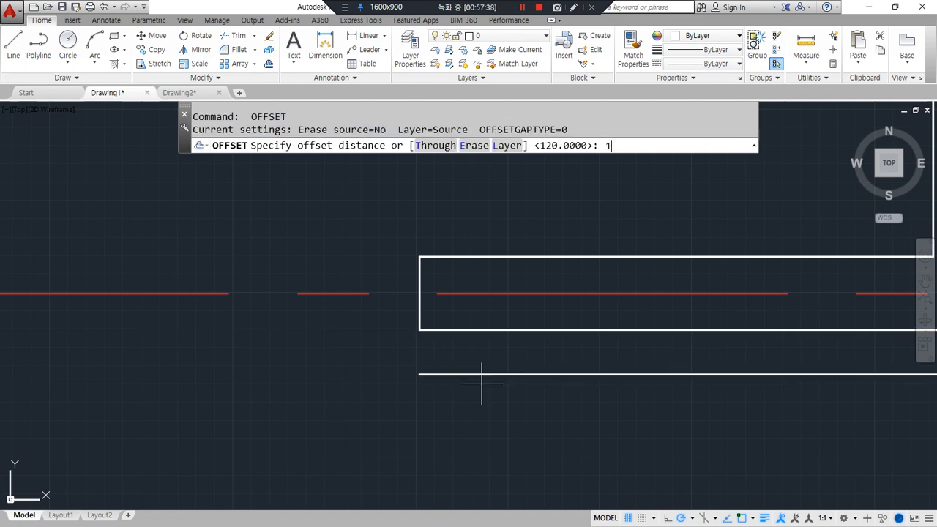
type("00")
key("Return")
left_click(474, 375)
left_click(476, 409)
key("Return")
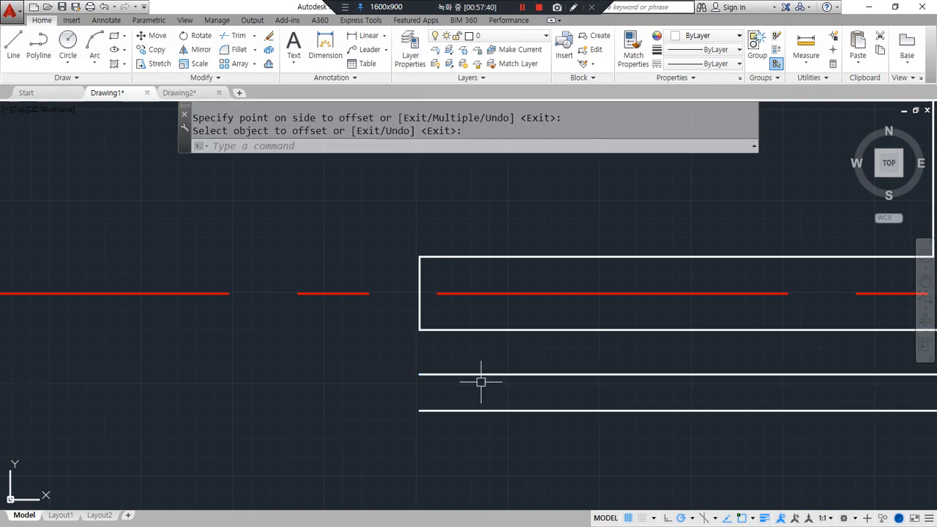
- Draw a line from the lower corner of the closed inner wall to the end of the outermost wall line
type("l")
key("Return")
left_click(419, 329)
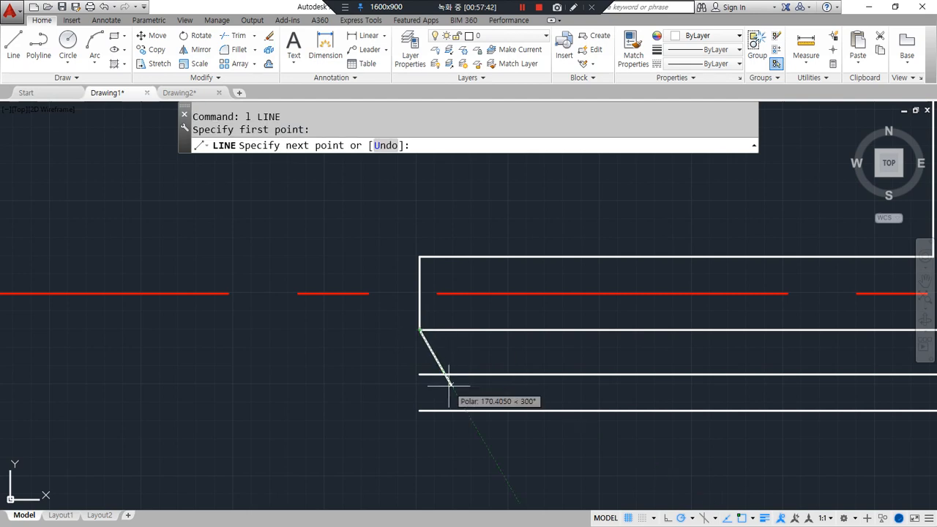
left_click(419, 410)
key("Return")
- Offset the lower end line right of the opening by 100 into the wall
type("O")
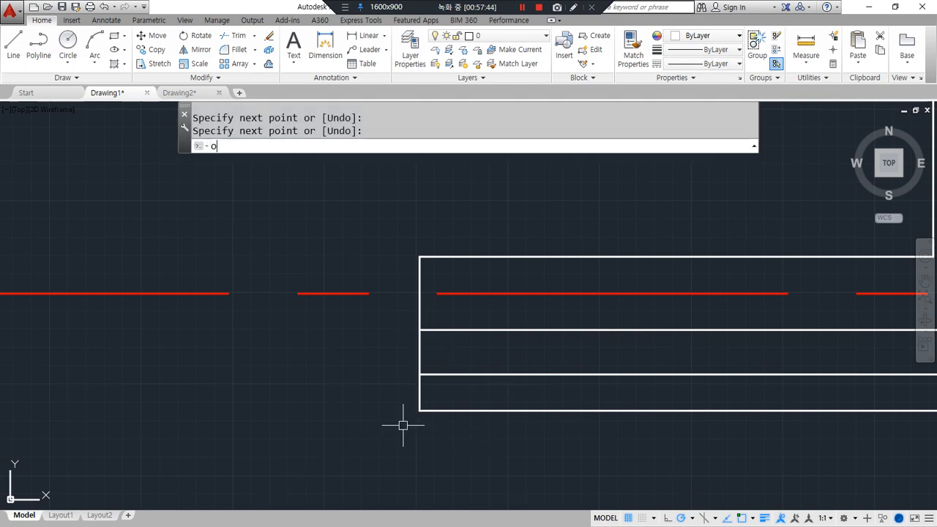
key("Return")
type("100")
key("Return")
left_click(419, 393)
left_click(479, 395)
key("Return")
- Trim the outer cavity line and the offset line against each other to close the right wall's cavity end
type("tr")
key("Return")
key("Return")
left_click(436, 375)
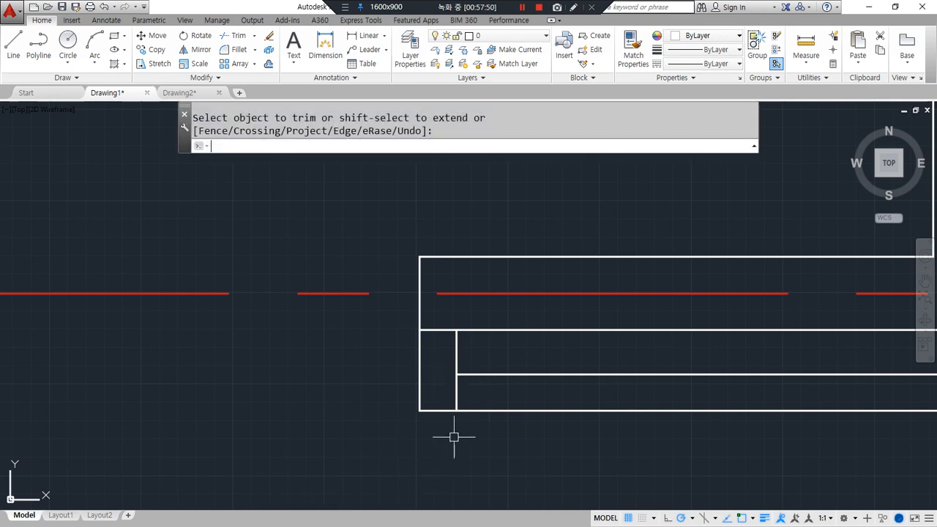
left_click(456, 392)
left_click(439, 411)
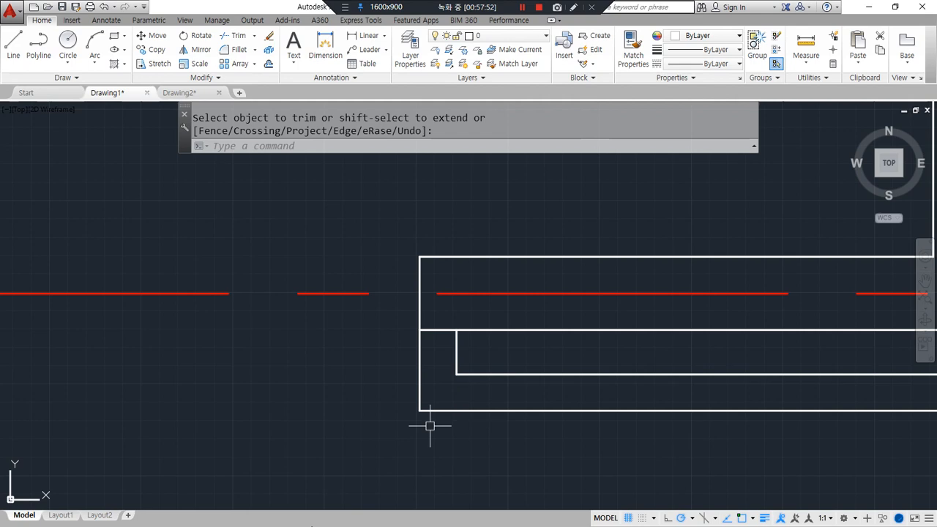
scroll(374, 447, "down", 3)
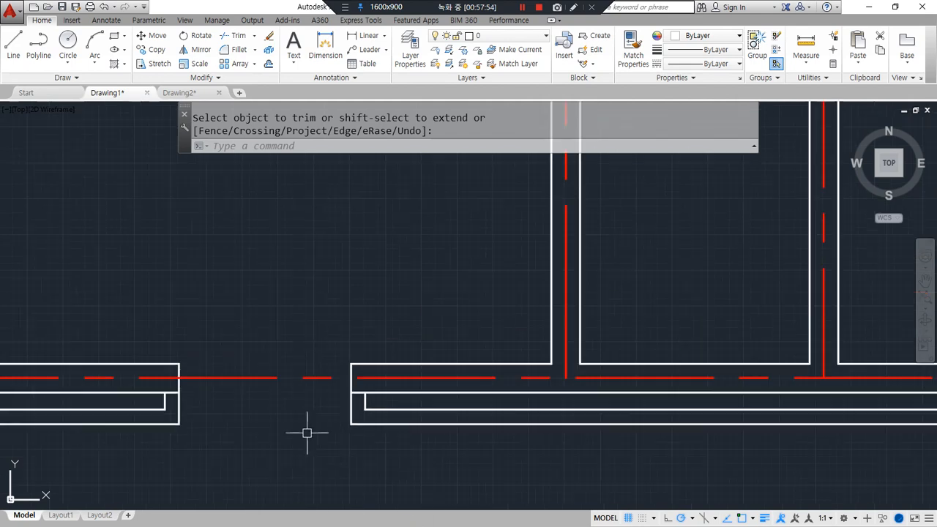
scroll(468, 426, "up", 2)
scroll(433, 391, "down", 3)
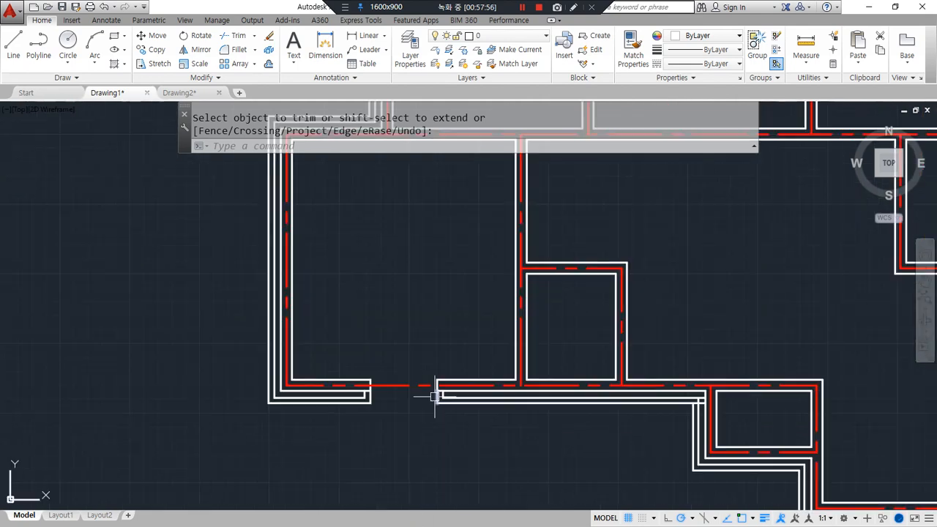
- Undo the trims and the 100 offset at the wall end right of the opening
key("ctrl+z")
key("ctrl+z")
key("ctrl+z")
key("ctrl+z")
key("ctrl+z")
key("ctrl+z")
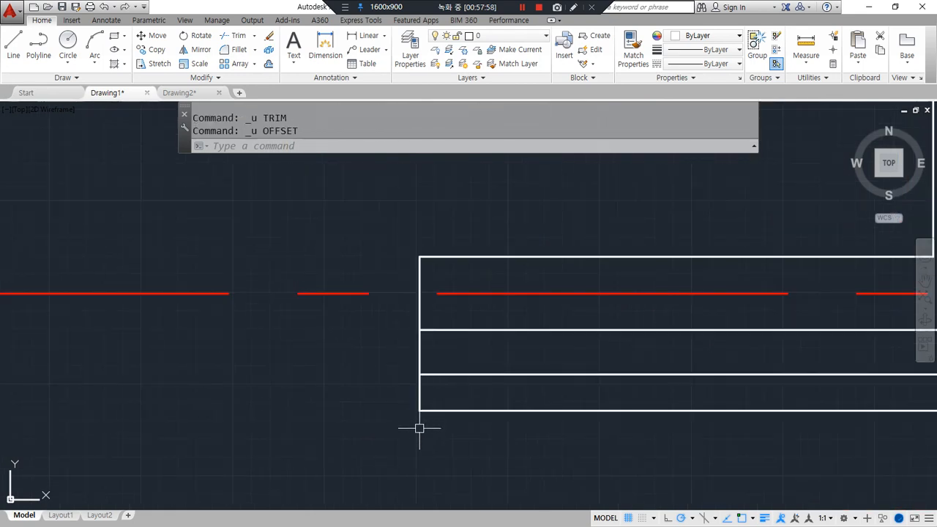
key("ctrl+z")
key("ctrl+z")
- Offset the lower end line right of the opening by 100 into the wall again
type("o")
key("Return")
type("100")
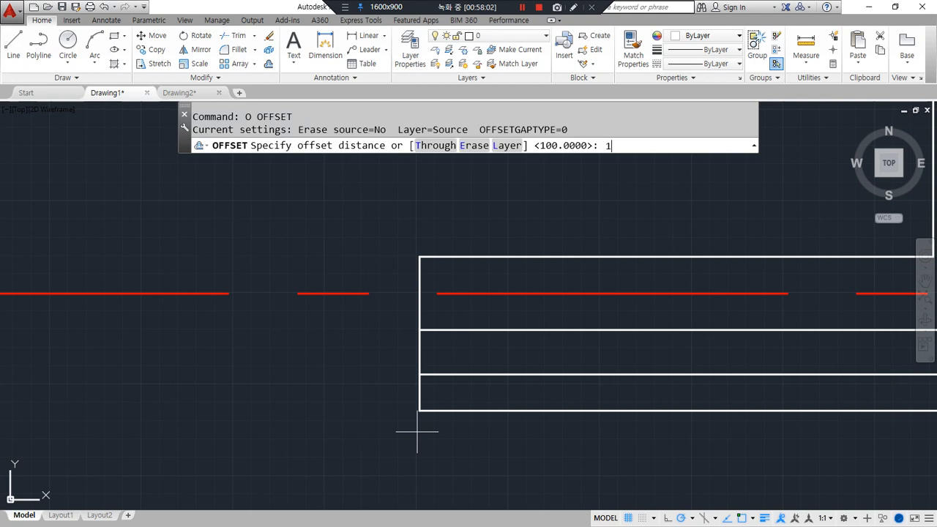
key("Return")
left_click(422, 358)
left_click(468, 359)
key("Return")
- Trim the cavity line beside the right wall end and the offset line below the cavity to form its closed end
type("tr")
key("Return")
key("Return")
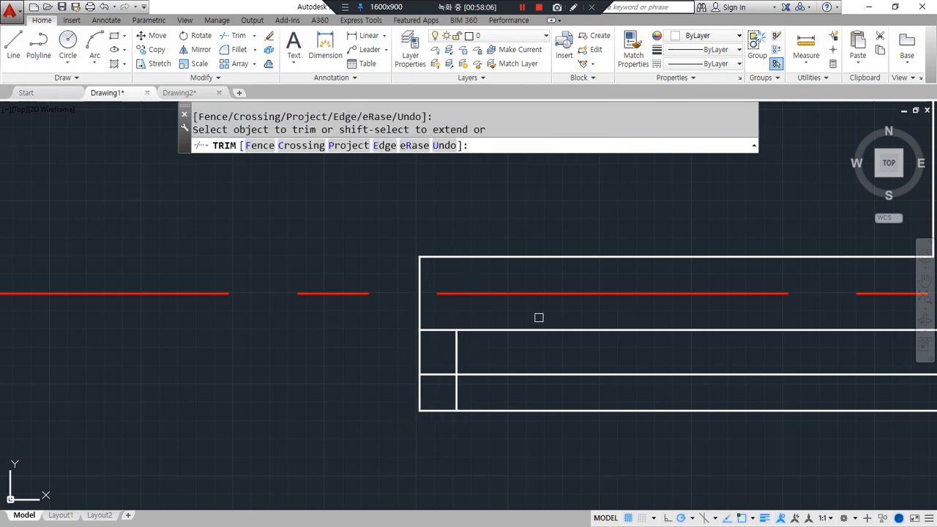
left_click(516, 260)
left_click(446, 379)
left_click(439, 371)
left_click(455, 396)
key("Return")
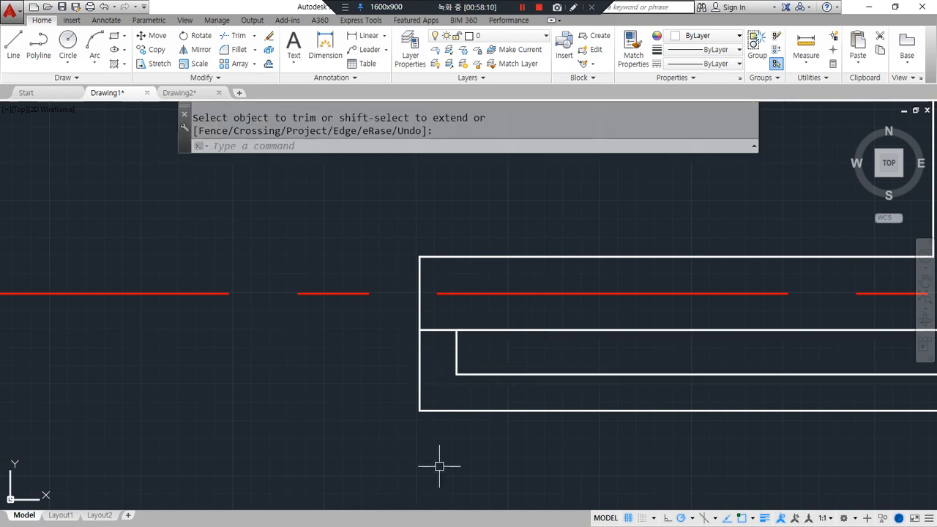
middle_click_drag(424, 462, 160, 445)
scroll(161, 444, "down", 1)
middle_click_drag(100, 423, 525, 404)
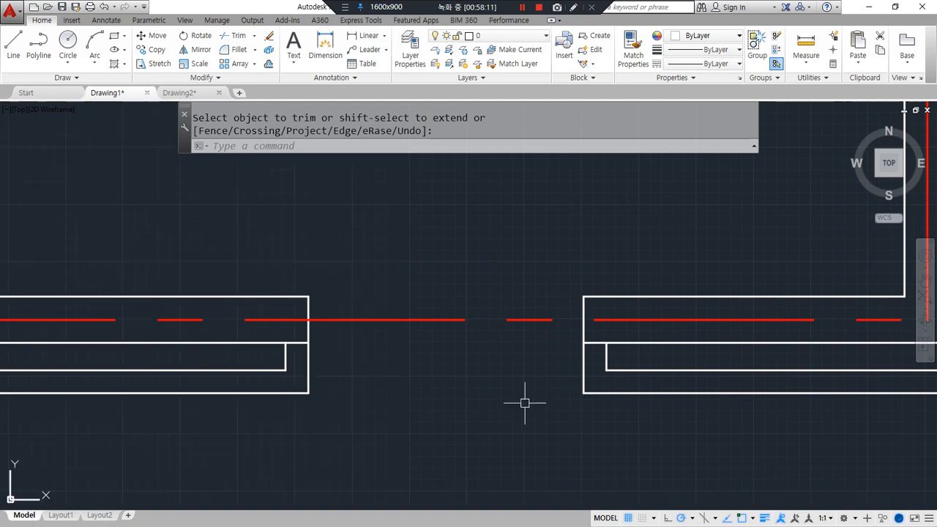
mouse_move(386, 435)
left_mouse_down()
mouse_move(291, 434)
mouse_move(586, 294)
mouse_move(440, 442)
left_mouse_up()
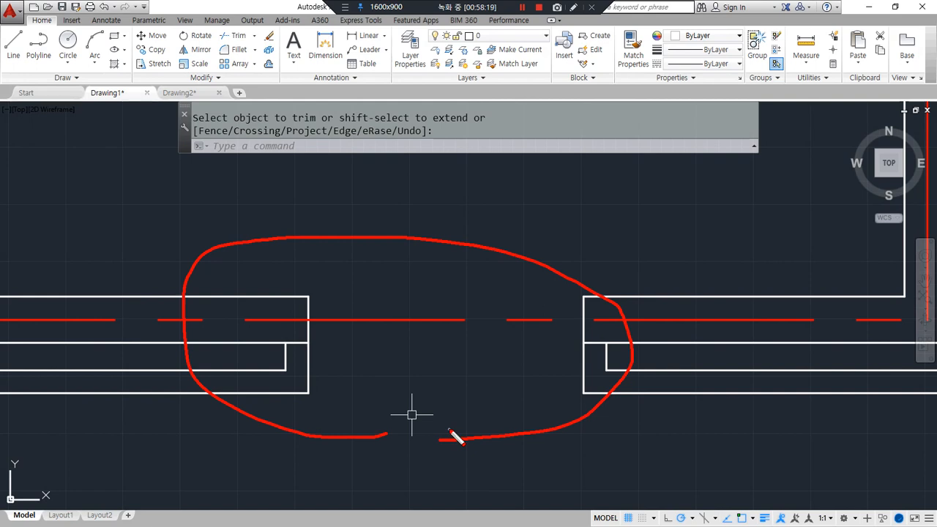
key("Escape")
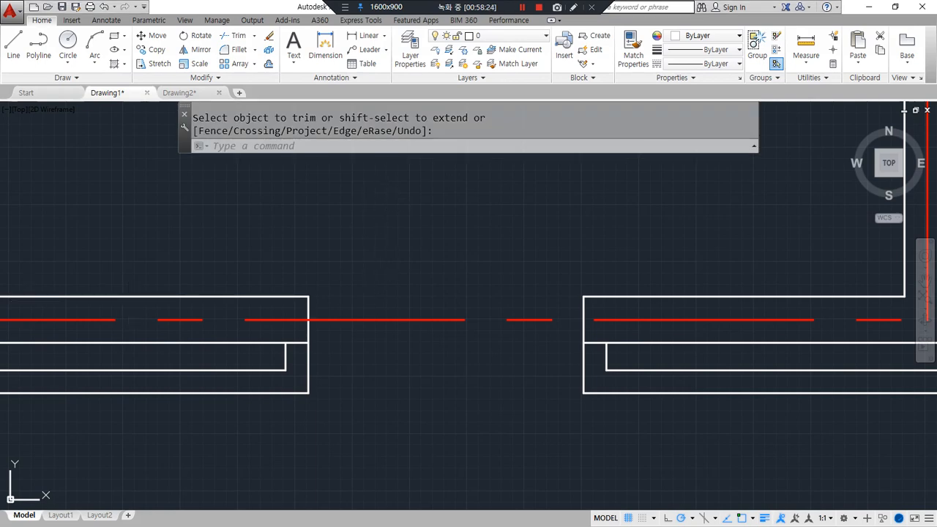
scroll(415, 237, "down", 6)
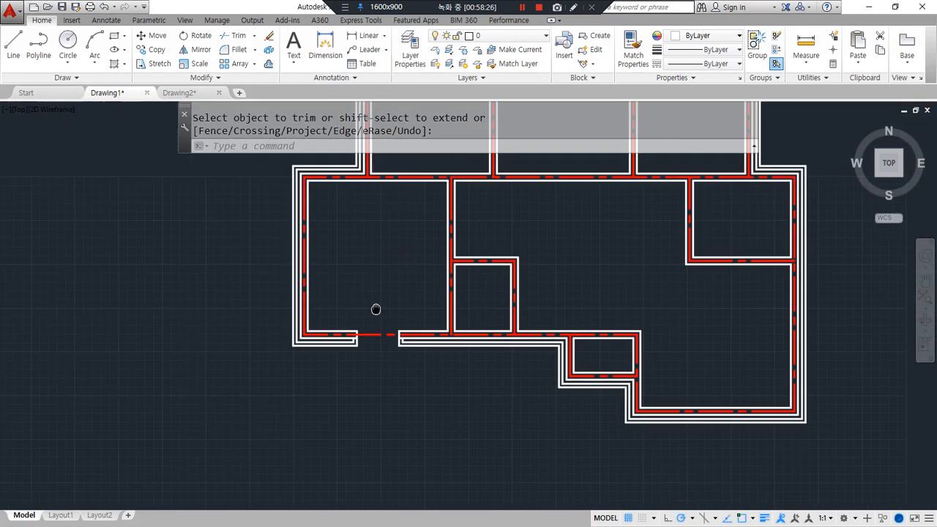
scroll(442, 266, "up", 8)
left_click_drag(481, 281, 333, 286)
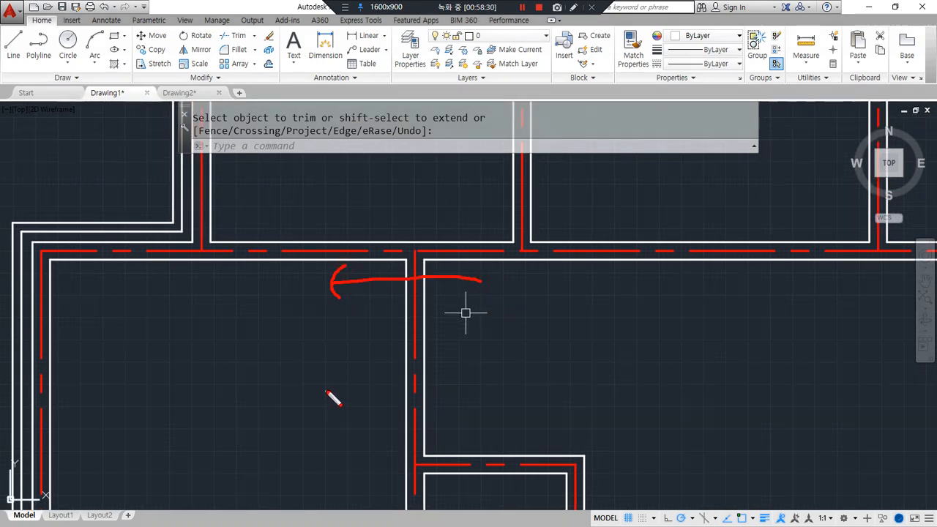
scroll(435, 261, "up", 6)
key("Return")
type("l")
key("Return")
left_click(464, 241)
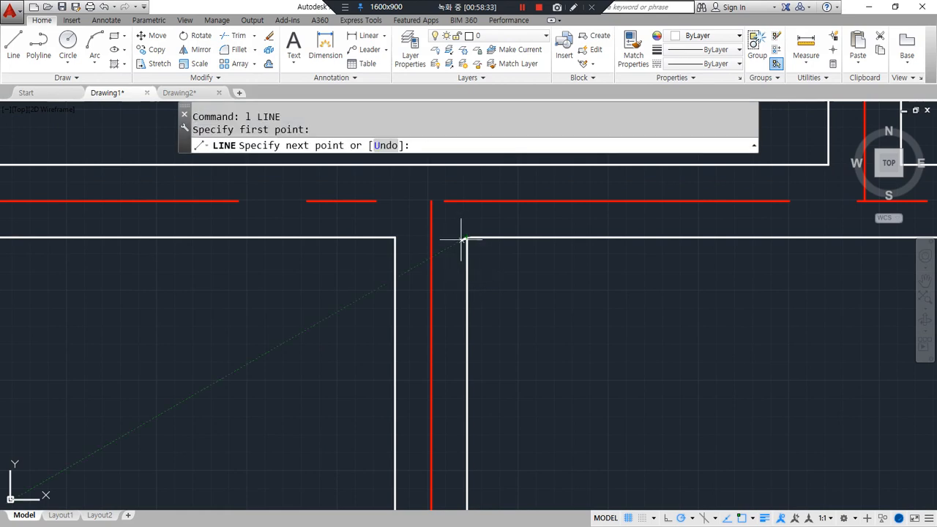
left_click(394, 233)
key("Return")
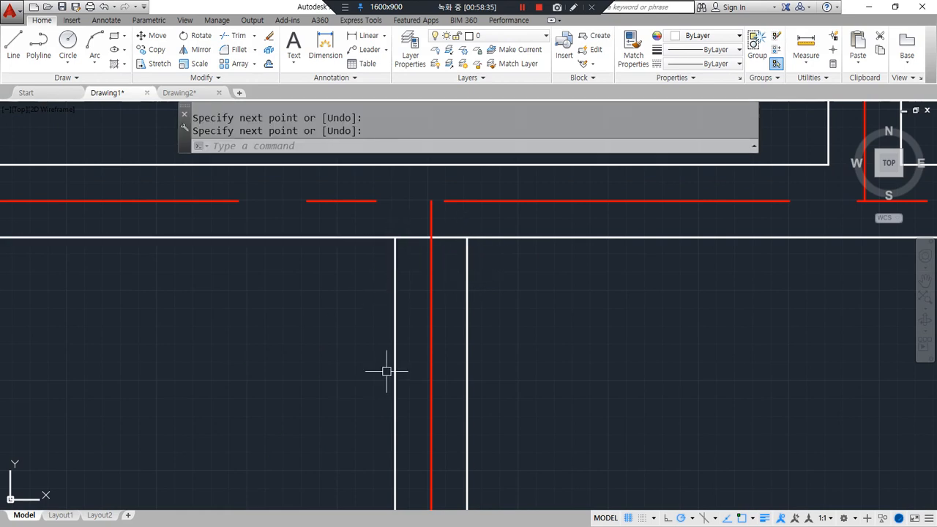
left_click(419, 238)
type("e")
key("Return")
- Offset the upper wall line of the lower-left room by 100 downward, into the room
type("o")
key("Return")
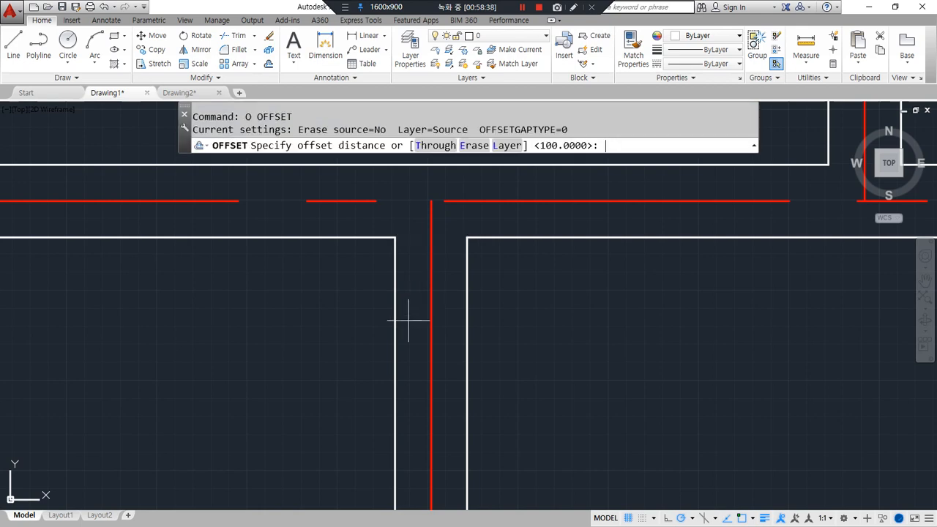
type("100")
key("Return")
left_click(364, 239)
left_click(358, 299)
key("Return")
- Extend the new offset line across the partition to its far face
type("ex")
key("Return")
key("Return")
left_click_drag(375, 294, 364, 261)
left_click(366, 273)
key("Escape")
- Offset the extended line by 900 downward to mark the other side of the door opening
type("o")
key("Return")
type("90")
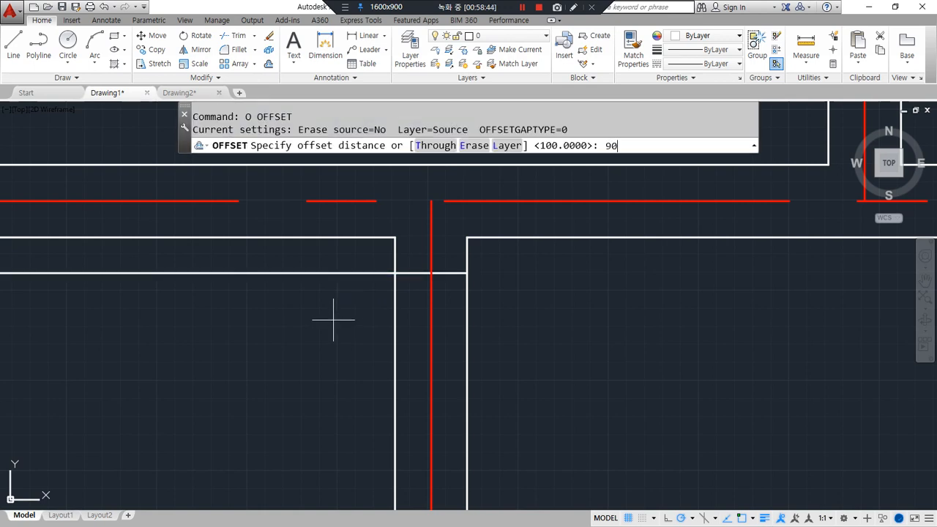
key("Return")
left_click(358, 274)
left_click(351, 328)
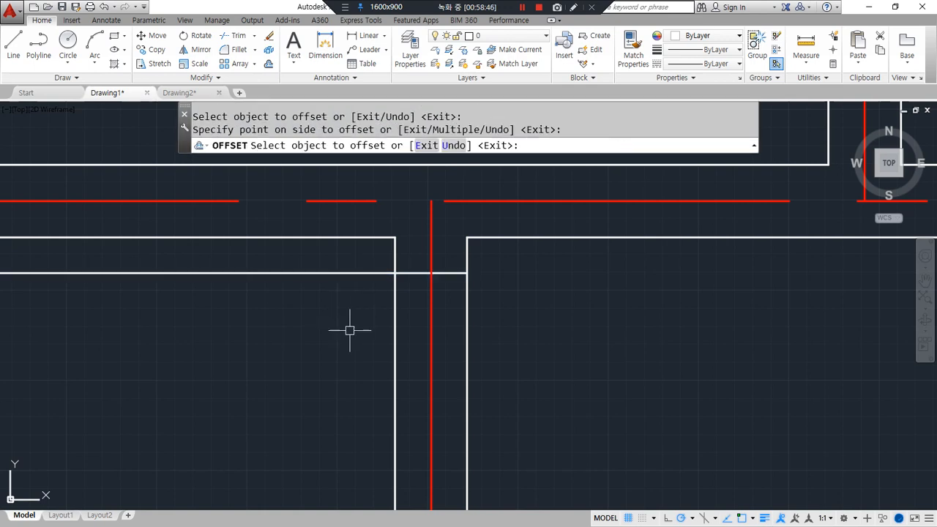
key("Return")
- Trim both partition faces between the two offset lines and cut the surplus lines inside the lower-left room
scroll(338, 344, "down", 2)
middle_click_drag(338, 344, 360, 295)
type("tr")
key("Return")
key("Return")
left_click(447, 312)
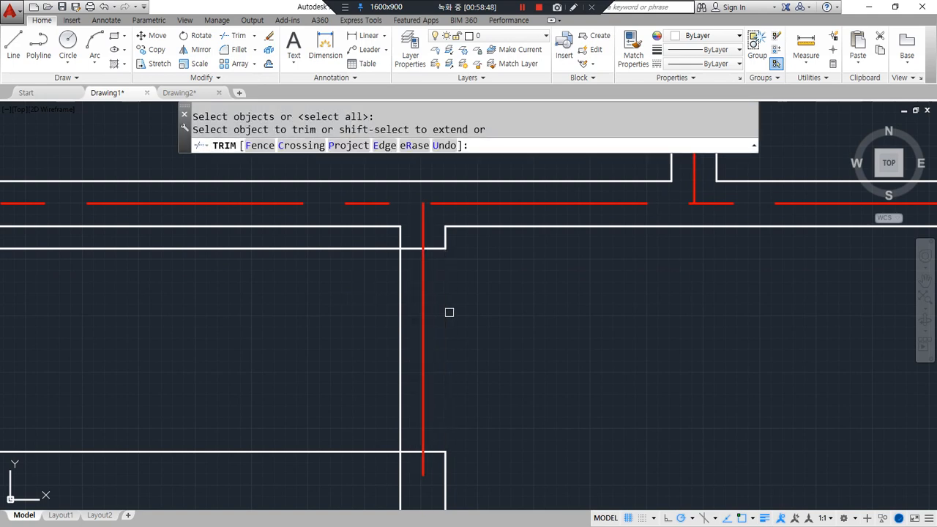
left_click(404, 332)
left_click(356, 249)
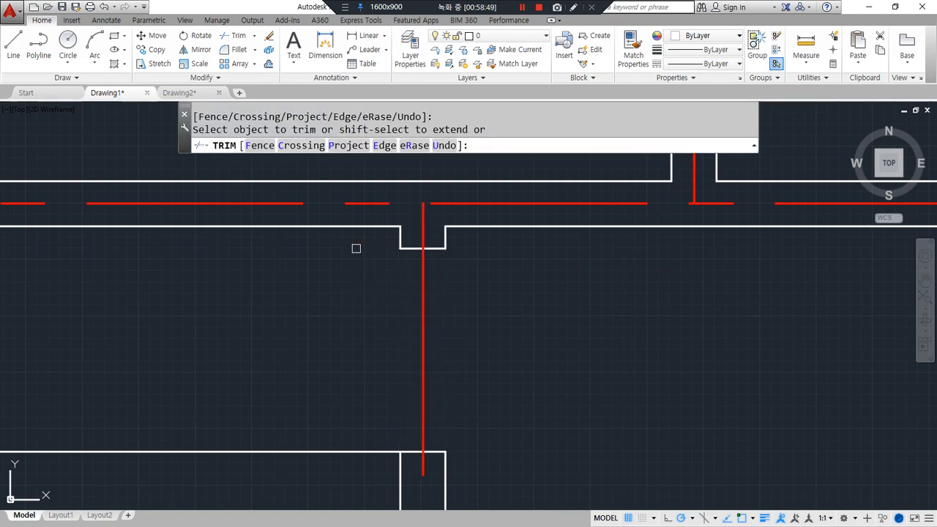
left_click(344, 450)
key("Return")
scroll(286, 402, "down", 2)
mouse_move(371, 461)
left_mouse_down()
mouse_move(300, 317)
mouse_move(410, 410)
mouse_move(332, 466)
left_mouse_up()
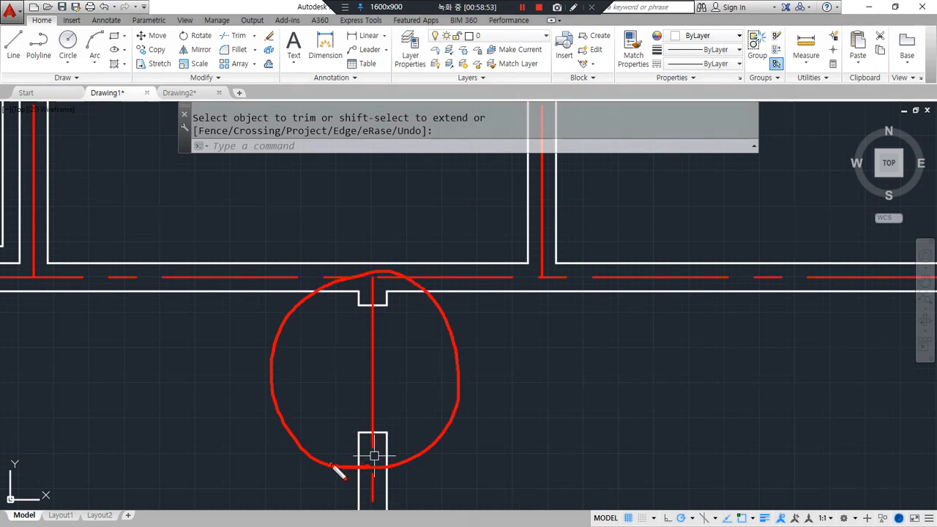
mouse_move(485, 310)
left_mouse_down()
mouse_move(563, 242)
mouse_move(469, 338)
left_mouse_up()
key("Escape")
- Offset the left face of the upper partition and the right face of the wall stub by 100 toward each other
scroll(509, 288, "up", 2)
middle_click_drag(508, 308, 504, 352)
type("o")
key("Return")
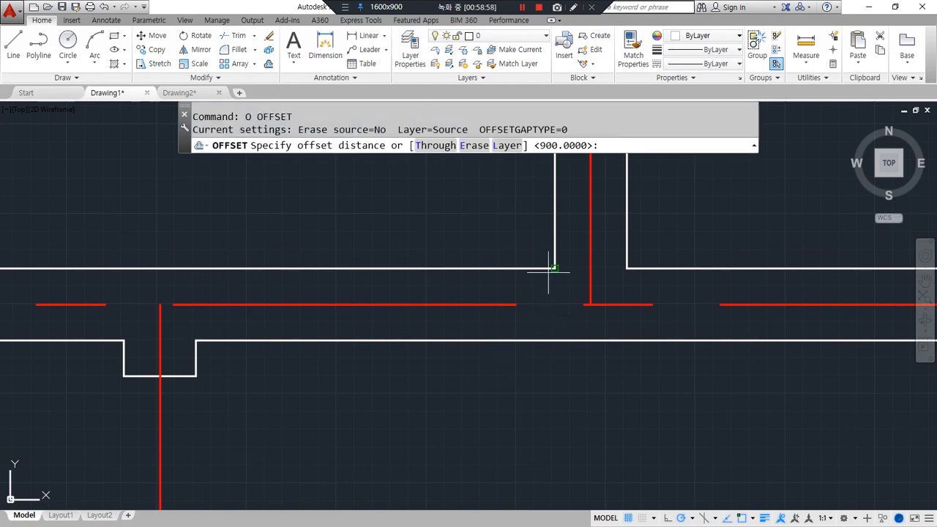
type("100")
key("Return")
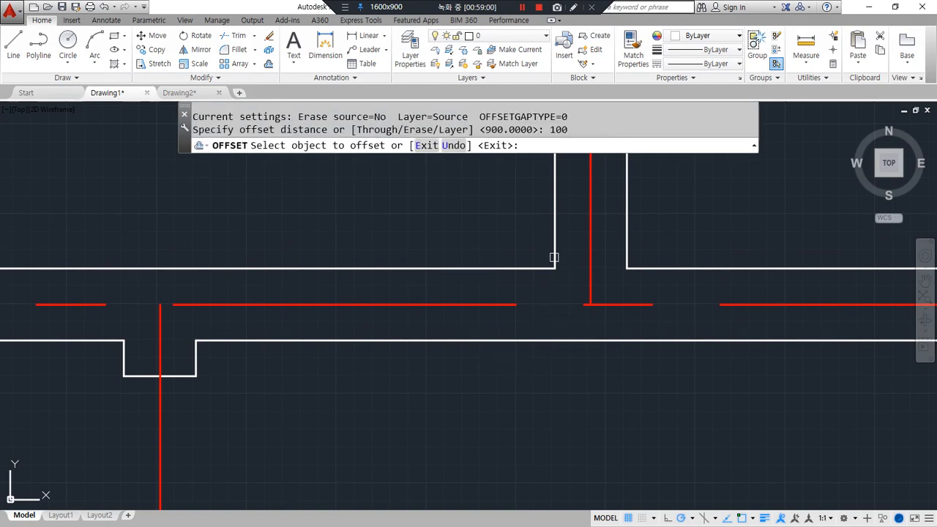
left_click(554, 242)
left_click(465, 242)
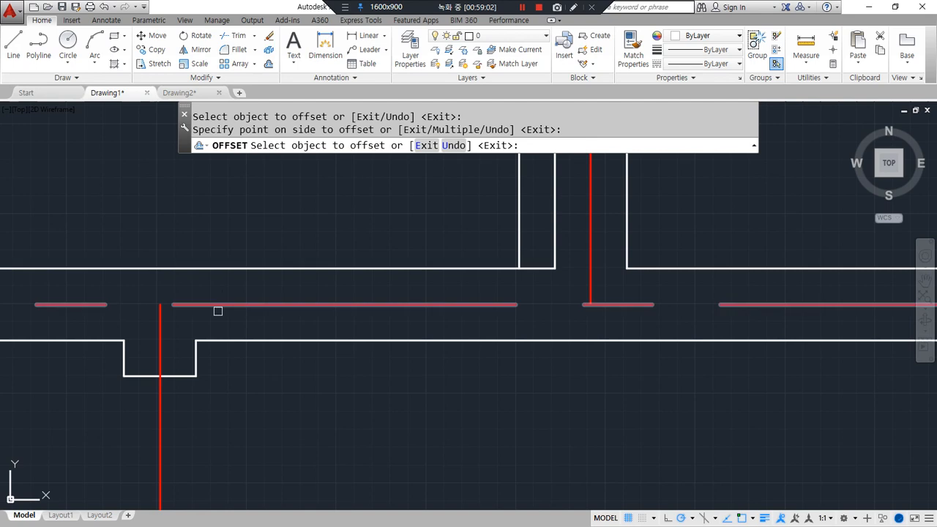
left_click(195, 353)
left_click(253, 364)
key("Return")
- Extend both 100 offset lines across the horizontal wall's thickness
type("ex")
key("Return")
key("Return")
left_click(232, 328)
left_click(520, 263)
left_click(519, 282)
key("Return")
- Measure the distance between the two door jamb lines on the horizontal wall
type("d")
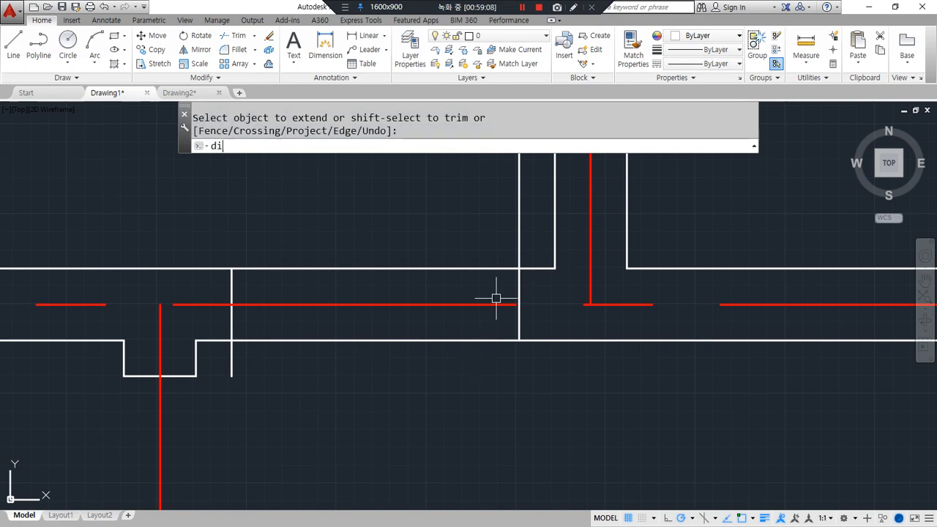
type("i")
key("Return")
left_click(519, 269)
left_click(231, 269)
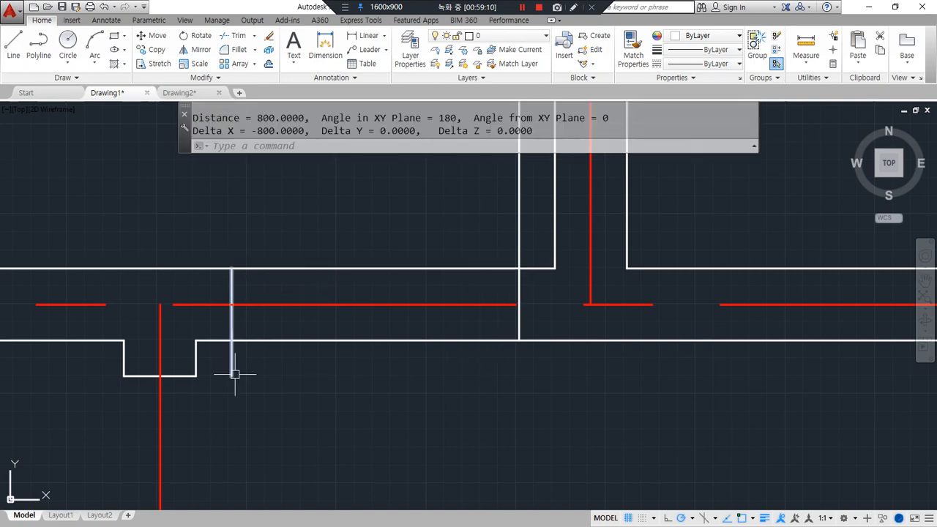
mouse_move(247, 345)
left_mouse_down()
mouse_move(407, 388)
mouse_move(478, 368)
mouse_move(376, 396)
left_mouse_up()
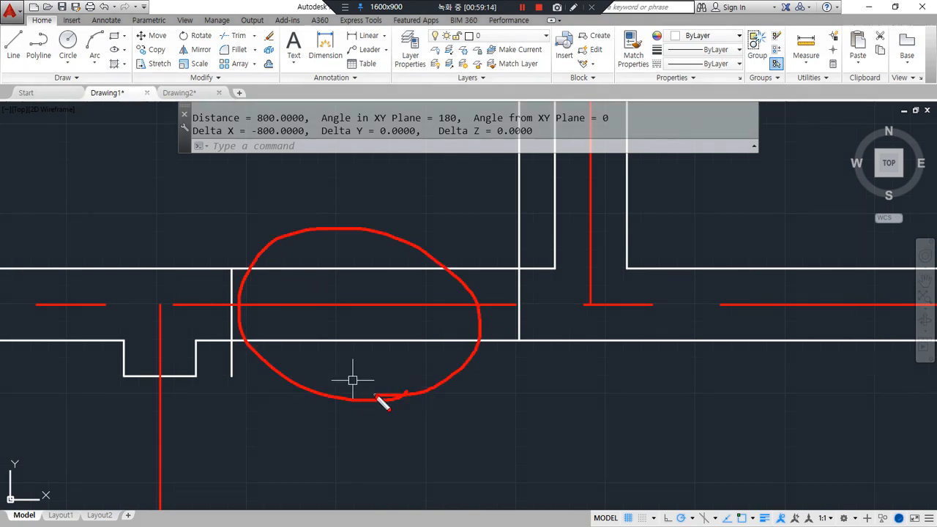
key("Escape")
- Trim the jamb line overhangs and the horizontal wall lines between the jambs to open the doorway
type("tr")
key("space")
key("space")
left_click(232, 370)
left_click(523, 236)
left_click(502, 236)
left_click(454, 266)
left_click(428, 341)
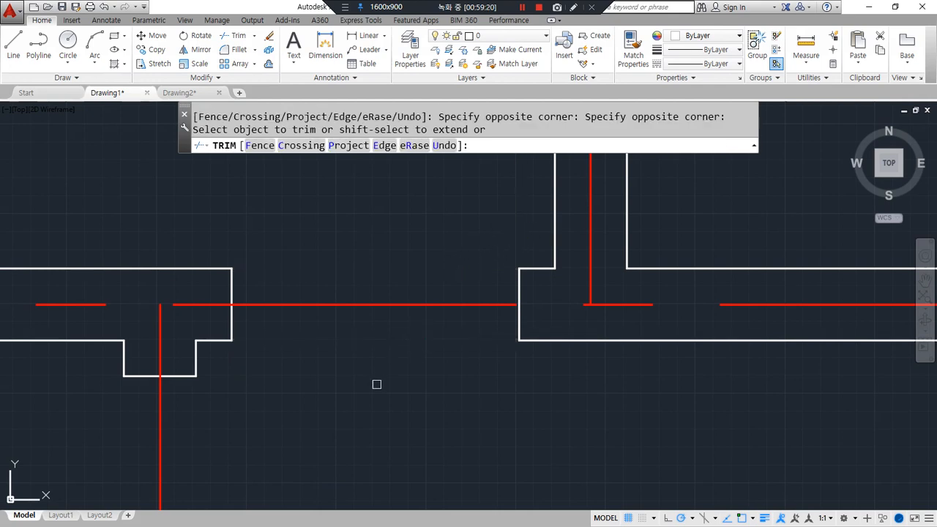
key("space")
scroll(403, 323, "down", 6)
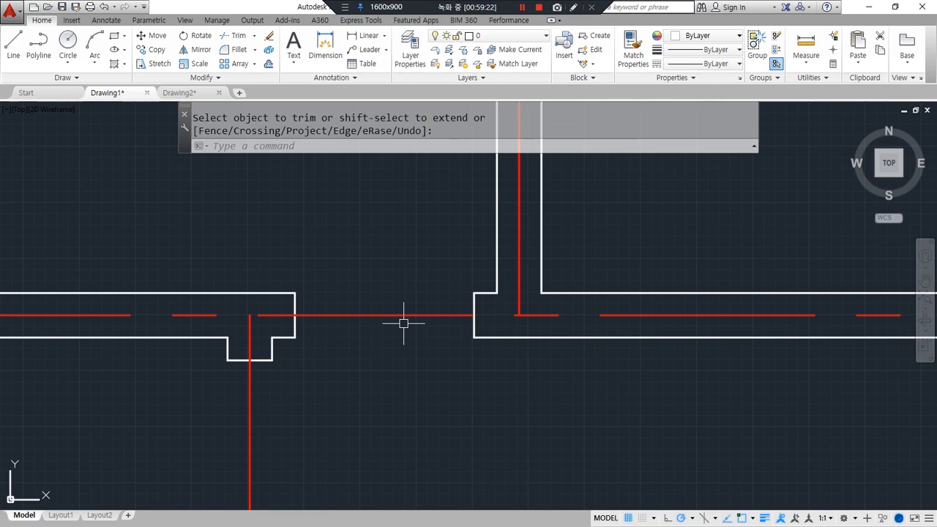
scroll(424, 314, "up", 2)
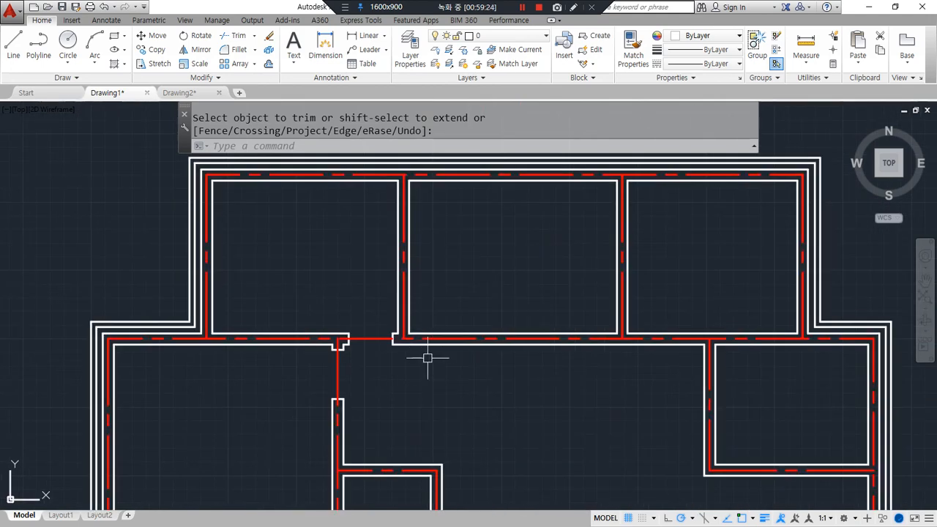
key("ctrl+alt+d")
left_click_drag(379, 347, 367, 317)
key("Escape")
- Stretch the partition between the upper-left and upper-middle rooms, with its door jamb, 100 to the right
type("s")
key("space")
left_click(451, 372)
middle_click_drag(391, 191, 385, 257)
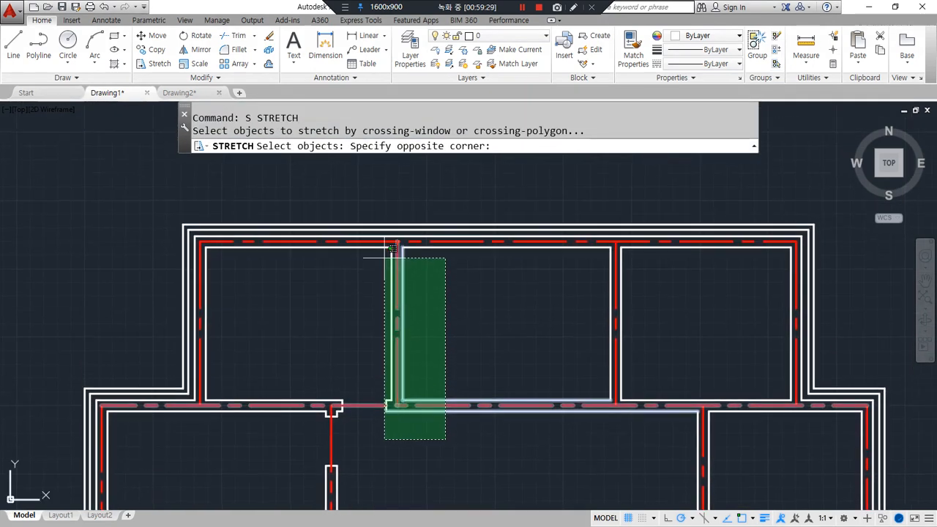
left_click(361, 200)
key("space")
left_click(449, 300)
type("100")
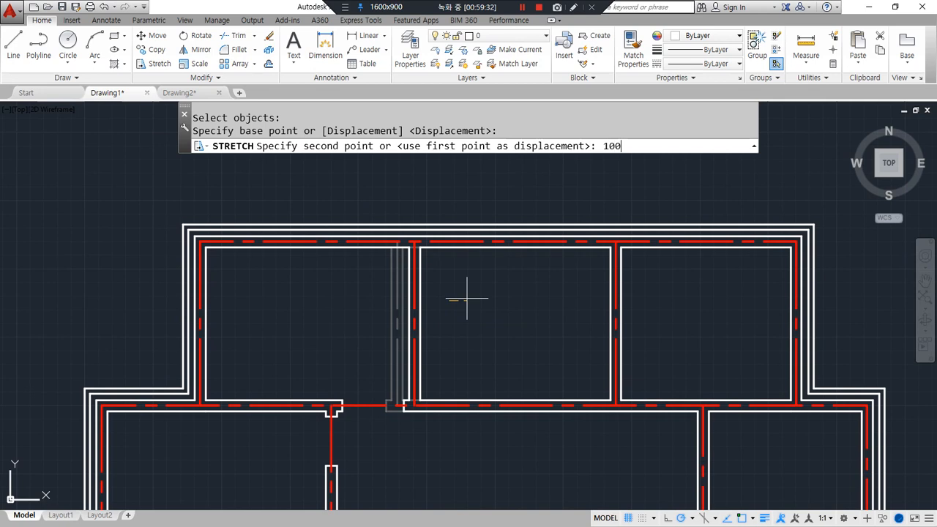
key("Return")
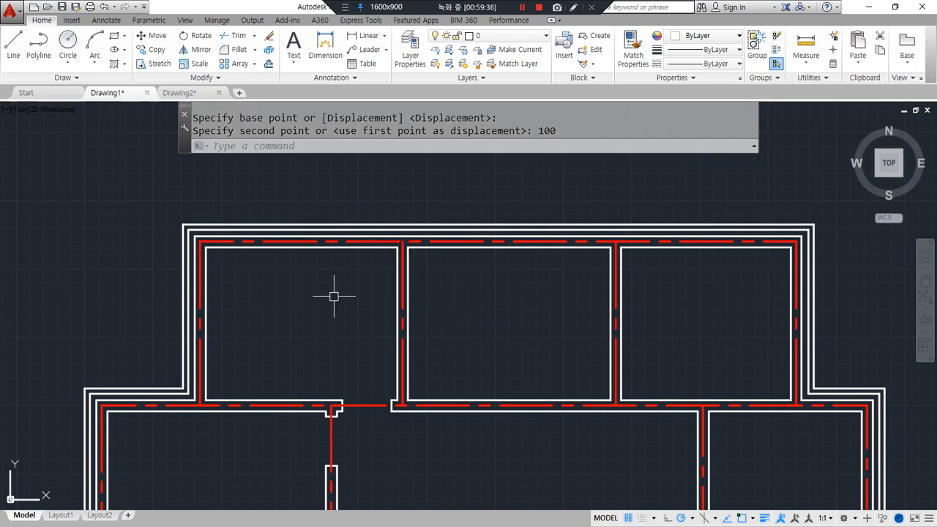
- Measure the distance between the centre lines of the two upper partitions, along the horizontal wall
type("di")
key("Return")
scroll(410, 408, "up", 9)
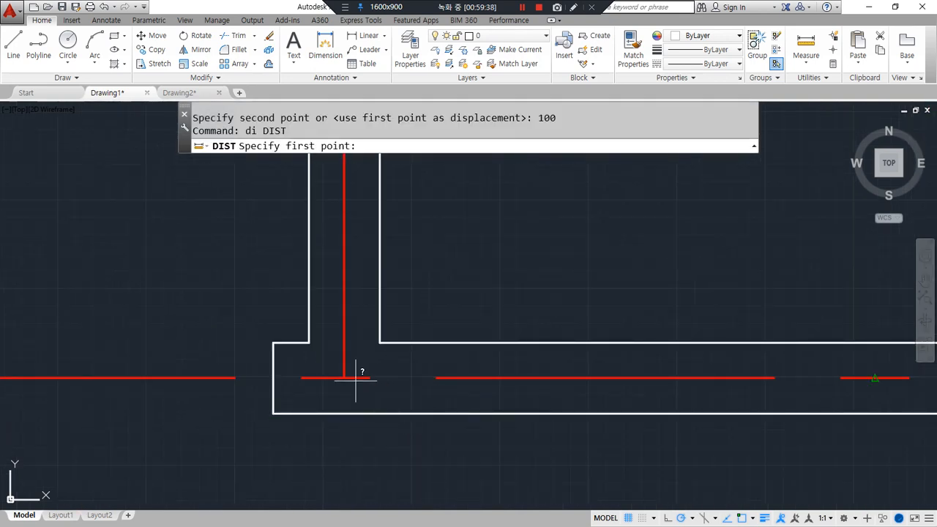
left_click(345, 376)
scroll(708, 398, "down", 5)
scroll(763, 412, "up", 5)
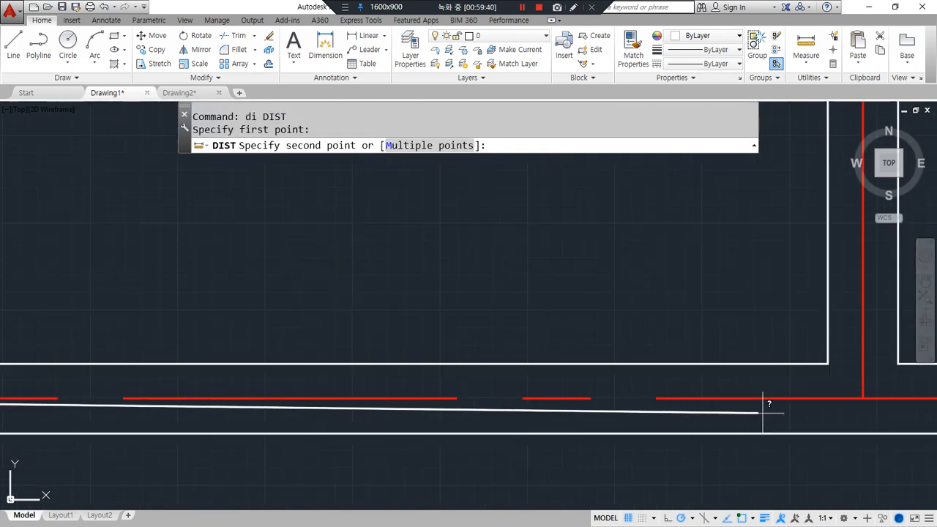
left_click(863, 398)
- Measure from the right upper partition's centre line to the centre line of the partition below the horizontal wall
scroll(293, 360, "down", 10)
scroll(352, 307, "up", 3)
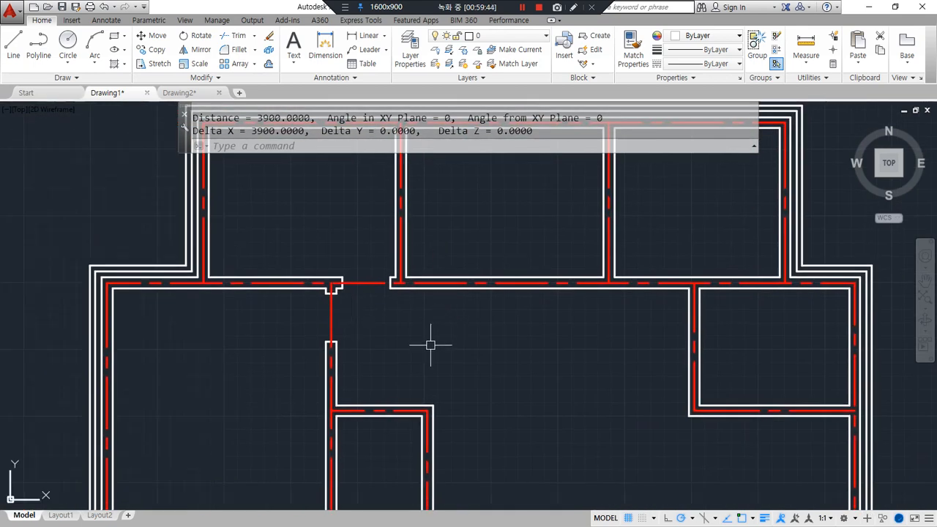
middle_click_drag(430, 345, 309, 418)
middle_click_drag(396, 341, 280, 259)
middle_click_drag(444, 341, 276, 337)
scroll(227, 315, "up", 5)
type("di")
key("Return")
left_click(132, 304)
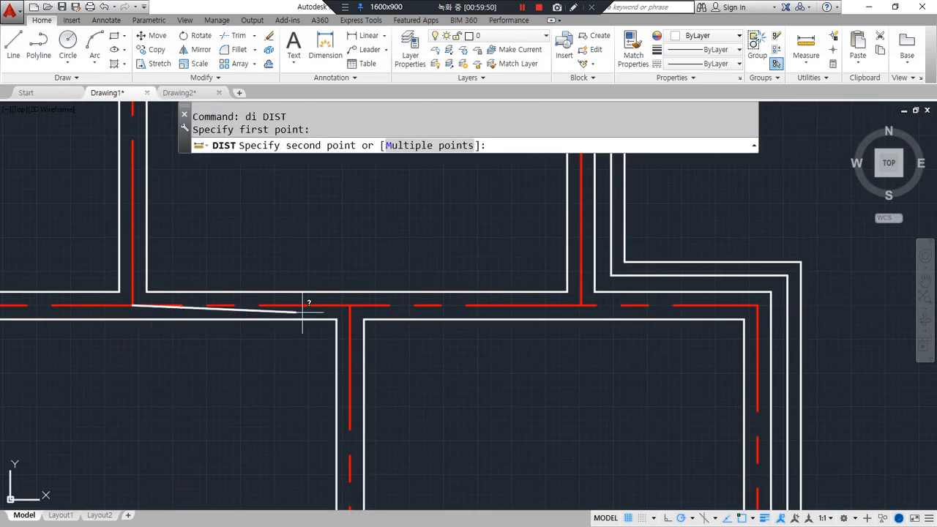
left_click(350, 304)
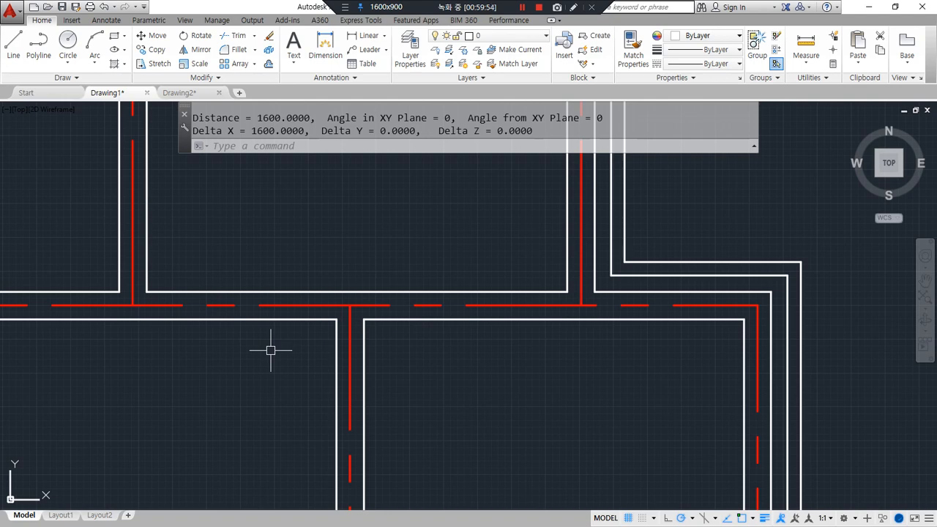
- Offset the right face of the partition beside the upper-right room by 100 into that room
type("o")
key("Return")
type("100")
key("Return")
left_click(147, 271)
left_click(165, 275)
key("Return")
- Offset the new jamb line by 900 to the right for the other side of the doorway
key("Return")
type("900")
key("Return")
left_click(159, 278)
left_click(218, 285)
key("Return")
- Extend both jamb lines of the upper-right room's doorway down across the horizontal wall
type("ex")
key("Return")
key("Return")
left_click(304, 271)
left_click(142, 256)
left_click(314, 278)
left_click(155, 254)
key("Return")
- Trim the jamb lines above the wall and the wall lines between them to open the upper-right room's doorway
type("tr")
key("Return")
key("Return")
left_click(309, 265)
left_click(149, 242)
key("Return")
key("Return")
key("Return")
left_click(233, 291)
left_click(245, 320)
key("Return")
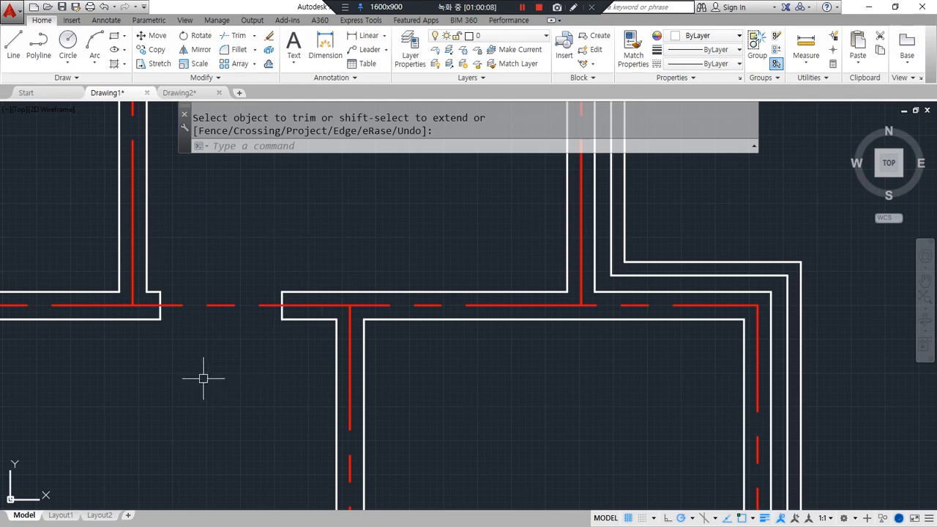
- Draw a horizontal line across the upper-right room's right outer wall, from the inner face's midpoint to outside the wall
middle_click_drag(389, 310, 353, 409)
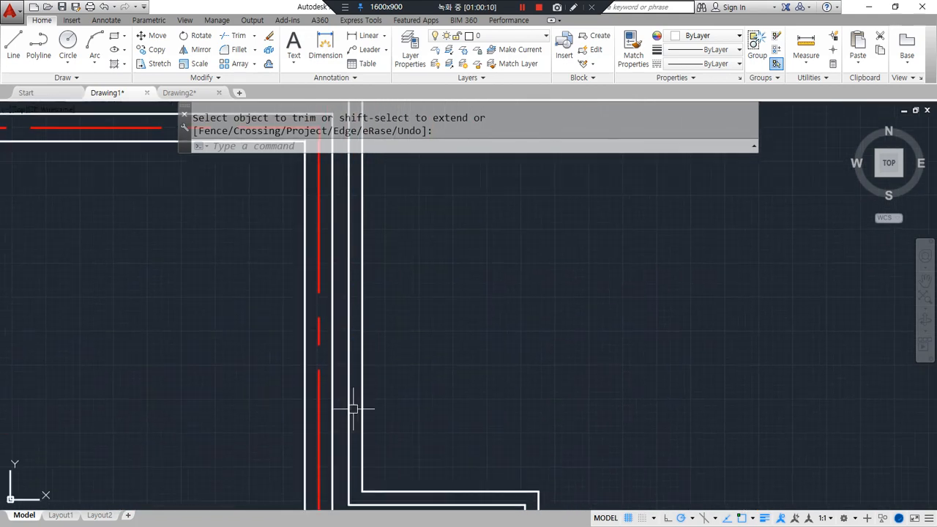
scroll(341, 347, "down", 2)
key("Escape")
type("l")
key("Return")
left_click(320, 337)
left_click(375, 337)
key("Return")
- Offset the horizontal line across the upper-right room's outer wall upward and downward by the same distance for the window jambs
type("o")
key("Return")
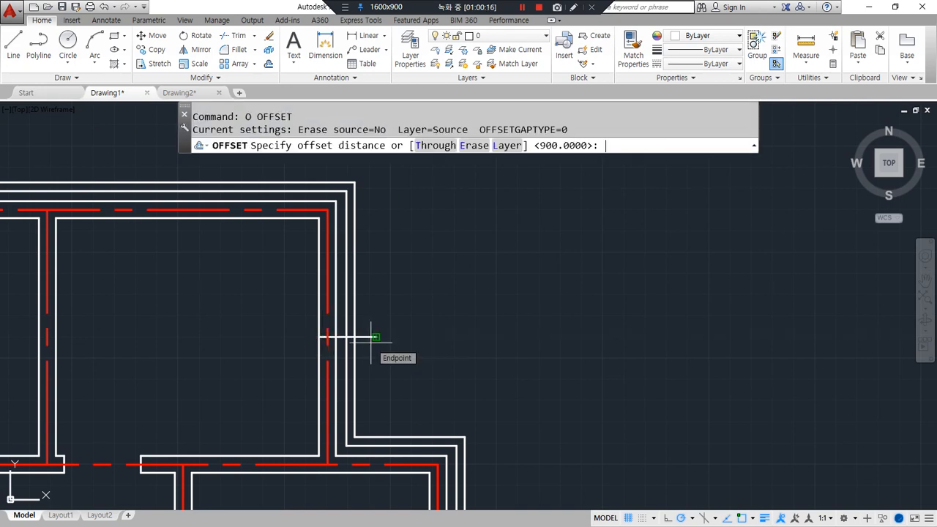
key("Return")
left_click(375, 337)
left_click(383, 323)
left_click(371, 337)
left_click(373, 356)
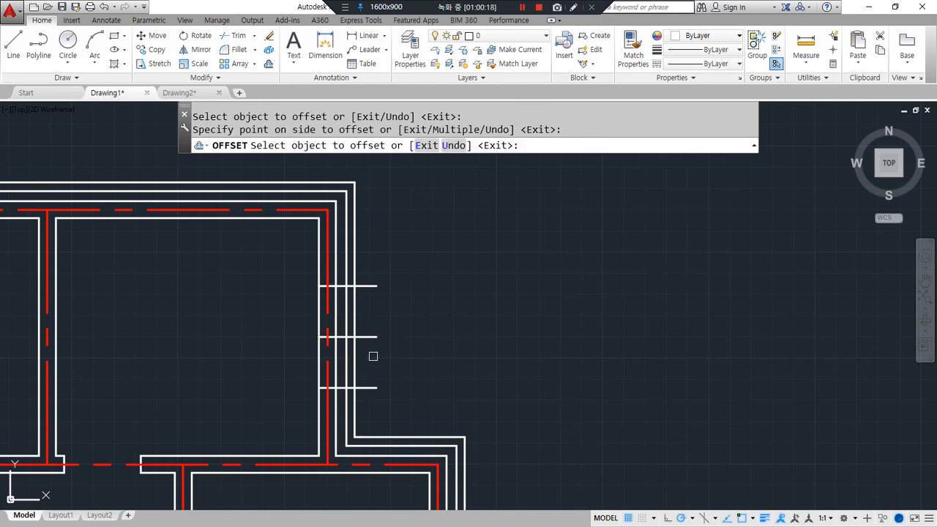
key("Return")
- Erase the middle construction line and trim the jamb line ends that project outside the upper-right room's outer wall
left_click(374, 337)
type("e")
key("Return")
type("tr")
key("Return")
key("Return")
left_click(388, 272)
left_click(370, 394)
left_click(374, 355)
left_click(303, 356)
key("Return")
- Trim all wall lines between the two jamb lines with a fence to open the upper-right room's window
type("tr")
key("Return")
key("Return")
type("f")
key("Return")
left_click(378, 356)
left_click(286, 352)
key("Return")
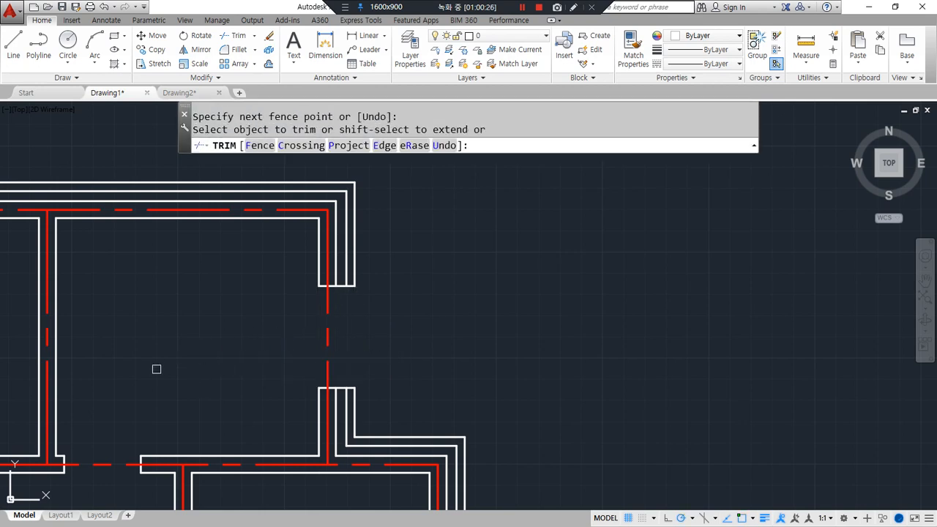
key("Return")
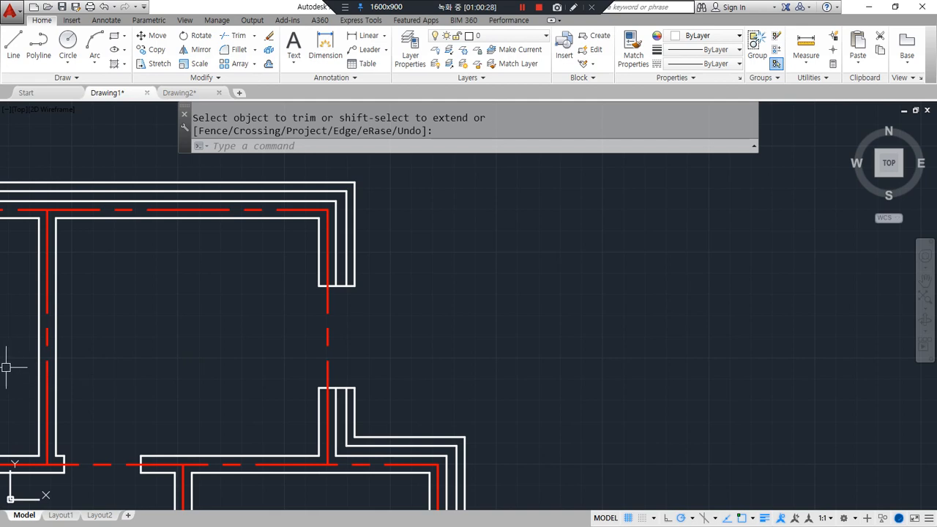
- Draw a horizontal line from the inner face's midpoint across the outer wall of the small right-hand room below
scroll(433, 362, "down", 5)
scroll(385, 366, "up", 6)
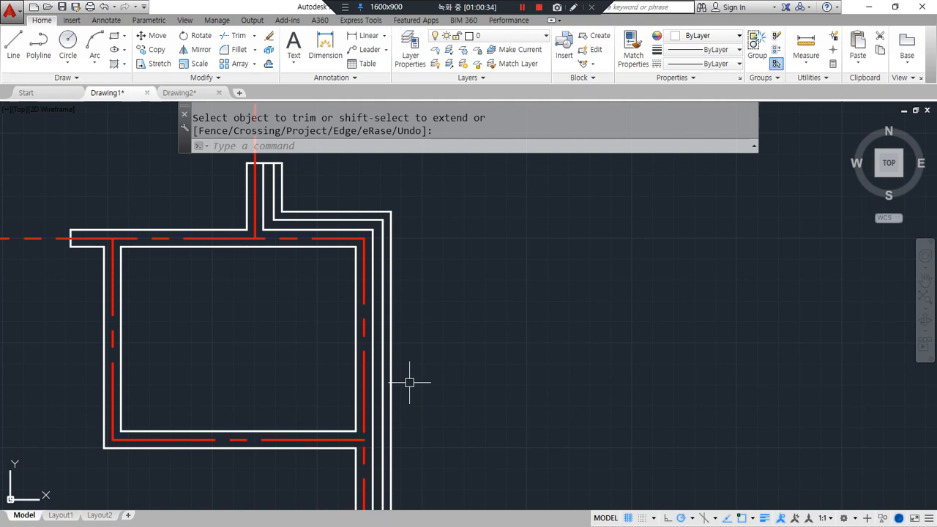
type("l")
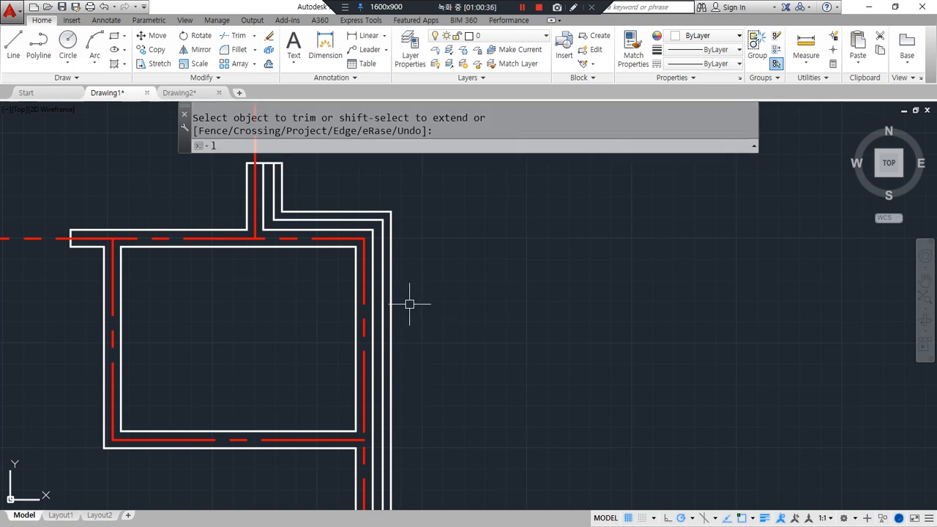
key("Return")
left_click(357, 339)
left_click(457, 339)
key("Return")
- Offset the small right-hand room's line by 450 both upward and downward for the window jambs
type("O")
key("Return")
type("450")
key("Return")
left_click(420, 339)
left_click(424, 333)
left_click(425, 339)
left_click(425, 373)
key("Return")
- Trim the ends of the three horizontal lines that project outside the small right-hand room's outer wall
type("t or")
key("Return")
key("Return")
left_click(481, 392)
left_click(427, 271)
scroll(397, 331, "up", 1)
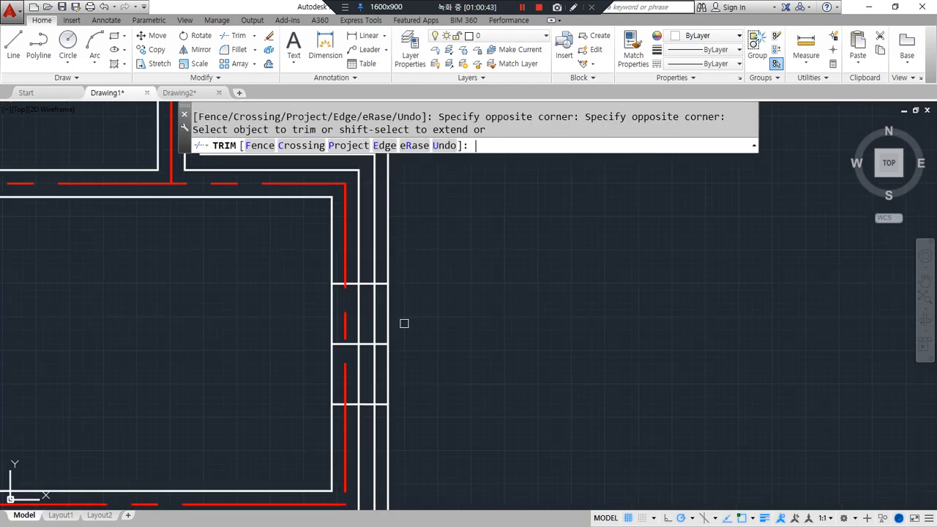
- Trim the wall lines above and below the middle line with two fences to open the small right-hand room's window
type("f")
key("Return")
left_click(409, 295)
left_click(297, 306)
left_click(297, 306)
key("Return")
type("f")
key("Return")
left_click(298, 356)
left_click(429, 341)
key("Return")
key("Return")
- Erase the middle horizontal line inside the small right-hand room's window opening
left_click(387, 341)
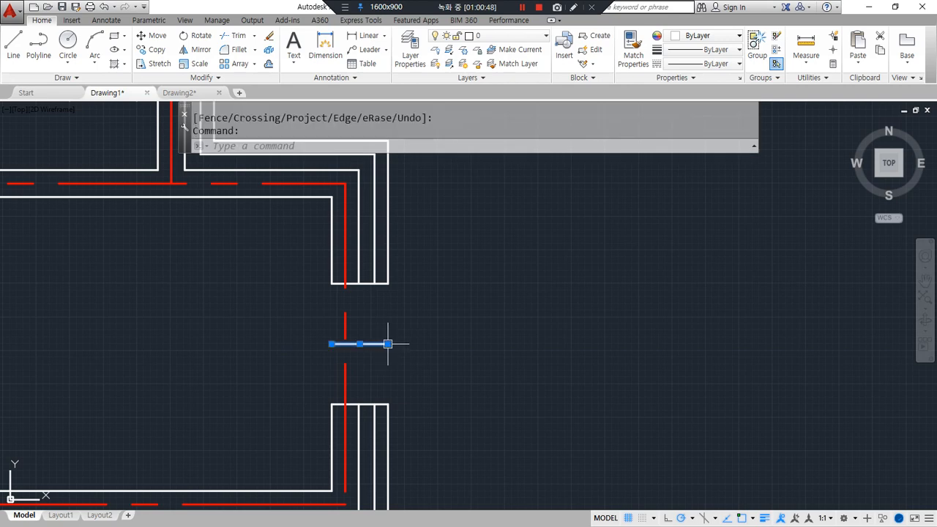
type("e")
key("Return")
- Offset the window opening's upper and lower jamb lines by 100 into the wall
scroll(381, 280, "up", 2)
type("o")
key("Return")
type("10")
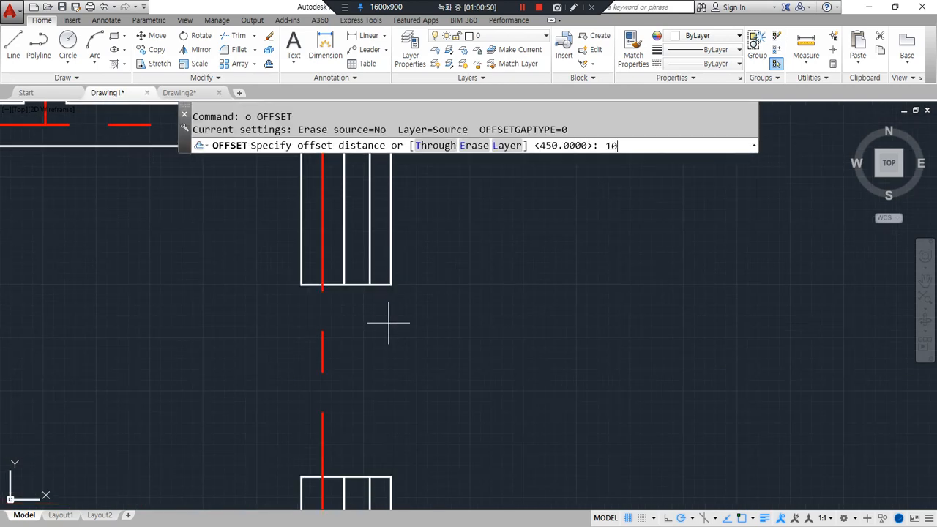
type("0")
key("Return")
left_click(387, 284)
left_click(437, 254)
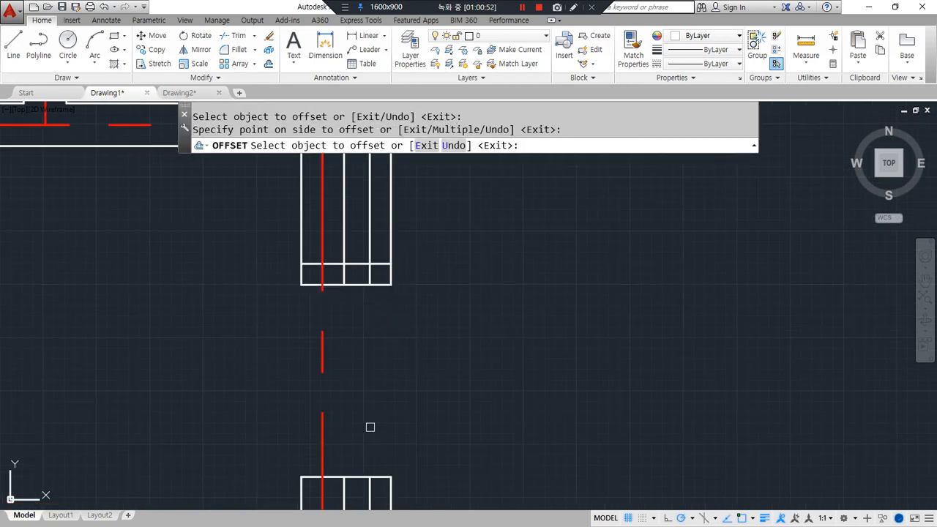
left_click(376, 476)
left_click(429, 379)
key("Return")
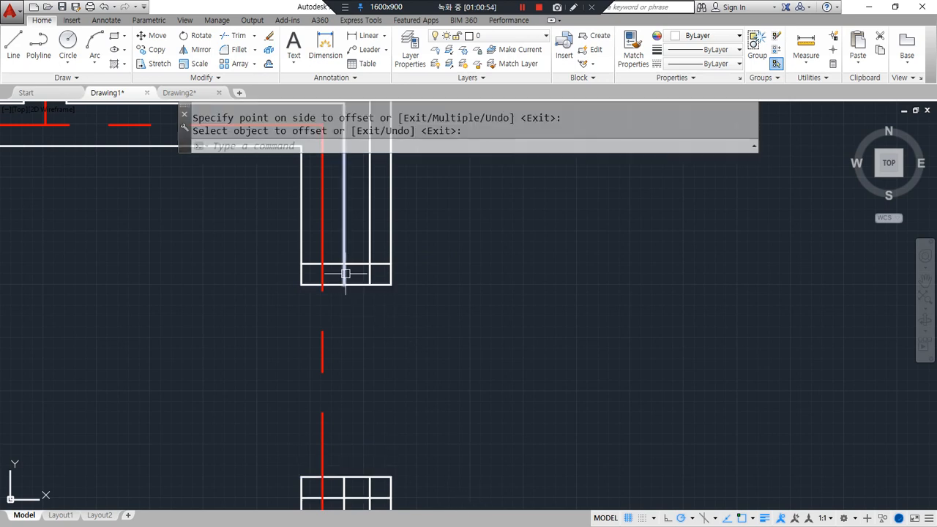
- Trim the offset lines and the cavity line at both jambs so each wall cavity ends 100 before the opening
scroll(347, 280, "up", 4)
type("tr")
key("Return")
key("Return")
left_click(271, 249)
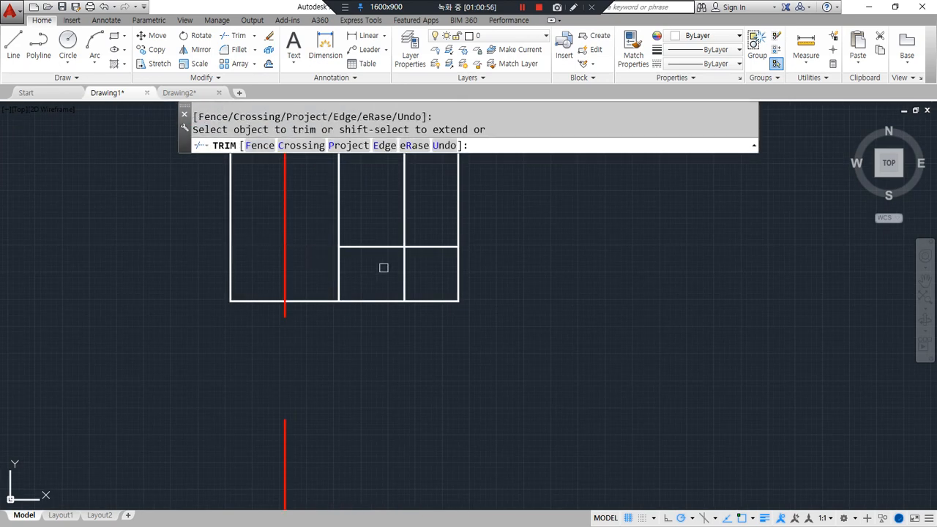
left_click(430, 249)
scroll(412, 320, "down", 3)
middle_click_drag(412, 320, 351, 172)
scroll(303, 425, "up", 4)
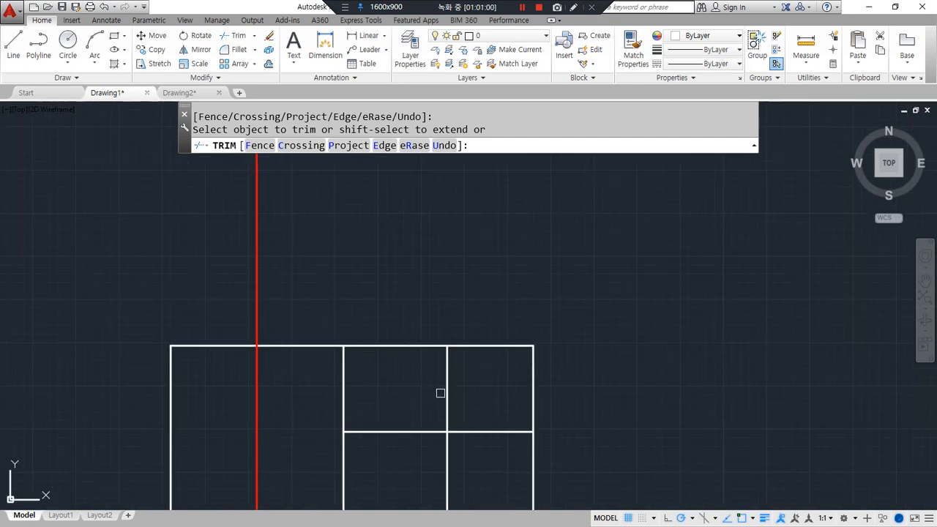
scroll(497, 435, "down", 3)
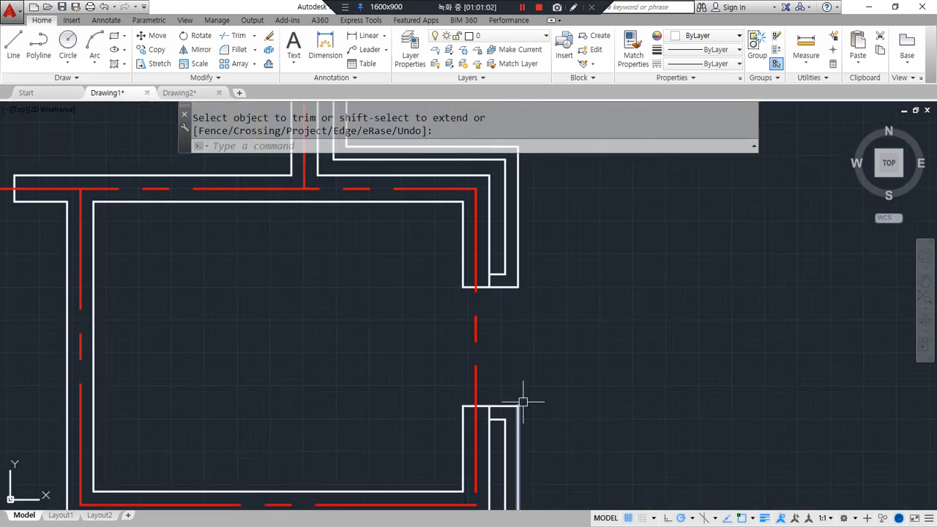
- Draw a 1200 by 150 rectangle for the window frame above the opening in the lower-left room's bottom wall
mouse_move(519, 467)
left_mouse_down()
mouse_move(512, 238)
mouse_move(517, 466)
left_mouse_up()
scroll(230, 408, "down", 4)
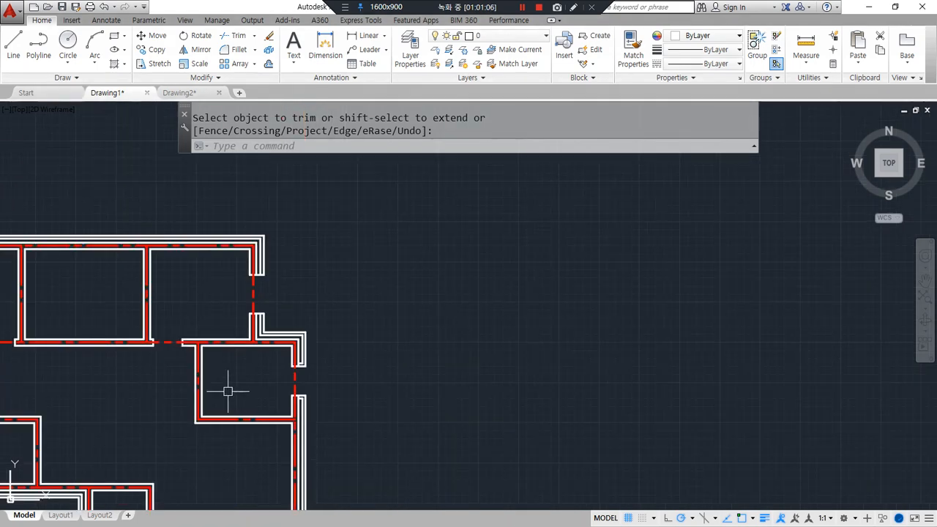
middle_click_drag(224, 387, 526, 325)
mouse_move(393, 494)
left_mouse_down()
mouse_move(224, 485)
mouse_move(454, 196)
mouse_move(446, 498)
left_mouse_up()
key("Escape")
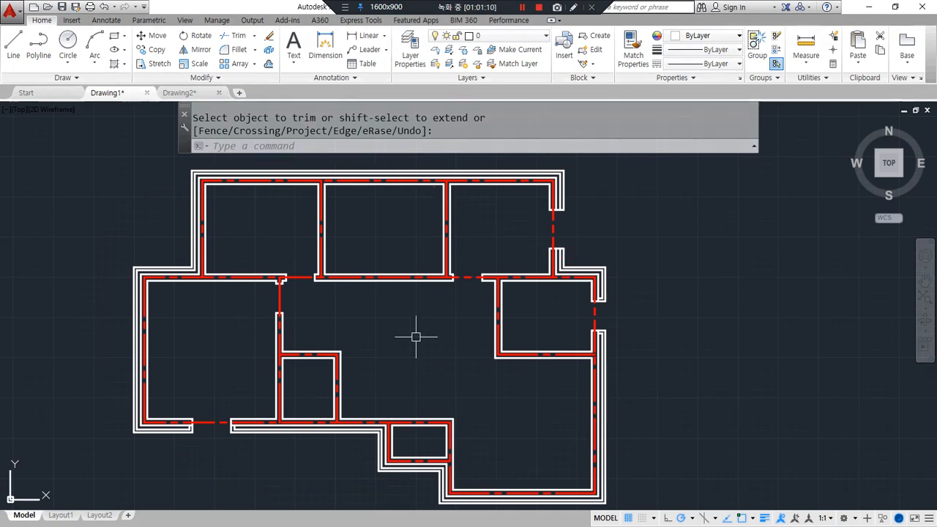
scroll(202, 460, "up", 10)
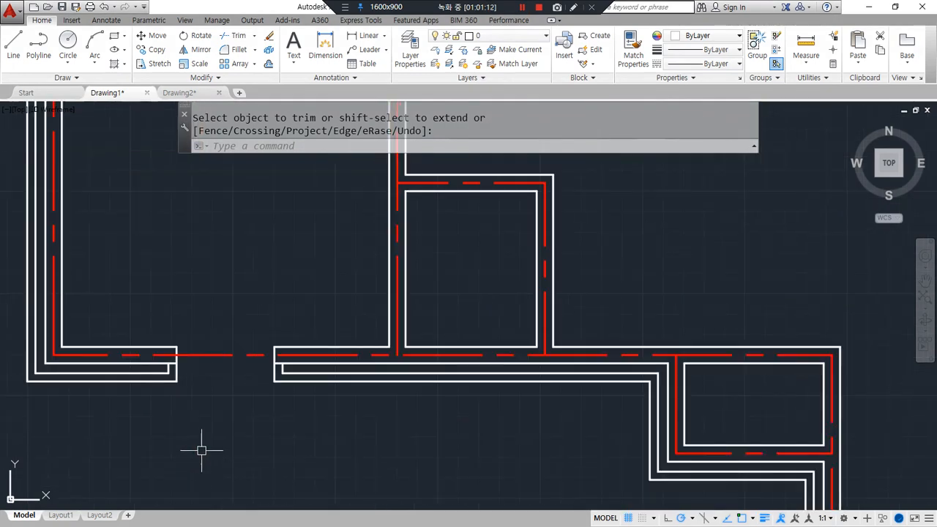
mouse_move(207, 401)
middle_mouse_down()
mouse_move(247, 349)
mouse_move(263, 374)
mouse_move(249, 412)
middle_mouse_up()
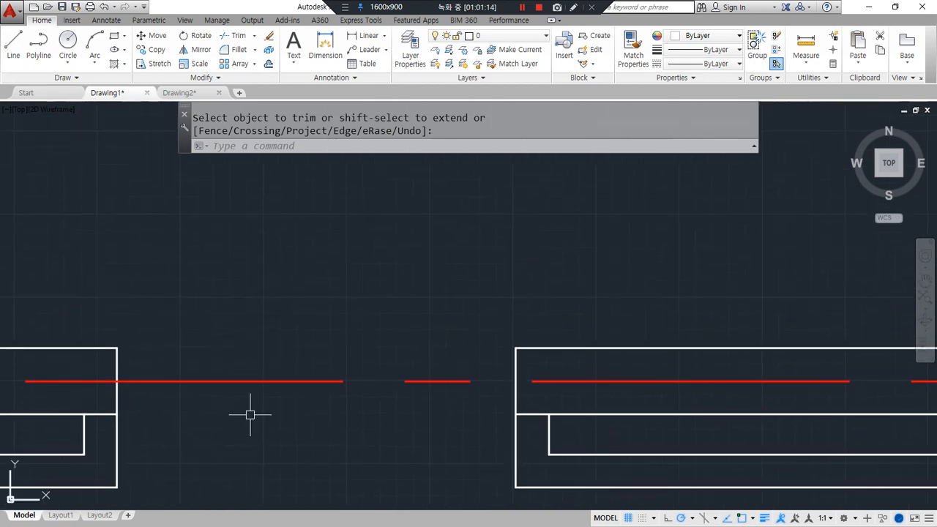
key("Return")
type("rec")
key("Return")
left_click(137, 284)
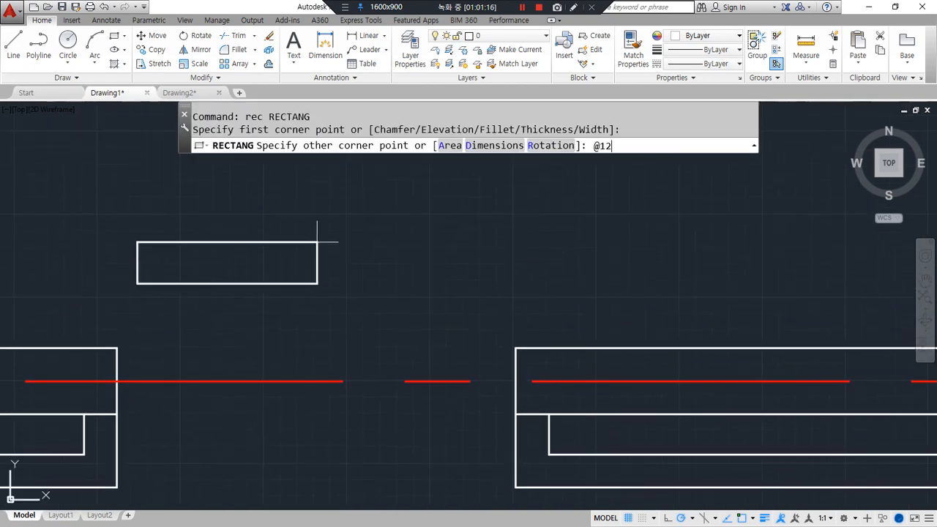
type("@1200,150")
key("Return")
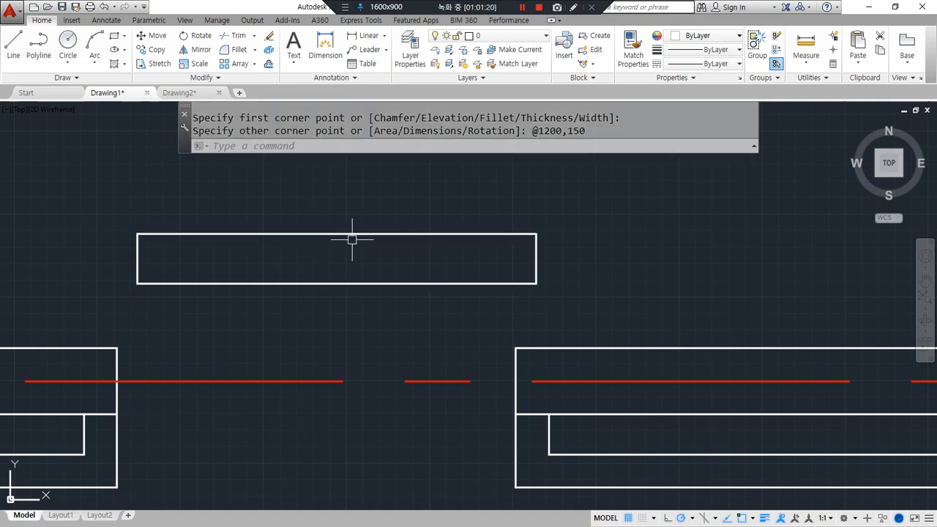
- Explode the 1200 by 150 window rectangle into separate lines
type("x")
key("Return")
left_click(372, 285)
key("Return")
- Offset both short sides of the window rectangle inward by 45 for the frame ends
type("o")
key("Return")
type("45")
key("Return")
left_click(137, 259)
left_click(159, 259)
left_click(537, 256)
left_click(454, 259)
key("Return")
- Draw a horizontal centre line between the midpoints of the two inner frame lines
type("l")
key("Return")
left_click(521, 258)
left_click(152, 259)
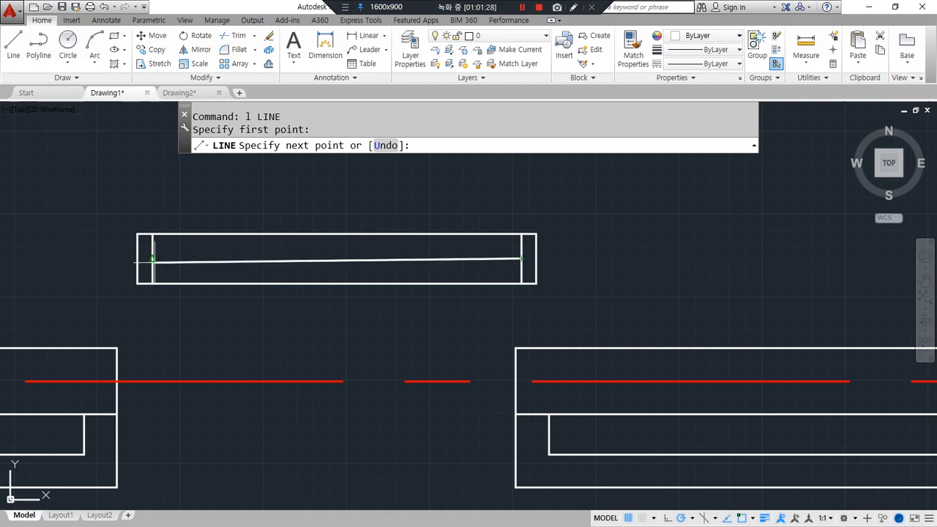
key("Return")
- Offset the window's horizontal centre line by 40 both upward and downward
type("o")
key("Return")
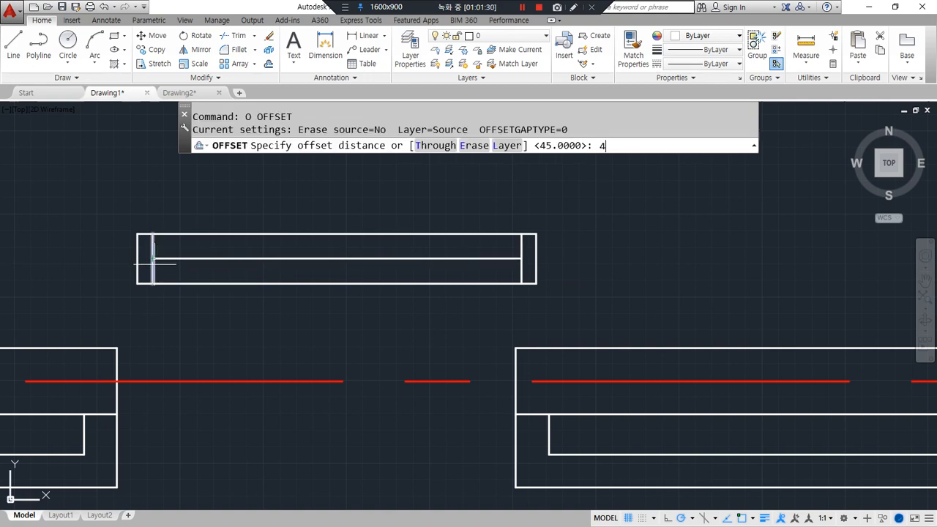
type("40")
key("Return")
left_click(209, 257)
left_click(216, 246)
left_click(215, 257)
left_click(213, 266)
key("Return")
- Draw a short vertical line at the window's middle, joining the midpoints of the two offset horizontal lines
type("l")
key("Return")
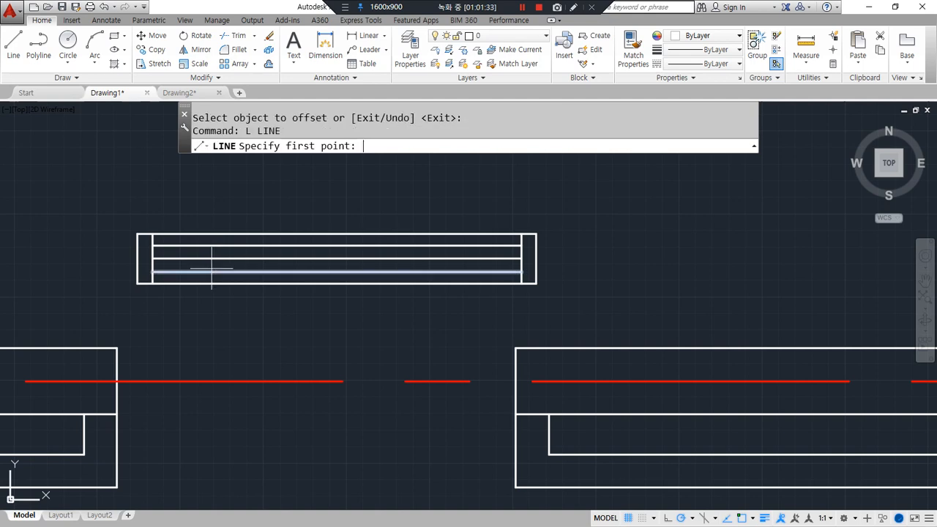
left_click(337, 247)
left_click(336, 261)
key("Return")
- Offset the window's short middle line by 30 to both the left and right
type("o")
key("Return")
type("30")
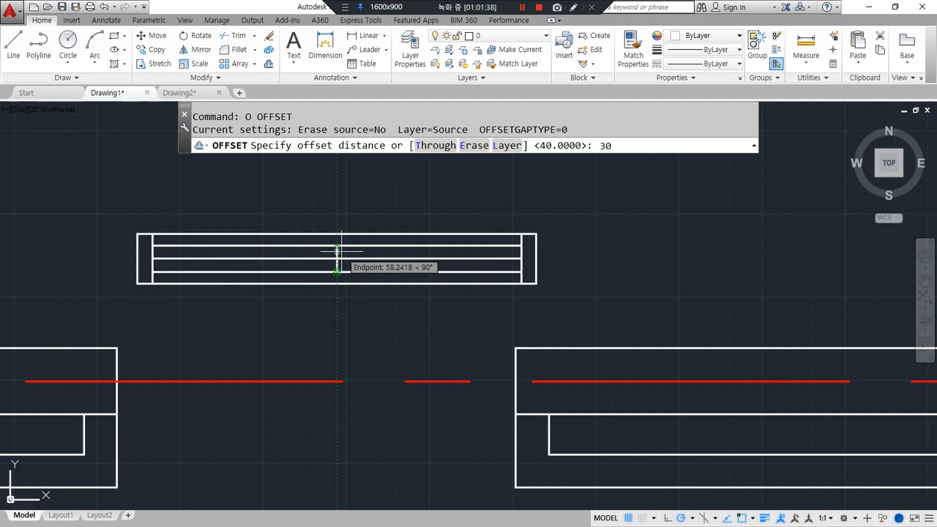
key("Return")
scroll(333, 256, "up", 8)
left_click(297, 289)
left_click(320, 317)
left_click(299, 372)
left_click(243, 408)
key("Return")
- Fillet the upper sash line with the right offset vertical and the lower sash line with the left offset vertical
type("f")
key("Return")
left_click(345, 262)
left_click(362, 289)
key("Return")
left_click(234, 397)
left_click(256, 432)
- Trim the excess of the two offset verticals at the window's horizontal centre line
type("tr")
key("Return")
key("Return")
left_click(233, 326)
left_click(356, 382)
left_click(364, 383)
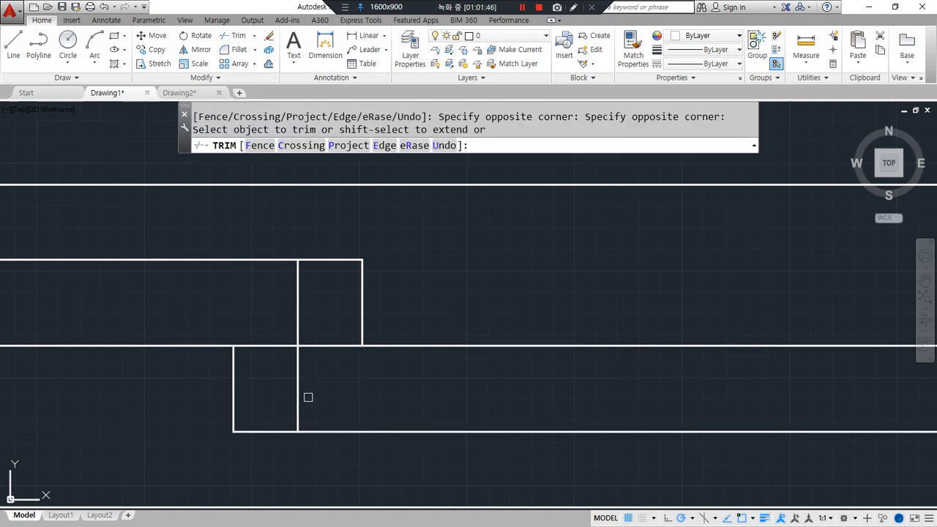
key("Return")
- Erase the original short vertical line at the window's middle
left_click(307, 382)
left_click(283, 394)
type("e")
key("Return")
scroll(289, 394, "down", 4)
middle_click_drag(245, 413, 256, 349)
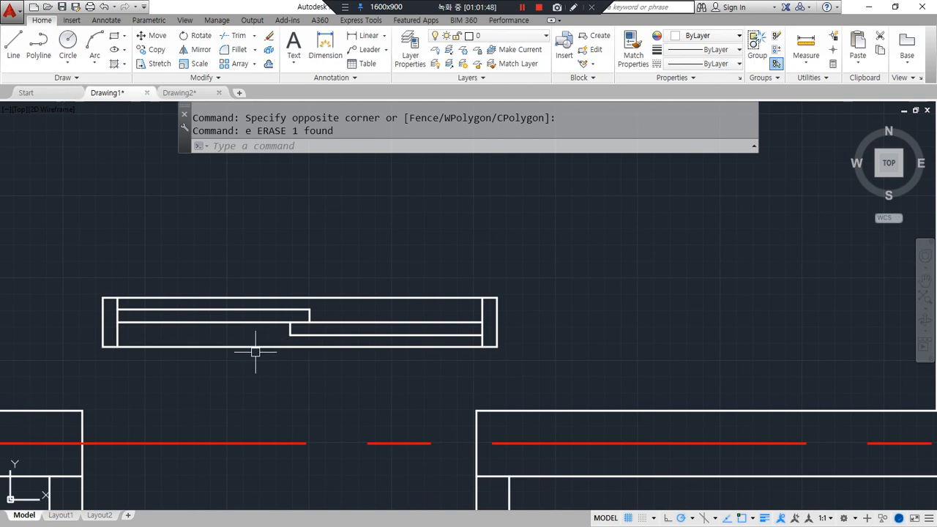
- Move the finished window by its upper right corner to the upper right corner of the wall opening
type("m")
key("Return")
left_click(80, 259)
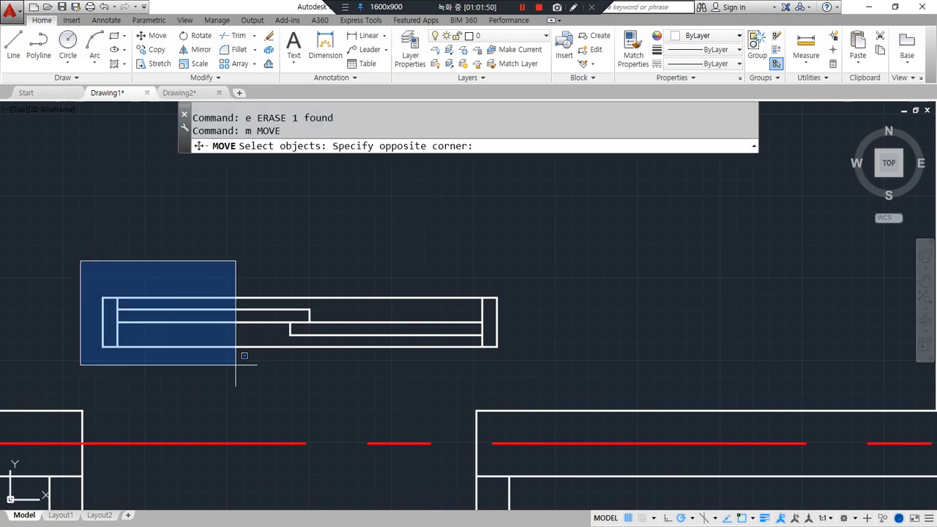
left_click(579, 372)
key("Return")
left_click(496, 311)
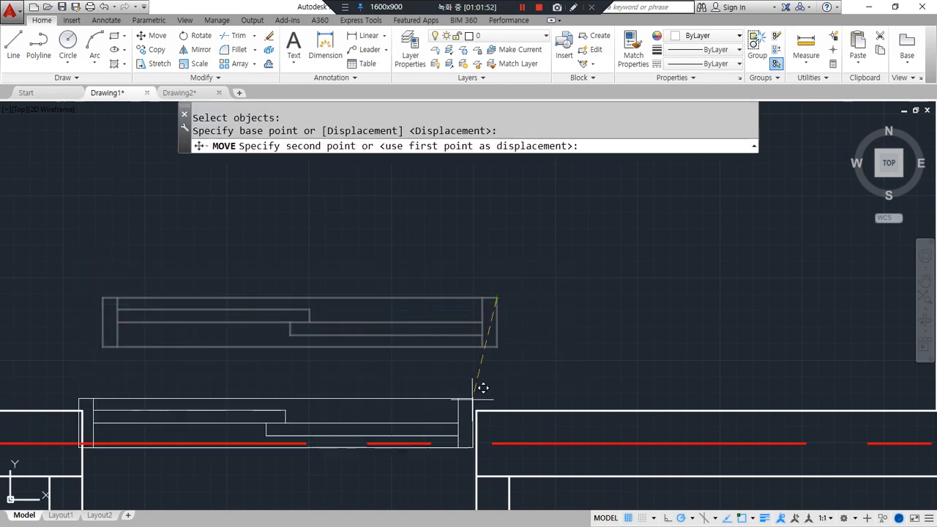
left_click(477, 411)
middle_click_drag(286, 405, 296, 328)
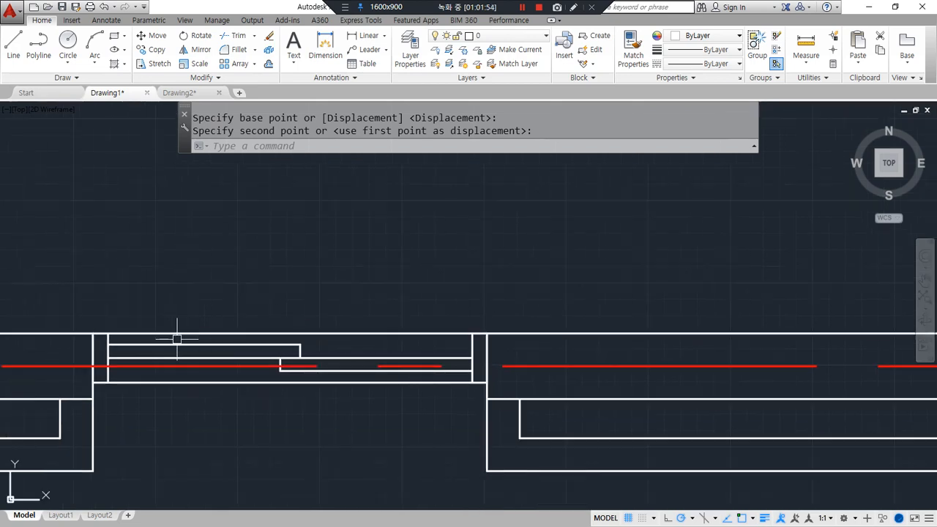
- Copy the window directly below itself so the two windows share an edge in the opening
type("cp")
key("Return")
left_click(90, 307)
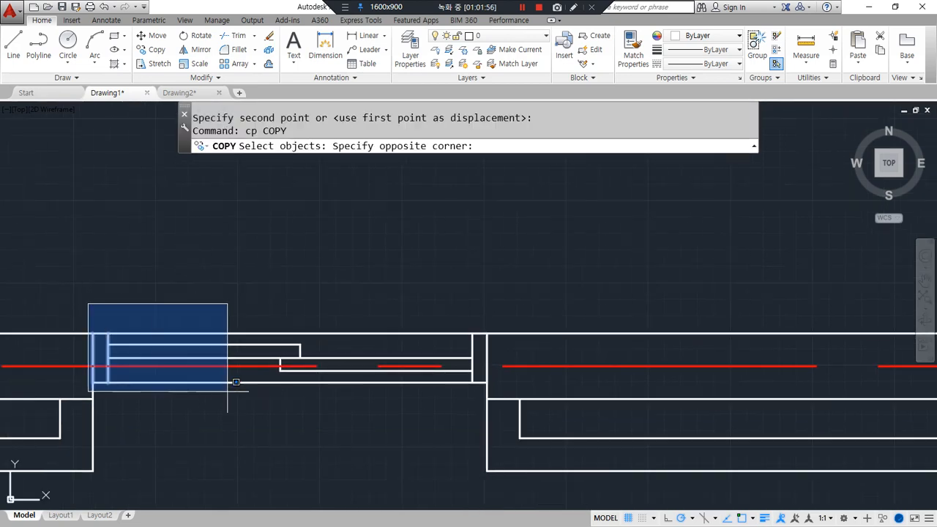
left_click(506, 384)
key("Return")
left_click(487, 334)
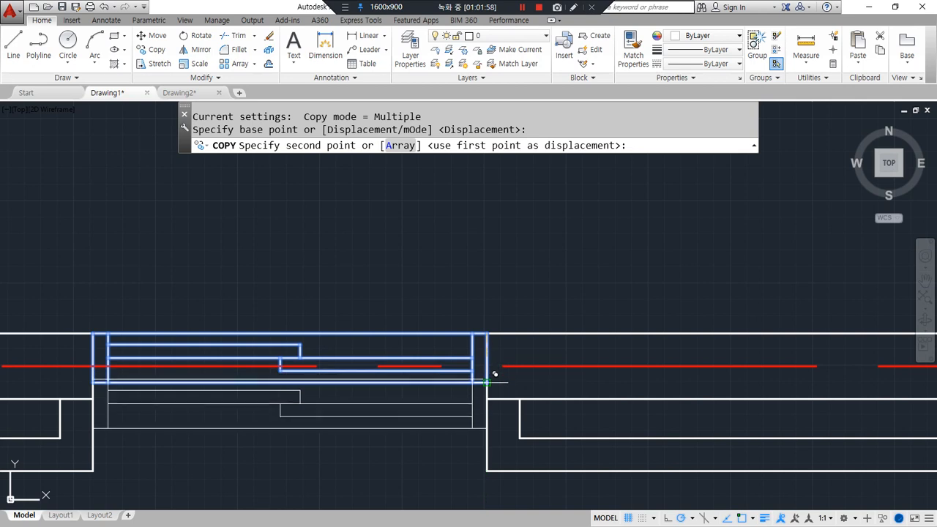
left_click(487, 382)
key("Return")
middle_click_drag(128, 439, 127, 389)
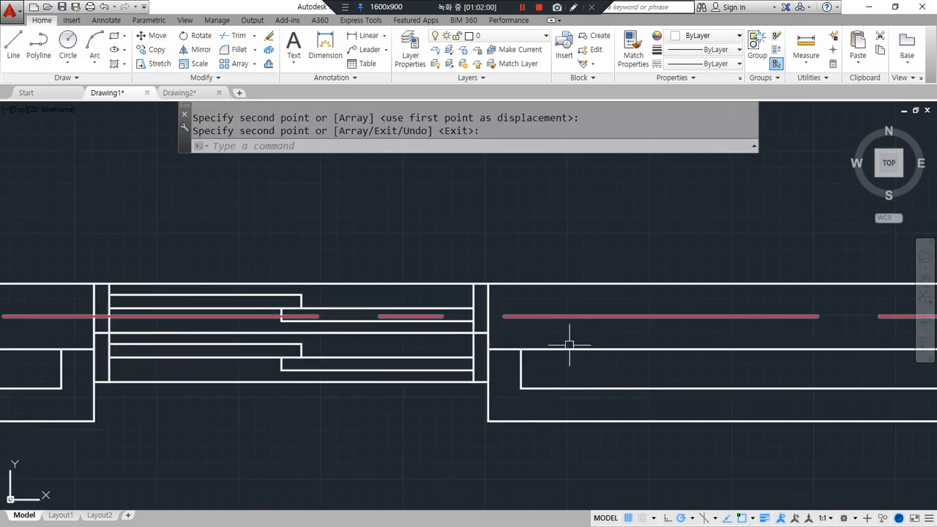
- Create a new layer, Layer1, and set its colour to cyan
left_click(84, 267)
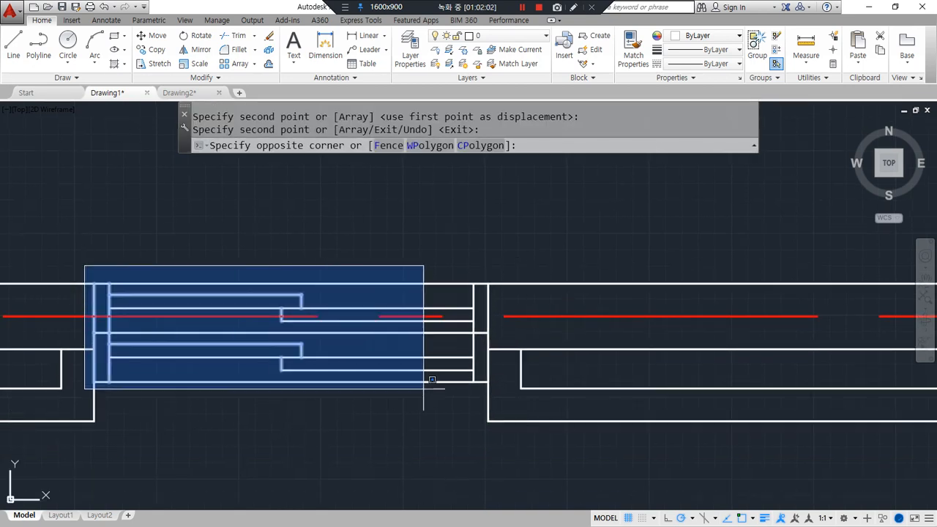
left_click(514, 399)
left_click(410, 52)
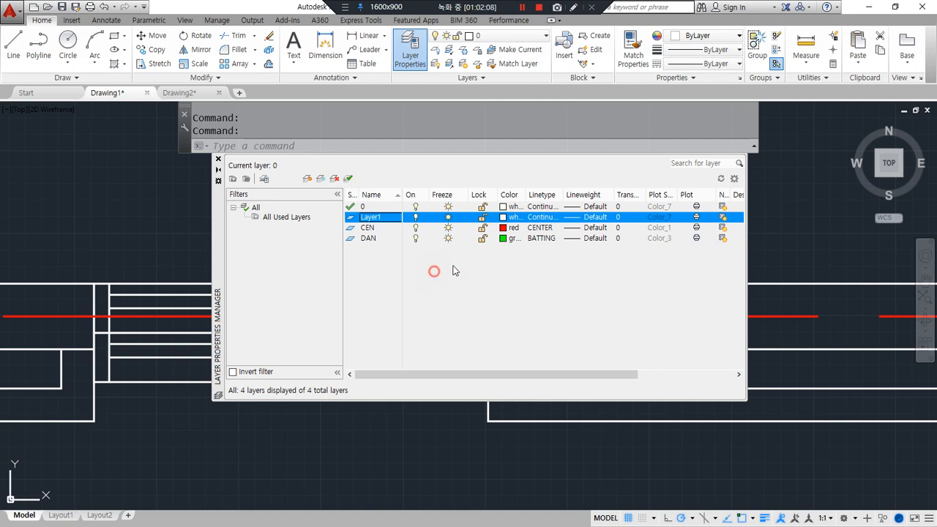
left_click(503, 218)
left_click(409, 294)
left_click(453, 360)
left_click(218, 159)
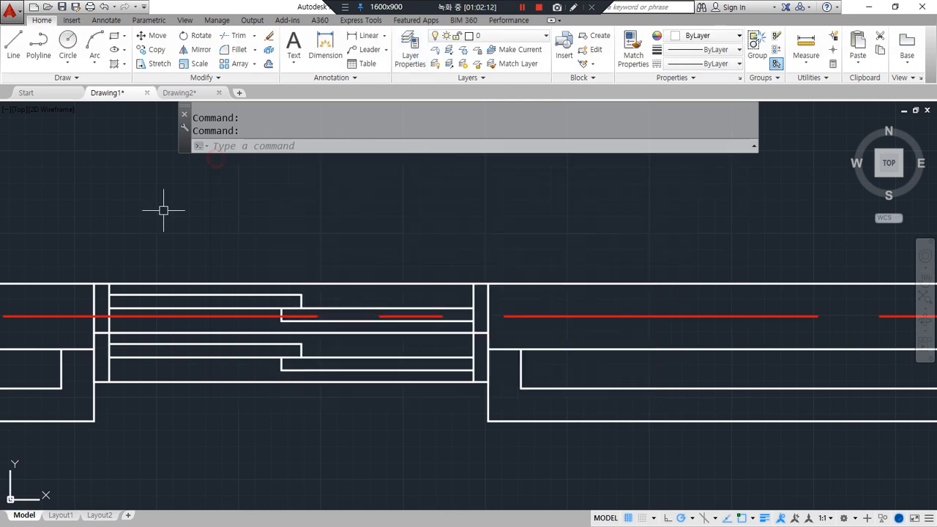
- Put all lines of both windows in the opening on Layer1
left_click(78, 239)
left_click(495, 390)
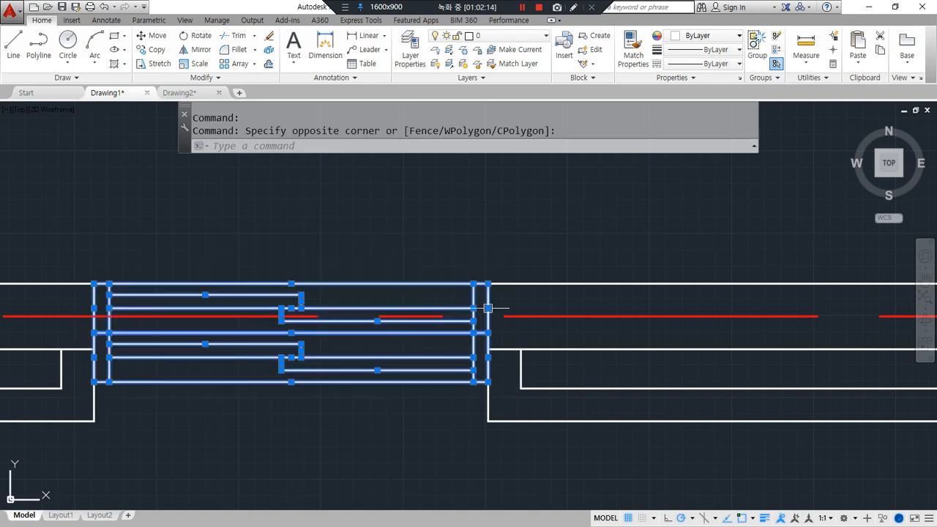
left_click(505, 35)
left_click(498, 90)
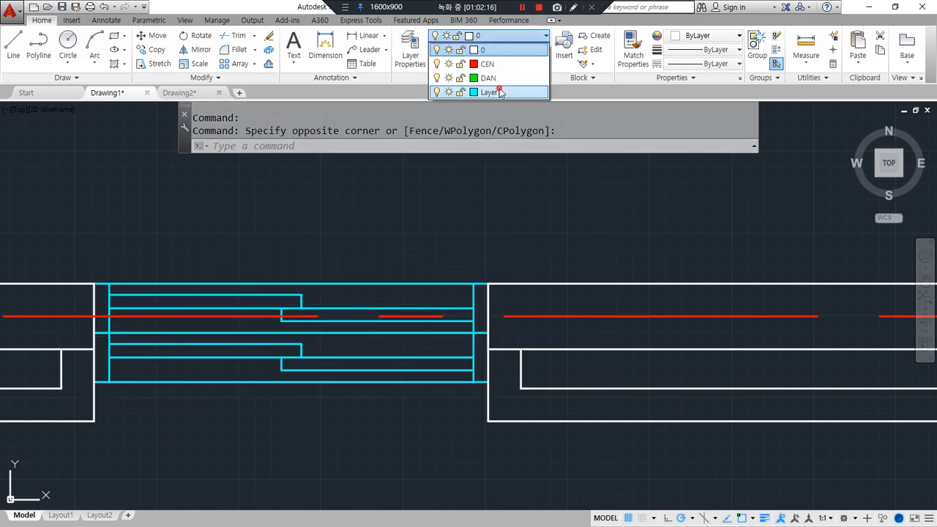
key("Escape")
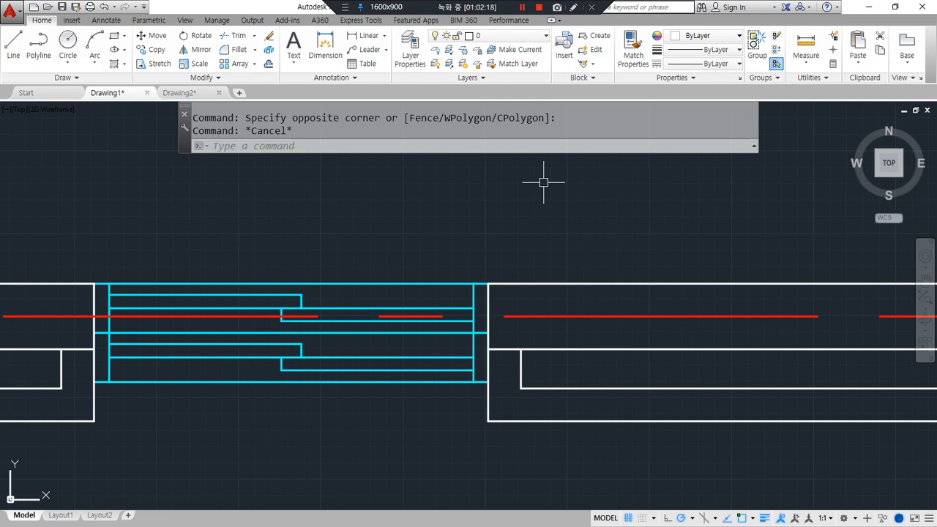
key("Escape")
- Draw a 200 by 900 rectangle in the free space left of the room's door opening
scroll(519, 222, "down", 2)
mouse_move(512, 237)
middle_mouse_down()
mouse_move(352, 475)
mouse_move(372, 460)
mouse_move(367, 472)
middle_mouse_up()
scroll(366, 314, "down", 4)
scroll(383, 226, "up", 5)
type("rec")
key("Return")
left_click(227, 381)
type("@")
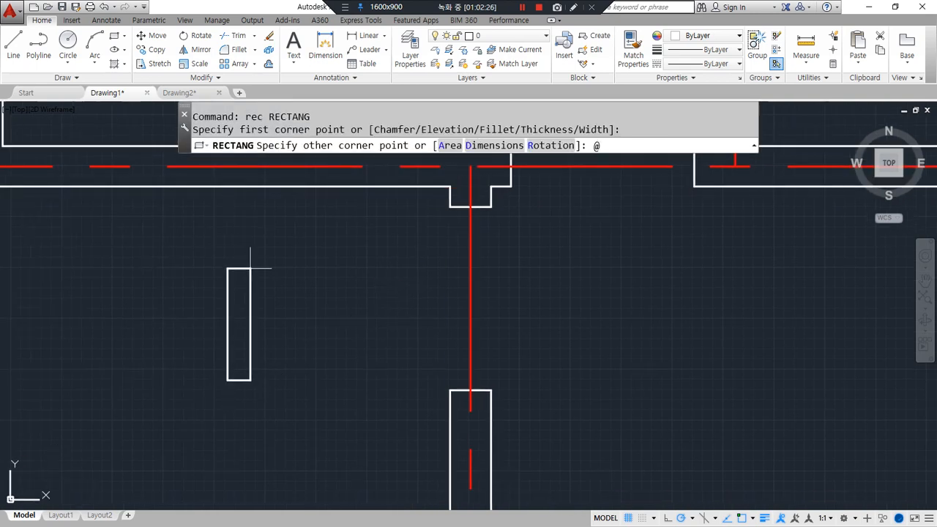
type("200,900")
key("Return")
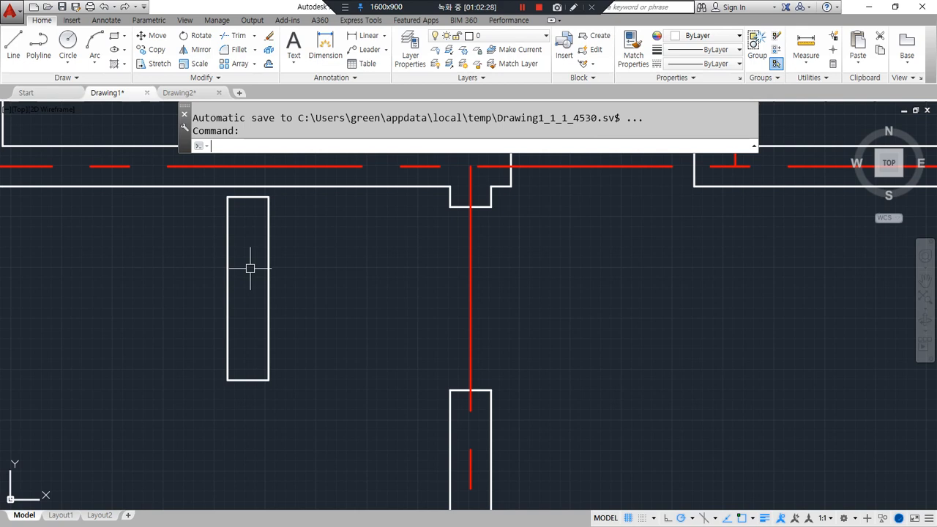
- Explode the 200 by 900 door rectangle into separate lines
type("x")
key("Return")
left_click(245, 379)
key("Return")
- Offset the door rectangle's upper and lower short sides inward by 40 for the frame ends
type("o")
key("Return")
type("40")
key("Return")
left_click(253, 197)
left_click(260, 251)
left_click(246, 379)
left_click(259, 371)
key("Return")
- Measure the clear distance between the door's two inner frame lines
type("di")
key("Return")
left_click(268, 373)
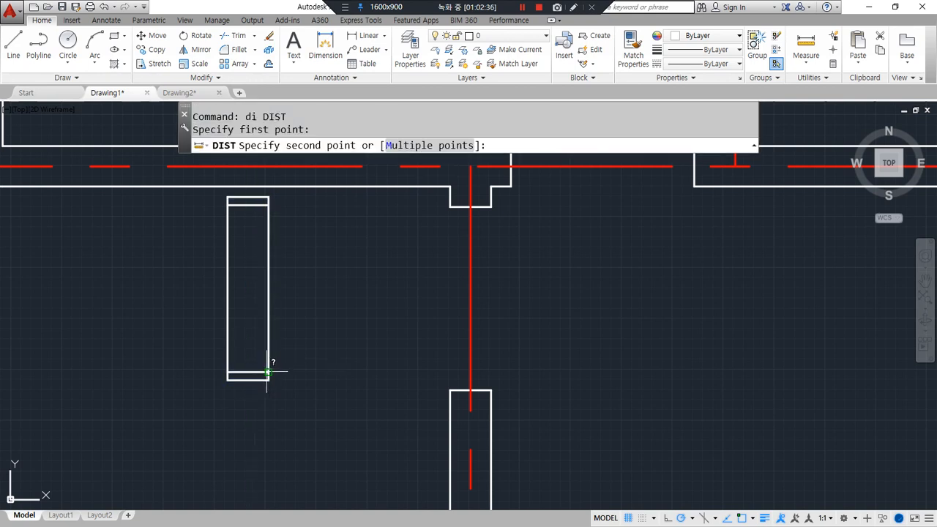
left_click(269, 198)
- Draw an 820 by 40 door leaf rectangle extending left and down from the left end of the upper inner frame line
type("rec")
key("Return")
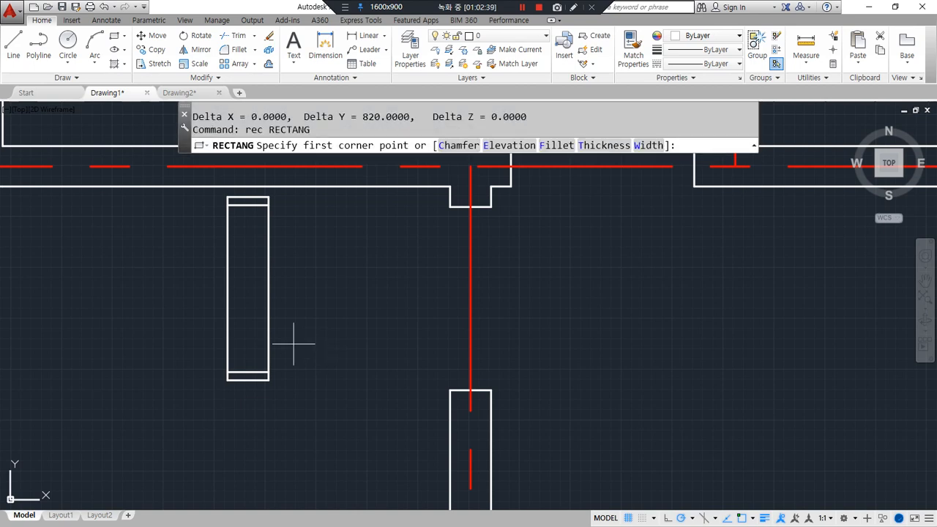
left_click(227, 205)
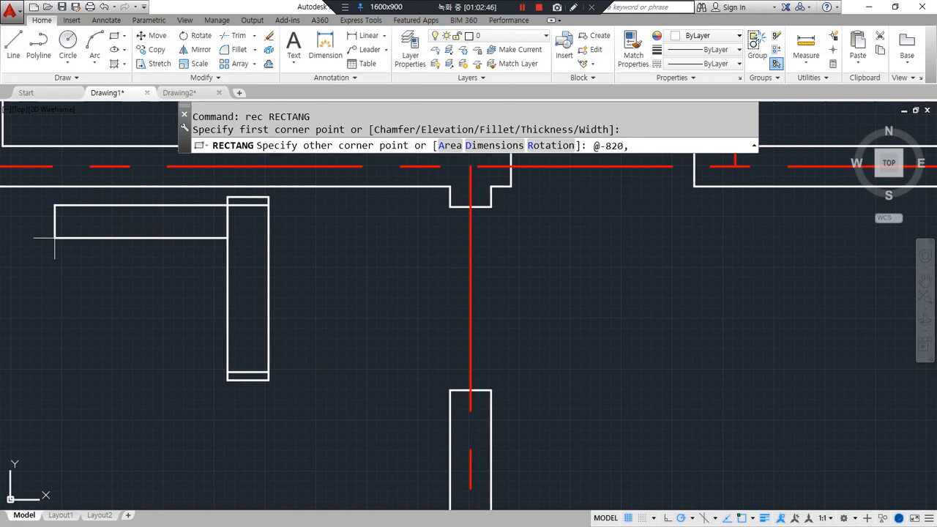
type("@-820,-40")
key("Return")
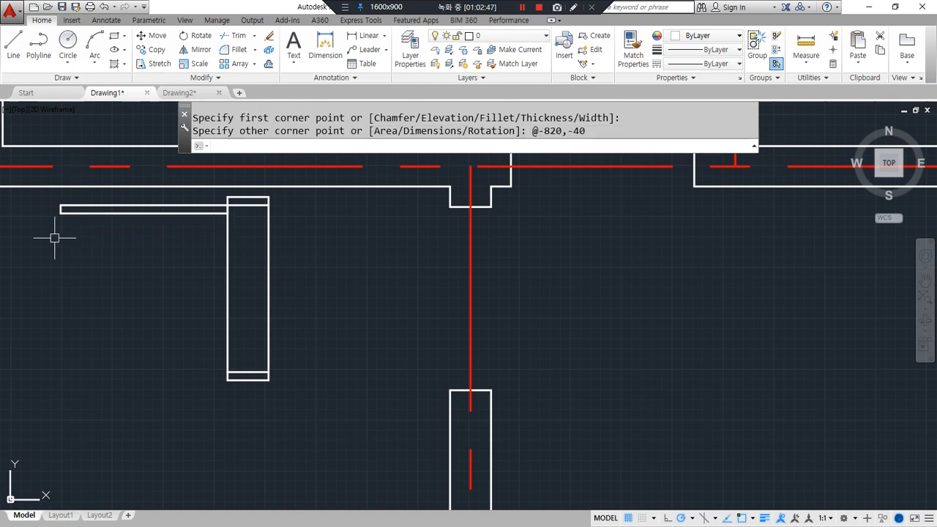
type("a")
key("Return")
key("Escape")
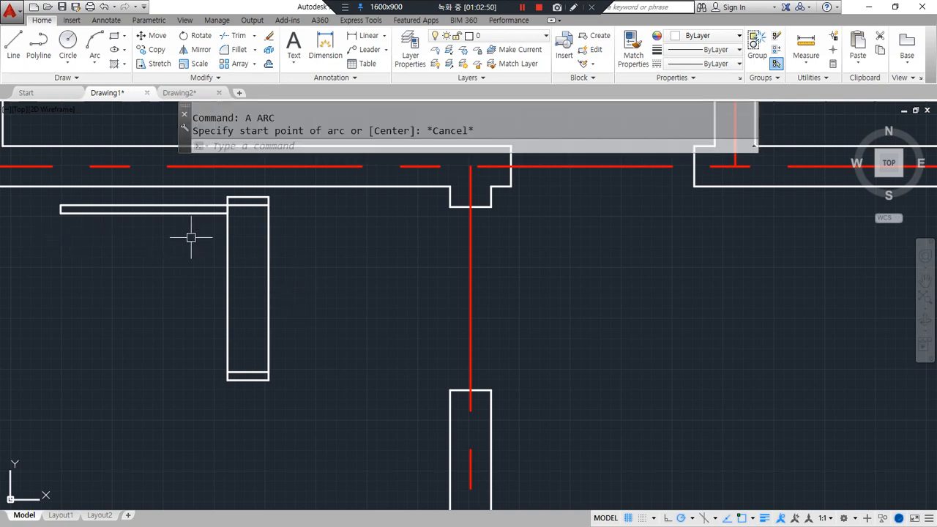
- Move the door leaf a short distance left, away from the frame
type("m")
key("Return")
left_click(168, 212)
key("Return")
left_click(179, 255)
left_click(150, 255)
- Trim away the door rectangle's two long sides between the upper and lower frame ends
type("tr")
key("Return")
key("Return")
left_click(299, 301)
left_click(201, 283)
key("Return")
- Move the door leaf back so its upper right corner meets the lower left corner of the upper frame end
type("m")
key("Return")
left_click(171, 211)
key("Return")
left_click(200, 205)
left_click(226, 206)
- Draw the door swing arc from the leaf's outer upper corner to the lower frame end, centred on the hinge corner
type("a")
key("Return")
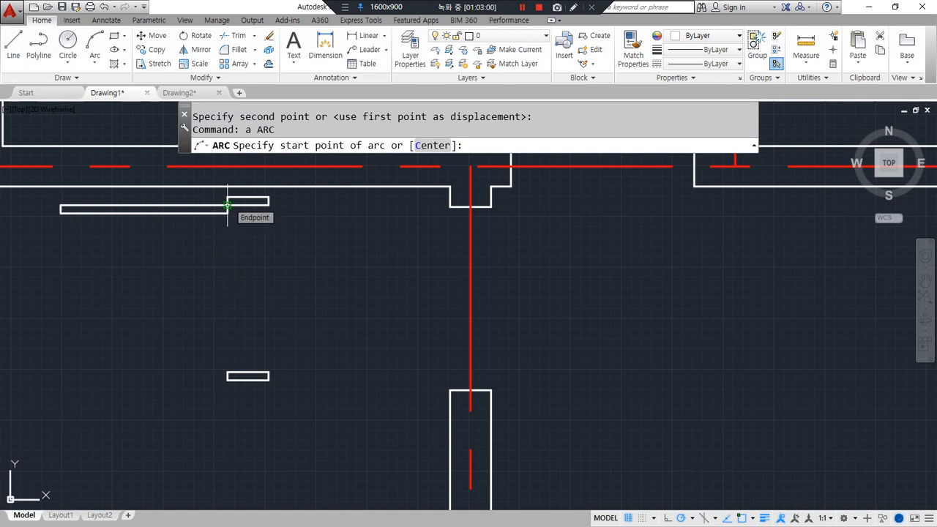
left_click(60, 206)
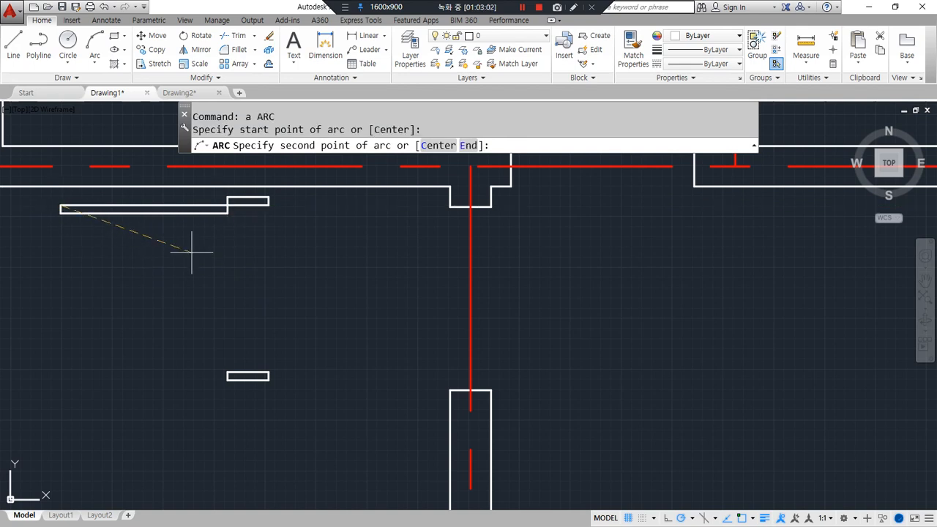
type("c")
key("Return")
left_click(227, 206)
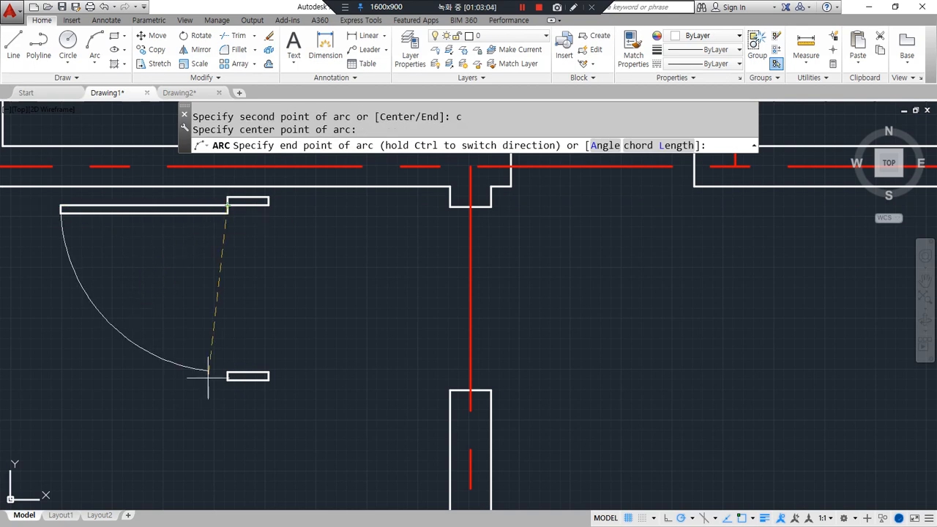
left_click(211, 378)
- Match the door swing arc's properties to the red wall centre line
type("ma")
key("Return")
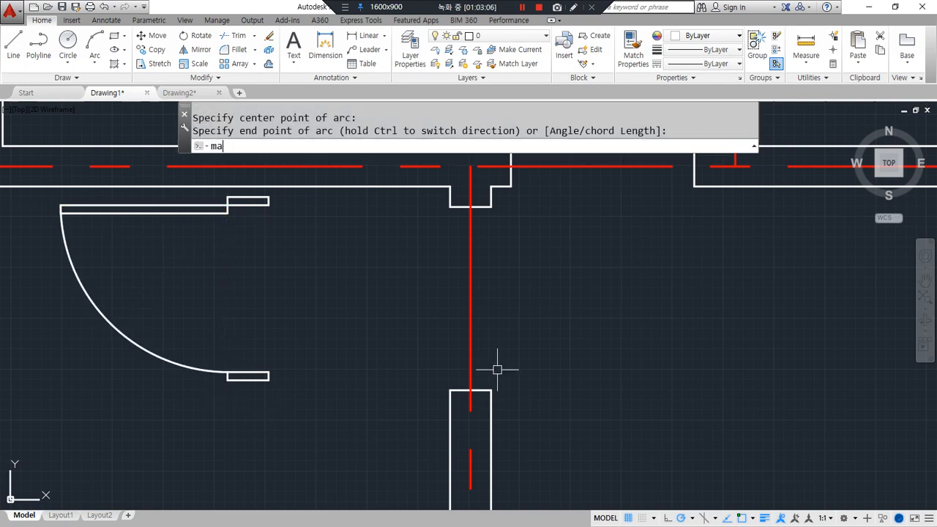
left_click(470, 356)
left_click(308, 413)
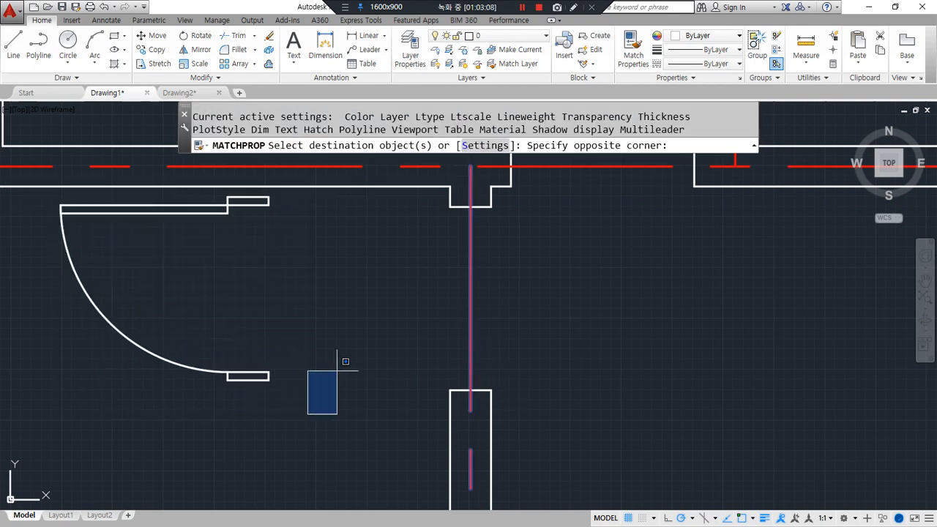
left_click(337, 371)
left_click(137, 279)
left_click(93, 301)
key("Return")
type("m")
key("Return")
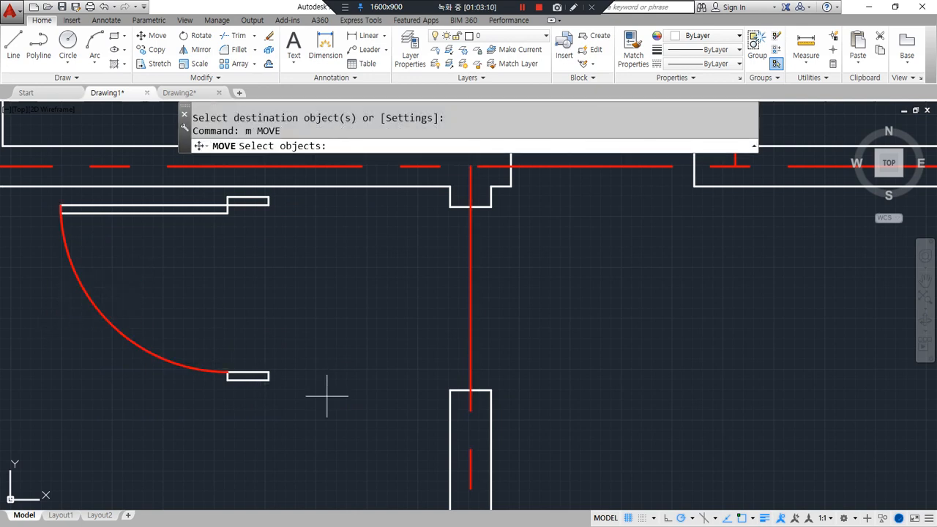
left_click(325, 393)
key("Escape")
- Put the door leaf and both frame ends on Layer1
left_click(283, 252)
left_click(193, 198)
left_click(252, 379)
left_click(202, 356)
left_click(284, 408)
left_click(498, 35)
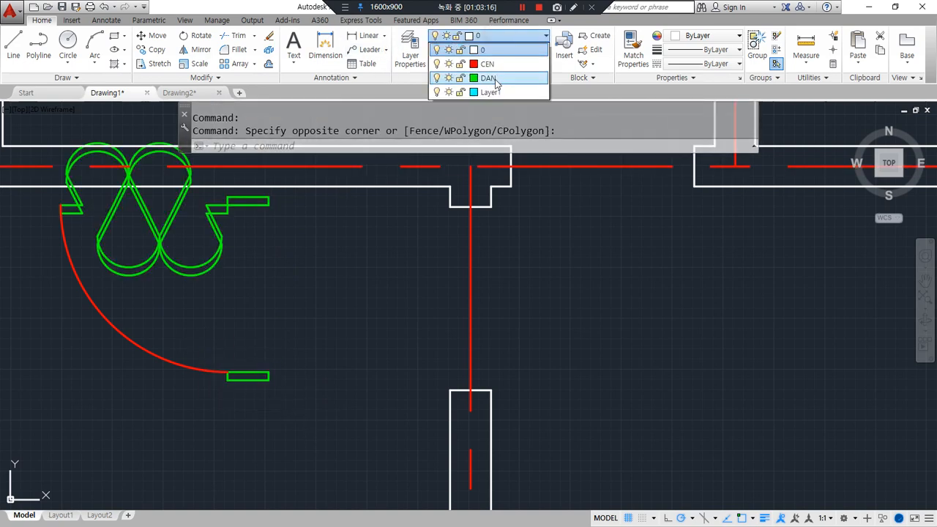
left_click(490, 90)
key("Escape")
key("Escape")
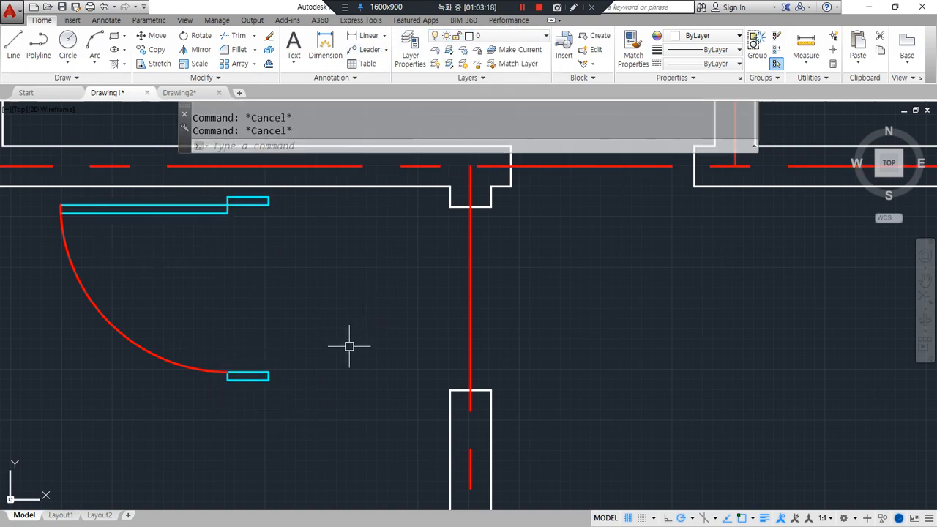
- Move the complete door by the frame's upper left corner to the lower left corner of the wall stub above the opening
type("m")
key("Return")
left_click(32, 191)
left_click(348, 402)
key("Return")
left_click(227, 198)
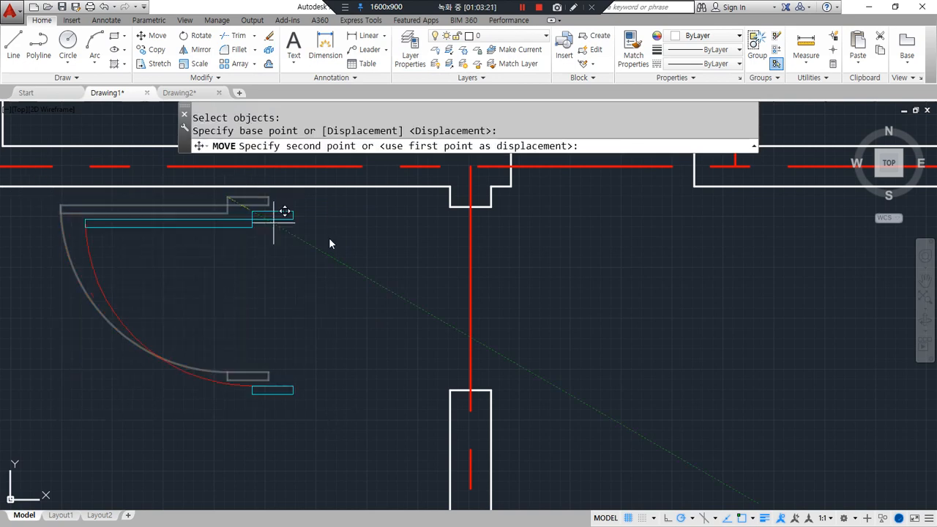
left_click(453, 213)
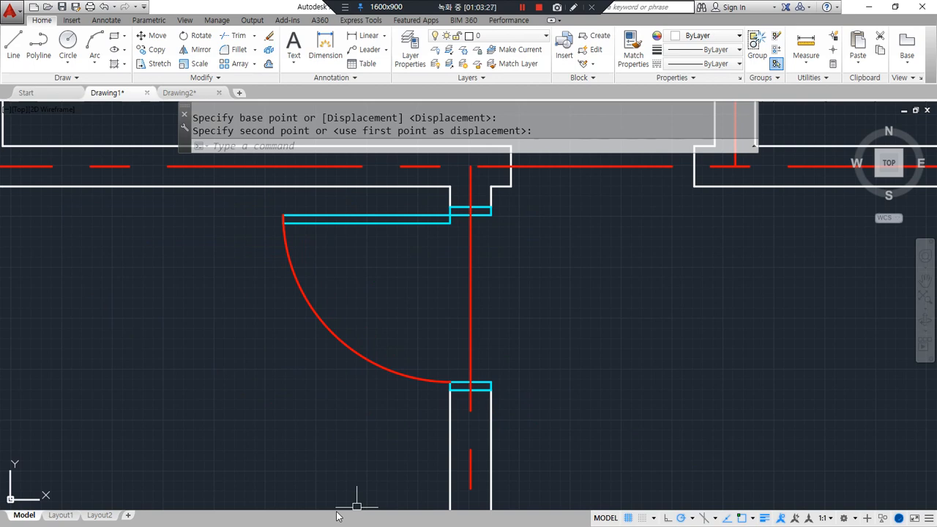
scroll(435, 418, "down", 2)
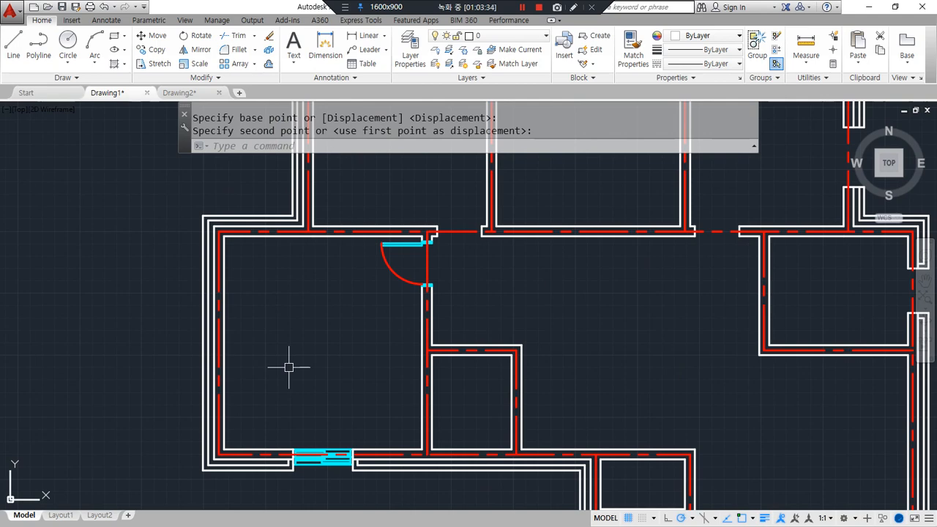
- Switch to the Notepad lecture notes and point out the Hatch heading with an underline
key("alt+Tab")
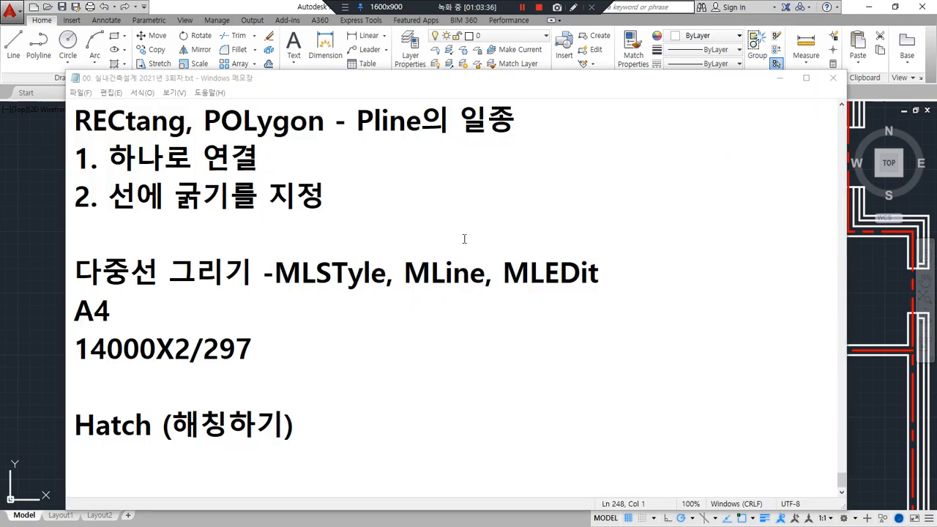
left_click_drag(299, 448, 81, 449)
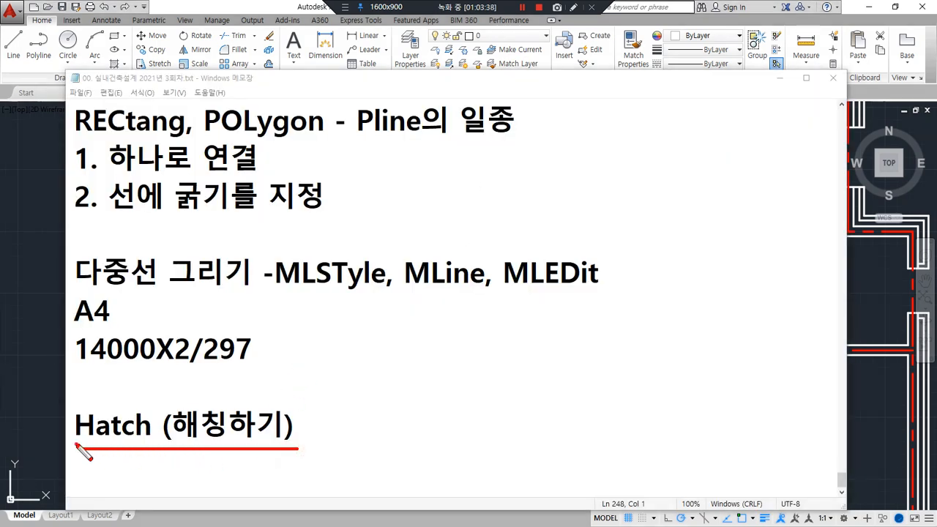
- After the Hatch heading in the notes, add the definition "- 단면(자른 면)의 질감을 표시하는 것"
left_click(320, 429)
type("- ")
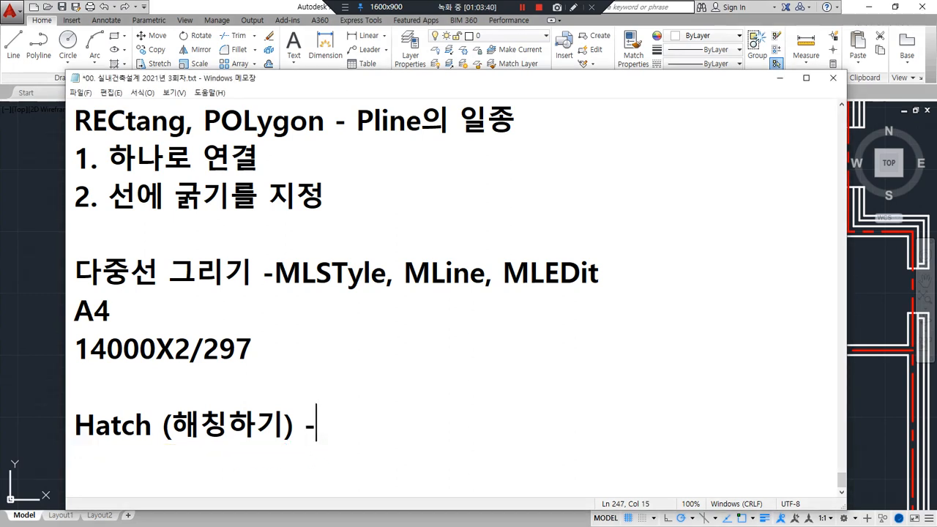
type("단면")
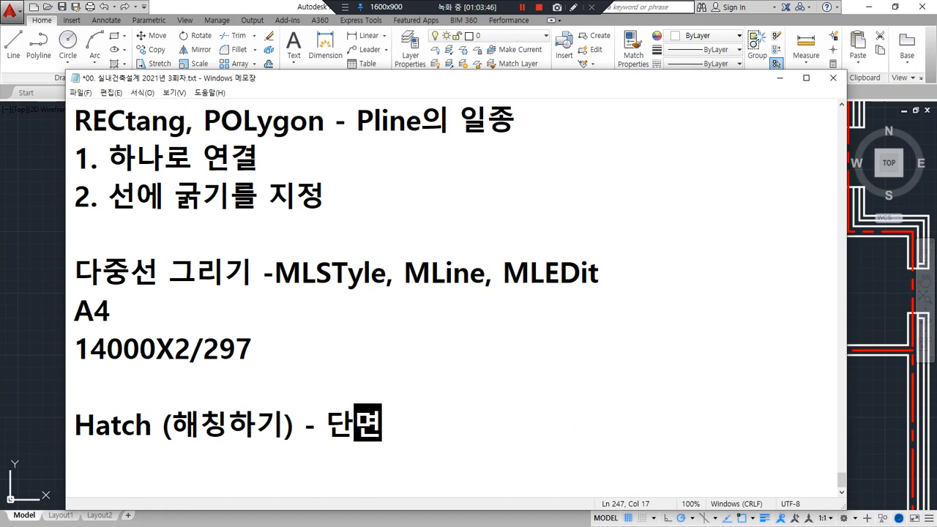
type("(ㅈㅏ른 면)")
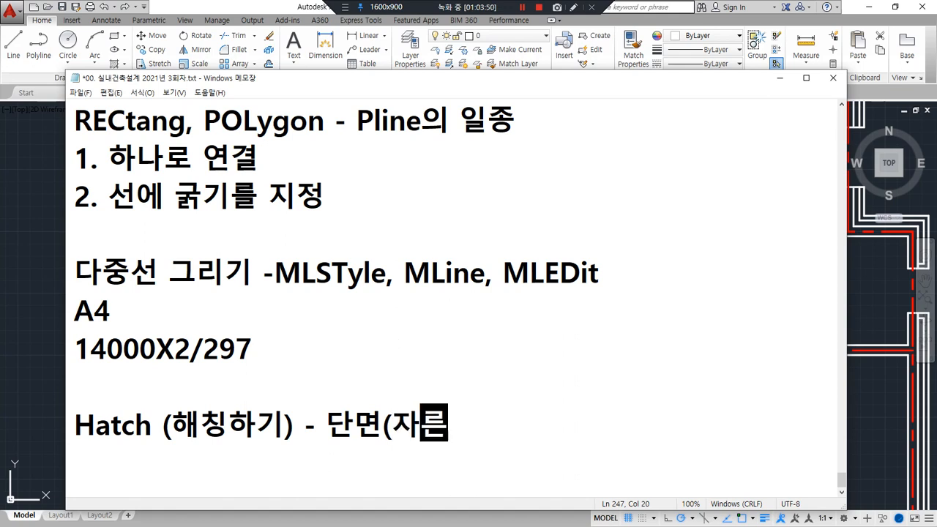
type("의 질감")
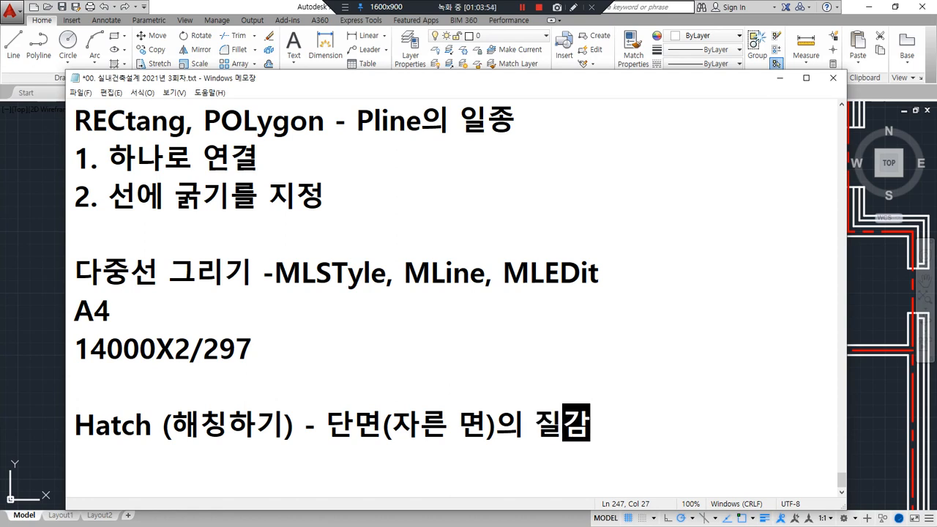
type("을 표싱하는것")
- Insert "(재질)" directly after the word 질감 in the Hatch definition
key("Left")
key("Left")
key("Left")
key("Left")
key("Left")
key("Left")
key("Left")
key("Left")
type("(재")
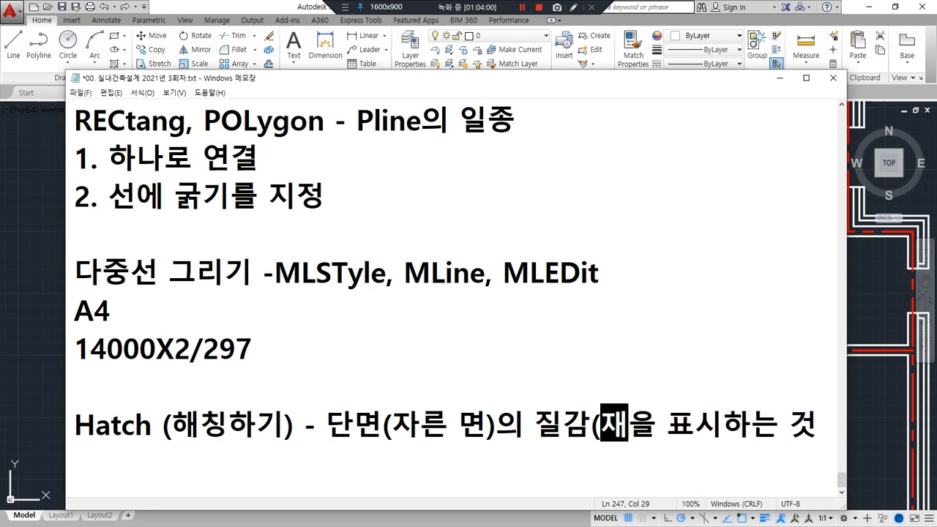
type("질)")
- Put the definition beginning with 단면 on its own line below the Hatch heading
key("Left")
key("Left")
key("Left")
key("Left")
key("Left")
key("Left")
key("Left")
key("Left")
key("Left")
key("Left")
key("Left")
key("Left")
key("Left")
key("Left")
key("Left")
key("Left")
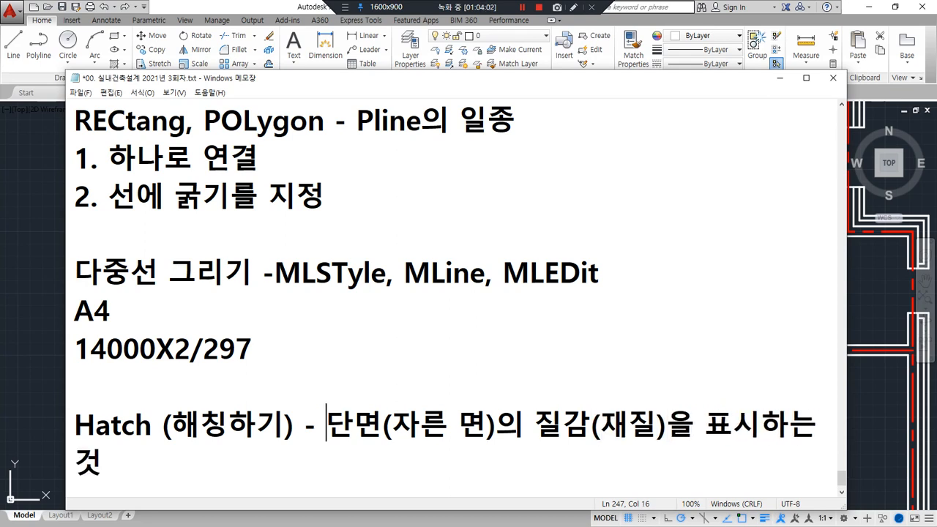
key("Return")
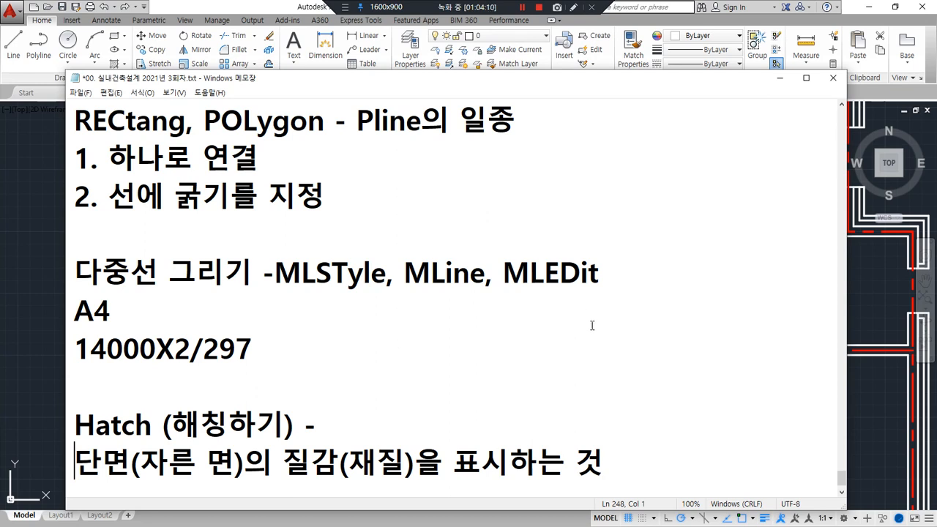
- Replace the trailing dash of the Hatch heading with ", 해치"
left_click(408, 427)
key("BackSpace")
key("BackSpace")
key("BackSpace")
type(", 해치")
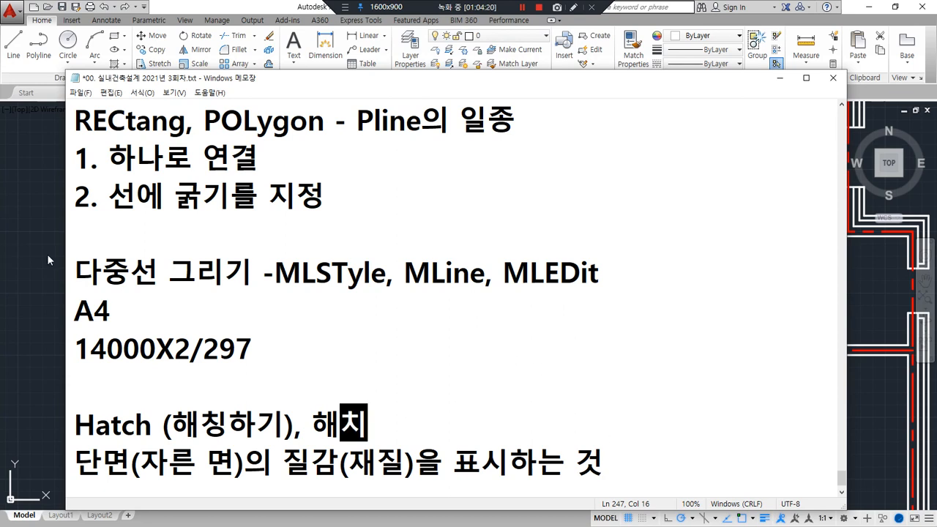
- Add the line "1. 폐쇄된 도형(폐곡선)에 사용 가능함" below the Hatch definition
left_click(623, 475)
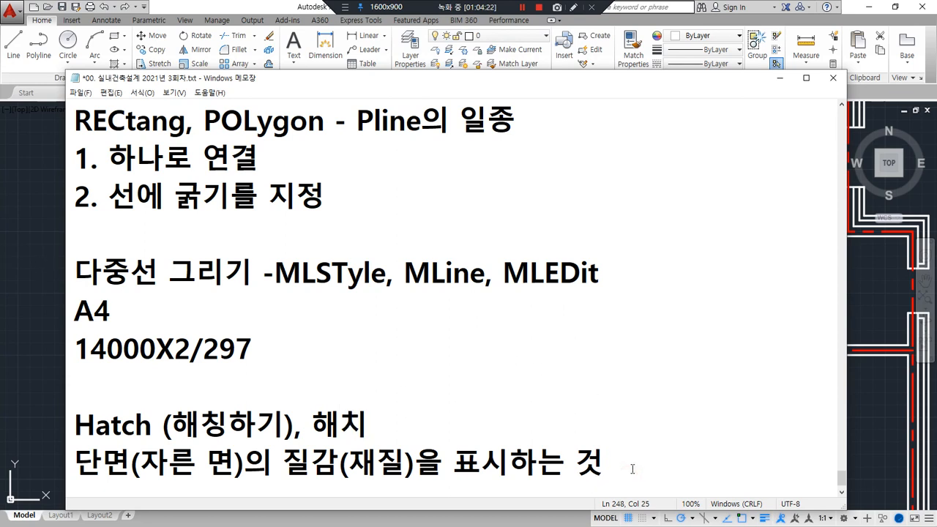
key("Return")
type("1. ")
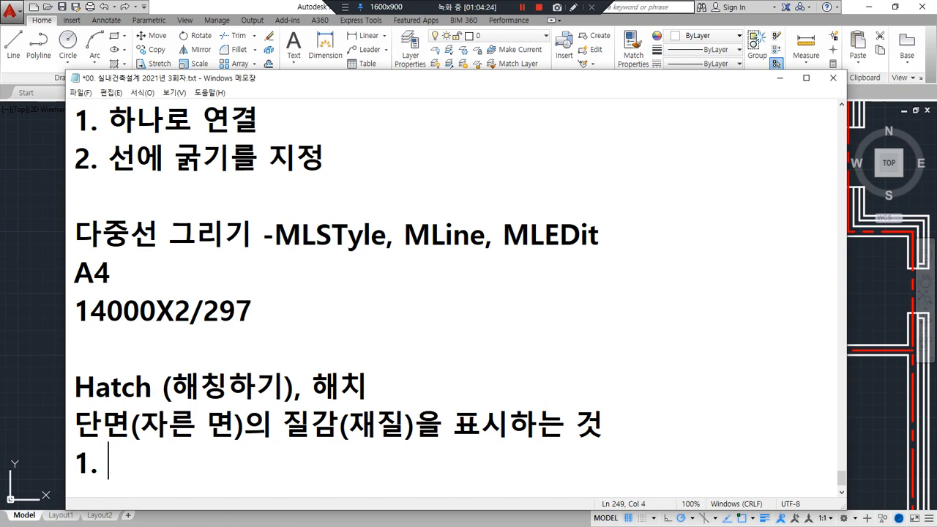
type("페쇄")
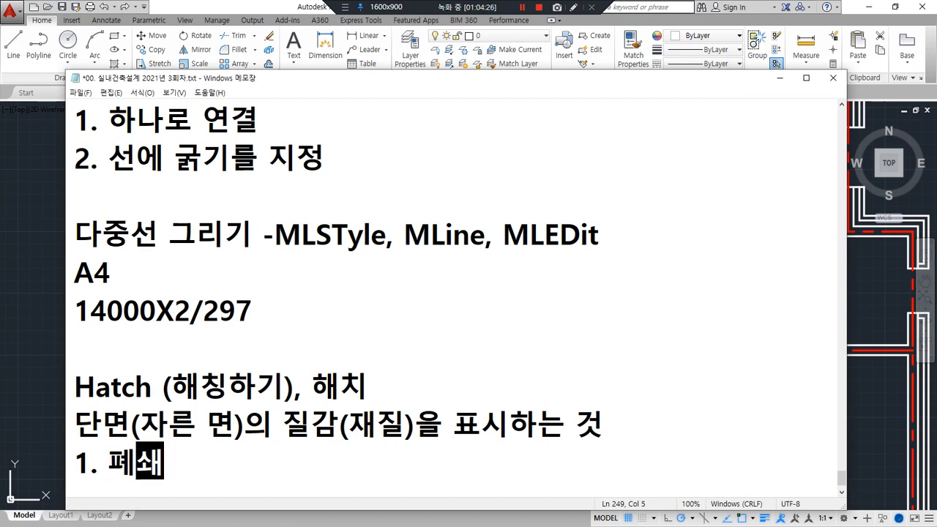
type("된 도형(")
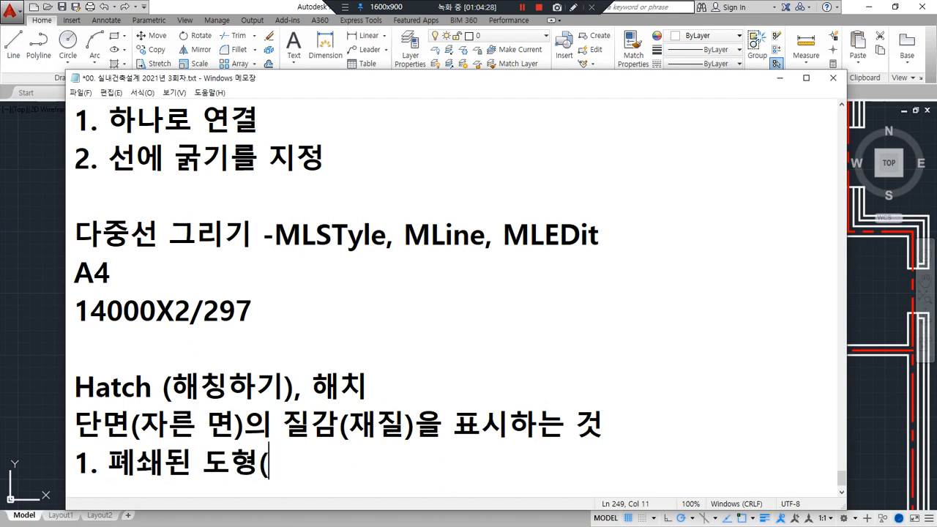
type("페ㅅ")
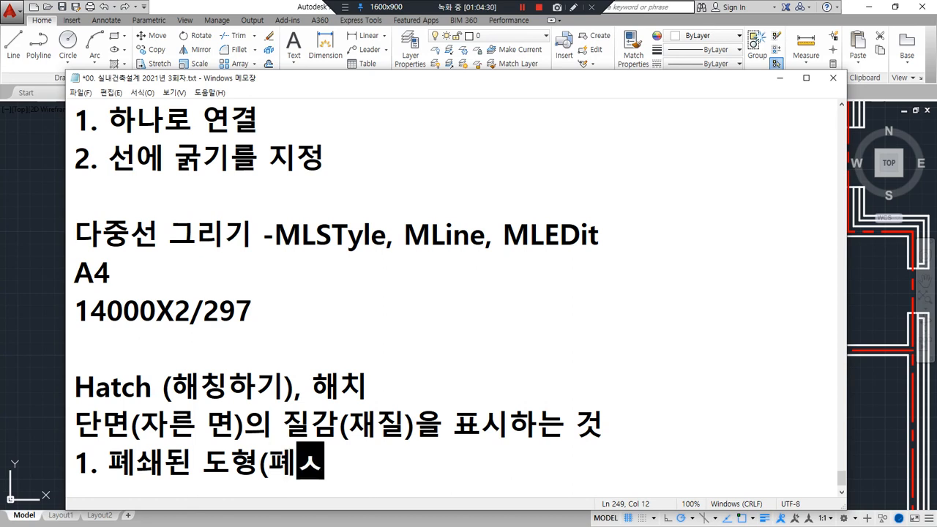
key("BackSpace")
type("ㄱ곡선에")
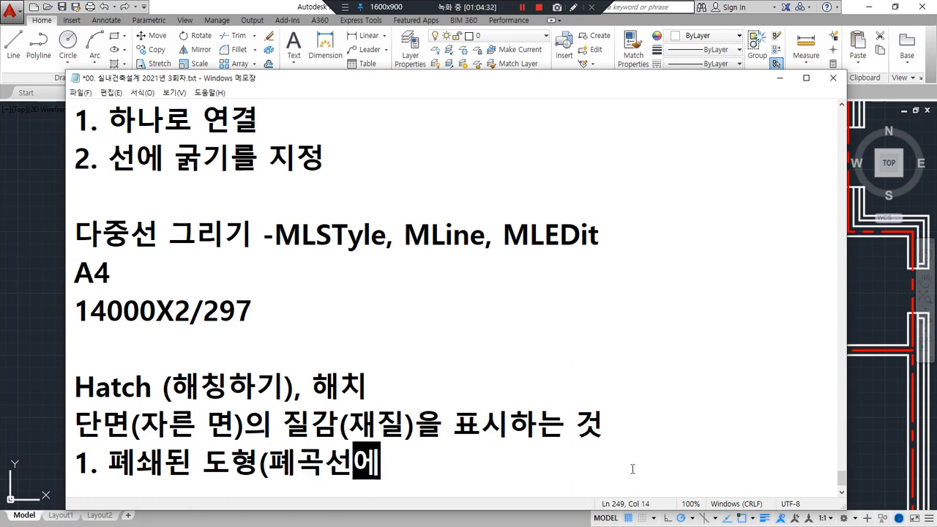
key("BackSpace")
type(")")
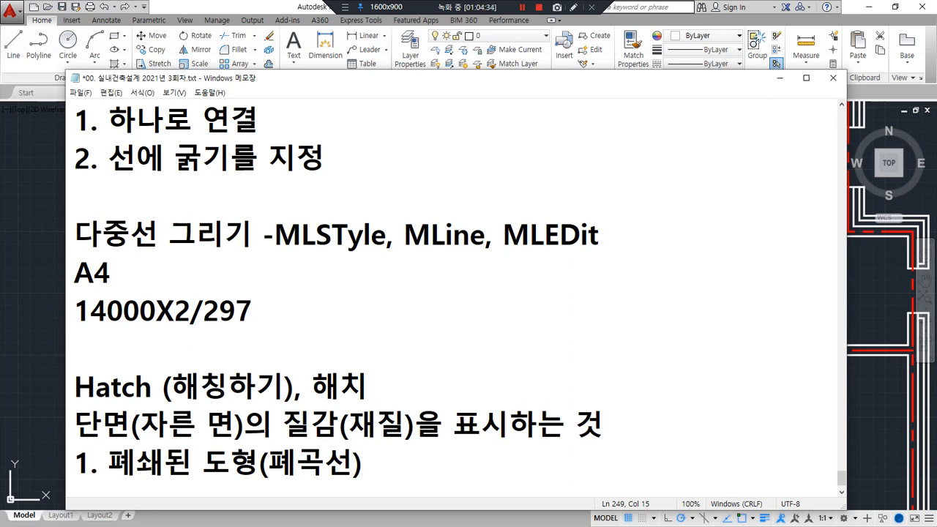
type("에 사")
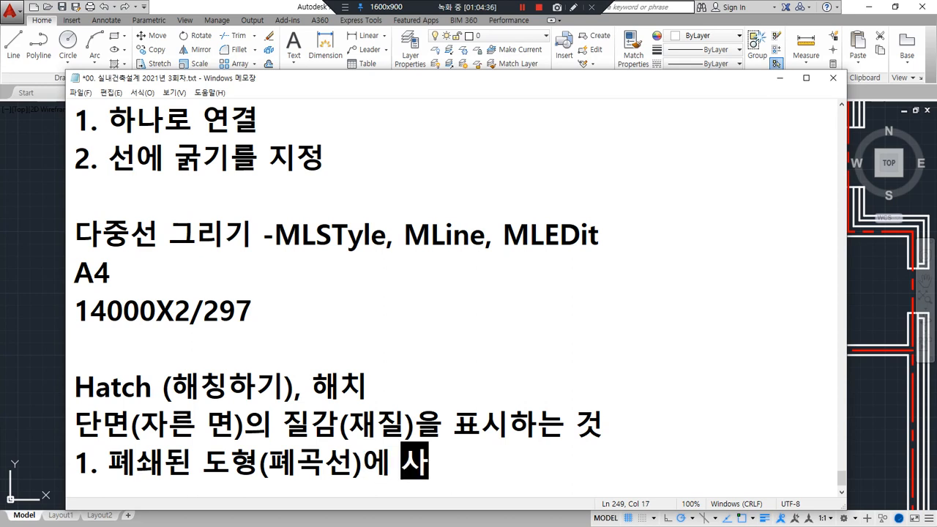
type("용 가ㄴ능함")
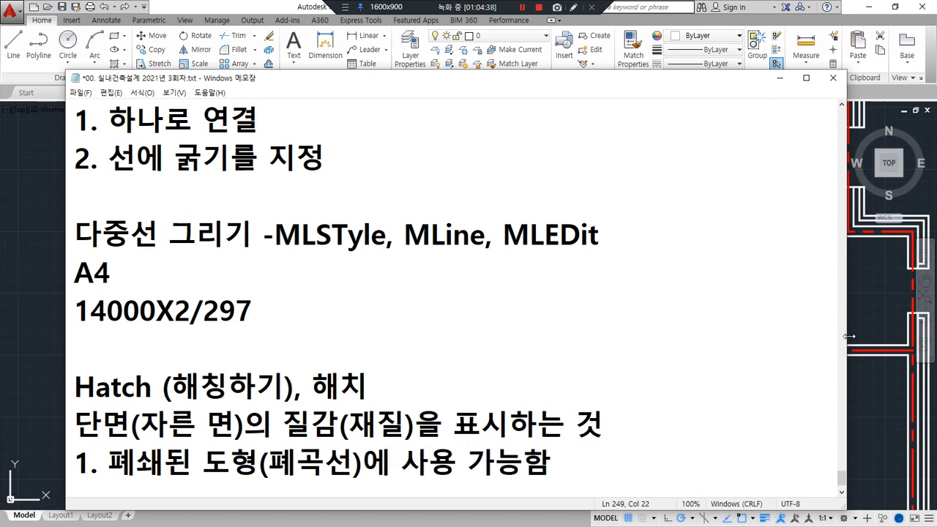
- Switch to Drawing2 in AutoCAD and erase the old window lines together with their dimensions
key("alt+Tab")
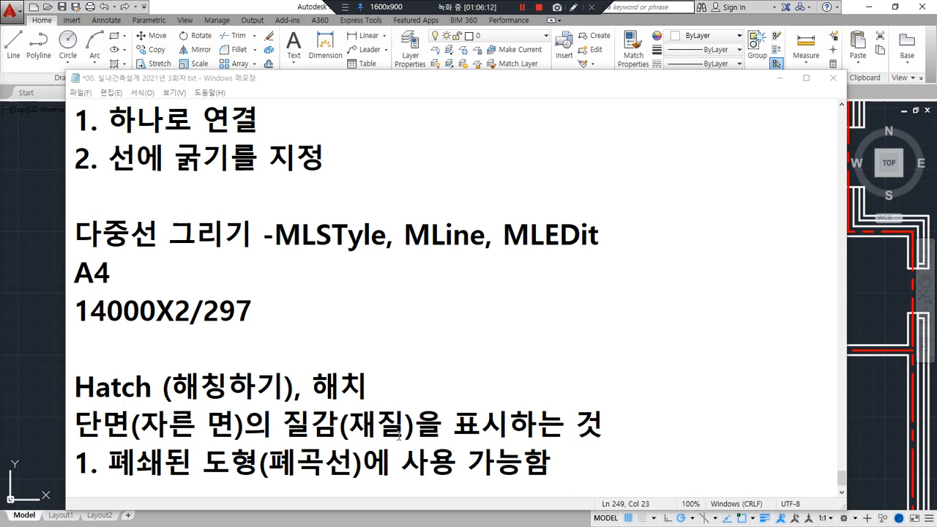
left_click(549, 463)
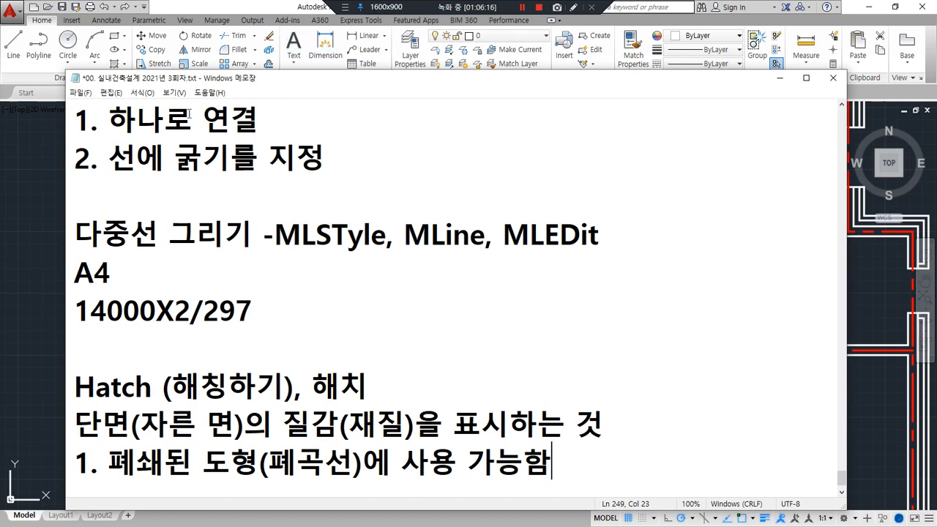
key("alt+Tab")
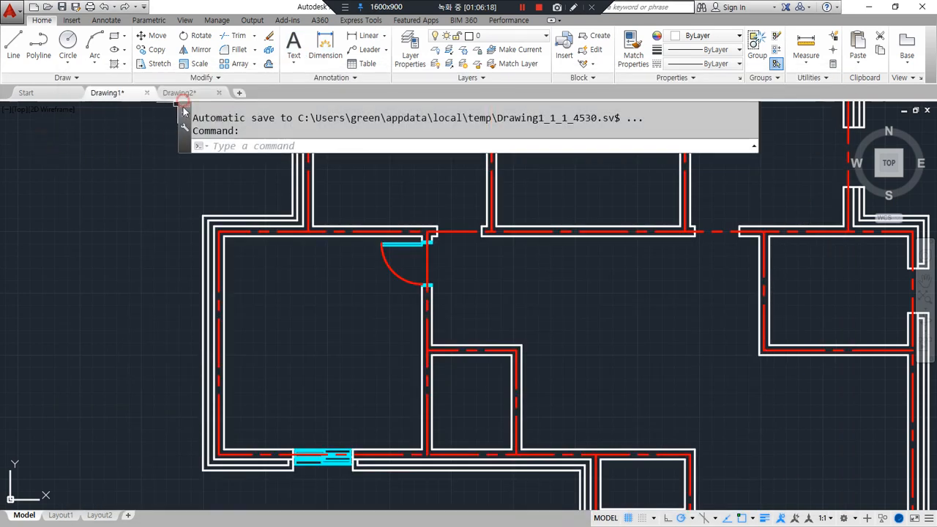
left_click(180, 93)
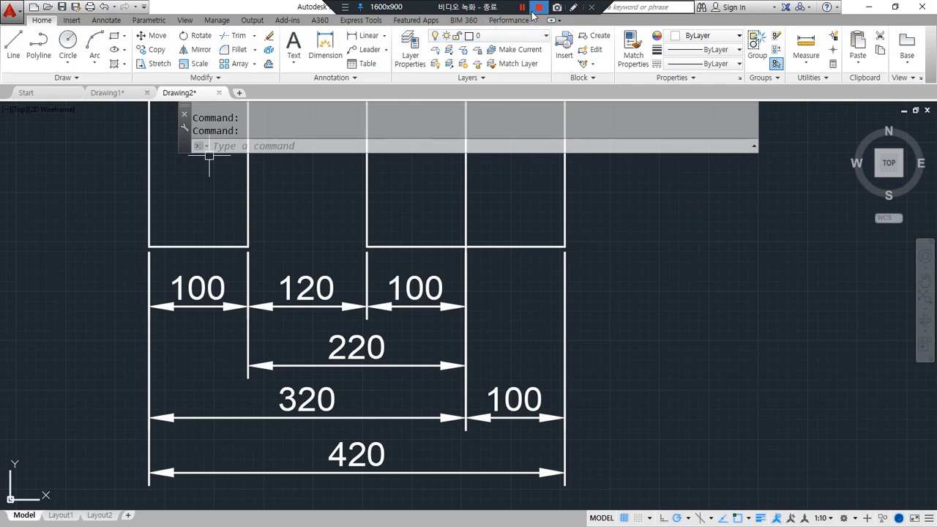
scroll(605, 297, "down", 2)
middle_click_drag(614, 286, 299, 365)
left_click(363, 478)
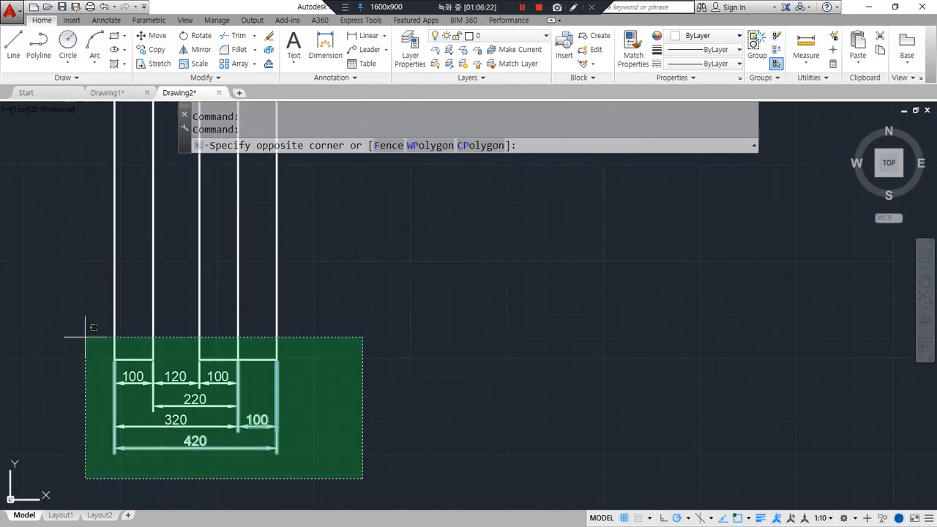
left_click(161, 316)
type("e")
key("Return")
- Draw a nearly square rectangle freehand in the cleared drawing area with the Rectangle command
type("rec")
key("Return")
left_click(142, 226)
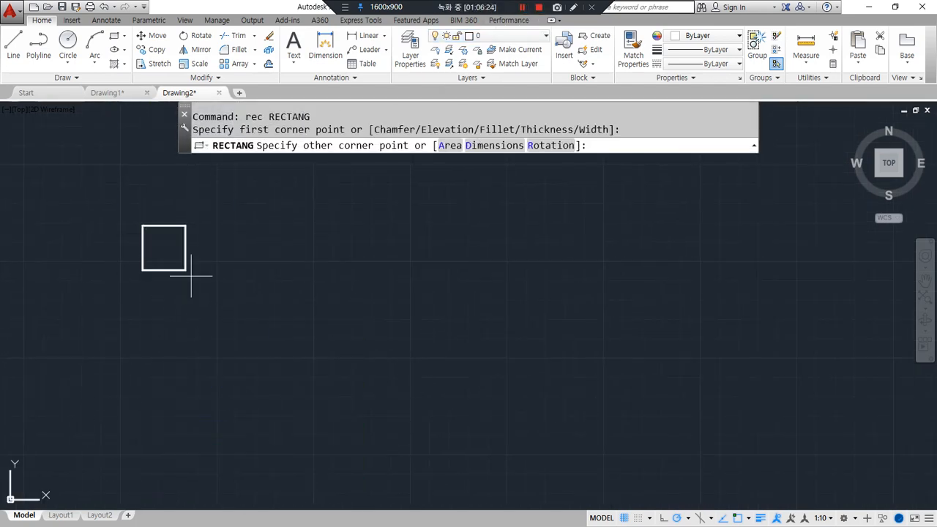
left_click(388, 441)
- Start the Hatch command, mark its "Pick internal point" prompt and preview the ANGLE pattern inside the rectangle
type("h")
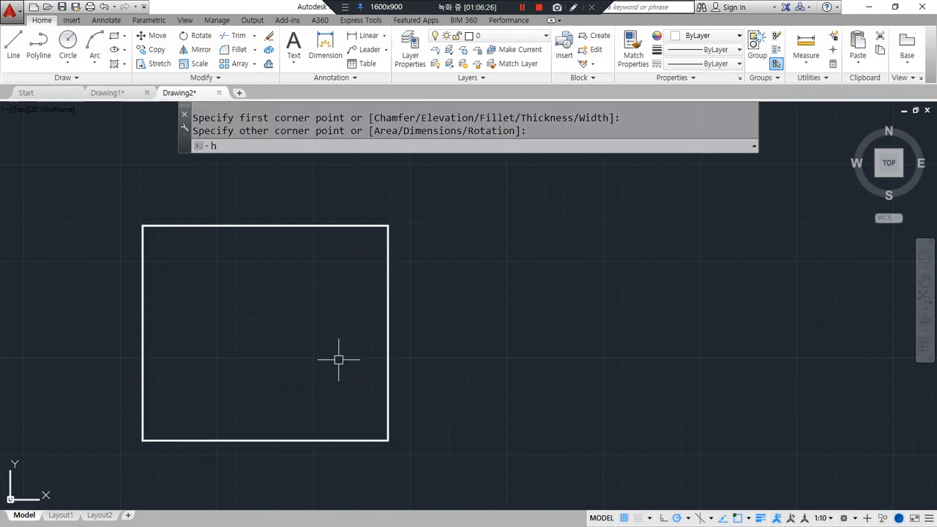
key("Return")
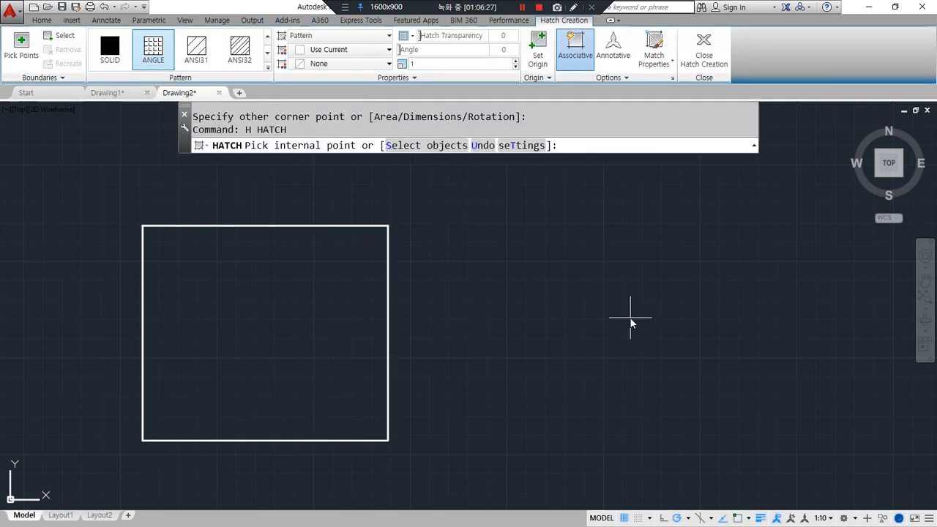
key("ctrl+alt+d")
mouse_move(281, 157)
left_mouse_down()
mouse_move(242, 150)
mouse_move(312, 132)
mouse_move(372, 156)
mouse_move(280, 163)
left_mouse_up()
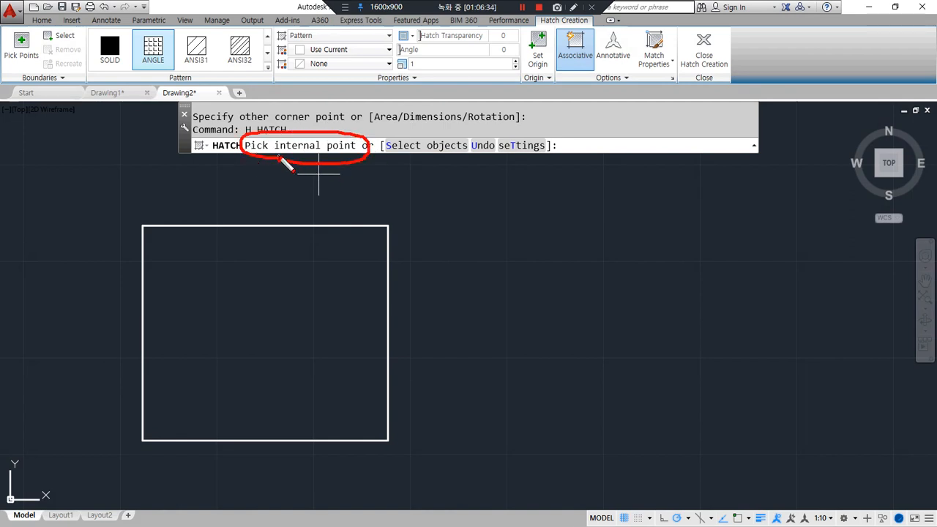
key("ctrl+alt+d")
left_click(266, 309)
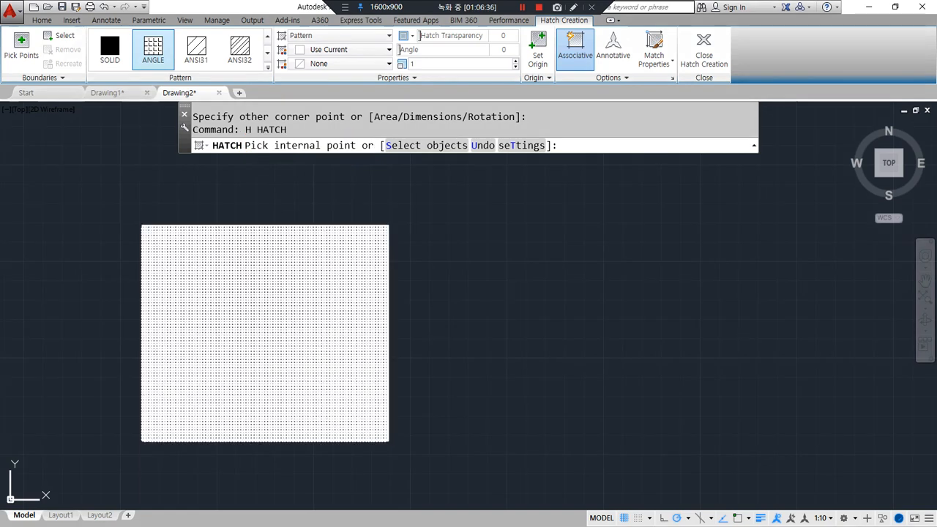
- Point out the hatch preview and the boundary, pattern, properties and closing sections of the hatch settings with red marks
mouse_move(217, 327)
left_mouse_down()
mouse_move(249, 233)
mouse_move(273, 327)
left_mouse_up()
left_click_drag(111, 76, 268, 76)
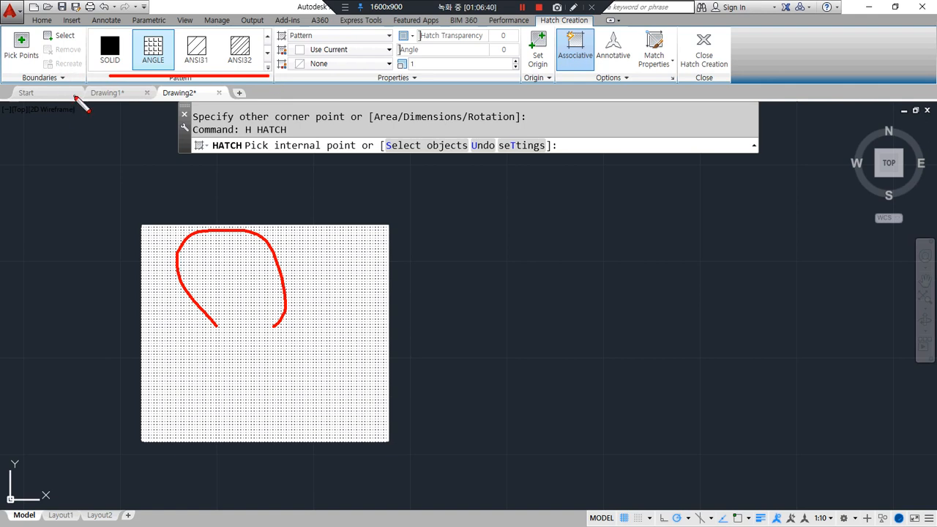
mouse_move(60, 81)
left_mouse_down()
mouse_move(12, 70)
mouse_move(33, 16)
mouse_move(84, 47)
mouse_move(60, 90)
mouse_move(58, 175)
left_mouse_up()
left_click_drag(47, 96, 67, 97)
mouse_move(228, 89)
left_mouse_down()
mouse_move(172, 94)
mouse_move(220, 33)
mouse_move(193, 94)
mouse_move(191, 135)
left_mouse_up()
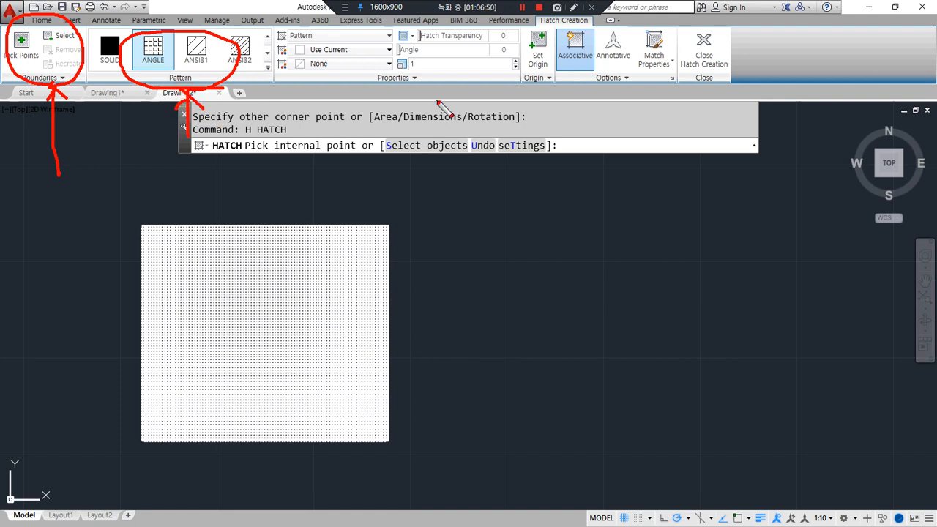
mouse_move(466, 77)
left_mouse_down()
mouse_move(366, 38)
mouse_move(474, 80)
mouse_move(442, 85)
left_mouse_up()
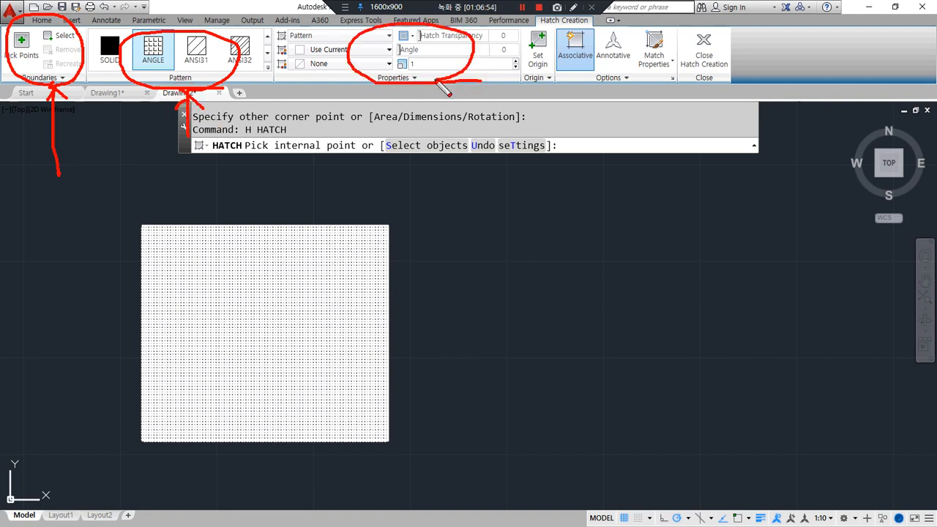
mouse_move(722, 82)
left_mouse_down()
mouse_move(665, 54)
mouse_move(731, 72)
mouse_move(718, 88)
left_mouse_up()
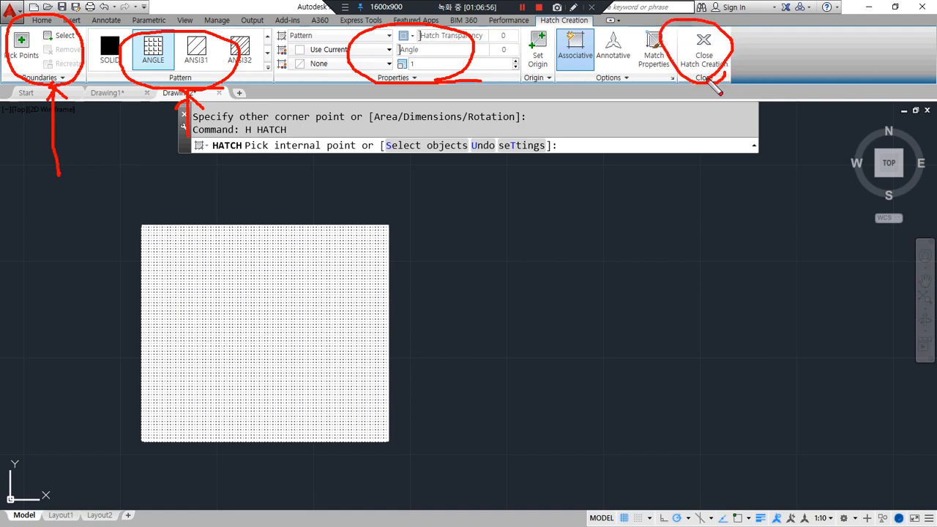
key("Escape")
- Activate internal point picking for the hatch, mark the ANGLE pattern, and set the pattern to ANSI31, finally to AR-B816C
left_click(21, 51)
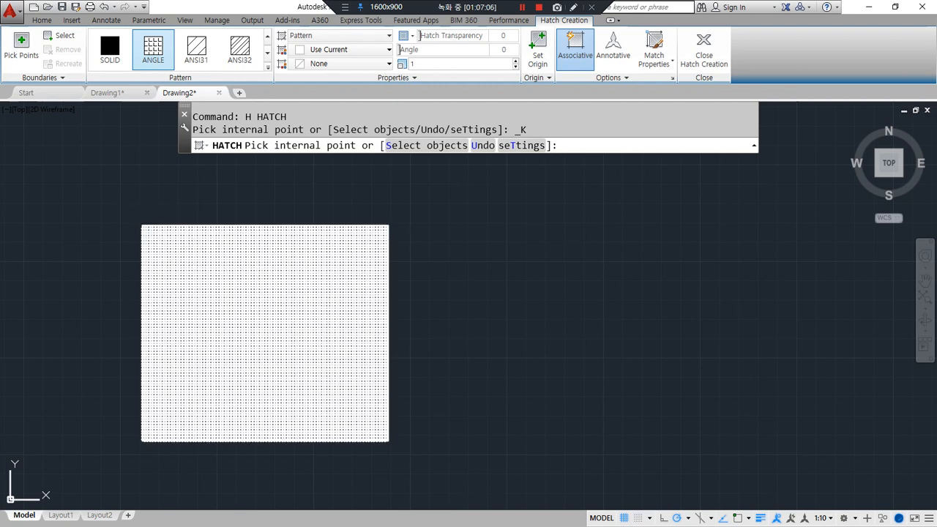
key("ctrl+alt+d")
mouse_move(173, 71)
left_mouse_down()
mouse_move(152, 76)
mouse_move(163, 36)
mouse_move(175, 70)
mouse_move(153, 29)
mouse_move(167, 73)
left_mouse_up()
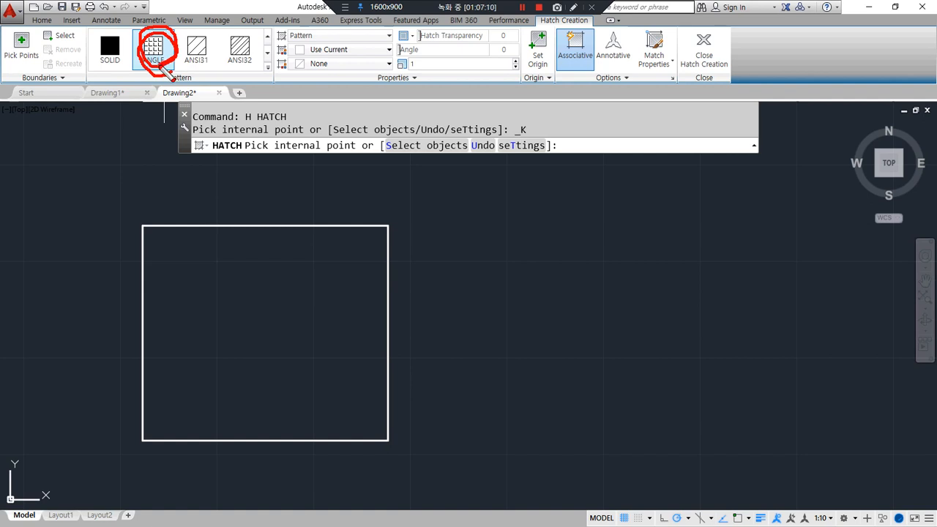
key("ctrl+alt+d")
left_click(195, 46)
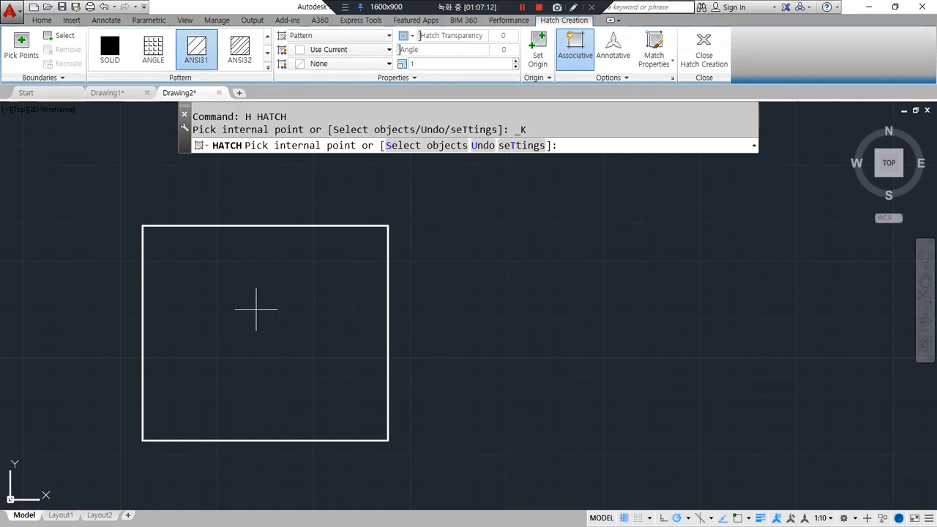
left_click(268, 68)
left_click(243, 138)
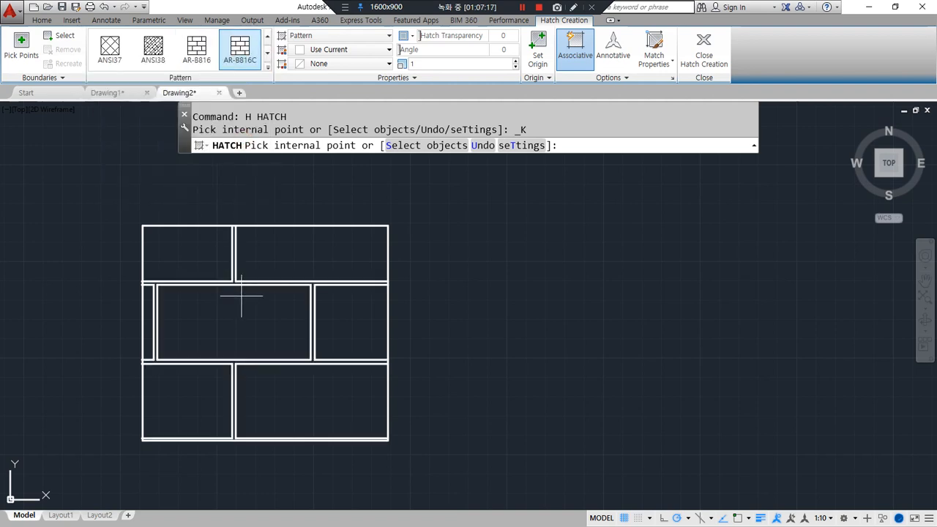
- Try the AR-B816 and ANSI37 hatch patterns, set the pattern to AR-BRSTD, and hatch the rectangle by picking a point inside it
left_click(196, 48)
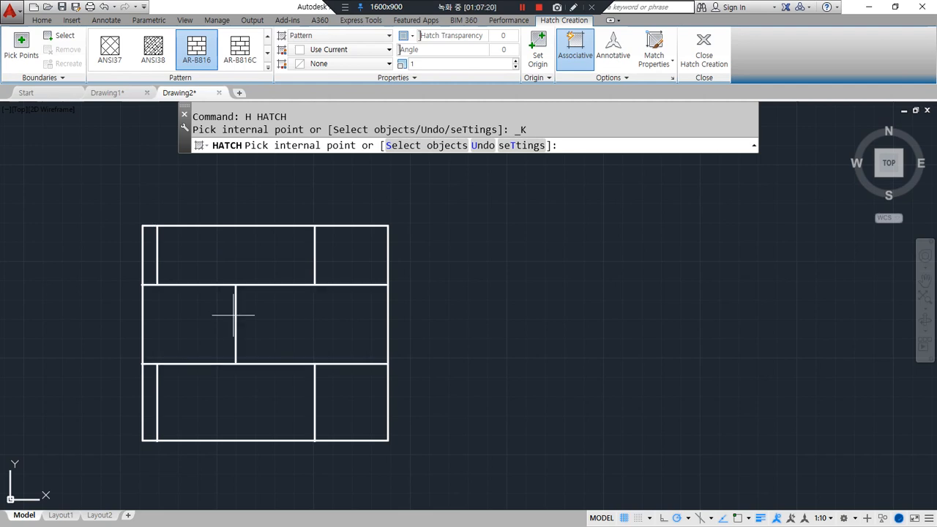
left_click(110, 48)
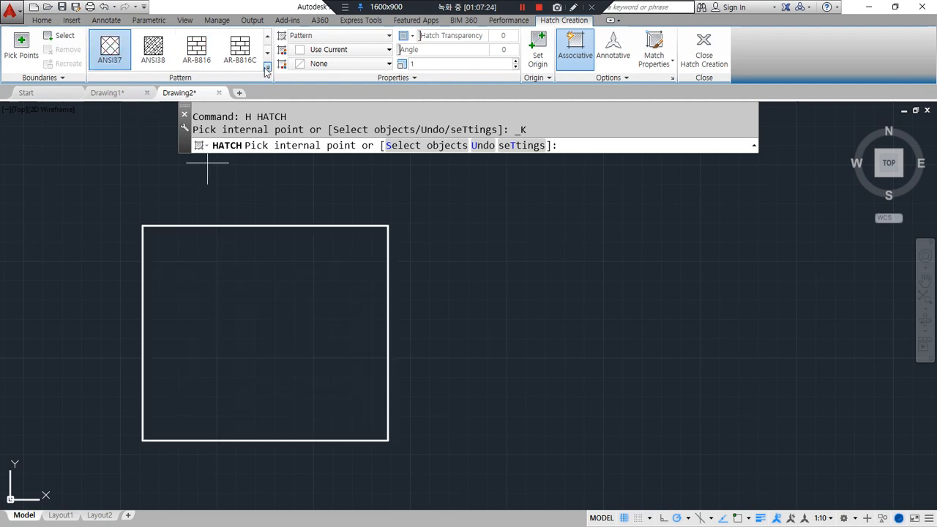
left_click(267, 66)
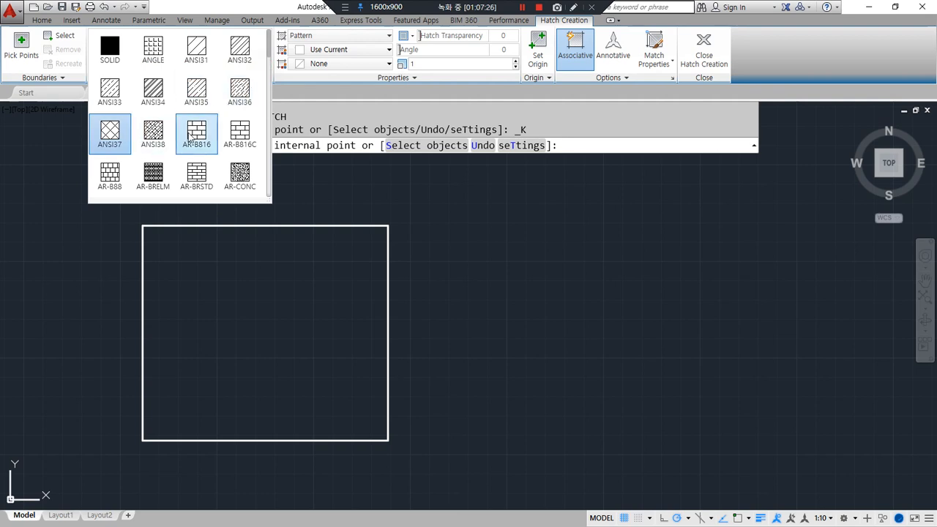
left_click(196, 178)
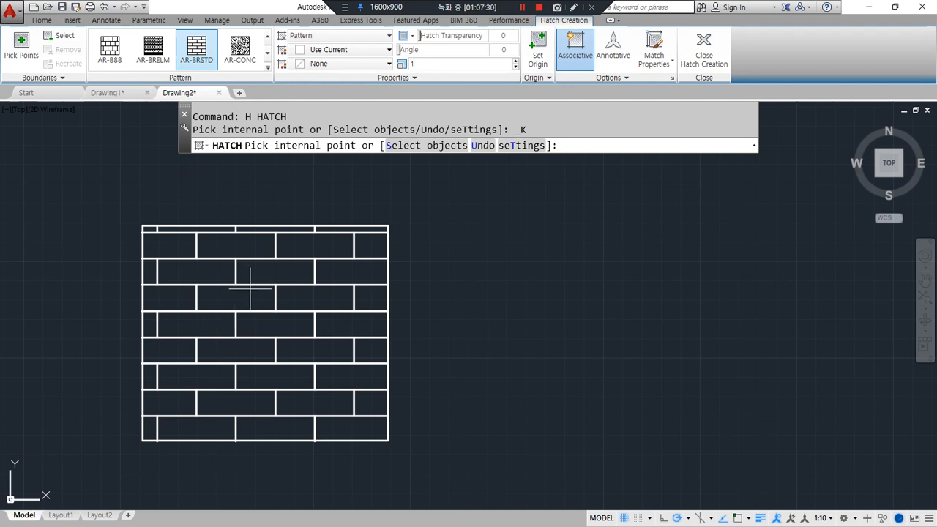
left_click(248, 297)
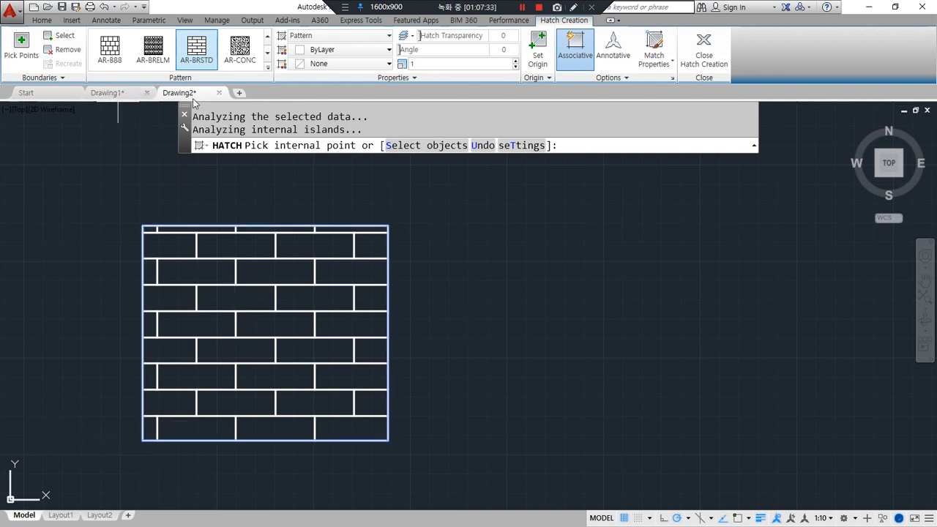
- Preview other patterns such as DOTS, GR_INVCUR and the ACAD_ISO types on the hatched rectangle, and choose AR-BRSTD again
left_click(268, 71)
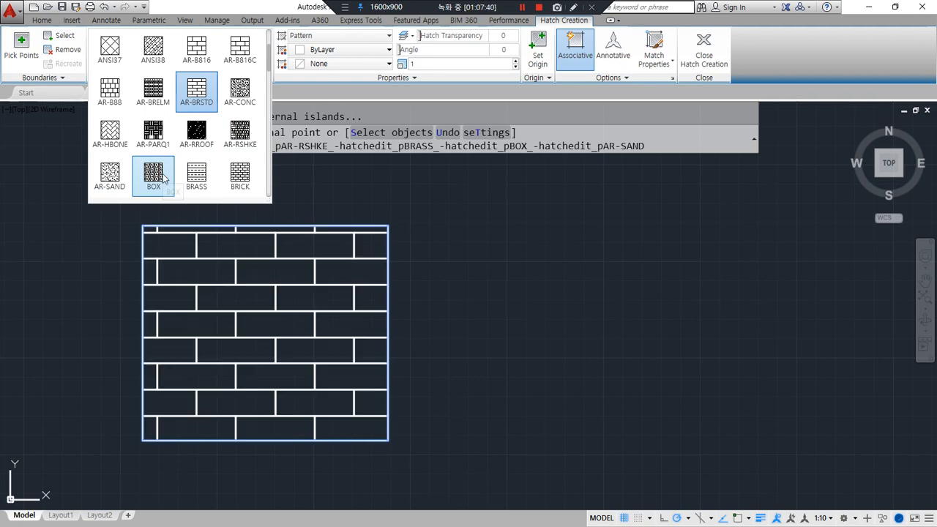
scroll(150, 174, "down", 2)
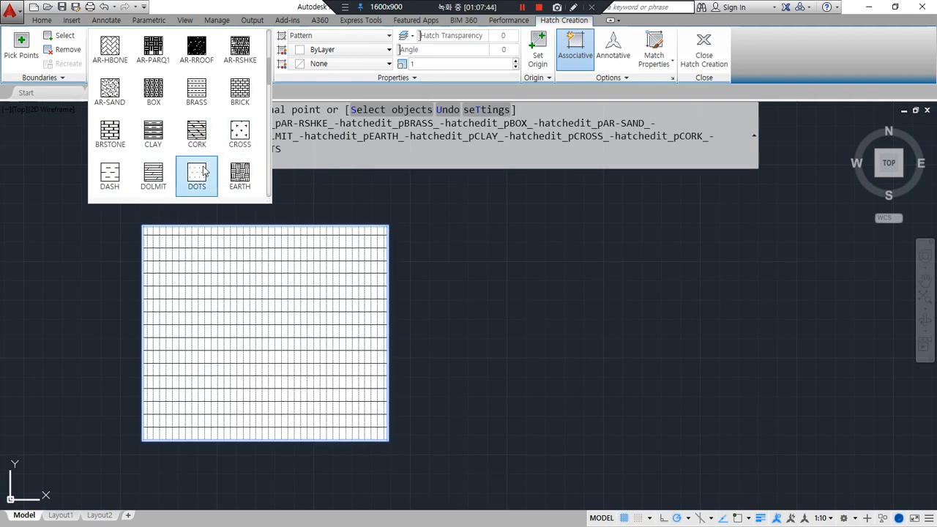
scroll(250, 177, "down", 4)
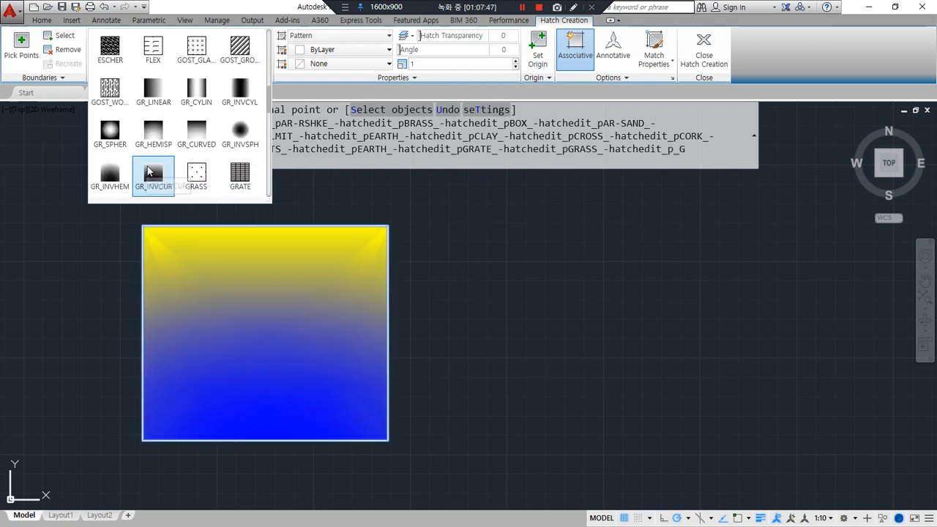
scroll(154, 175, "down", 3)
scroll(154, 167, "down", 1)
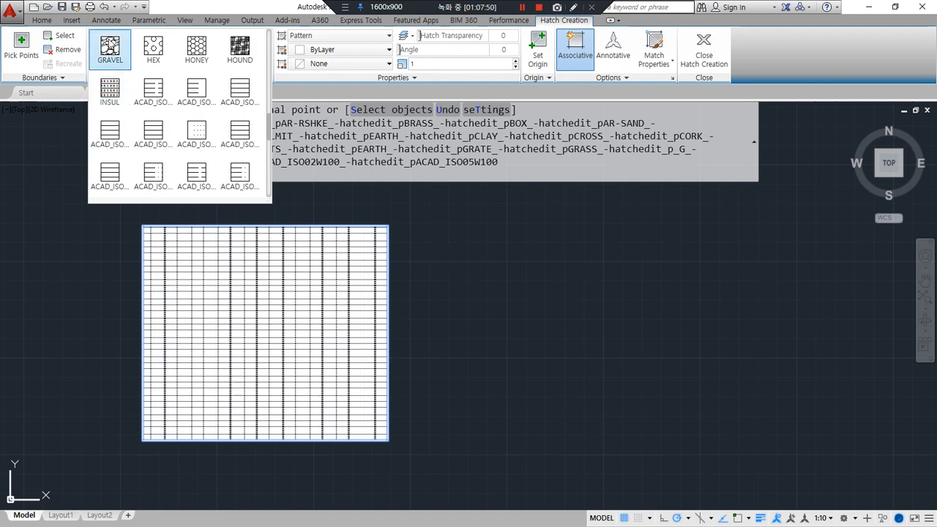
scroll(151, 156, "up", 10)
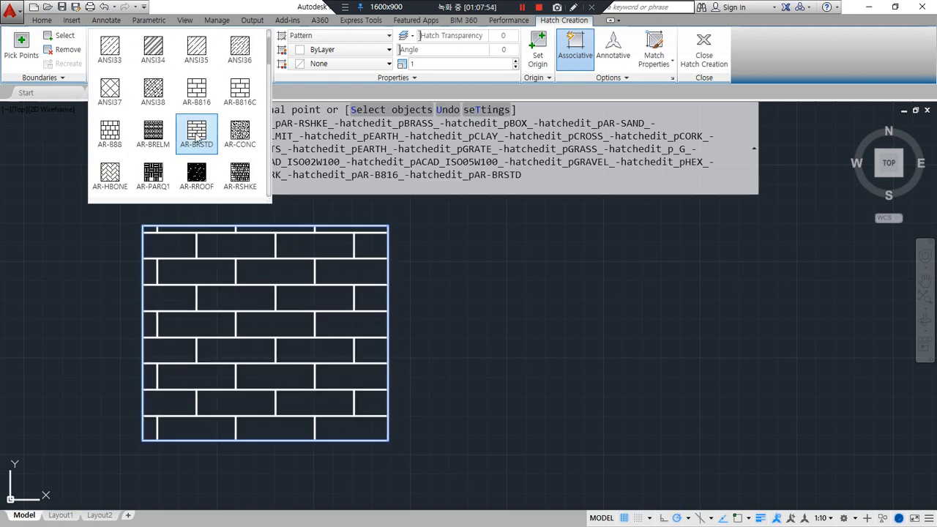
left_click(196, 134)
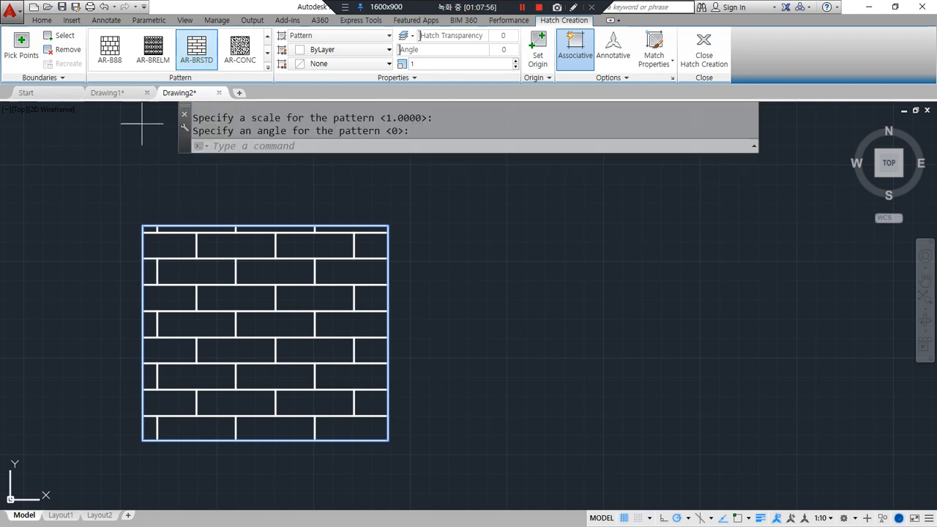
- Circle the pattern choices and the closing section of the hatch settings in red, and finish the rectangle's AR-BRSTD hatch
key("ctrl+alt+d")
mouse_move(211, 71)
left_mouse_down()
mouse_move(182, 21)
mouse_move(214, 71)
left_mouse_up()
left_click_drag(746, 78, 726, 76)
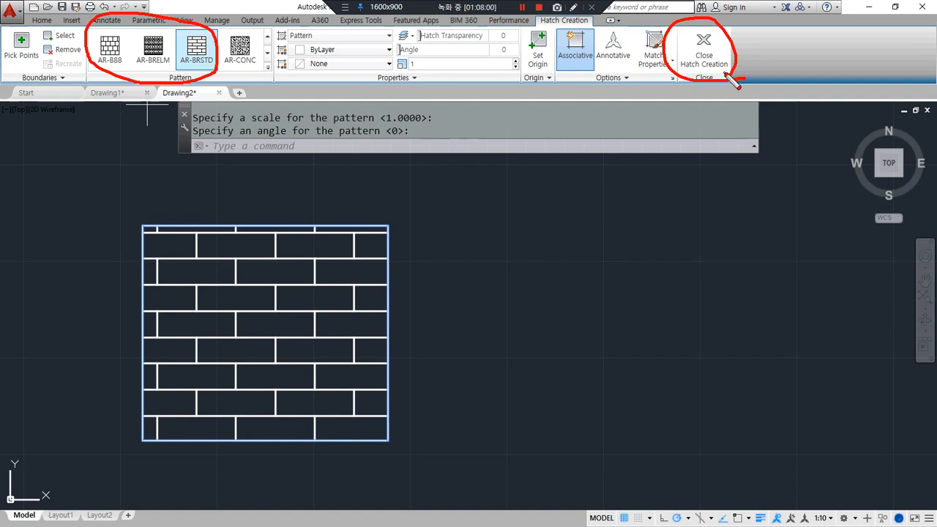
key("Escape")
left_click(711, 54)
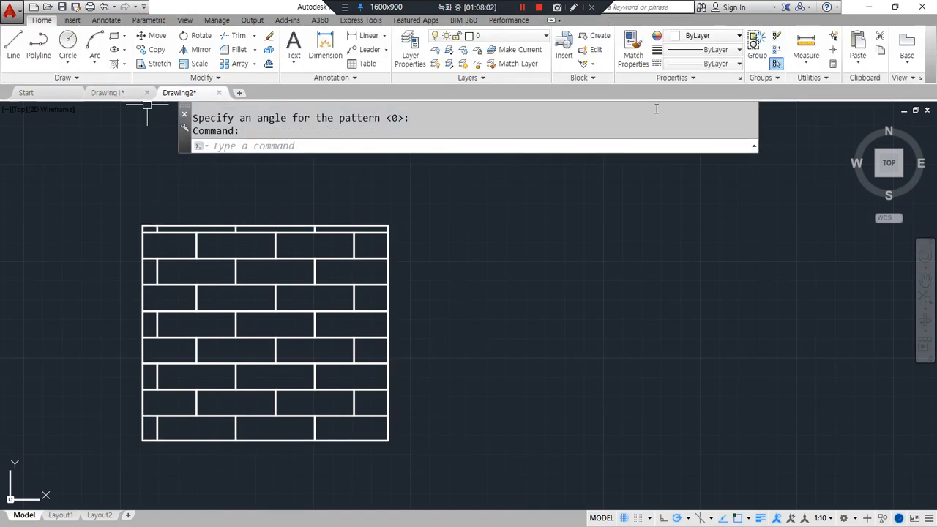
- Replace the hatched rectangle with a larger one enclosing a circle, start the Hatch command, and mark its boundary options in red
left_click(314, 425)
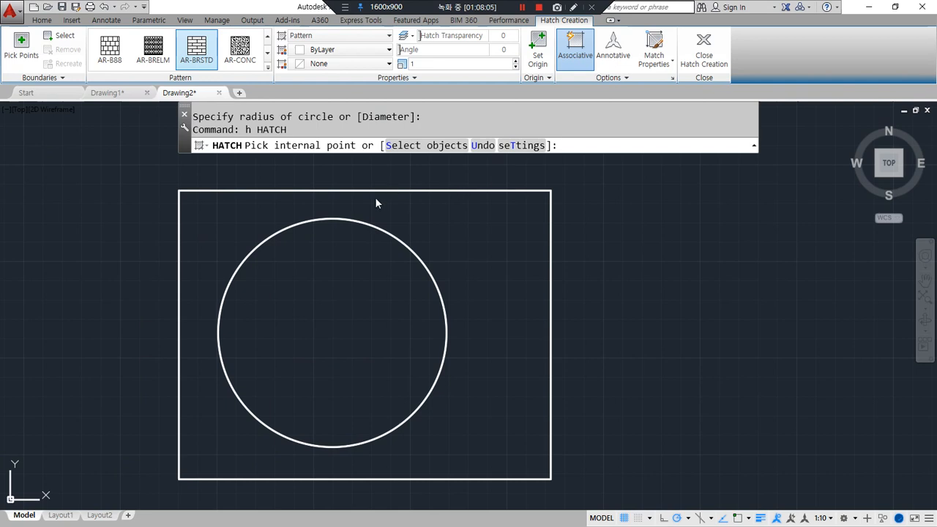
mouse_move(44, 82)
left_mouse_down()
mouse_move(10, 35)
mouse_move(73, 82)
mouse_move(26, 83)
left_mouse_up()
key("Escape")
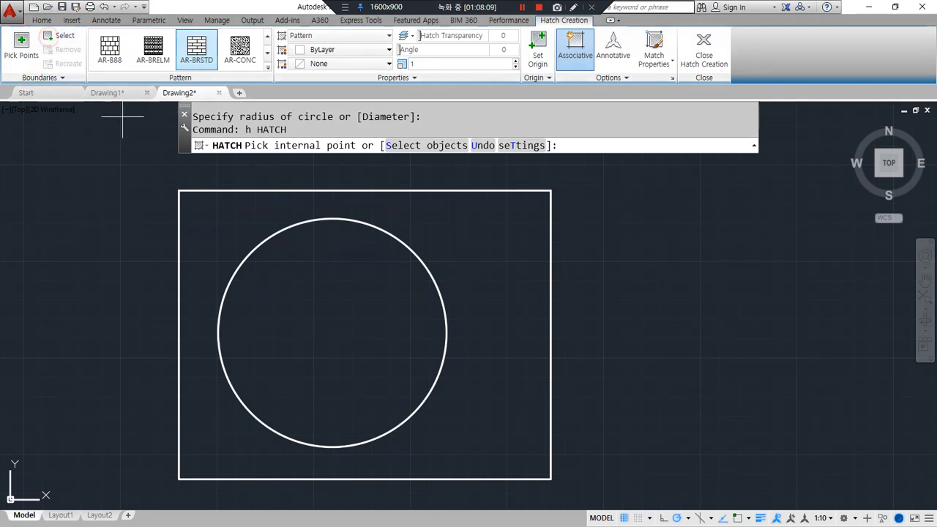
- Select the circle and the surrounding rectangle as boundary objects for the AR-BRSTD hatch
left_click(60, 35)
left_click(401, 233)
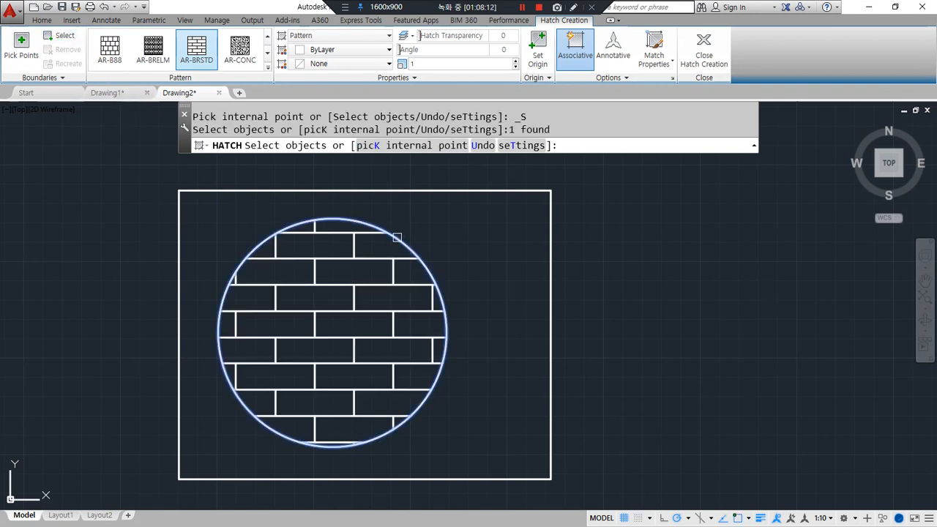
left_click(493, 191)
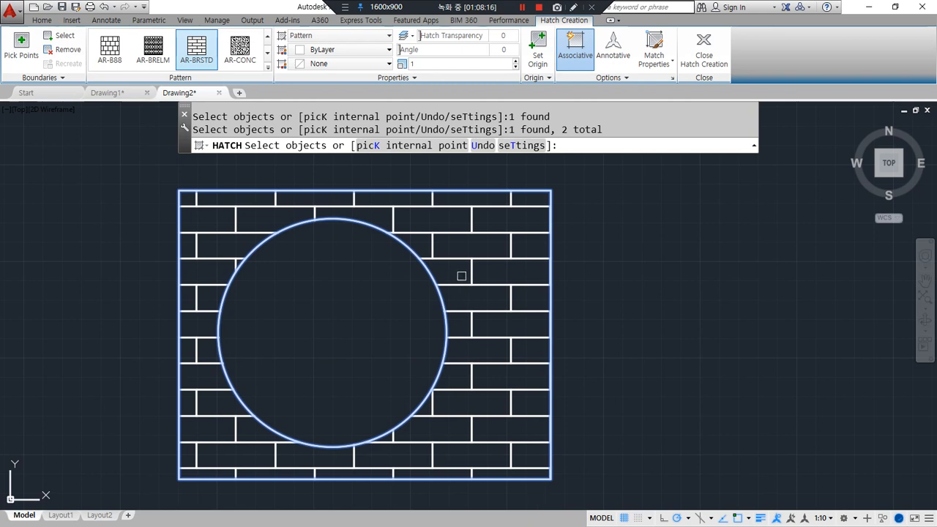
left_click(421, 192)
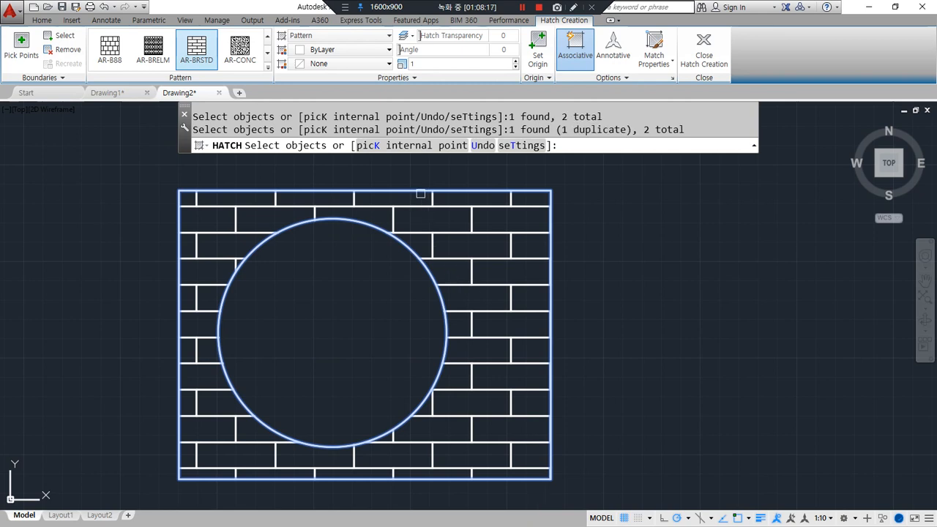
- Remove the rectangle and the circle from the hatch boundaries
left_click(63, 49)
left_click(364, 190)
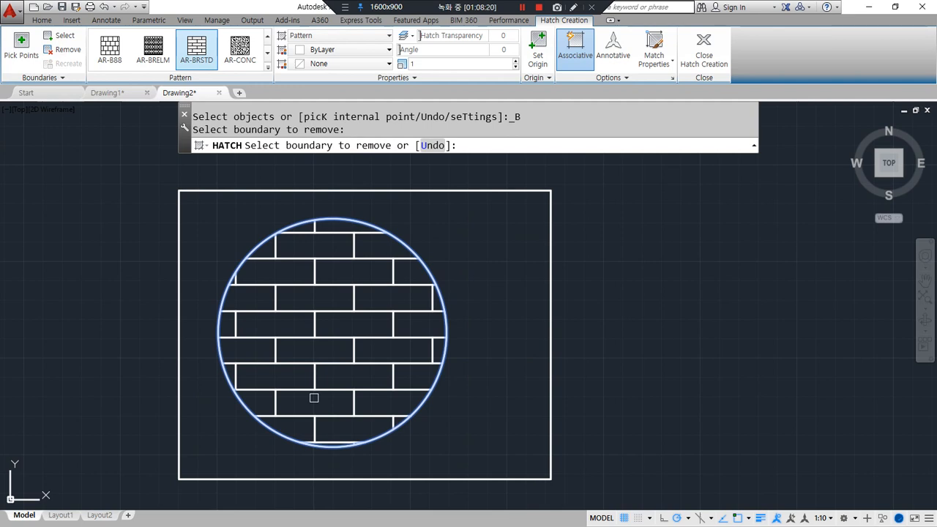
left_click(369, 223)
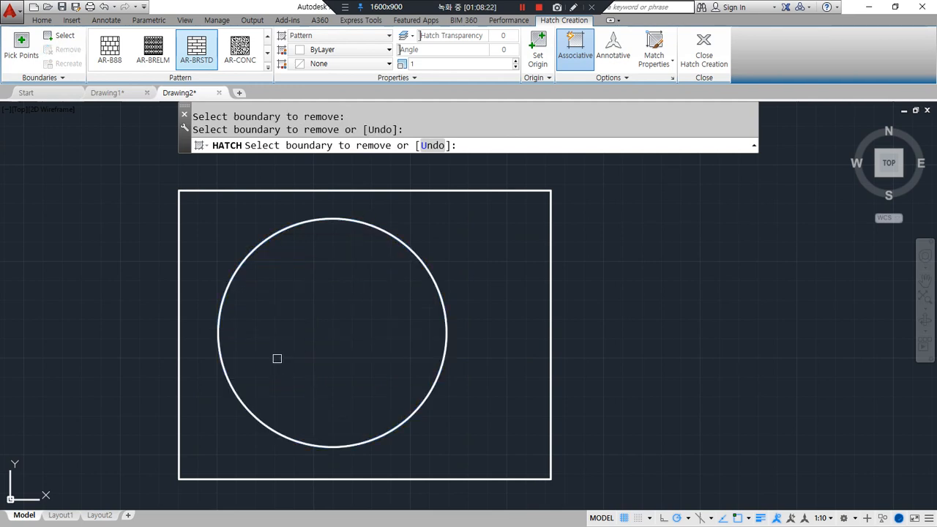
- Select the circle and rectangle as hatch boundaries again, remove both of them, and end the Hatch command
left_click(64, 35)
left_click(384, 227)
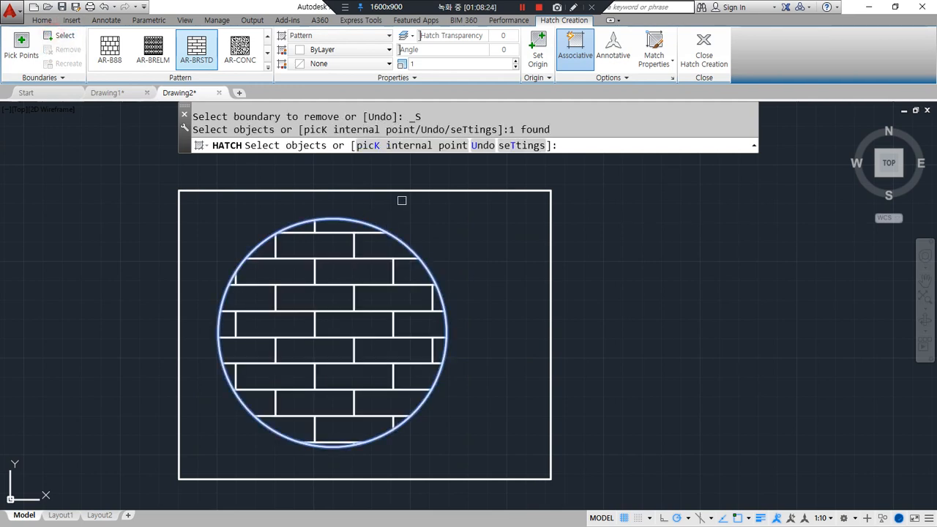
left_click(402, 192)
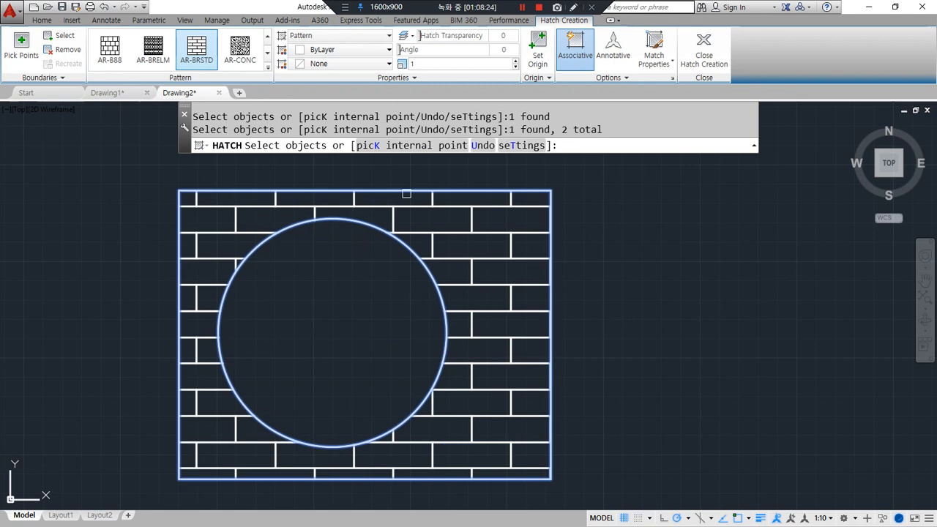
left_click(66, 50)
left_click(394, 191)
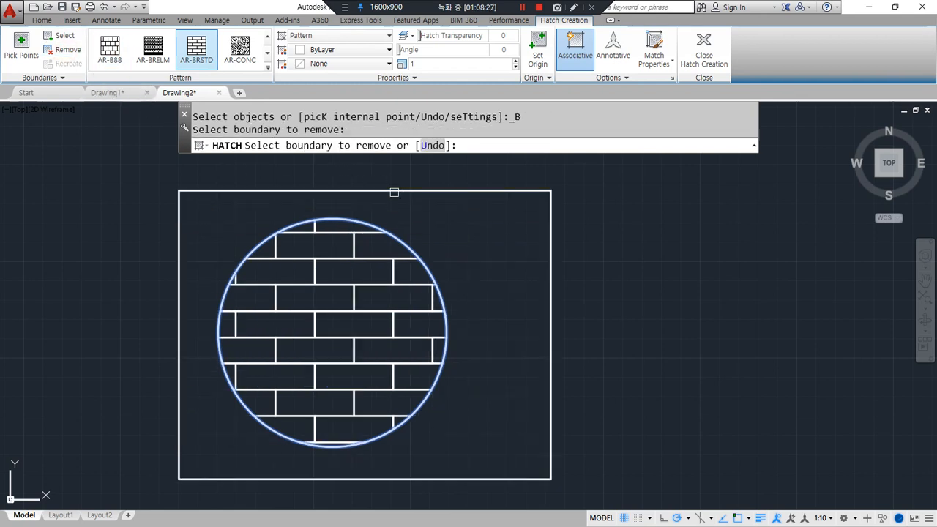
left_click(374, 226)
key("Return")
- Draw a nearly horizontal line and a nearly vertical line crossing its left part in the empty area beside the rectangle
middle_click_drag(603, 360, 416, 339)
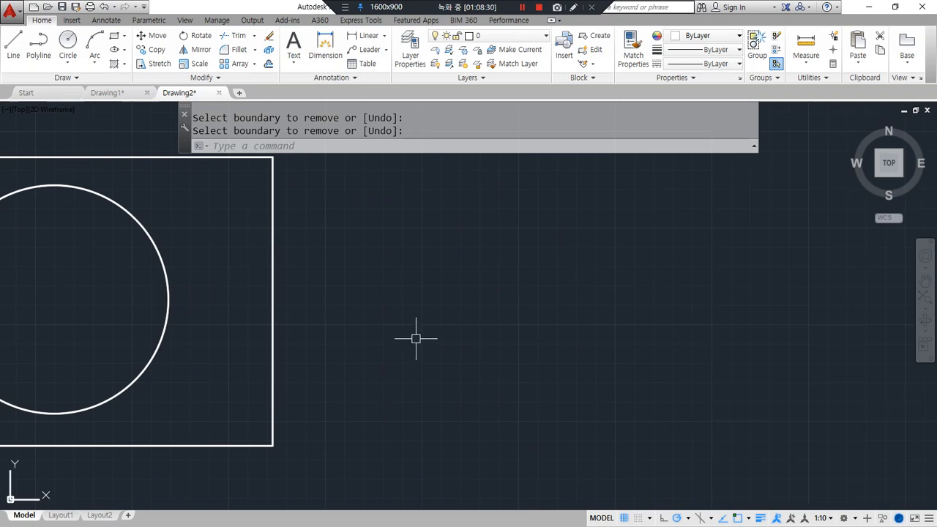
type("l")
key("Return")
left_click(703, 212)
key("Return")
key("Return")
left_click(462, 177)
left_click(469, 451)
key("Return")
- Draw a lower, nearly horizontal line and a slanted line on the right to enclose a four-sided area, and circle the figure in red
key("Return")
left_click(374, 407)
left_click(791, 387)
key("Return")
key("Return")
left_click(612, 168)
left_click(644, 475)
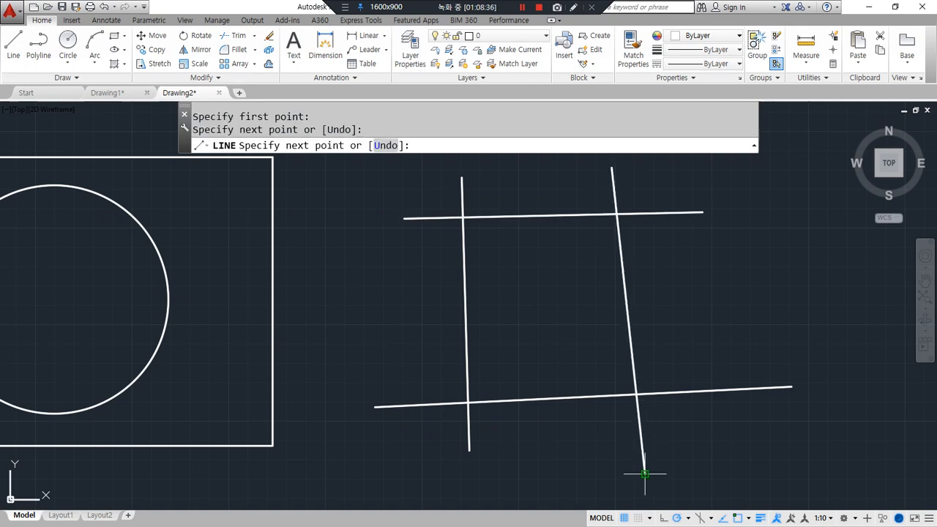
key("Return")
mouse_move(517, 445)
left_mouse_down()
mouse_move(443, 445)
mouse_move(697, 247)
mouse_move(438, 462)
left_mouse_up()
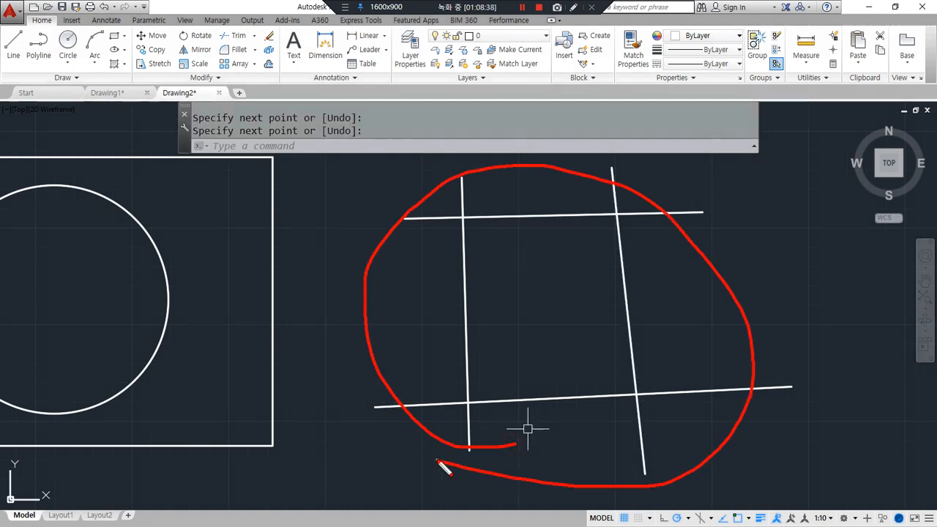
key("Escape")
- Start the Hatch command and select all four crossing lines as boundary objects for the AR-BRSTD pattern
type("h")
key("Return")
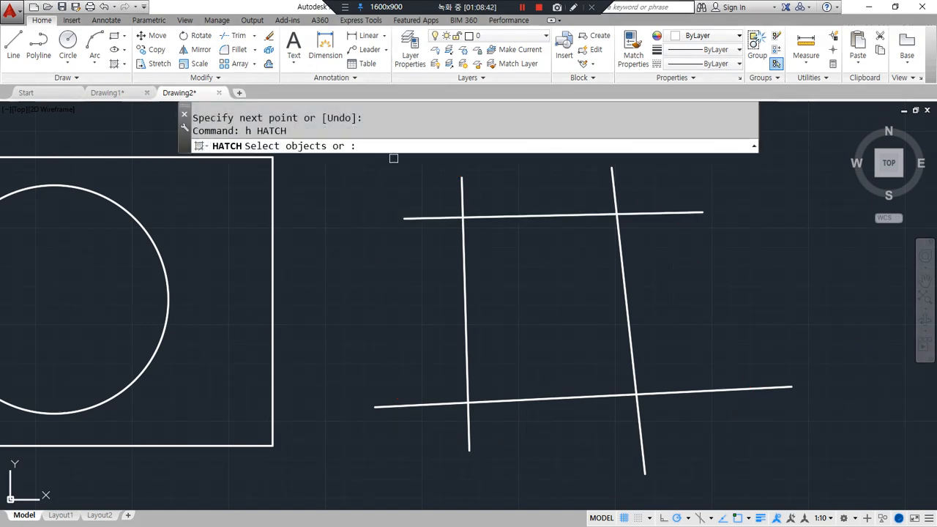
left_click(65, 36)
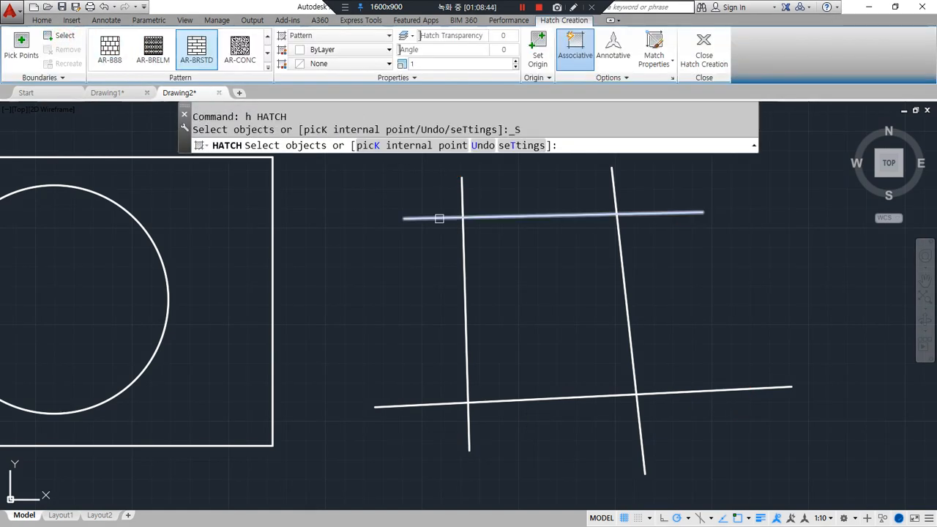
left_click(439, 218)
left_click(728, 441)
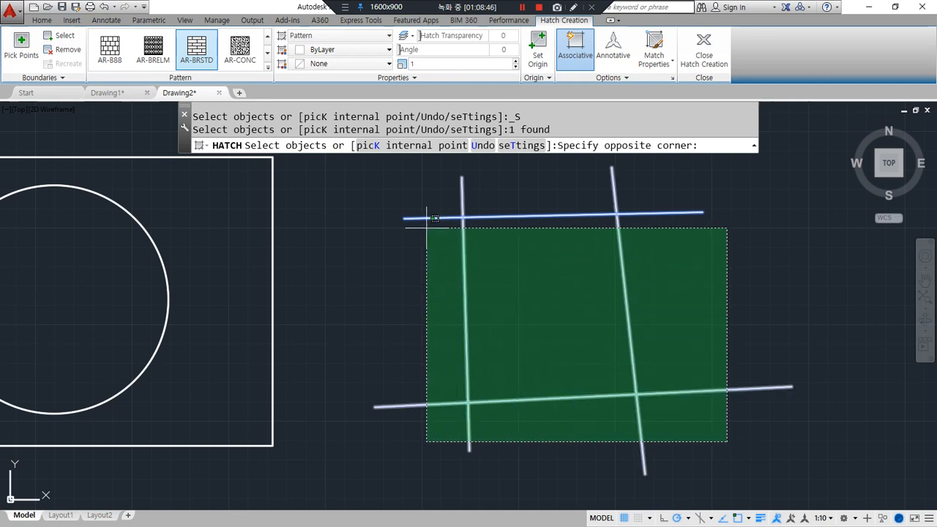
left_click(428, 226)
- Circle in red the stray hatch lines on both sides of the enclosed area, and clear the marks
mouse_move(688, 390)
left_mouse_down()
mouse_move(628, 356)
mouse_move(718, 224)
mouse_move(702, 368)
left_mouse_up()
mouse_move(437, 398)
left_mouse_down()
mouse_move(358, 366)
mouse_move(480, 354)
mouse_move(397, 402)
left_mouse_up()
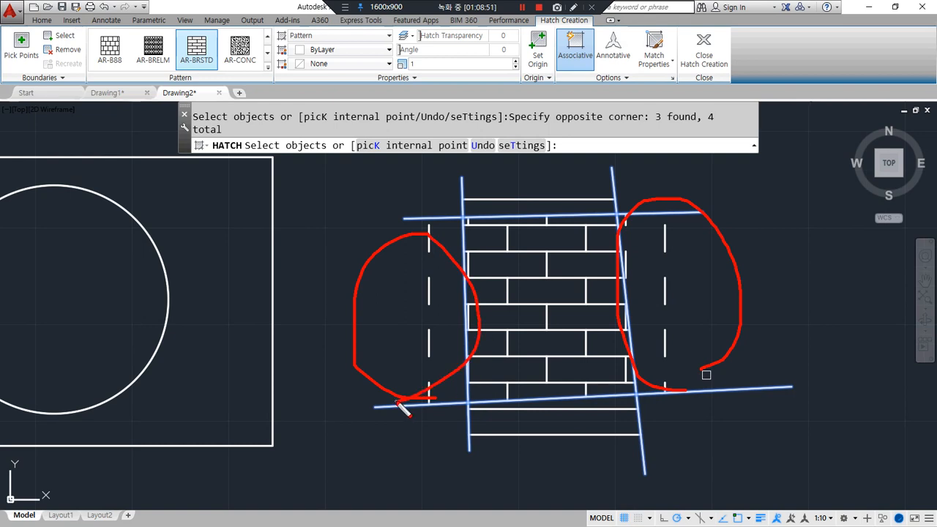
key("Escape")
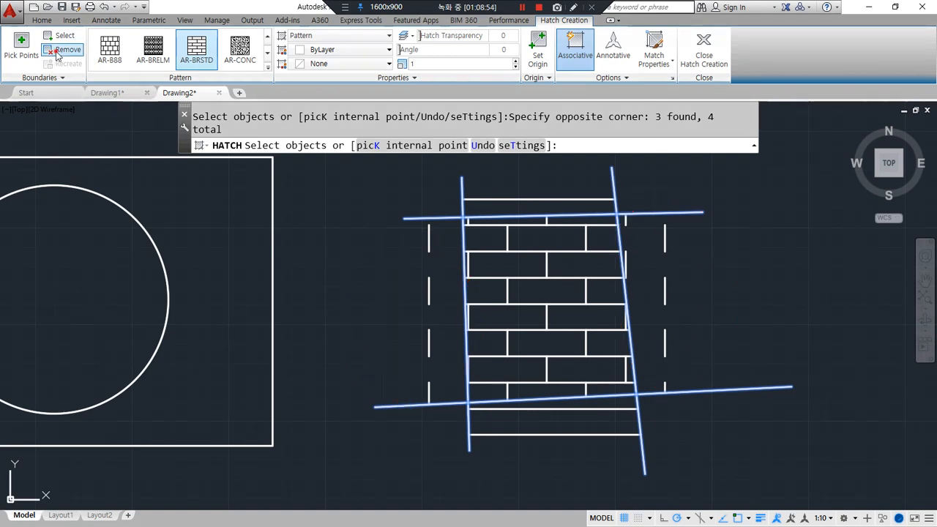
- Remove the four lines from the hatch boundaries and hatch the area they enclose by picking an internal point
left_click(58, 51)
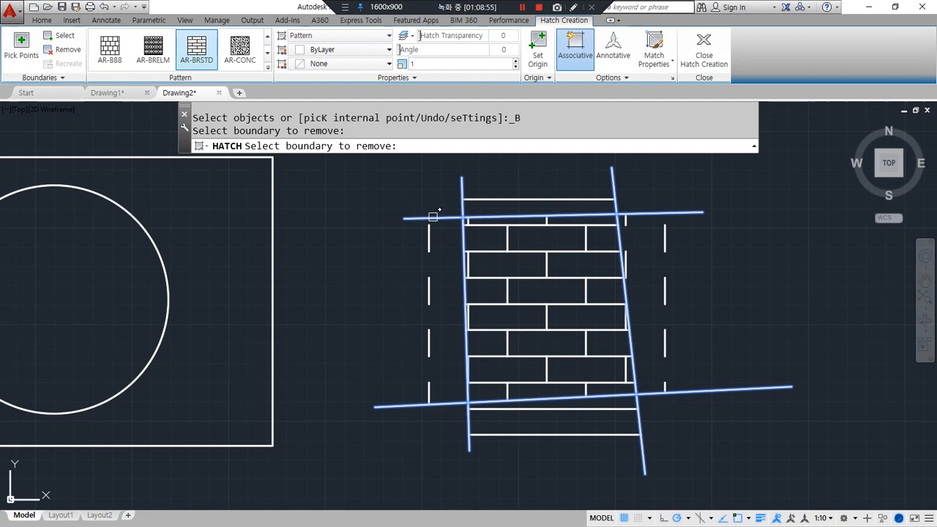
left_click(433, 216)
left_click(462, 208)
left_click(650, 394)
left_click(641, 403)
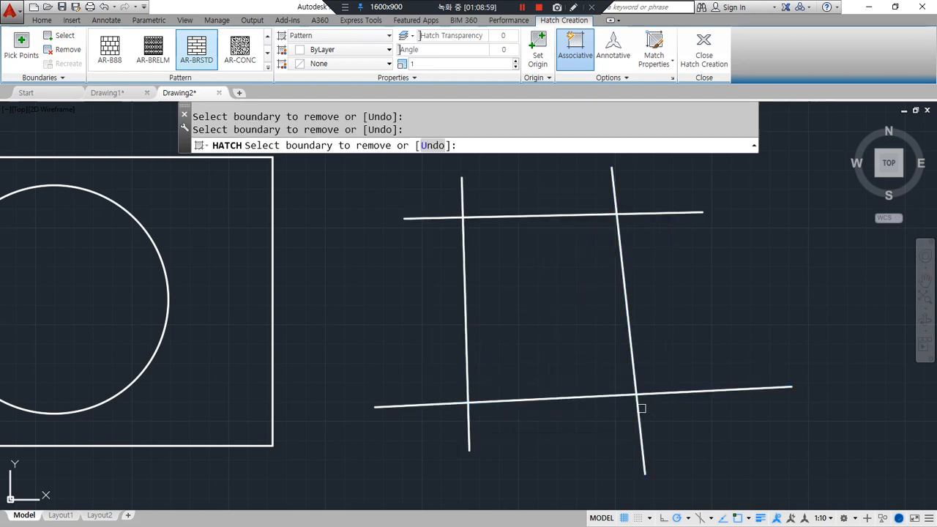
left_click(21, 46)
left_click(535, 306)
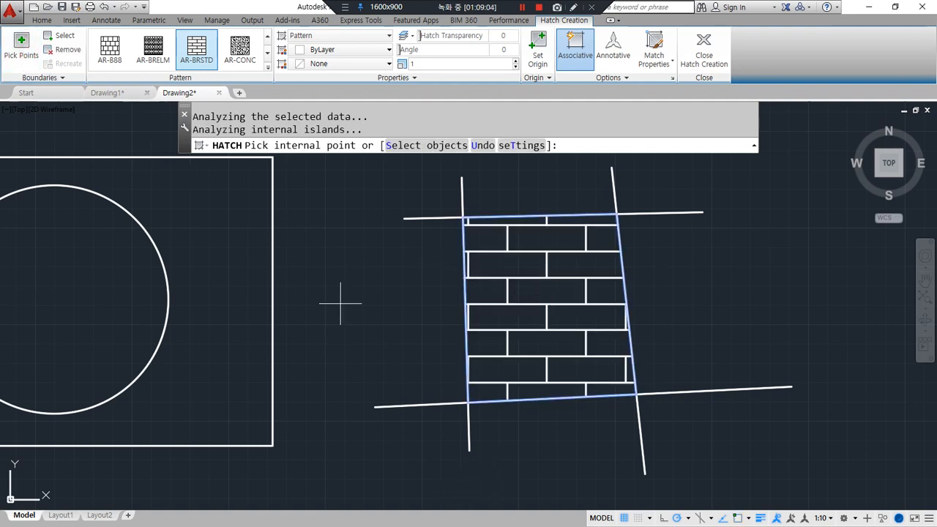
- Mark the upper edges of the circle and rectangle and the hatched crossing-line figure in red to compare the two boundary methods
middle_click_drag(342, 300, 462, 330)
mouse_move(191, 238)
left_mouse_down()
mouse_move(90, 157)
mouse_move(146, 246)
left_mouse_up()
mouse_move(207, 264)
left_mouse_down()
mouse_move(178, 242)
mouse_move(219, 229)
mouse_move(208, 239)
left_mouse_up()
mouse_move(736, 454)
left_mouse_down()
mouse_move(561, 439)
mouse_move(807, 236)
mouse_move(718, 427)
left_mouse_up()
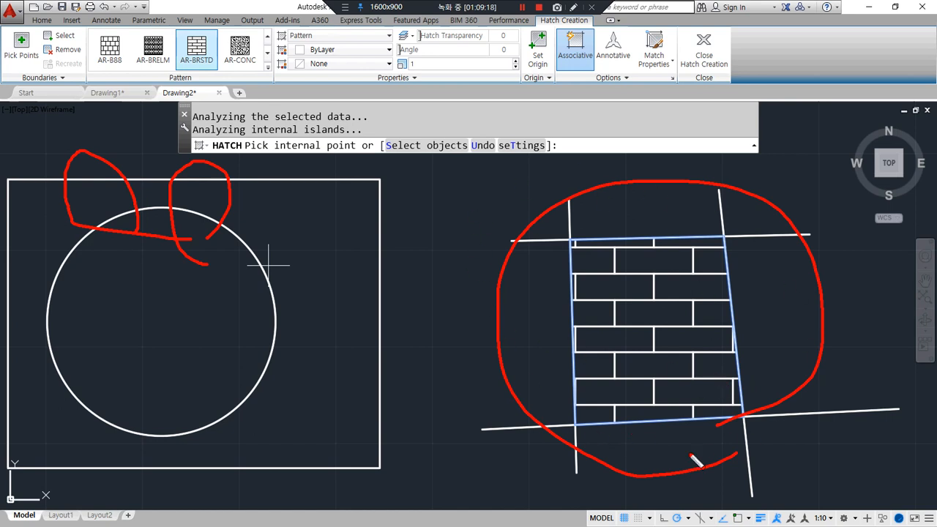
- Underline the boundary tools in red, finish the hatch, and erase the four crossing lines together with their brick hatch
left_click_drag(14, 69, 81, 69)
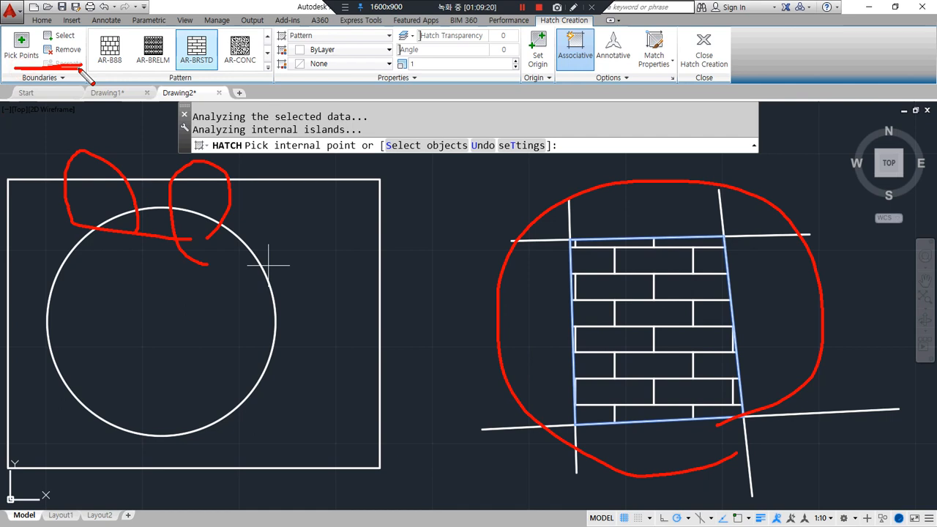
left_click(705, 51)
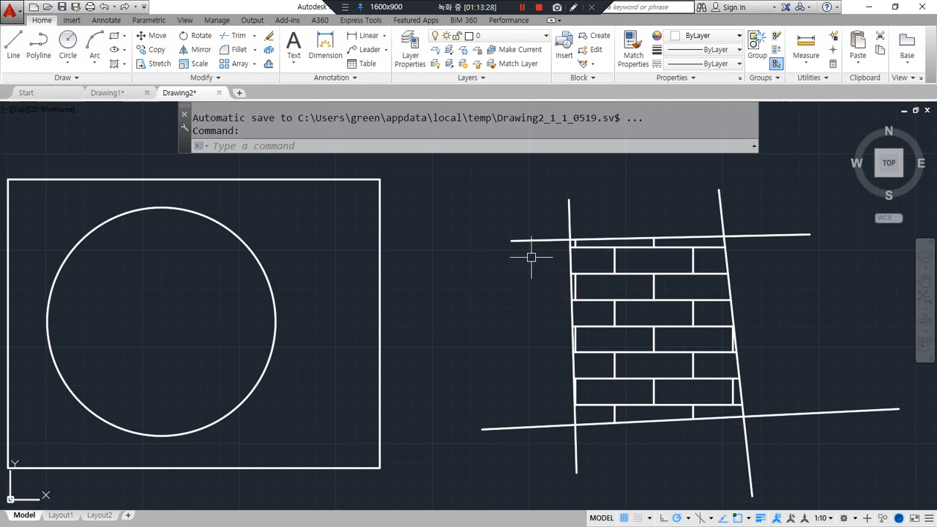
left_click(785, 444)
type("e")
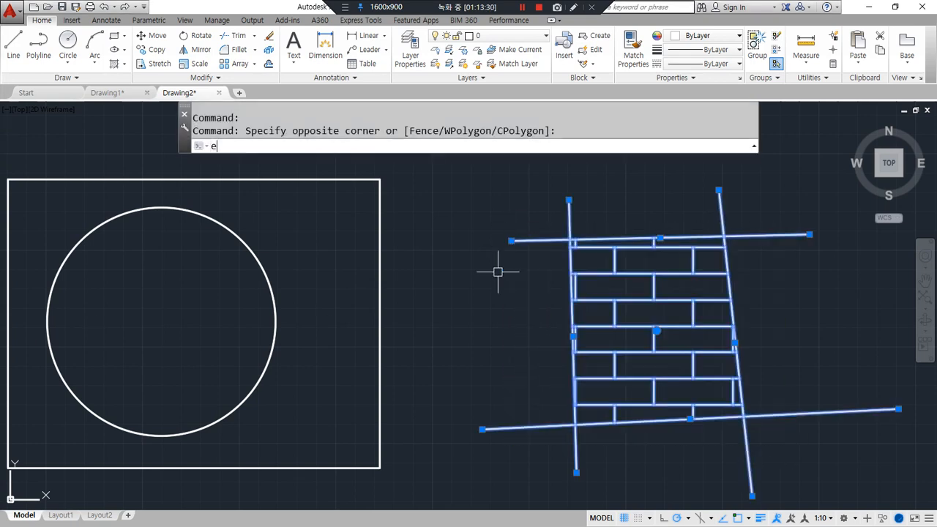
key("Return")
- Draw a rectangle inside the large circle
type("rec")
key("Return")
left_click(171, 267)
left_click(317, 391)
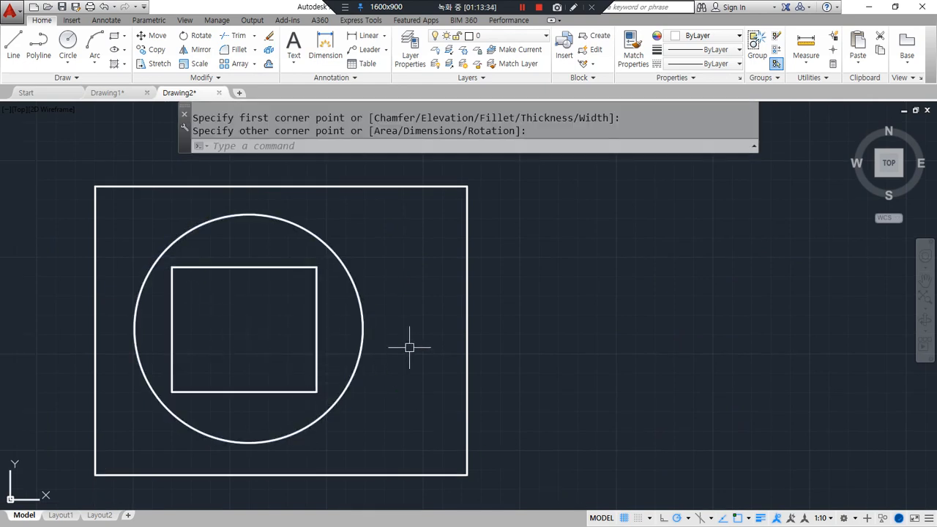
- Draw a smaller circle inside the inner rectangle and a small rectangle within that circle
type("c")
key("Return")
left_click(240, 325)
left_click(241, 277)
type("rec")
key("Return")
left_click(218, 300)
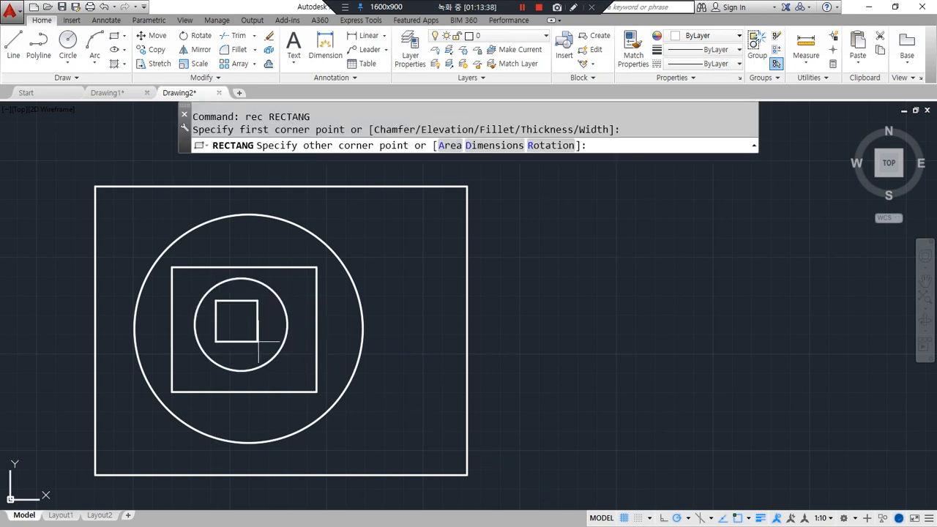
left_click(264, 343)
- Hatch the area between the outer rectangle and the large circle with AR-BRSTD by picking an internal point
type("h")
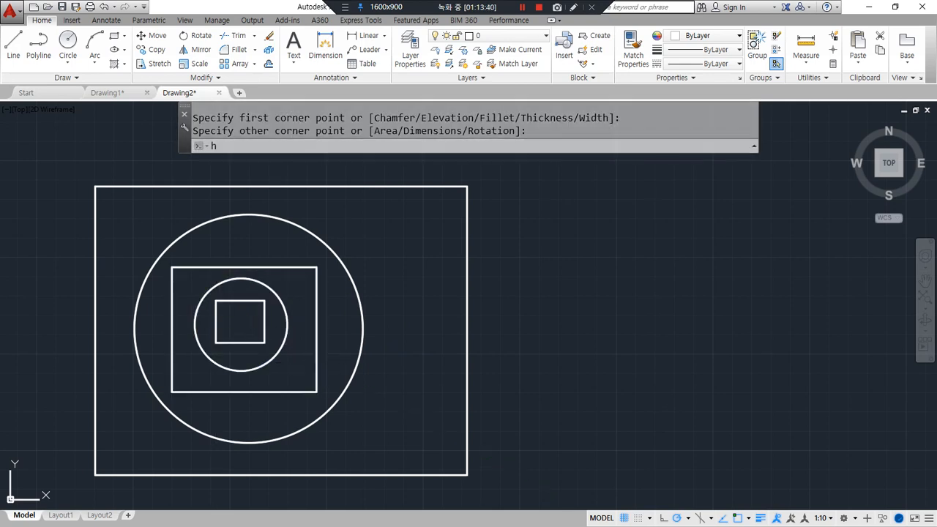
key("Return")
left_click(421, 295)
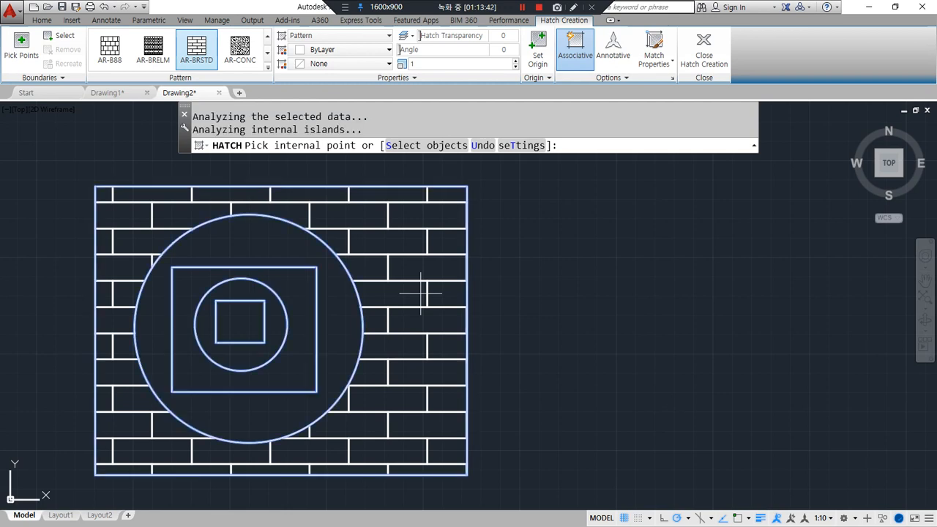
- Mark each of the five nested outlines in red, from the outer rectangle to the innermost one
left_click(353, 183)
left_click(314, 231)
left_click(286, 265)
left_click(249, 280)
left_click(232, 302)
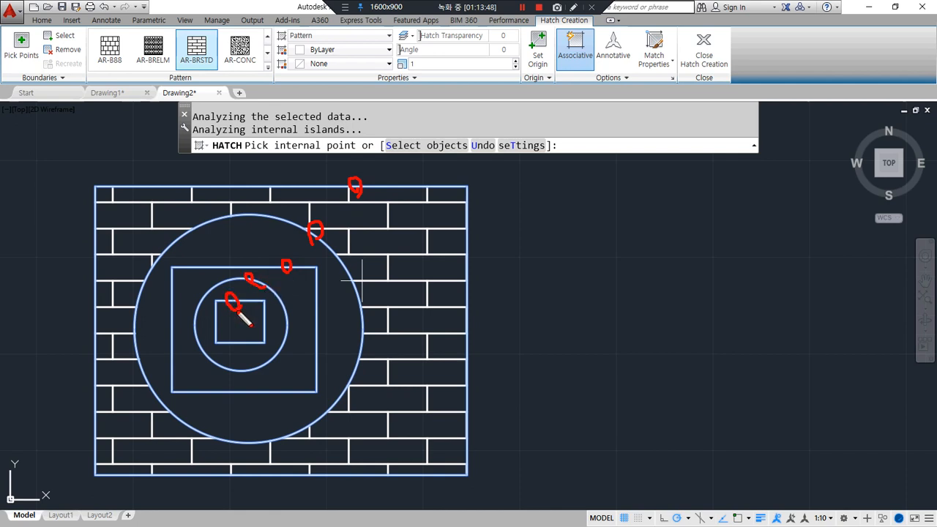
- Remove the two circles and the two inner rectangles from the hatch boundaries
left_click(67, 49)
left_click(256, 219)
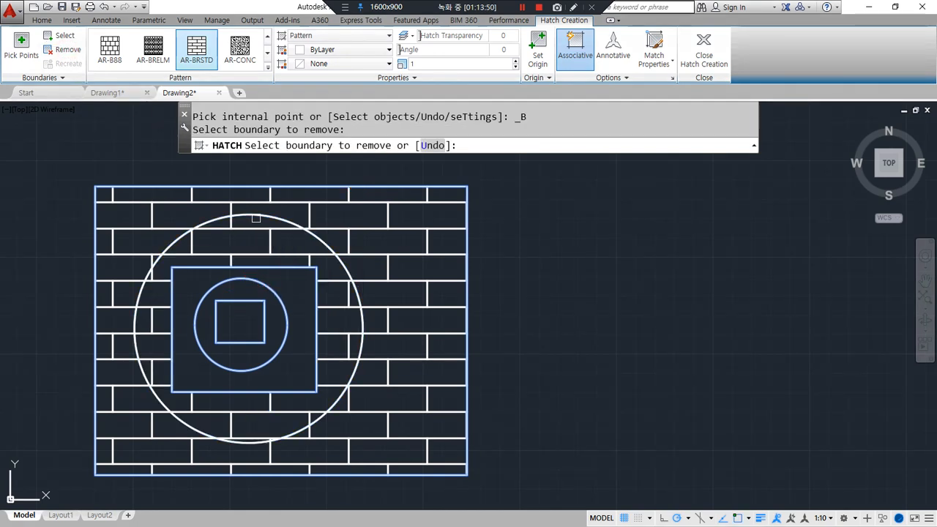
left_click(267, 268)
left_click(258, 301)
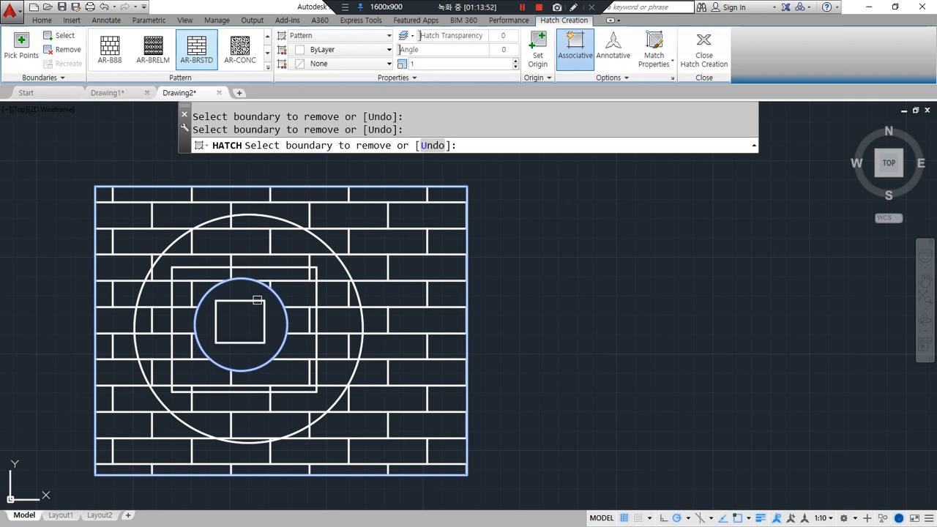
left_click(282, 298)
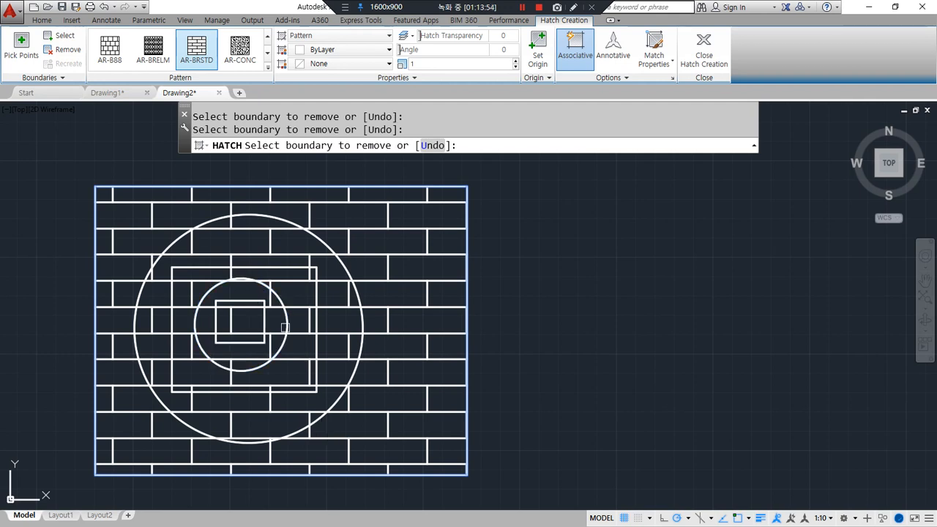
- Switch the hatch to adding boundaries by selecting objects
left_click(60, 36)
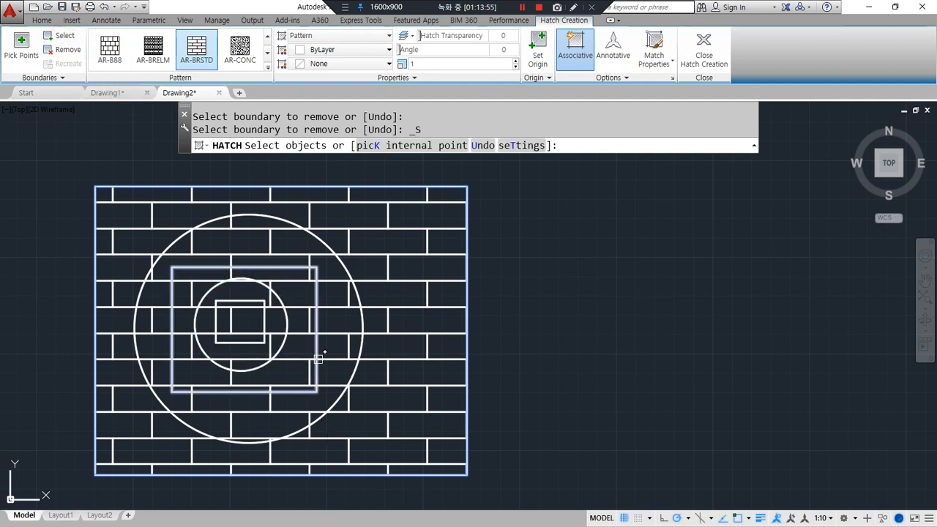
- Add the innermost square and small circle as hatch boundaries, and pick an internal point so the islands inside the outer rectangle are detected
left_click(265, 322)
left_click(285, 330)
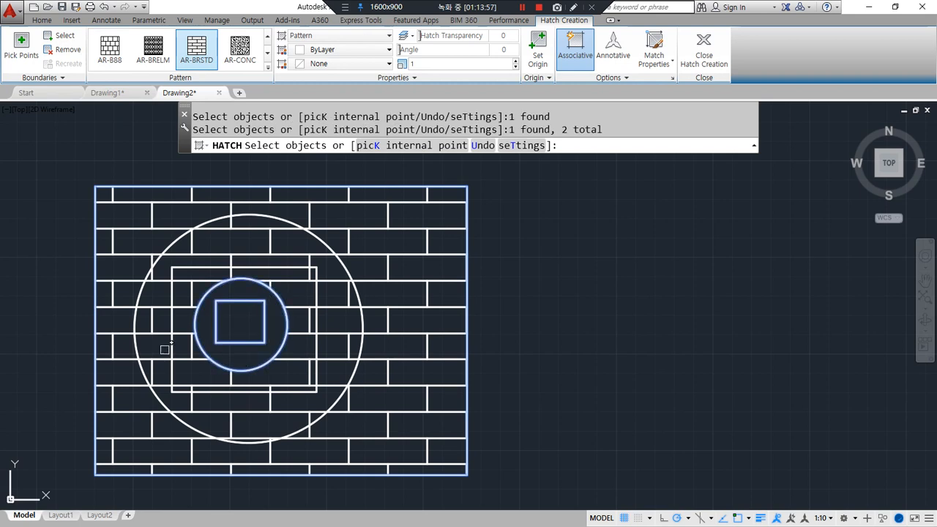
left_click(33, 58)
left_click(326, 313)
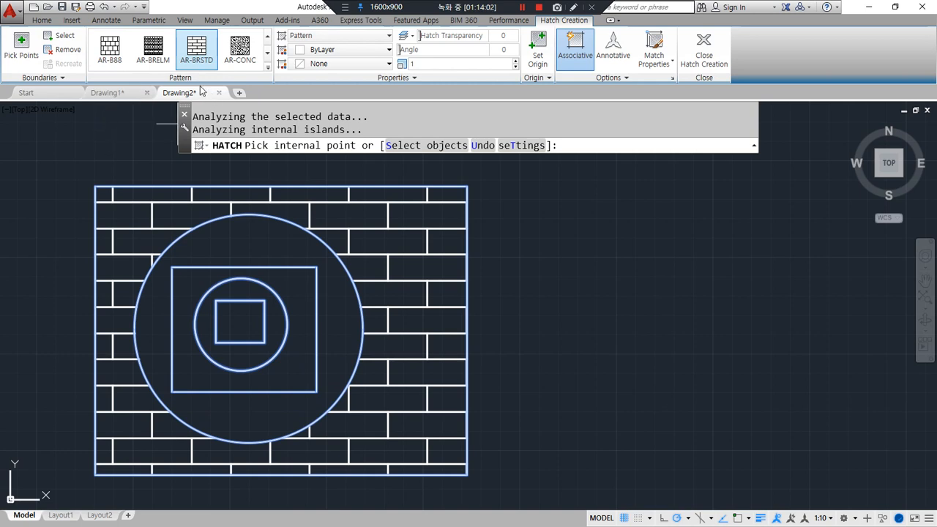
- Change the hatch pattern to SOLID
left_click(268, 68)
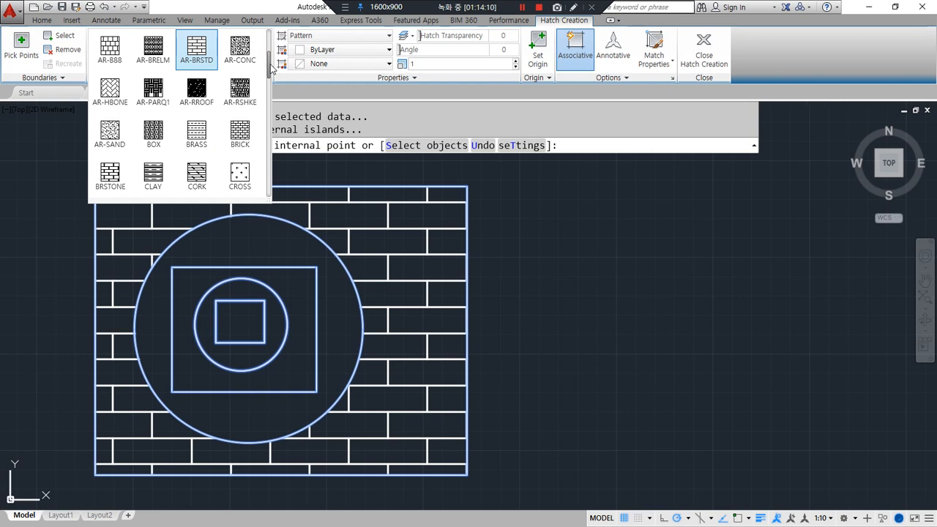
scroll(156, 88, "up", 3)
left_click(153, 90)
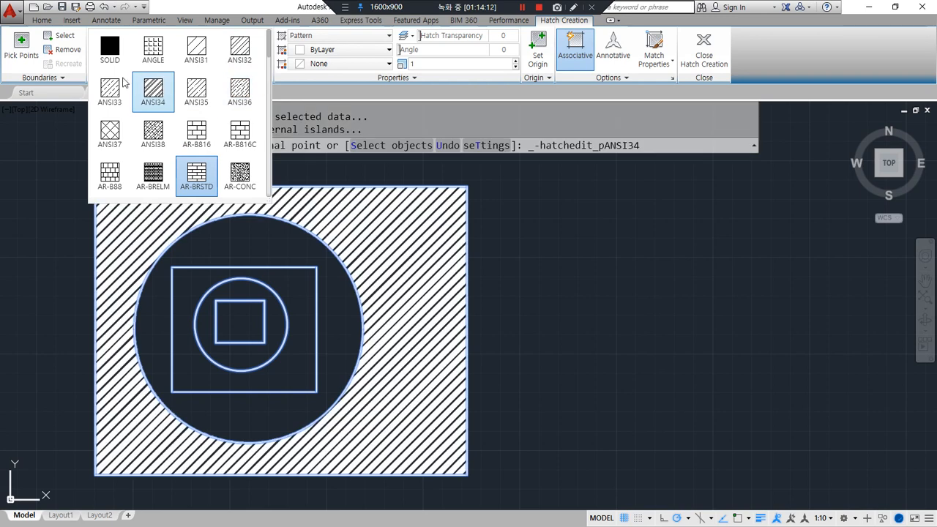
left_click(114, 58)
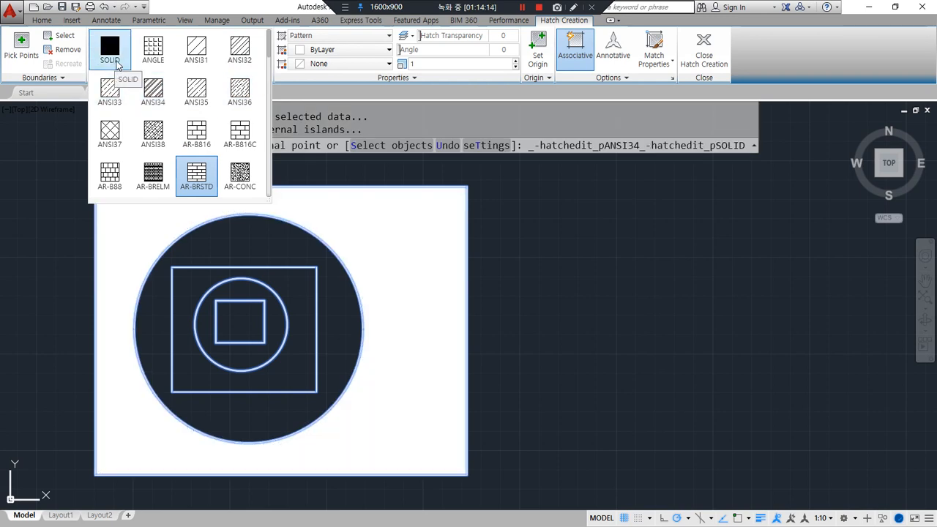
left_click(117, 63)
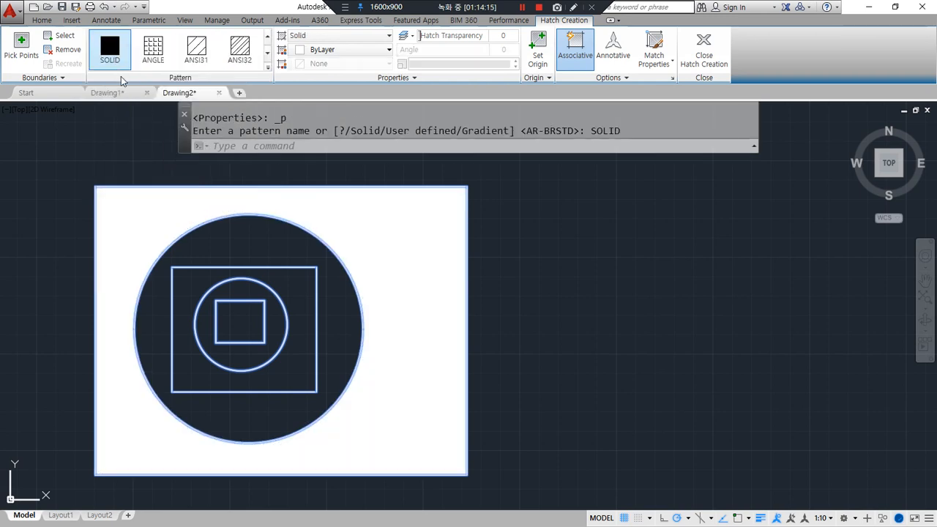
- Try Magenta as the hatch color, and return the color to ByLayer
left_click(361, 53)
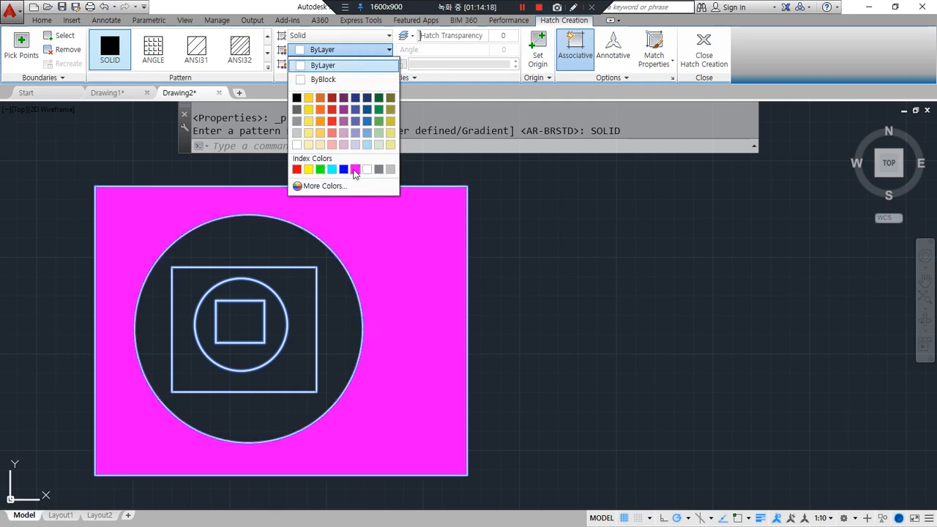
left_click(354, 169)
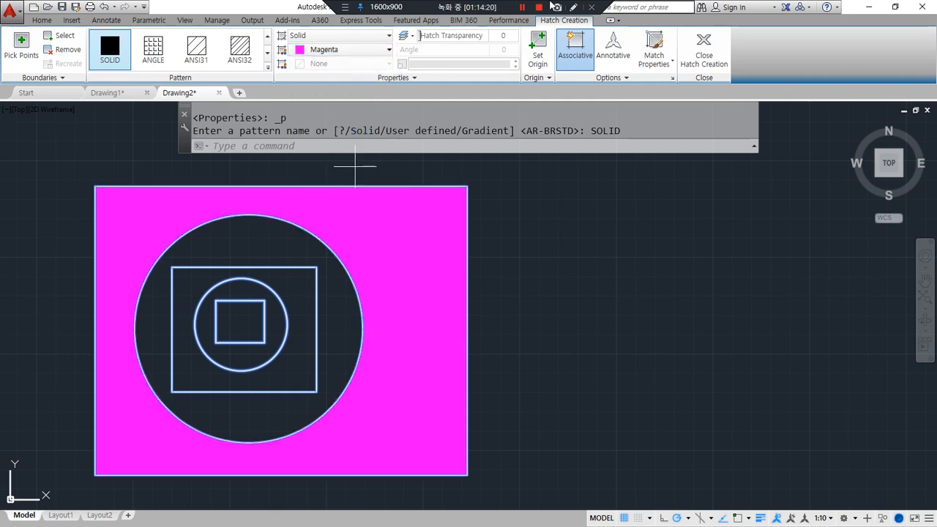
left_click(374, 51)
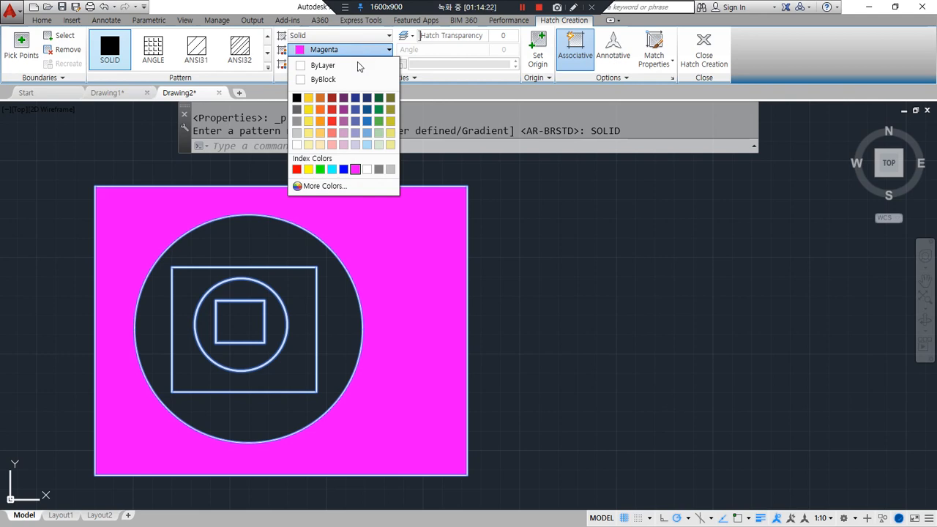
left_click(356, 67)
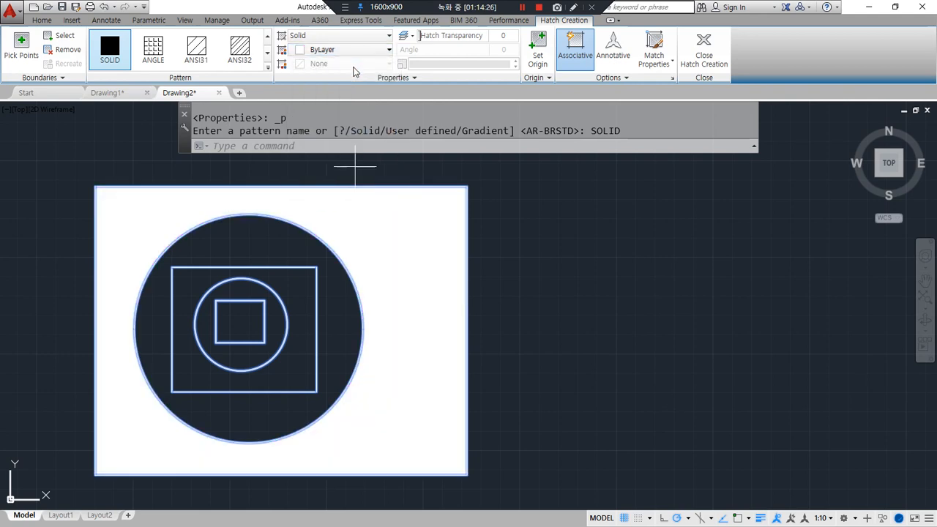
- Browse the hatch patterns and apply the GR_LINEAR gradient to the hatch
left_click(269, 67)
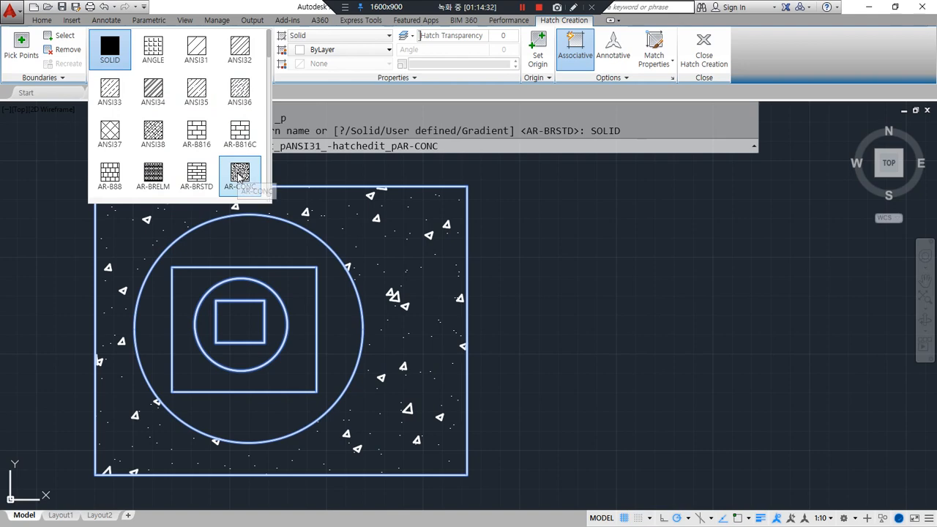
scroll(235, 179, "down", 1)
scroll(240, 174, "down", 6)
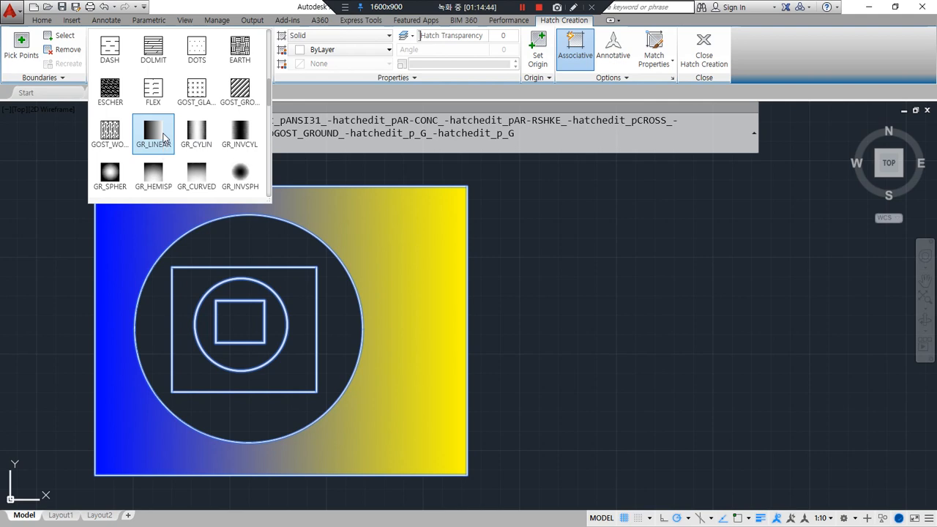
left_click(164, 139)
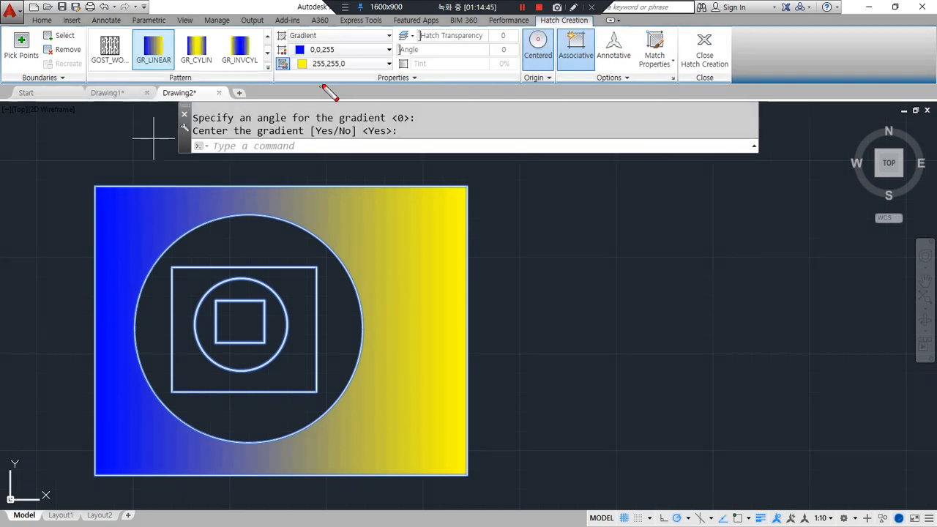
mouse_move(286, 69)
left_mouse_down()
mouse_move(377, 46)
mouse_move(326, 79)
left_mouse_up()
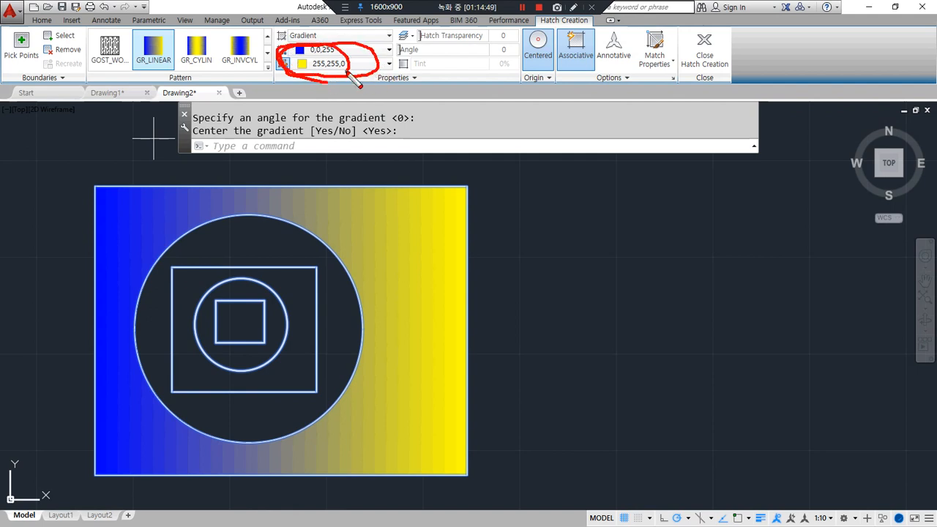
- Set the second color of the linear gradient to the index color Green
left_click(333, 52)
left_click(340, 64)
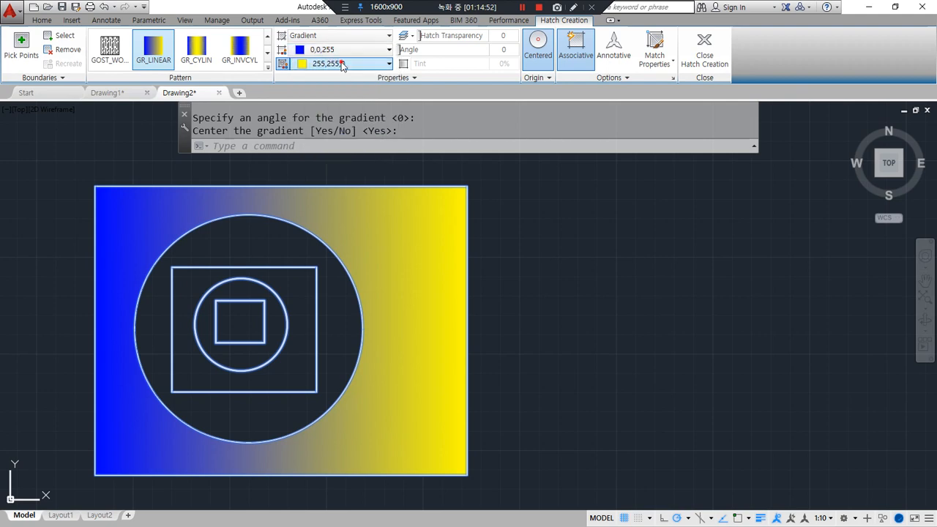
left_click(342, 65)
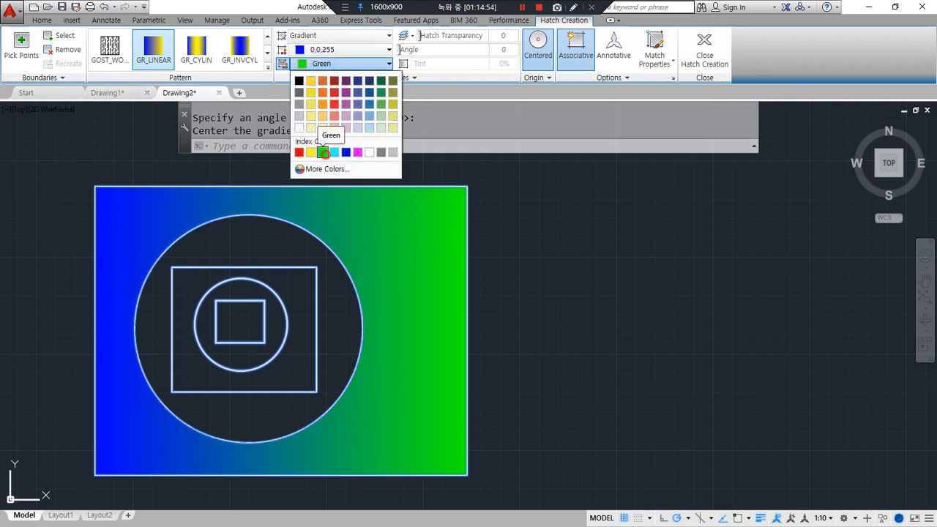
left_click(323, 152)
mouse_move(112, 225)
left_mouse_down()
mouse_move(110, 240)
mouse_move(421, 239)
mouse_move(413, 223)
mouse_move(419, 255)
left_mouse_up()
left_click_drag(136, 67, 261, 65)
- Preview the cylindrical gradient on the hatch, and apply the GR_INVCYL gradient
left_click(268, 68)
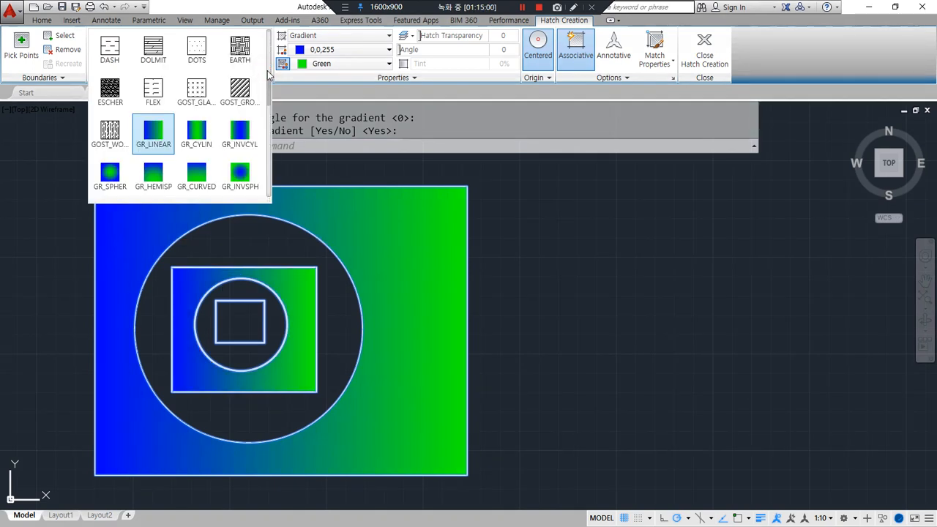
scroll(272, 81, "down", 2)
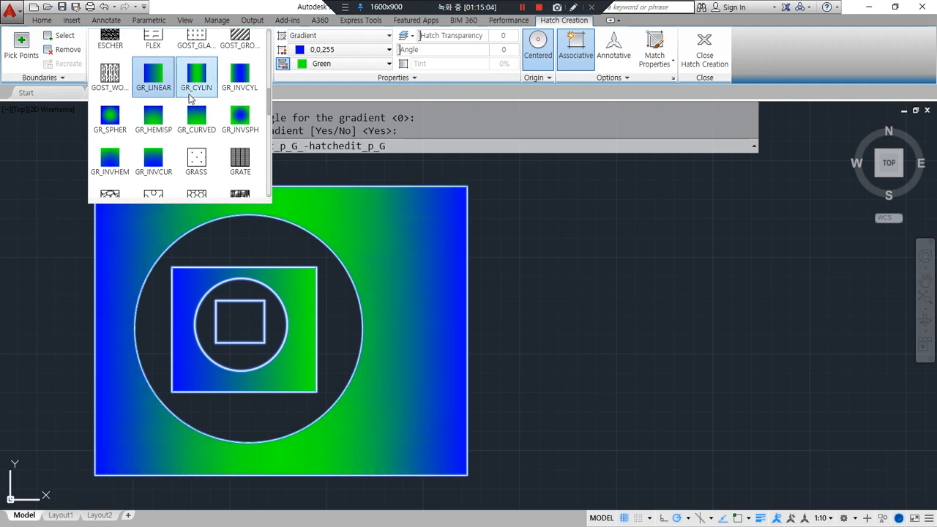
mouse_move(117, 272)
left_mouse_down()
mouse_move(138, 253)
mouse_move(437, 265)
left_mouse_up()
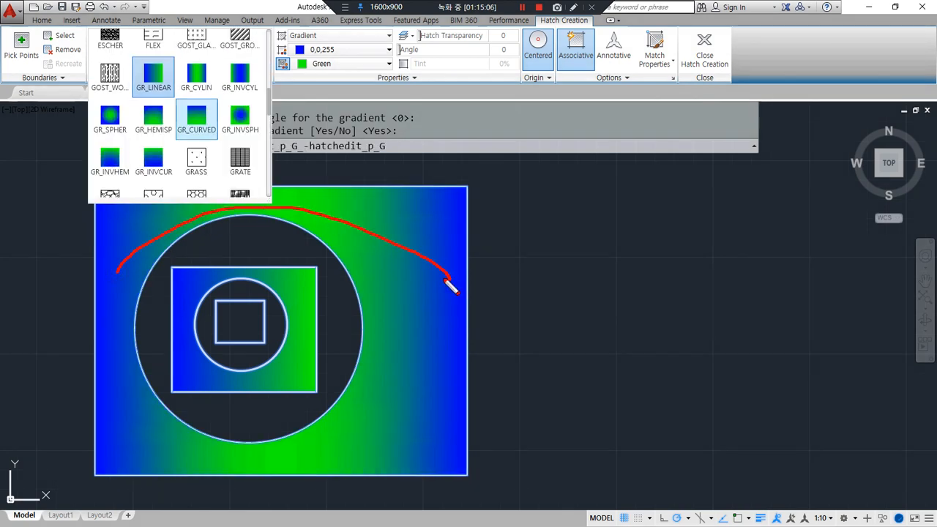
key("Escape")
left_click(242, 55)
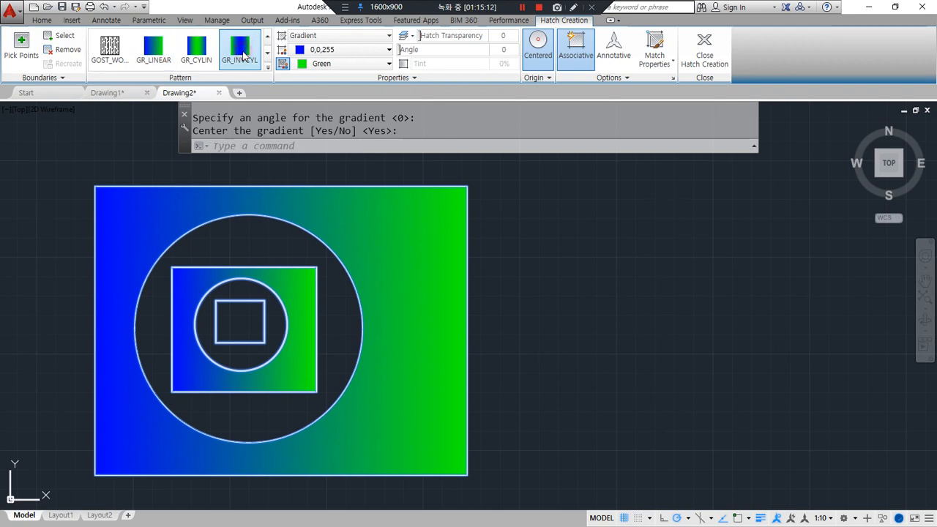
- Apply the GR_SPHER gradient to the hatch, and replace it with GR_INVHEM
left_click(266, 68)
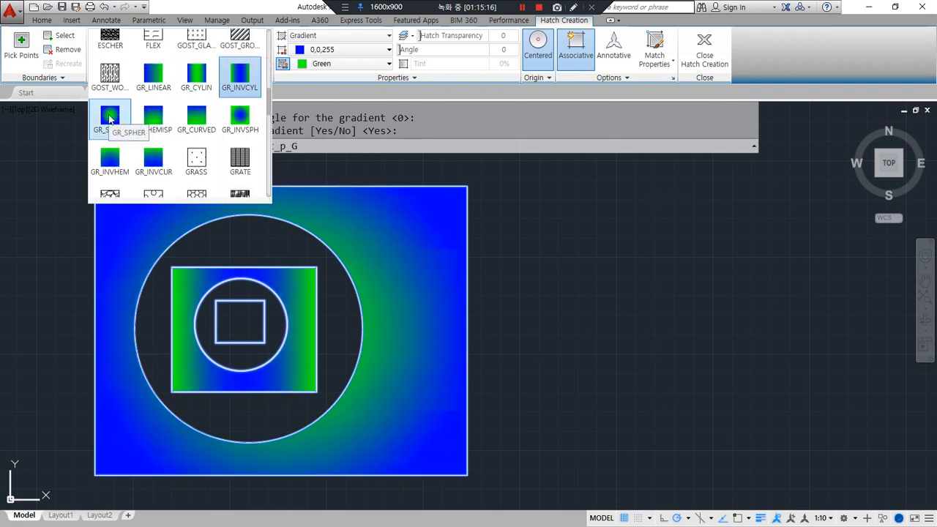
left_click(110, 120)
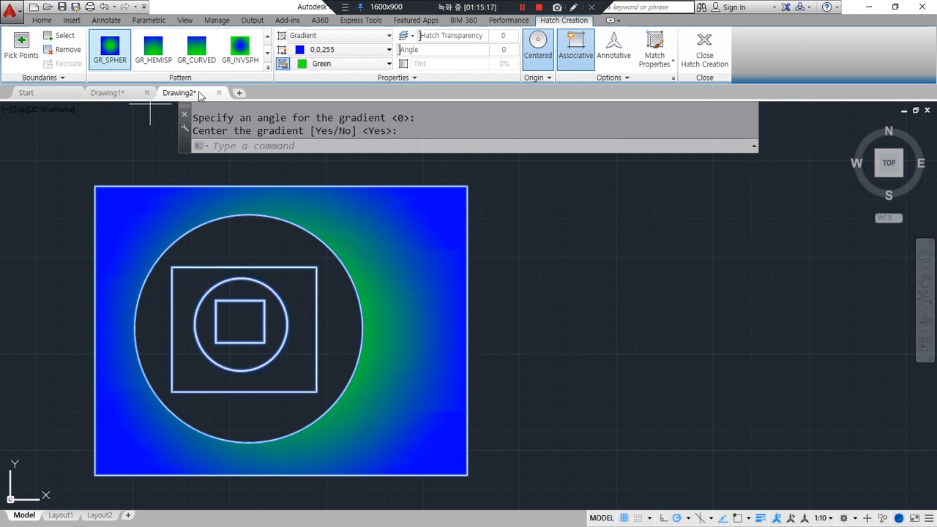
left_click(266, 68)
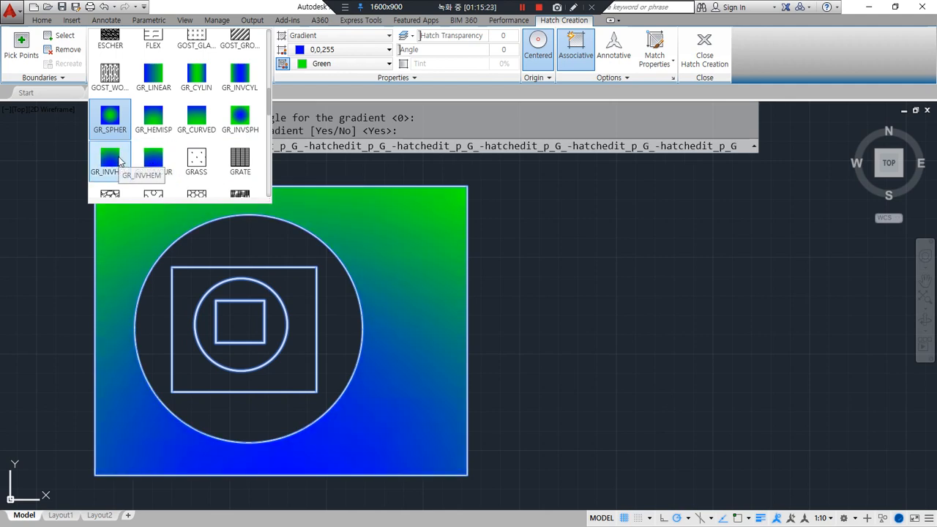
left_click(119, 161)
- Change the hatch to the USER pattern, with User defined as the hatch type
left_click(267, 69)
scroll(228, 108, "down", 3)
scroll(228, 109, "down", 6)
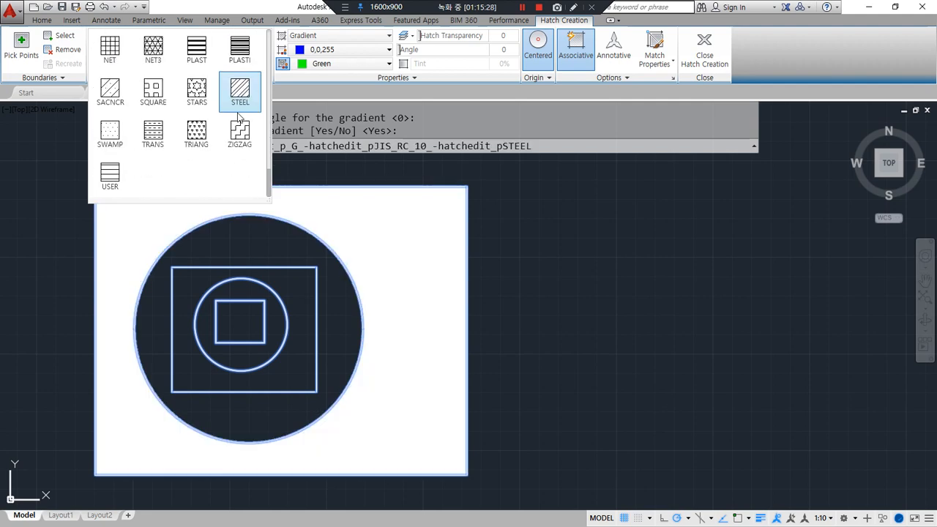
left_click(111, 176)
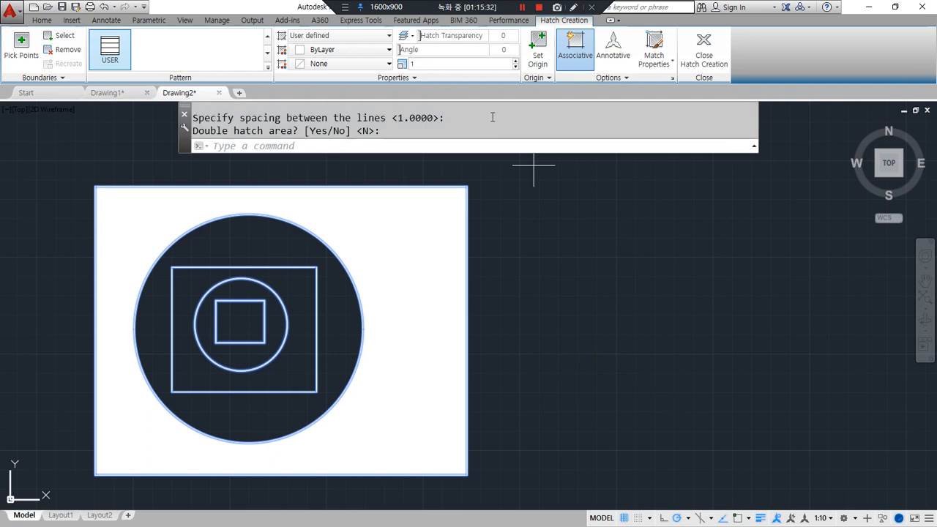
left_click(389, 37)
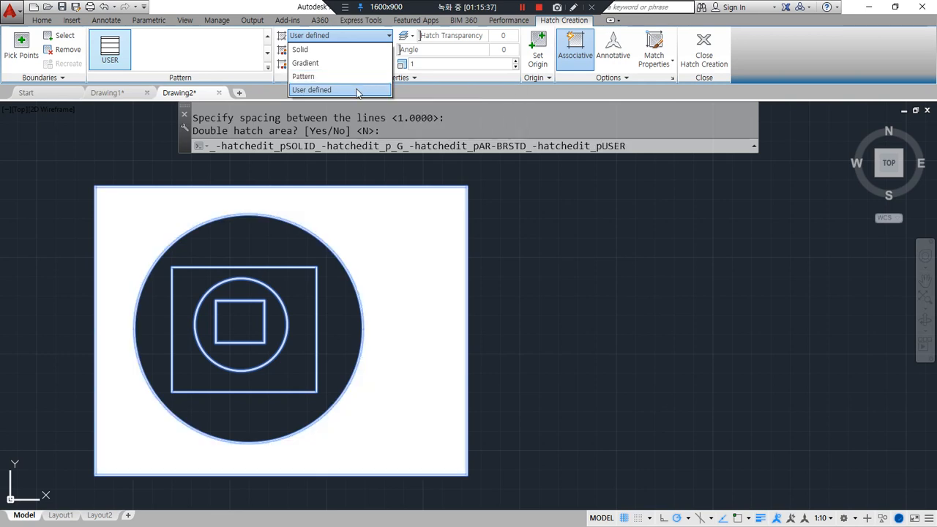
left_click(357, 89)
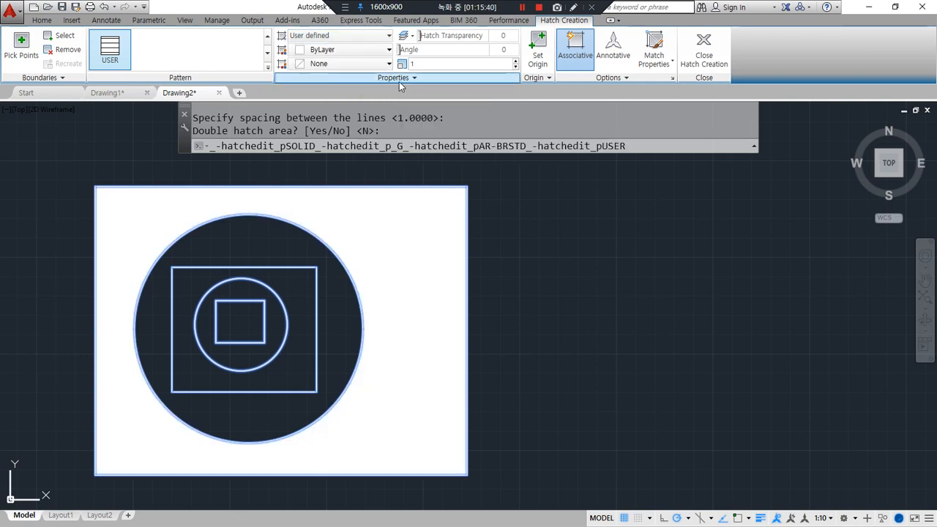
- Set the line spacing of the user-defined hatch to 500
mouse_move(435, 71)
left_mouse_down()
mouse_move(406, 73)
mouse_move(431, 59)
mouse_move(429, 73)
left_mouse_up()
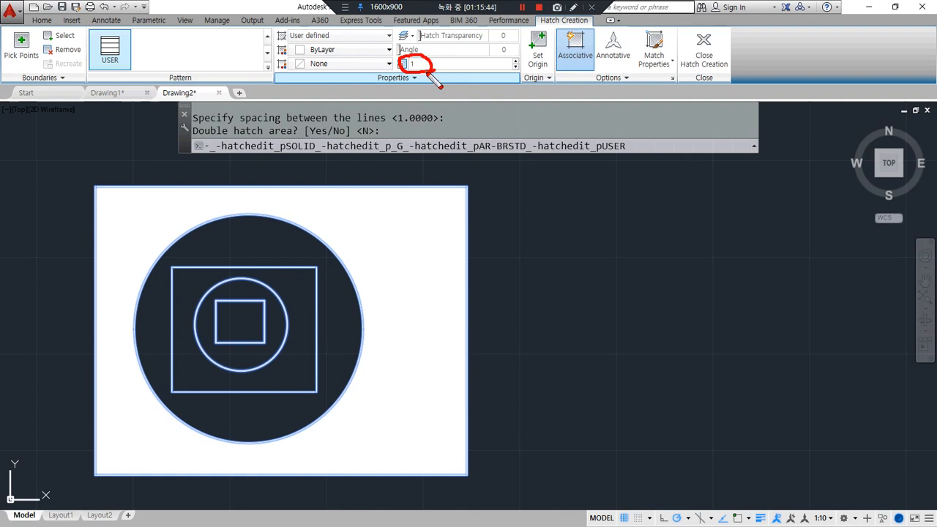
left_click(439, 63)
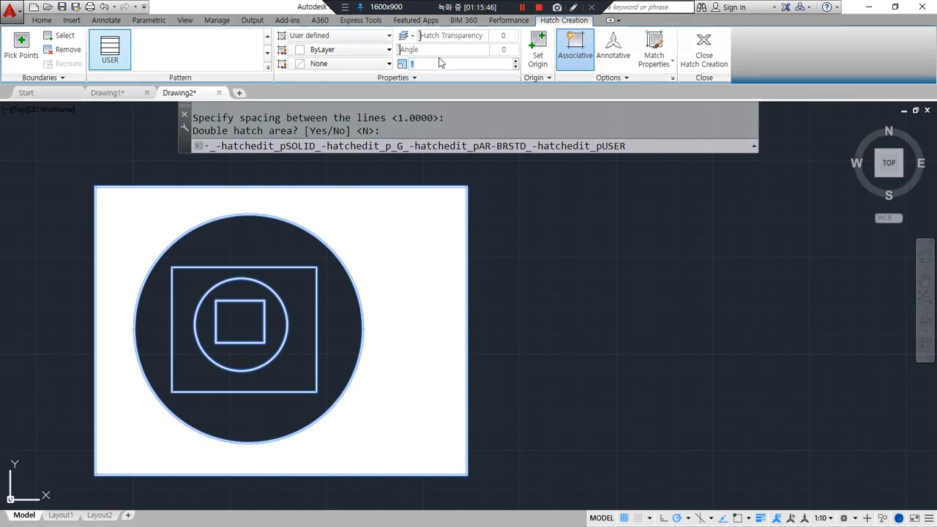
key("Return")
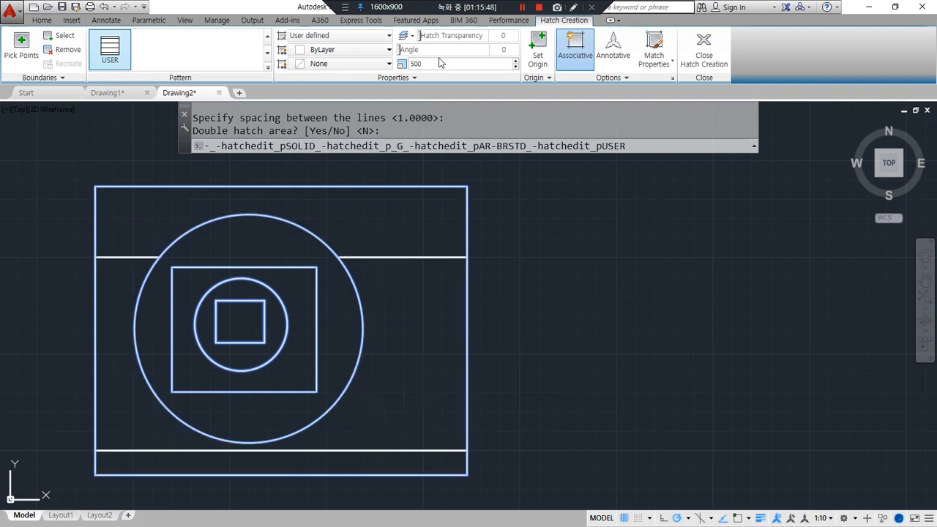
- Set the line spacing of the user-defined hatch to 100
left_click(435, 65)
type("100")
key("Return")
mouse_move(416, 219)
left_mouse_down()
mouse_move(417, 253)
mouse_move(409, 253)
mouse_move(416, 238)
left_mouse_up()
mouse_move(421, 82)
left_mouse_down()
mouse_move(412, 81)
mouse_move(444, 94)
left_mouse_up()
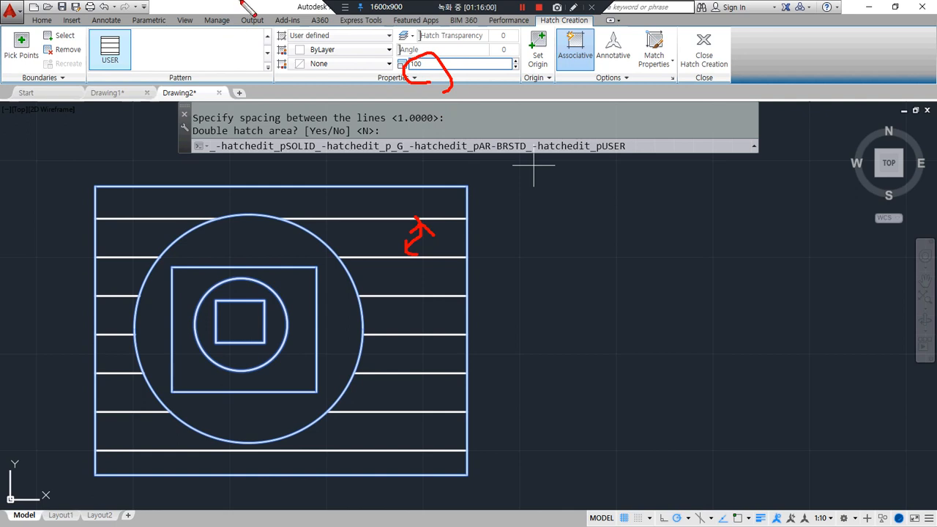
key("Escape")
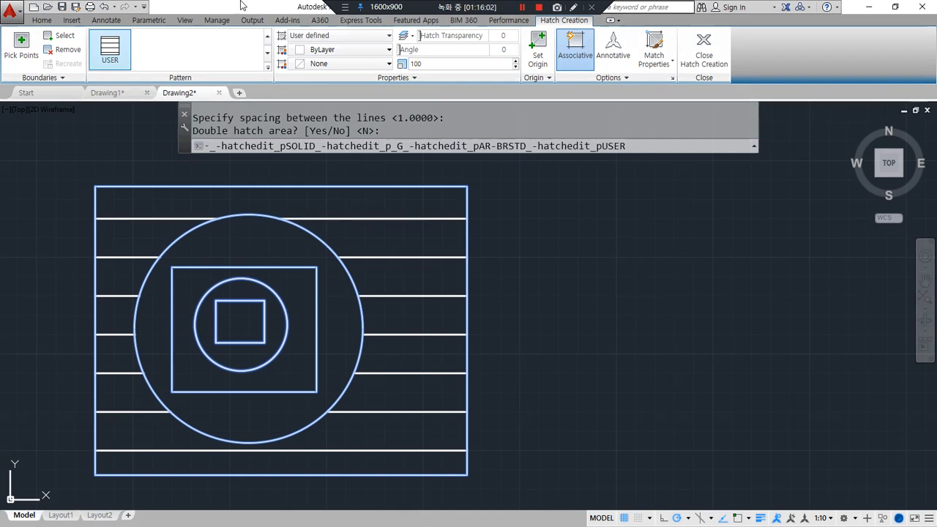
- Switch the hatch type to Pattern with AR-BRSTD, and set the hatch pattern scale to 1
left_click(342, 50)
left_click(351, 34)
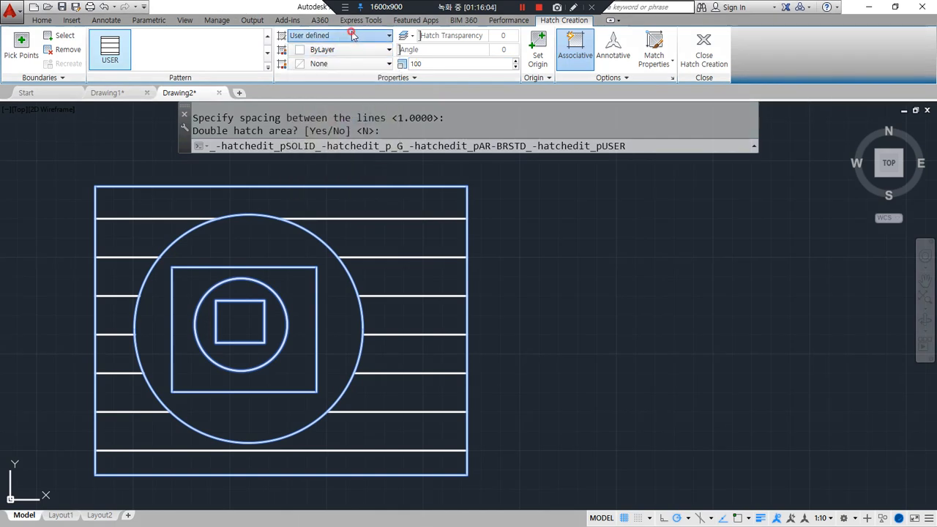
left_click(355, 75)
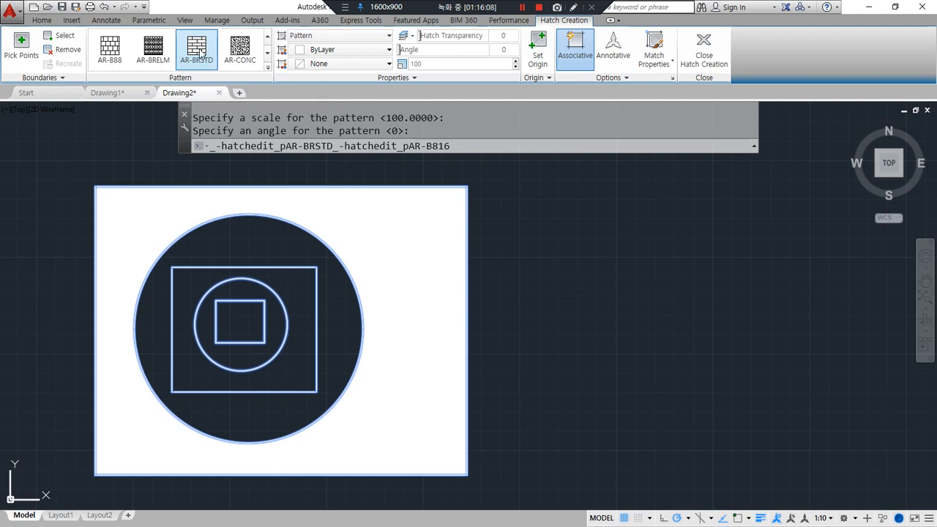
left_click(439, 64)
type("1")
key("Return")
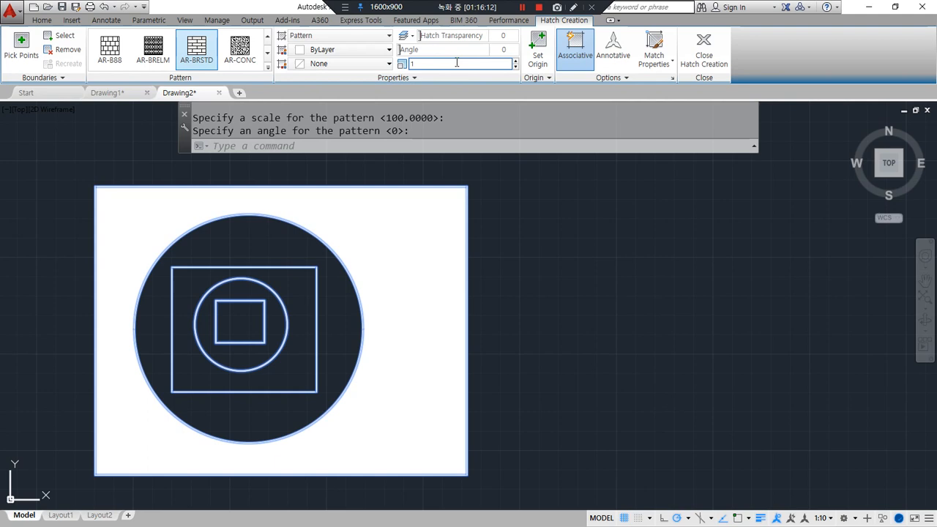
- Hatch the area between the outer rectangle and the large circle with AR-BRSTD, trying pattern scale 2 and returning to 1
left_click(199, 60)
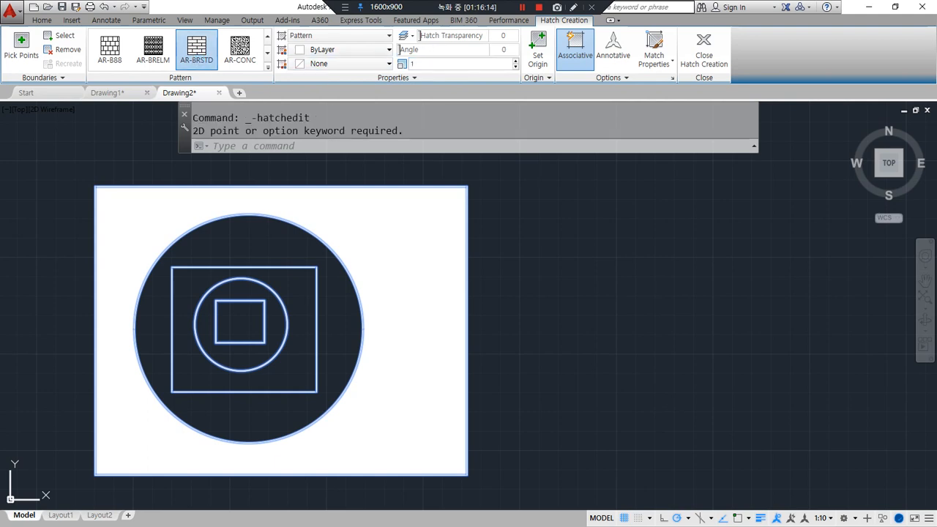
left_click(387, 269)
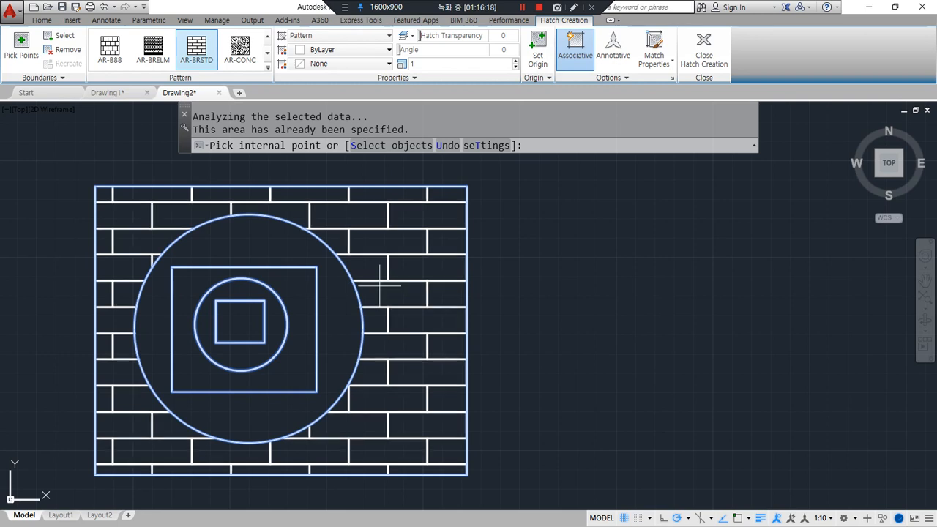
left_click(436, 64)
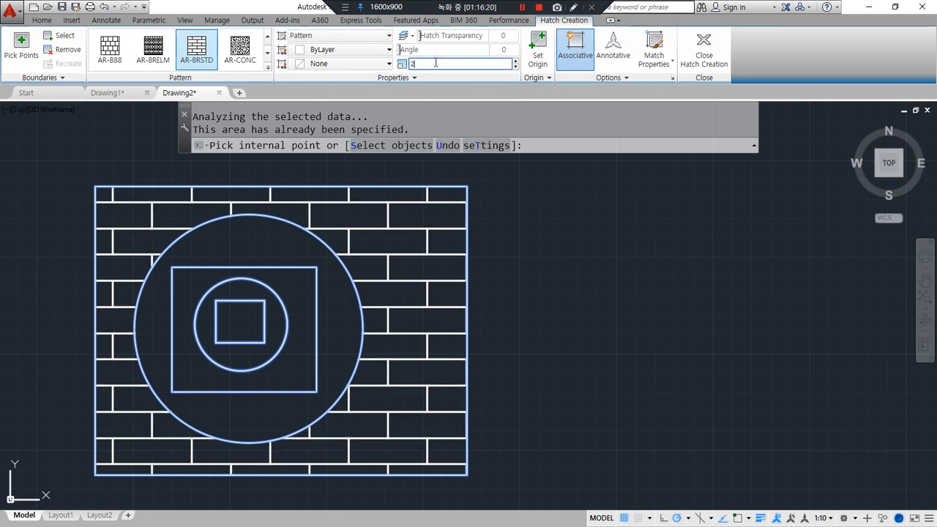
type("2")
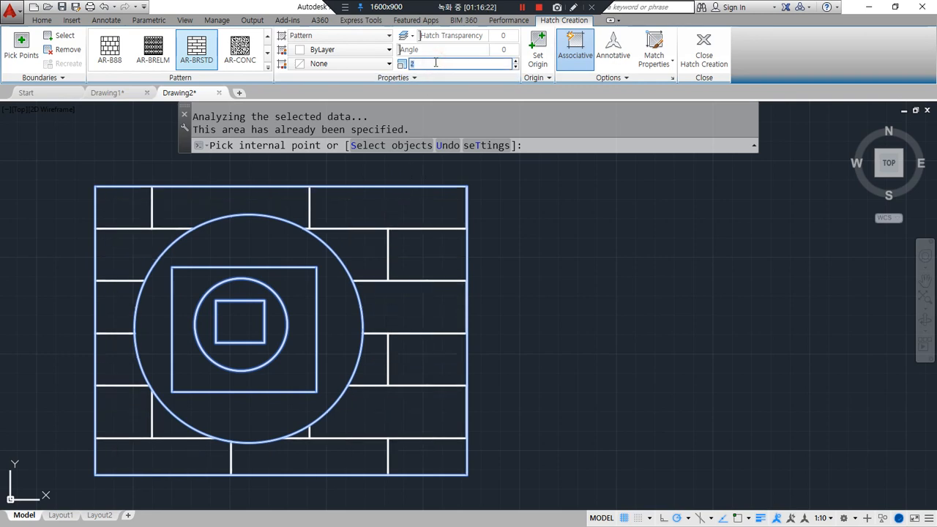
type("1")
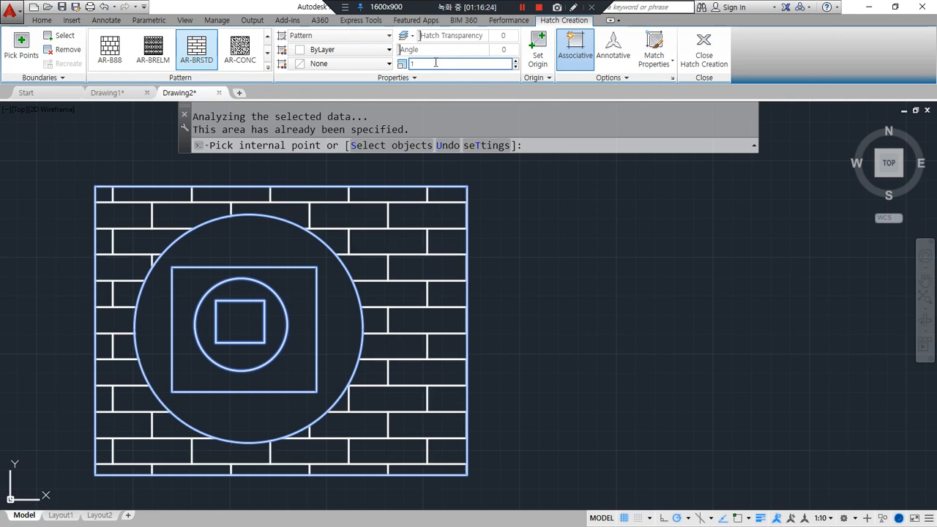
- Change the hatch pattern to ANGLE and set its scale to 10
scroll(183, 63, "up", 2)
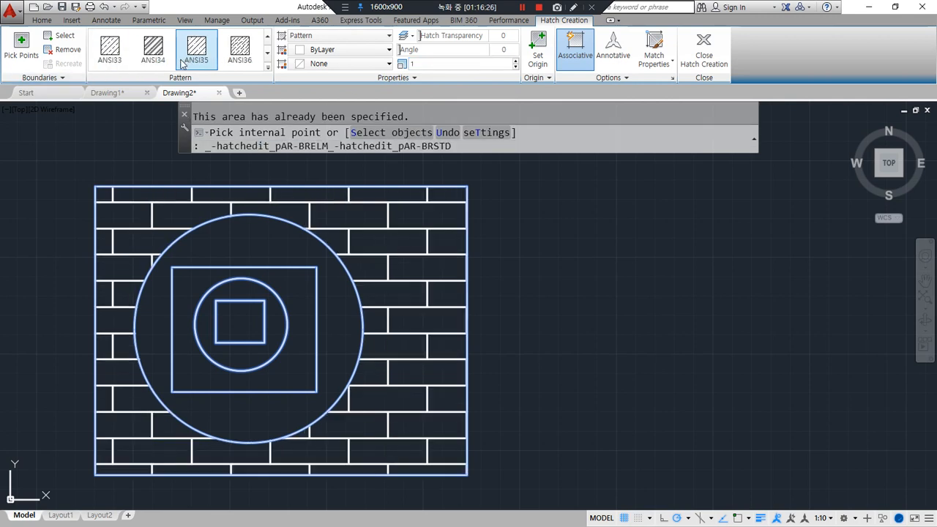
left_click(124, 53)
scroll(124, 53, "down", 1)
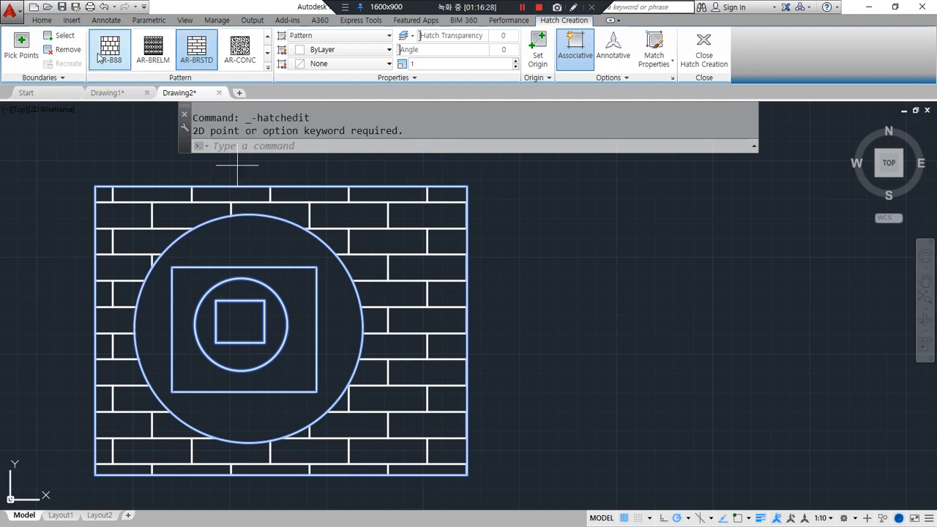
scroll(124, 52, "down", 1)
scroll(124, 51, "up", 3)
left_click(153, 48)
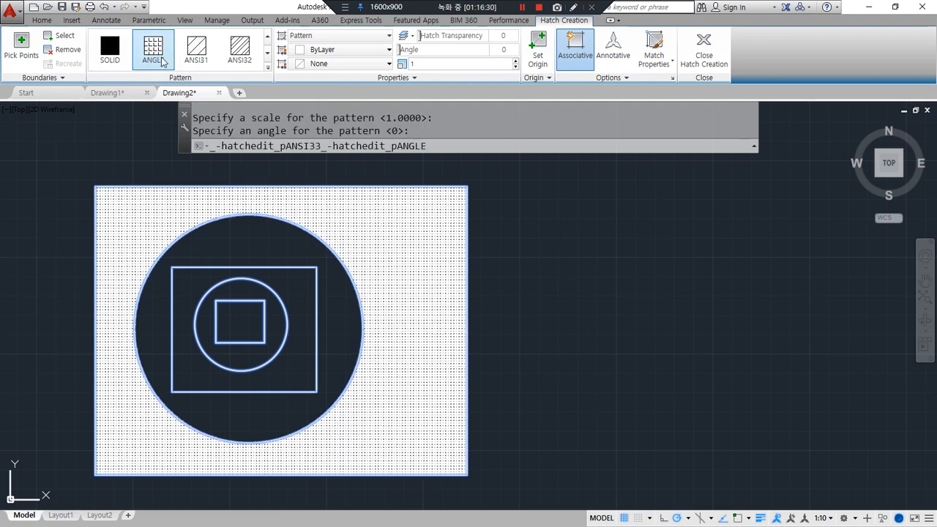
left_click(427, 64)
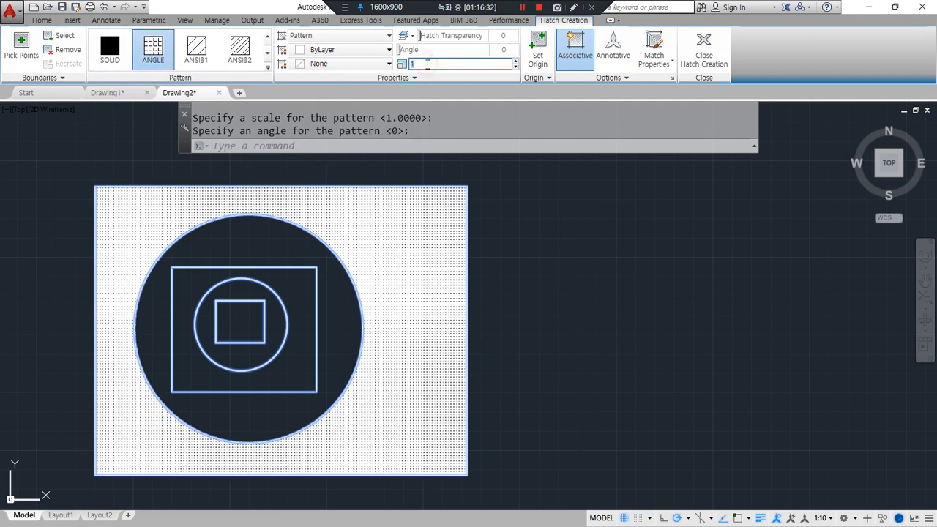
type("10")
key("Return")
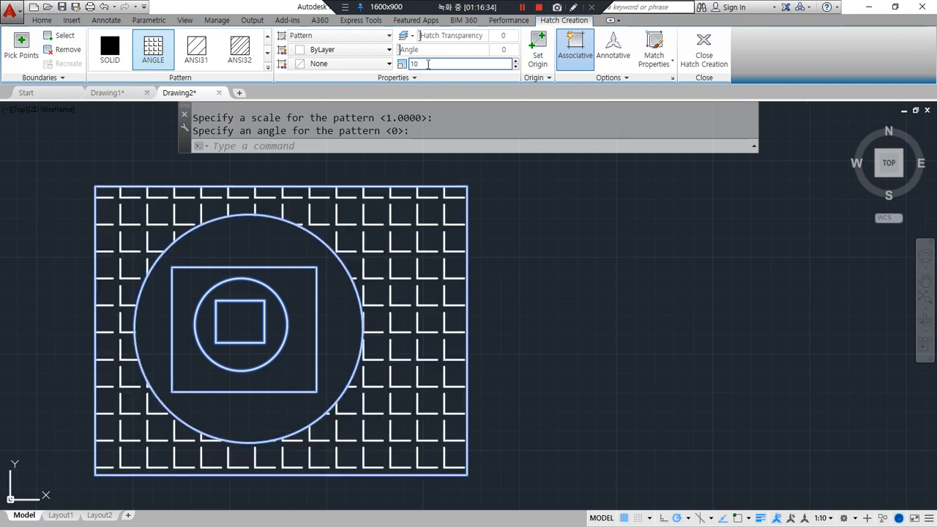
- Switch the hatch type to User defined and set the line spacing to 50
left_click(335, 35)
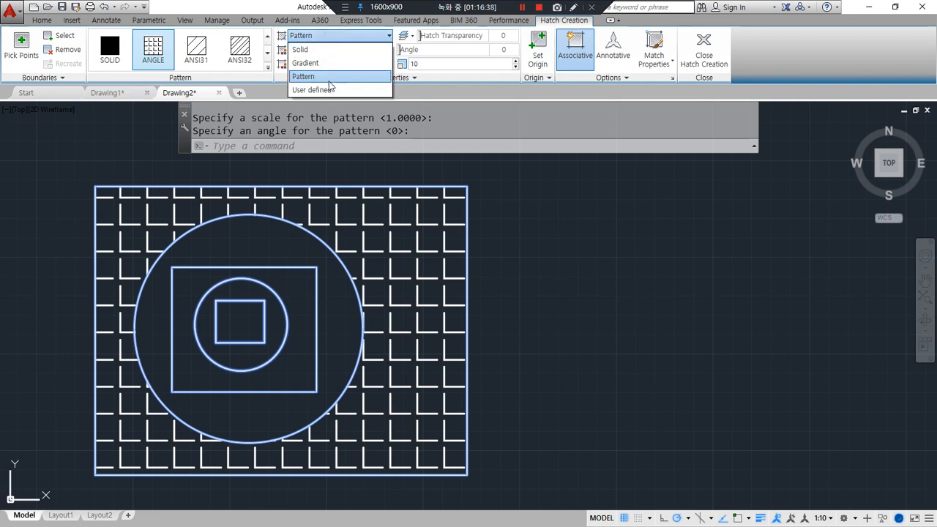
left_click(325, 89)
left_click(428, 64)
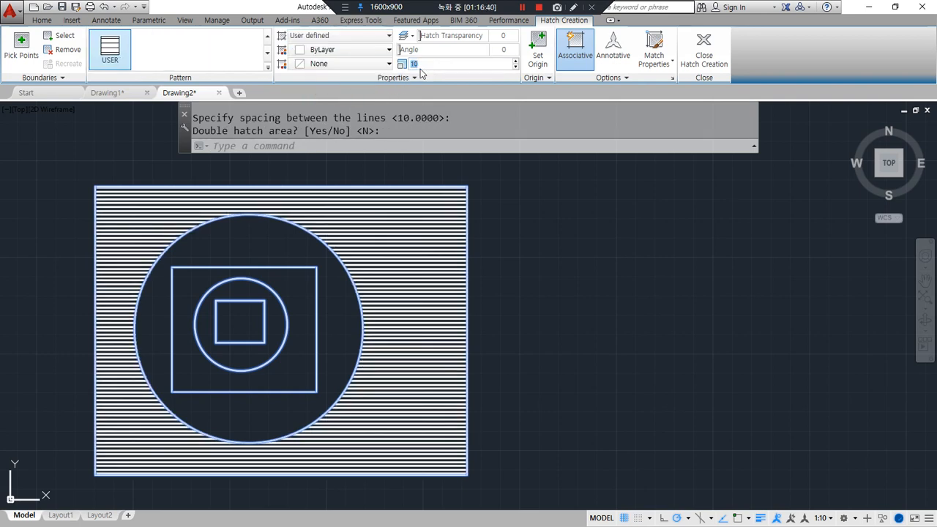
type("50")
key("Return")
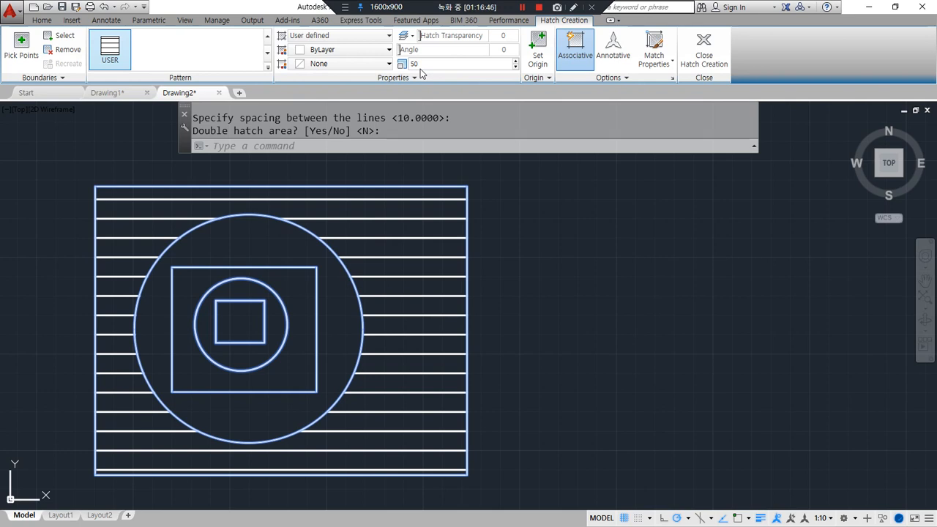
- Turn on the Double option for the user-defined hatch and set its line spacing to 100
left_click(419, 75)
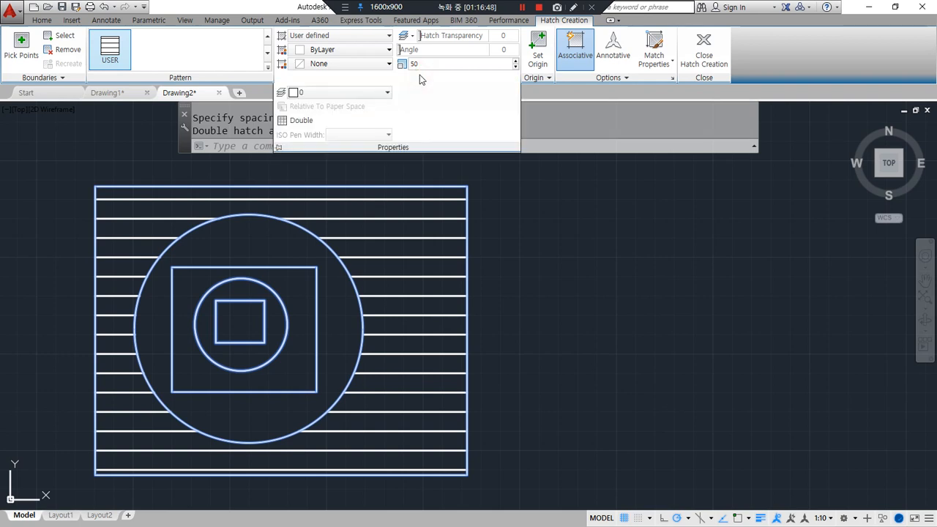
left_click(313, 123)
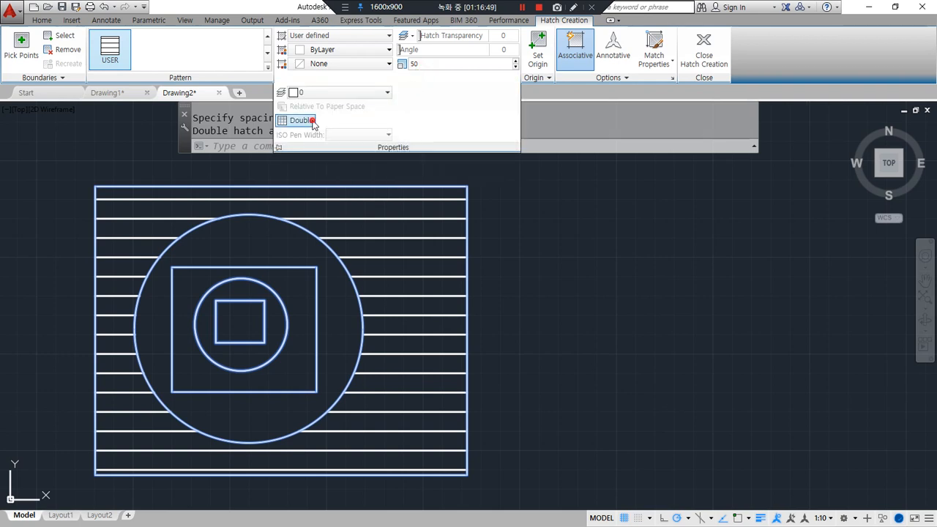
left_click(434, 63)
type("100")
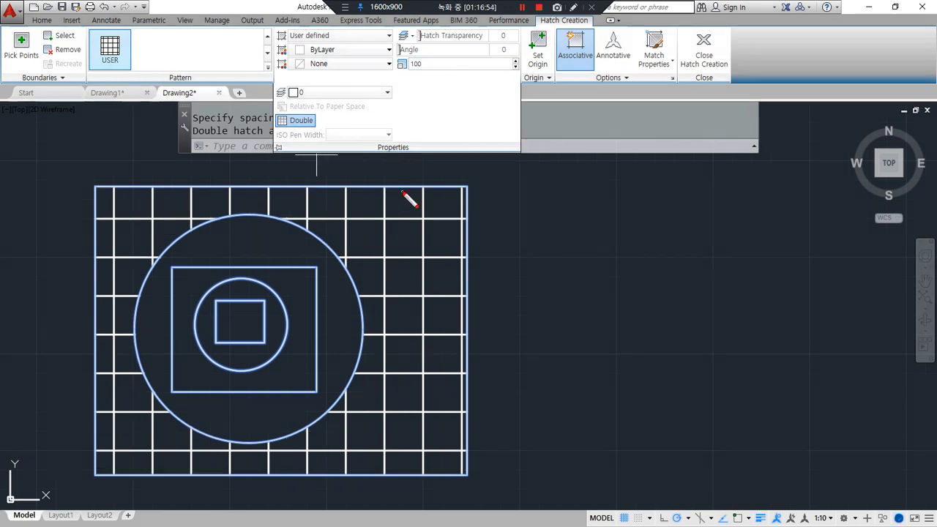
left_click_drag(423, 222, 377, 222)
right_click(424, 219)
mouse_move(447, 244)
left_mouse_down()
mouse_move(429, 254)
mouse_move(430, 216)
mouse_move(408, 288)
left_mouse_up()
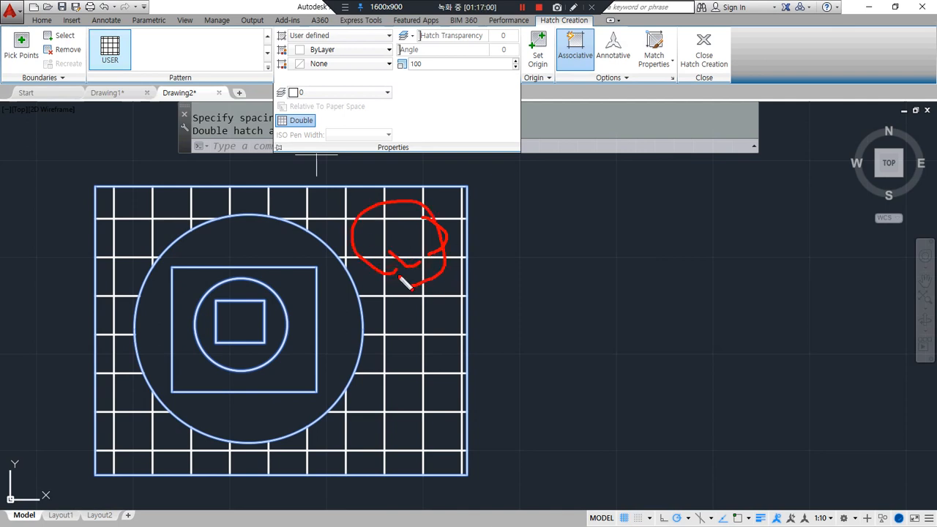
right_click(311, 100)
mouse_move(277, 97)
left_mouse_down()
mouse_move(395, 96)
mouse_move(275, 107)
left_mouse_up()
right_click(399, 99)
left_click(408, 78)
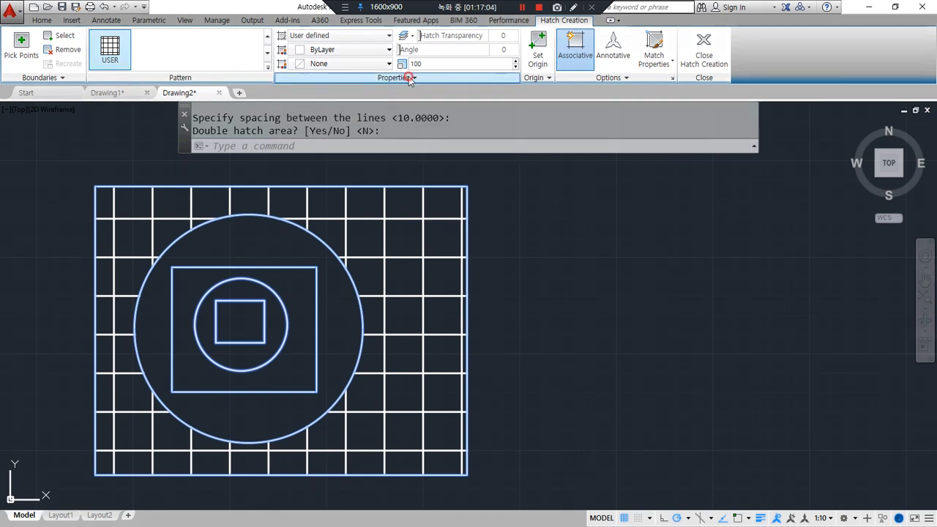
left_click(338, 92)
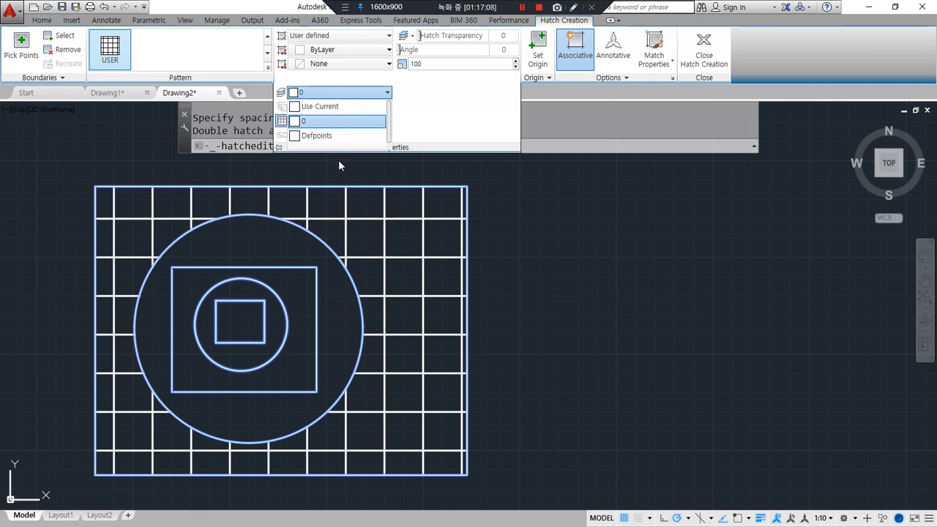
left_click(529, 98)
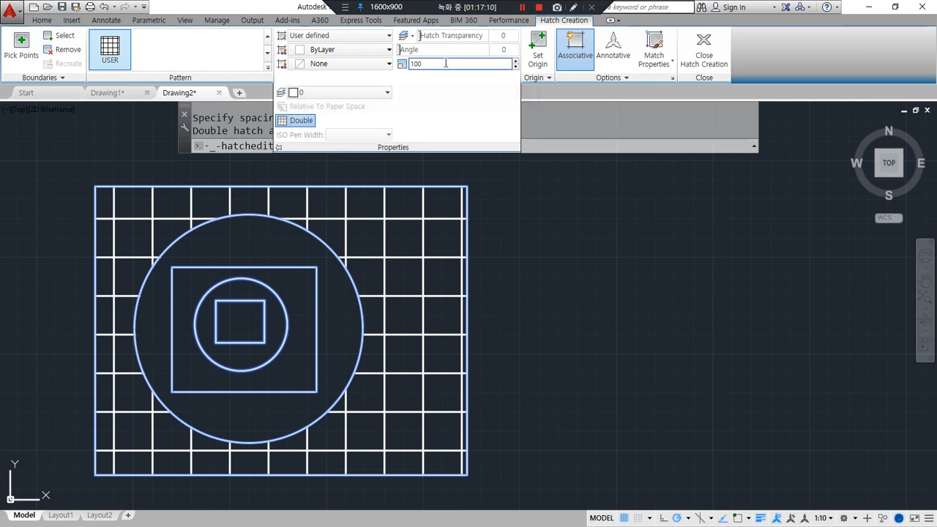
left_click_drag(528, 82, 522, 32)
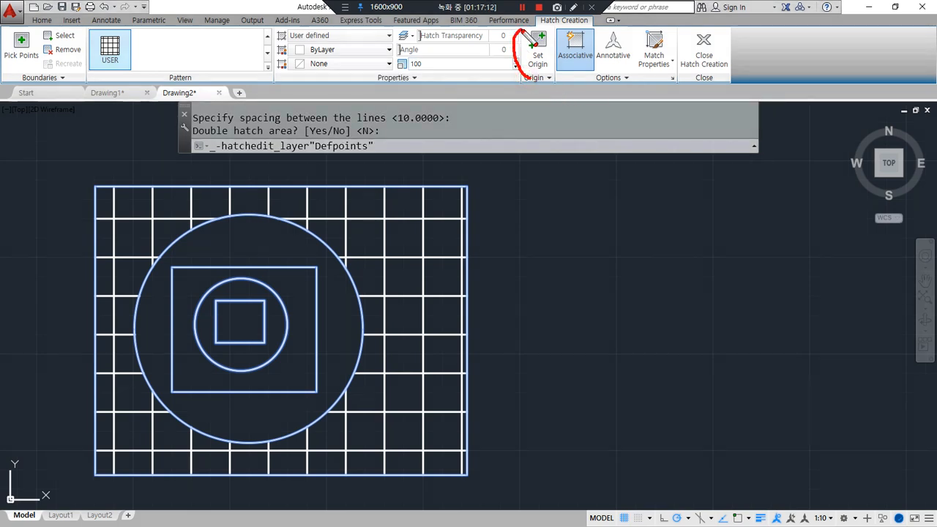
left_click_drag(557, 61, 506, 50)
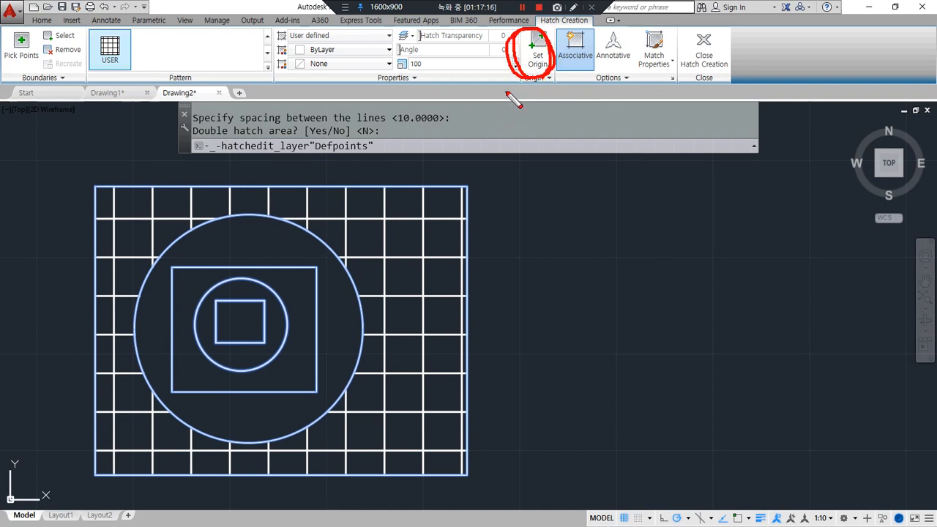
key("Escape")
mouse_move(117, 491)
left_mouse_down()
mouse_move(174, 435)
mouse_move(421, 435)
mouse_move(498, 487)
mouse_move(99, 492)
left_mouse_up()
key("Escape")
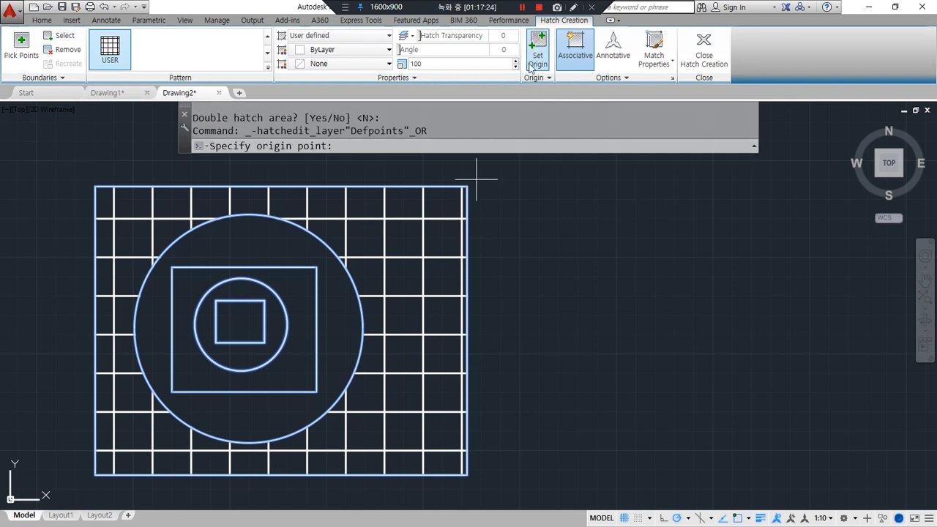
- Set the hatch origin to the outer rectangle's lower-left corner, and move it to the midpoint of the rectangle's bottom edge
left_click(95, 475)
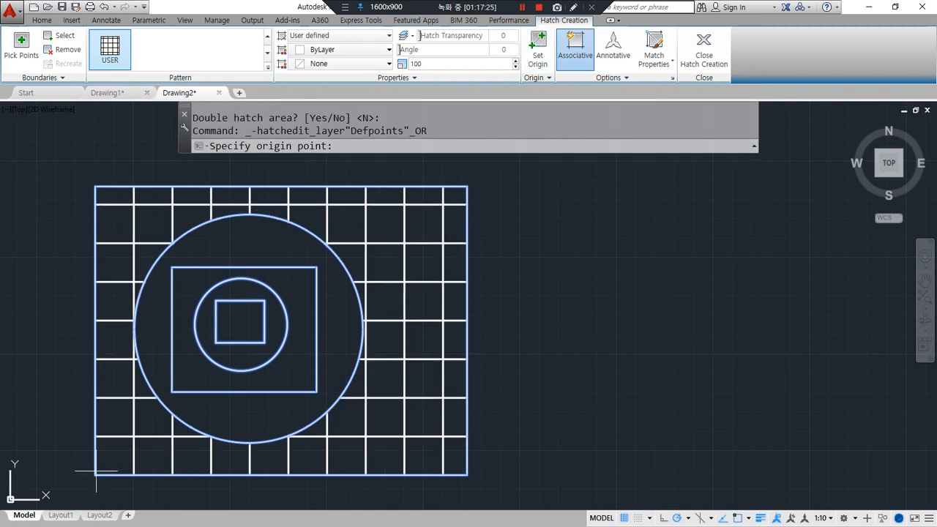
left_click(538, 52)
left_click(276, 474)
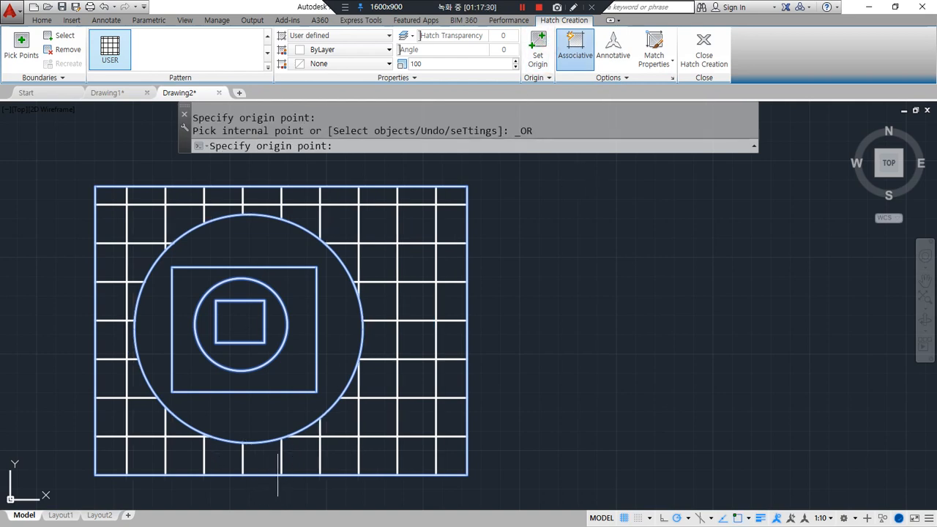
- Try the outer rectangle's upper-right corner as the hatch origin, and finally set the origin to its upper-left corner
left_click(538, 52)
left_click(468, 188)
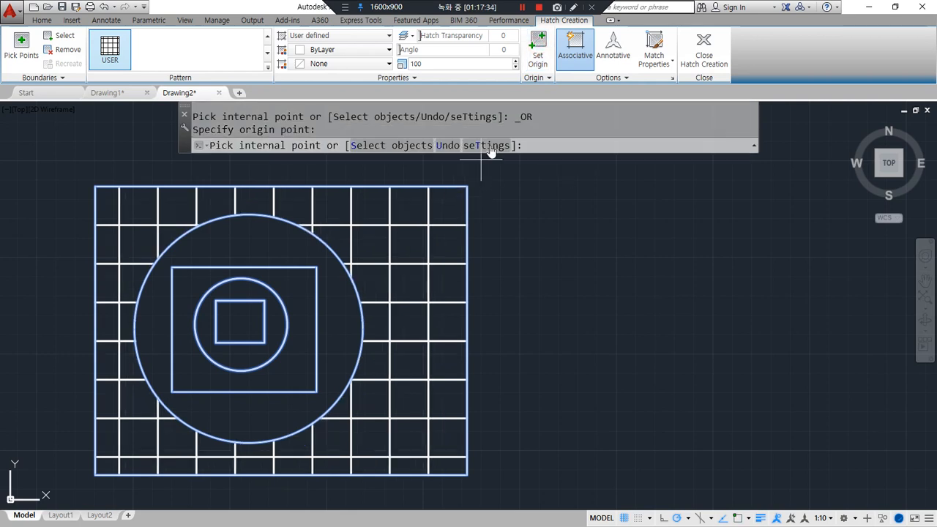
left_click(538, 51)
left_click(97, 187)
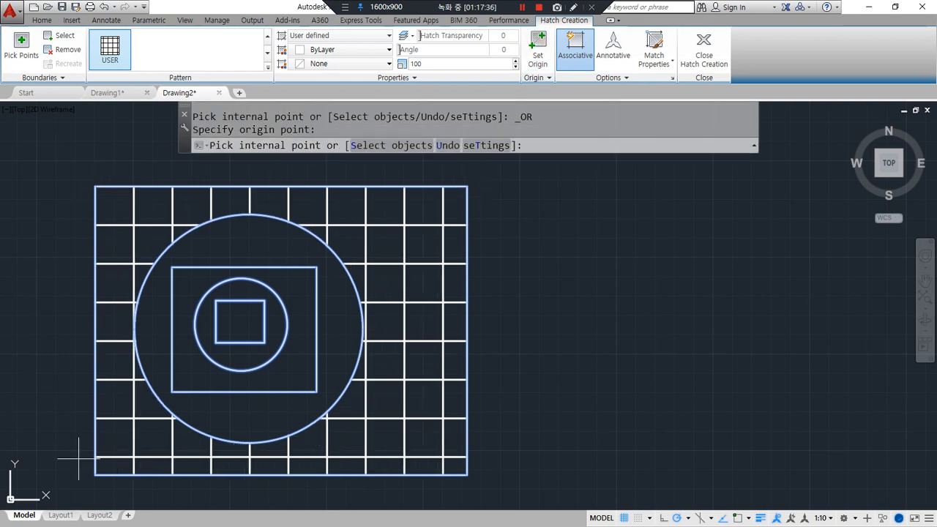
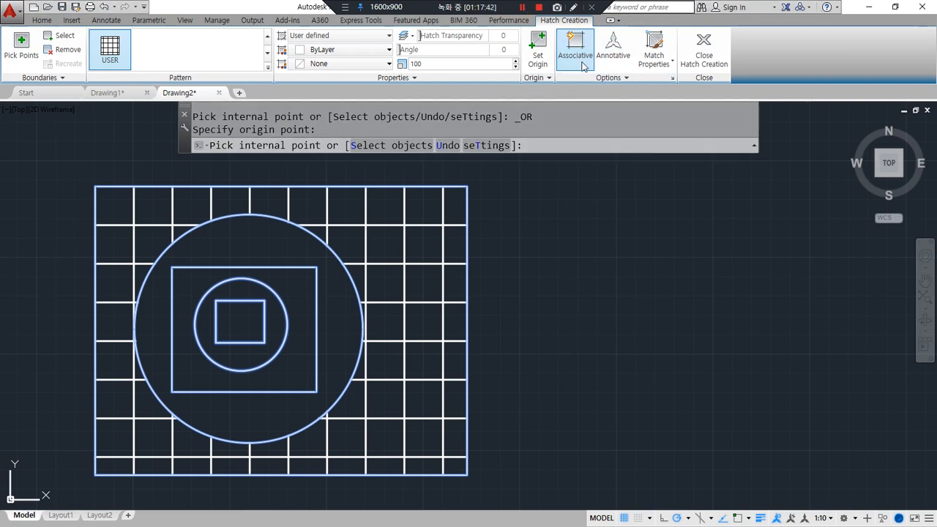
left_click_drag(583, 83, 558, 61)
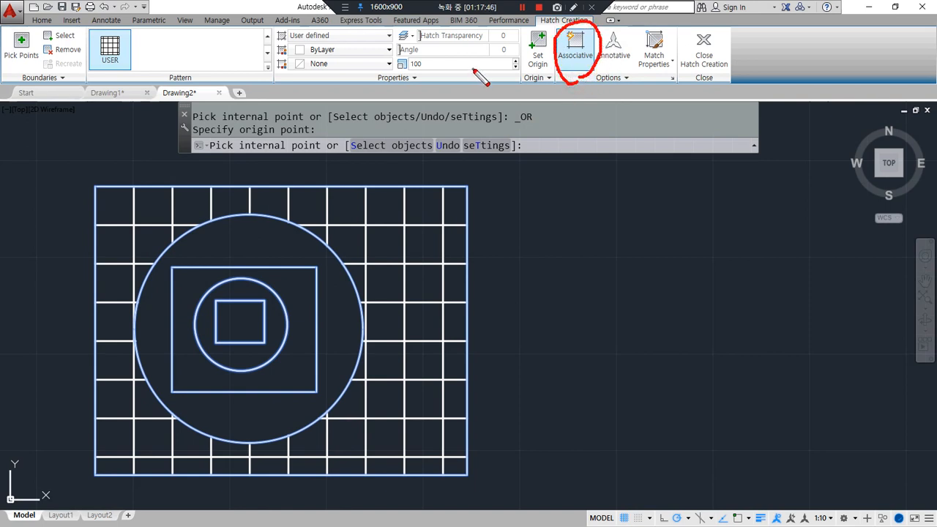
key("Escape")
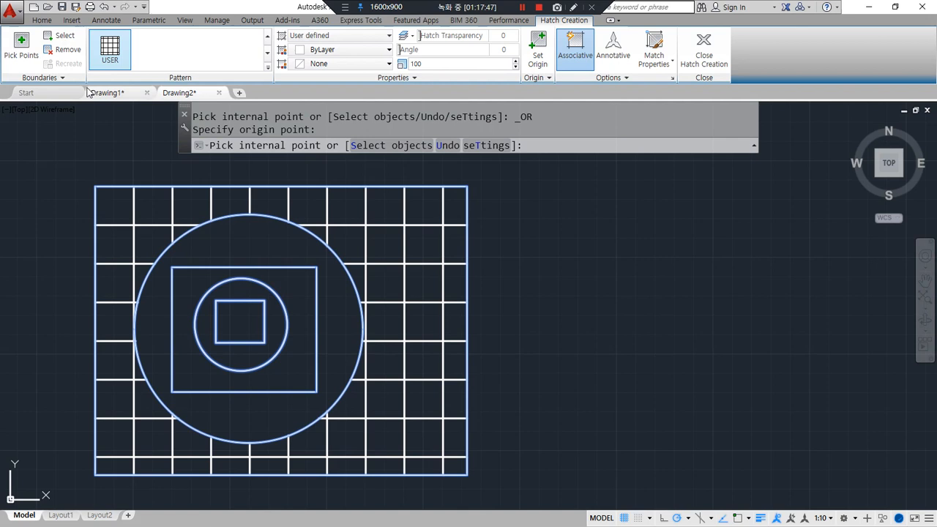
- Remove the inner rectangle, inner circle and innermost rectangle from the hatch boundaries and finish the hatch
left_click(69, 50)
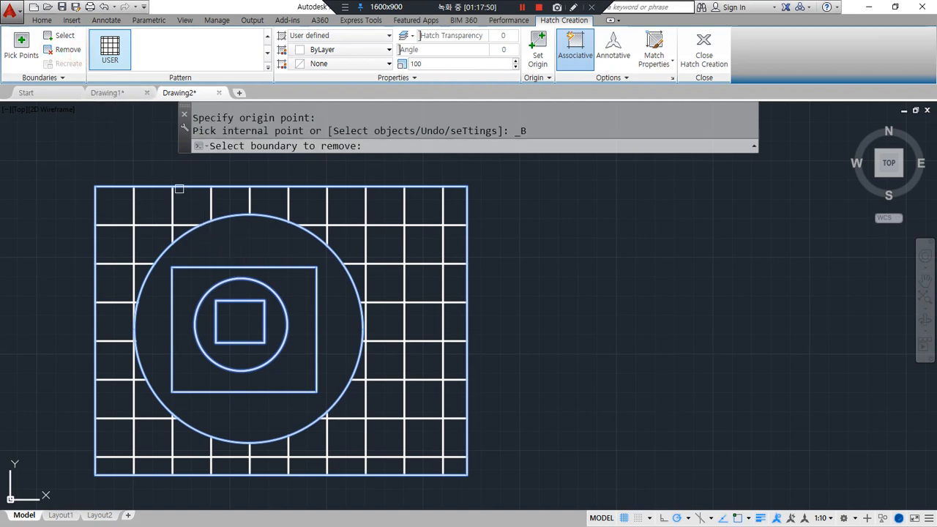
left_click(245, 268)
left_click(251, 279)
left_click(249, 303)
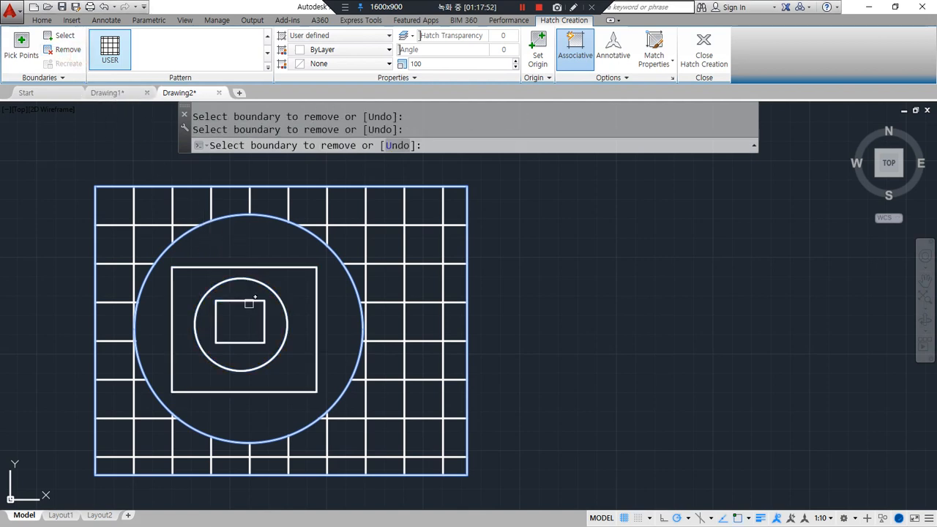
left_click(705, 51)
- Erase the two small rectangles and the small circle inside the large circle
left_click(256, 251)
left_click(229, 330)
type("e")
key("Return")
- Move the large circle to the right and slightly down within the hatched rectangle
type("m")
key("Return")
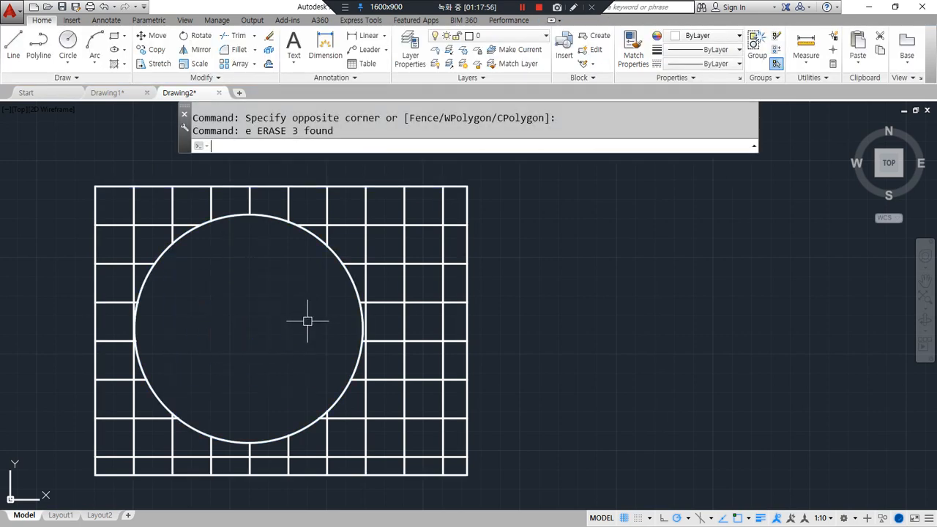
left_click(286, 237)
key("Return")
left_click(176, 258)
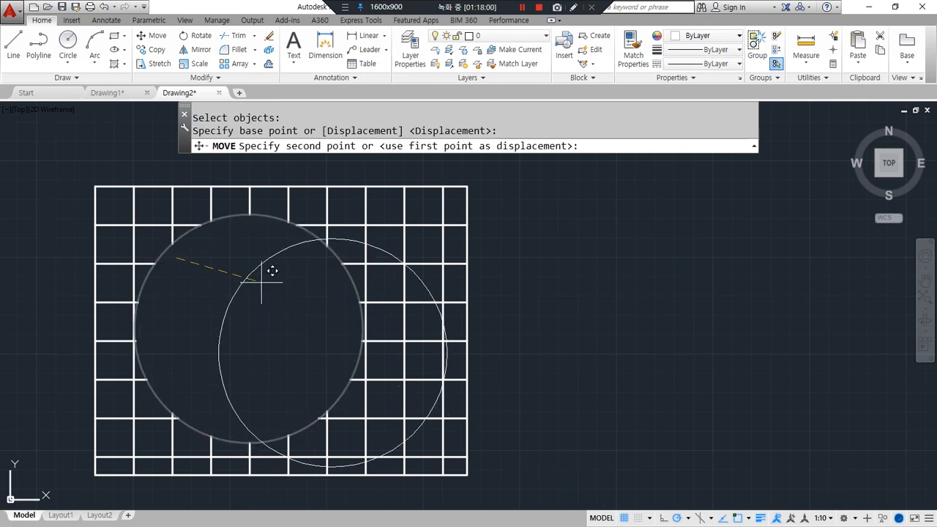
left_click(262, 281)
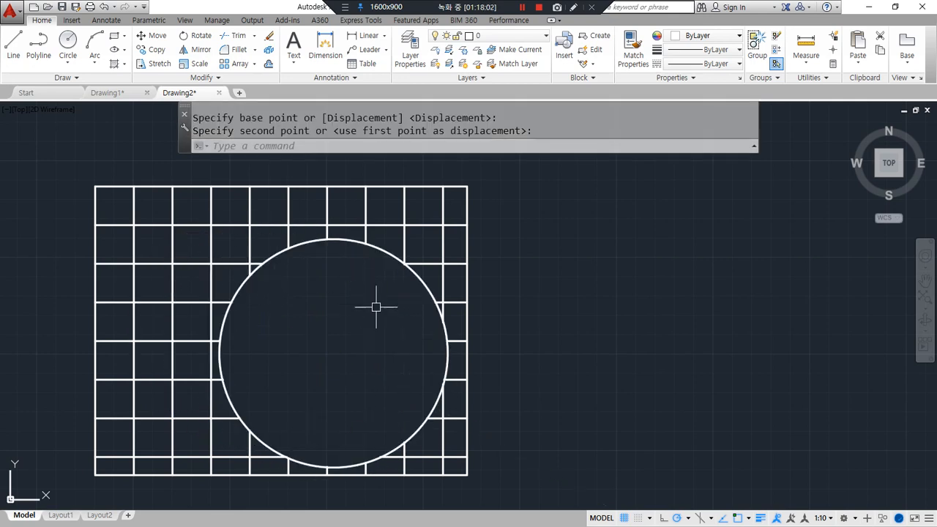
- Move the large circle to the left and slightly up within the hatched rectangle
key("Return")
left_click(431, 294)
key("Return")
left_click(396, 336)
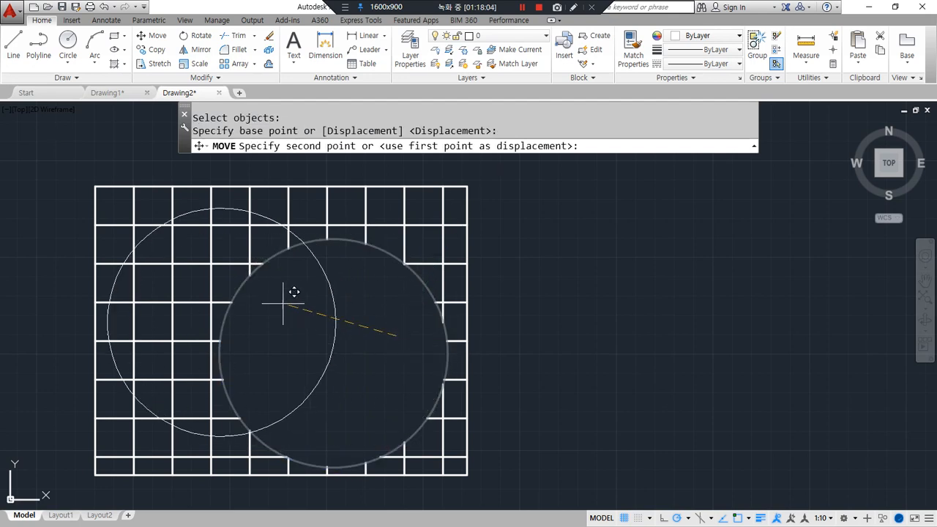
left_click(283, 299)
- Move the circle to the right so that it straddles the hatched rectangle's right edge
key("Return")
left_click(182, 209)
key("Return")
left_click(177, 289)
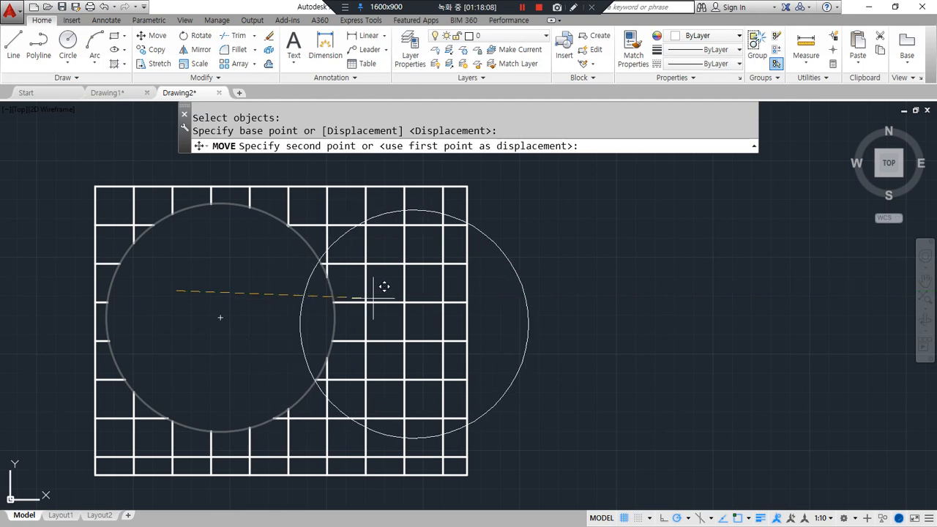
left_click(428, 294)
- Move the circle completely outside the rectangle, to its right
key("Return")
left_click(354, 292)
key("Return")
left_click(370, 315)
left_click(549, 352)
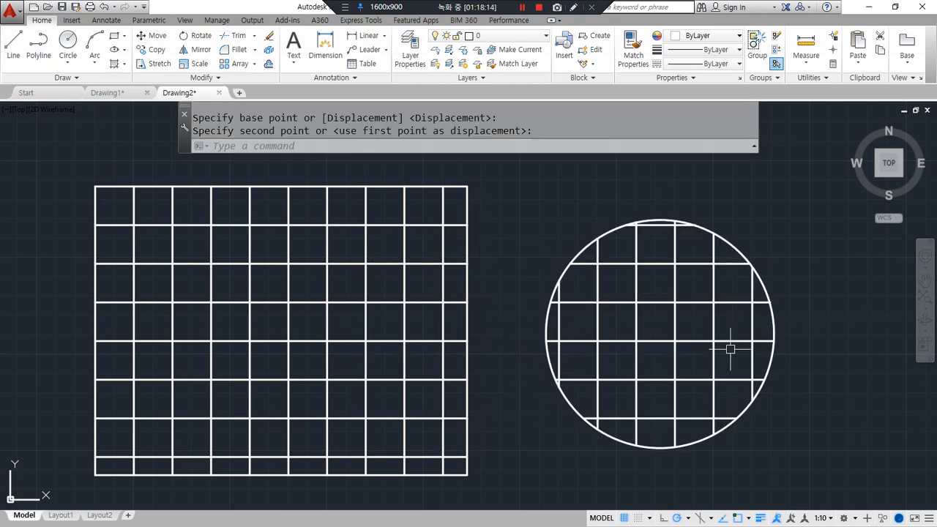
- Move the circle back to the left so that it overlaps the rectangle's right edge
key("Return")
left_click(773, 359)
key("Return")
left_click(738, 350)
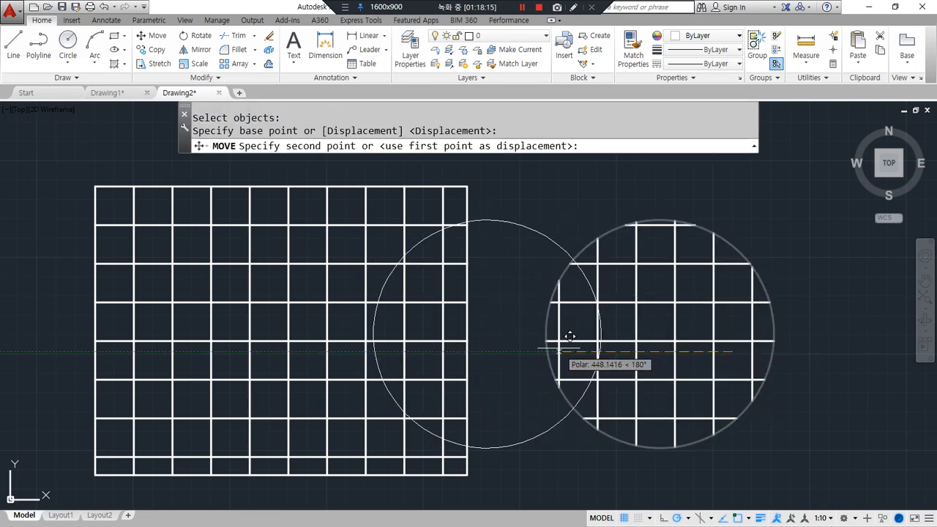
left_click(571, 337)
- Move the circle horizontally to the left until it lies entirely inside the rectangle
key("Return")
left_click(580, 388)
key("Return")
left_click(564, 324)
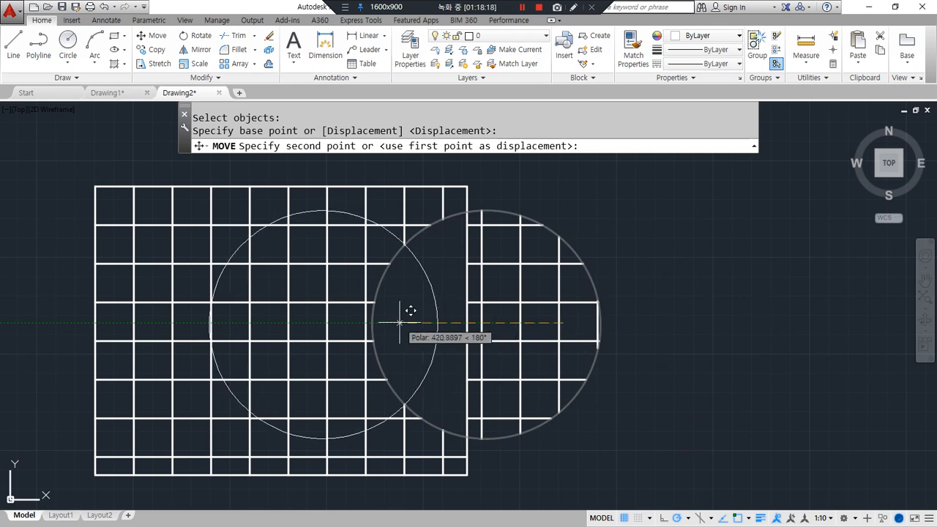
left_click(399, 322)
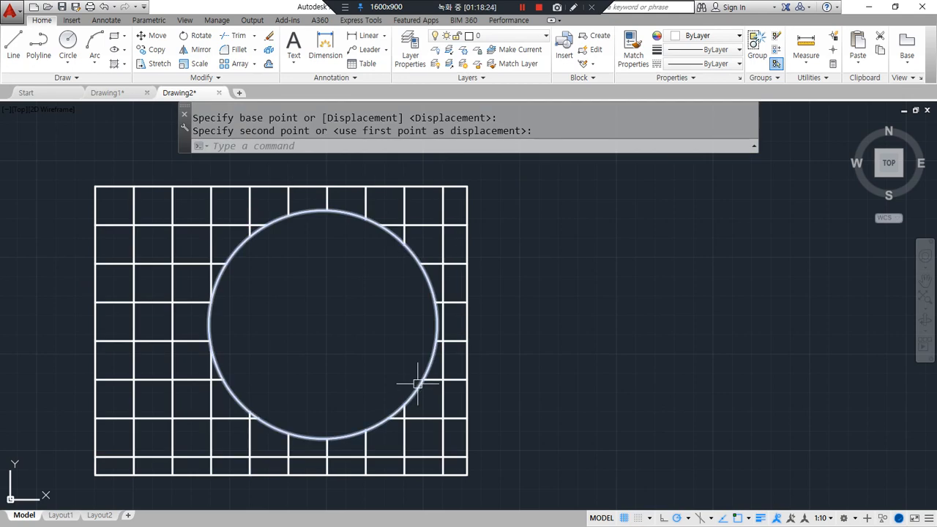
- Examine the additional hatch options of the rectangle's hatch, including separate hatches and island detection
left_click(387, 209)
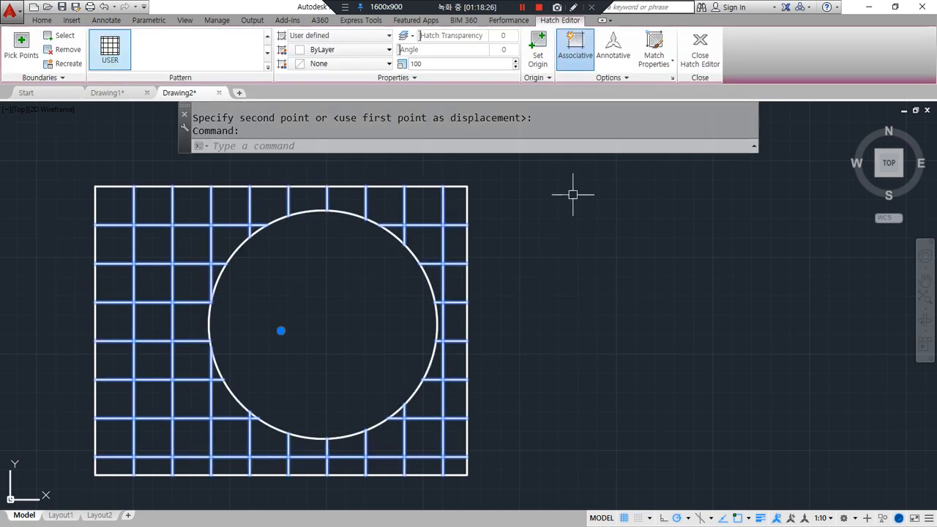
left_click(620, 79)
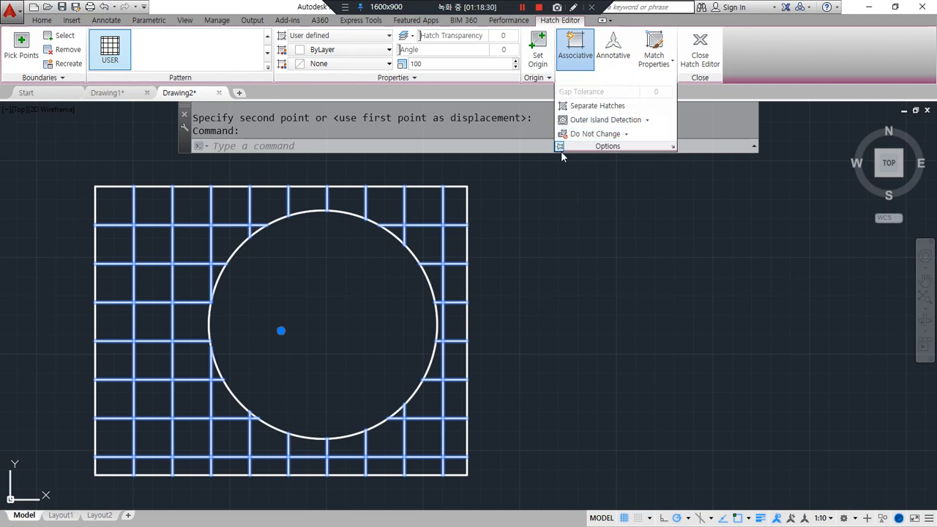
left_click(562, 148)
left_click(424, 250)
key("Escape")
key("Escape")
left_click(441, 266)
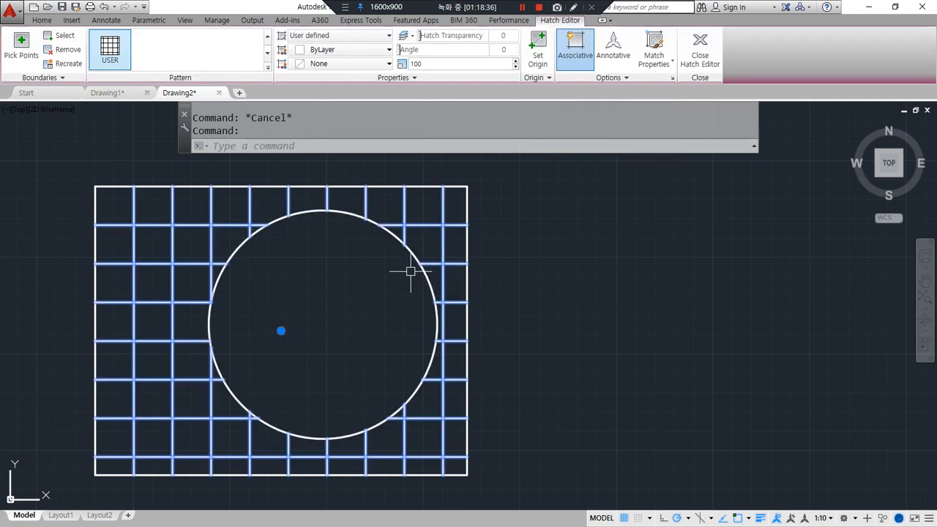
type("m")
key("Return")
key("Escape")
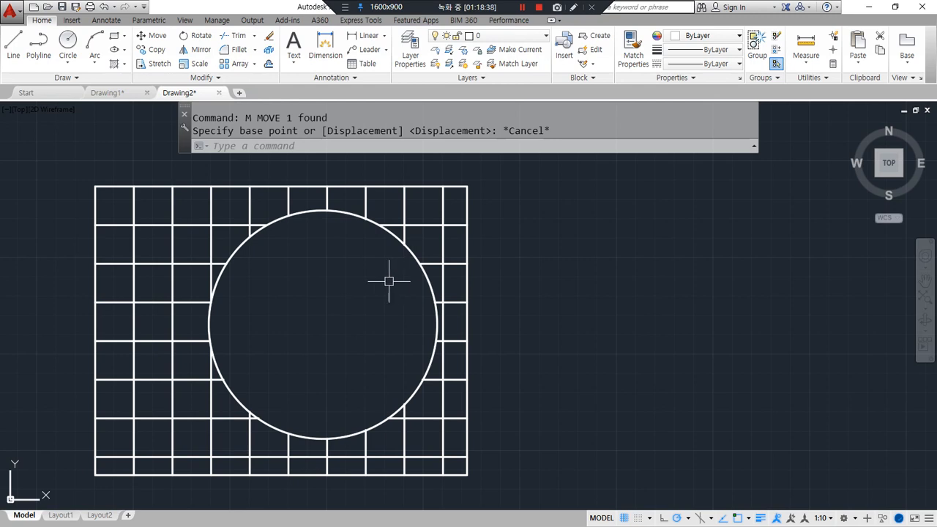
left_click(384, 235)
key("Escape")
left_click(400, 253)
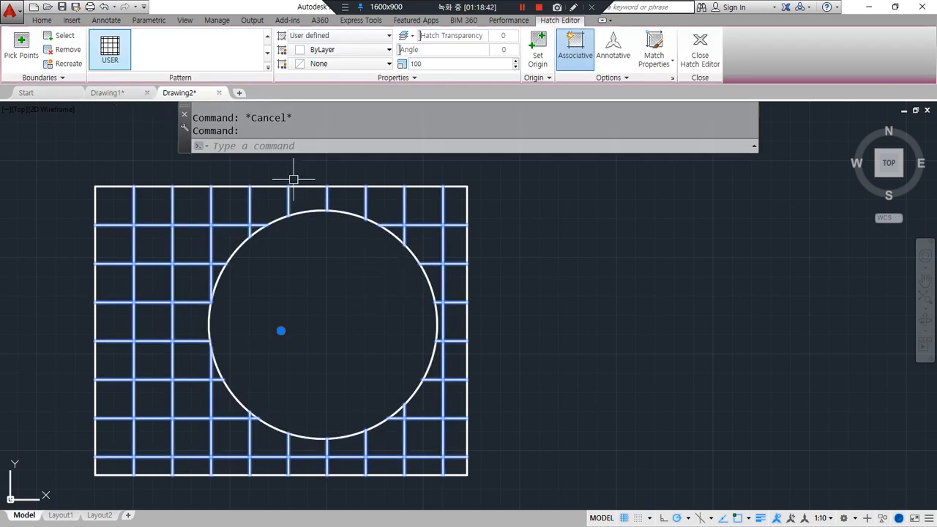
left_click(307, 219)
key("Escape")
- Erase the grid hatch between the rectangle and the circle
left_click(241, 215)
left_click(164, 237)
type("e")
key("Return")
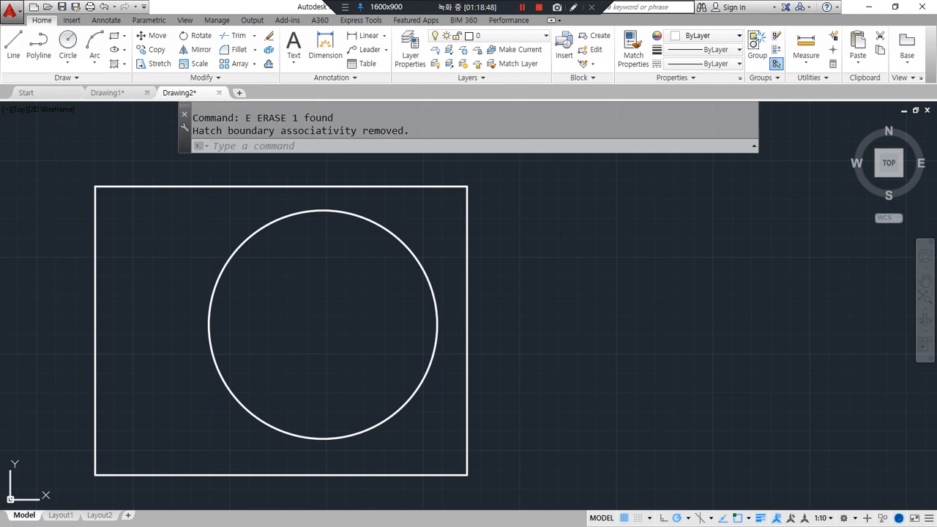
- Hatch the area between the rectangle and the circle with the associative user-defined double pattern at a spacing of 100
type("h")
key("Return")
left_click(186, 227)
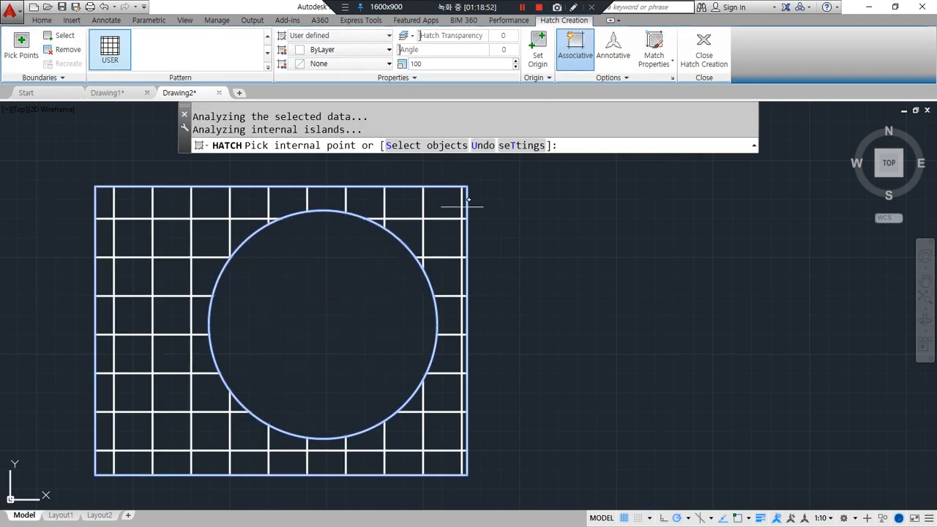
left_click(624, 78)
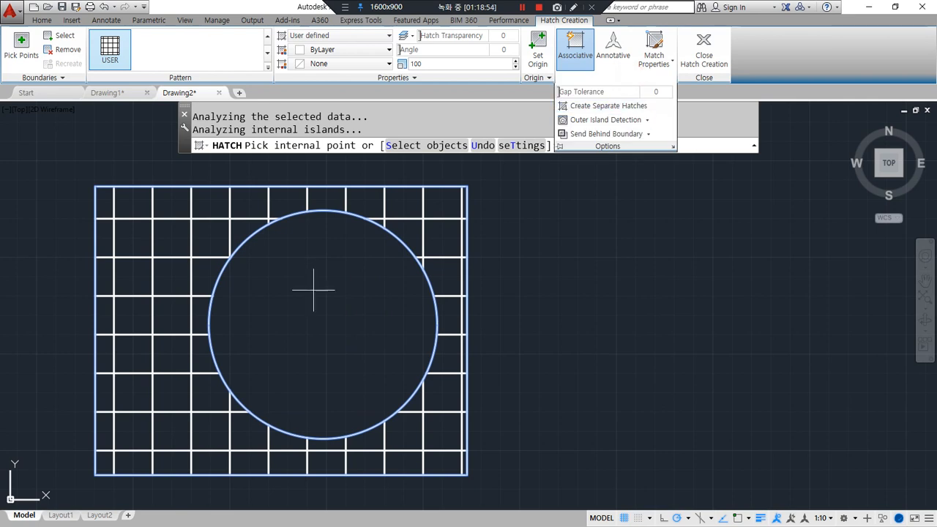
key("Escape")
key("Escape")
- Move the circle out of the hatched rectangle to the empty space on its right
type("m")
key("Return")
left_click(404, 246)
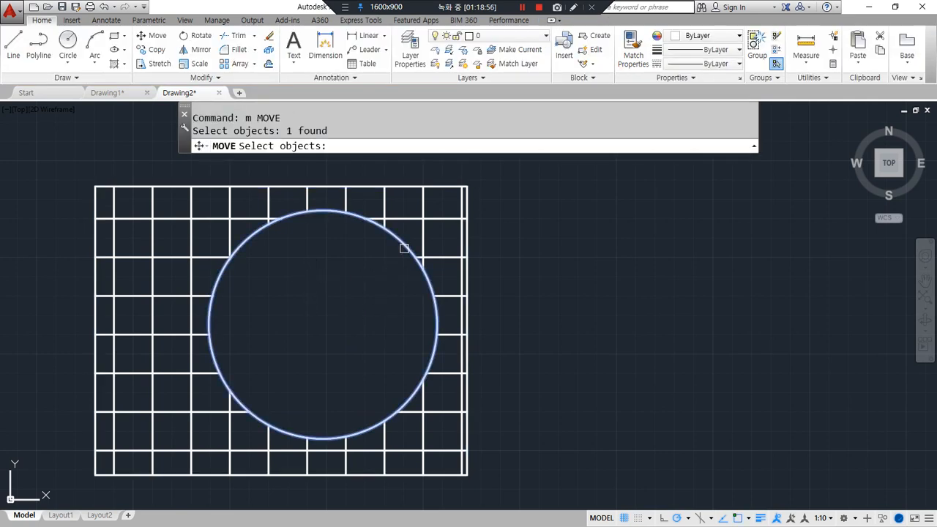
key("Return")
left_click(282, 294)
left_click(595, 286)
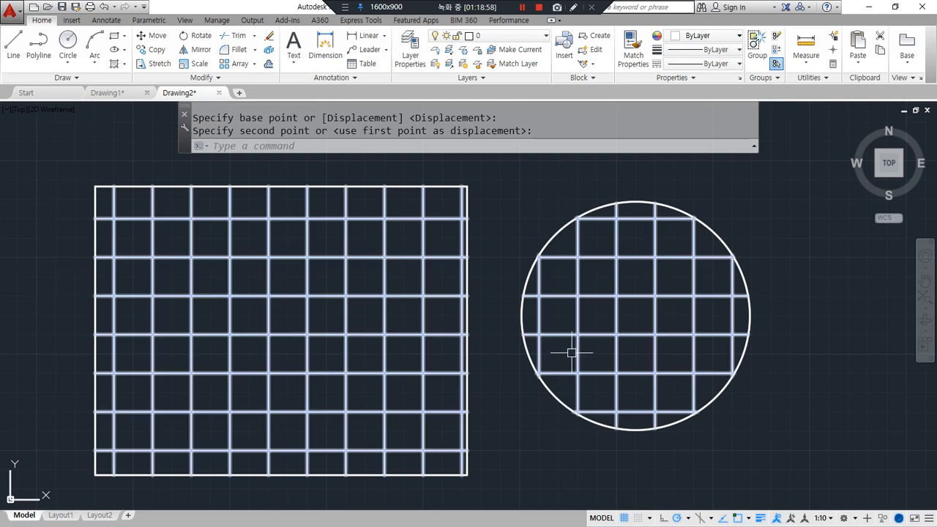
- Check whether the hatching in the rectangle and in the circle belongs to one object
mouse_move(315, 359)
left_mouse_down()
mouse_move(356, 266)
mouse_move(321, 352)
left_mouse_up()
mouse_move(621, 314)
left_mouse_down()
mouse_move(670, 240)
mouse_move(646, 333)
left_mouse_up()
key("Escape")
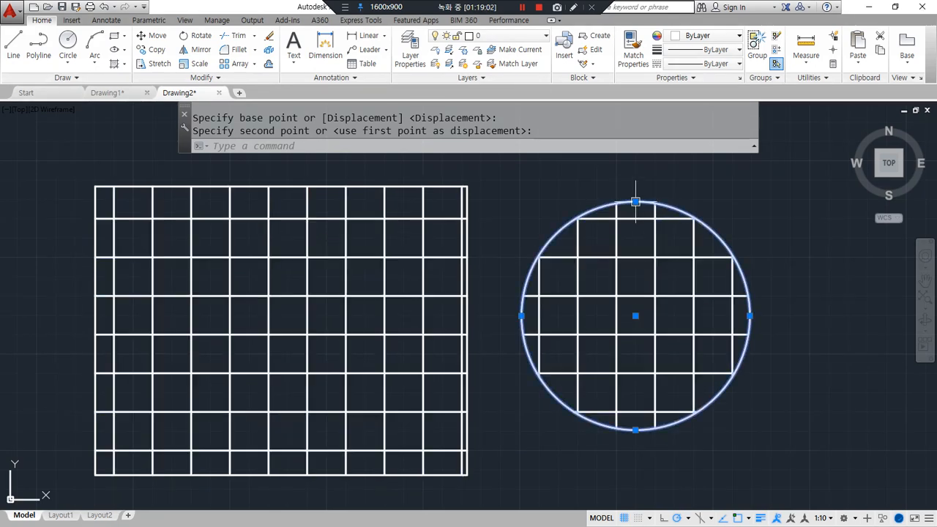
left_click(637, 202)
key("Escape")
- Separate the combined hatch into individual hatches for the rectangle and the circle
left_click(620, 240)
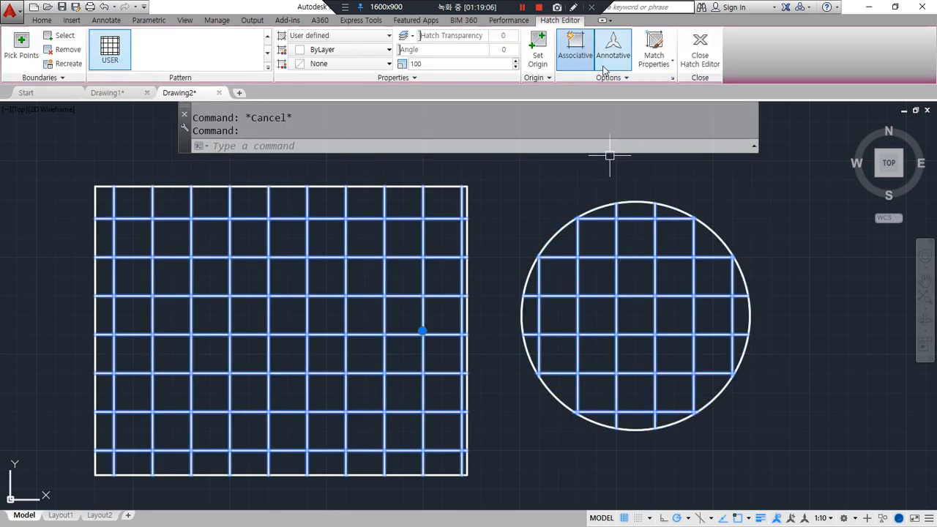
left_click(608, 77)
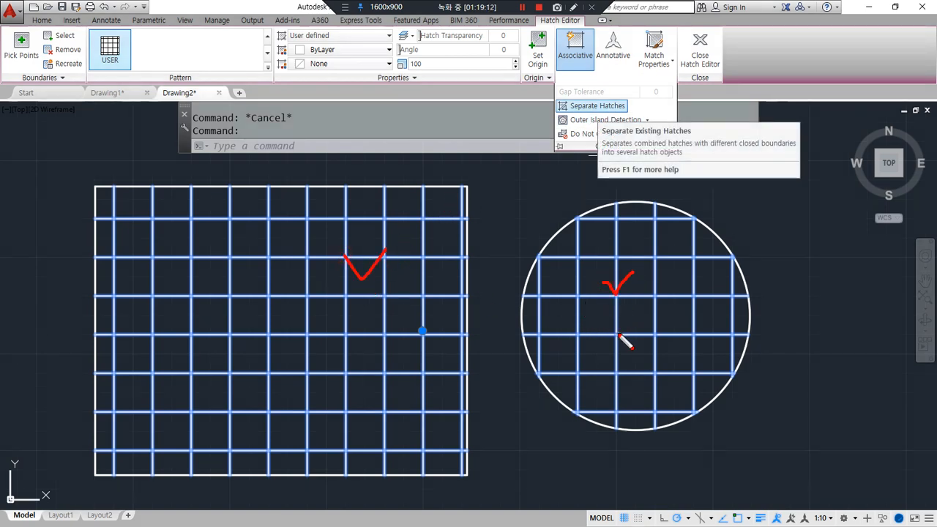
mouse_move(403, 174)
left_mouse_down()
mouse_move(485, 173)
mouse_move(492, 480)
mouse_move(405, 477)
left_mouse_up()
left_click_drag(562, 192, 704, 424)
left_click_drag(505, 289, 527, 292)
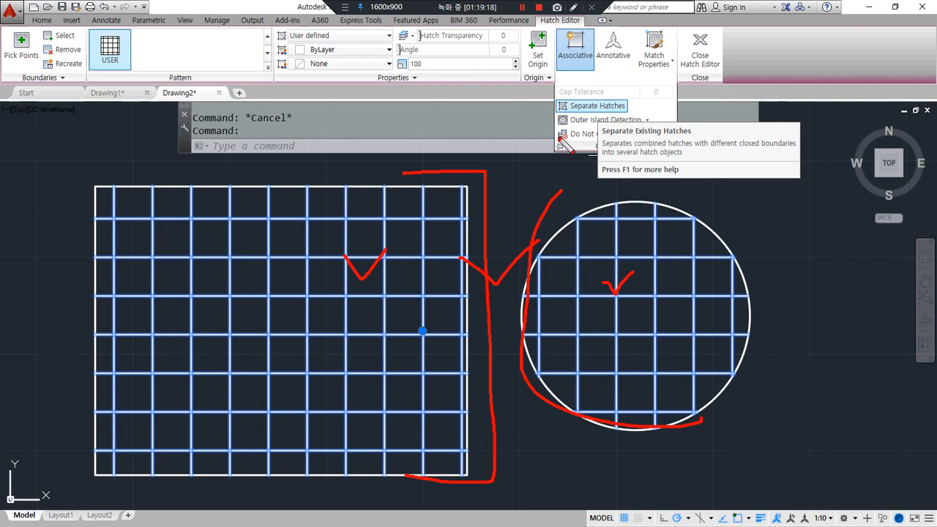
key("Escape")
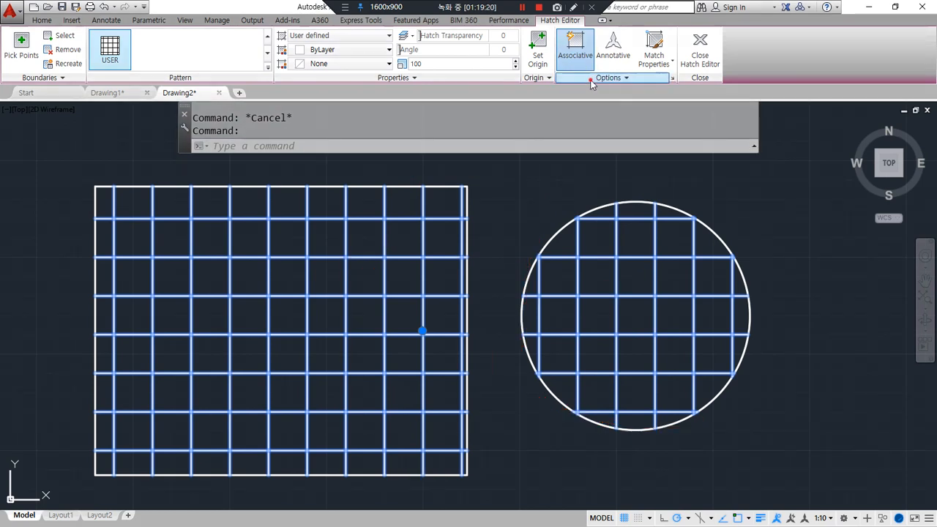
left_click(591, 80)
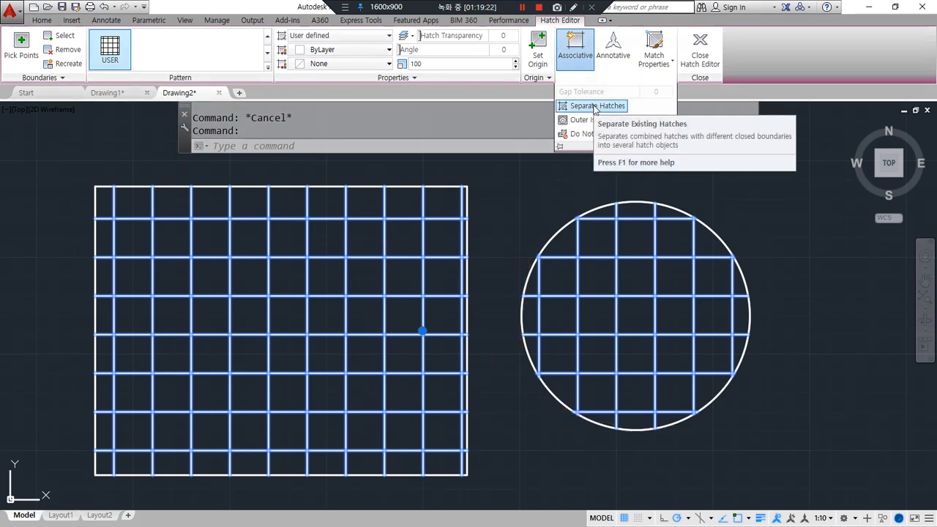
left_click(594, 107)
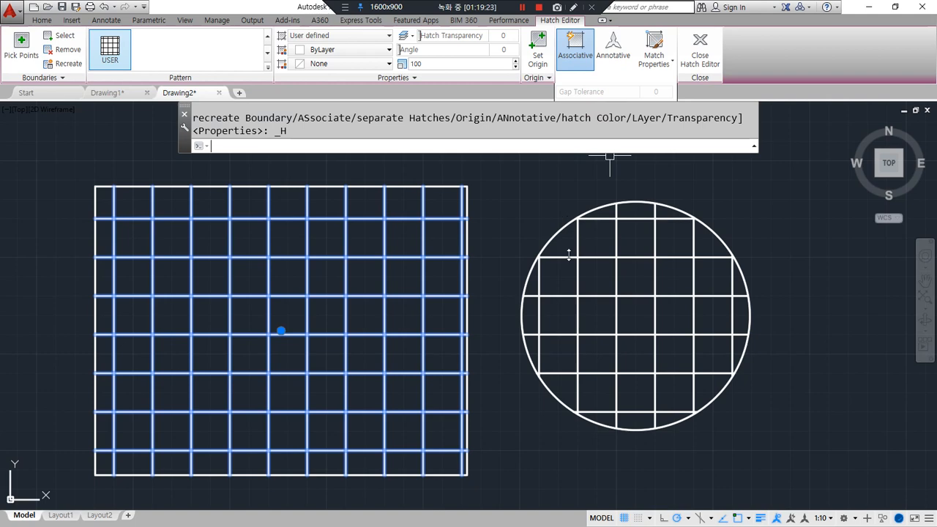
key("Escape")
- Select the circle's hatch and the rectangle's hatch individually to check their separation
left_click(608, 302)
left_click(603, 276)
left_click(400, 303)
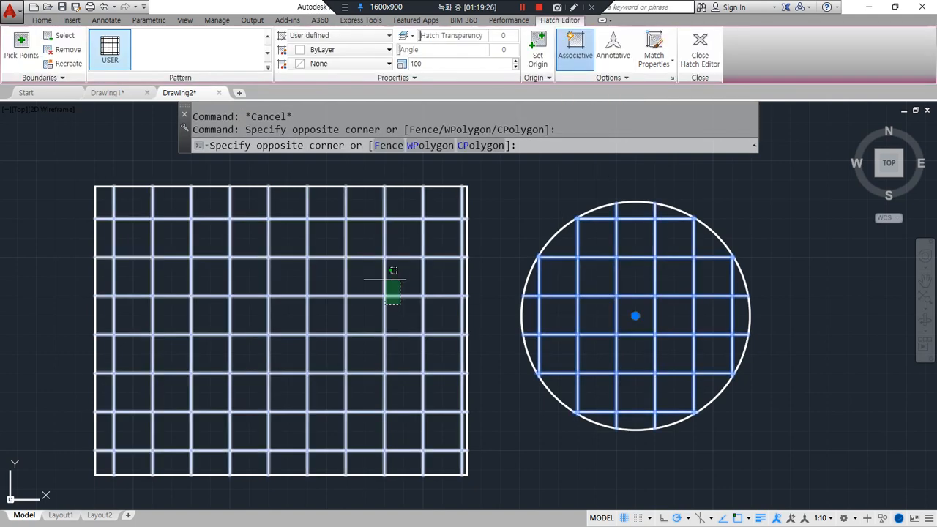
left_click(384, 279)
key("Escape")
- Erase only the hatch inside the circle
left_click(601, 278)
left_click(576, 256)
key("Escape")
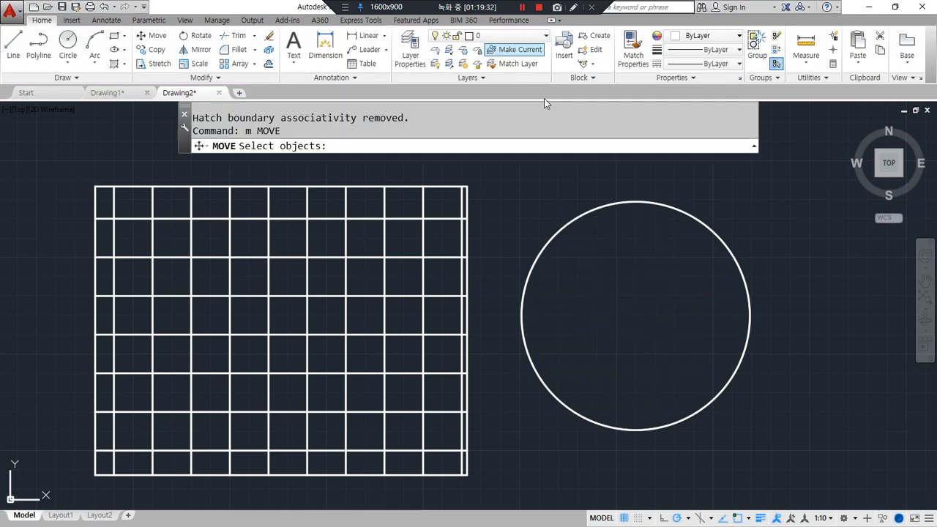
- Move the empty circle back to the middle of the hatched rectangle
left_click(646, 204)
key("Return")
left_click(638, 271)
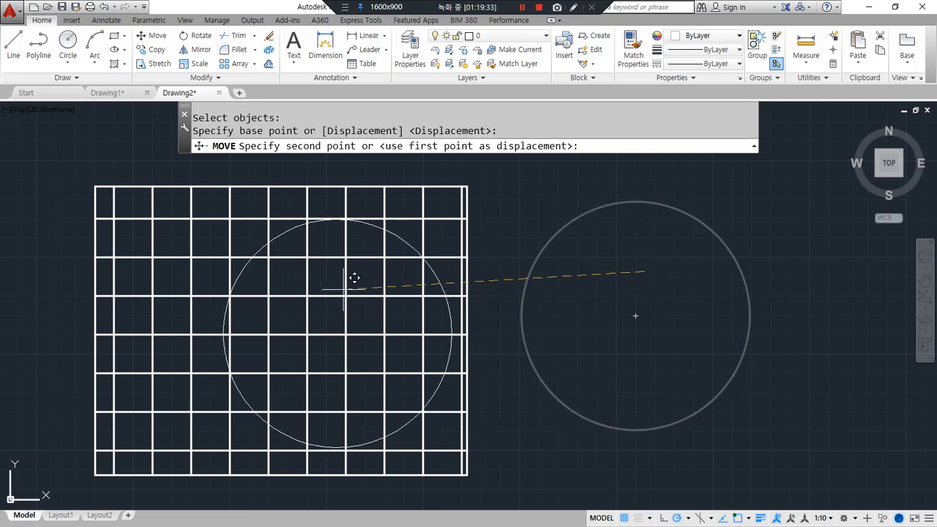
left_click(292, 290)
- Add the circle to the rectangle hatch as a selected boundary object
left_click(307, 300)
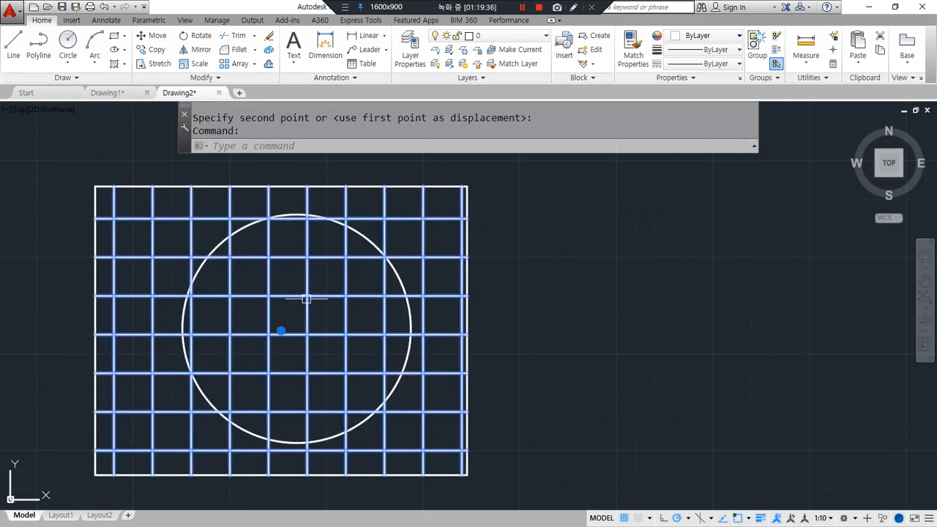
left_click(61, 35)
left_click(250, 227)
key("Return")
key("Return")
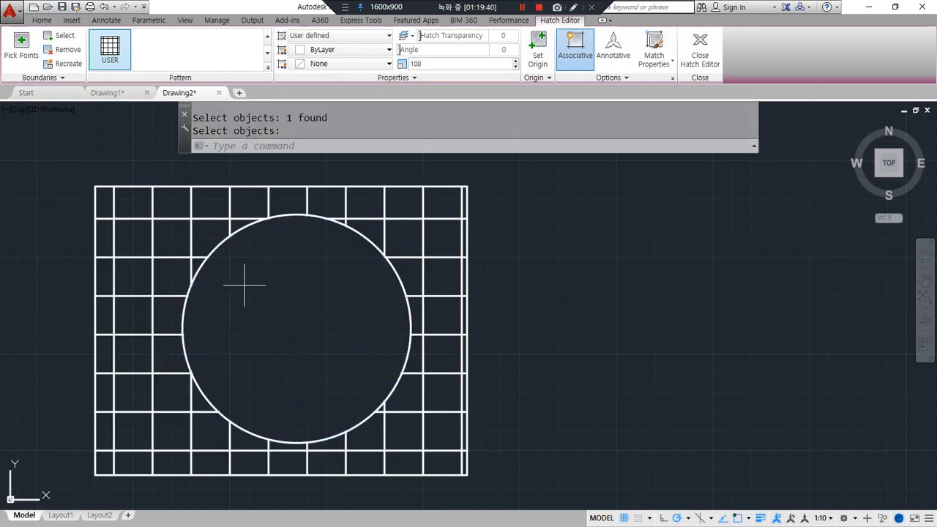
type("re")
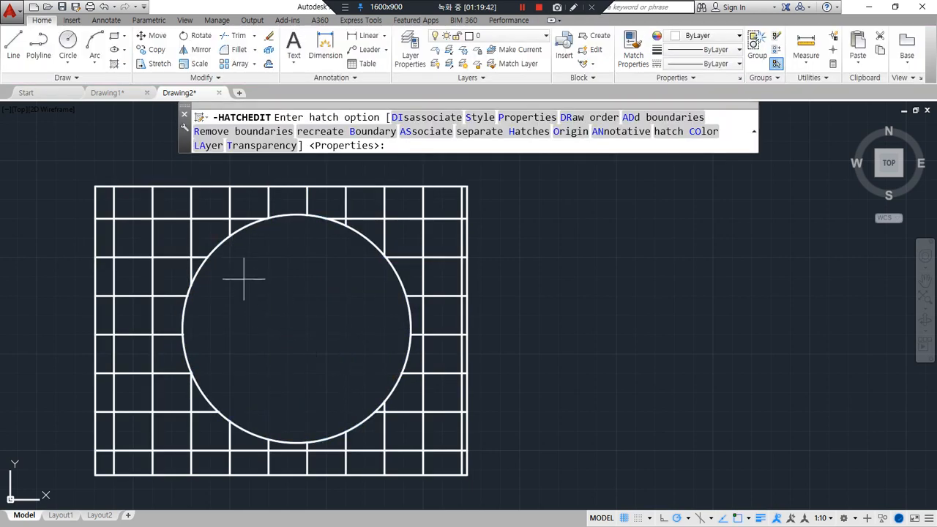
key("Escape")
key("Escape")
- Draw a rectangle inside the large circle and a smaller circle inside that rectangle
type("rec")
key("Return")
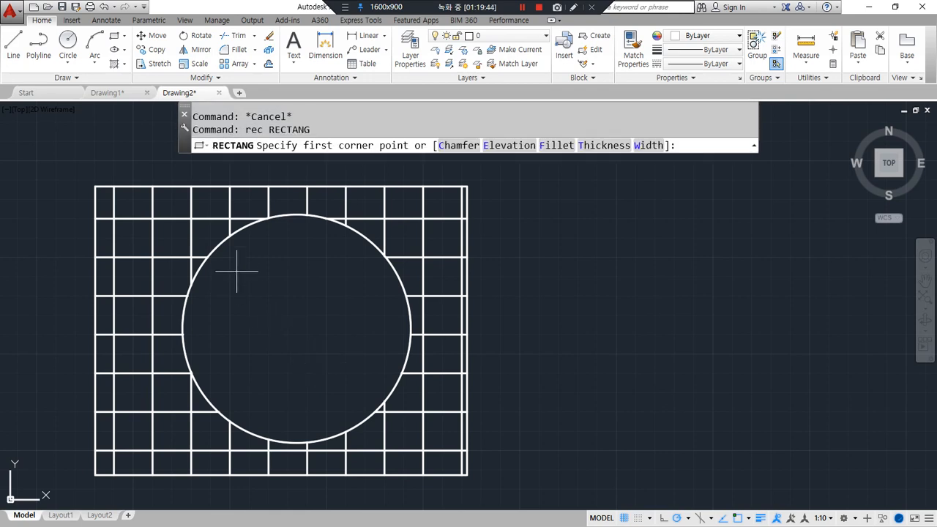
left_click(227, 250)
left_click(364, 395)
type("c")
key("Return")
left_click(298, 320)
left_click(298, 261)
- Draw a small rectangle inside the smaller circle
type("rec")
key("Return")
left_click(270, 285)
left_click(327, 337)
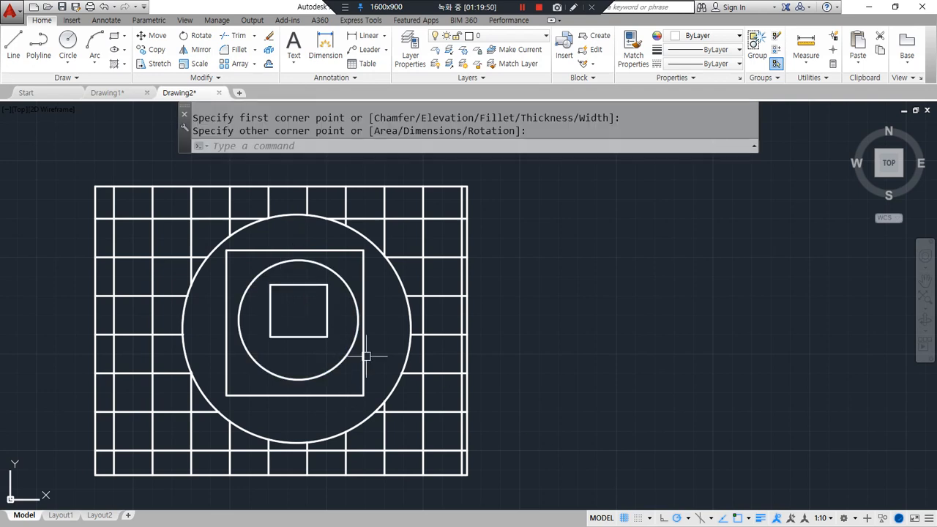
- Add the region between the large circle and the rectangle within it to the existing hatch by an internal point
left_click(396, 242)
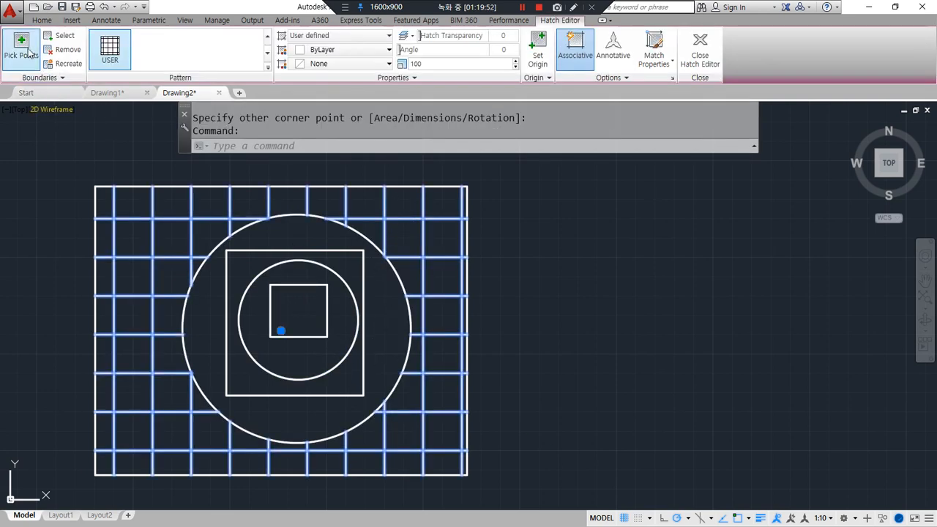
left_click(279, 219)
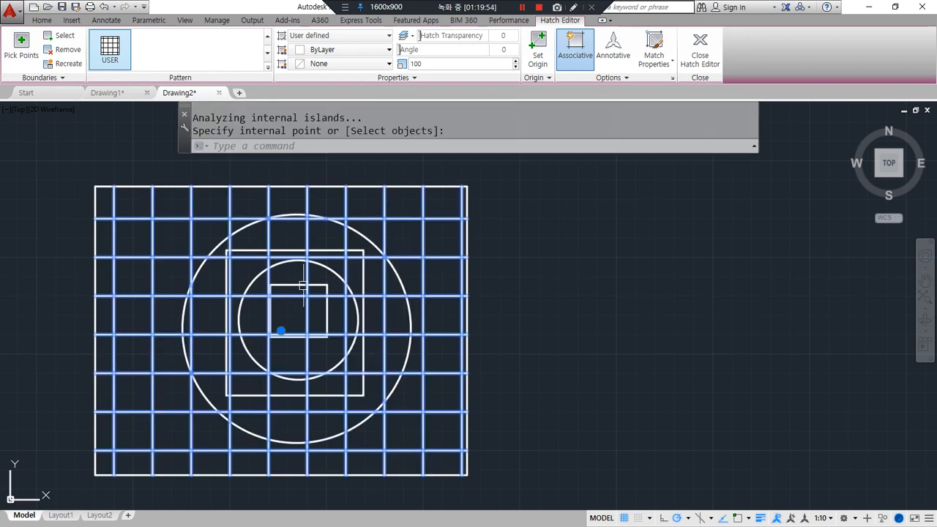
left_click(65, 35)
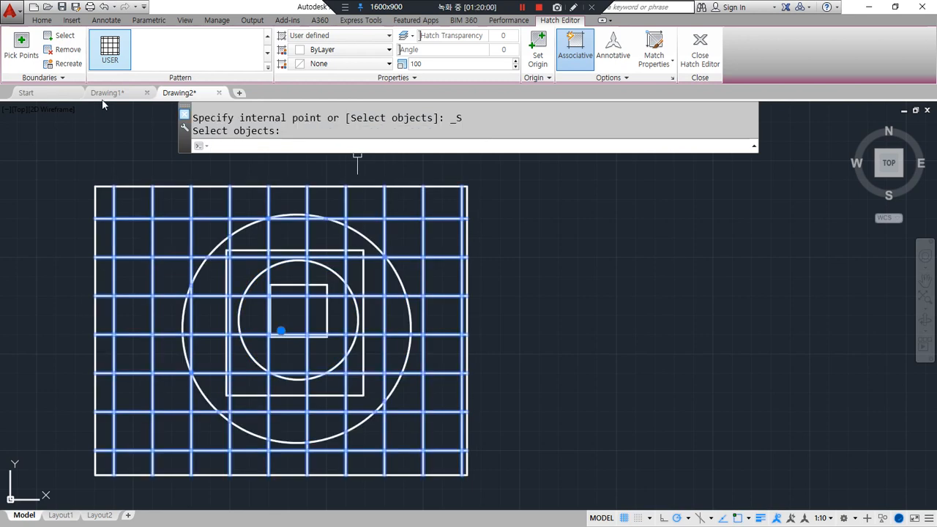
- Switch the existing hatch to Normal Island Detection and select the nested shapes as added boundary objects
left_click(605, 77)
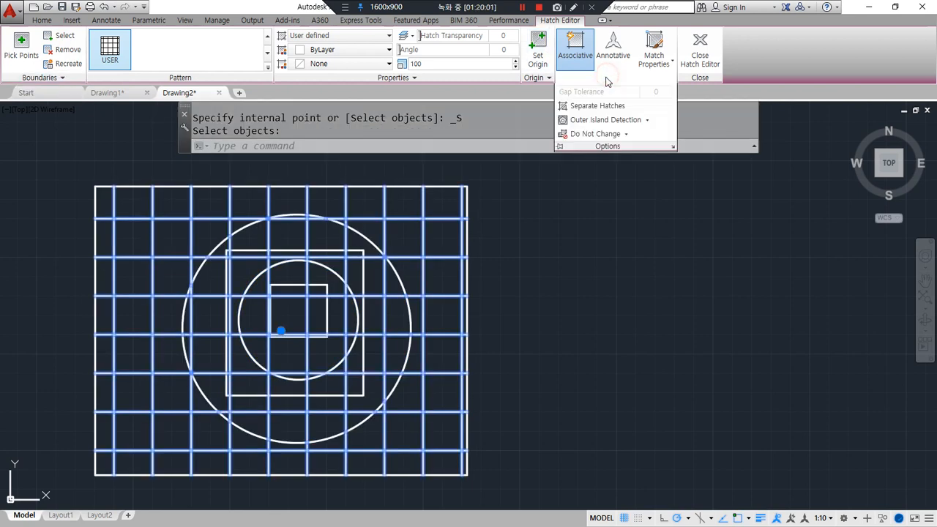
left_click(648, 120)
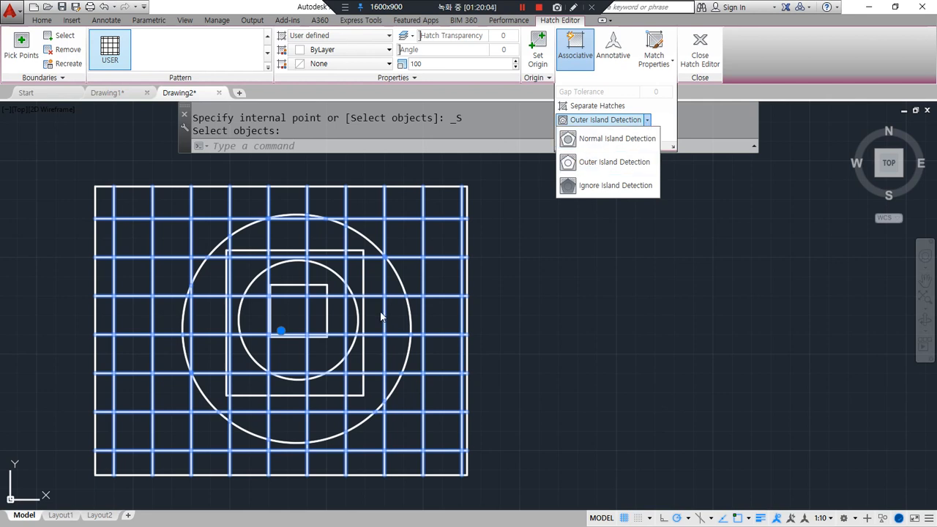
left_click(617, 138)
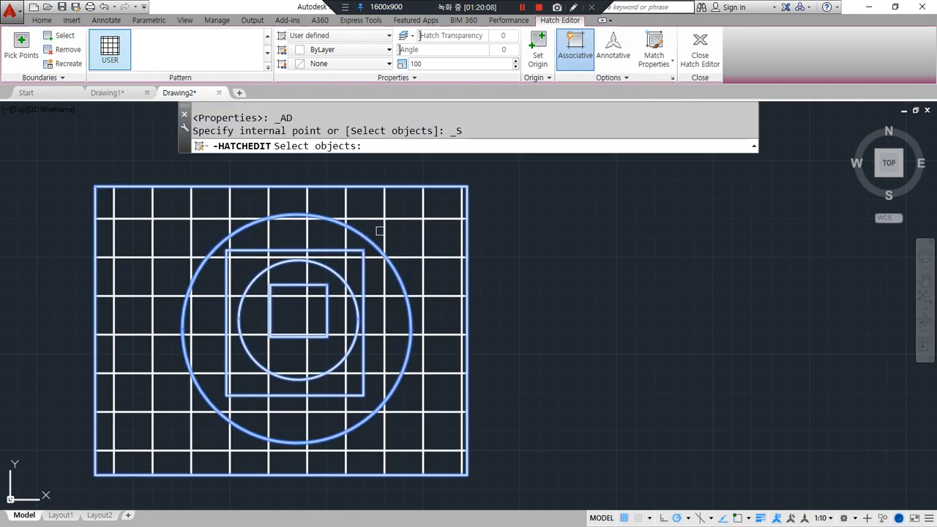
left_click(370, 236)
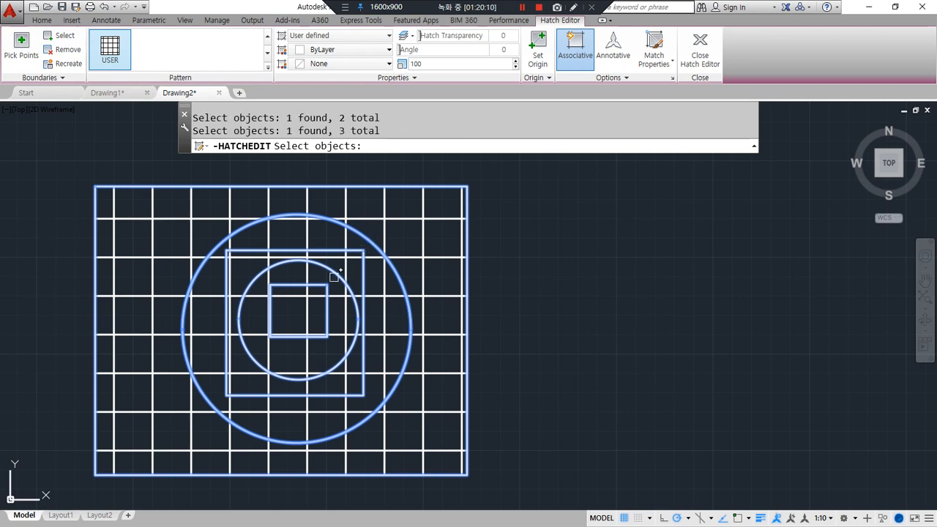
key("Escape")
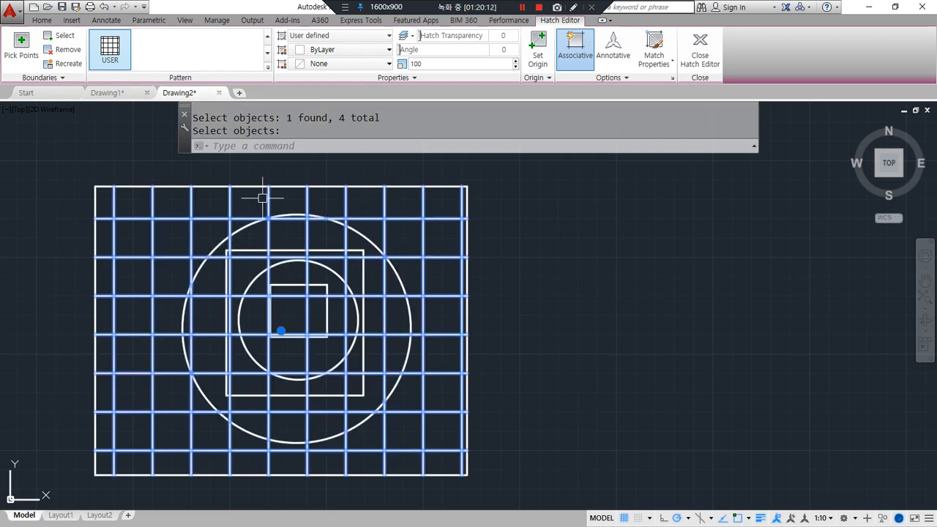
- Try to add the region between the outer rectangle and the large circle to the hatch by an internal point
left_click(21, 44)
left_click(439, 239)
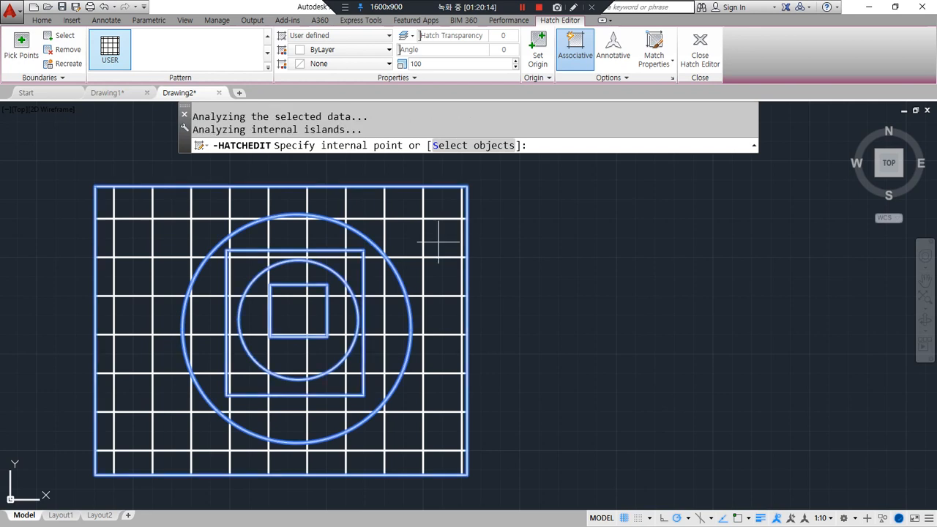
key("Return")
key("Return")
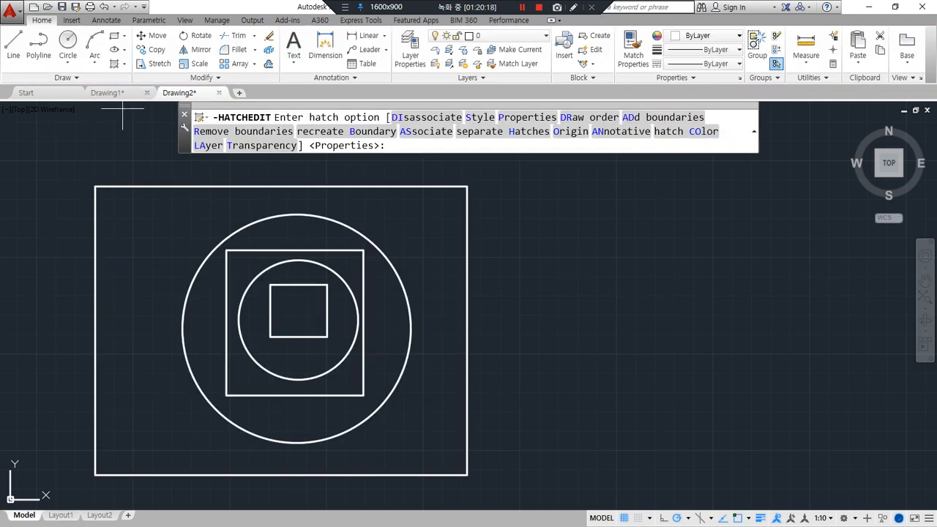
type("h")
key("Return")
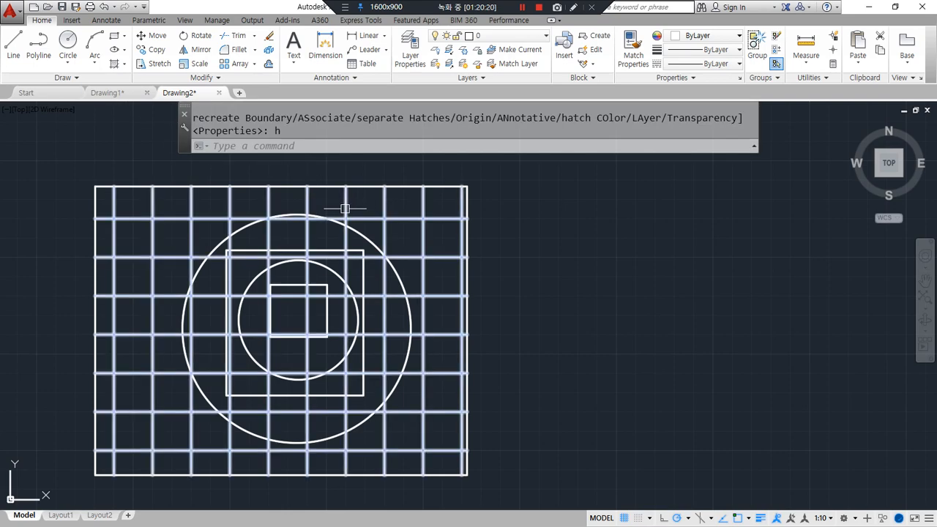
- Erase the existing hatch and the large circle, keeping the rectangles and the smaller circle
left_click(345, 208)
key("Return")
key("Escape")
left_click(386, 220)
type("e")
key("space")
left_click(379, 232)
left_click(352, 203)
type("e")
key("space")
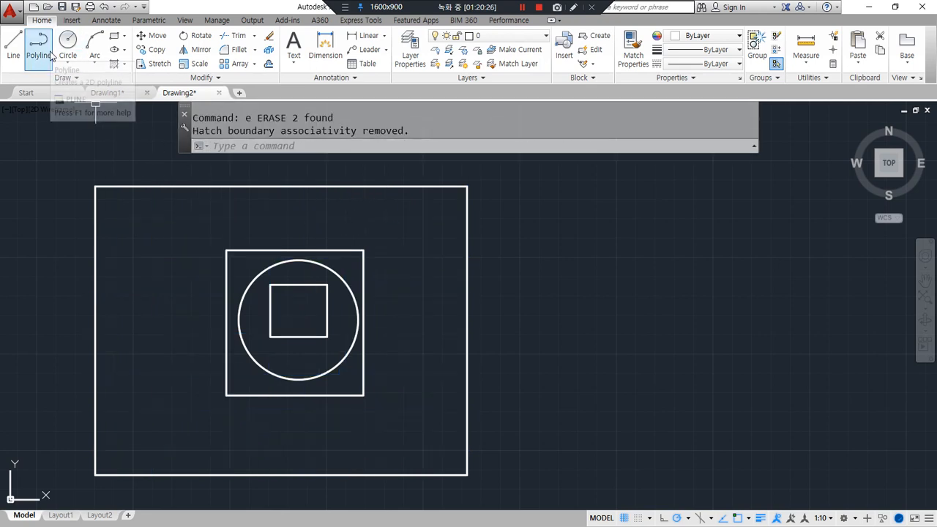
- Hatch the area between the outer rectangle and the middle rectangle by an internal point
type("h")
key("space")
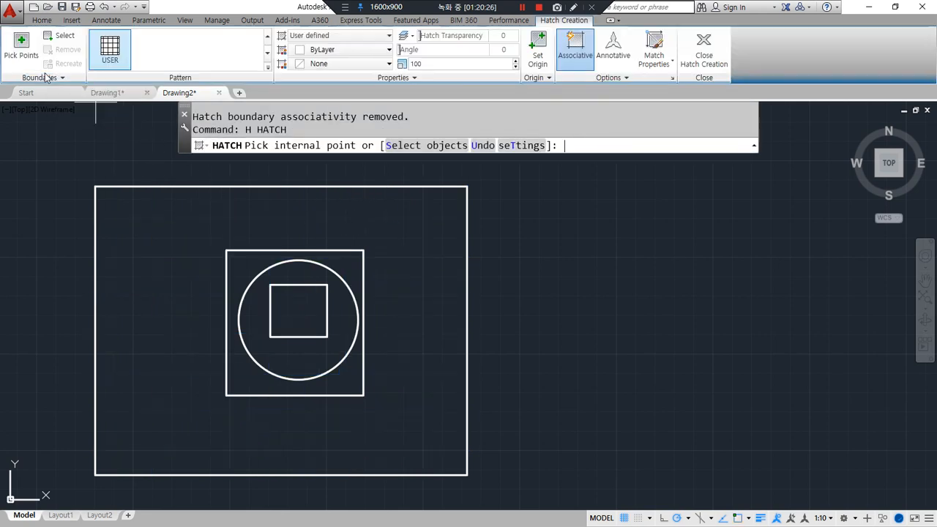
left_click(154, 246)
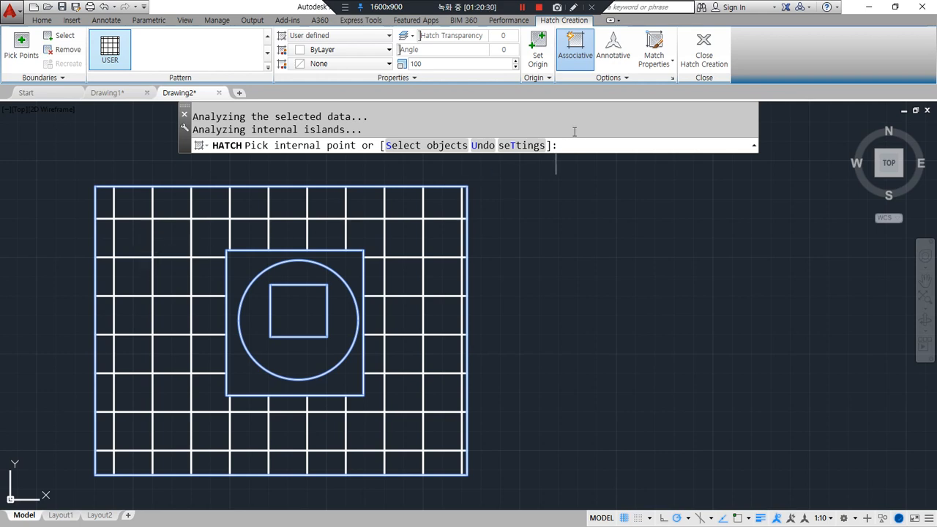
- Set the new hatch to Normal Island Detection and inspect the nested shapes
left_click(609, 78)
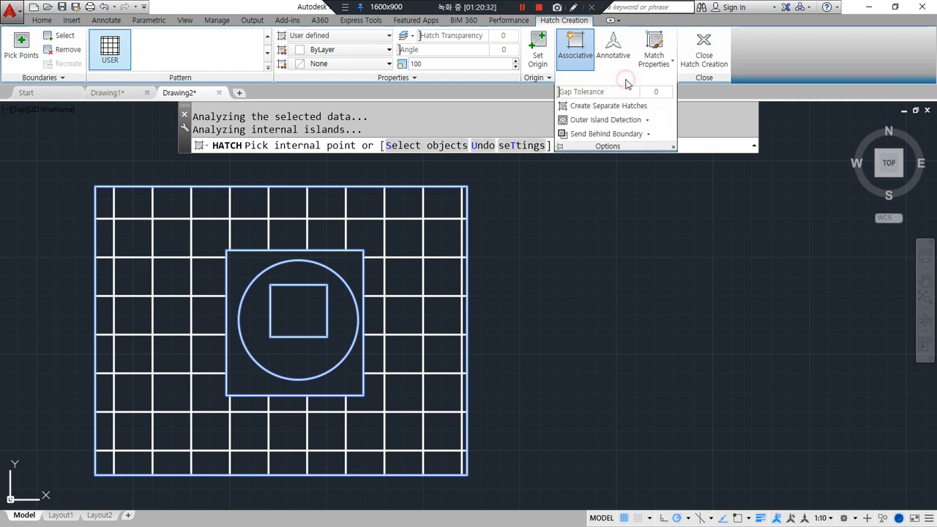
left_click(648, 120)
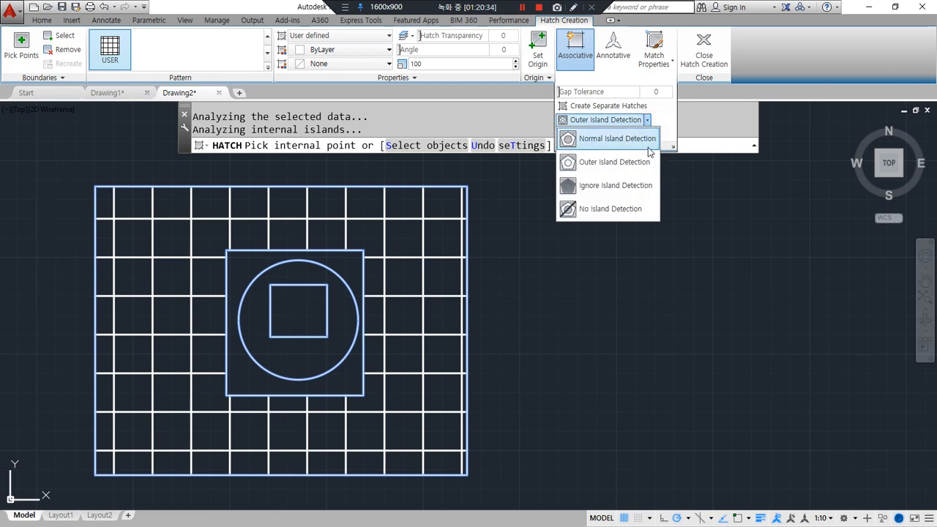
left_click(637, 137)
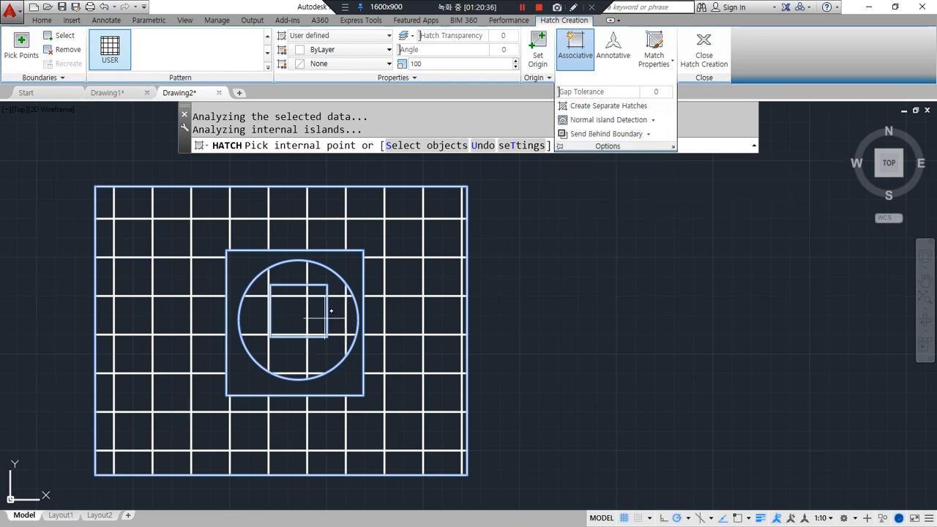
scroll(328, 315, "up", 2)
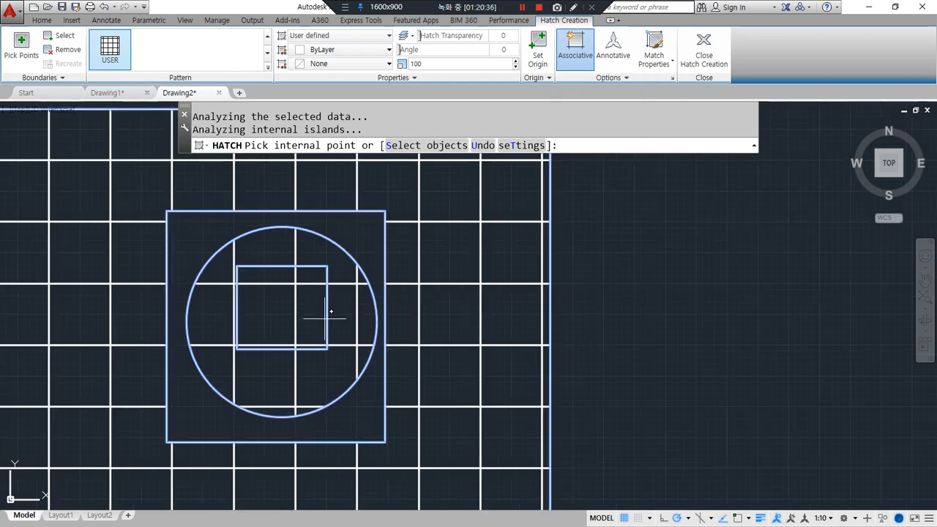
- Change the hatch pattern to SOLID and examine which nested areas are filled
left_click(268, 68)
scroll(202, 140, "up", 13)
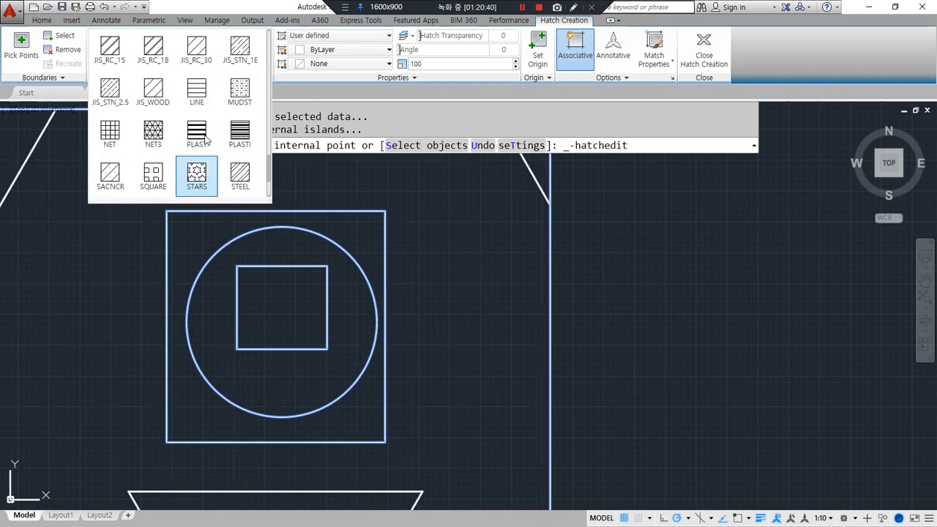
scroll(125, 100, "up", 7)
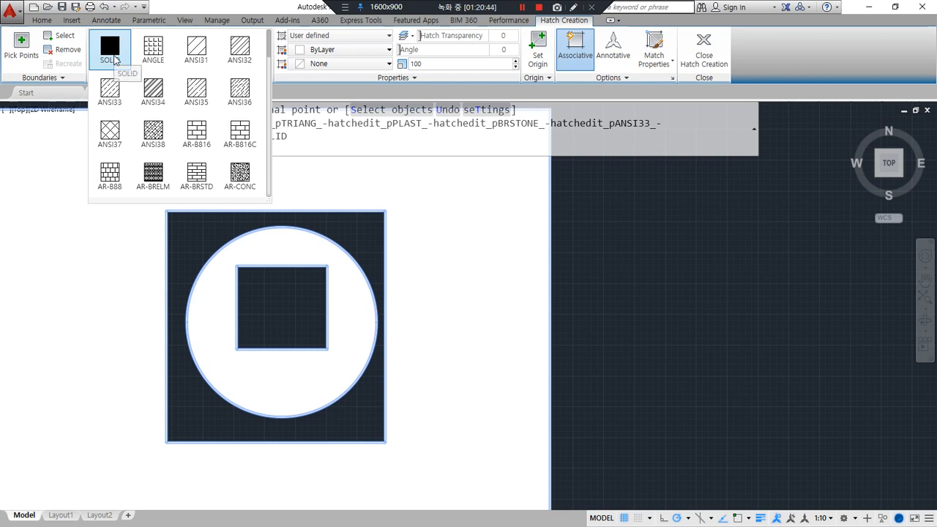
left_click(112, 53)
scroll(370, 306, "down", 4)
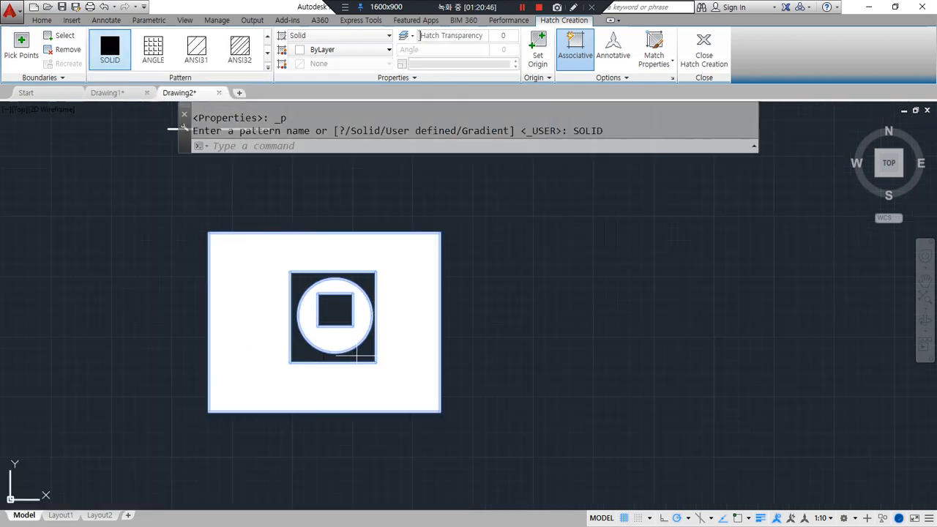
scroll(357, 356, "up", 2)
mouse_move(428, 192)
left_mouse_down()
mouse_move(438, 218)
mouse_move(467, 218)
left_mouse_up()
left_click_drag(375, 222, 402, 216)
left_click_drag(366, 277, 371, 299)
mouse_move(303, 278)
left_mouse_down()
mouse_move(322, 291)
mouse_move(338, 276)
left_mouse_up()
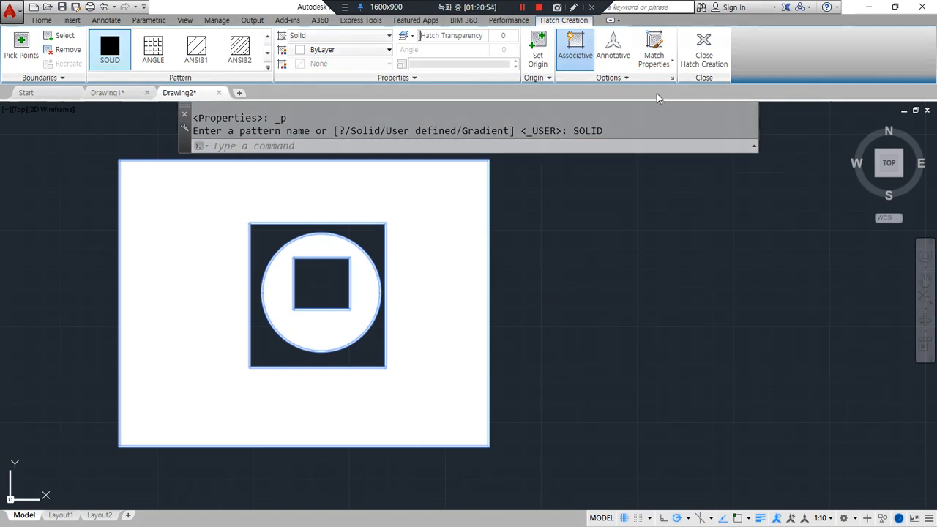
- Set the solid hatch to Ignore Island Detection
left_click(635, 78)
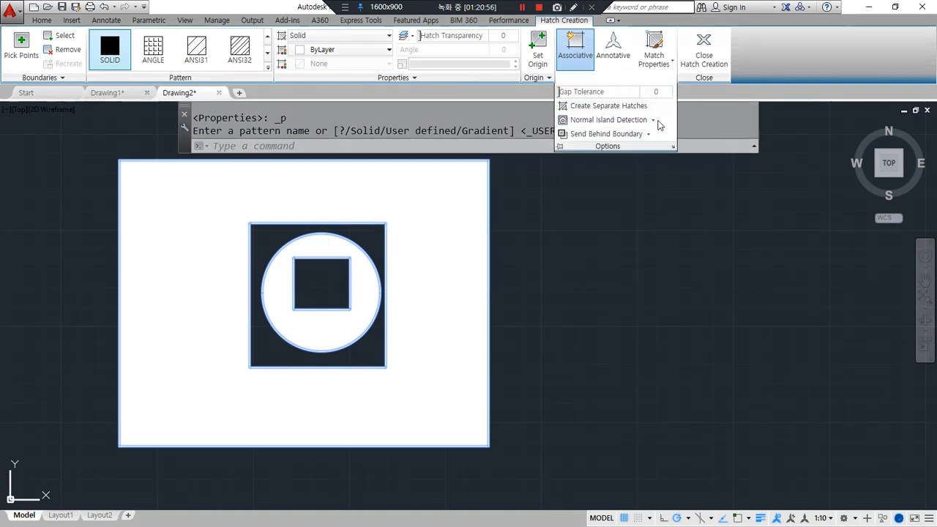
left_click(652, 120)
left_click(648, 188)
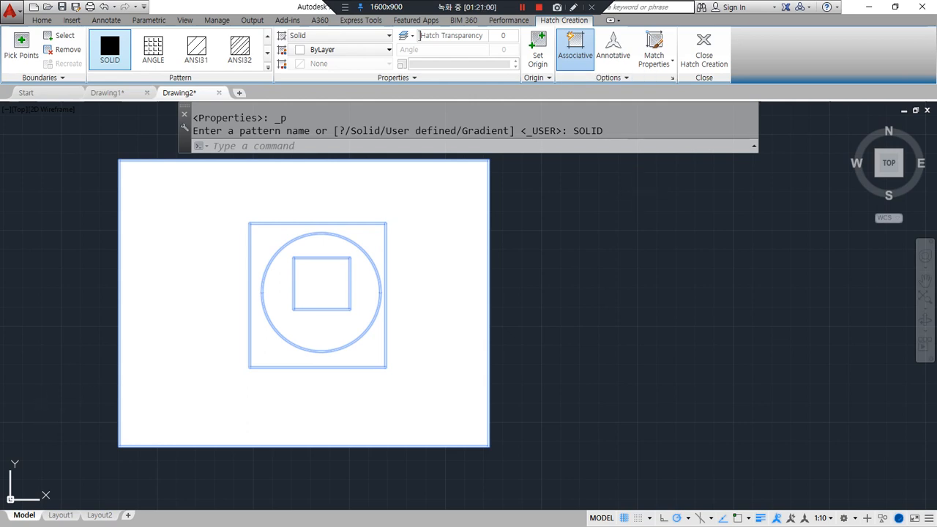
- Set the solid hatch to Outer Island Detection and finish the hatch
left_click(626, 78)
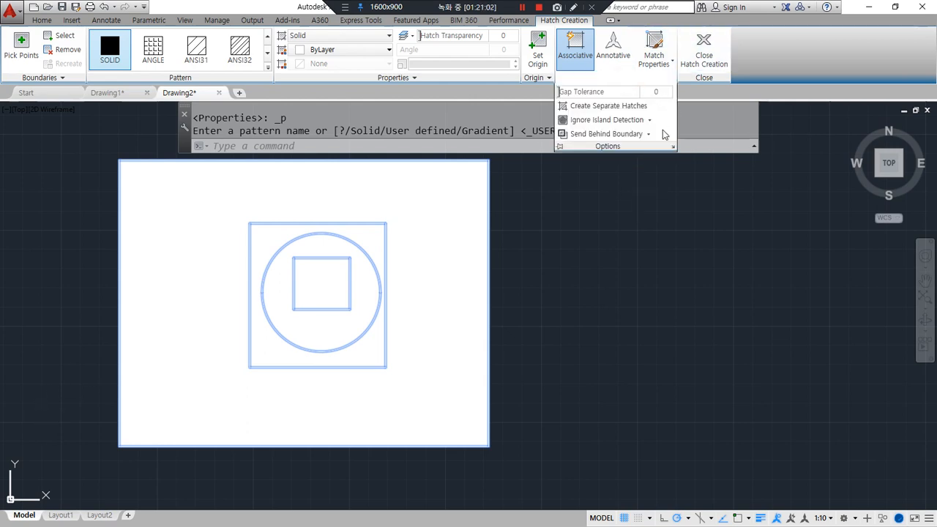
left_click(649, 120)
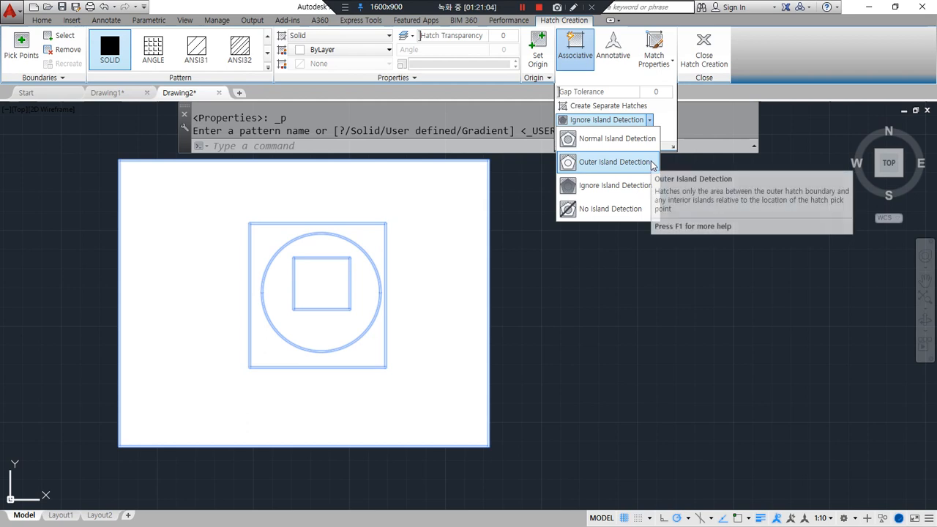
left_click(652, 164)
mouse_move(372, 402)
left_mouse_down()
mouse_move(200, 342)
mouse_move(444, 303)
mouse_move(303, 398)
left_mouse_up()
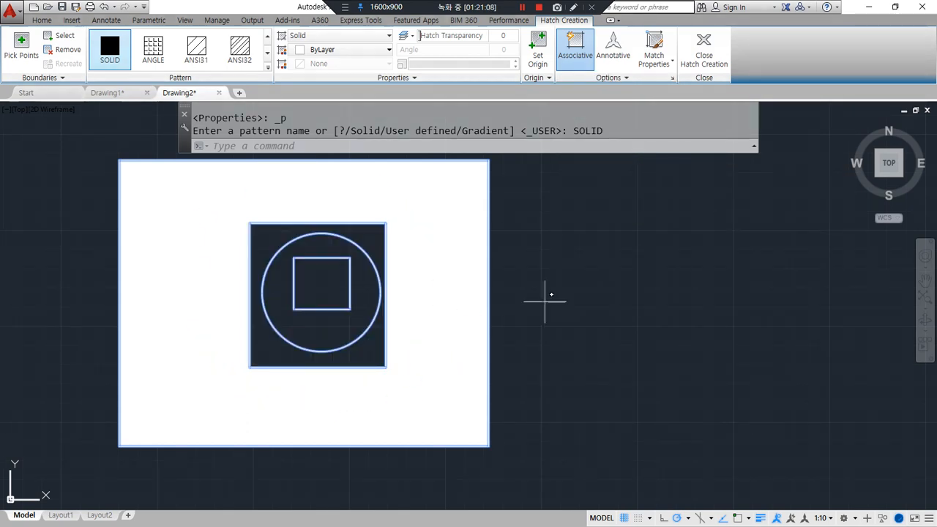
left_click(692, 50)
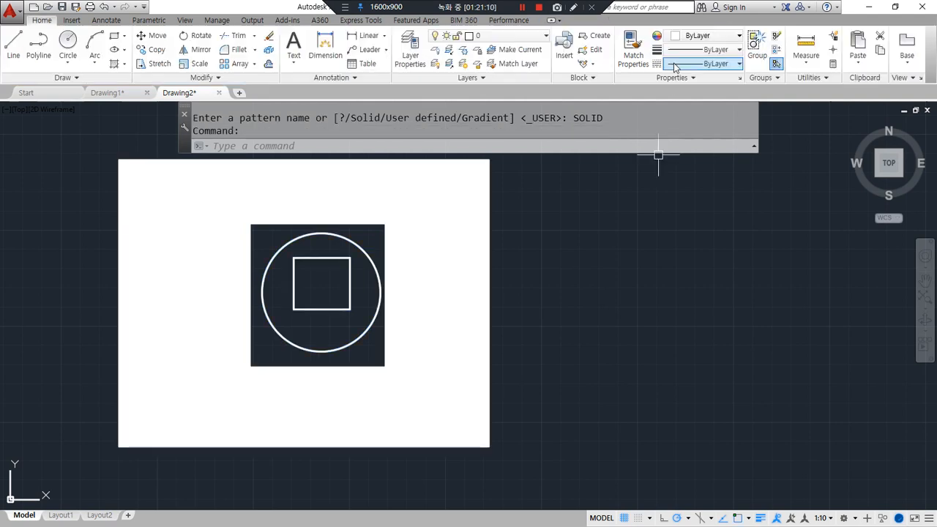
- Switch to the floor plan in Drawing1 and start a hatch in the upper middle room and the large central living area
key("ctrl+Tab")
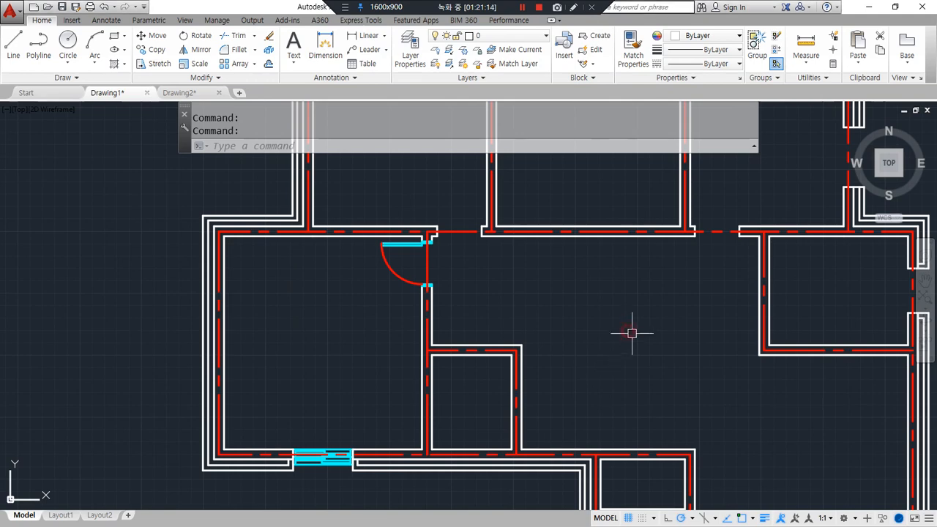
scroll(628, 337, "down", 3)
middle_click_drag(628, 345, 502, 335)
type("h")
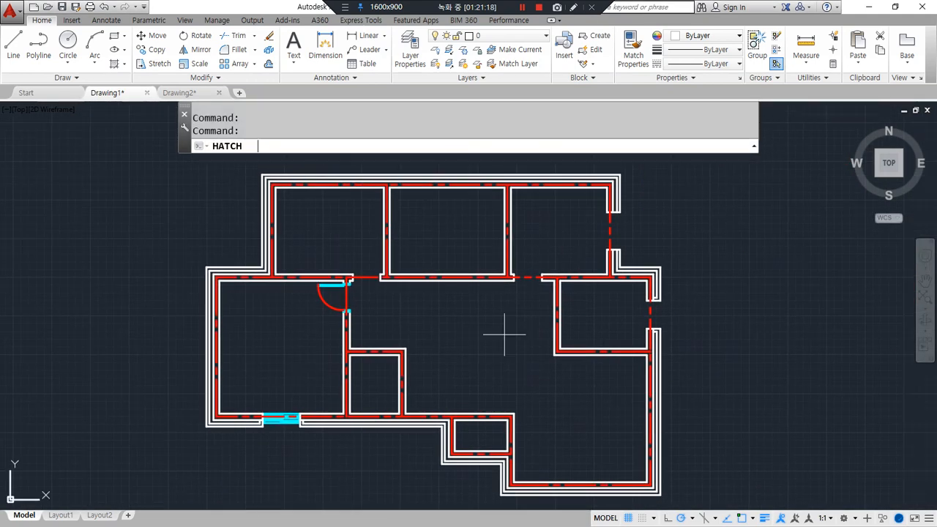
key("Return")
left_click(447, 231)
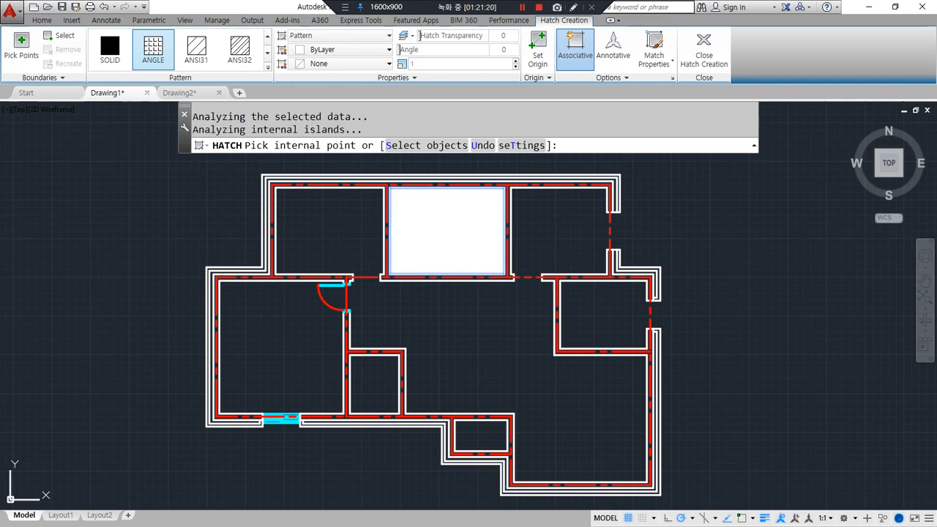
left_click(492, 338)
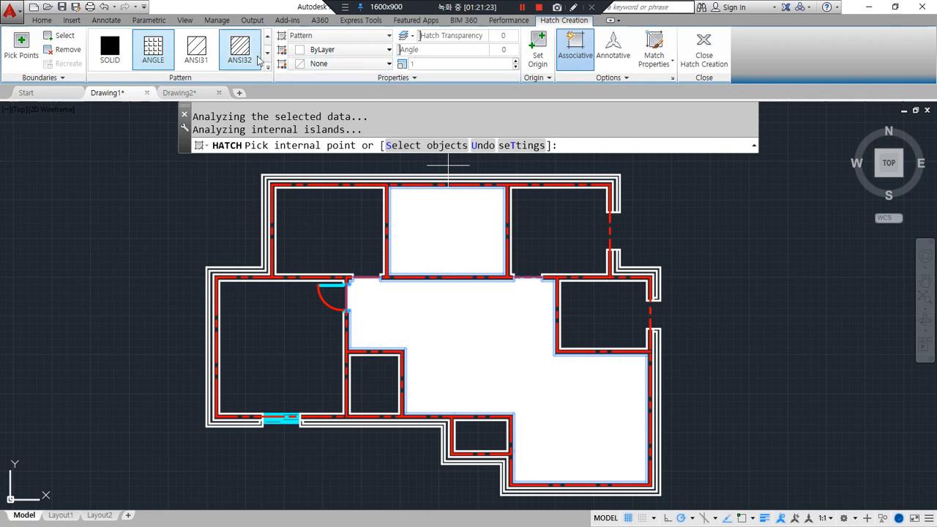
- Change the floor hatch to the User defined type with a spacing of 500
left_click(326, 35)
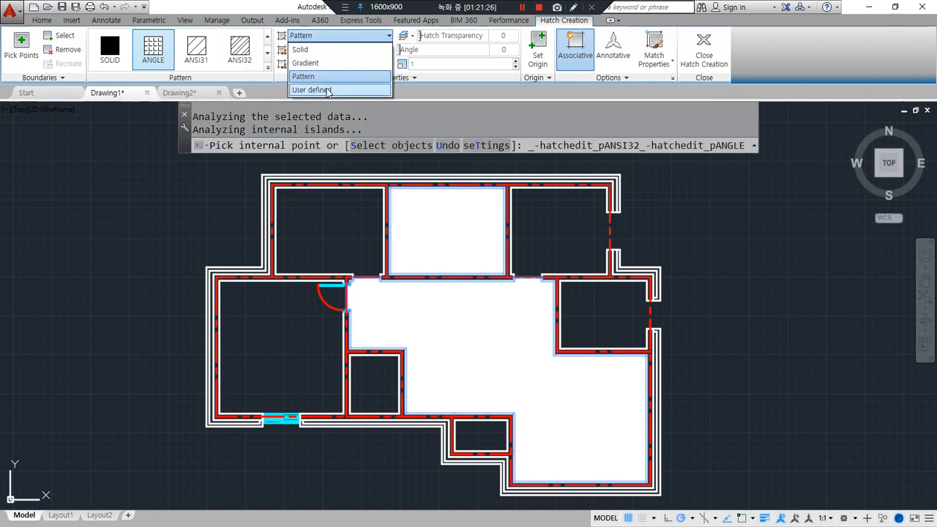
left_click(323, 89)
left_click(485, 64)
type("500")
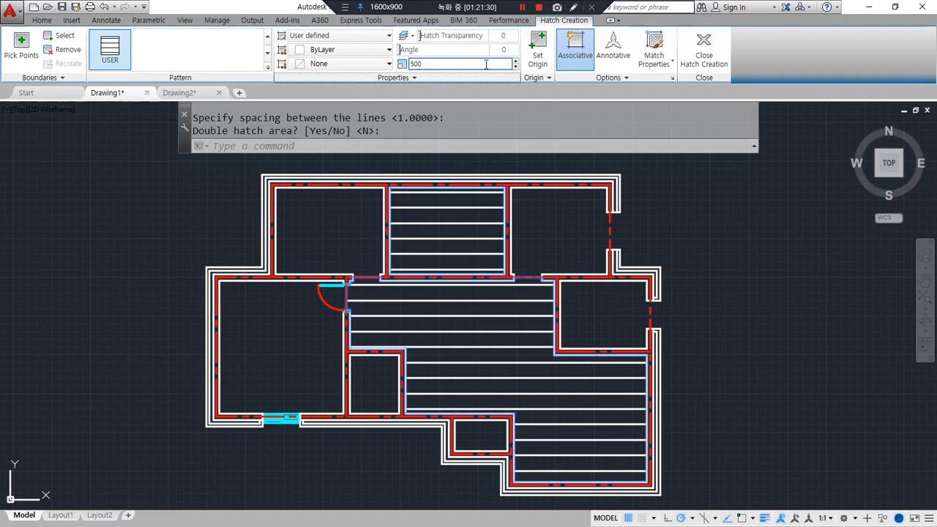
- Make the floor hatch double, set its spacing to 600 and finish the hatch
left_click(425, 78)
left_click(305, 122)
left_click(431, 64)
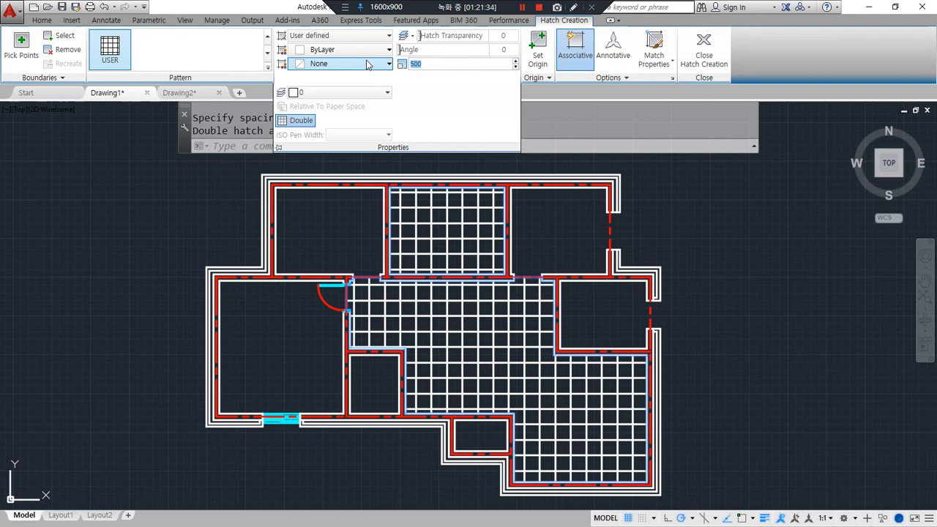
type("600")
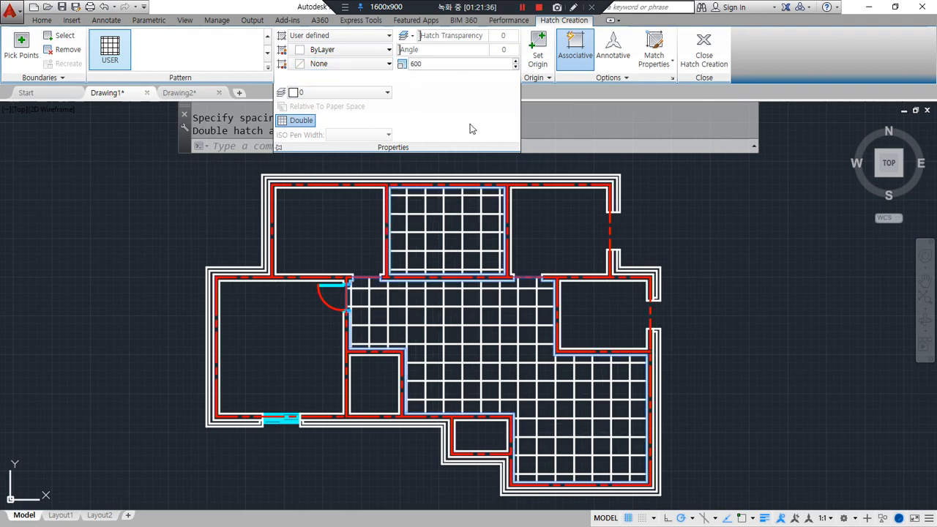
left_click(703, 50)
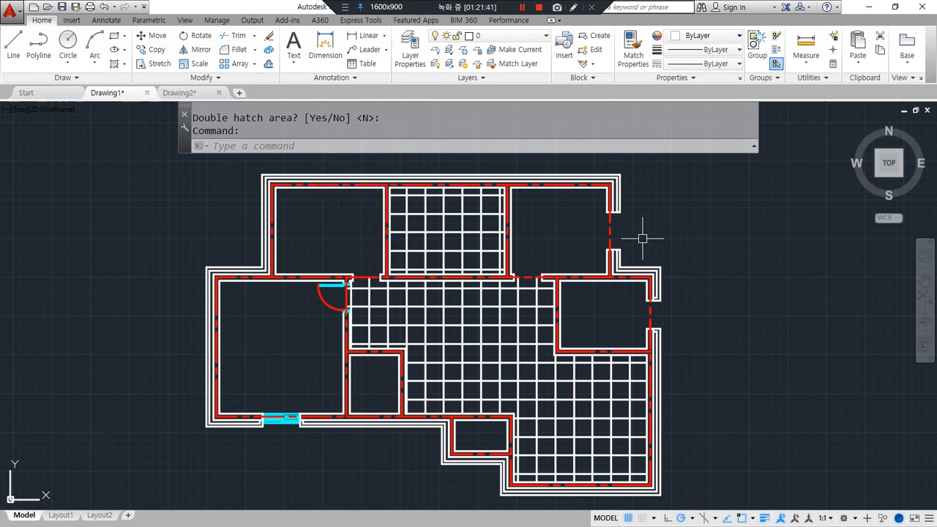
- Start a hatch in the room on the plan's middle right side and the small room at the living area's lower left
type("h")
key("Return")
left_click(617, 292)
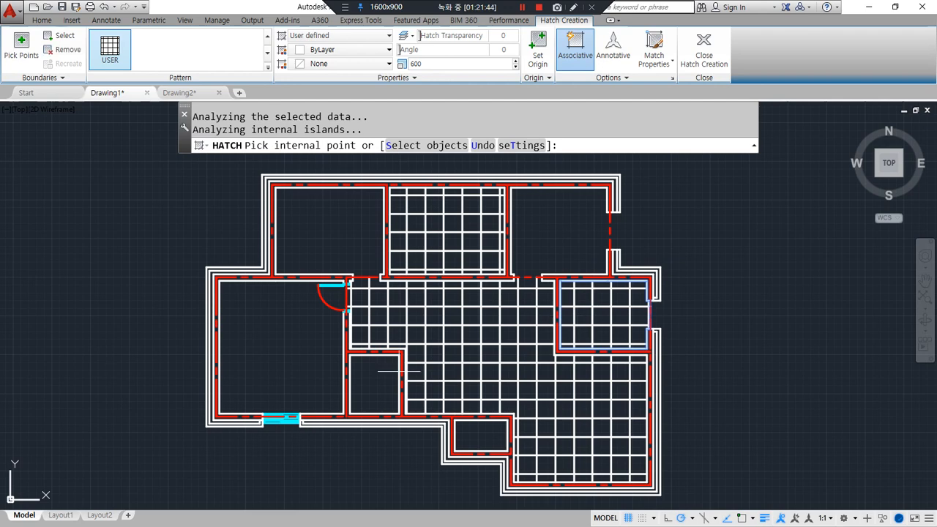
left_click(374, 377)
- Set the hatch spacing for the two small rooms to 150 and finish the hatch
left_click(465, 68)
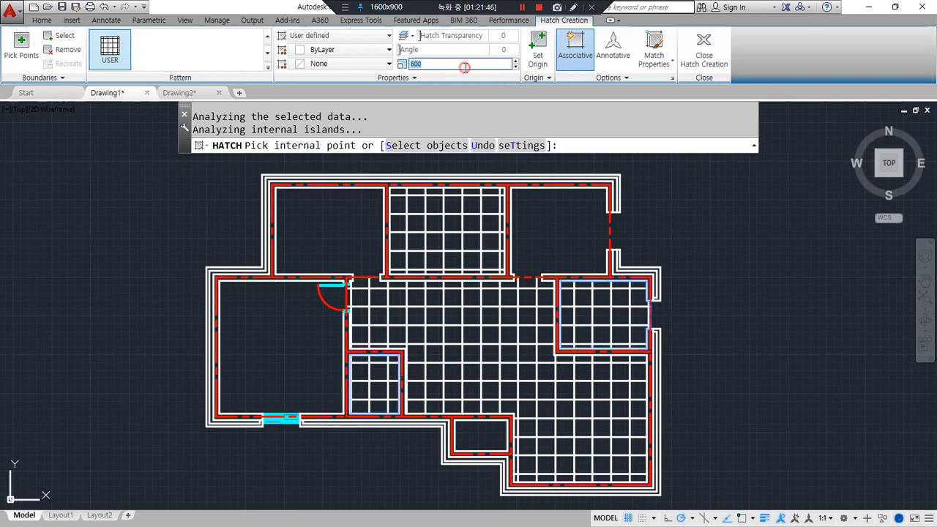
type("100")
key("BackSpace")
key("BackSpace")
type("150")
key("Home")
key("Delete")
key("Return")
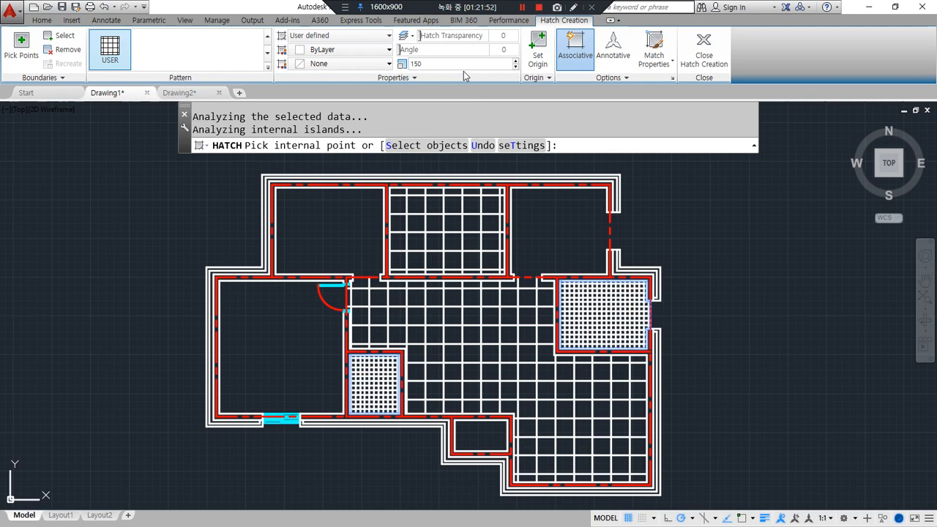
key("Return")
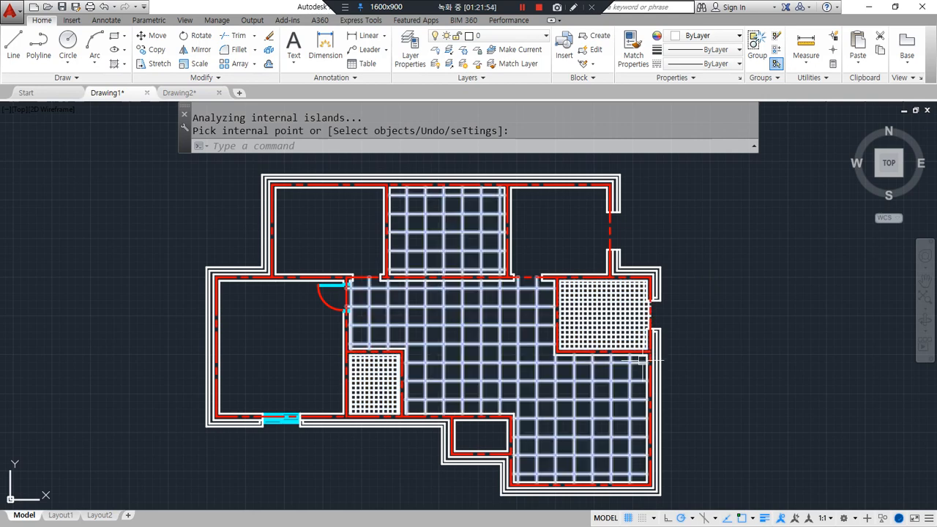
- Start another hatch in the upper left, upper right and large lower left rooms
type("h")
key("Return")
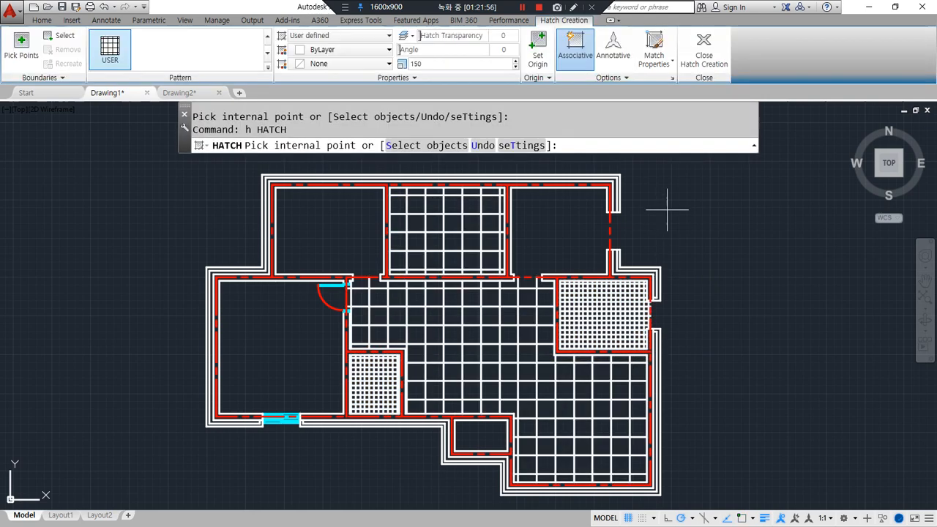
left_click(338, 240)
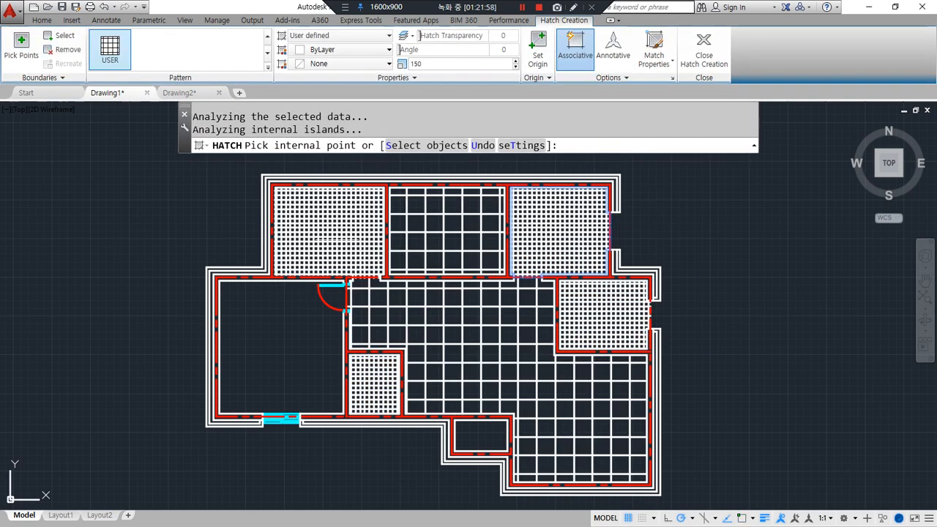
left_click(286, 341)
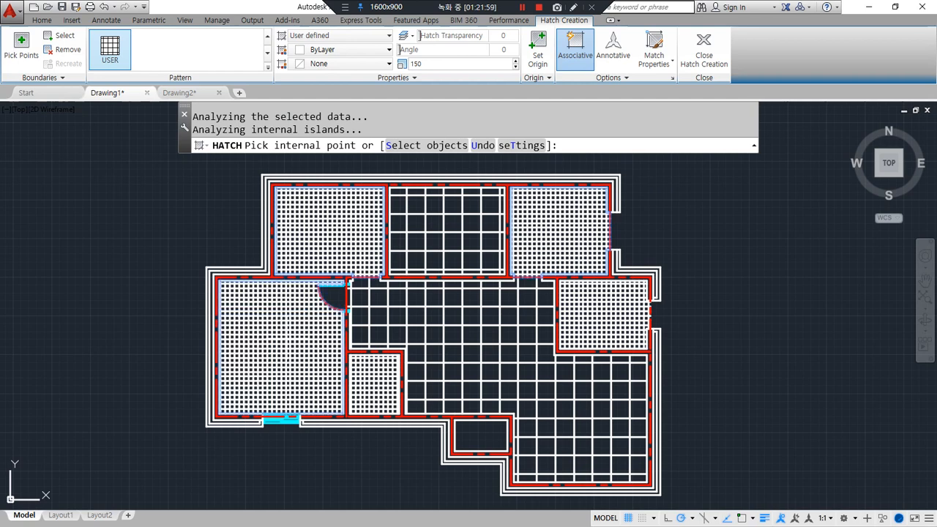
- Change the pattern of the three-room hatch to DOLMIT
left_click(268, 67)
scroll(219, 139, "down", 8)
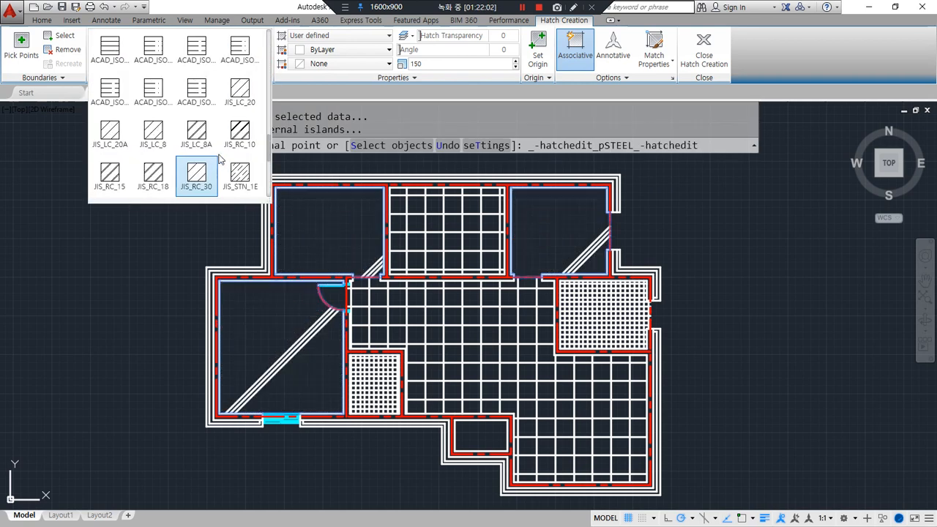
scroll(209, 136, "up", 6)
scroll(212, 143, "down", 1)
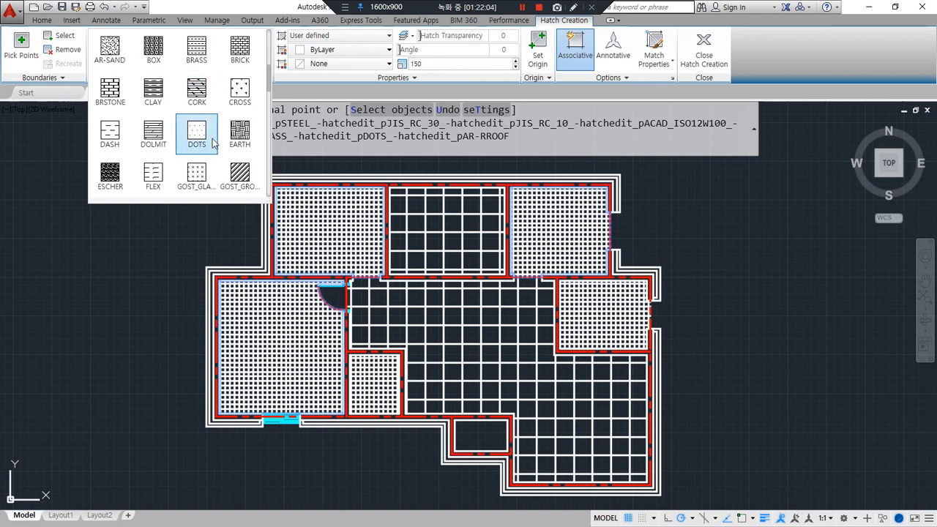
left_click(155, 134)
- Try a scale of 10 for the DOLMIT hatch, set it to 50 and finish the hatch
left_click(451, 73)
type("10")
key("Return")
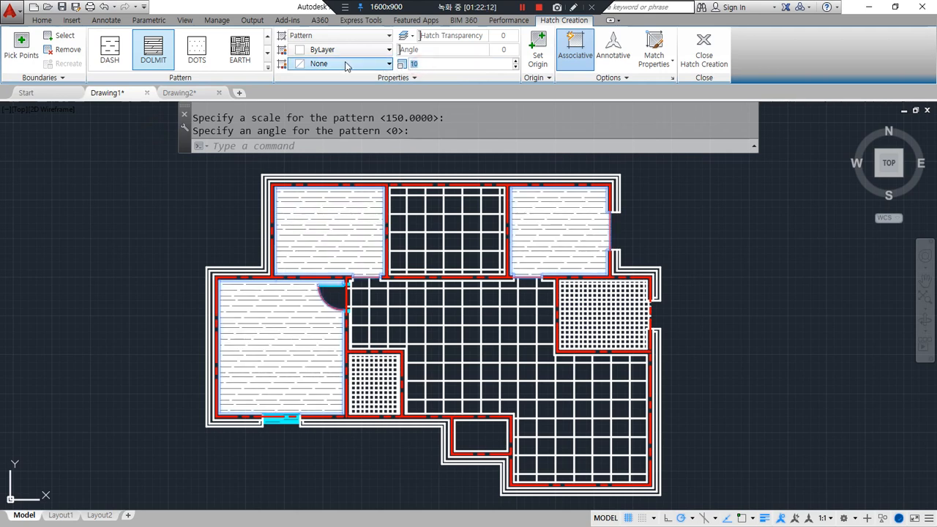
type("50")
key("Return")
key("Return")
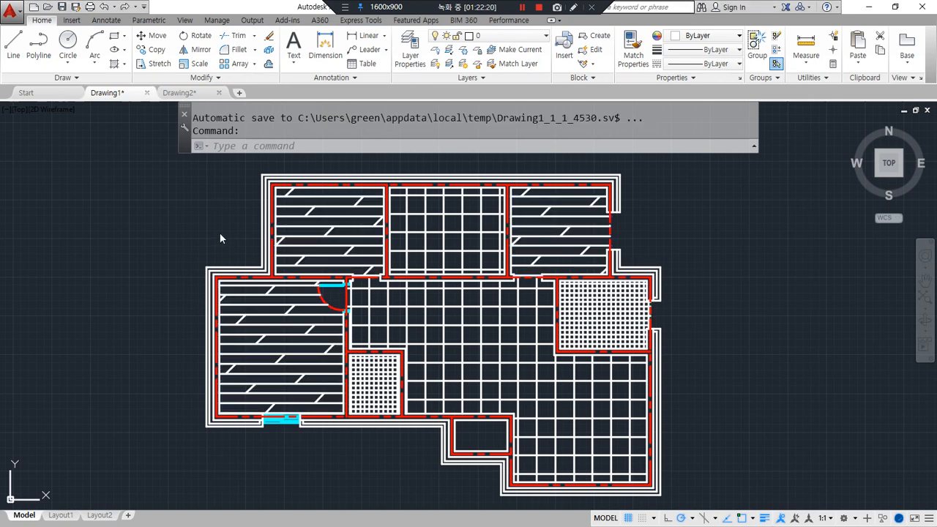
- Erase the DOLMIT hatch, the living area tile hatch and the fine tile hatch from the floor plan
left_click(279, 345)
type("e")
key("Return")
left_click(474, 329)
left_click(460, 318)
type("e")
key("Return")
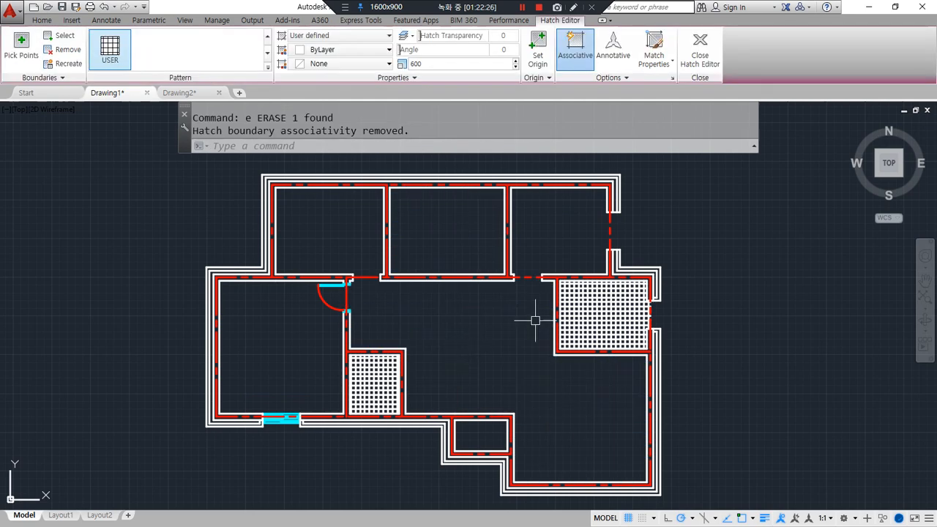
left_click(571, 315)
type("e")
key("Return")
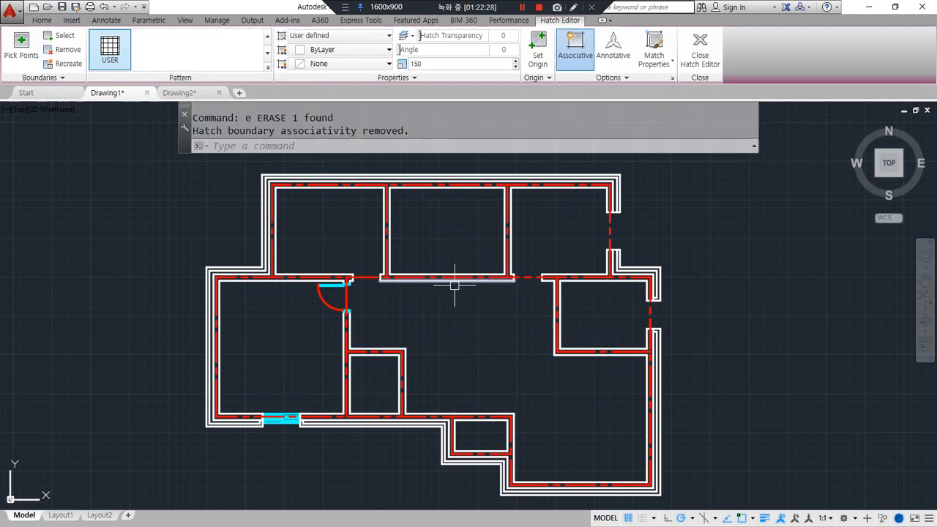
middle_click_drag(452, 278, 369, 278)
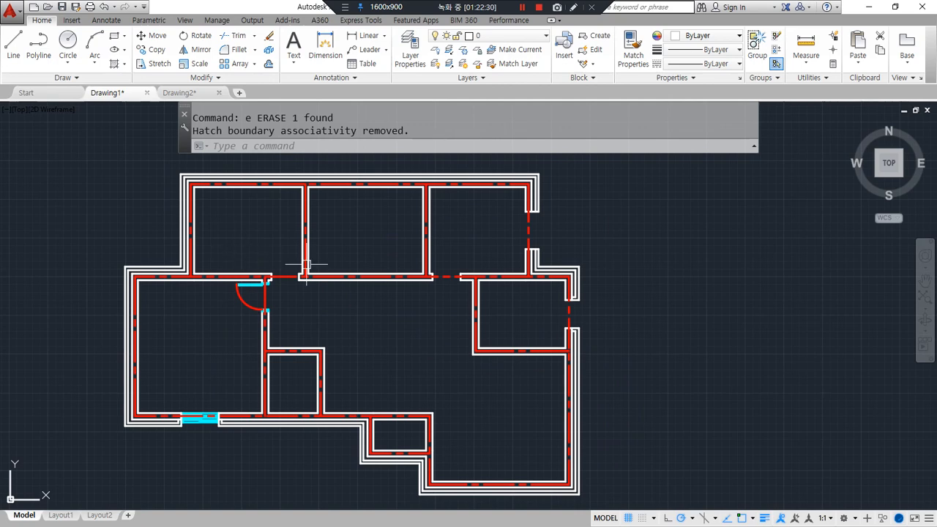
right_click(670, 212)
left_click(689, 173)
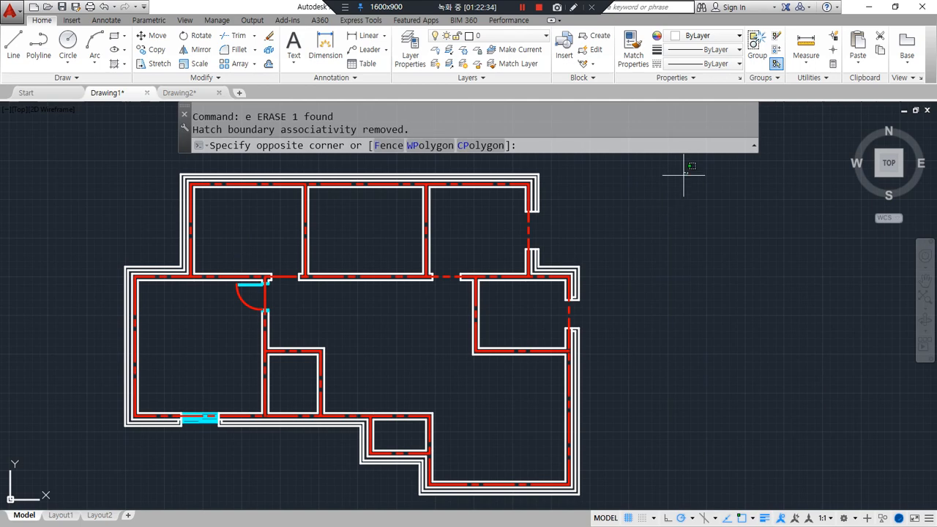
left_click(648, 254)
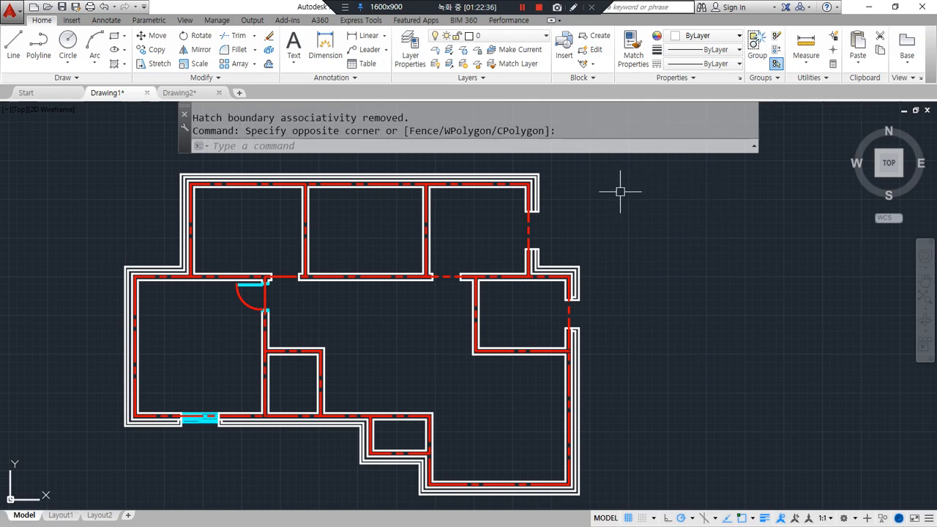
- Open the program options and expand the Support File Search Path entry in the file locations
right_click(651, 176)
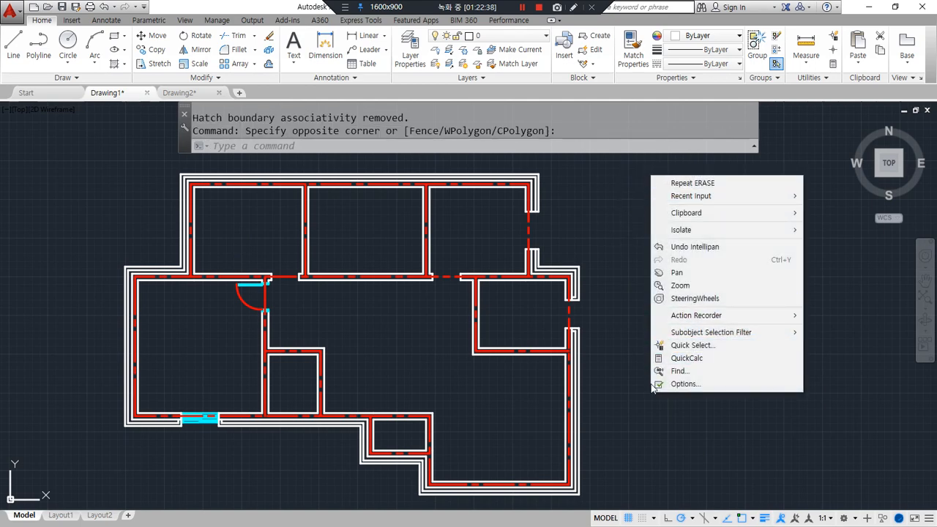
left_click(684, 384)
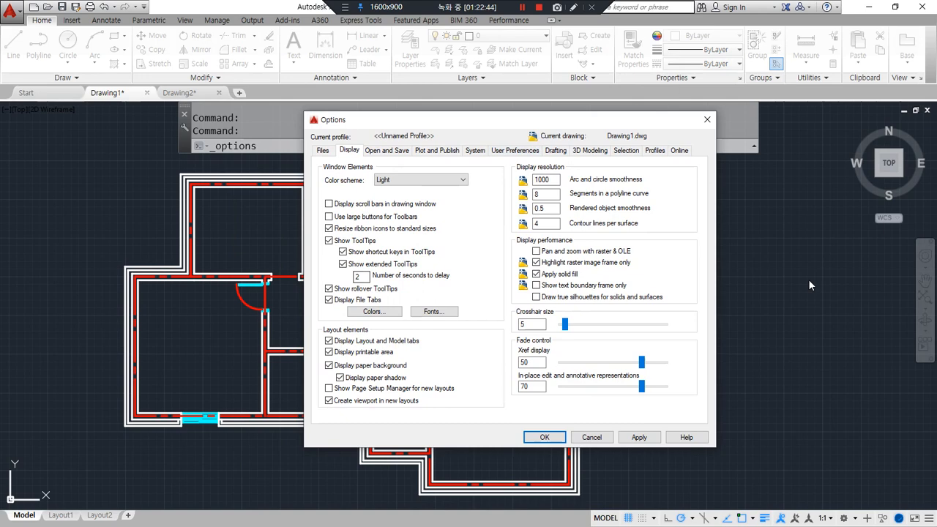
left_click(320, 150)
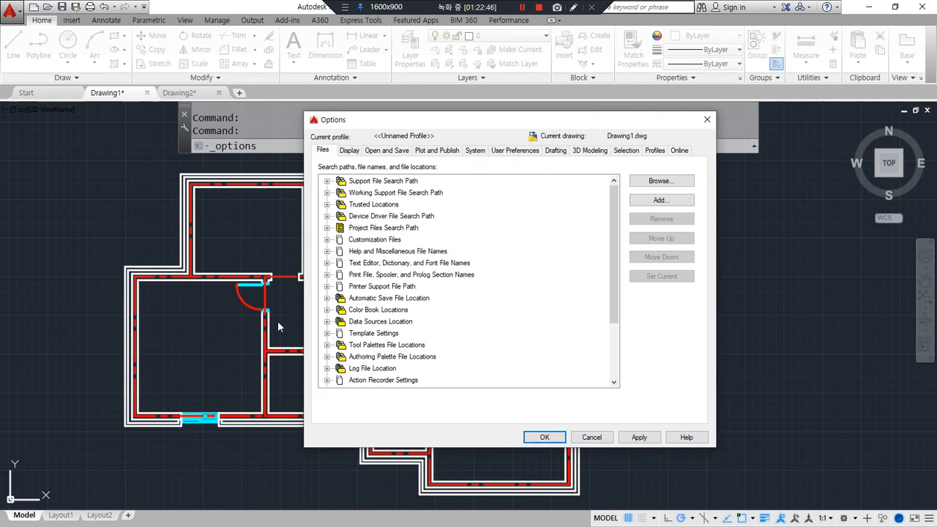
left_click(334, 182)
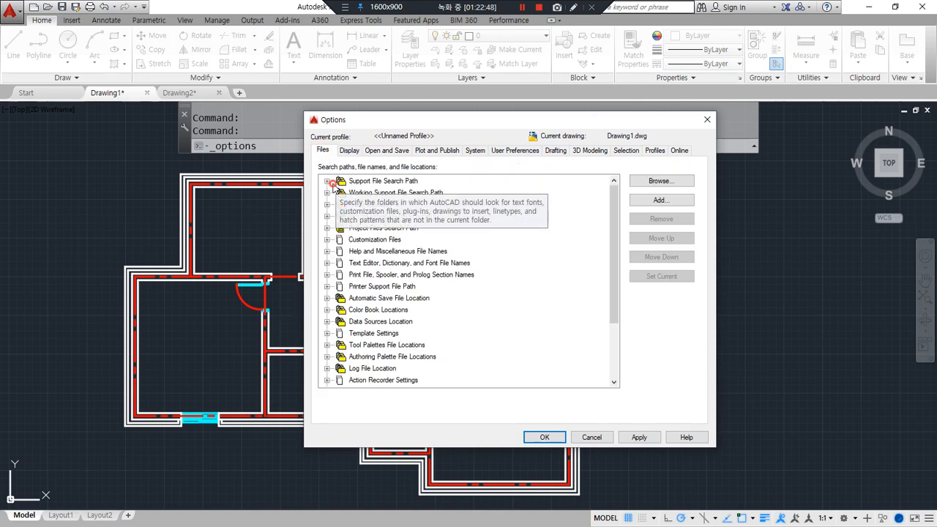
- Copy the first support file search path, which ends in autocad 2016\r20.1\enu\support, and leave the entry unchanged
left_click(385, 193)
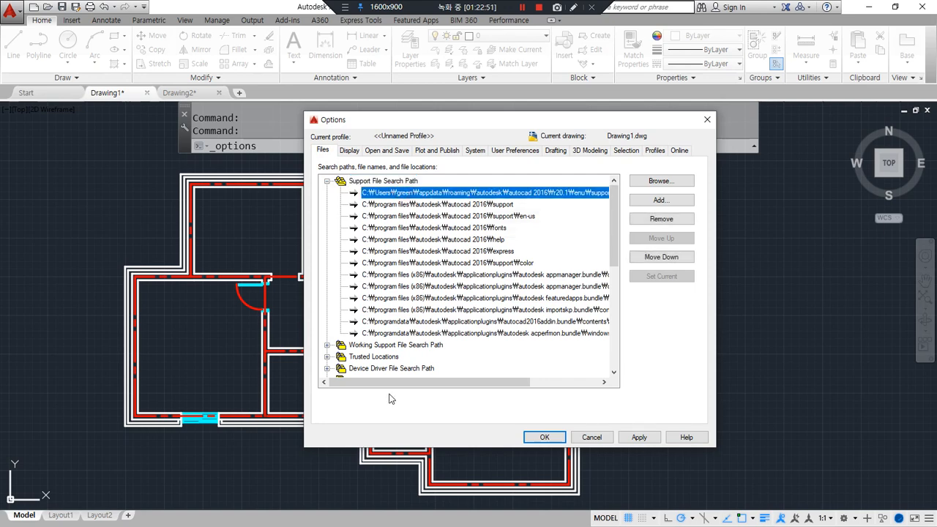
key("F2")
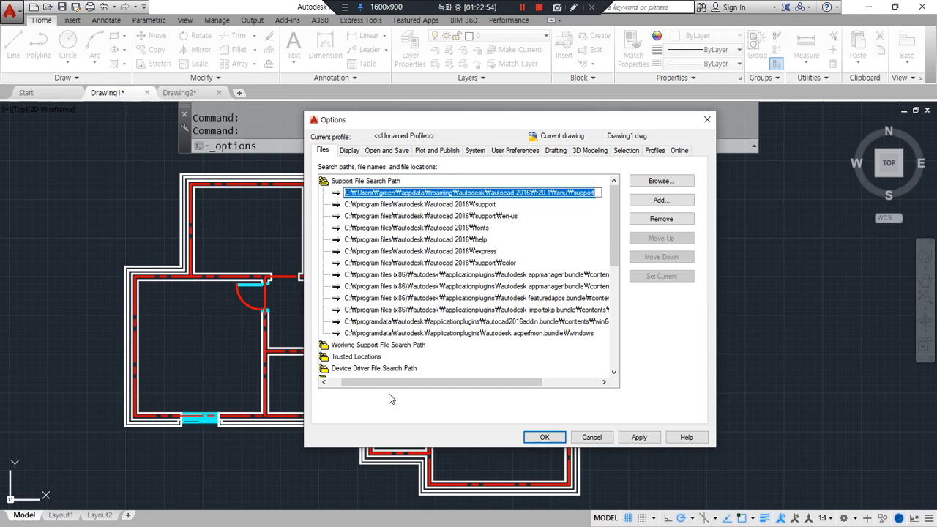
right_click(425, 198)
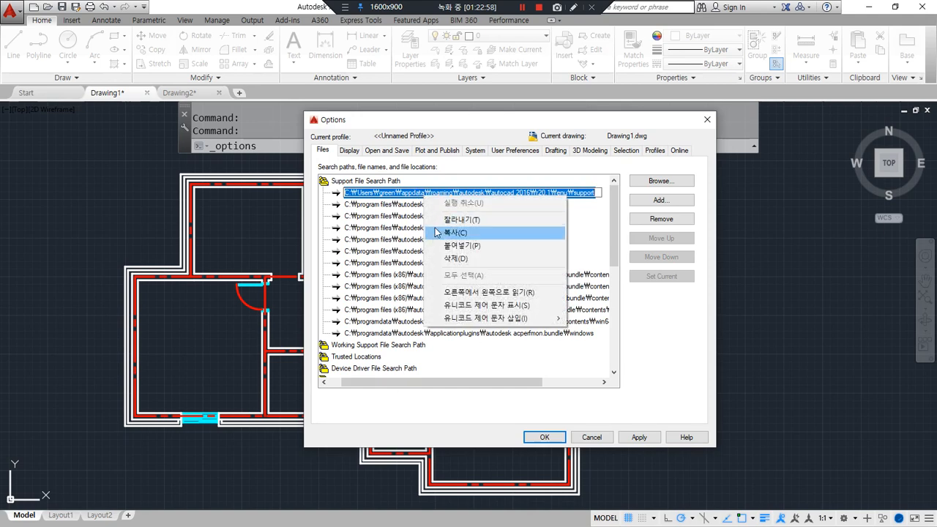
left_click(436, 231)
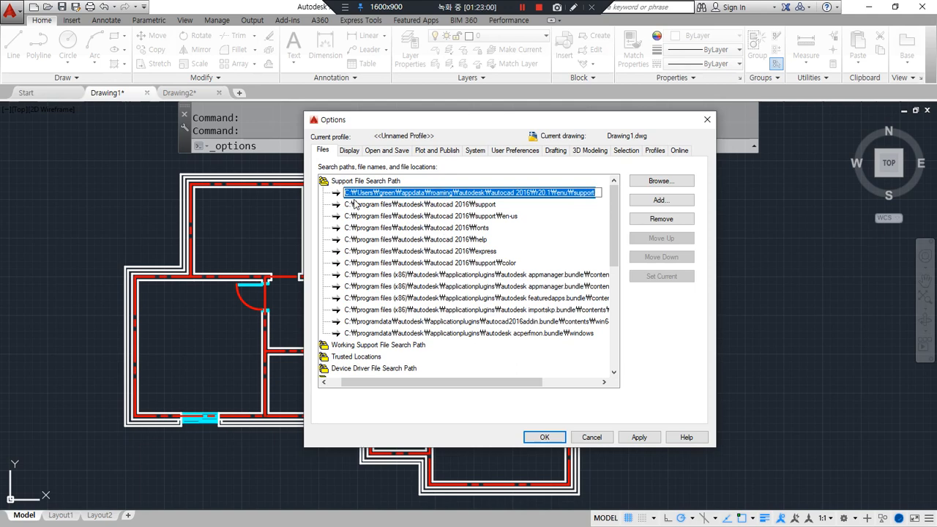
left_click_drag(345, 198, 597, 199)
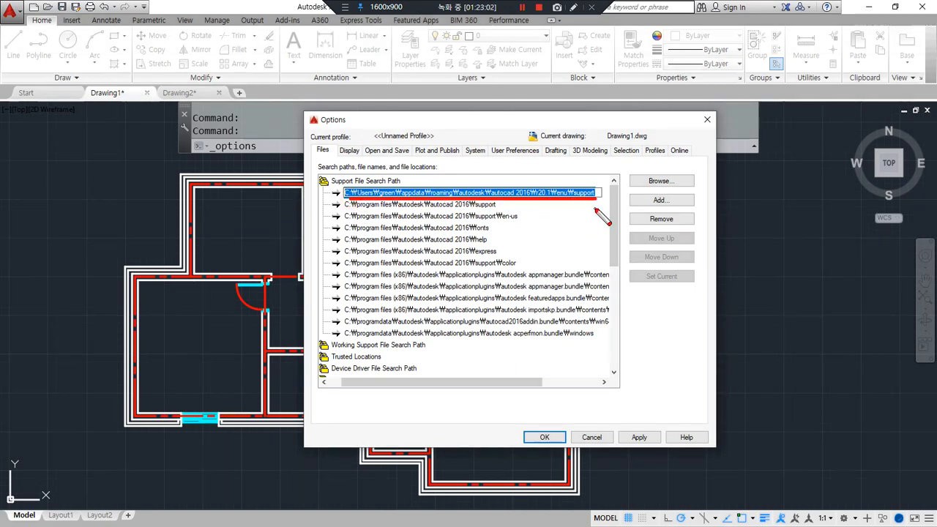
key("Escape")
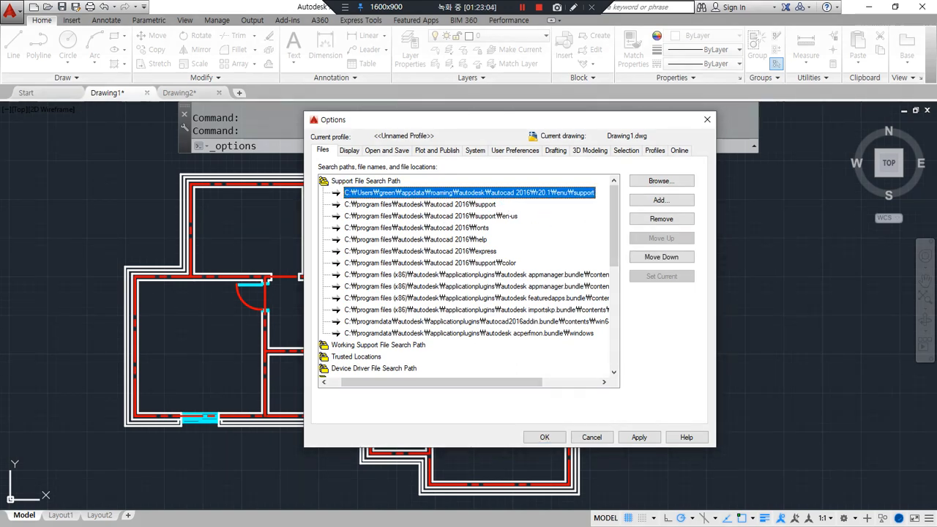
- Switch to the Notepad lecture notes and paste the copied support path on a new line after the hatch notes
key("alt+Tab")
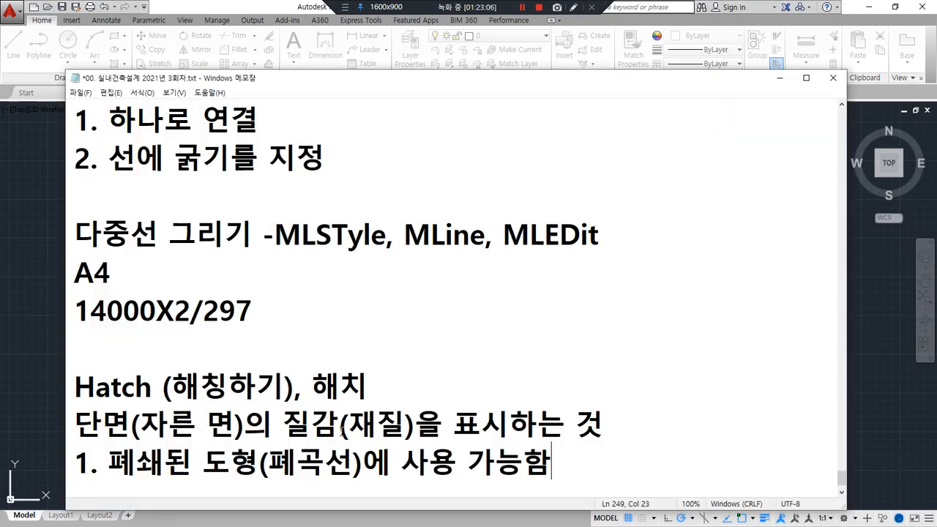
scroll(509, 412, "down", 1)
key("Return")
key("ctrl+v")
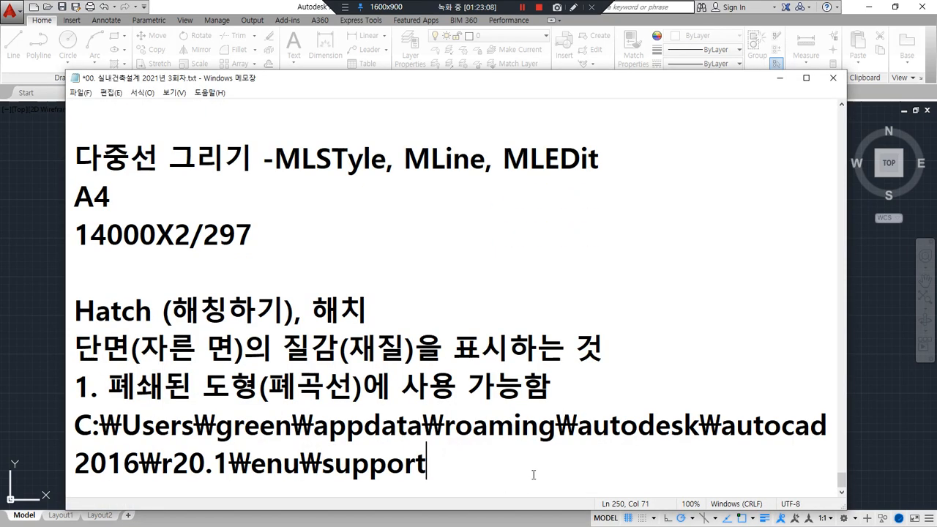
left_click_drag(466, 466, 74, 425)
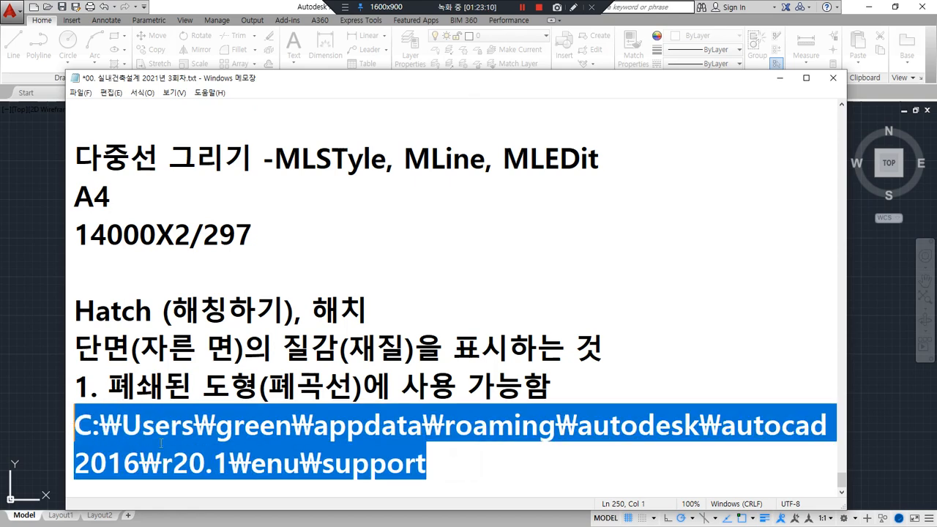
left_click(566, 468)
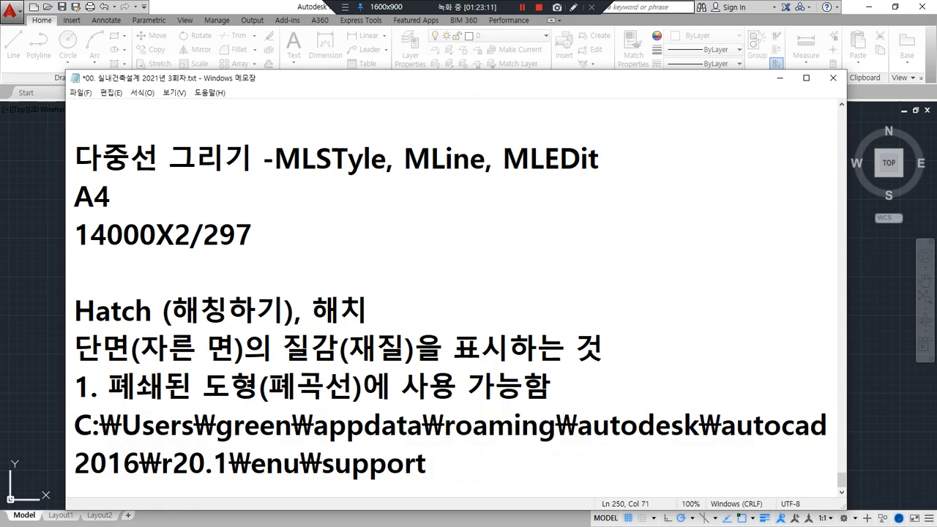
- Open a File Explorer window and go to the AutoCAD 2016 Support folder using the copied path
key("alt+Tab")
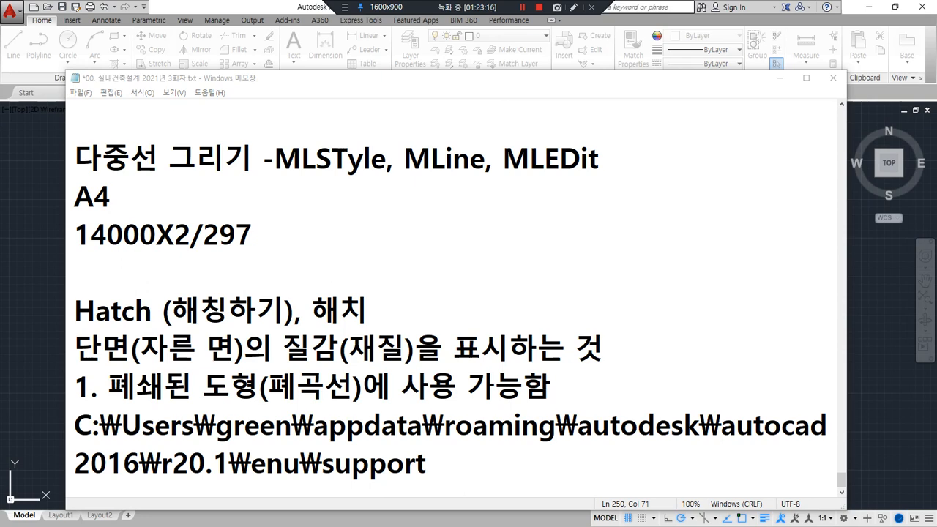
key("super+e")
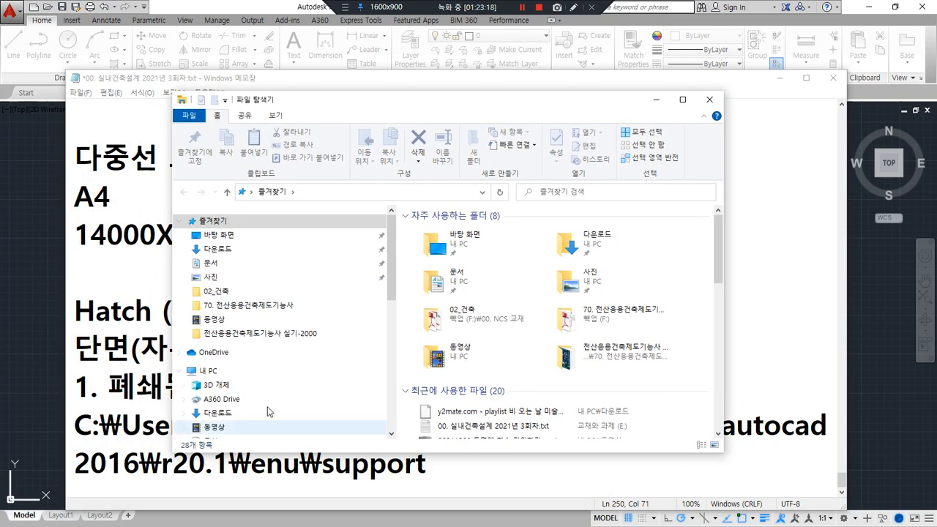
left_click_drag(236, 208, 376, 208)
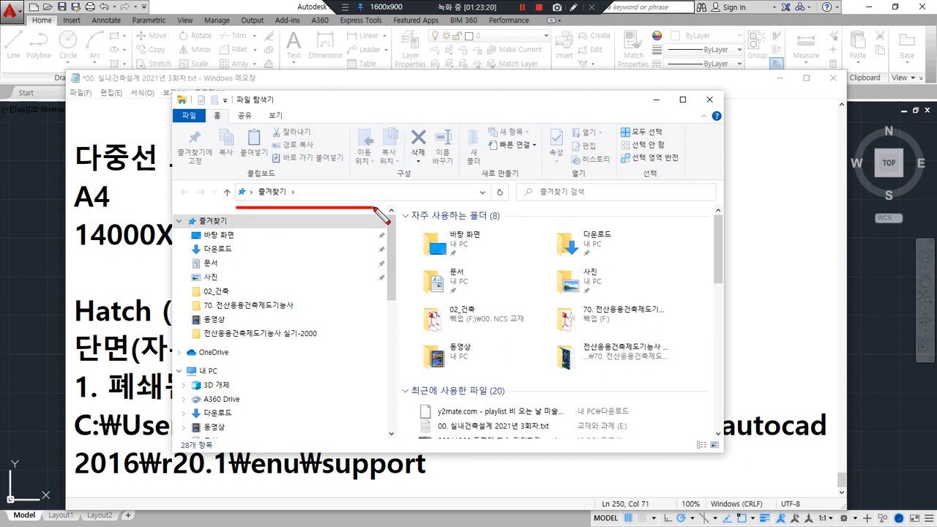
left_click(351, 191)
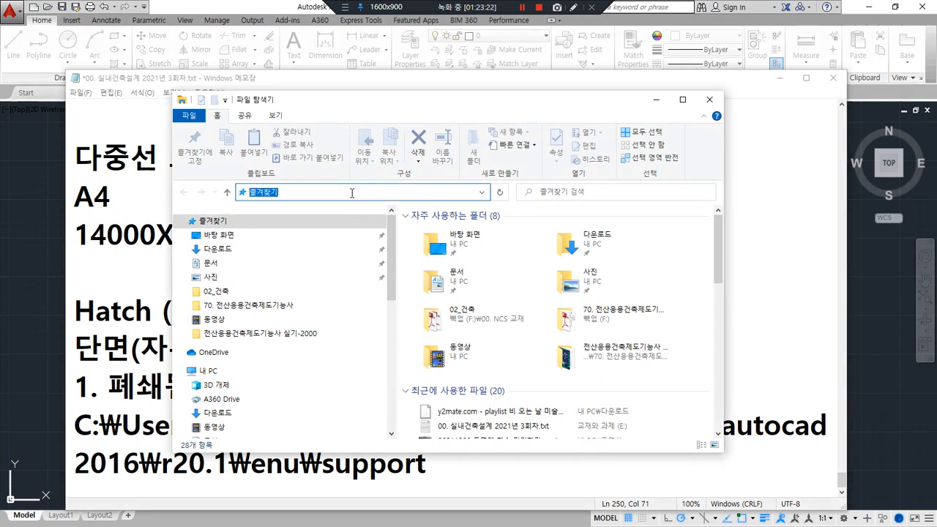
key("ctrl+v")
key("Return")
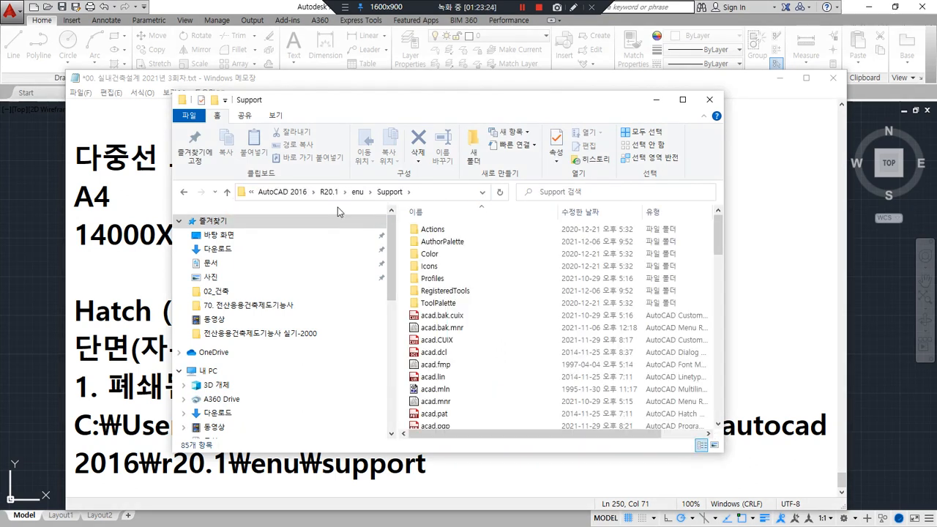
- Move the Support folder window clear of the lecture notes and bring the acad and acadiso files into view
left_click_drag(394, 277, 281, 283)
left_click_drag(348, 101, 242, 90)
scroll(328, 323, "down", 3)
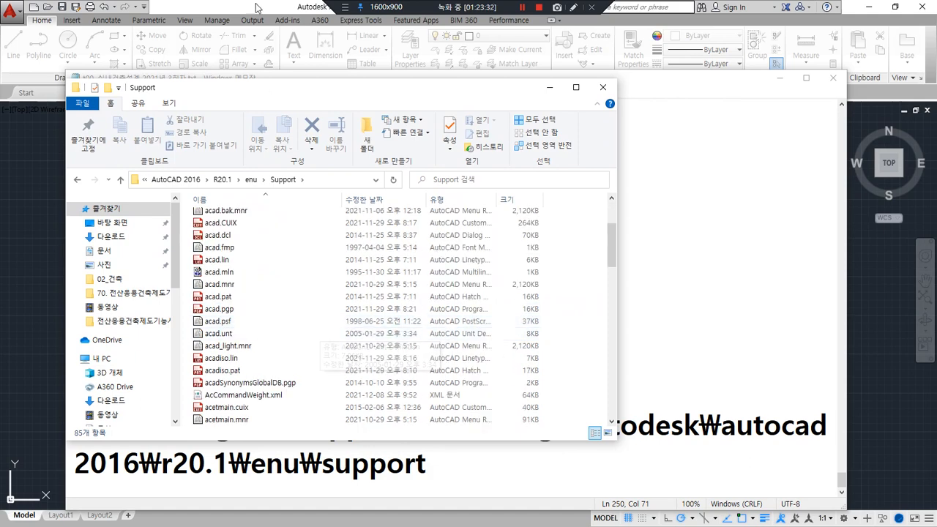
left_click_drag(271, 94, 231, 25)
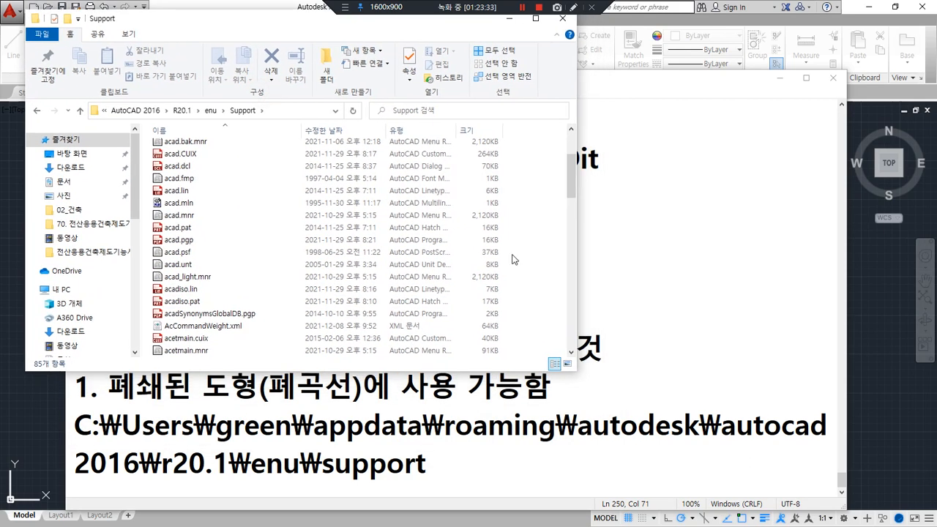
- Return to the Notepad lecture notes and add the file name acadiso.pat on a new line below the support path
left_click(486, 438)
key("Return")
type("ㅁ")
key("Hangul")
key("BackSpace")
type("acadi")
type("os")
key("BackSpace")
key("BackSpace")
type("so.pat")
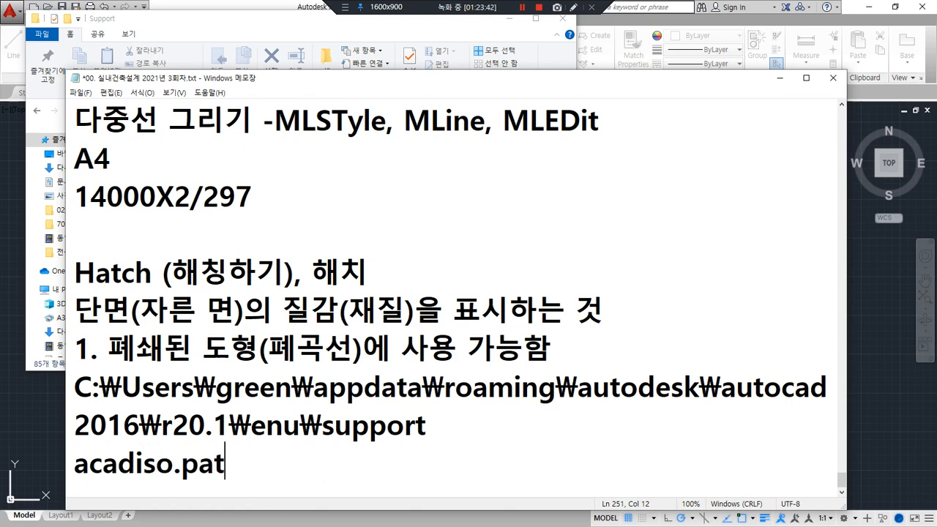
- List acadiso.lin and acad.pgp on separate lines below acadiso.pat in the notes
key("Return")
type("acas")
key("BackSpace")
type("diso.lin")
key("Return")
type("acad")
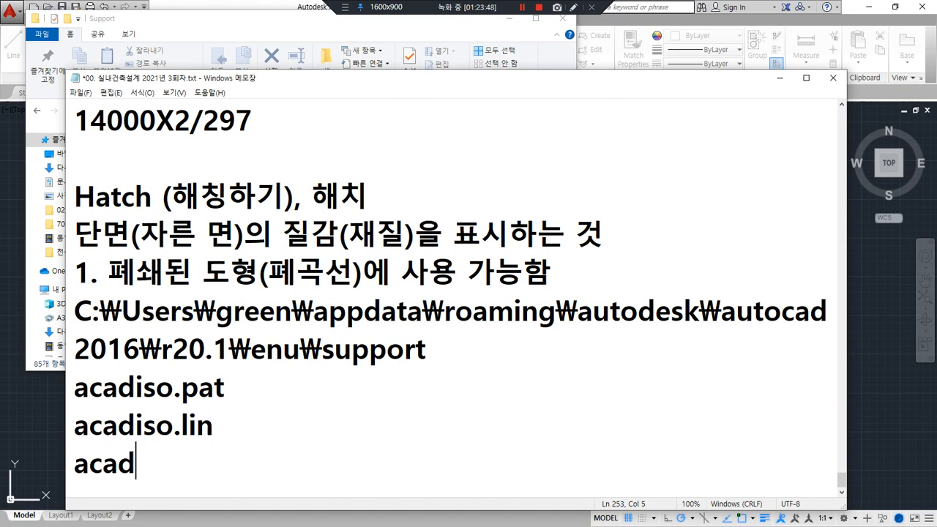
type(".pgp")
- Append the description "- 해치패턴 파일" to the acadiso.pat line
key("Up")
key("Up")
key("End")
type("- ")
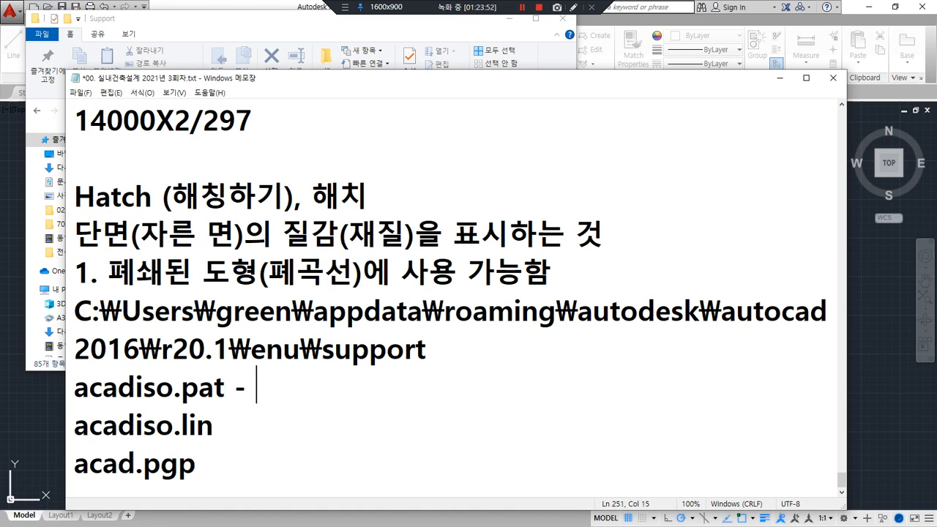
type("패")
key("BackSpace")
key("BackSpace")
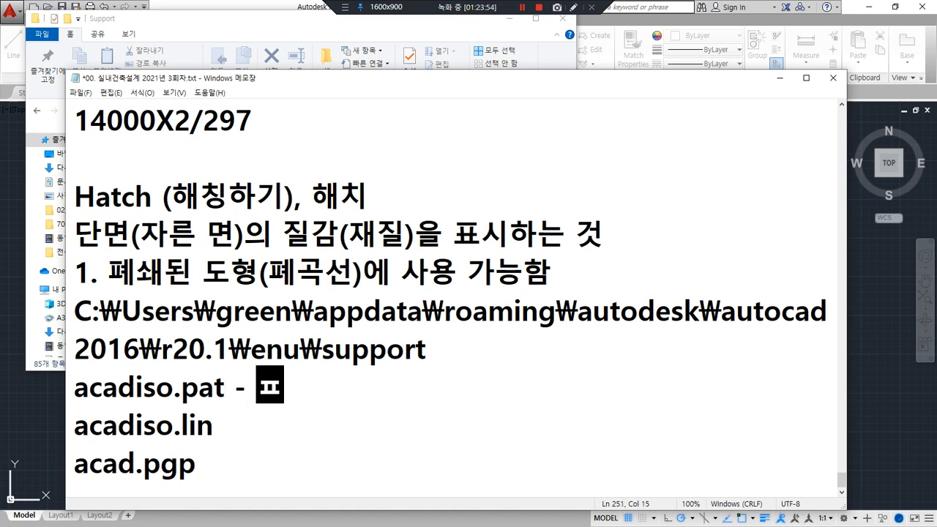
type("해치패턴 ")
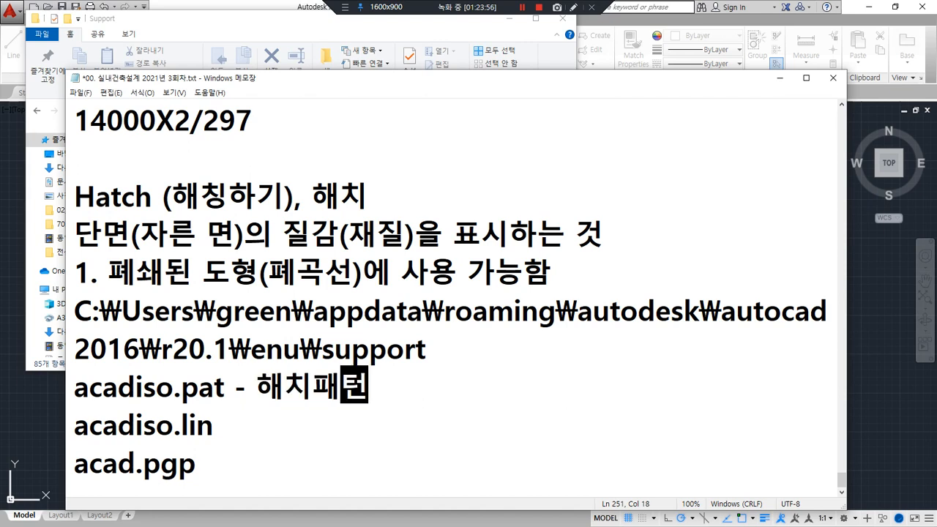
type("파일")
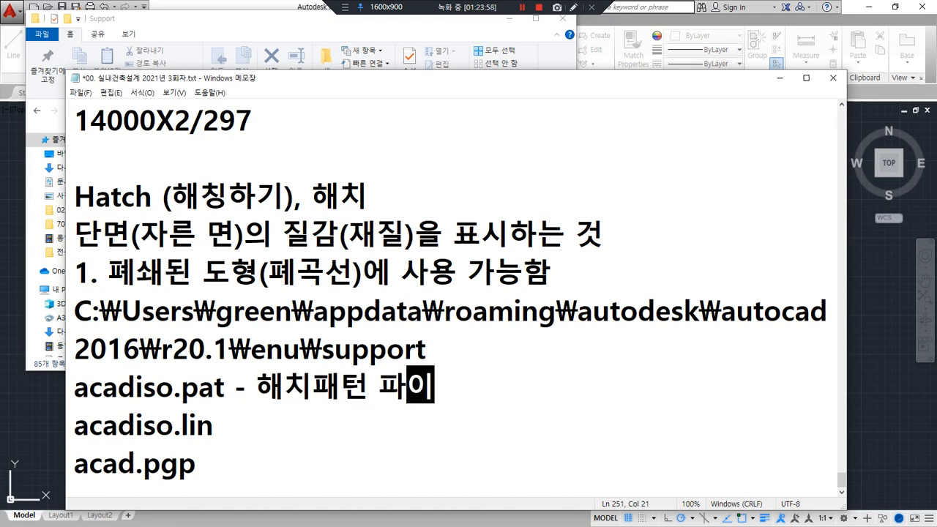
- Describe acadiso.lin as "- 선 종류 파일" and acad.pgp as "- 단축키 파일", leaving blank lines below
key("Down")
type("- 선 종류 파일")
key("Down")
type("- 단축키 파일")
key("Return")
key("Return")
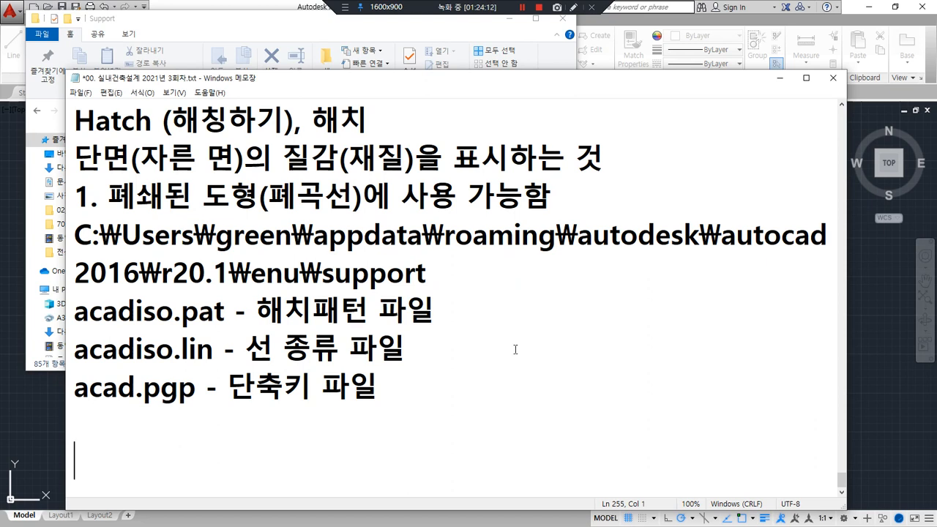
- Switch to the Support folder, open acadiso.pat in Notepad and go to the first pattern definitions
left_click(226, 27)
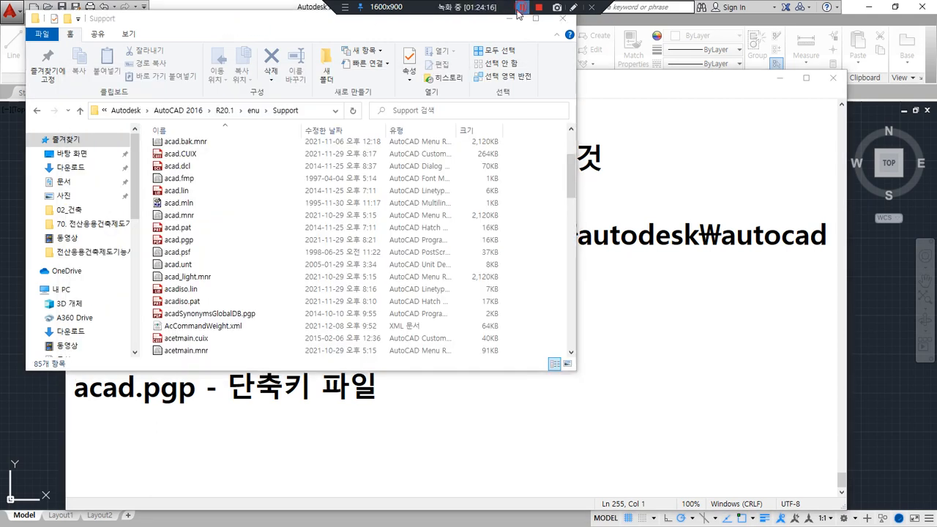
left_click(208, 241)
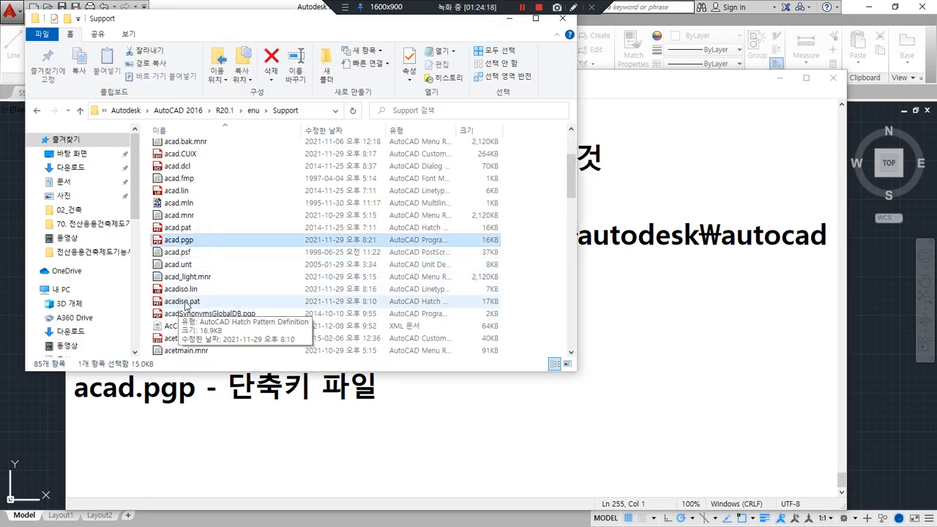
double_click(183, 302)
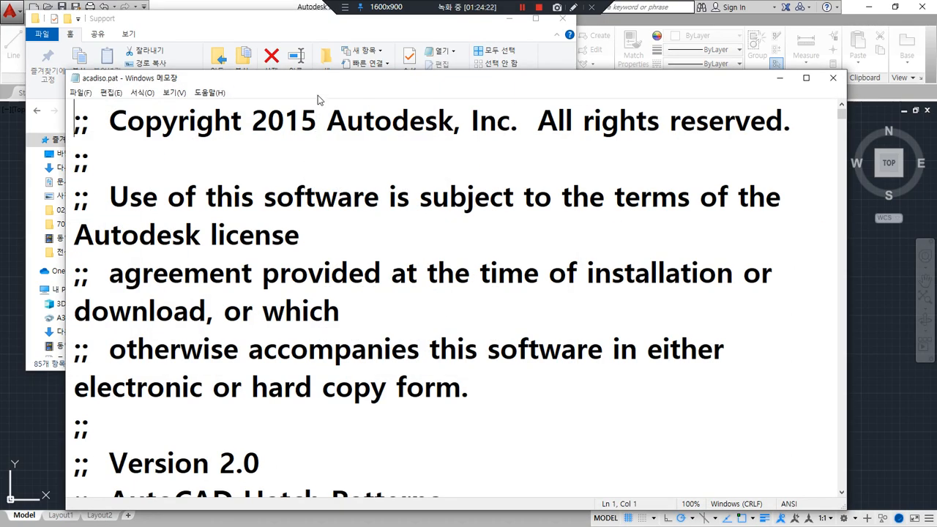
left_click_drag(316, 82, 334, 59)
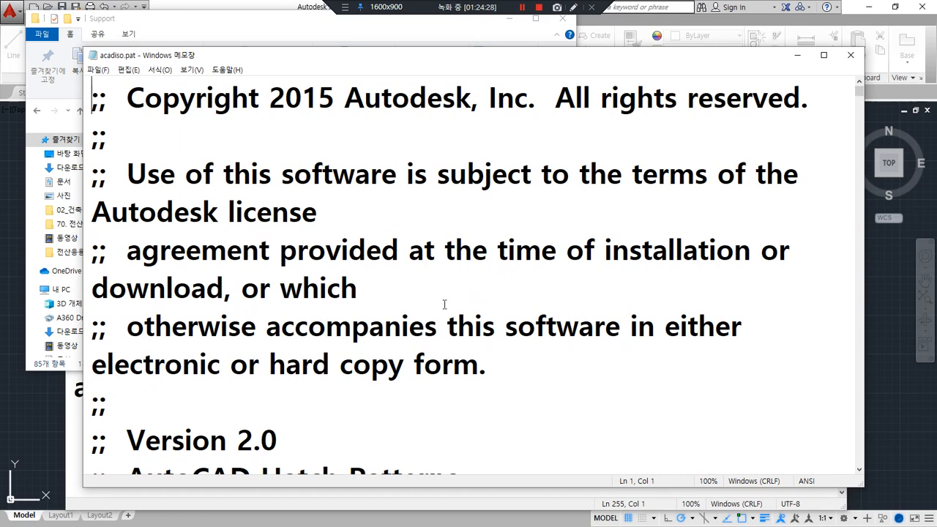
scroll(445, 304, "down", 6)
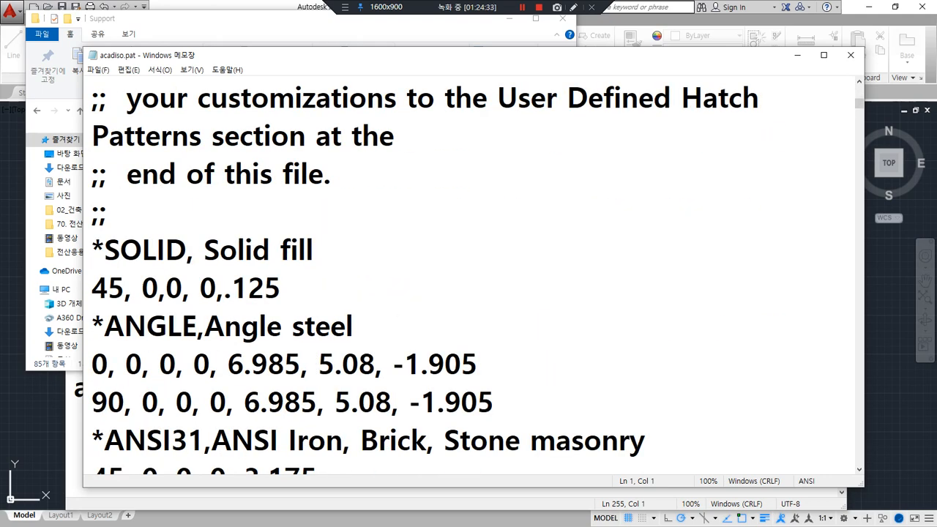
- Insert the pattern header "*Floor, Wood Floor Pattern" on a new line above the *SOLID definition
left_click(141, 221)
key("Return")
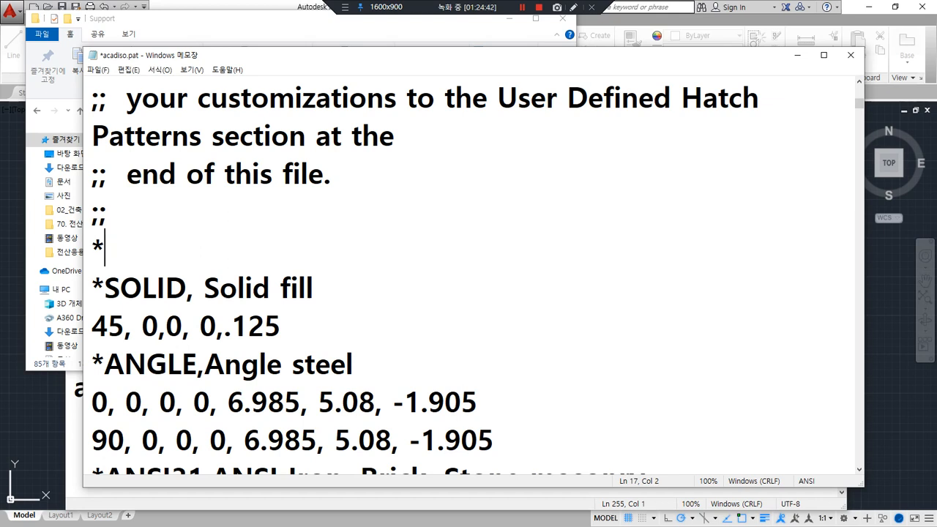
type("*Floo")
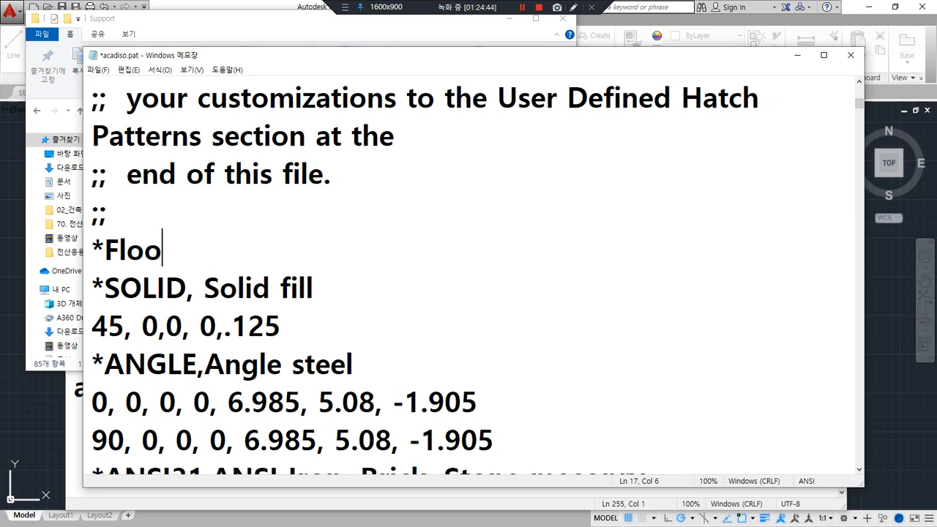
type("r, F")
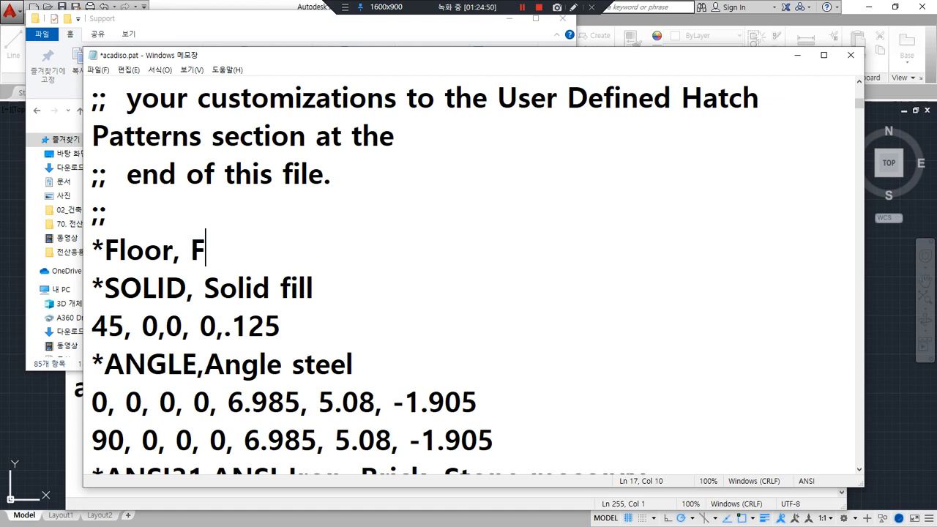
type("loo")
key("BackSpace")
key("BackSpace")
key("BackSpace")
key("BackSpace")
type("Wood")
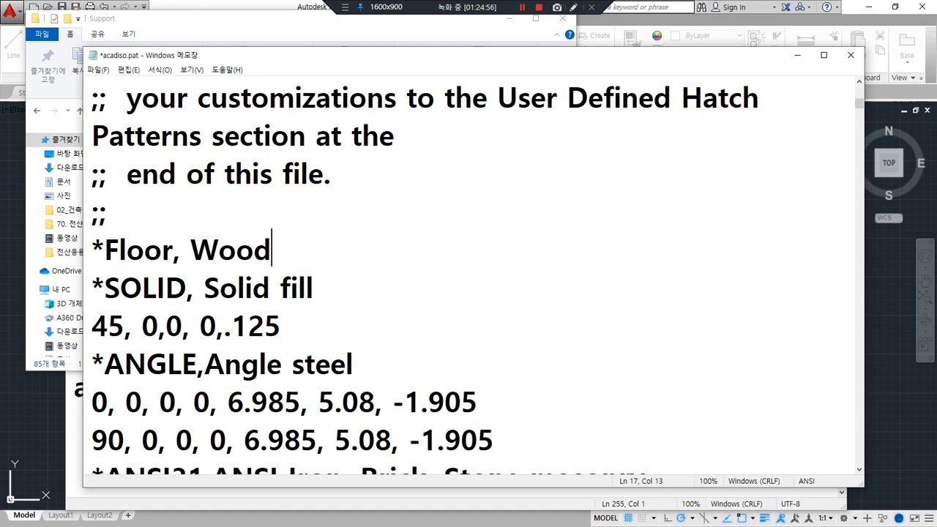
type(" Floor")
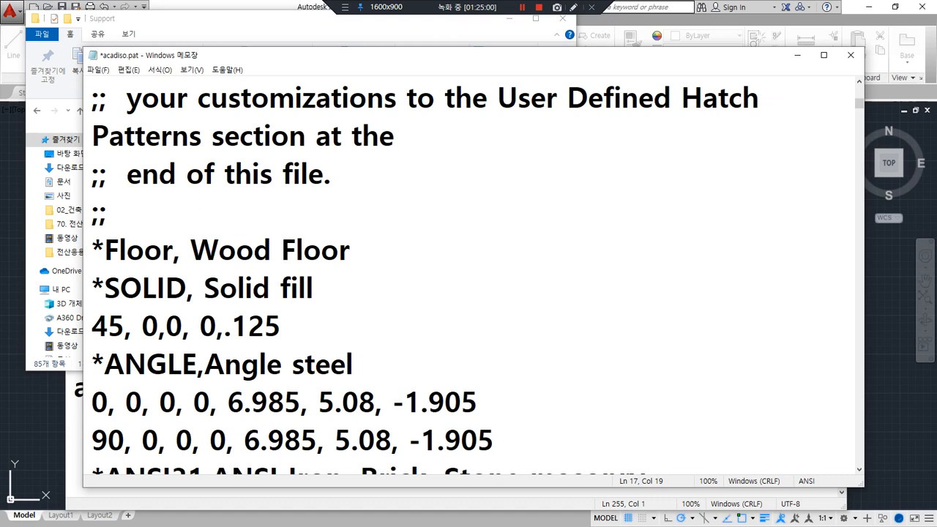
type(" Par")
key("BackSpace")
type("ttern")
key("Return")
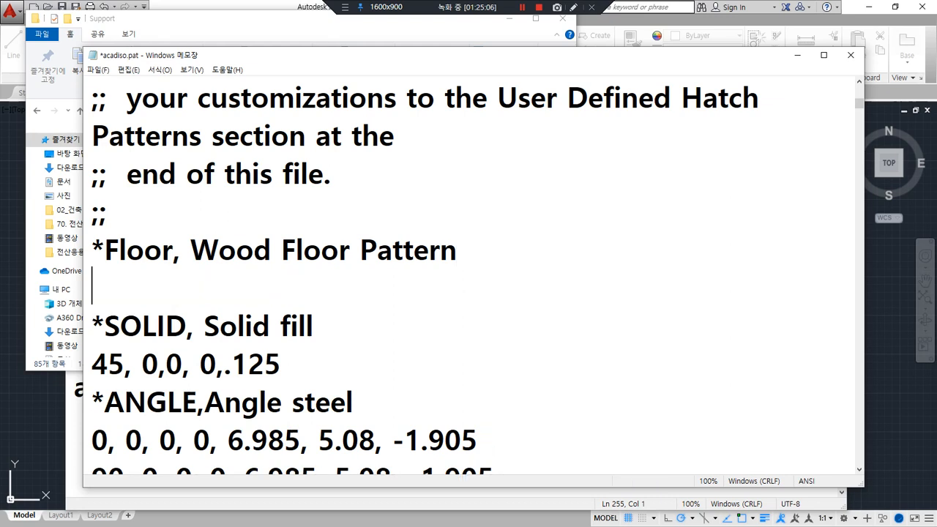
- Add the horizontal line definition "0, 0,0, 0,100" below the Floor header
type("0,    ")
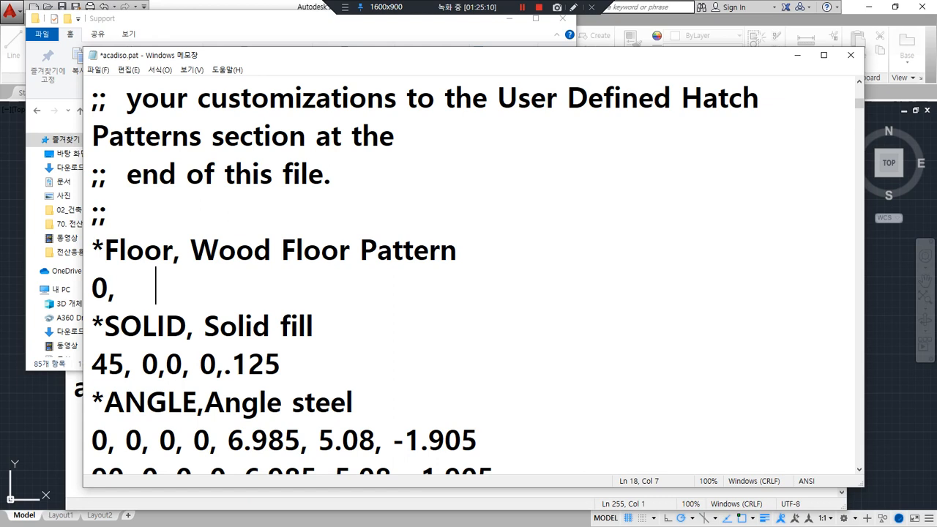
type("0,0")
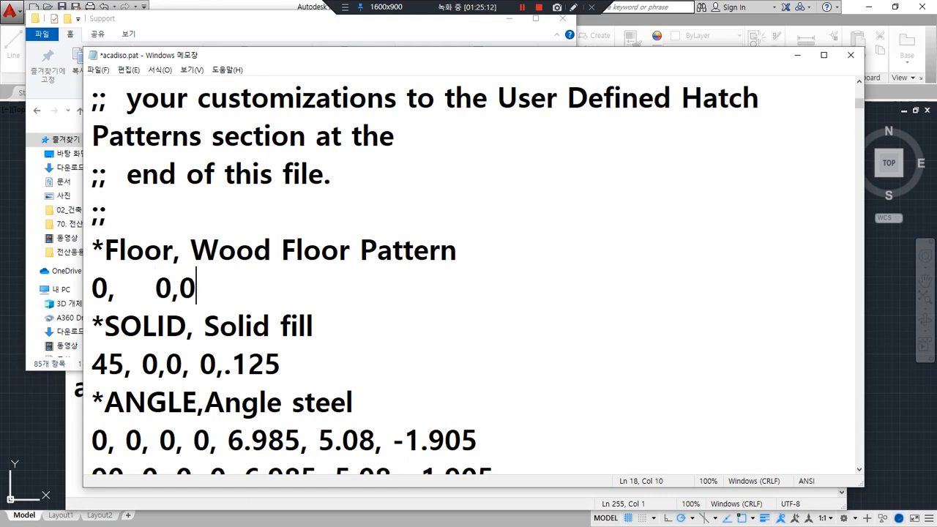
type(",   0,100")
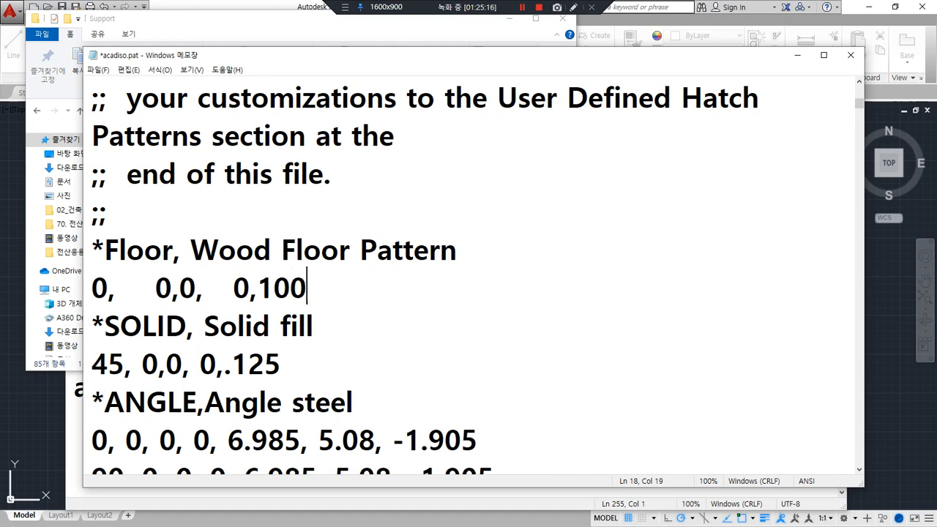
key("Return")
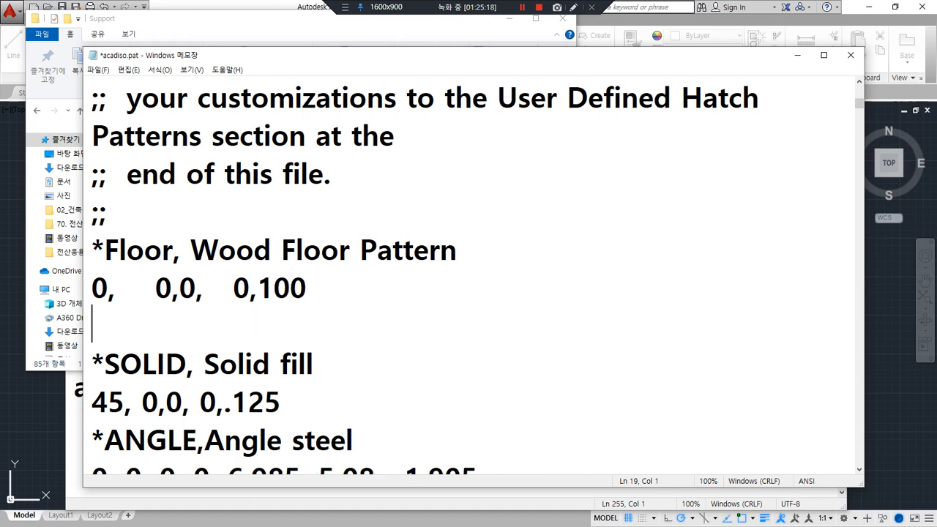
- Add the vertical line definition "90, 0,0, 900,450, 100,-100" to the Floor pattern and save acadiso.pat
type("90,  0,")
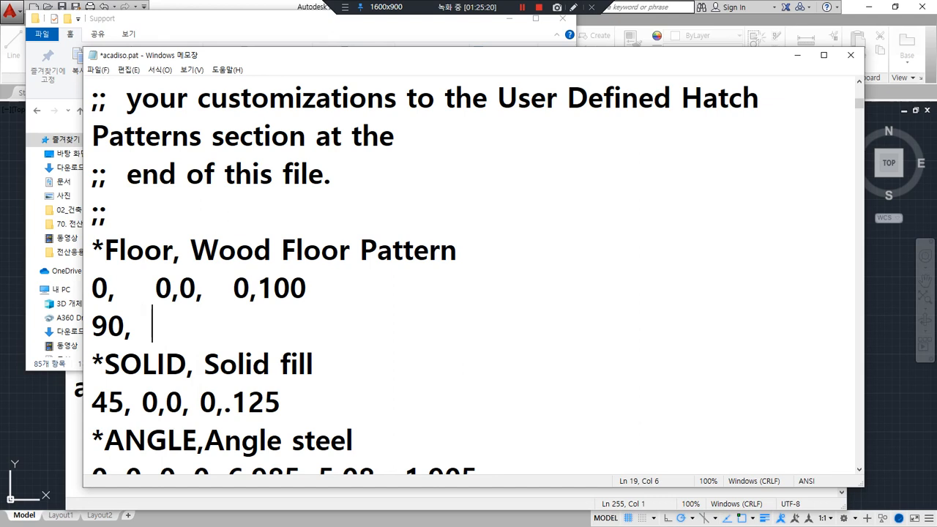
type("0,0,   ")
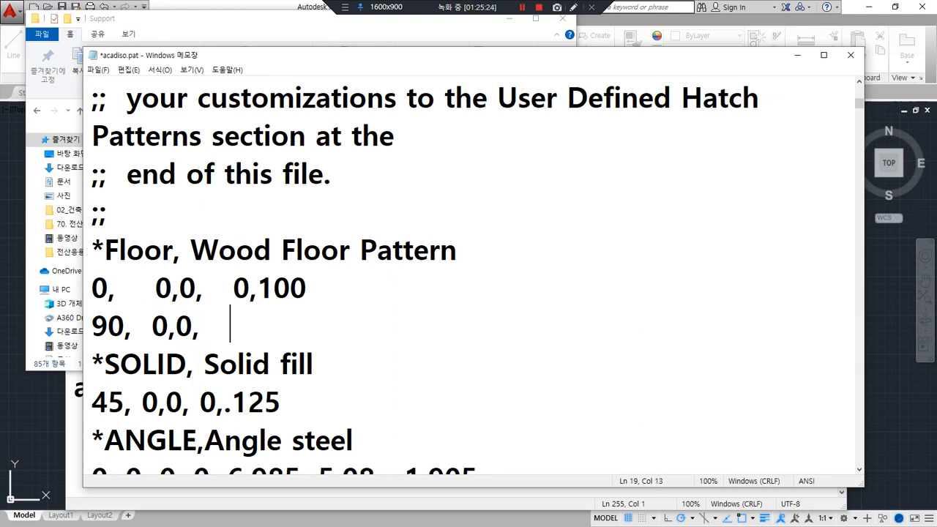
type("900,450,")
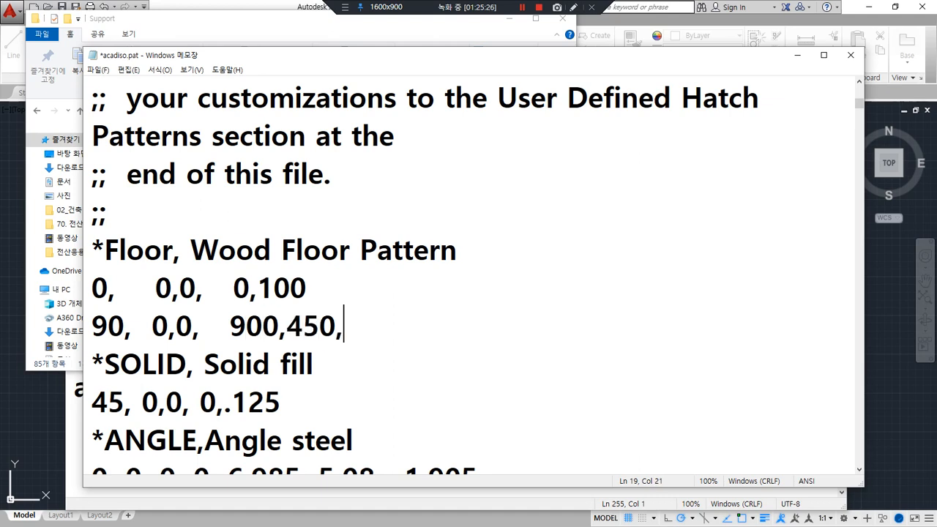
type("    100,-100")
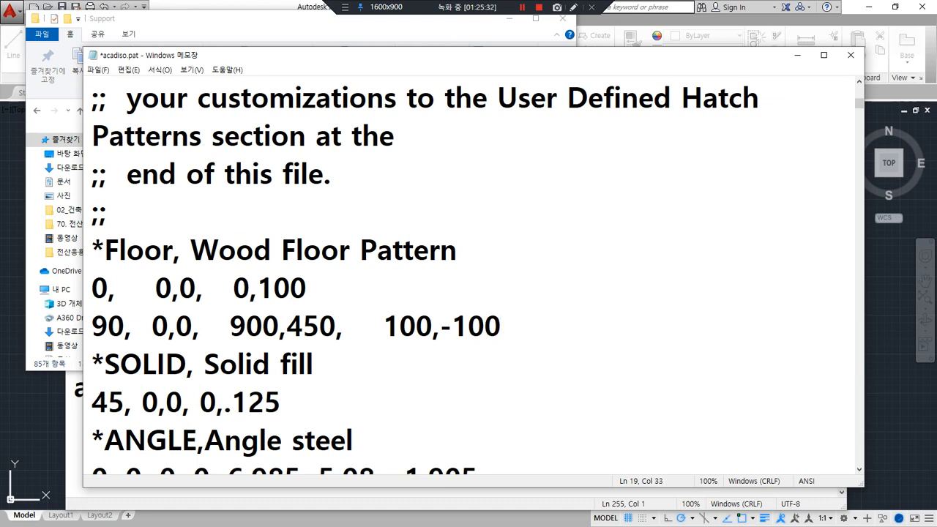
key("ctrl+s")
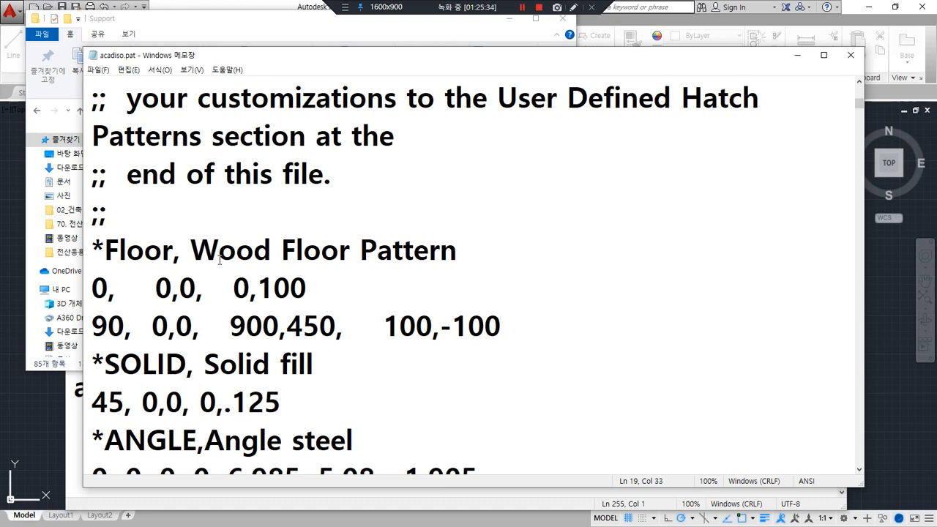
- Mark the Floor header's asterisk, name, comma and description and the 0 and 90 angle values with the on-screen pen
key("alt+Tab")
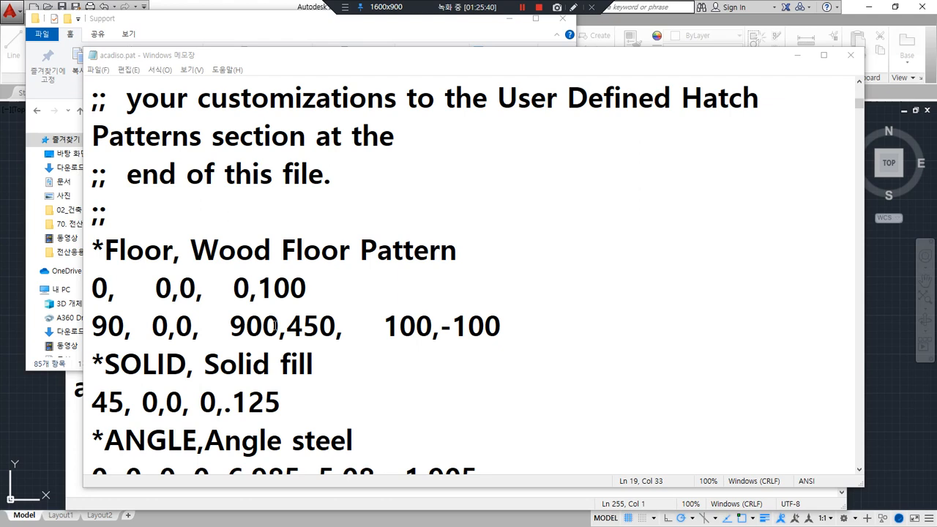
mouse_move(169, 260)
left_mouse_down()
mouse_move(90, 260)
mouse_move(174, 266)
left_mouse_up()
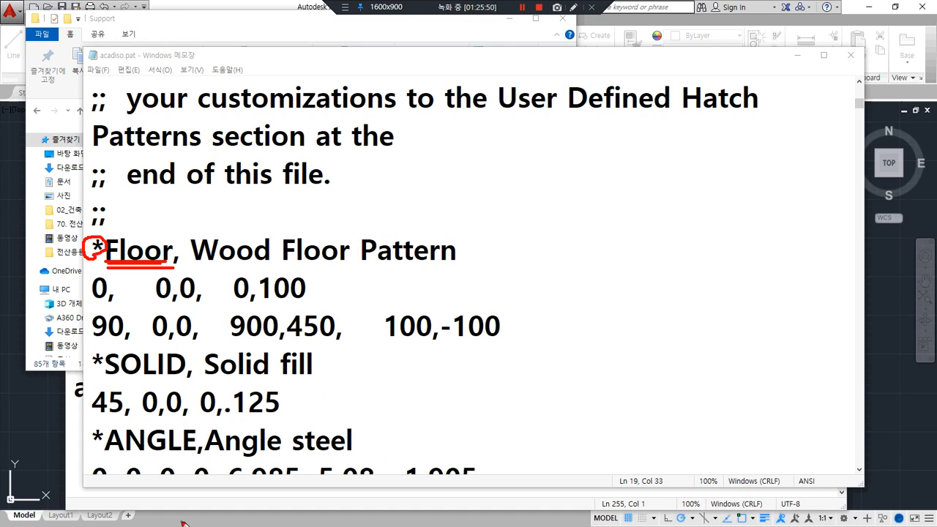
mouse_move(188, 253)
left_mouse_down()
mouse_move(169, 260)
mouse_move(455, 263)
left_mouse_up()
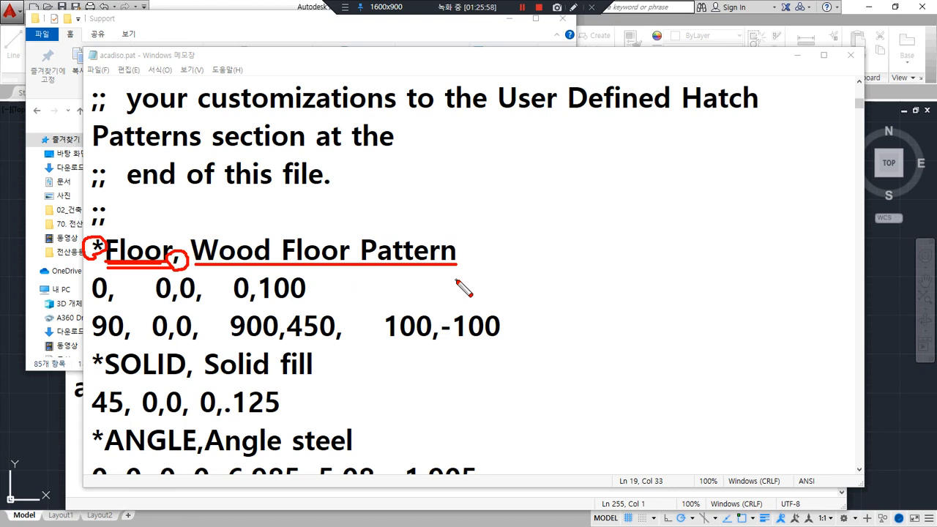
mouse_move(107, 290)
left_mouse_down()
mouse_move(89, 341)
mouse_move(118, 346)
left_mouse_up()
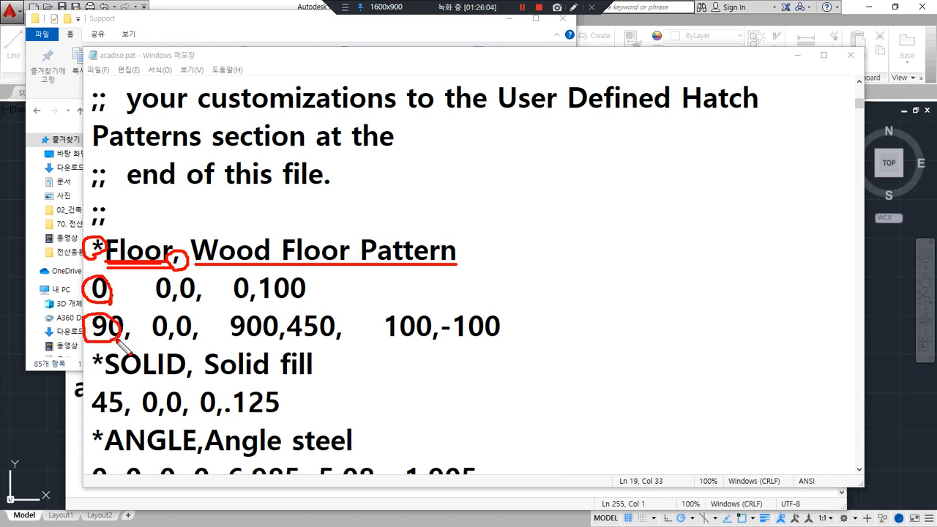
- Illustrate the 0 and 90 degree line directions with pen strokes, clearing each one, and underline both 0,0 origin values
mouse_move(109, 278)
left_mouse_down()
mouse_move(84, 295)
mouse_move(587, 287)
mouse_move(592, 298)
left_mouse_up()
key("Delete")
left_click_drag(108, 338, 112, 101)
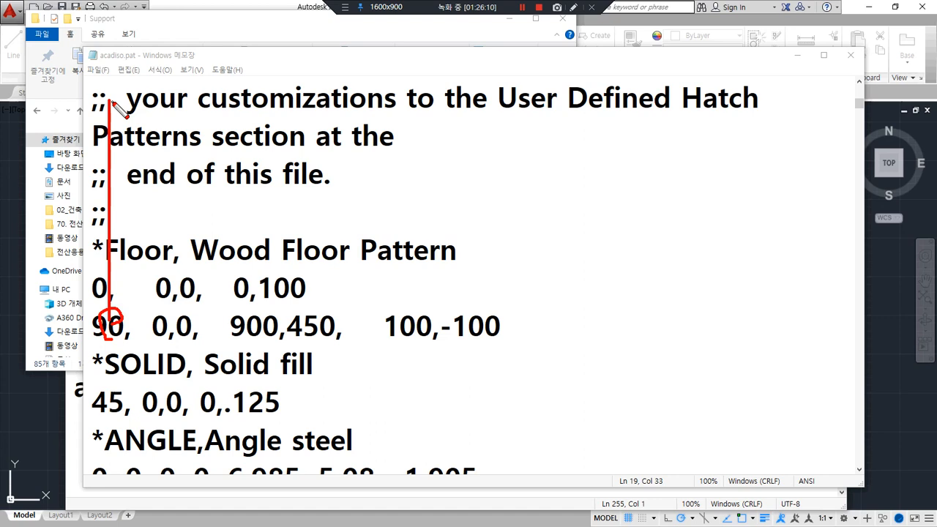
key("Delete")
left_click_drag(164, 309, 204, 309)
left_click_drag(153, 345, 203, 345)
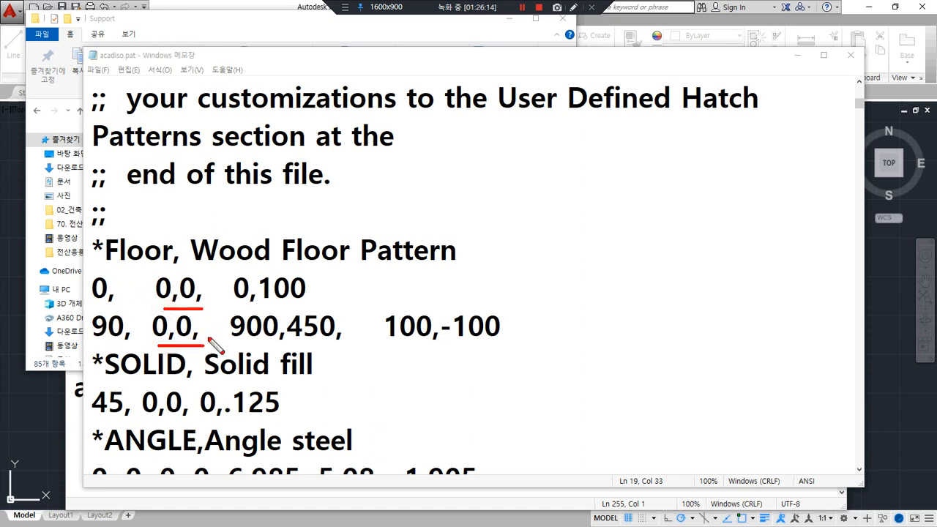
- Clear the pen marks and sketch a circled origin with one horizontal and one vertical arrow above the Floor header
left_click_drag(228, 226, 618, 225)
key("Delete")
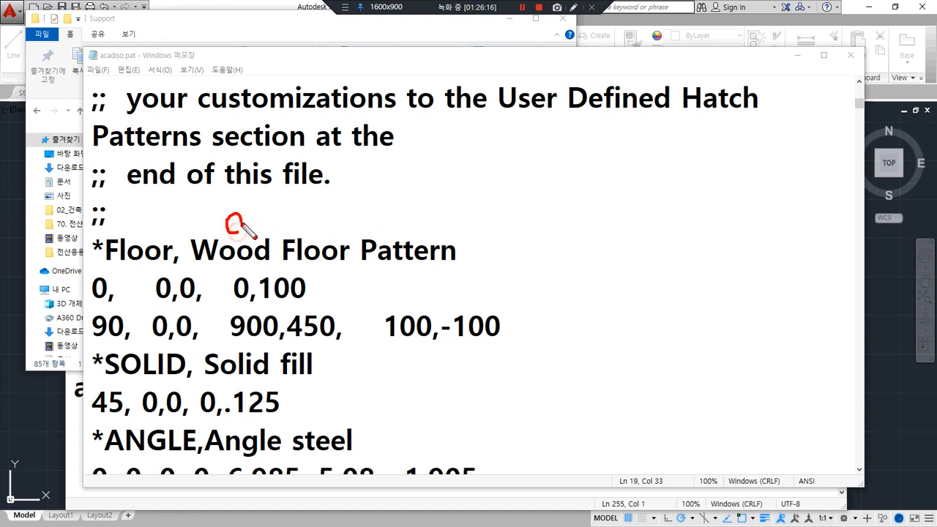
mouse_move(232, 220)
left_mouse_down()
mouse_move(614, 218)
mouse_move(603, 227)
left_mouse_up()
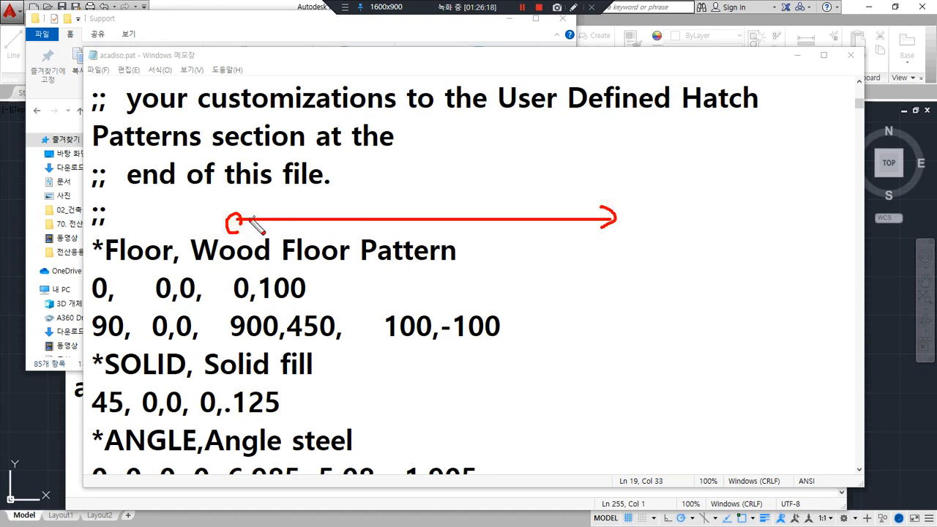
mouse_move(230, 218)
left_mouse_down()
mouse_move(223, 111)
mouse_move(246, 124)
left_mouse_up()
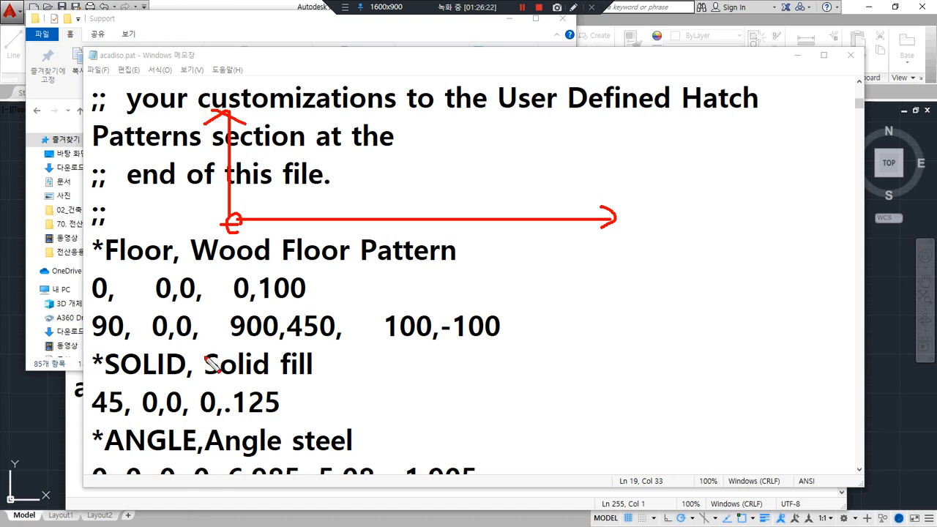
- Underline the 0,100 and 900,450 offset values and sketch three more parallel horizontal arrows above the first one
left_click_drag(247, 301, 298, 302)
left_click_drag(243, 338, 323, 338)
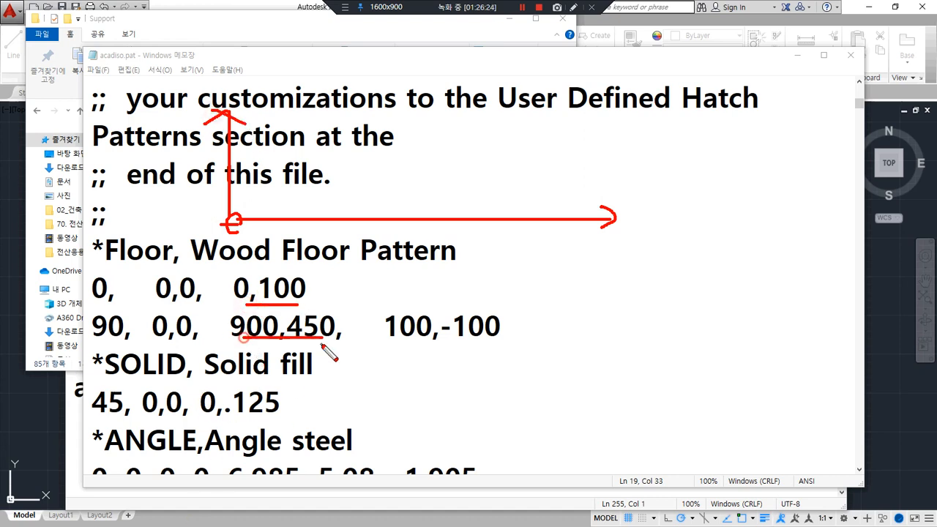
left_click_drag(231, 178, 603, 183)
mouse_move(230, 144)
left_mouse_down()
mouse_move(621, 144)
mouse_move(604, 160)
left_mouse_up()
left_click_drag(231, 111, 614, 119)
left_click_drag(239, 336, 322, 343)
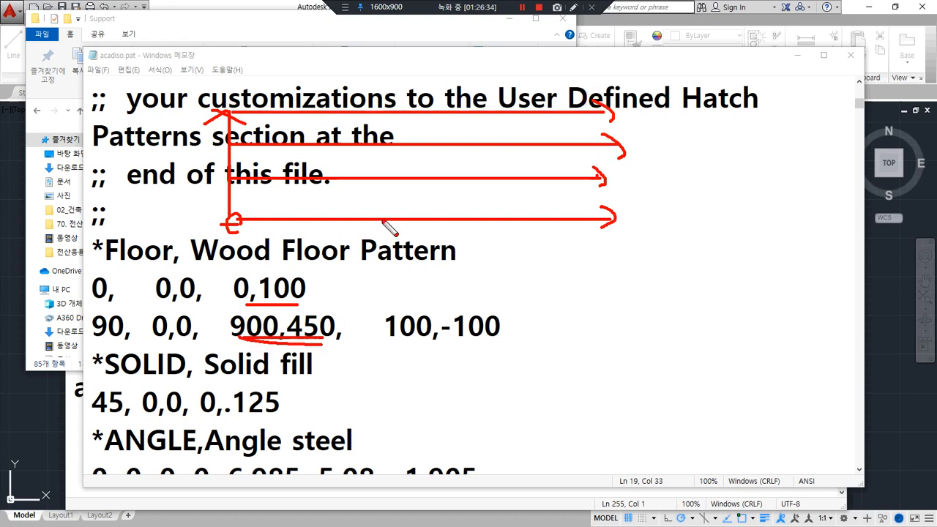
- Sketch staggered vertical joints between the horizontal lines, underline the 100,-100 values, and leave the on-screen pen
left_click_drag(420, 218, 420, 178)
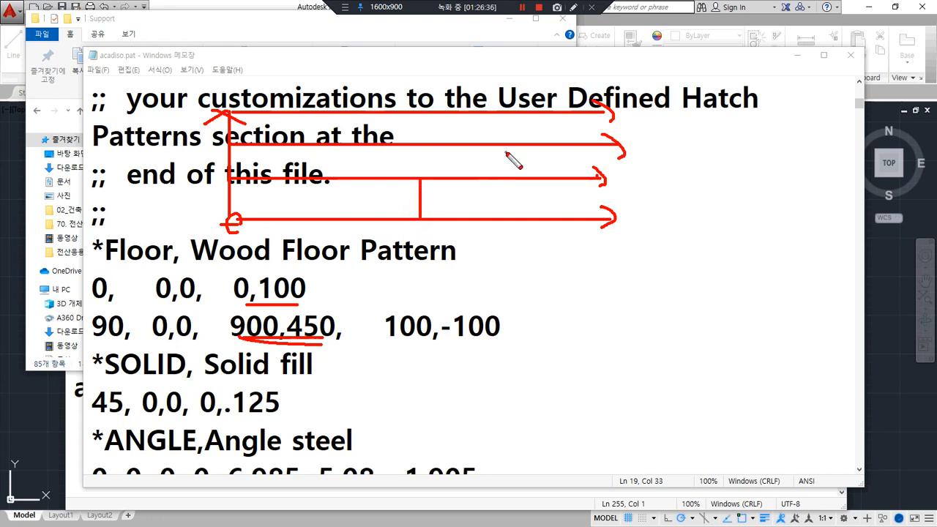
left_click_drag(423, 142, 423, 111)
left_click_drag(323, 178, 323, 145)
left_click_drag(553, 179, 553, 146)
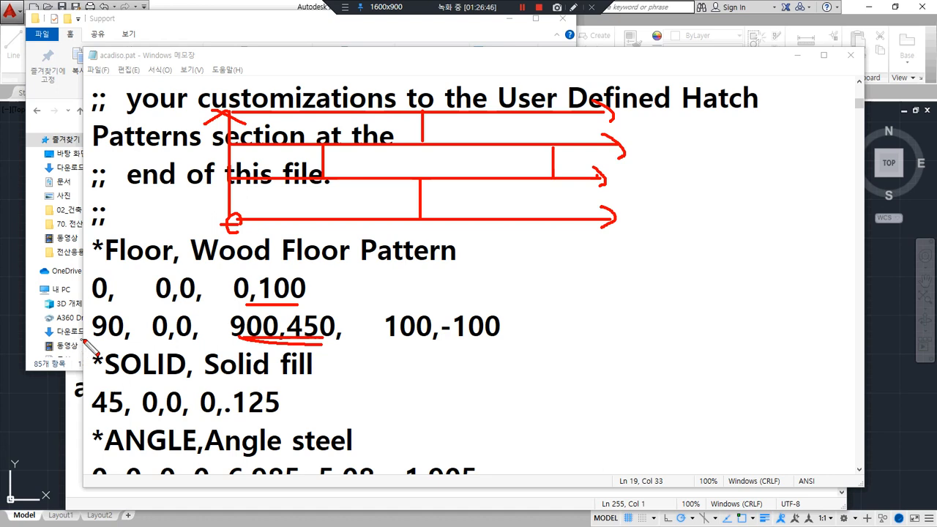
left_click_drag(394, 340, 523, 348)
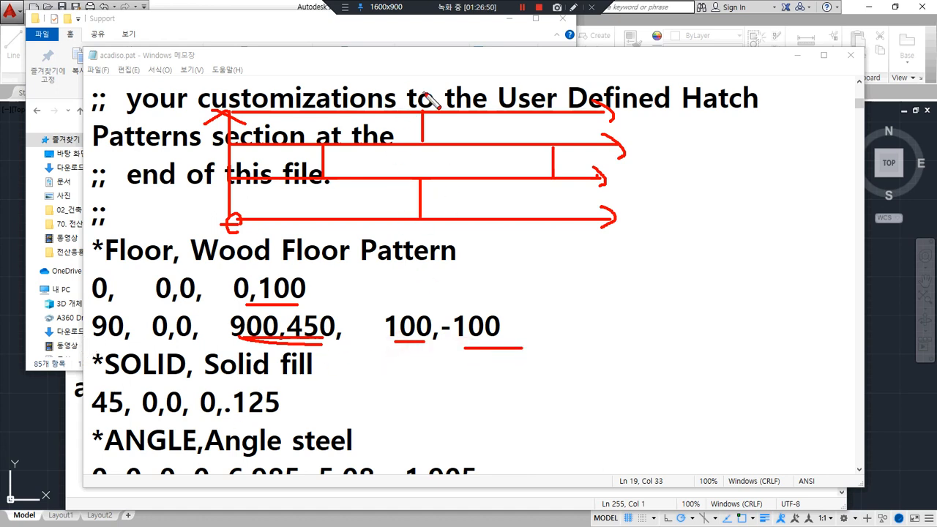
key("Escape")
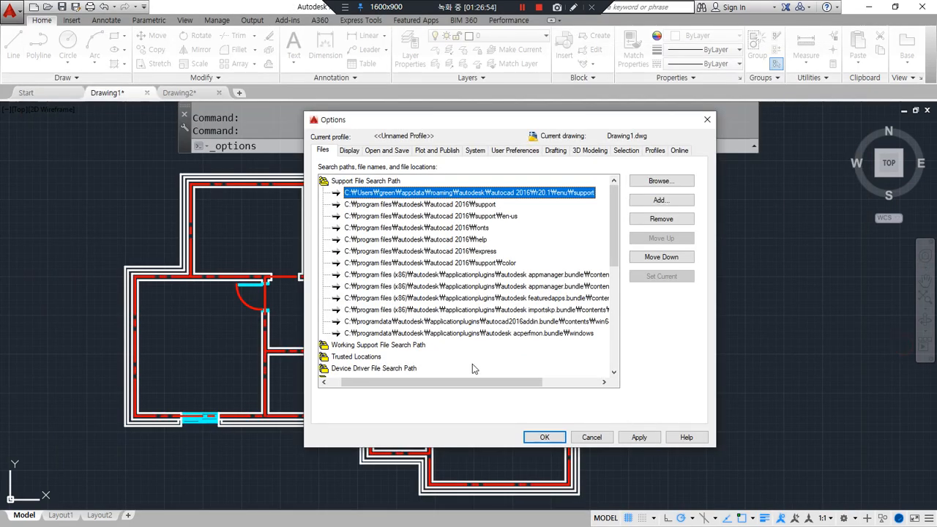
- Cancel the Options dialog and start a hatch in the large central room using the Floor pattern
left_click(592, 437)
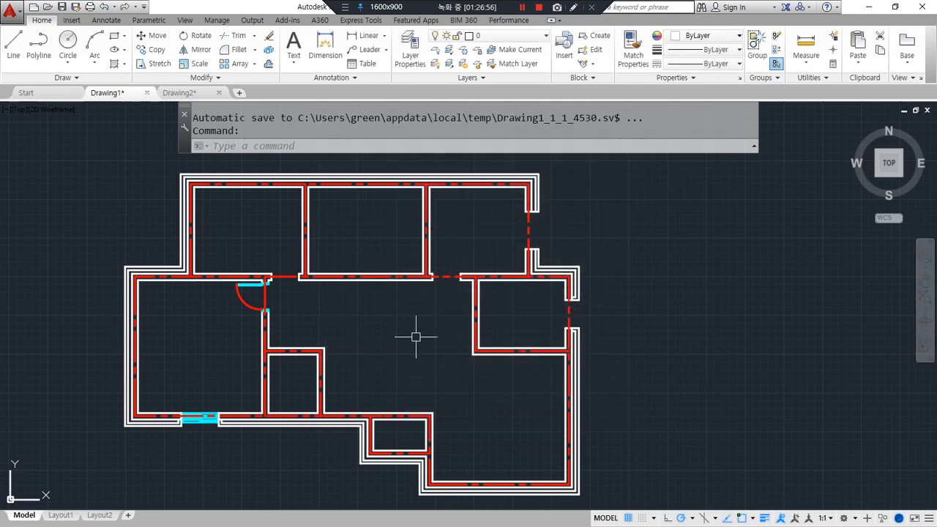
type("h")
key("Return")
left_click(398, 339)
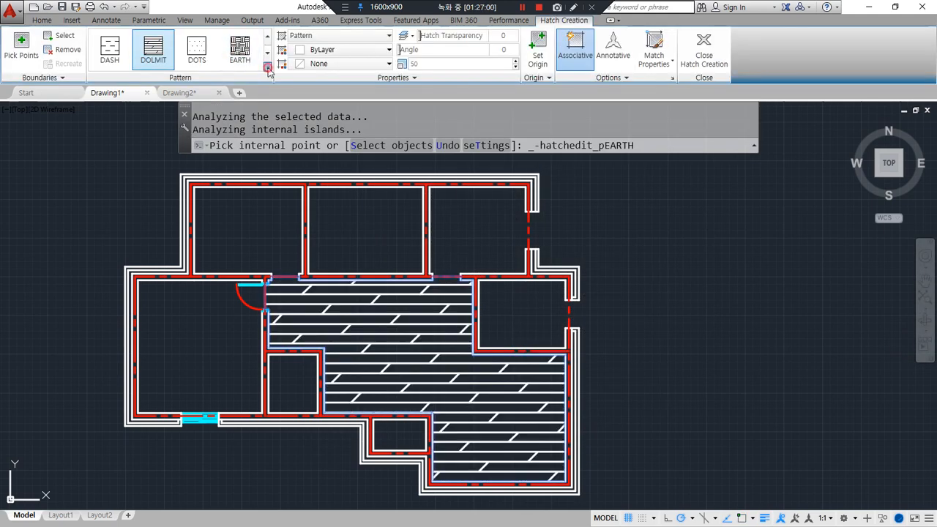
left_click(267, 66)
left_click_drag(271, 93, 270, 41)
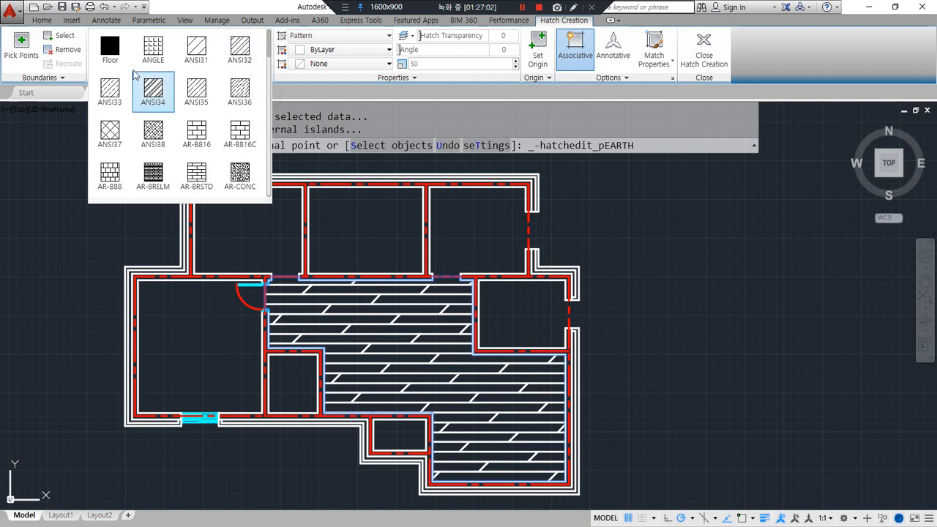
left_click(111, 55)
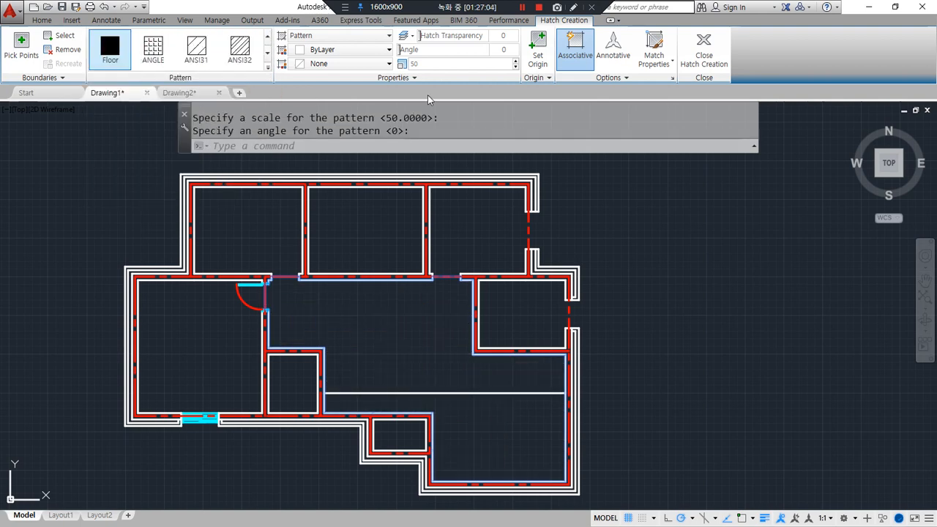
- Set the pattern scale of the central room's Floor hatch to 1
double_click(431, 64)
type("1")
key("Return")
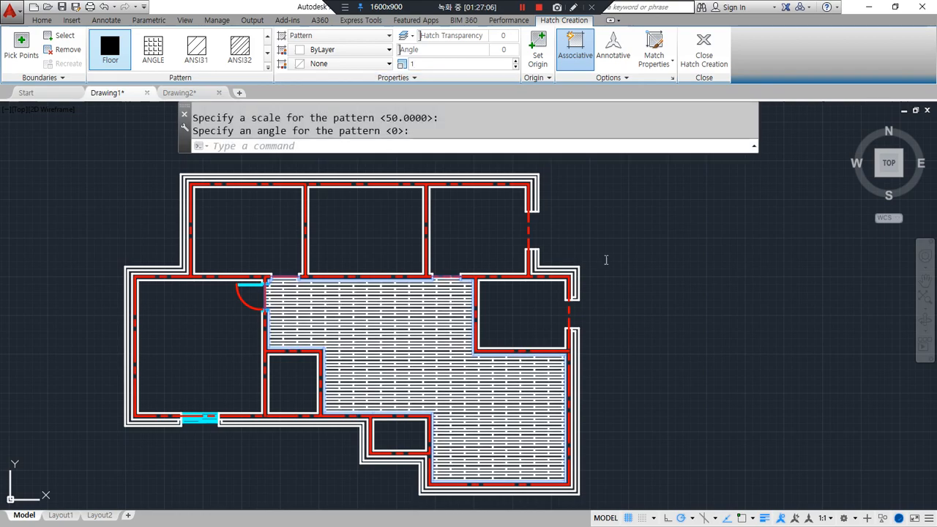
scroll(344, 352, "up", 6)
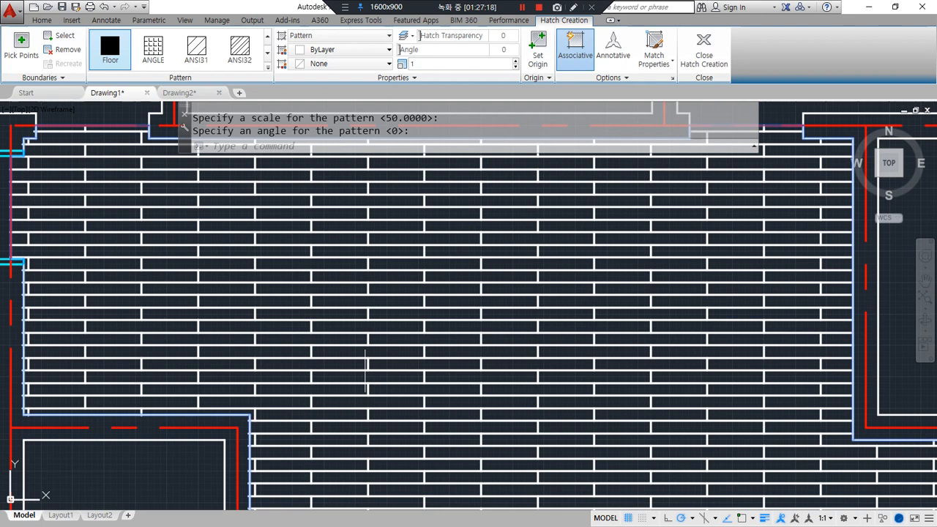
- Extend the Floor hatch to the three upper rooms and the lower-left room, and finish the hatch
scroll(365, 371, "down", 2)
scroll(168, 428, "down", 2)
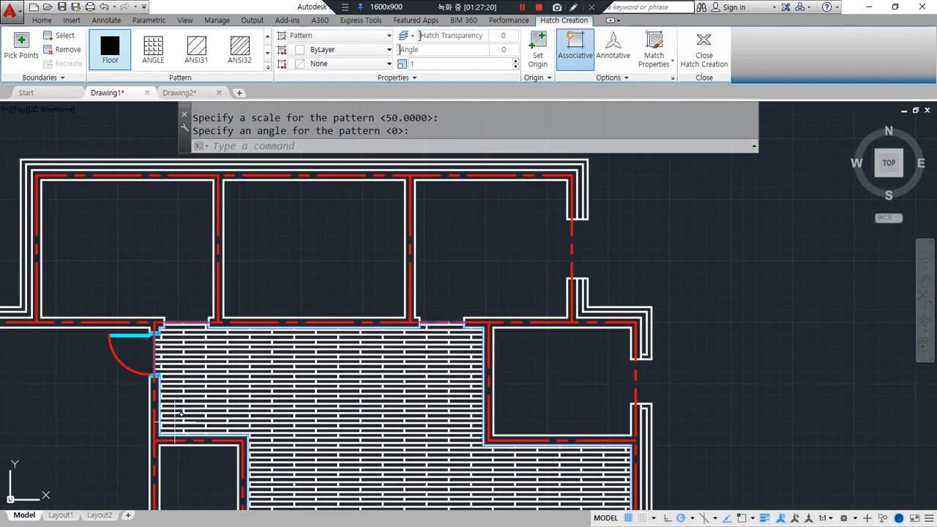
left_click(449, 247)
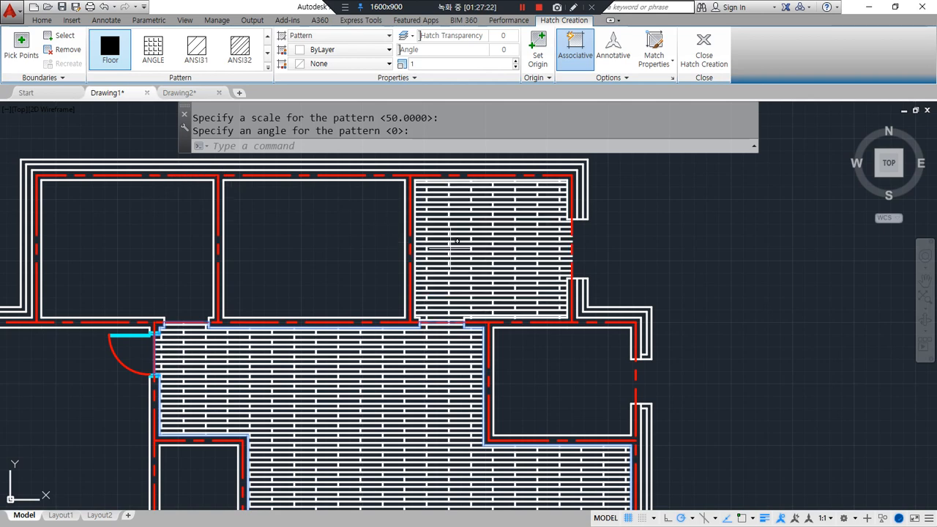
left_click(237, 288)
left_click(138, 277)
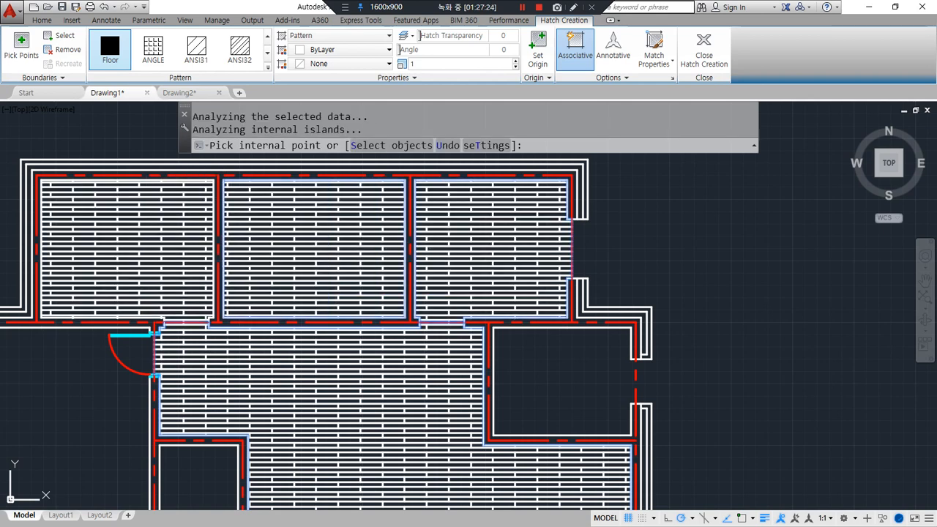
left_click(93, 403)
middle_click_drag(93, 404, 140, 290)
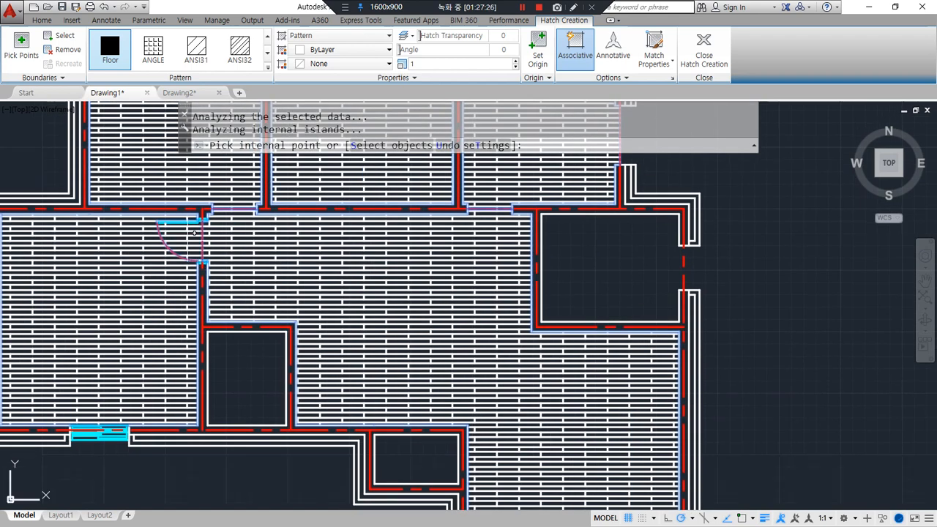
scroll(370, 329, "down", 2)
middle_click_drag(369, 330, 329, 333)
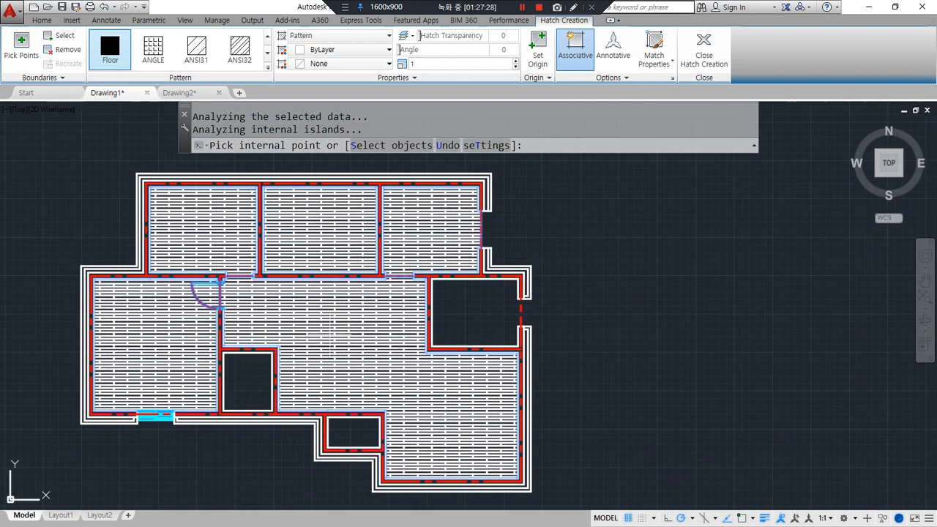
key("Return")
- Select the finished floor hatch and create a new layer named hat
left_click(301, 303)
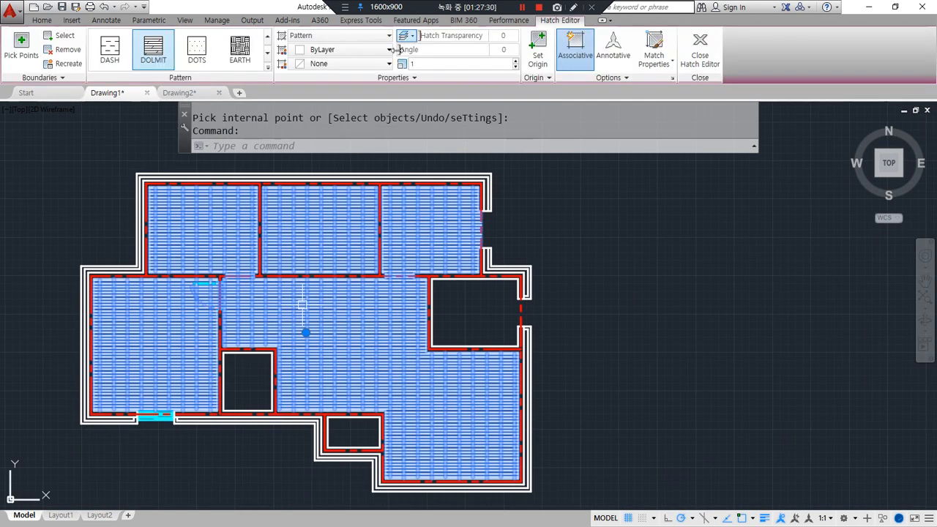
key("Escape")
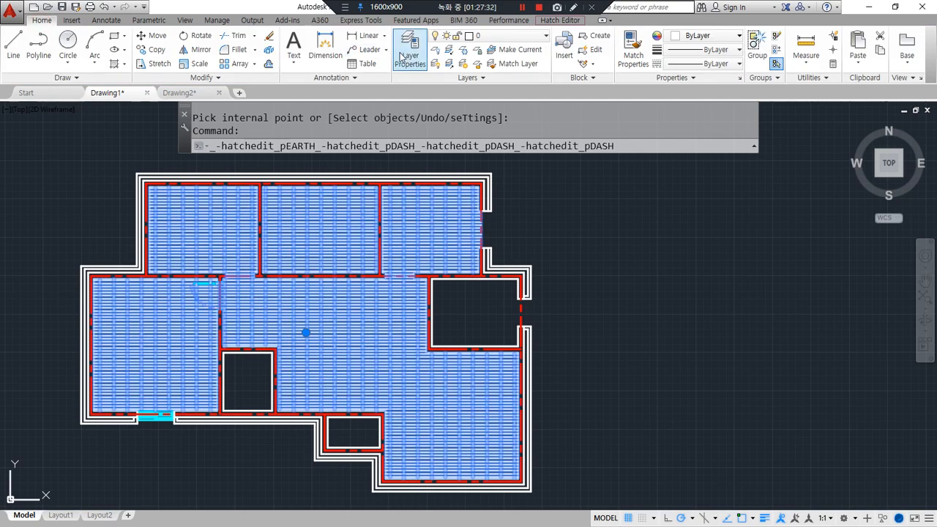
left_click(408, 53)
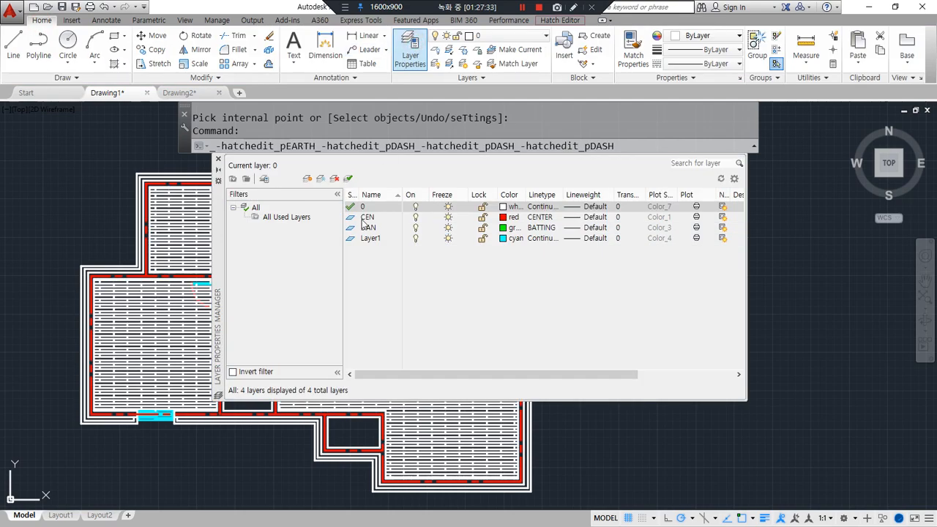
left_click(308, 179)
type("g")
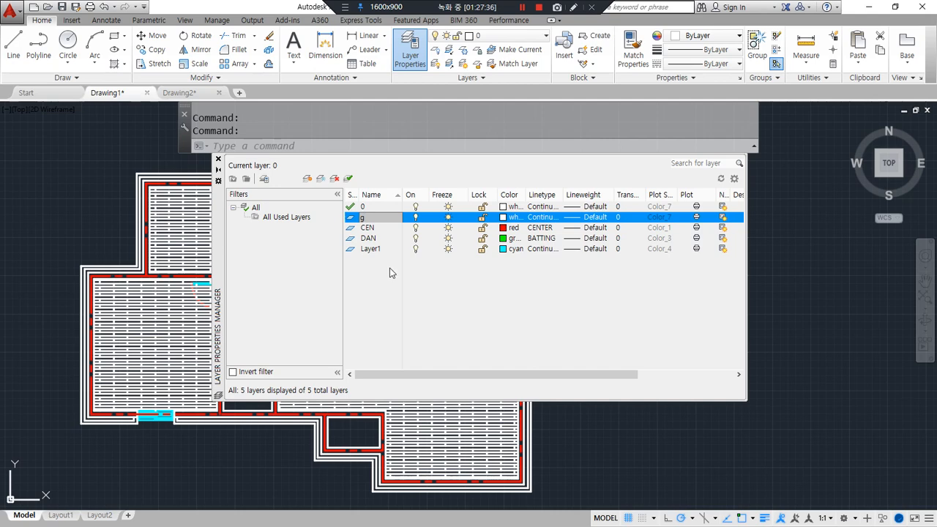
key("BackSpace")
type("hat")
key("Return")
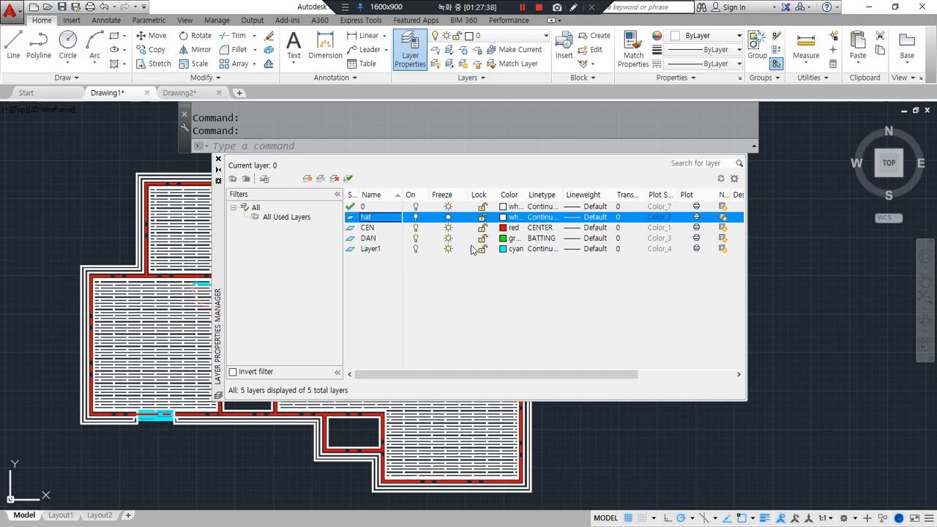
- Set the hat layer's color to blue and close the layer manager
left_click(502, 218)
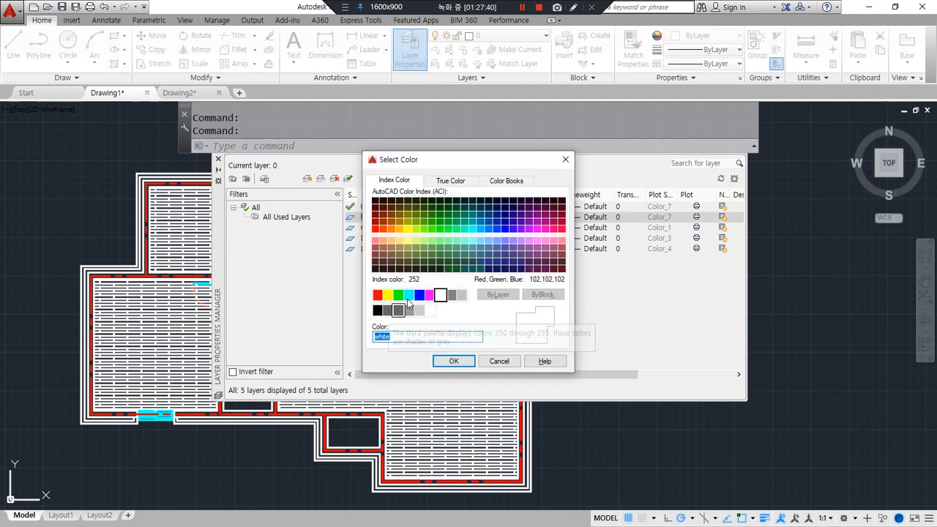
double_click(419, 295)
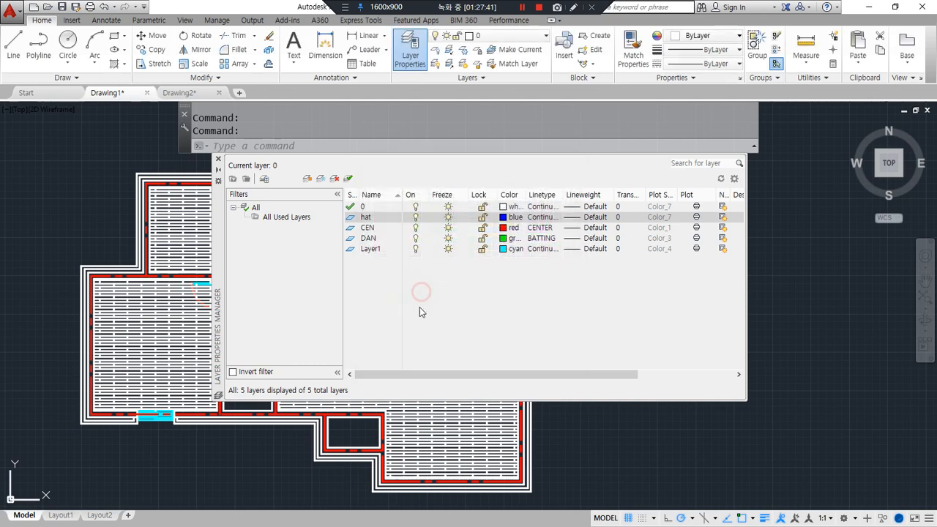
left_click(219, 161)
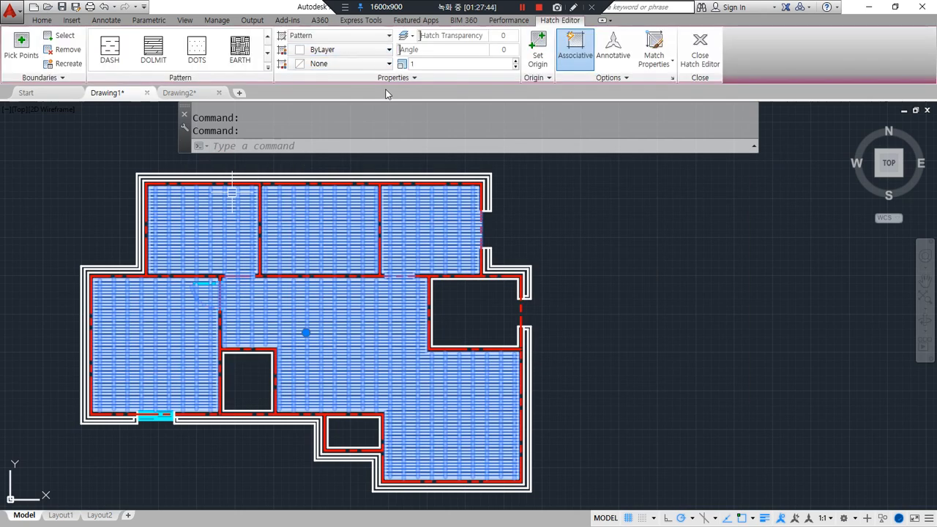
- Move the selected floor hatch to the hat layer and deselect it
left_click(351, 77)
left_click(366, 93)
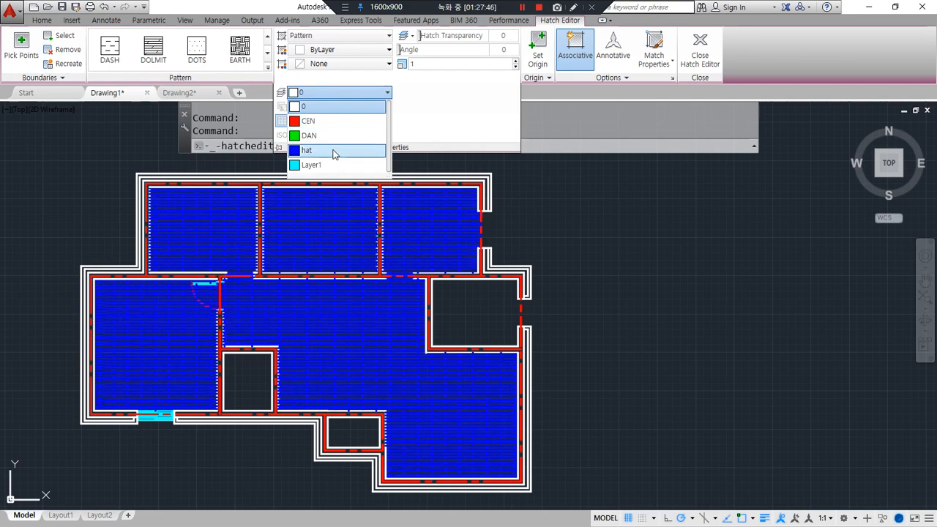
left_click(335, 151)
key("Escape")
key("Escape")
- Examine the blue plank hatch up close, view the available hatch patterns for it, and cancel without changing the pattern
scroll(314, 345, "up", 5)
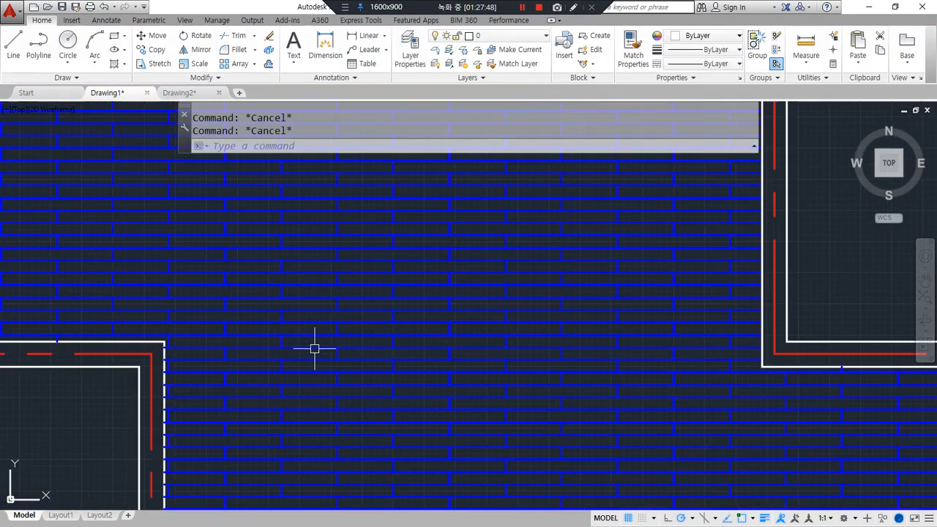
scroll(238, 338, "up", 2)
left_click(339, 351)
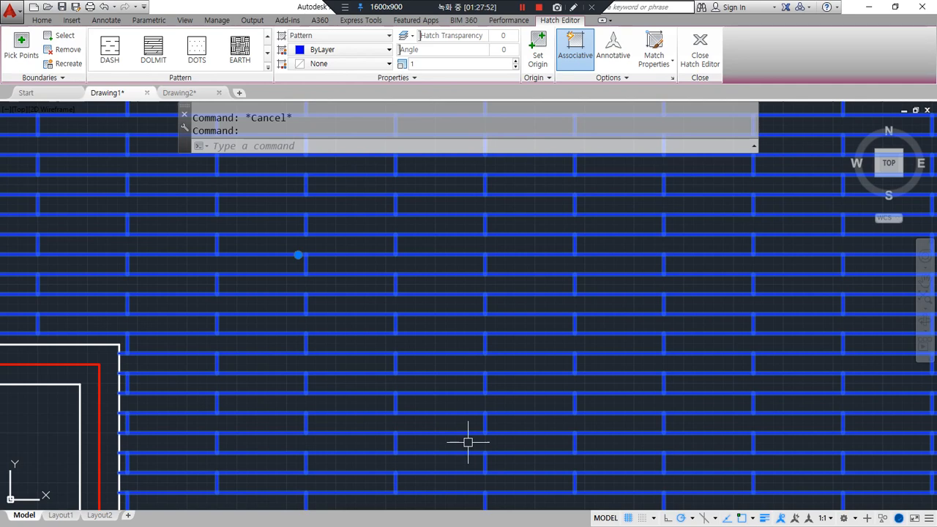
left_click(239, 48)
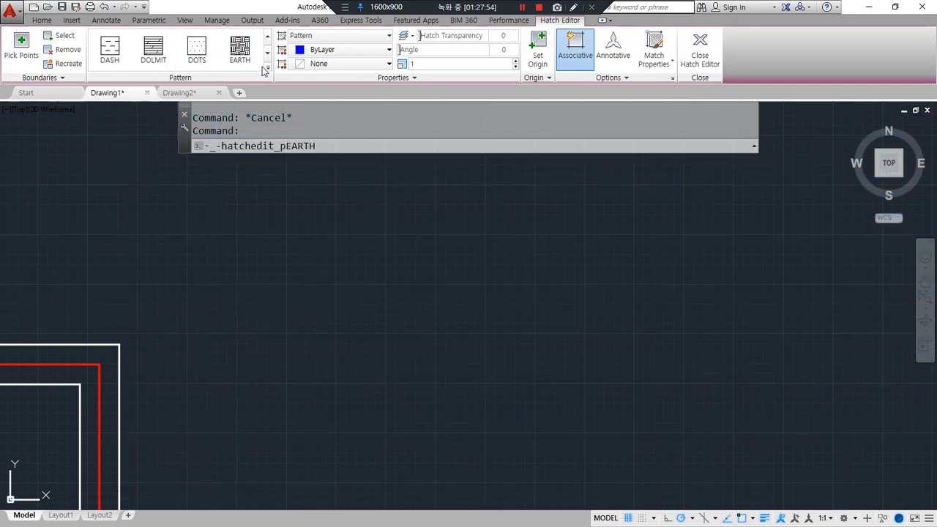
left_click(267, 67)
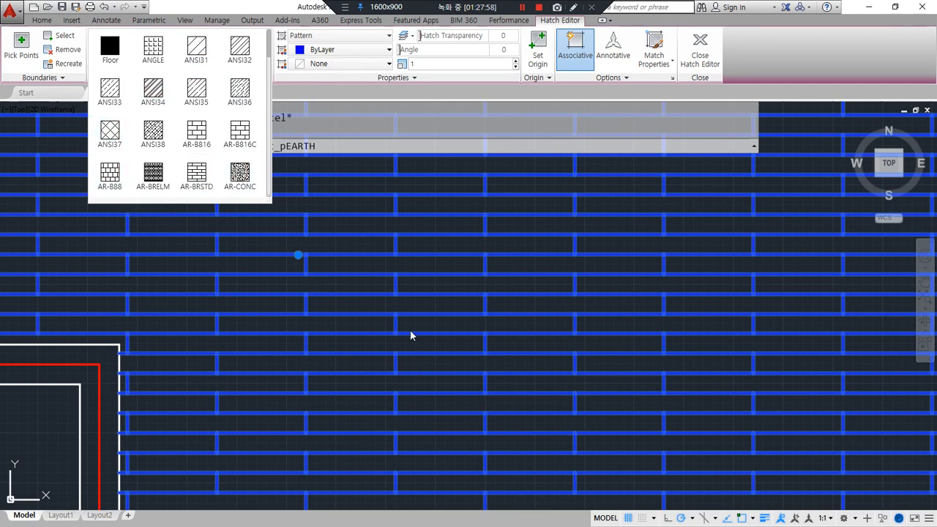
key("Escape")
key("Escape")
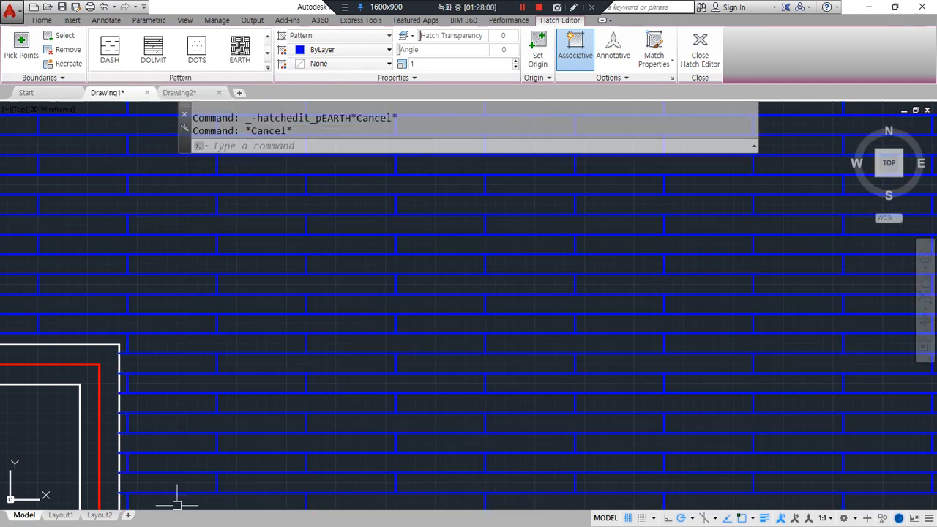
key("Escape")
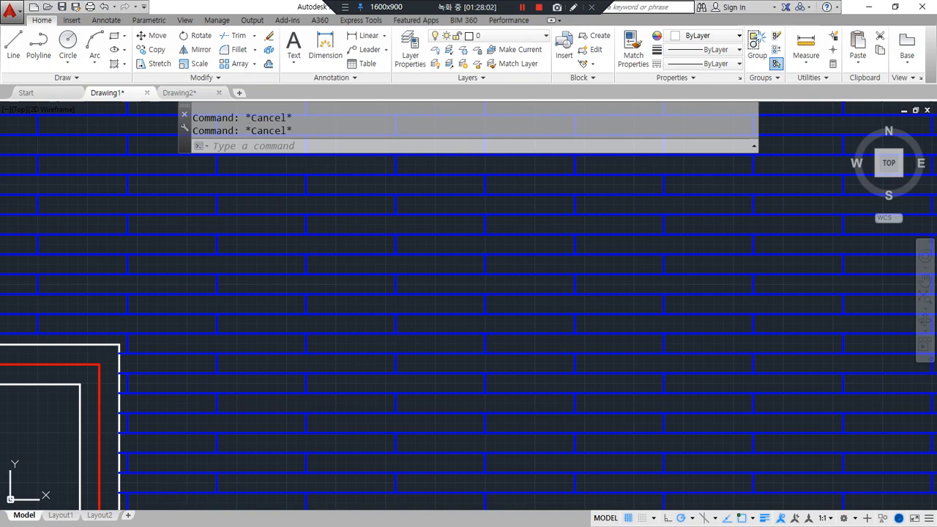
- Switch to acadiso.pat in Notepad, delete the three-line *Floor, Wood Floor Pattern definition, and save the file
key("alt+Tab")
left_click_drag(505, 327, 58, 269)
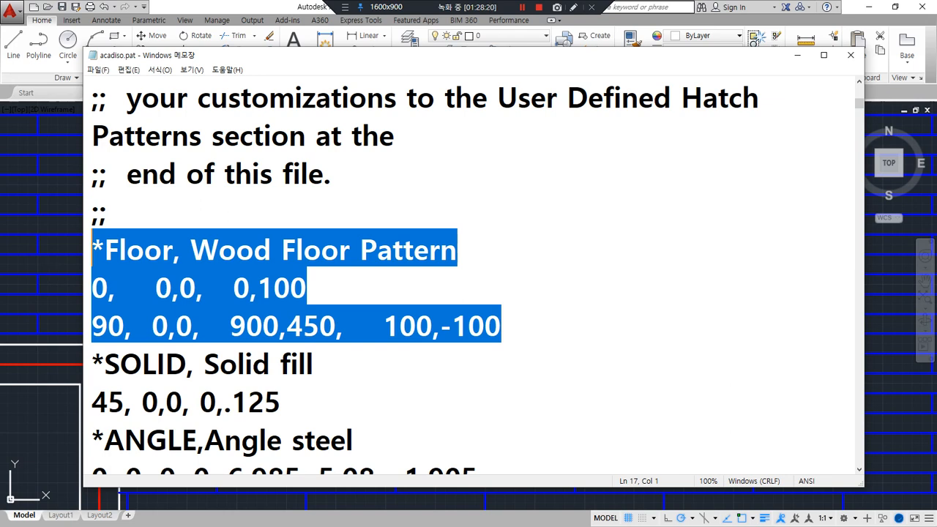
mouse_move(499, 349)
left_mouse_down()
mouse_move(86, 350)
mouse_move(86, 233)
mouse_move(496, 230)
mouse_move(499, 350)
left_mouse_up()
key("Delete")
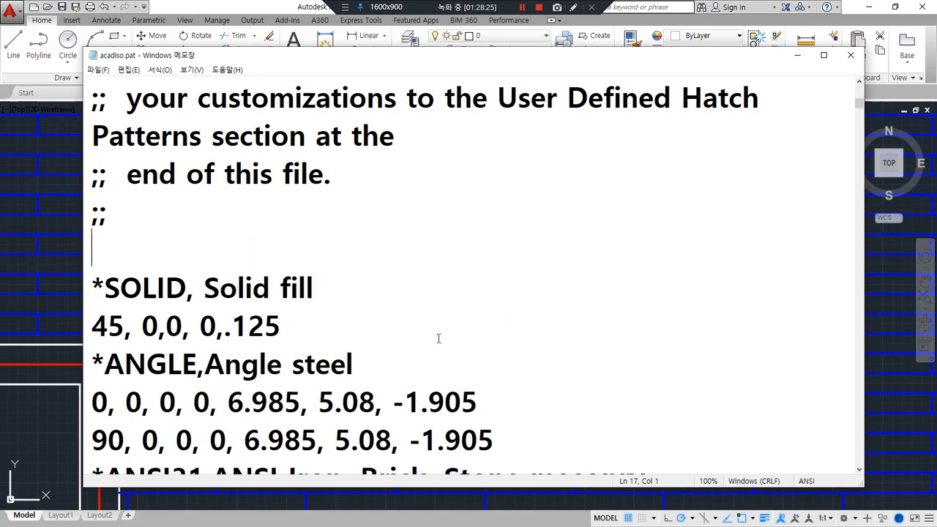
key("ctrl+s")
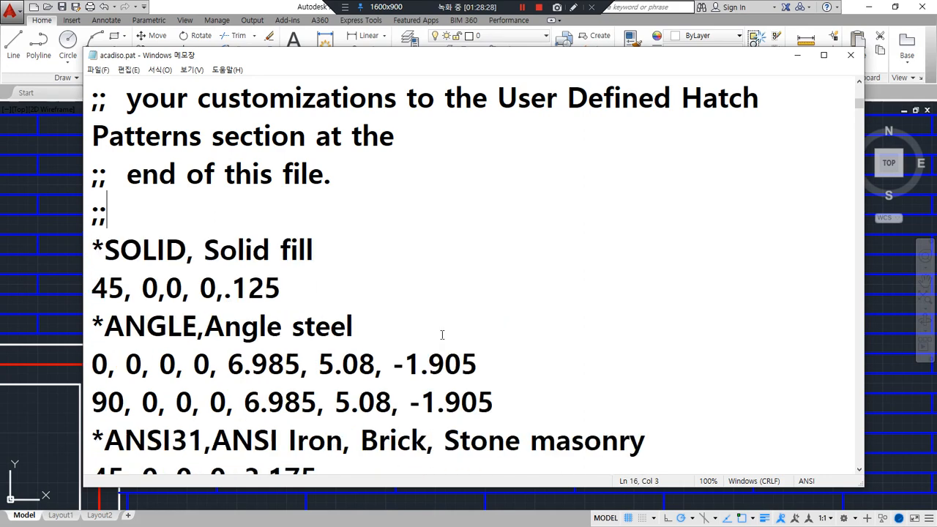
left_click_drag(84, 236, 577, 237)
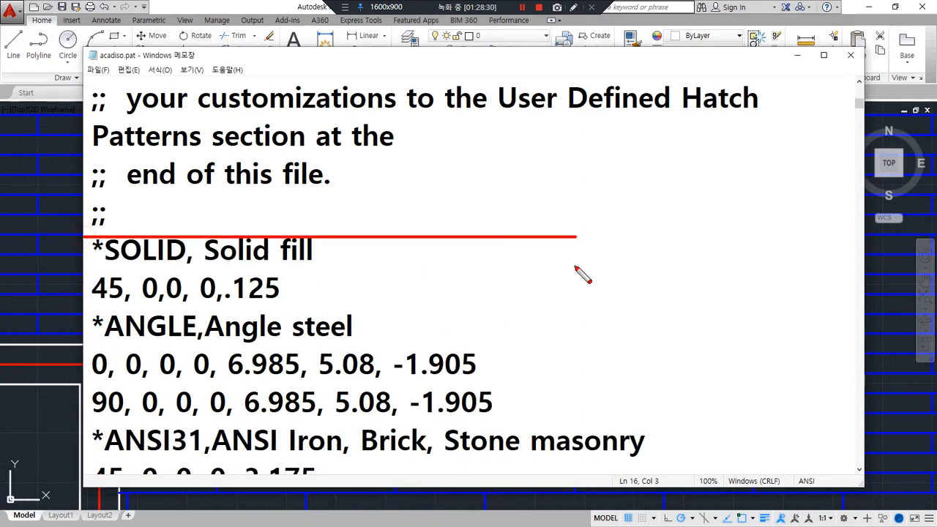
key("Escape")
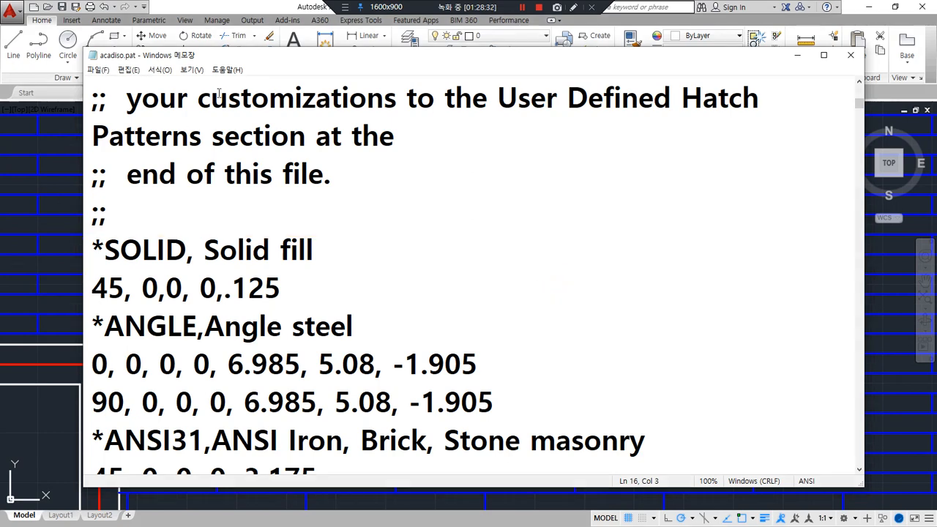
- Move the acadiso.pat window aside to view the blue floor hatch and return to the AutoCAD drawing
left_click_drag(263, 51, 547, 138)
left_click_drag(360, 146, 699, 151)
mouse_move(256, 284)
left_mouse_down()
mouse_move(167, 278)
mouse_move(273, 322)
left_mouse_up()
mouse_move(634, 350)
left_mouse_down()
mouse_move(475, 358)
mouse_move(627, 359)
left_mouse_up()
key("Escape")
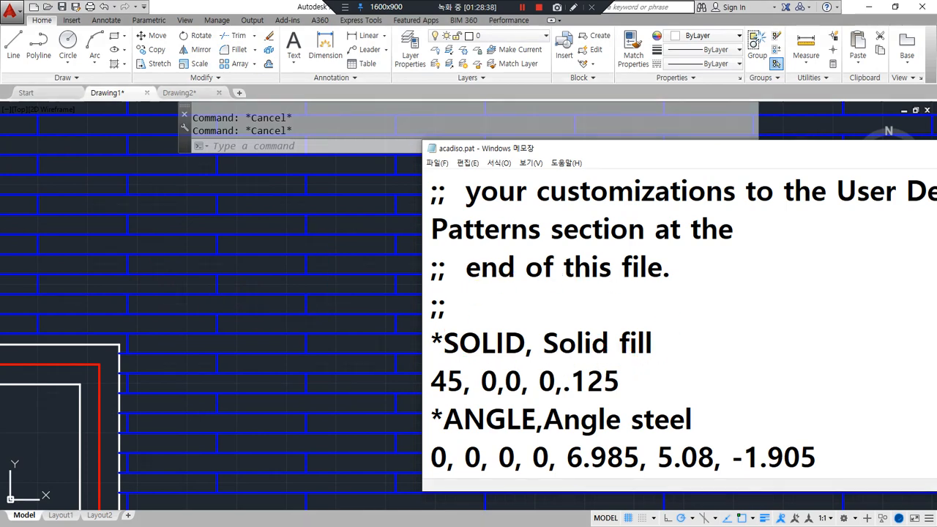
left_click(309, 184)
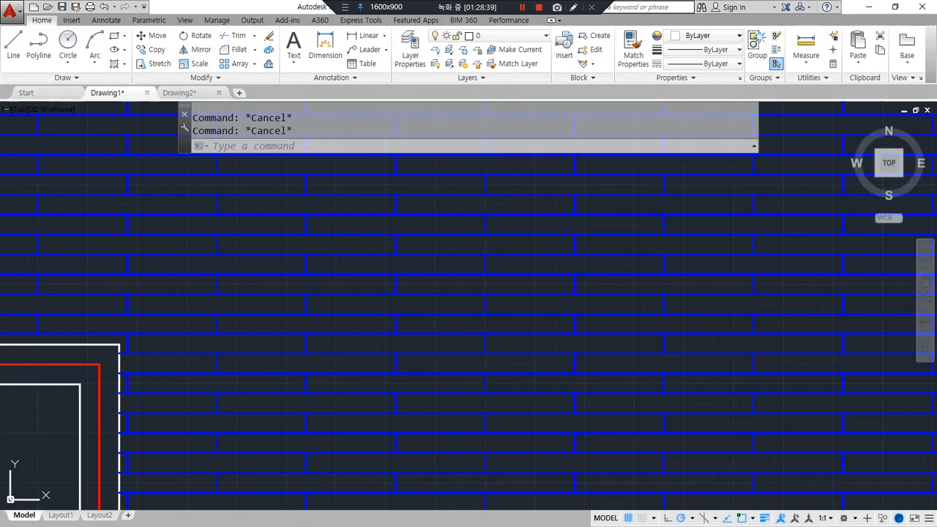
- Switch to the AutoCAD Support folder in File Explorer and open acadiso.lin in Notepad
key("alt+Tab")
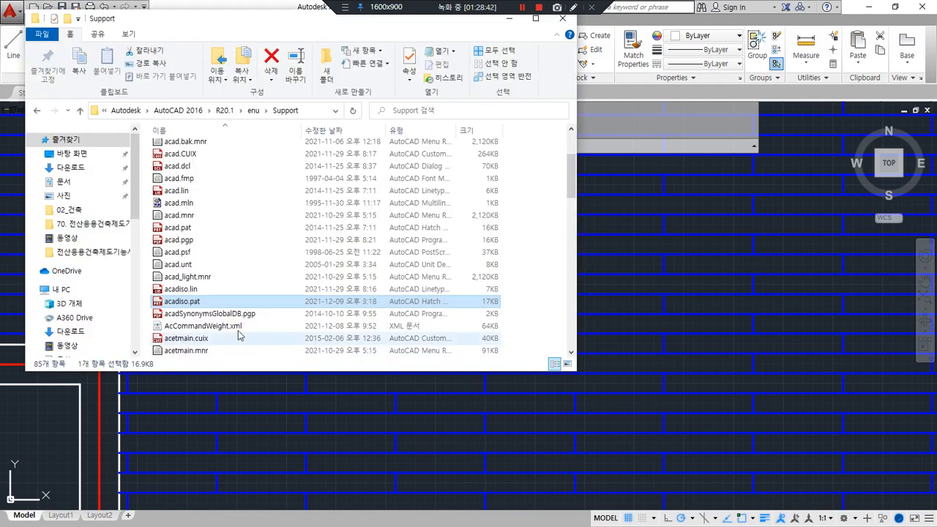
left_click(194, 292)
double_click(194, 291)
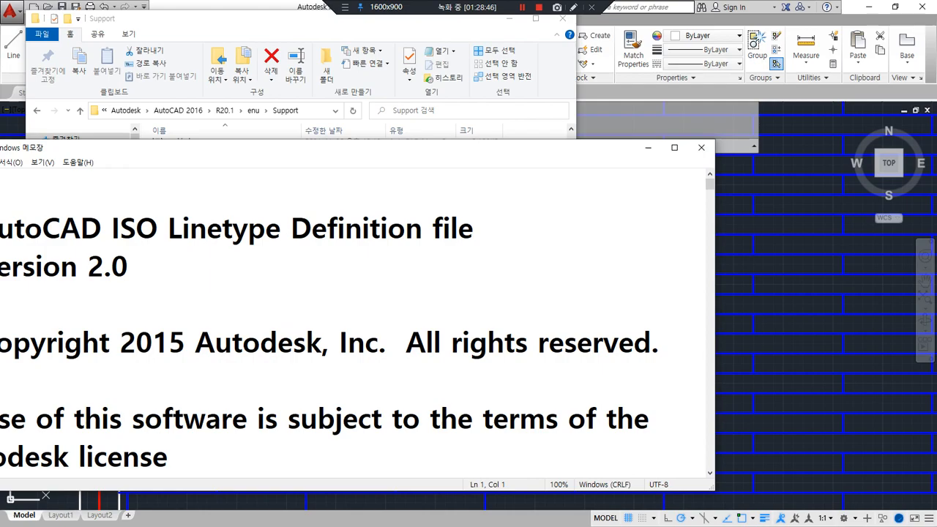
- Switch to the Notepad lesson notes and review the entries for acadiso.pat, acadiso.lin and acad.pgp
key("alt+Tab")
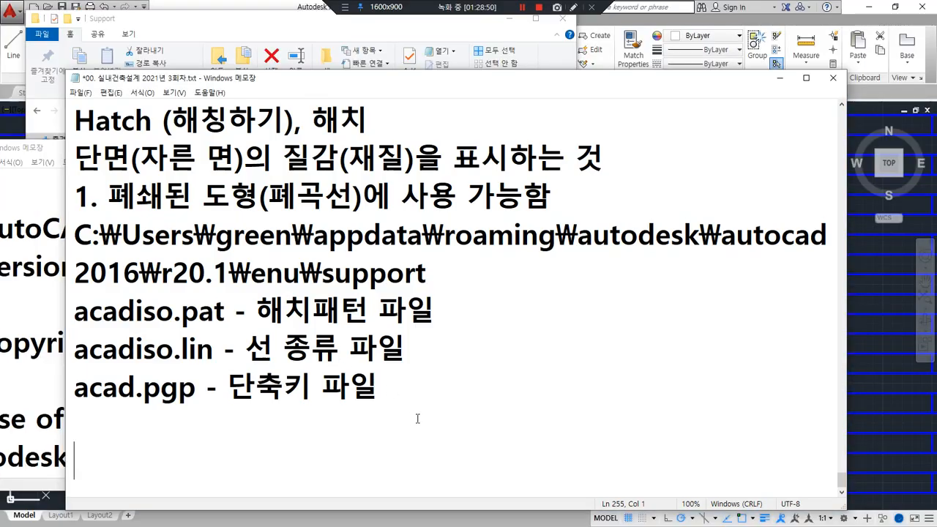
mouse_move(84, 409)
left_mouse_down()
mouse_move(144, 302)
mouse_move(419, 301)
mouse_move(353, 422)
mouse_move(111, 407)
left_mouse_up()
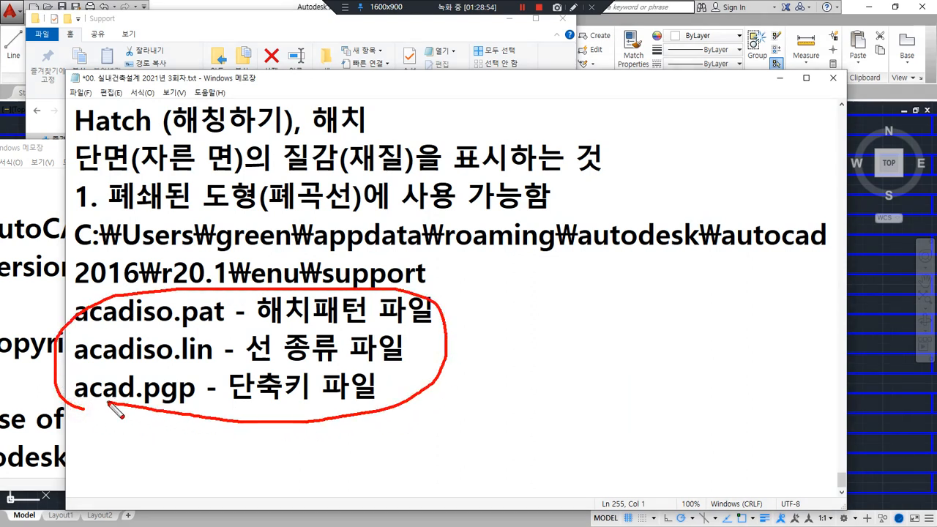
key("ctrl+z")
left_click_drag(137, 328, 161, 328)
left_click_drag(135, 362, 167, 362)
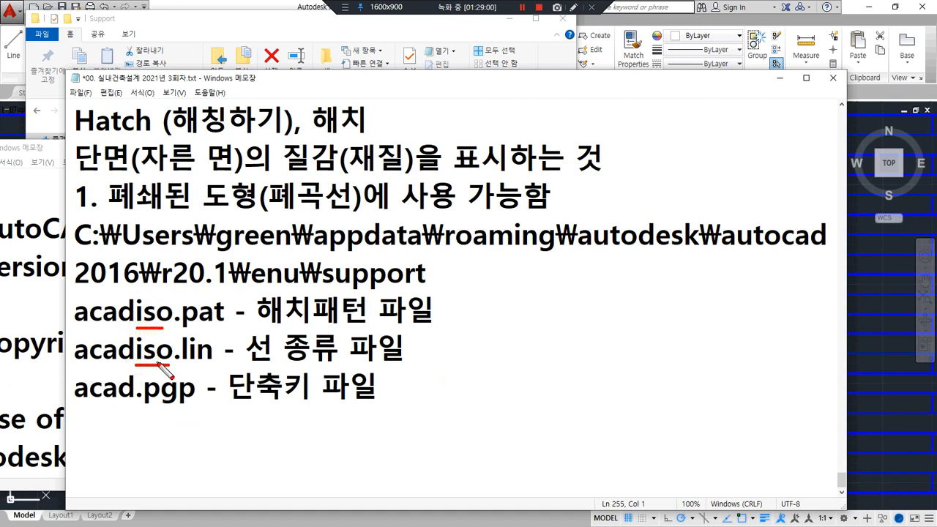
mouse_move(173, 361)
left_mouse_down()
mouse_move(117, 363)
mouse_move(77, 314)
mouse_move(218, 313)
mouse_move(168, 371)
mouse_move(160, 365)
left_mouse_up()
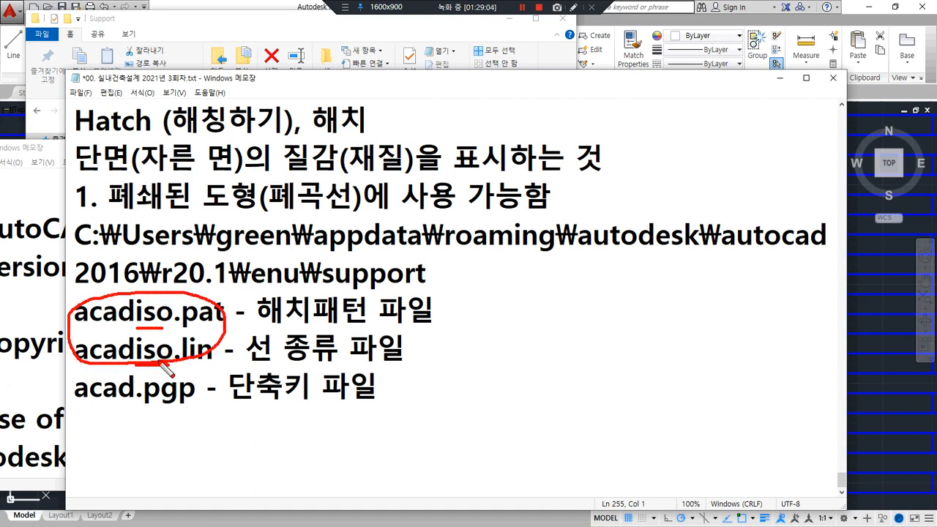
left_click_drag(95, 403, 366, 410)
left_click_drag(98, 405, 425, 408)
key("Escape")
- Bring acadiso.lin forward and place the text cursor at the end of its header comments, just above the BORDER linetype
left_click_drag(54, 151, 193, 83)
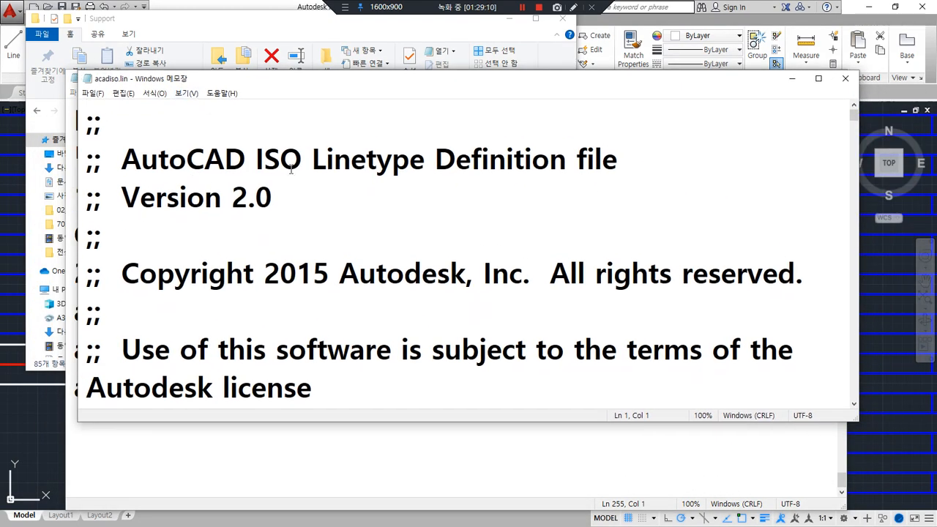
left_click_drag(314, 167, 666, 167)
key("Escape")
scroll(596, 255, "down", 5)
scroll(595, 253, "down", 3)
mouse_move(86, 227)
left_mouse_down()
mouse_move(73, 214)
mouse_move(151, 161)
mouse_move(111, 258)
left_mouse_up()
left_click(127, 164)
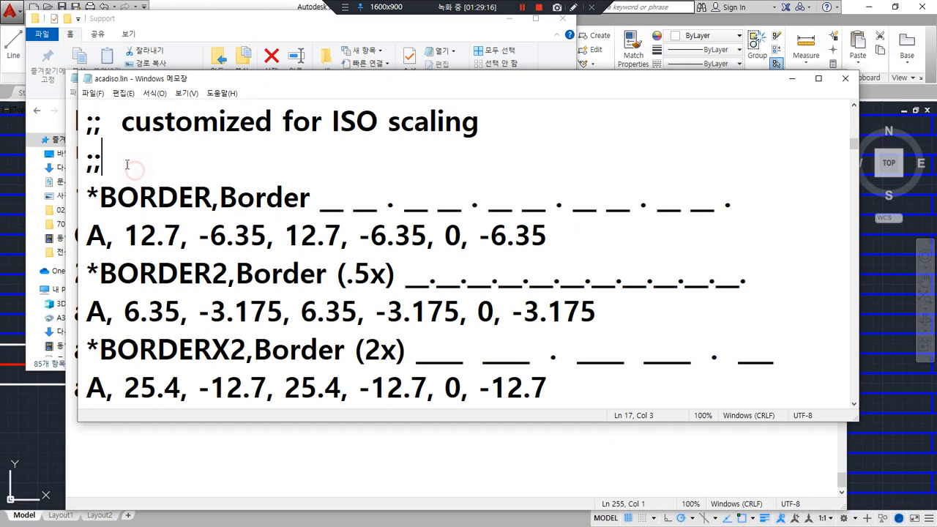
- Insert a new line above *BORDER that begins a linetype definition with the name *MyCENter followed by a comma
key("Return")
type("*")
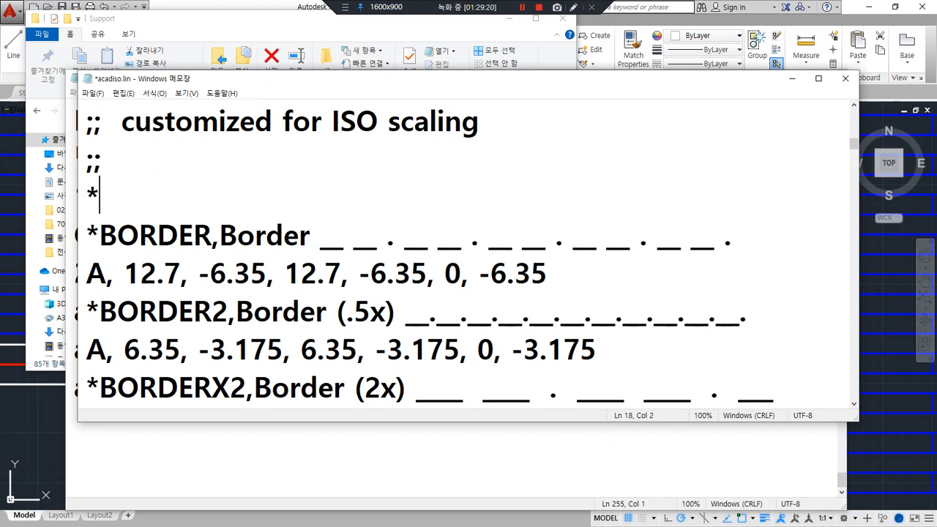
type("C")
key("BackSpace")
type("My")
key("BackSpace")
type("CEM")
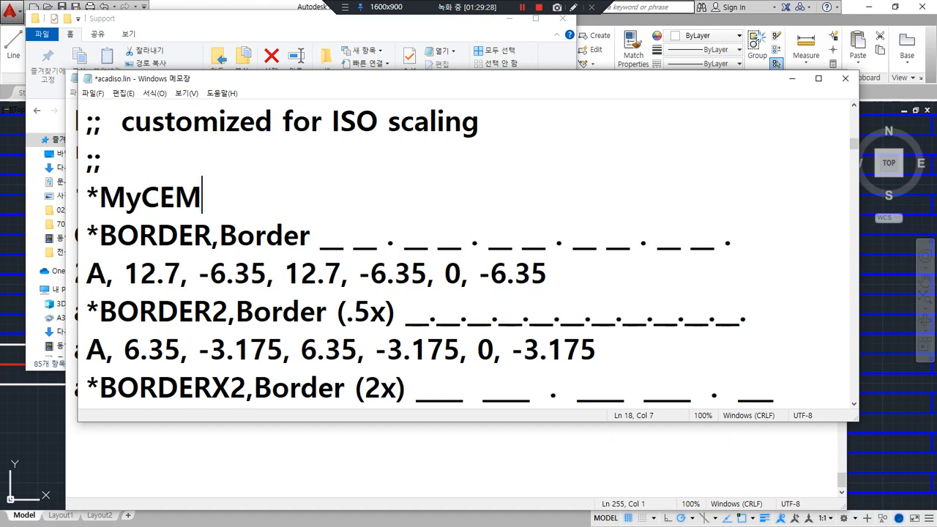
key("BackSpace")
type("Nter,")
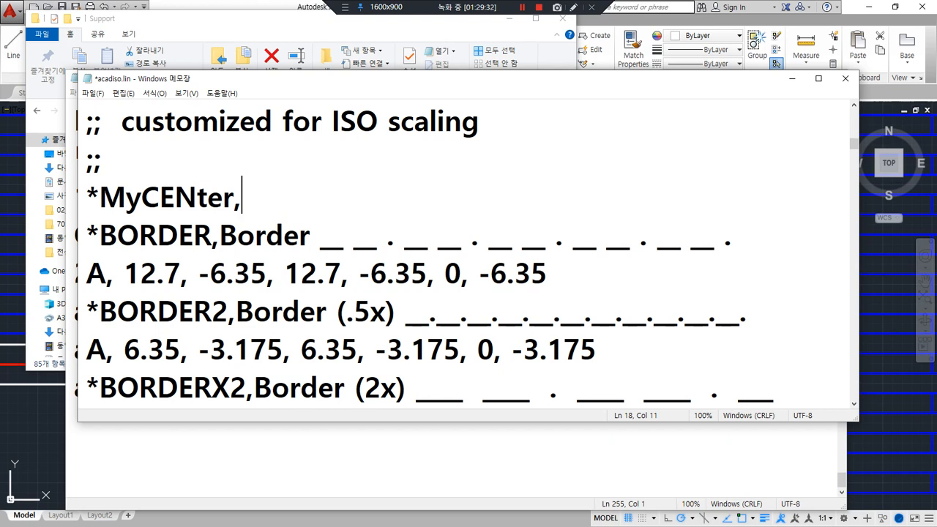
- Complete the MyCENter name line with the description "Center ----- - ----- - ----- - ---- - ----" and start a new line
type("Center")
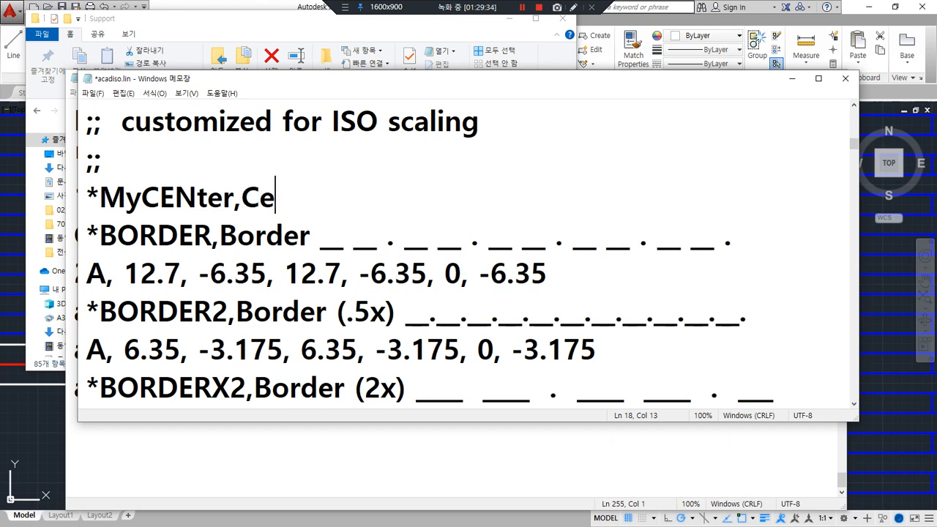
type(" -")
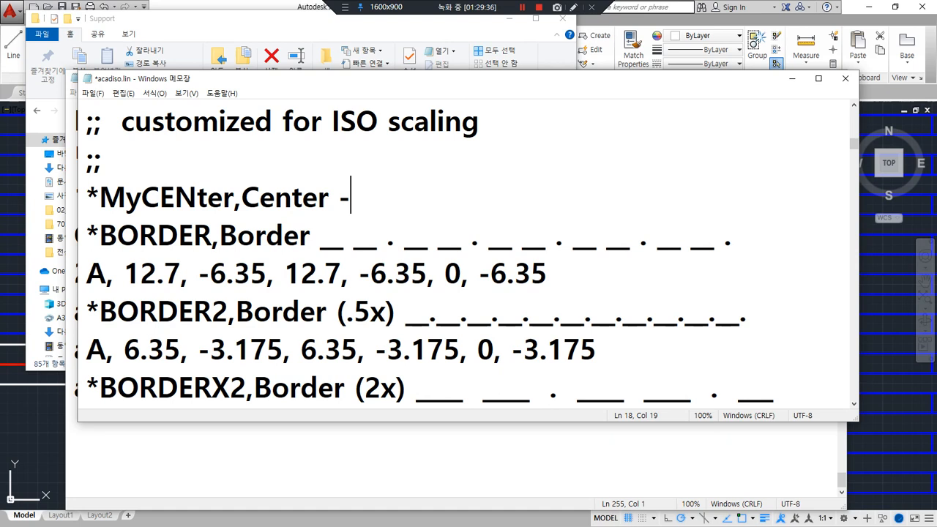
type("---- - ----- - ----- ")
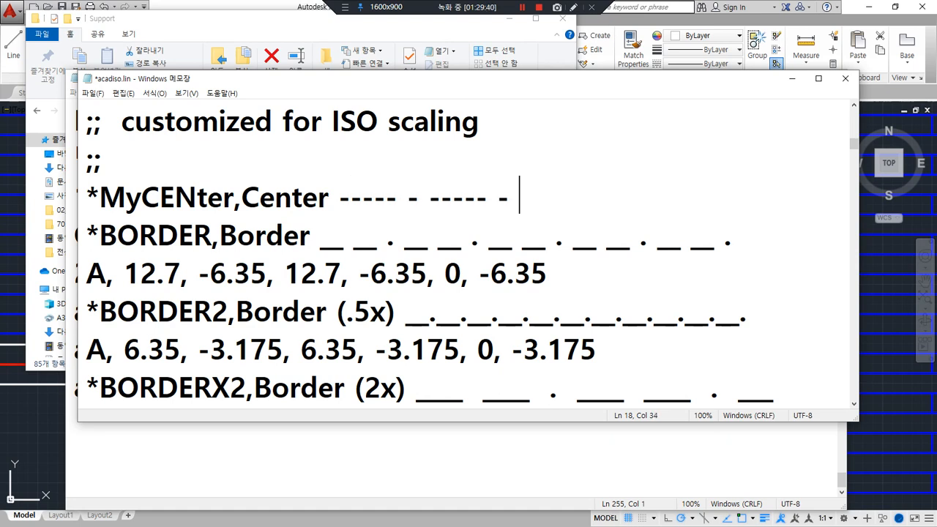
type("- ---- - -")
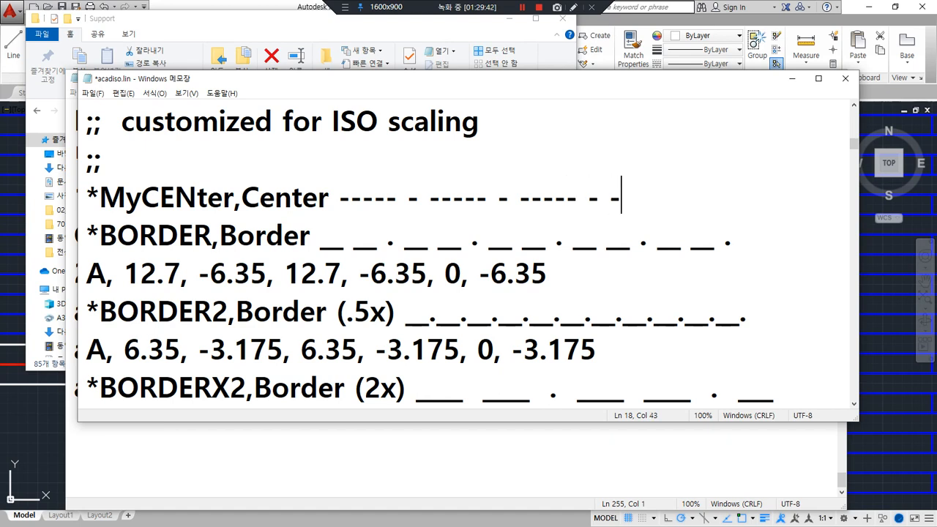
type("---")
key("Return")
- Begin the second MyCENter line with the alignment code A and consult the dash values of the standard CENTER linetype
type("*")
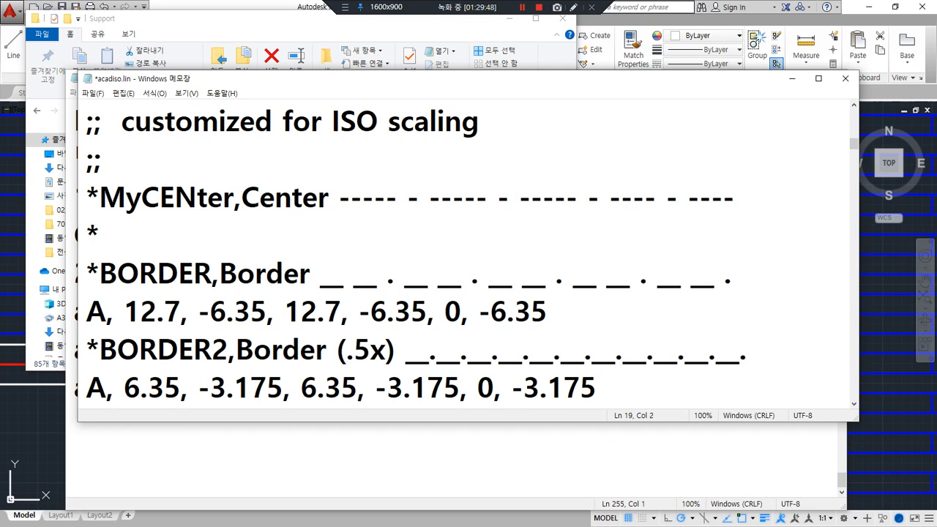
key("BackSpace")
type("A.")
scroll(339, 225, "down", 2)
scroll(307, 285, "down", 1)
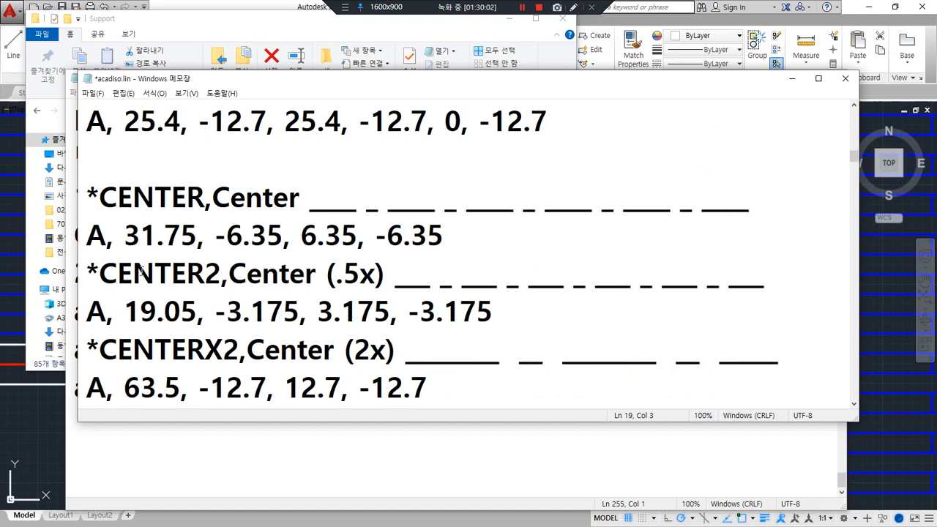
left_click_drag(125, 250, 277, 251)
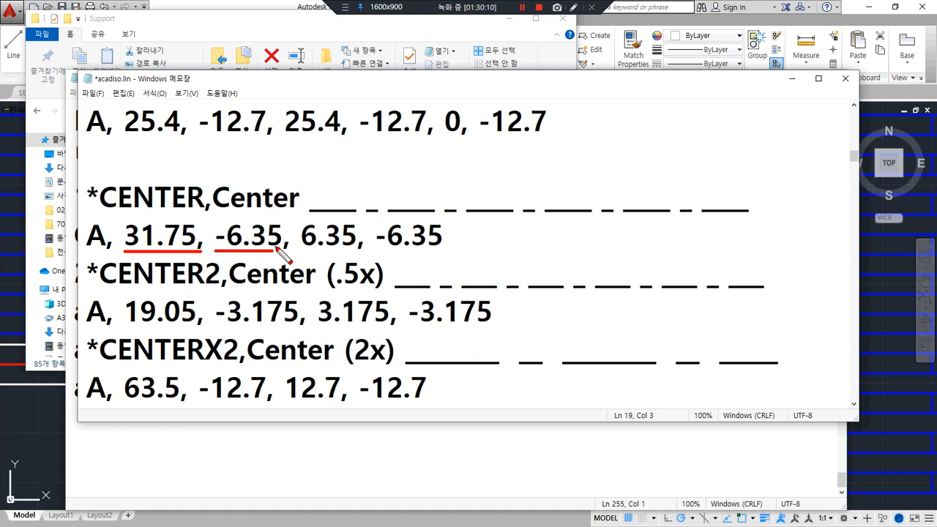
scroll(227, 245, "up", 3)
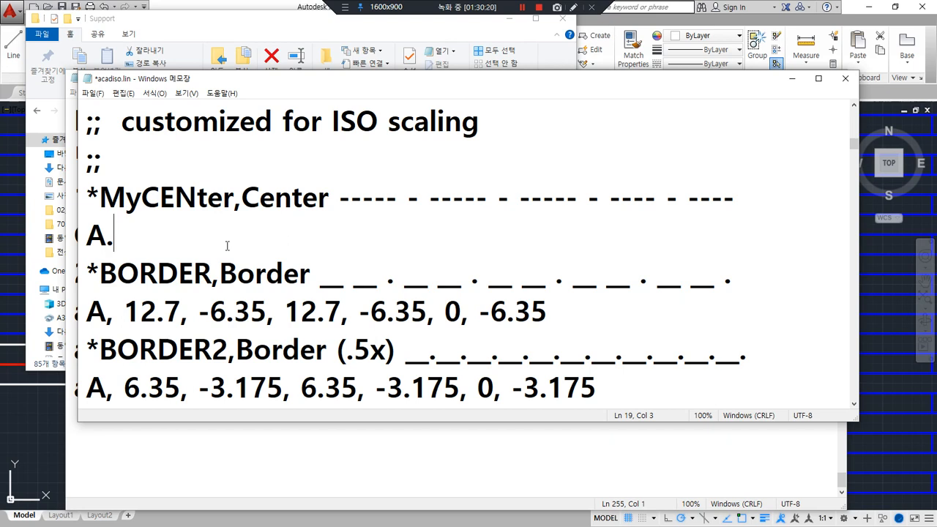
- Correct the punctuation after A and enter 15 as the first dash length of MyCENter, using CENTER as reference
key("BackSpace")
scroll(329, 247, "down", 3)
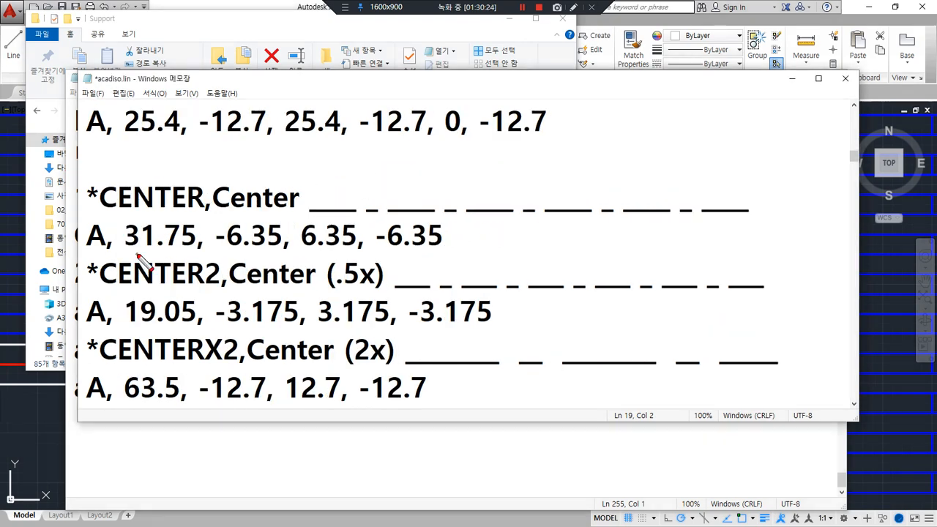
left_click_drag(127, 253, 197, 253)
scroll(192, 246, "up", 3)
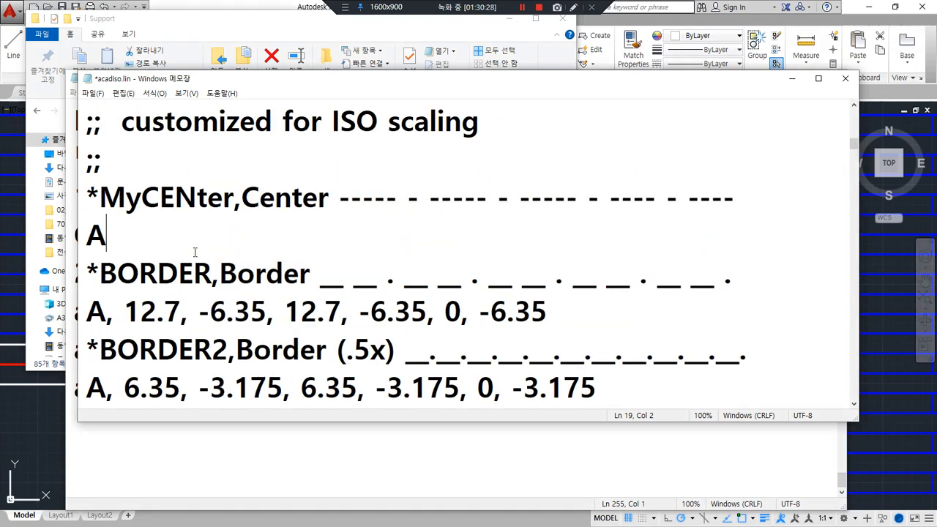
type(", 15")
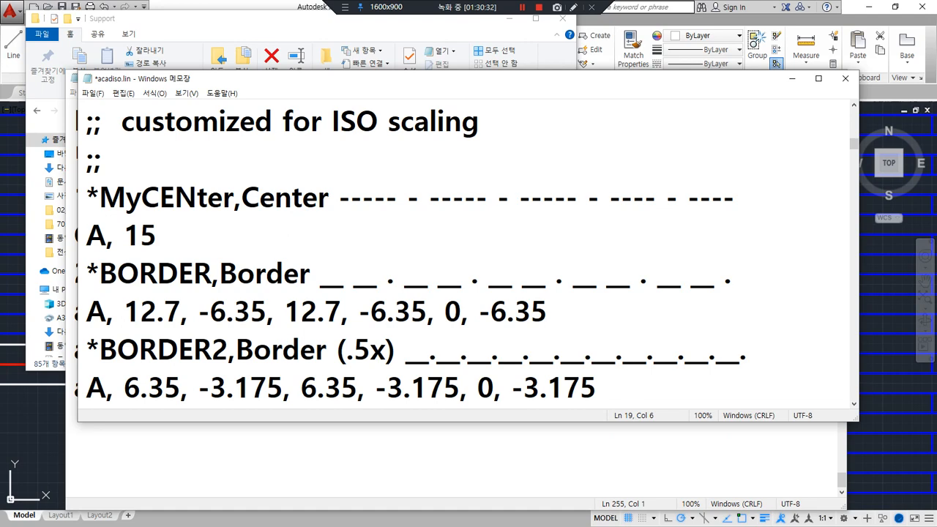
type(",")
- Finish the MyCENter dash values after 15 with -3, 3, -3, modelled on the CENTER linetype
scroll(194, 249, "down", 3)
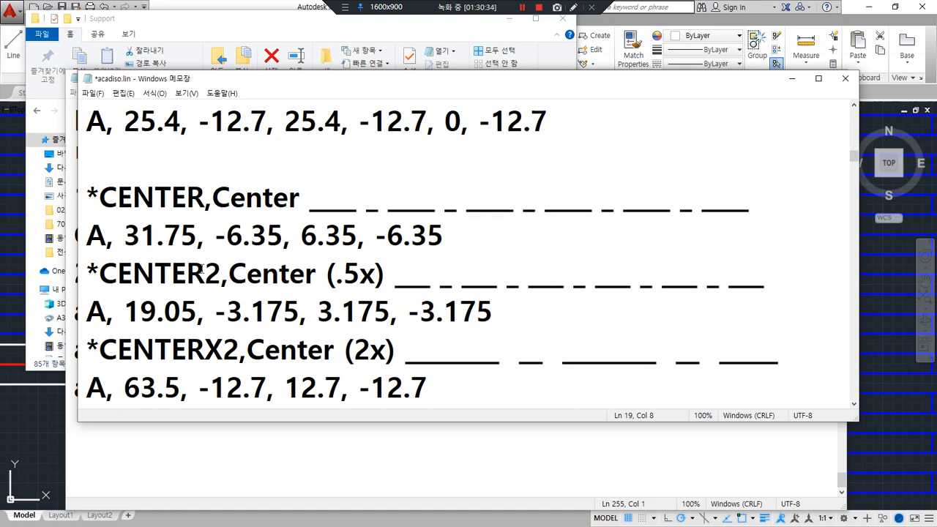
left_click_drag(220, 253, 273, 254)
scroll(251, 256, "up", 3)
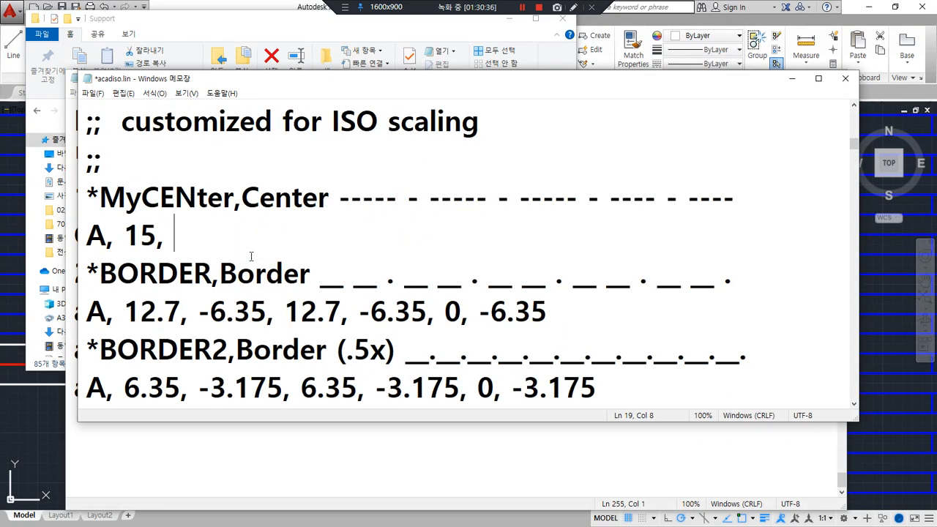
type("-,")
key("BackSpace")
type("3")
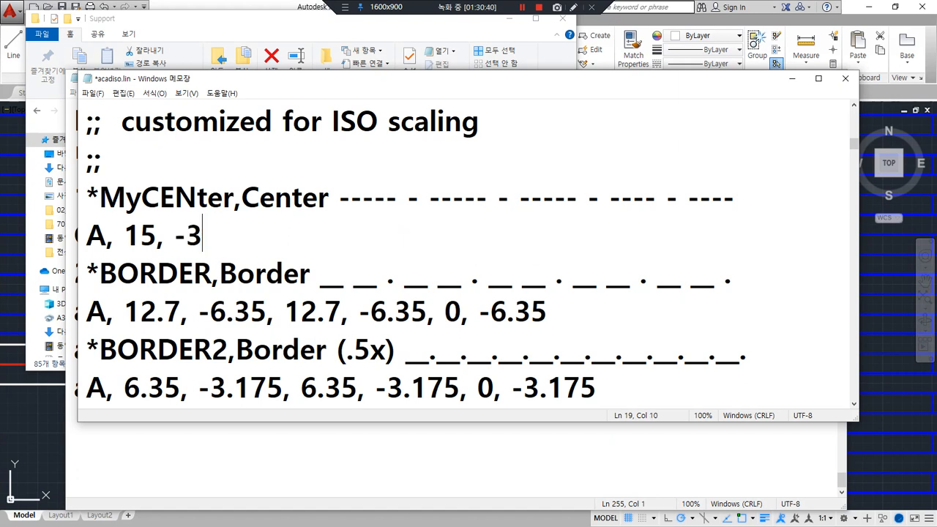
type(", 3, -3")
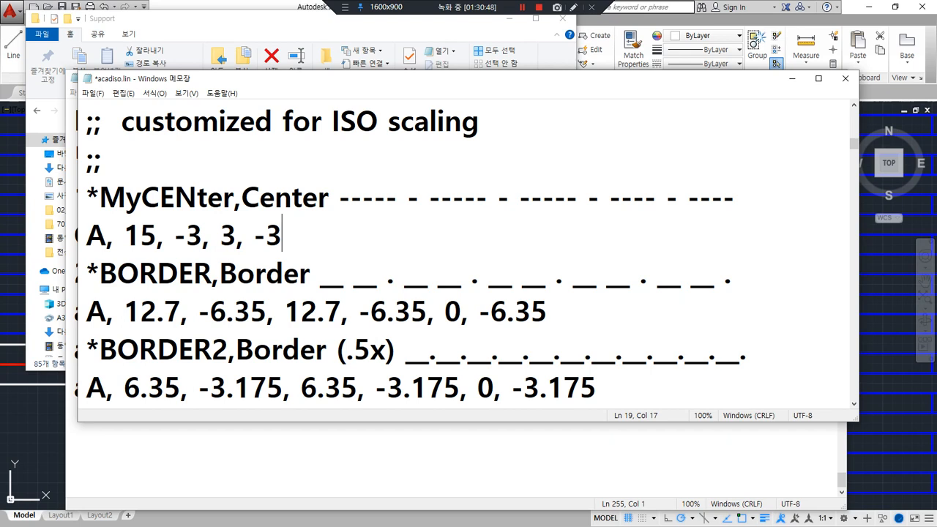
left_click_drag(129, 250, 176, 250)
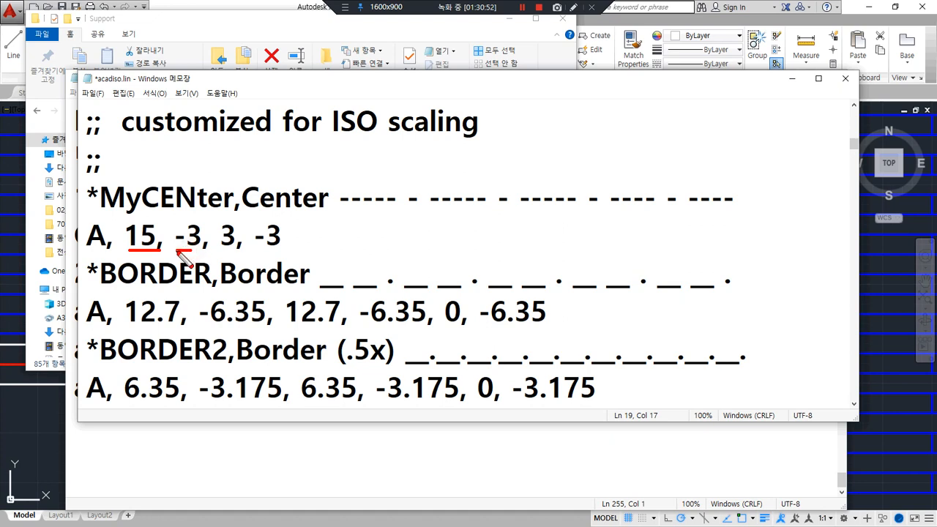
left_click_drag(236, 249, 219, 249)
left_click_drag(285, 249, 238, 250)
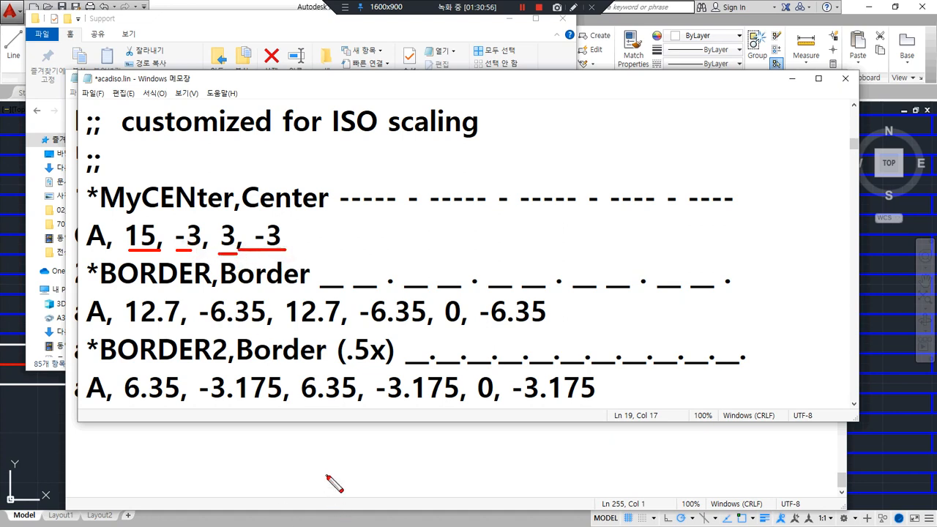
- Save the acadiso.lin file with the completed MyCENter linetype definition
key("Delete")
left_click_drag(313, 229, 563, 228)
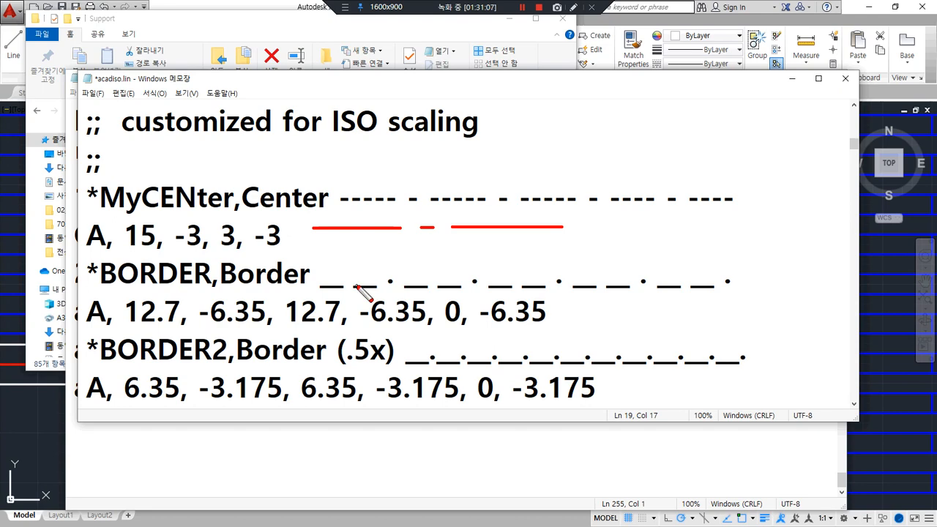
key("Escape")
key("ctrl+s")
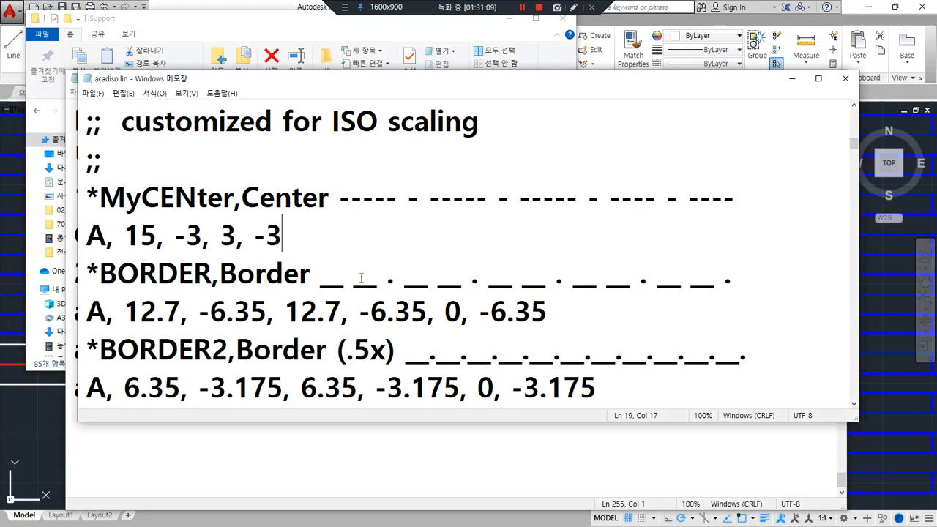
- Switch to the AutoCAD floor plan and open the linetype selection for the CEN layer
left_click(45, 425)
scroll(290, 427, "down", 5)
middle_click_drag(173, 402, 266, 340)
middle_click_drag(264, 446, 391, 225)
scroll(280, 325, "up", 2)
middle_click_drag(166, 189, 192, 336)
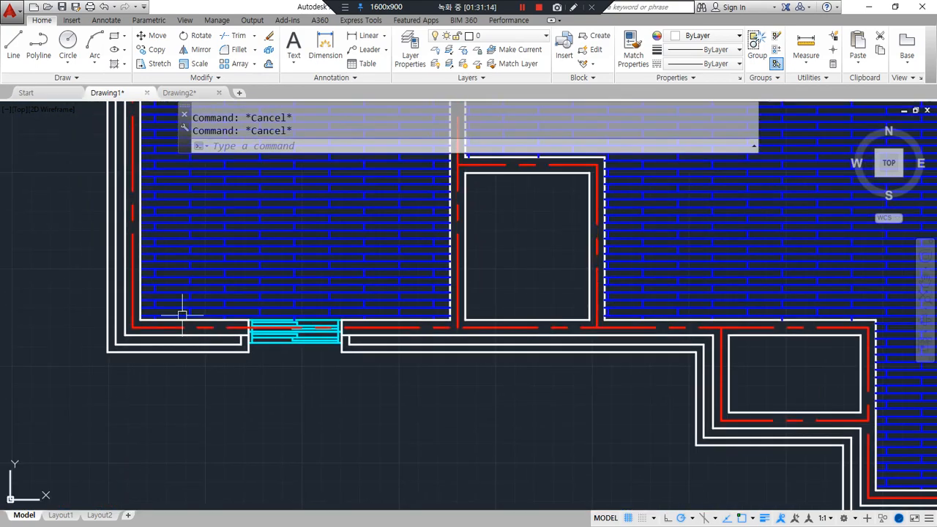
scroll(192, 336, "up", 2)
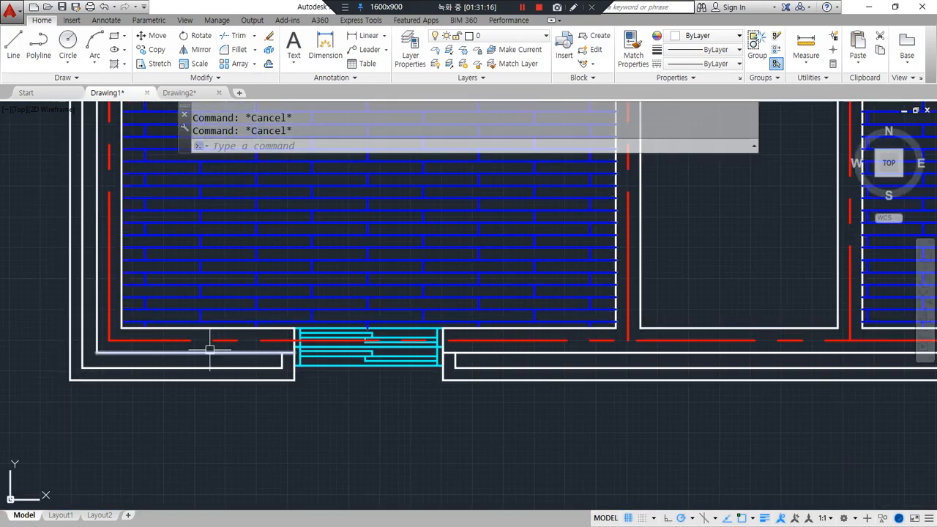
type("la")
key("Return")
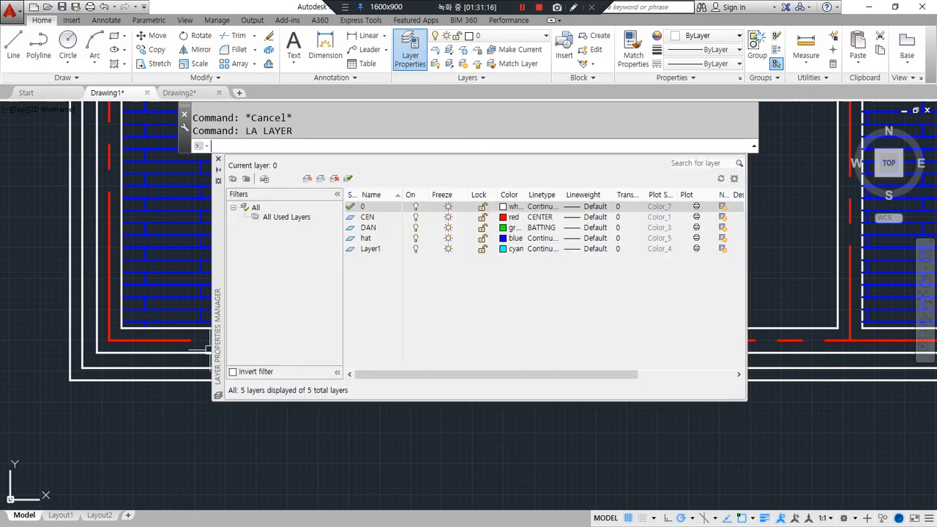
left_click(366, 217)
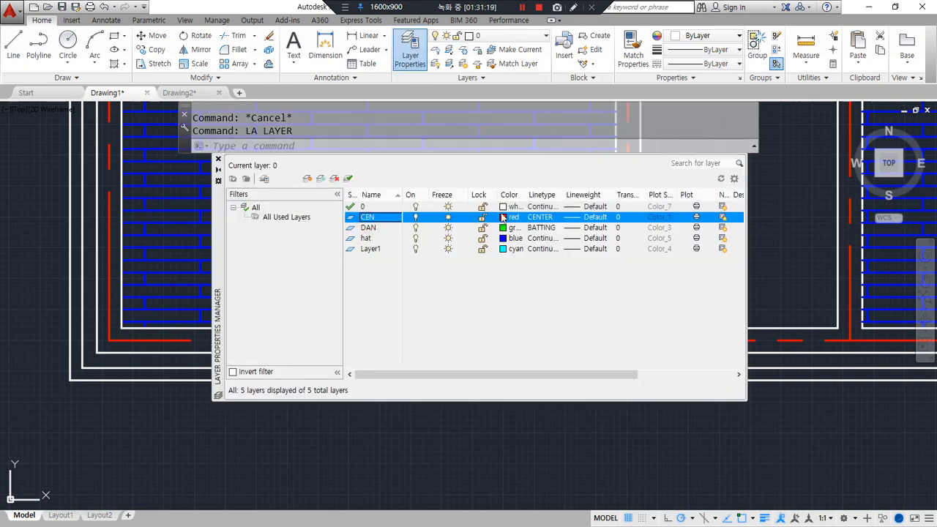
left_click(539, 217)
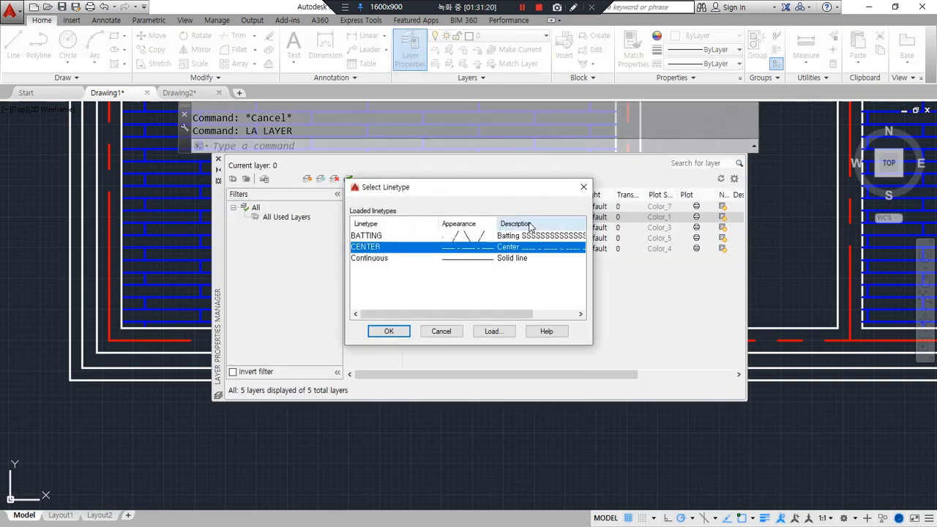
- Load the MyCENter linetype from acadiso.lin into the drawing
left_click(491, 331)
left_click(385, 263)
scroll(385, 261, "down", 10)
left_click(384, 259)
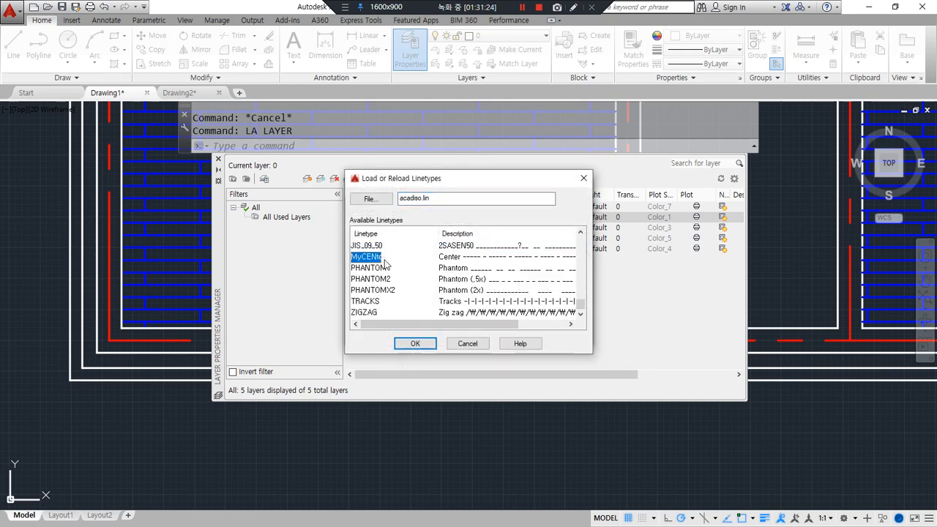
left_click(356, 268)
left_click(363, 260)
left_click(414, 344)
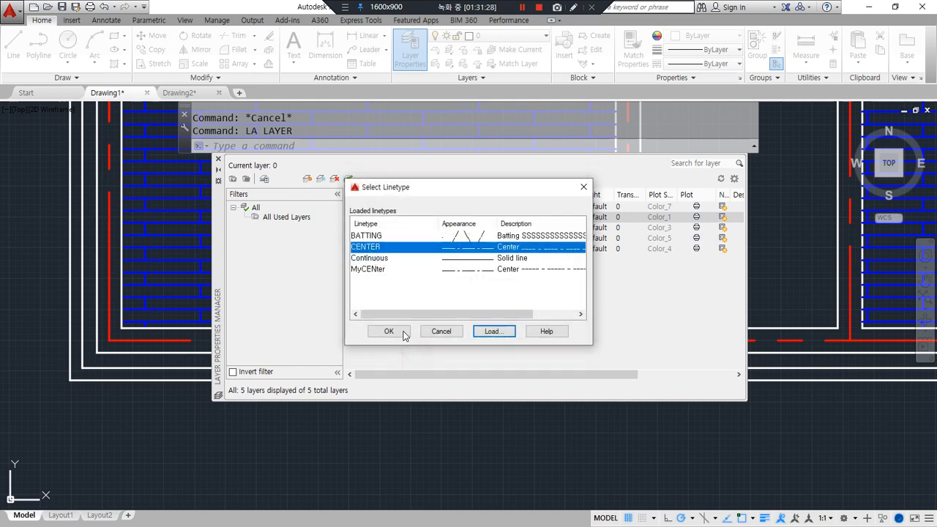
- Assign the MyCENter linetype to the CEN layer, close the layer manager and inspect the red centerlines near the window
left_click(368, 269)
left_click(389, 332)
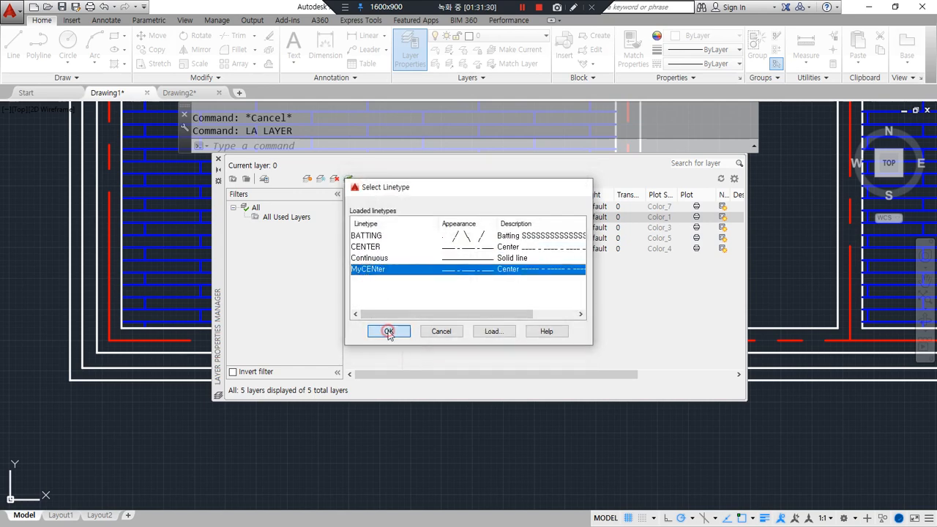
left_click(218, 159)
scroll(168, 343, "up", 4)
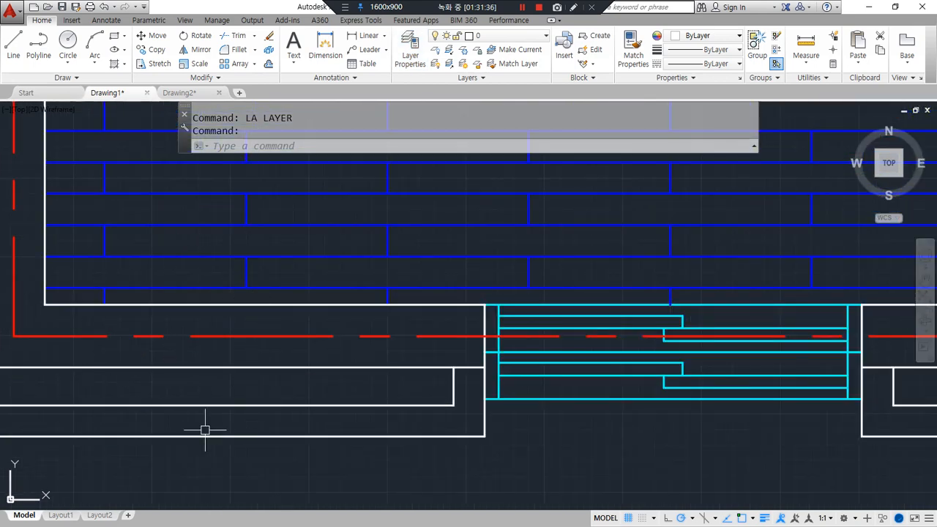
scroll(205, 430, "down", 2)
middle_click_drag(151, 410, 193, 410)
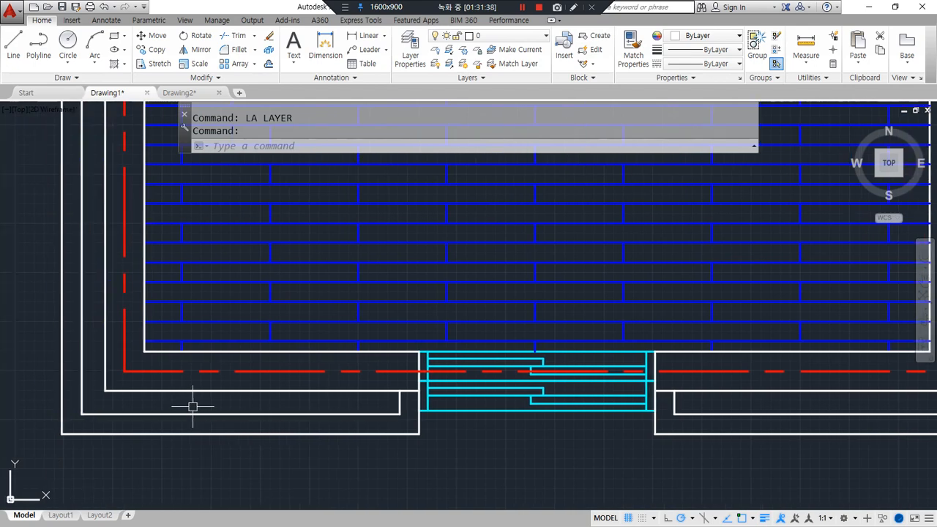
key("Escape")
key("Escape")
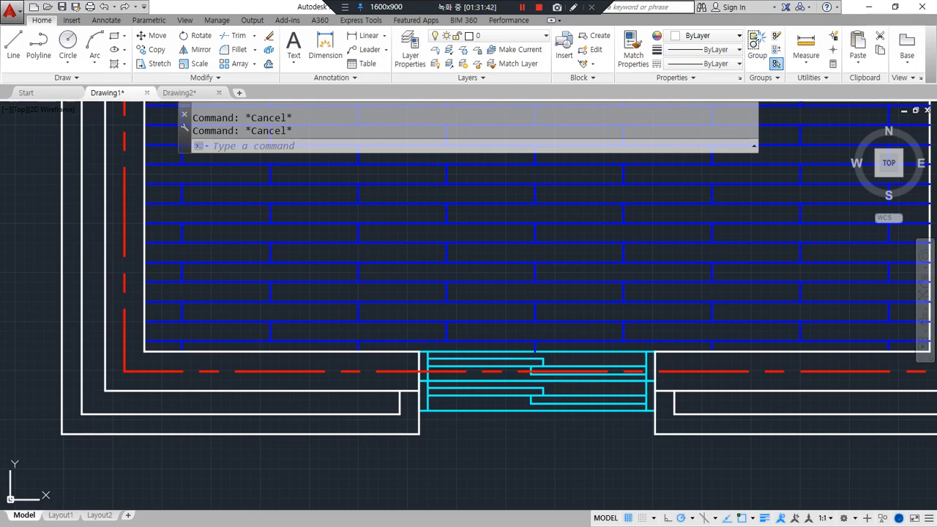
- Switch to the Support folder in File Explorer and open acad.pgp in Notepad, placing its window fully in view
key("alt+Tab")
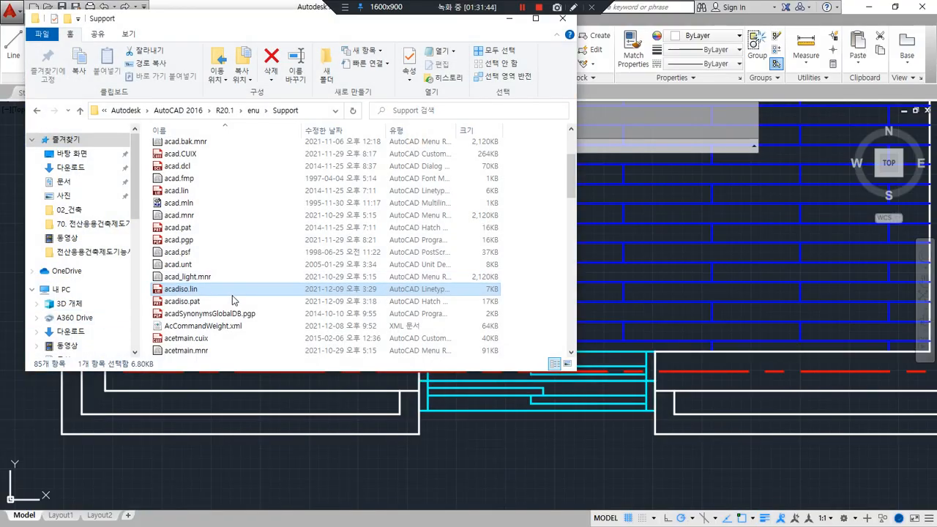
left_click(205, 241)
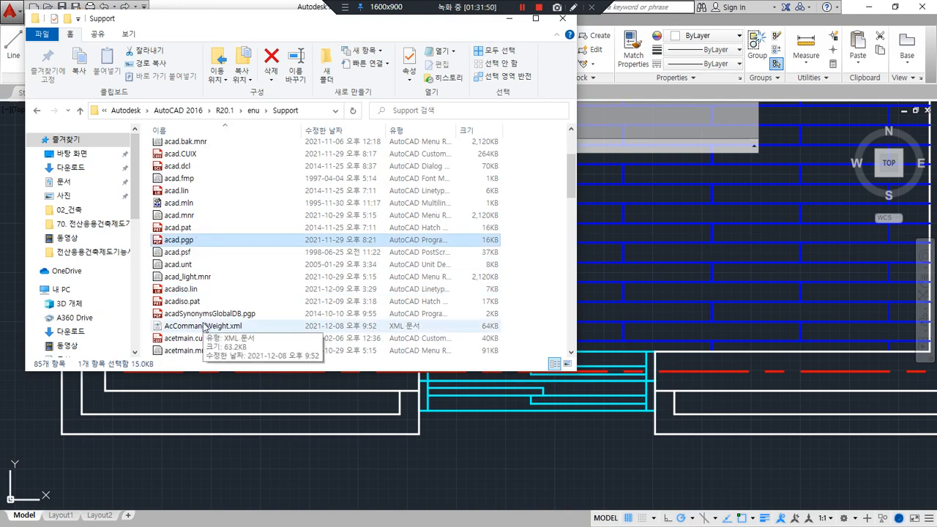
key("Return")
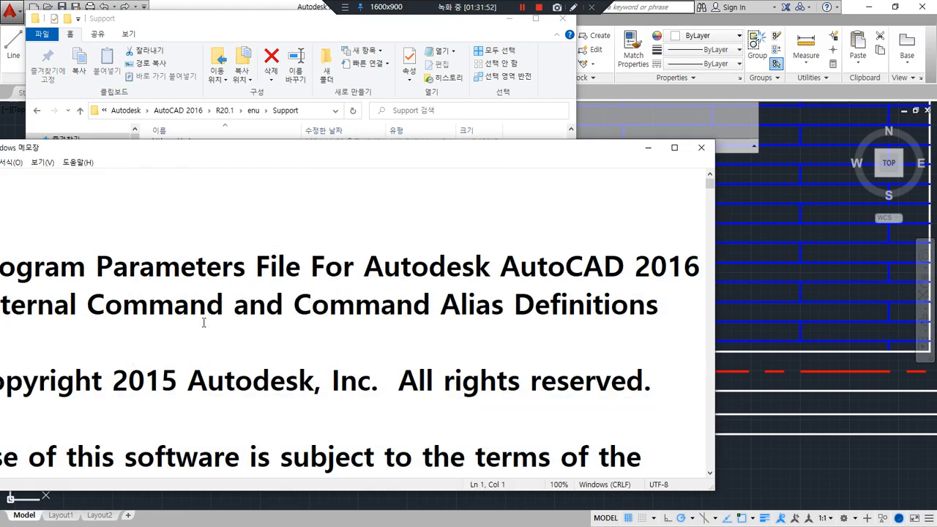
left_click_drag(304, 143, 488, 89)
left_click_drag(407, 90, 537, 45)
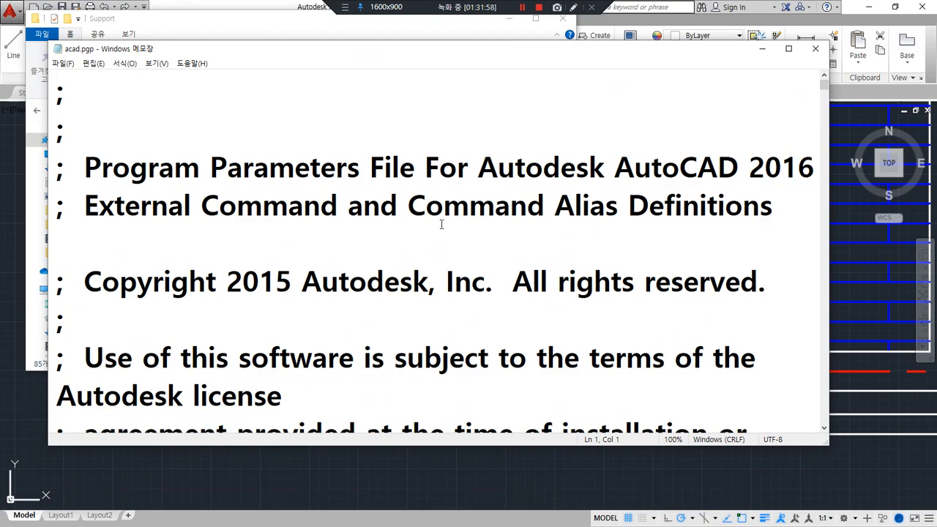
- Find the command alias format section in acad.pgp and examine the pattern <Alias>,*<Full command name>
scroll(441, 224, "down", 4)
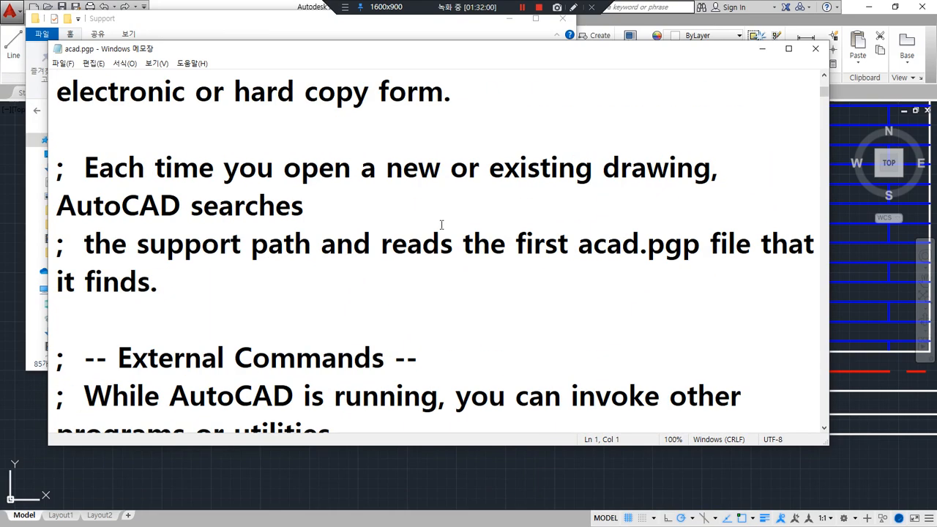
scroll(442, 224, "down", 12)
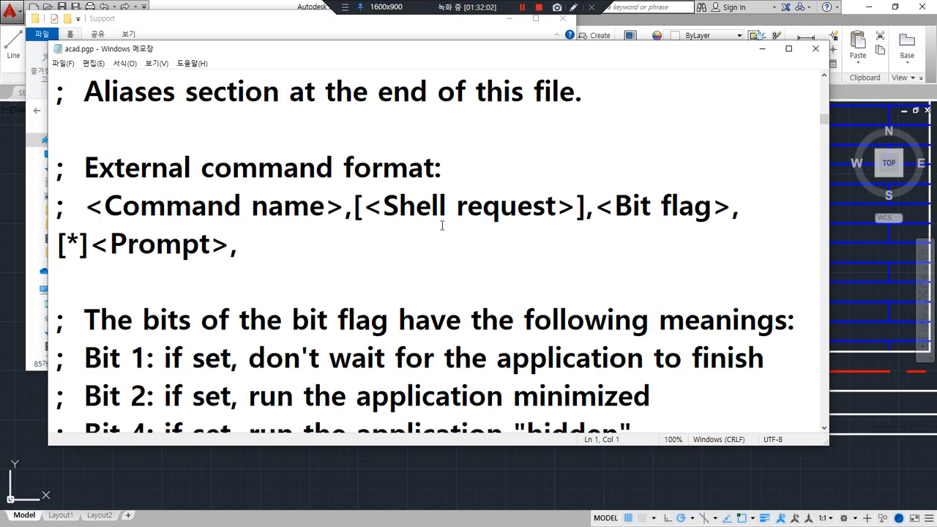
scroll(442, 225, "down", 10)
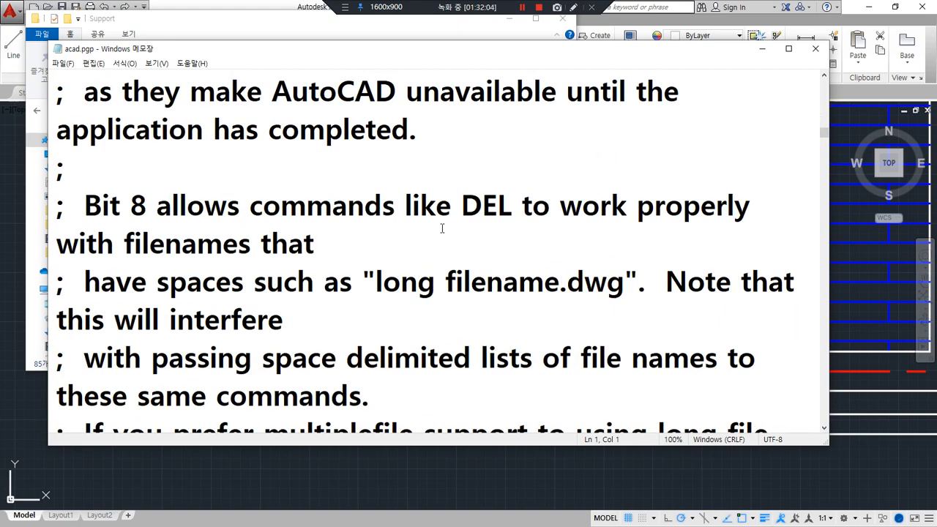
scroll(442, 227, "down", 4)
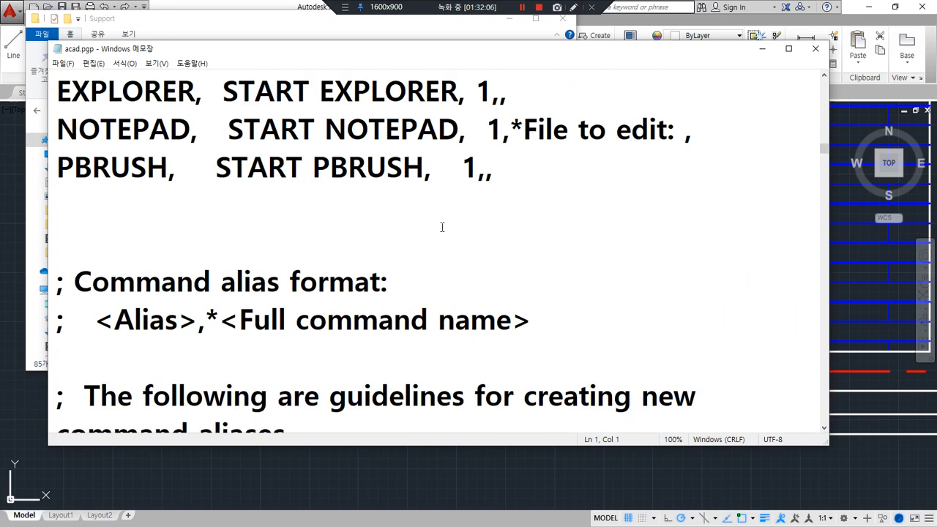
scroll(442, 227, "down", 1)
mouse_move(102, 239)
left_mouse_down()
mouse_move(55, 184)
mouse_move(184, 139)
mouse_move(306, 134)
mouse_move(503, 162)
mouse_move(465, 234)
mouse_move(80, 238)
left_mouse_up()
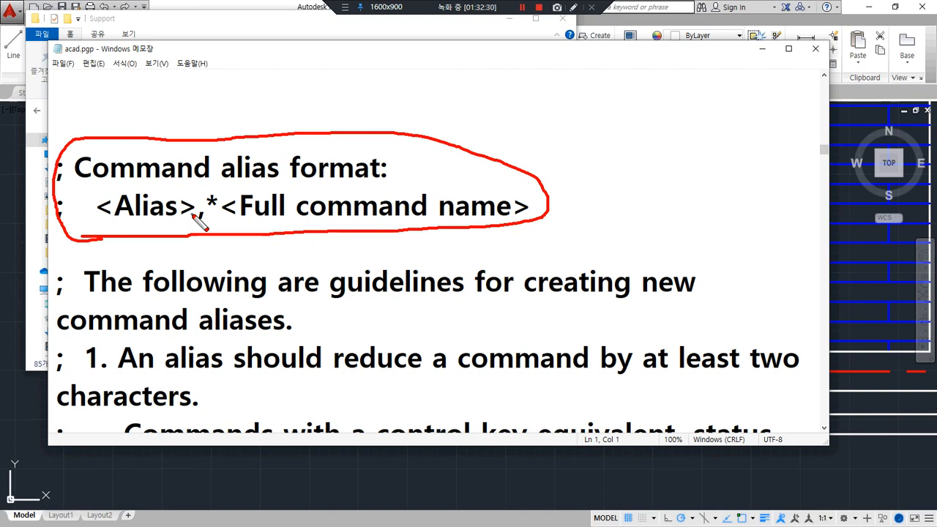
left_click_drag(192, 228, 118, 228)
left_click_drag(200, 229, 189, 252)
mouse_move(282, 230)
left_mouse_down()
mouse_move(272, 253)
mouse_move(287, 254)
mouse_move(291, 236)
mouse_move(684, 258)
left_mouse_up()
- Review the first command alias entries in acad.pgp, from the 3D commands through AA for AREA
scroll(238, 190, "down", 15)
scroll(236, 184, "down", 1)
scroll(237, 183, "up", 1)
mouse_move(64, 328)
left_mouse_down()
mouse_move(191, 364)
mouse_move(249, 362)
left_mouse_up()
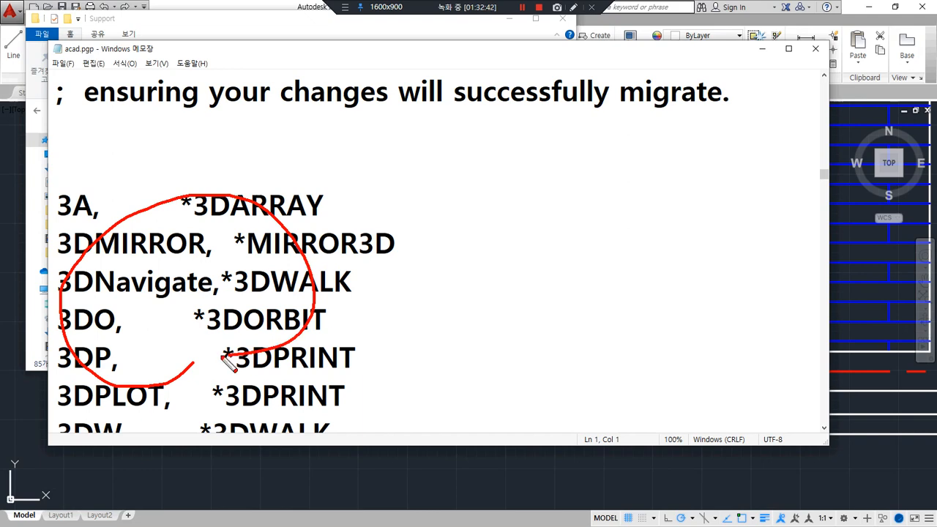
scroll(208, 351, "down", 2)
scroll(208, 352, "down", 3)
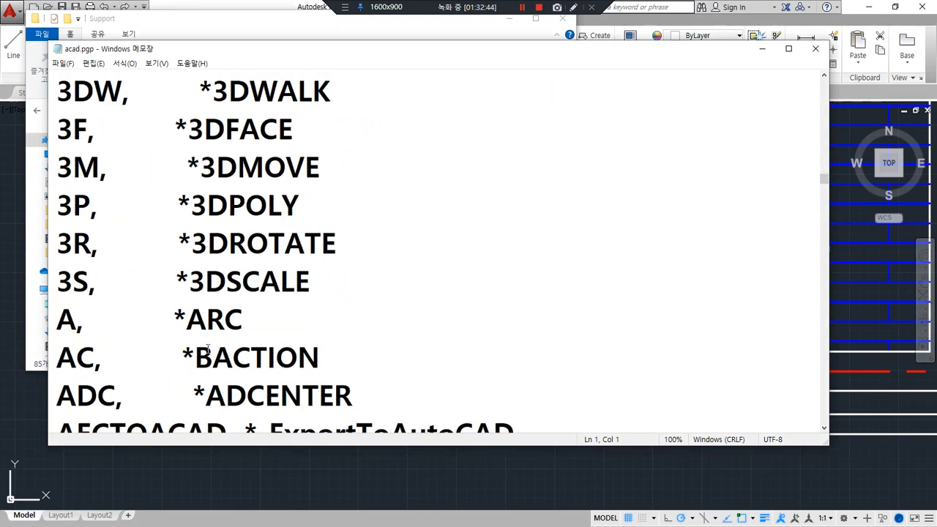
left_click_drag(48, 260, 304, 260)
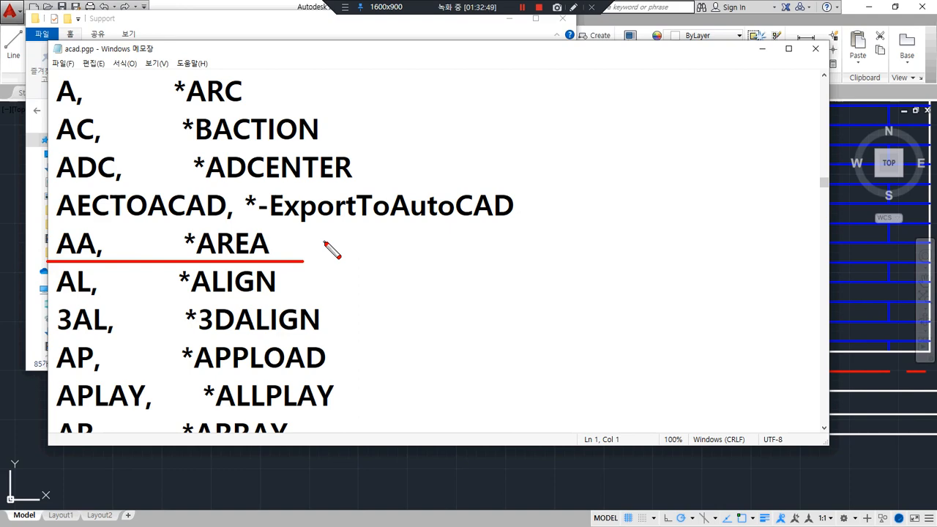
- Examine the alias entries for JOIN, LINE and LAYER, noting the comma and asterisk syntax of the J entry
scroll(327, 249, "down", 12)
scroll(327, 249, "down", 16)
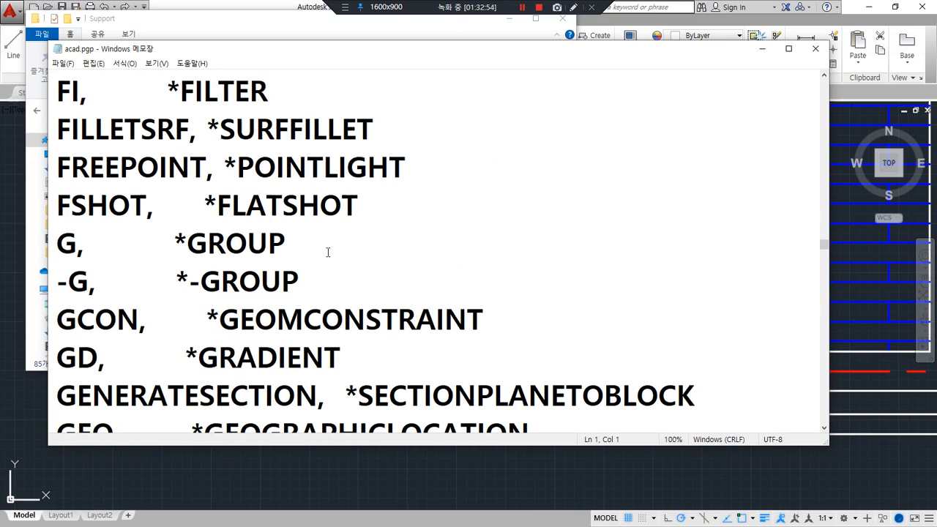
scroll(327, 252, "down", 4)
scroll(328, 251, "down", 4)
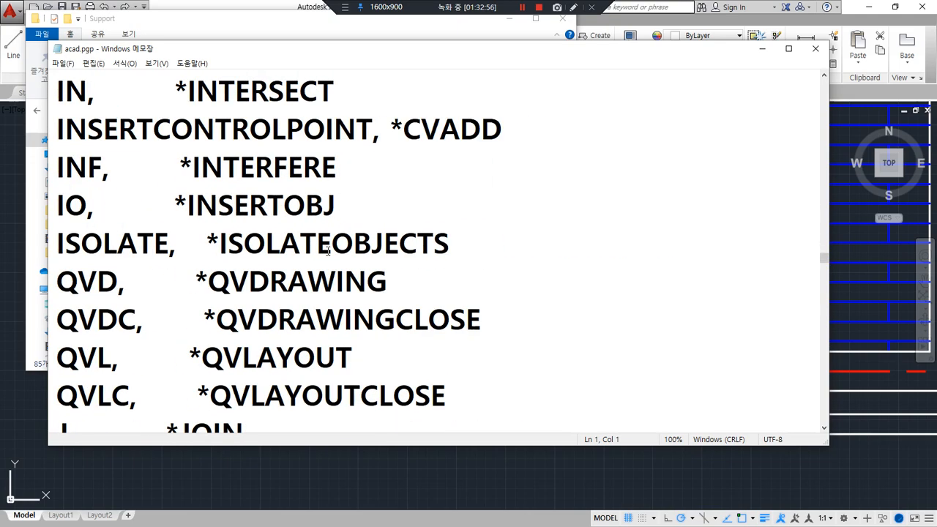
scroll(327, 251, "down", 2)
left_click_drag(254, 297, 58, 299)
left_click_drag(276, 338, 1, 338)
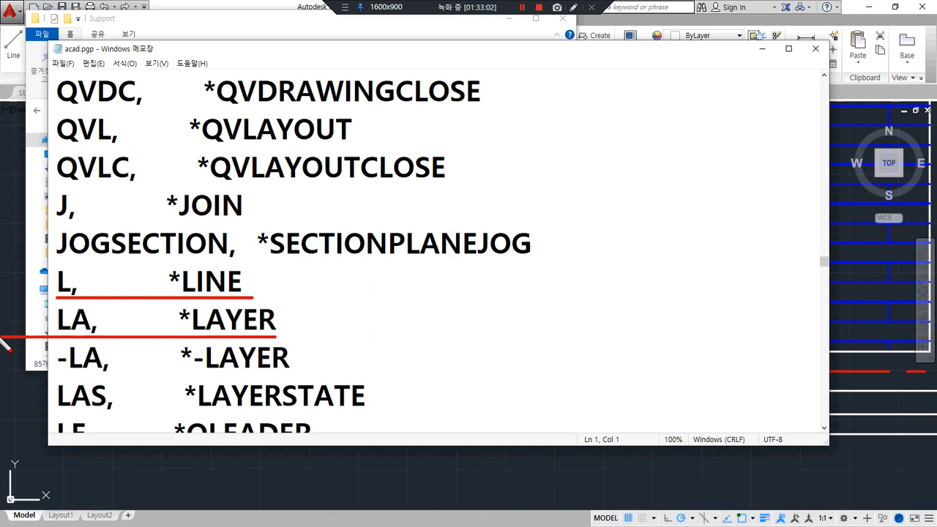
left_click_drag(257, 219, 1, 219)
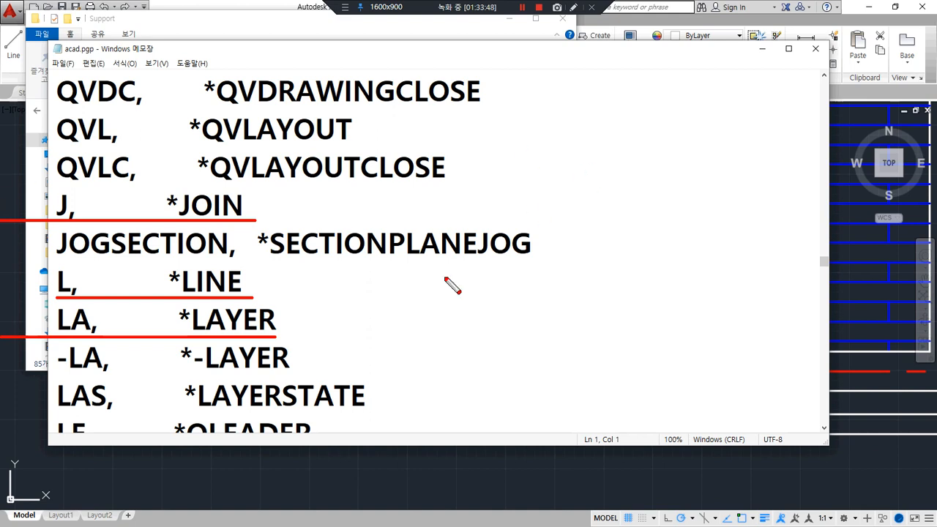
left_click_drag(151, 386, 178, 136)
key("Delete")
mouse_move(71, 219)
left_mouse_down()
mouse_move(63, 223)
mouse_move(53, 184)
mouse_move(73, 230)
mouse_move(81, 228)
left_mouse_up()
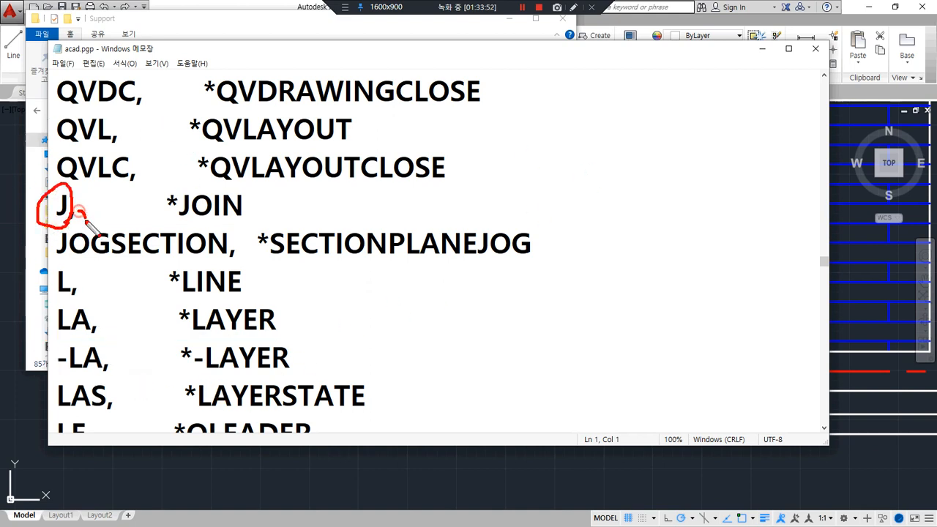
mouse_move(165, 213)
left_mouse_down()
mouse_move(173, 223)
mouse_move(176, 213)
mouse_move(290, 231)
left_mouse_up()
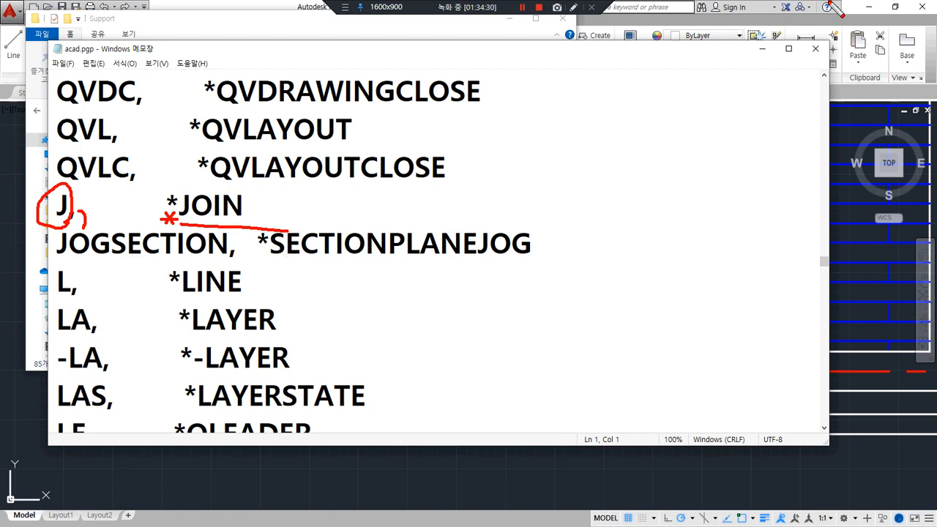
key("Escape")
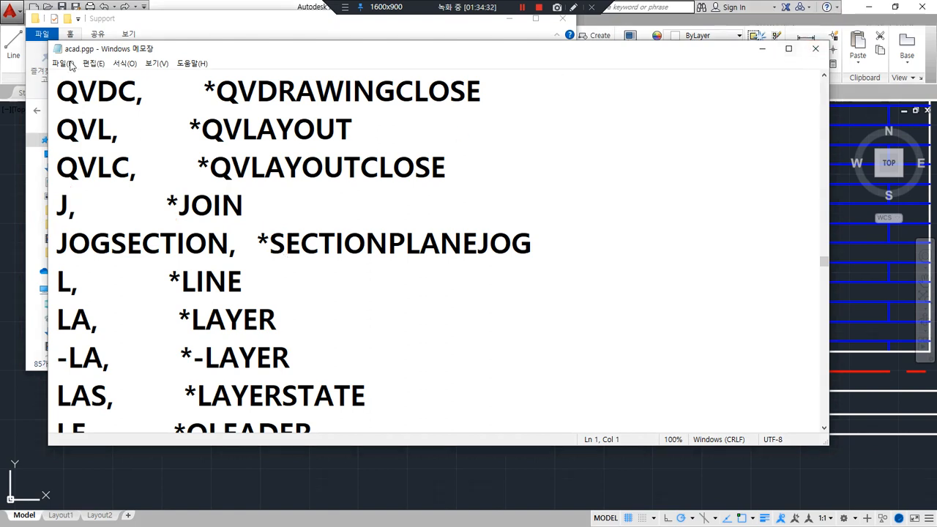